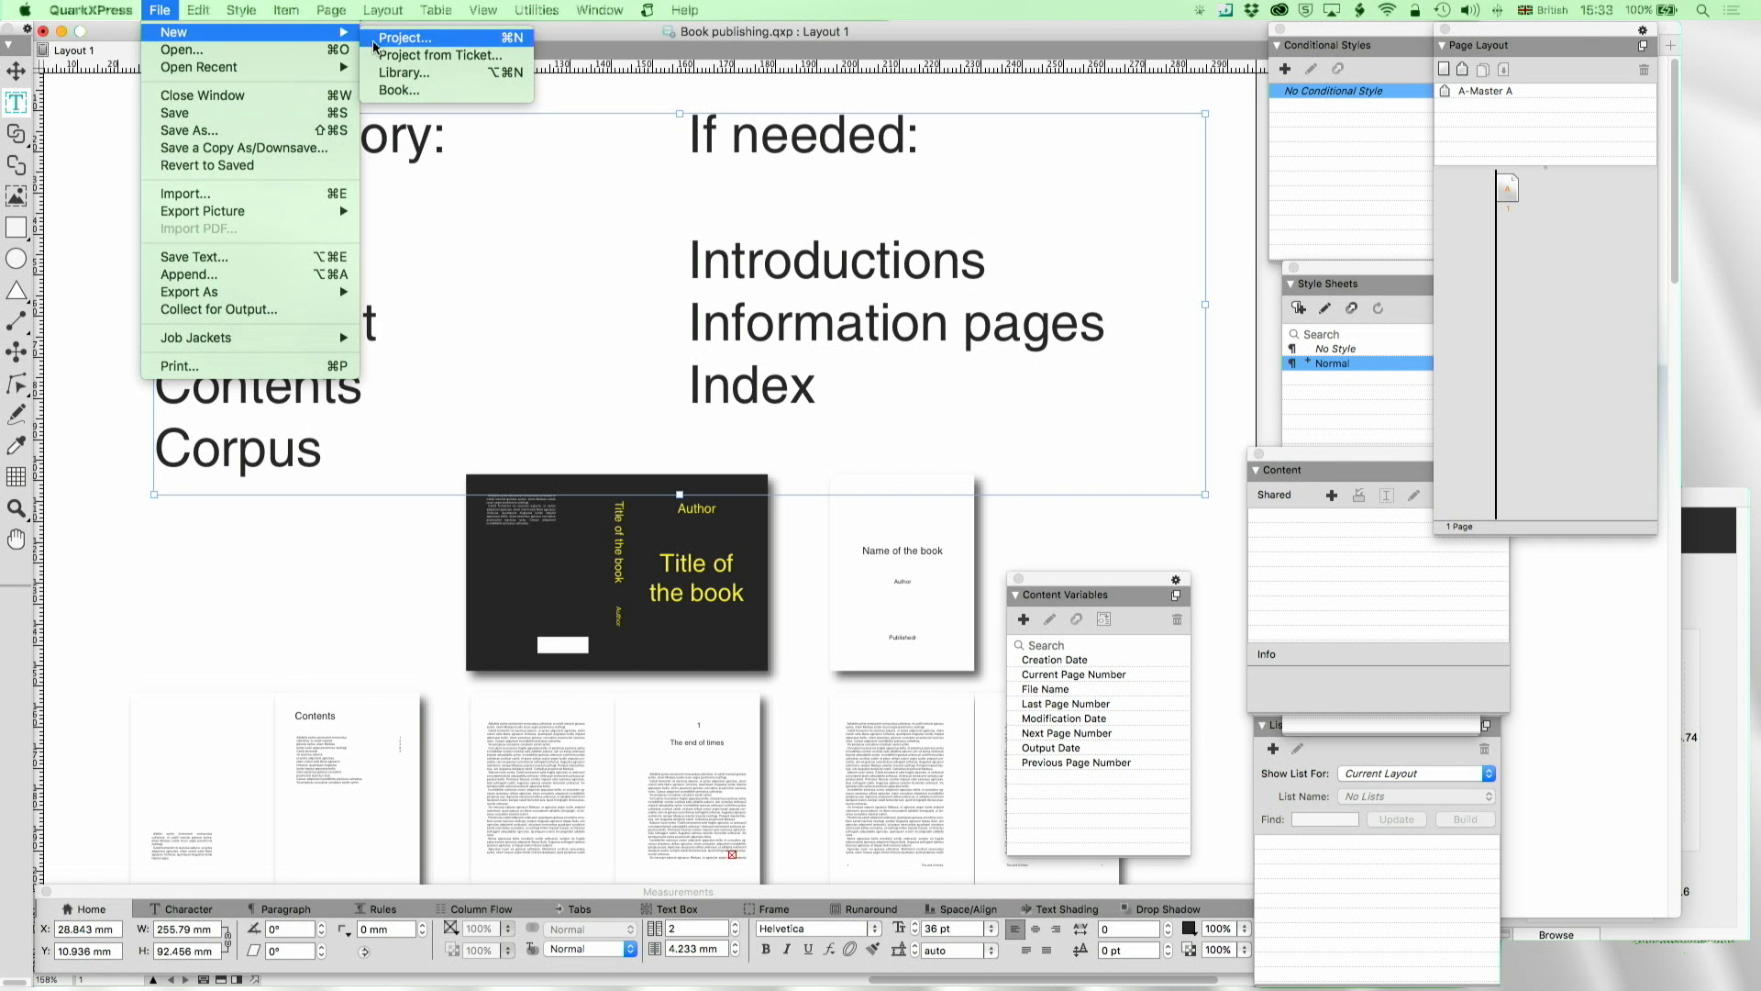
Create a new project from the Book with Cover job ticket in the ~Novel 6x9 jacket
click(396, 57)
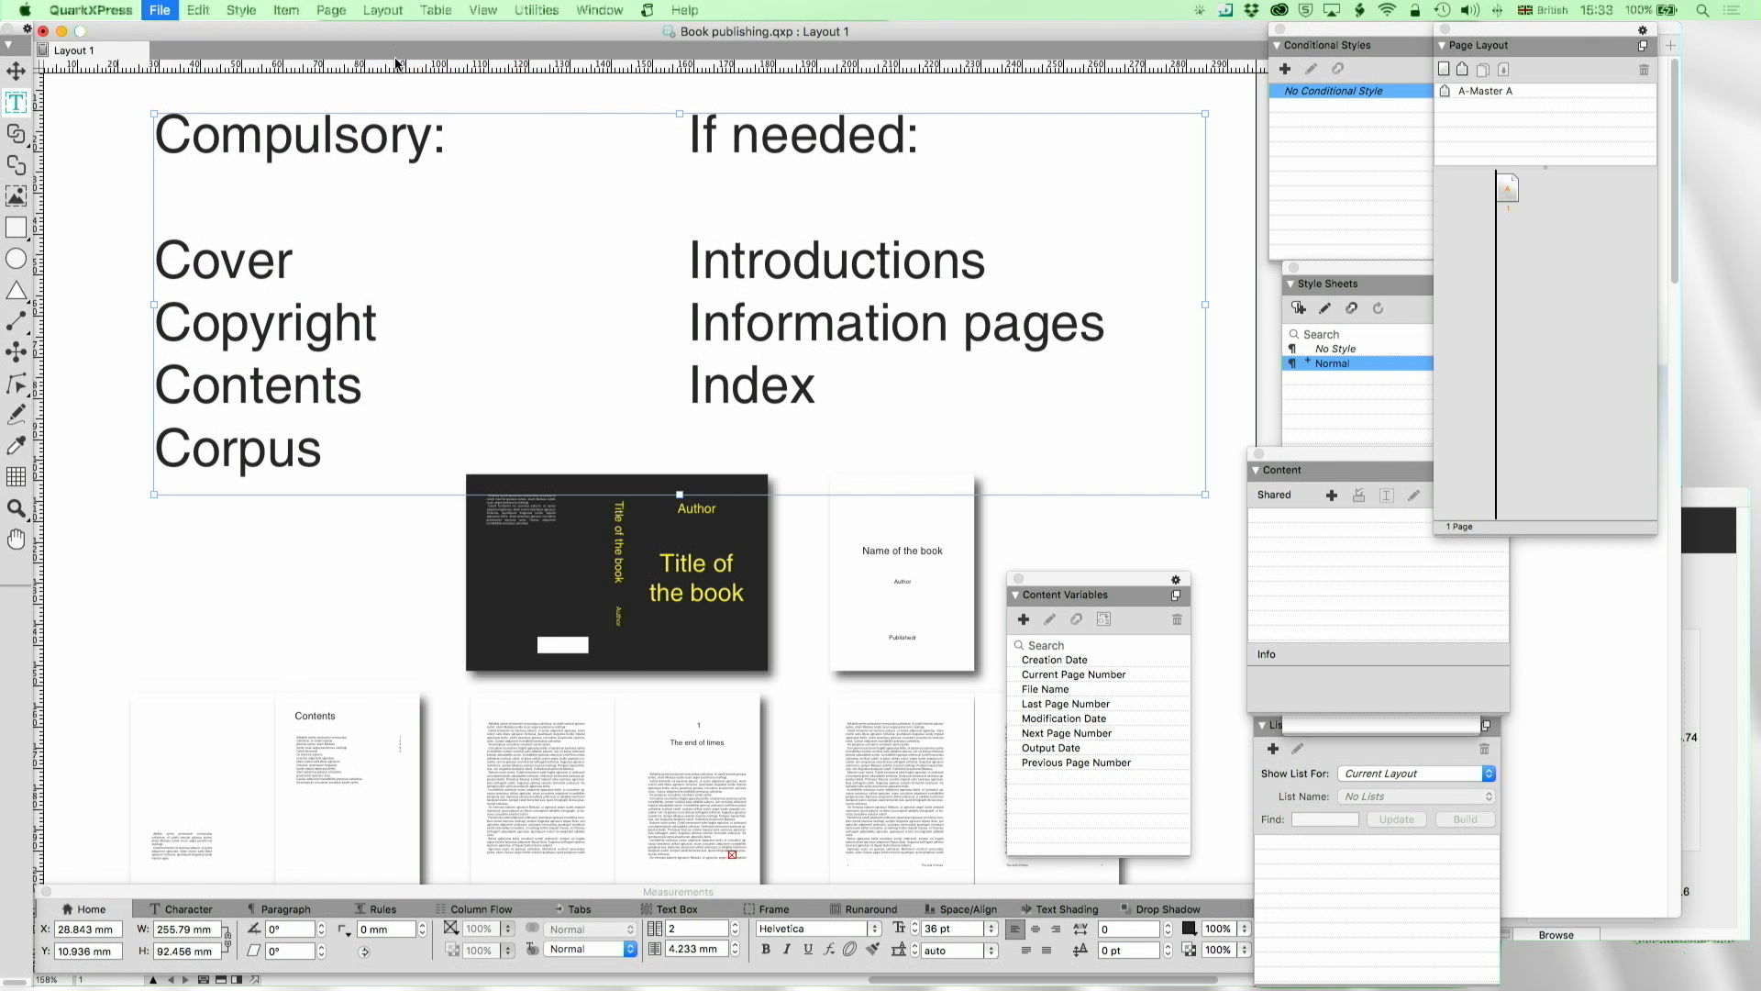
scroll(817, 317, down, 15)
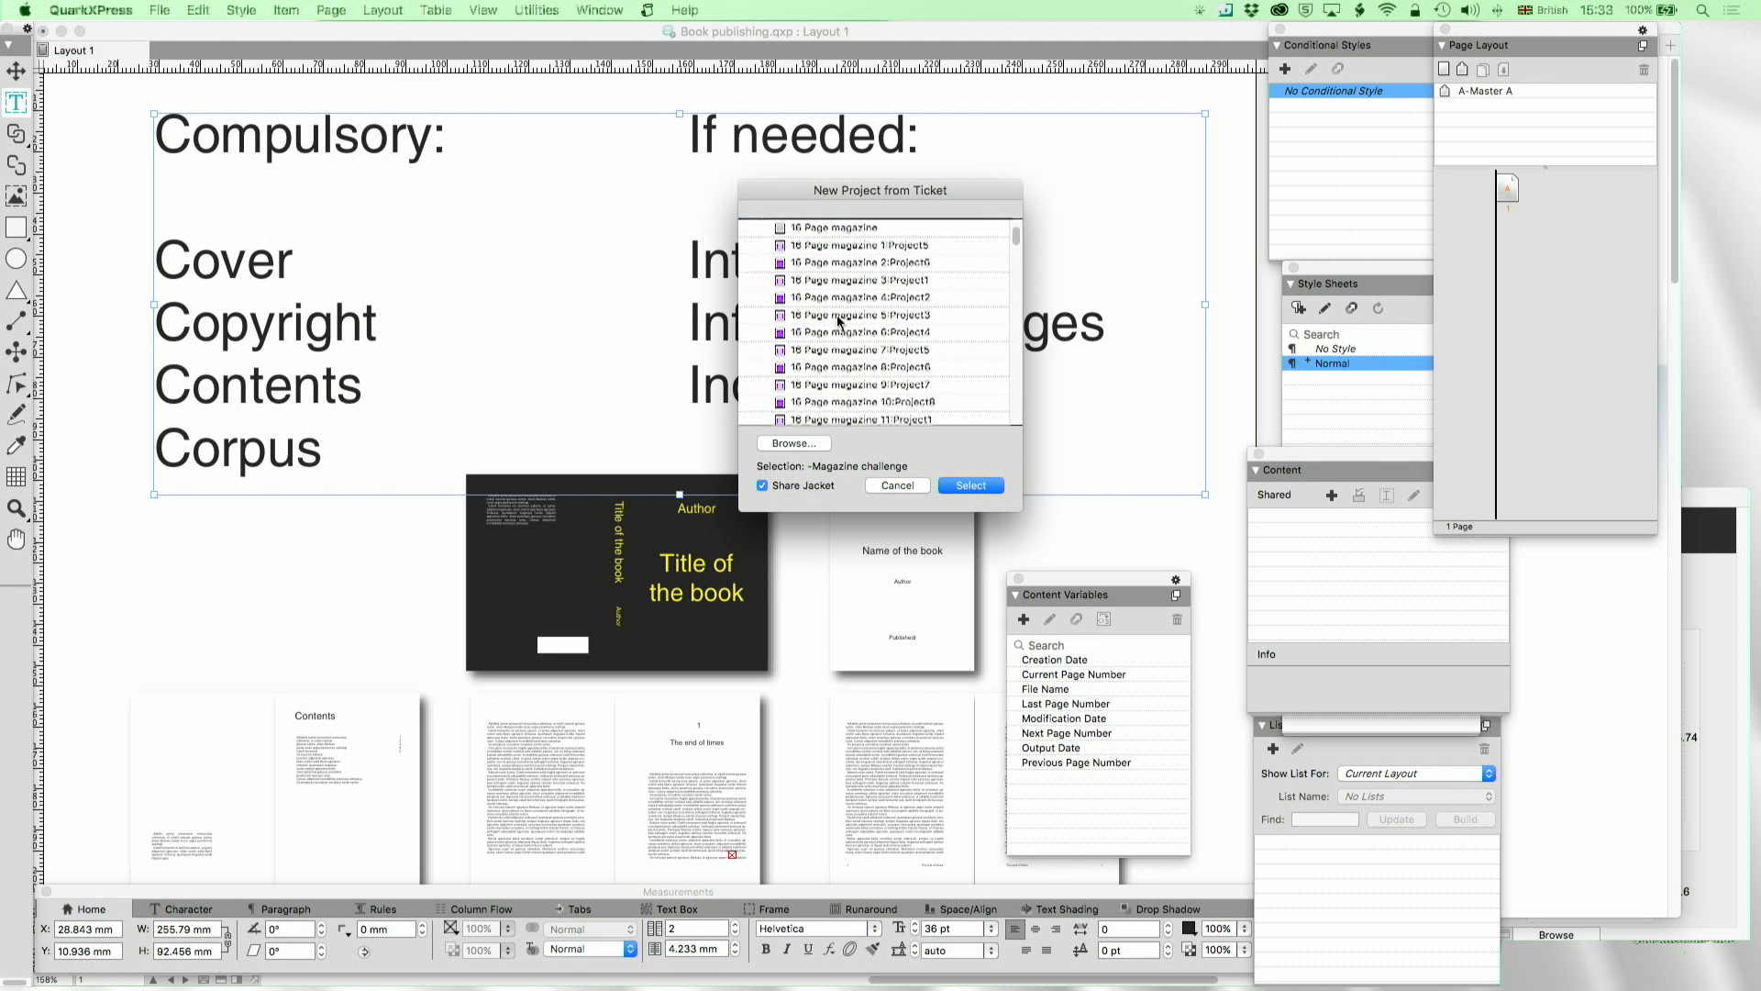
scroll(836, 319, up, 8)
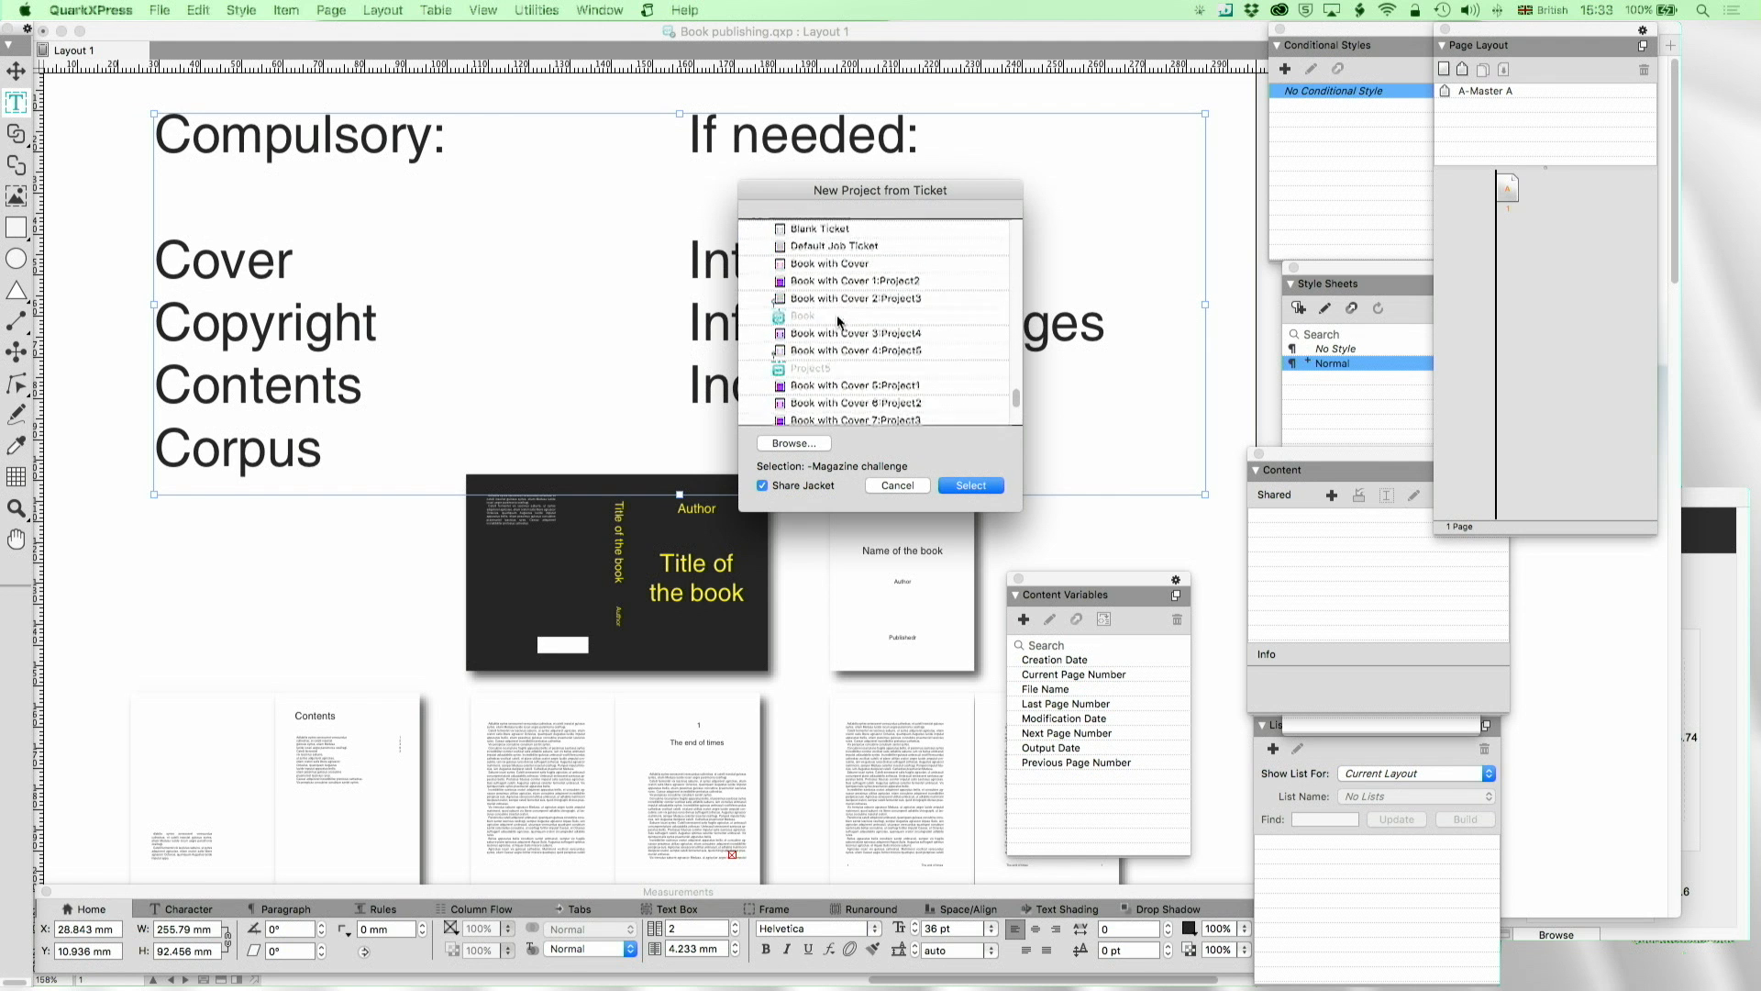
scroll(838, 322, up, 1)
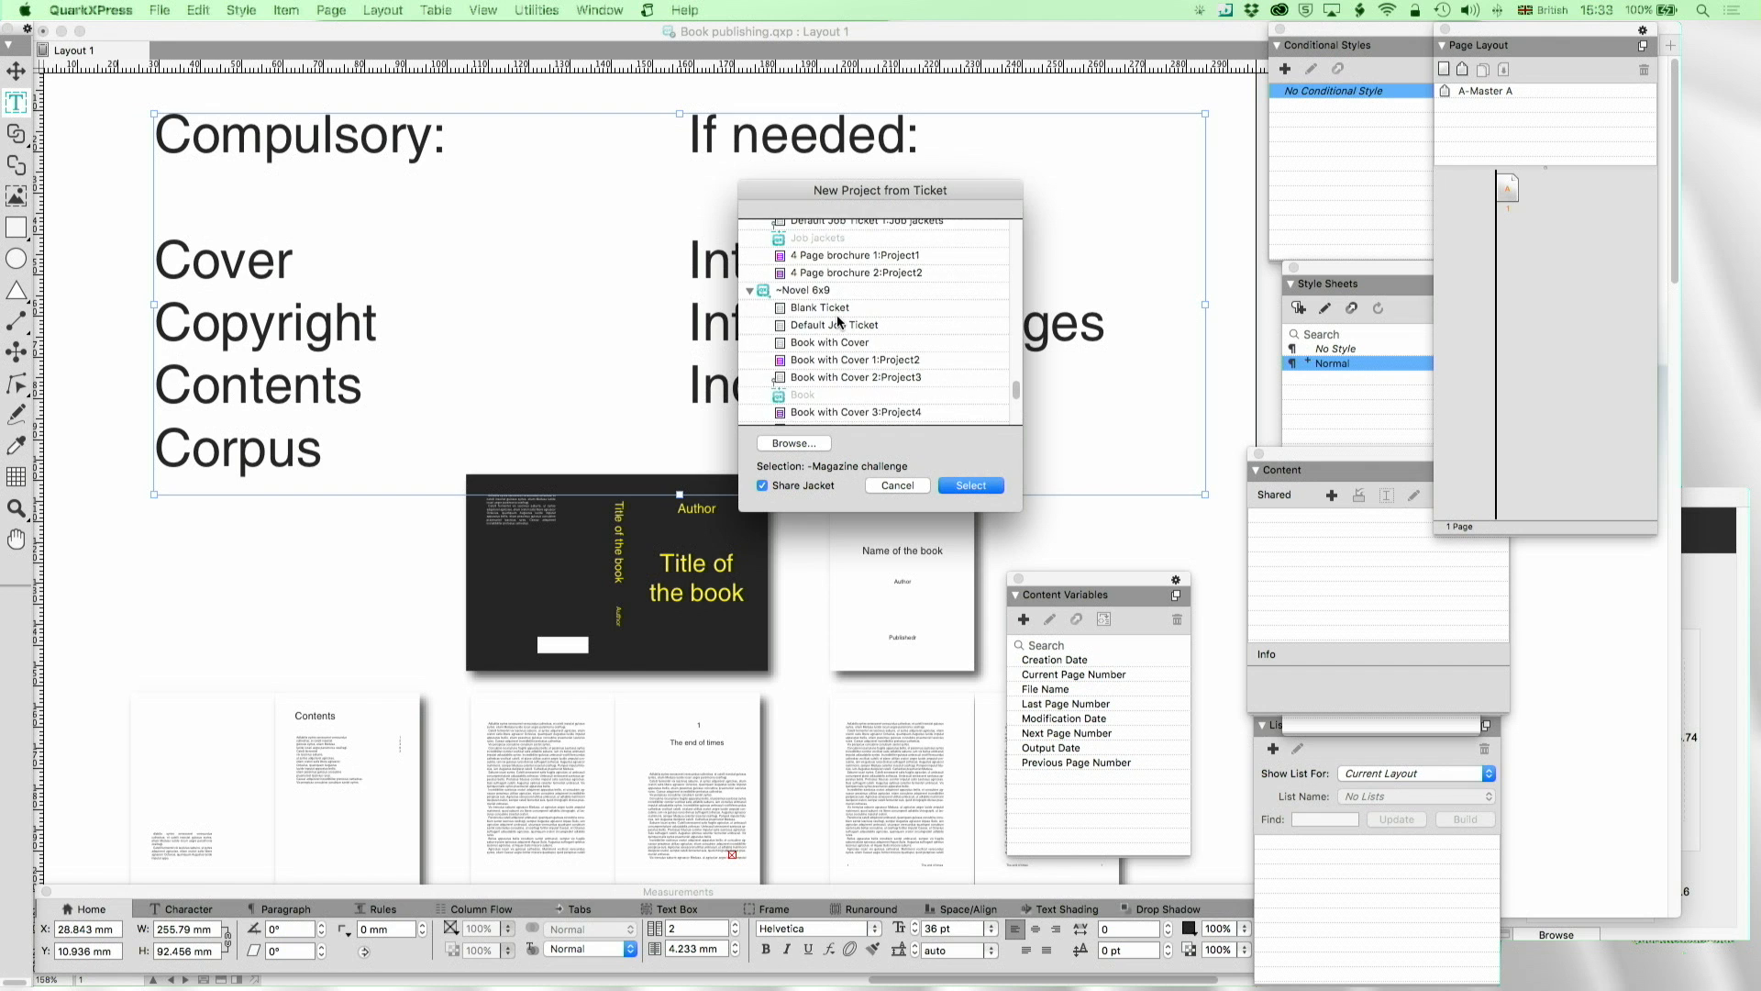
scroll(837, 378, down, 1)
click(807, 310)
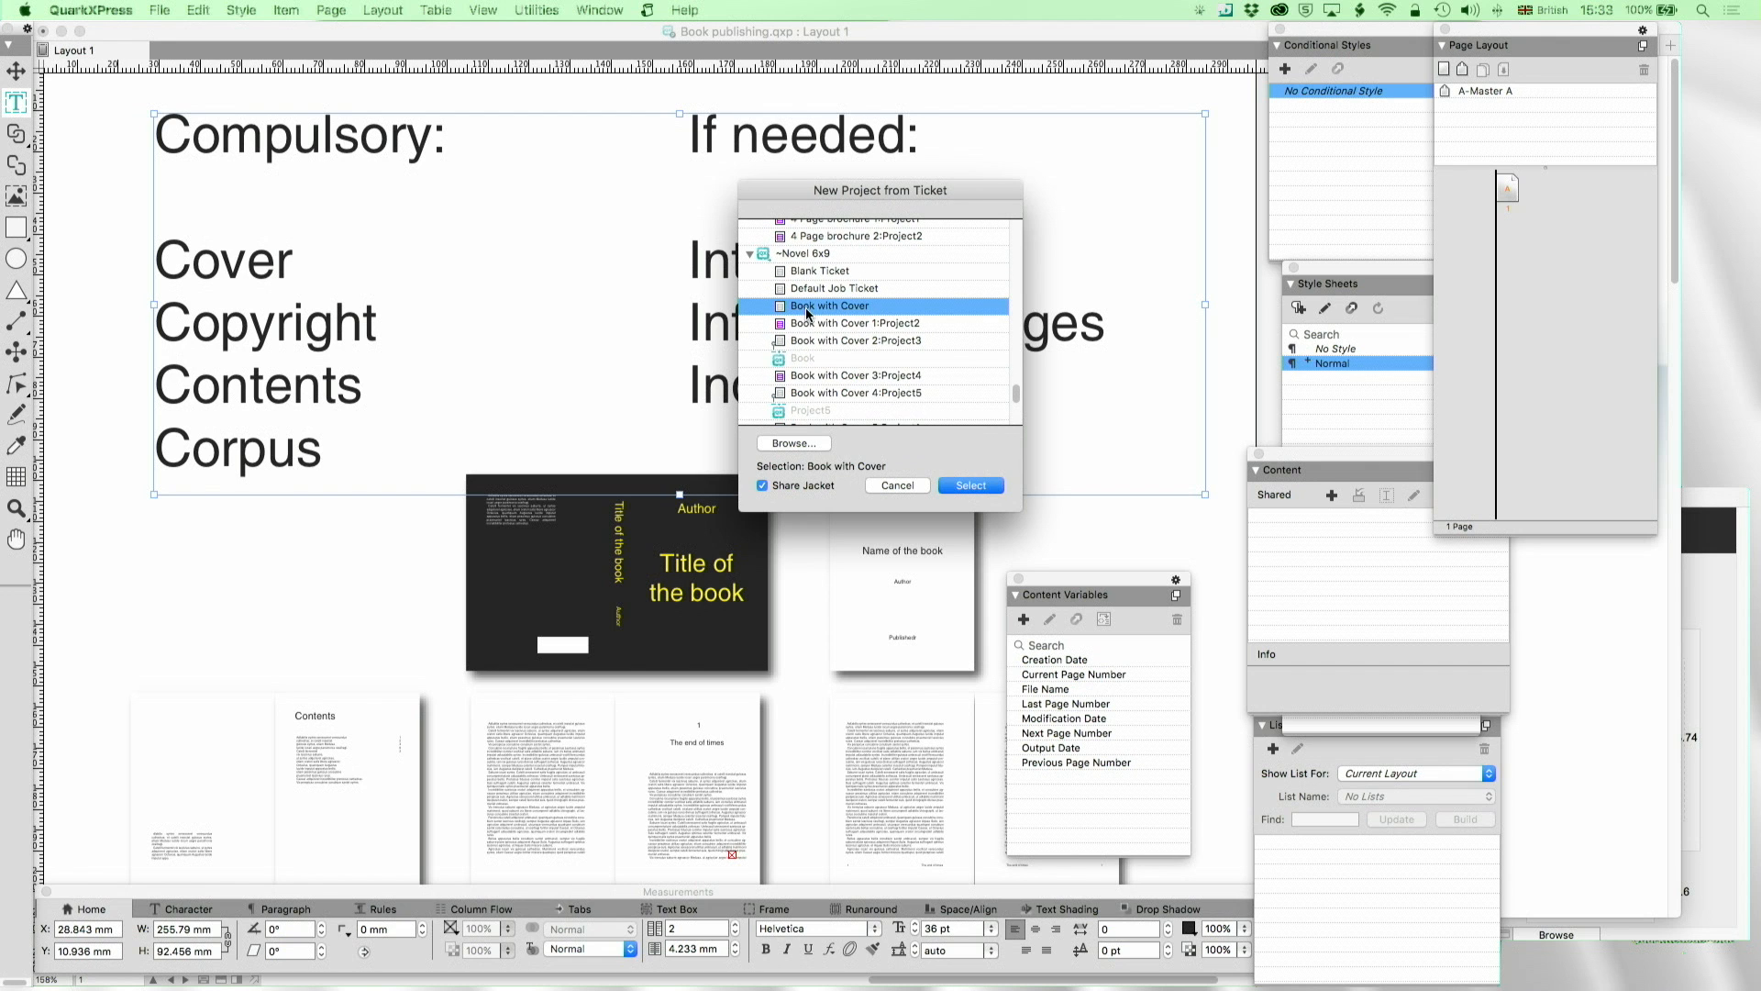
click(972, 485)
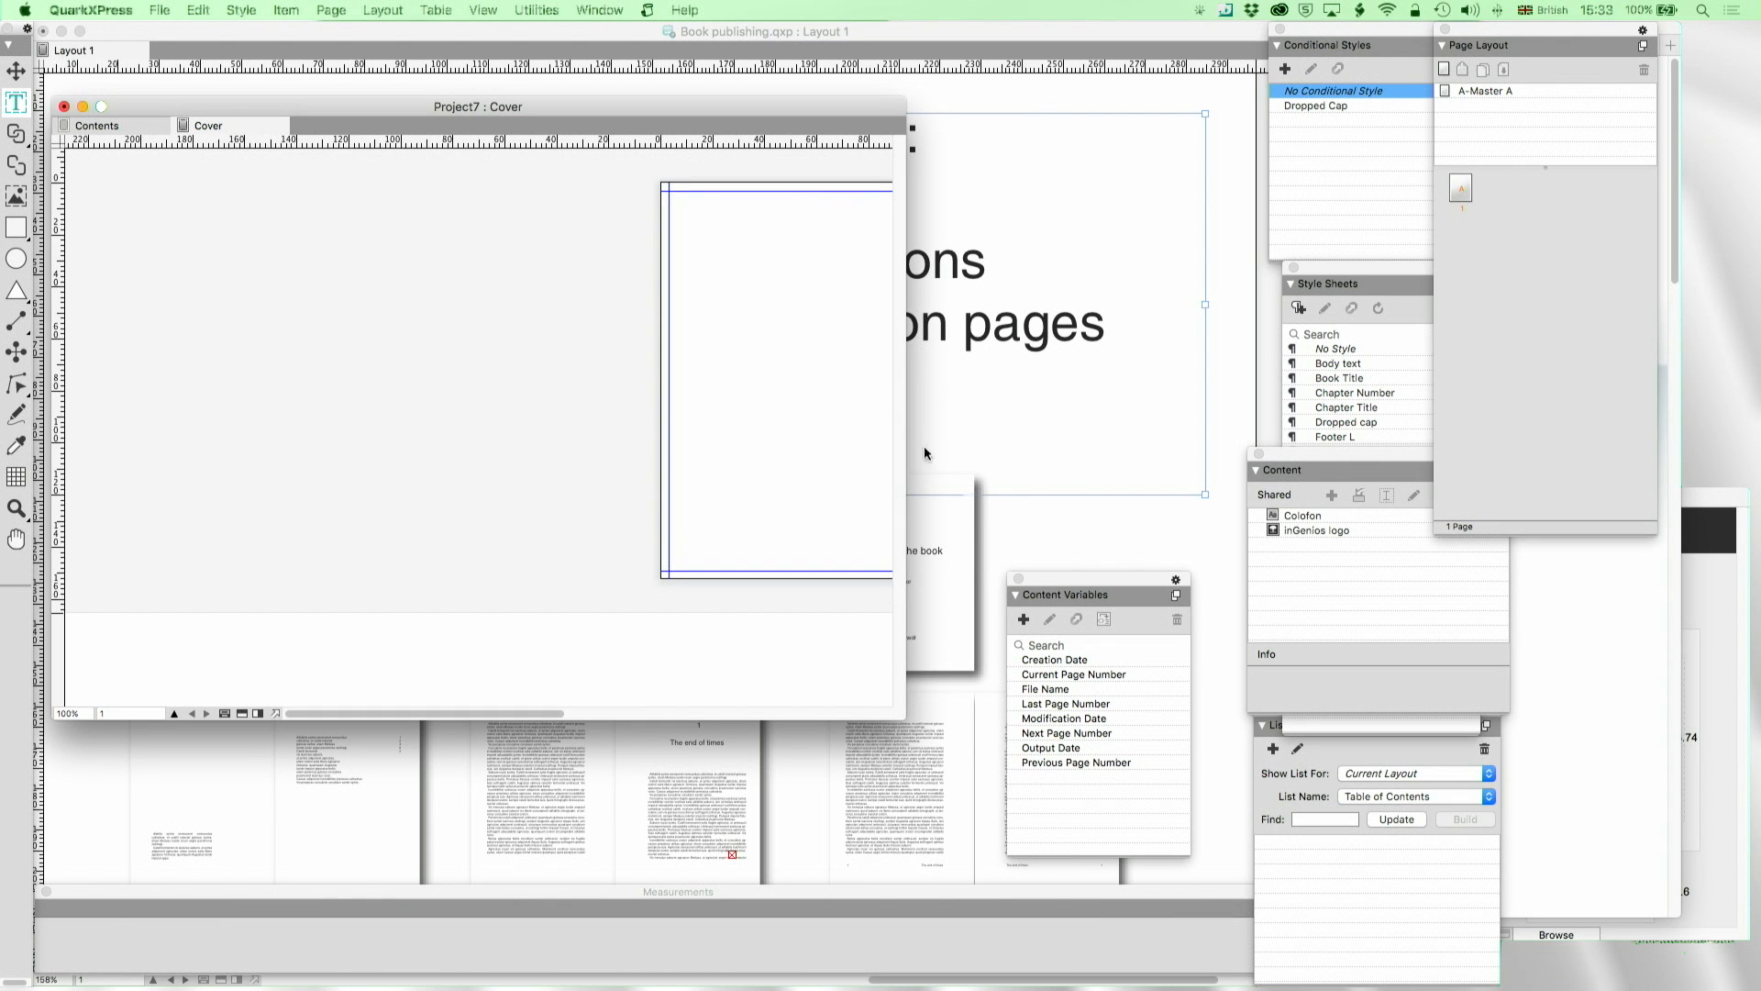
Enlarge the new project window, place it near the top of the screen, and switch to the Contents layout
scroll(703, 452, right, 5)
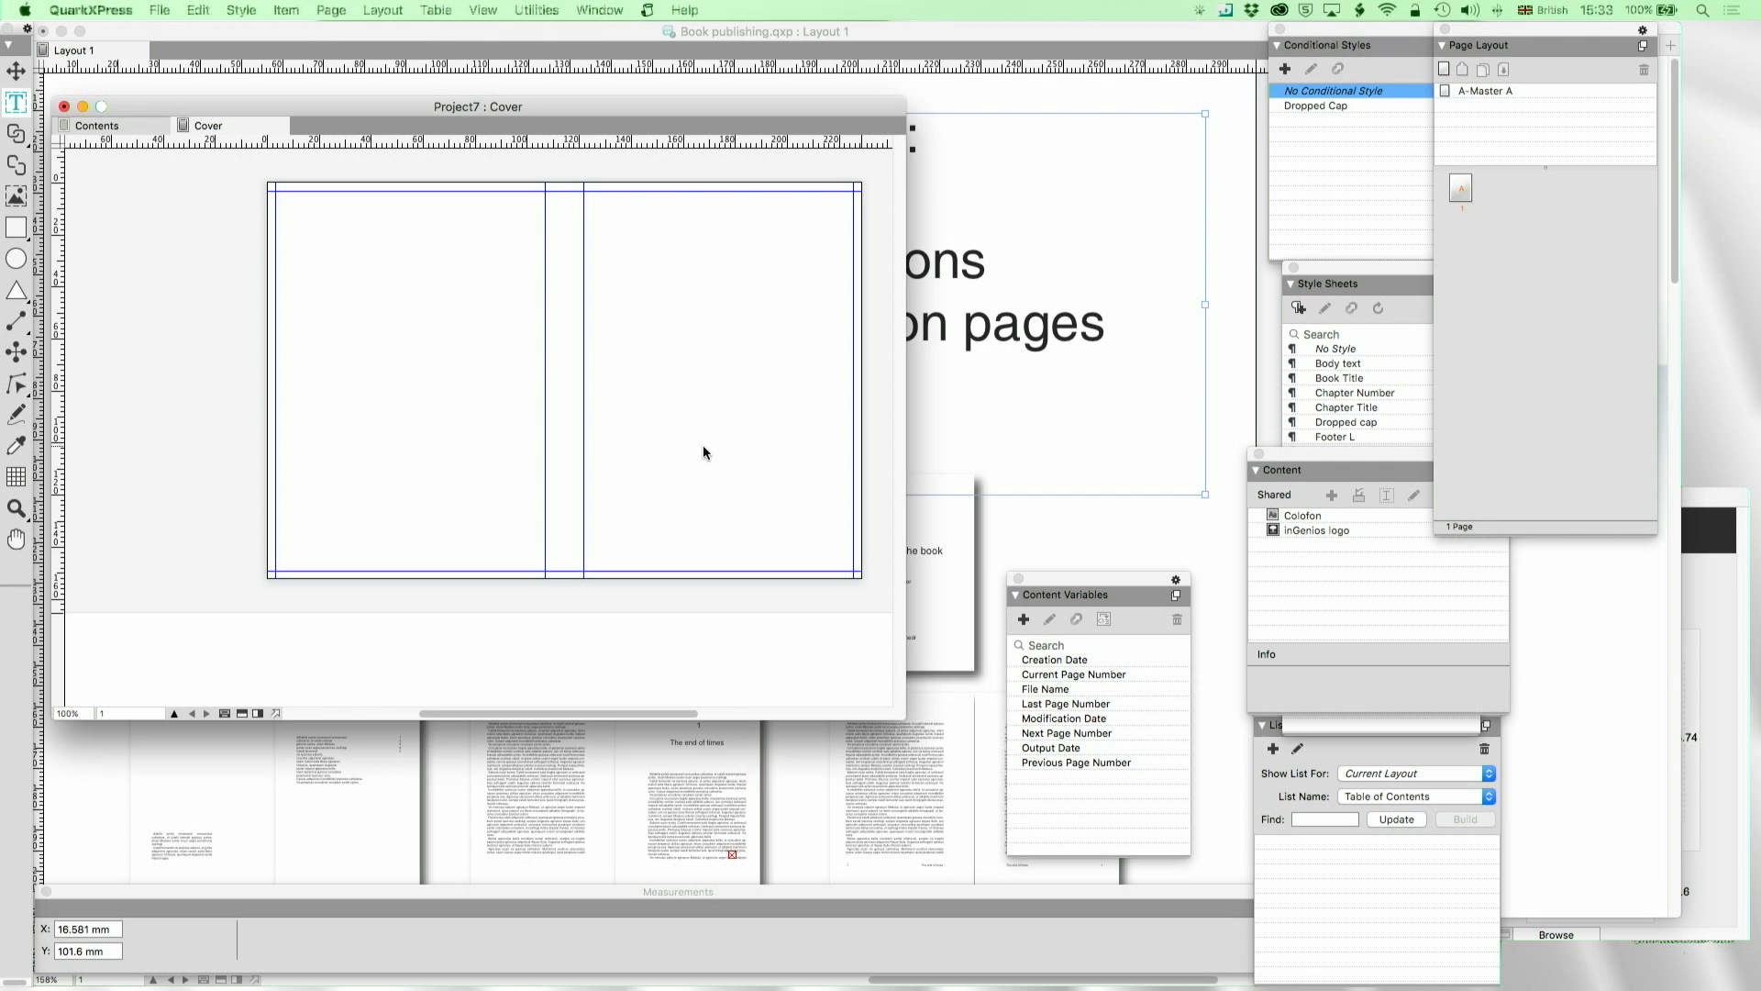
drag(905, 718, 1249, 885)
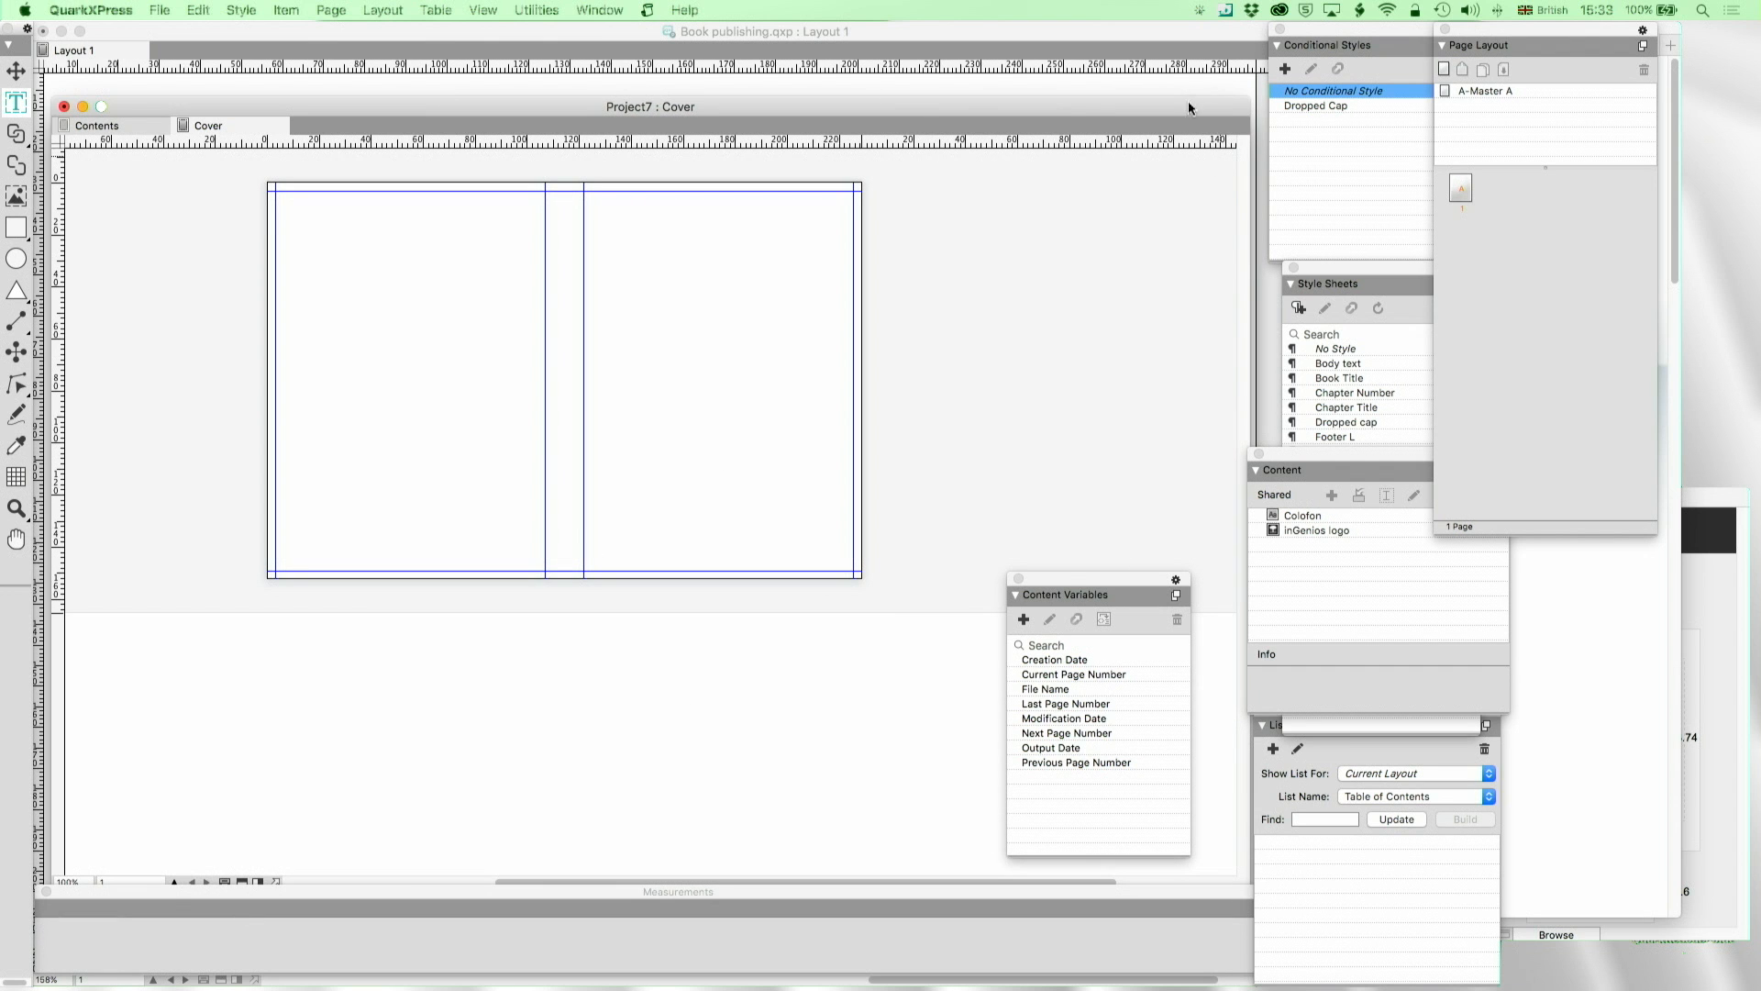
drag(1186, 103, 1191, 39)
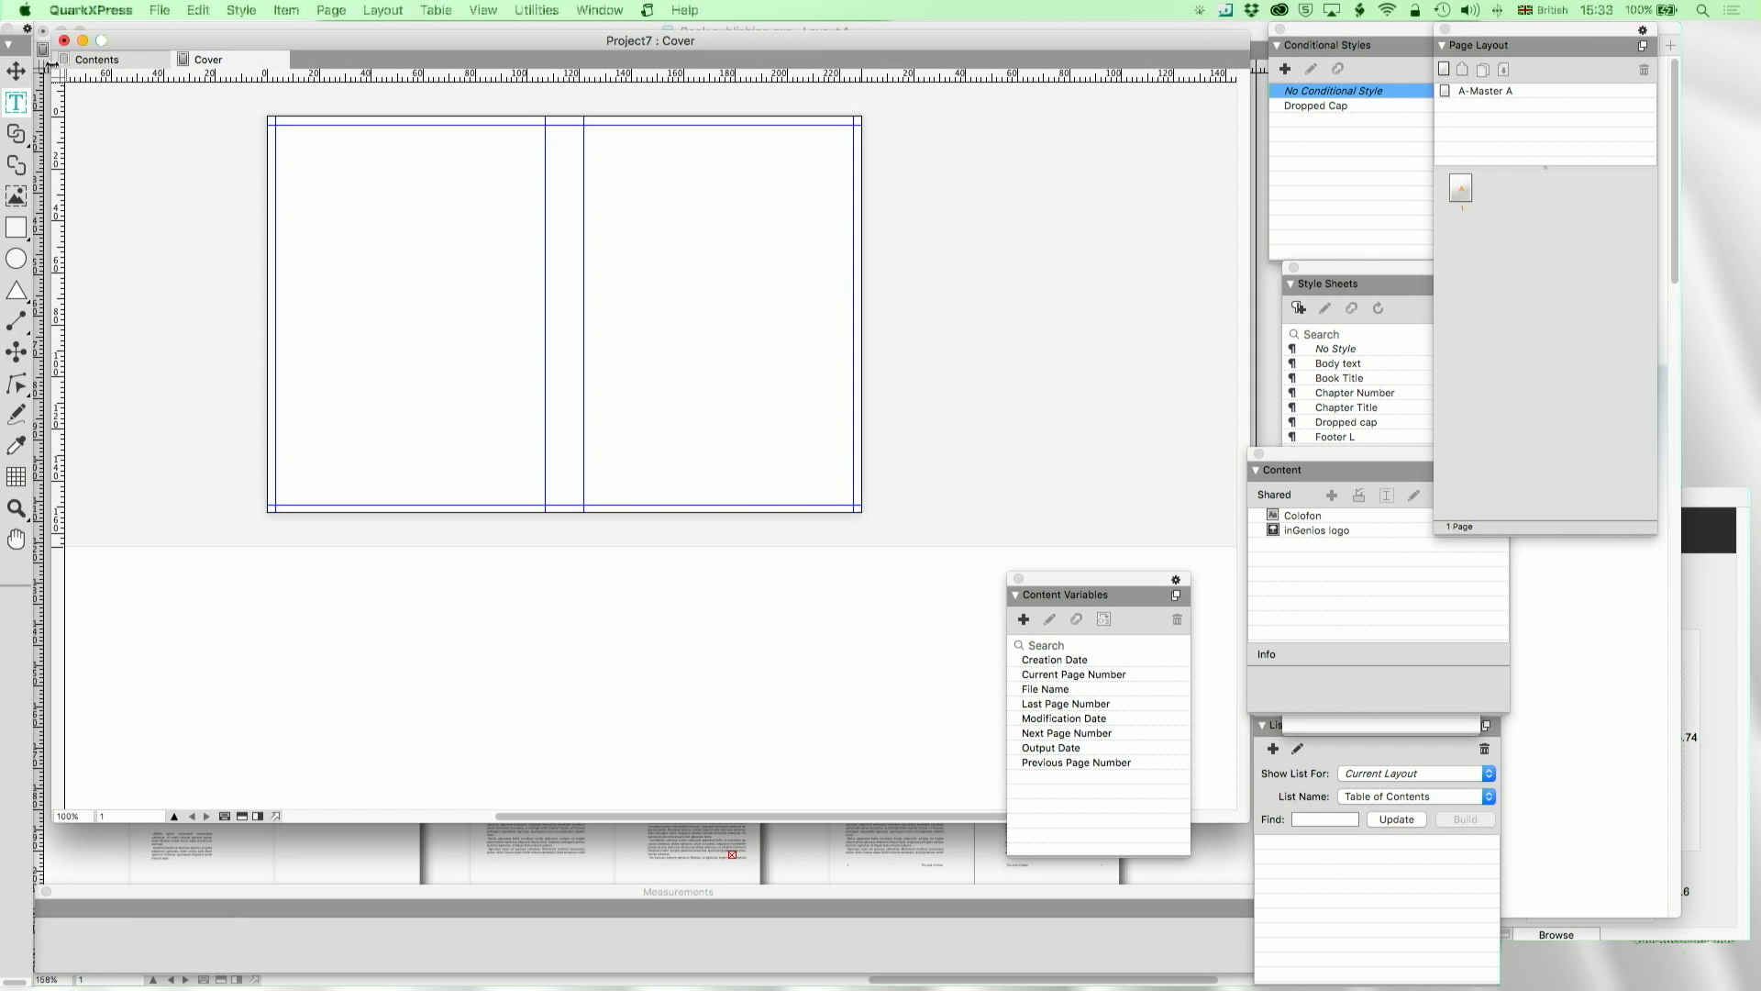
click(95, 60)
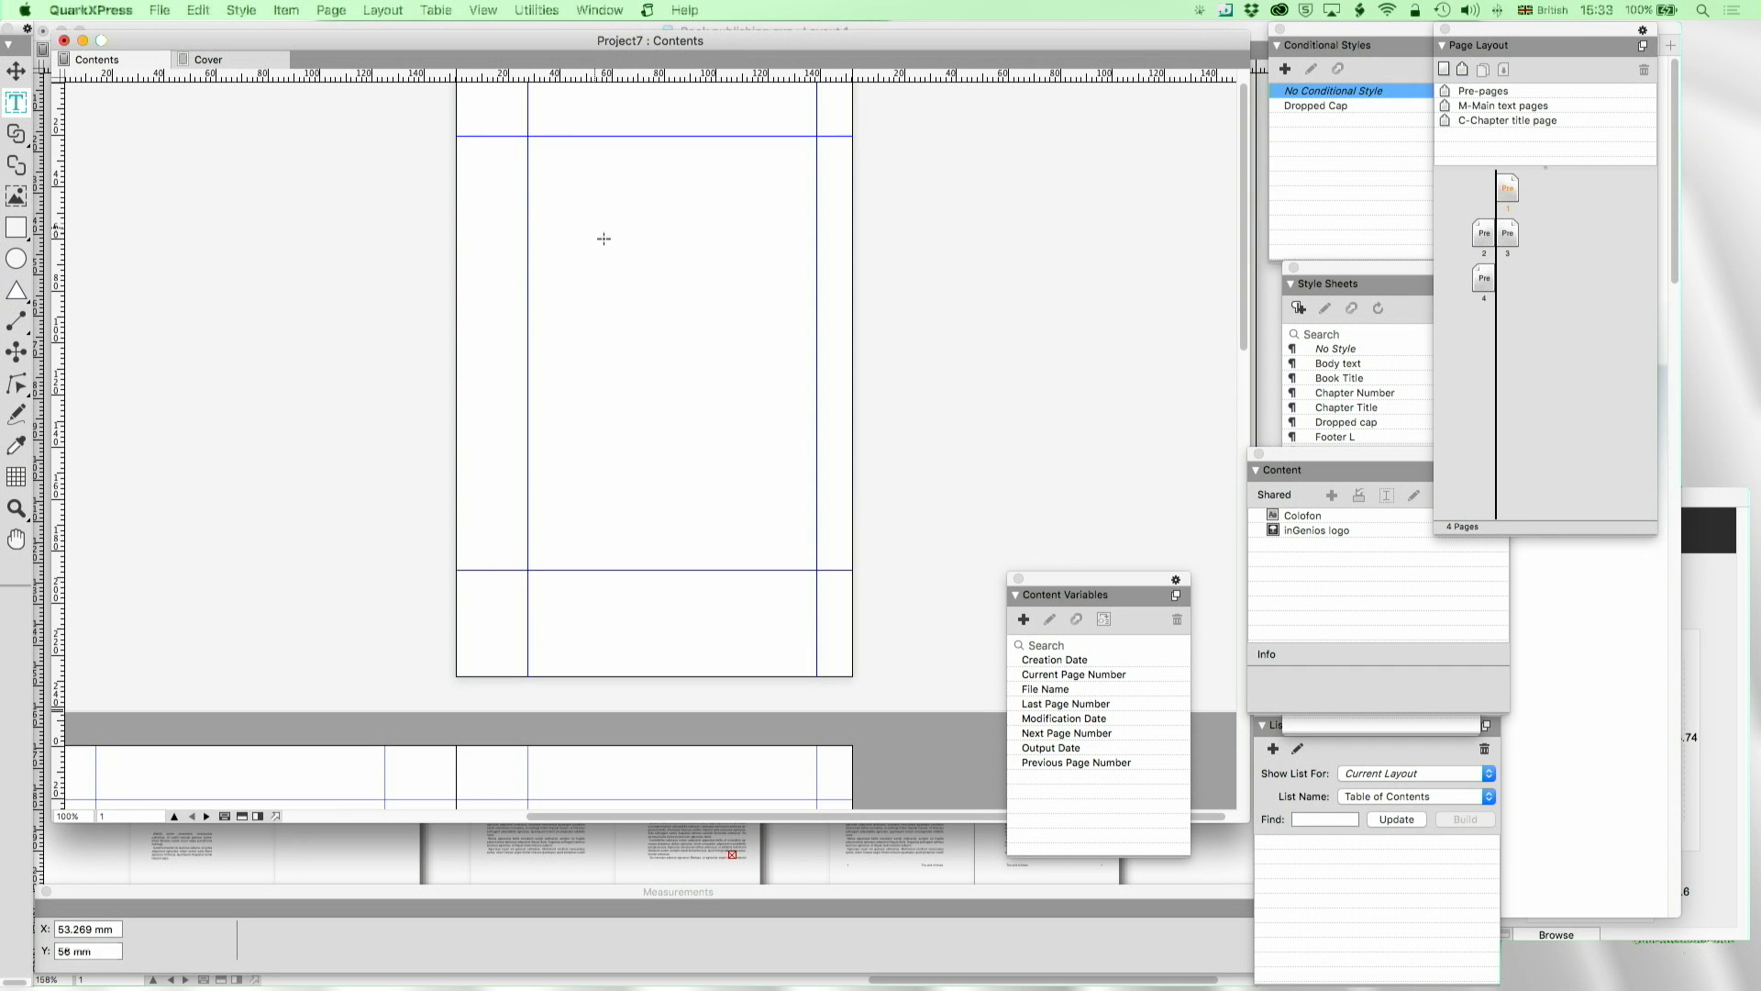
Open the recent library Novel QX library.qxl and bring its second item onto the pasteboard beside the page
click(162, 10)
mouse_move(182, 71)
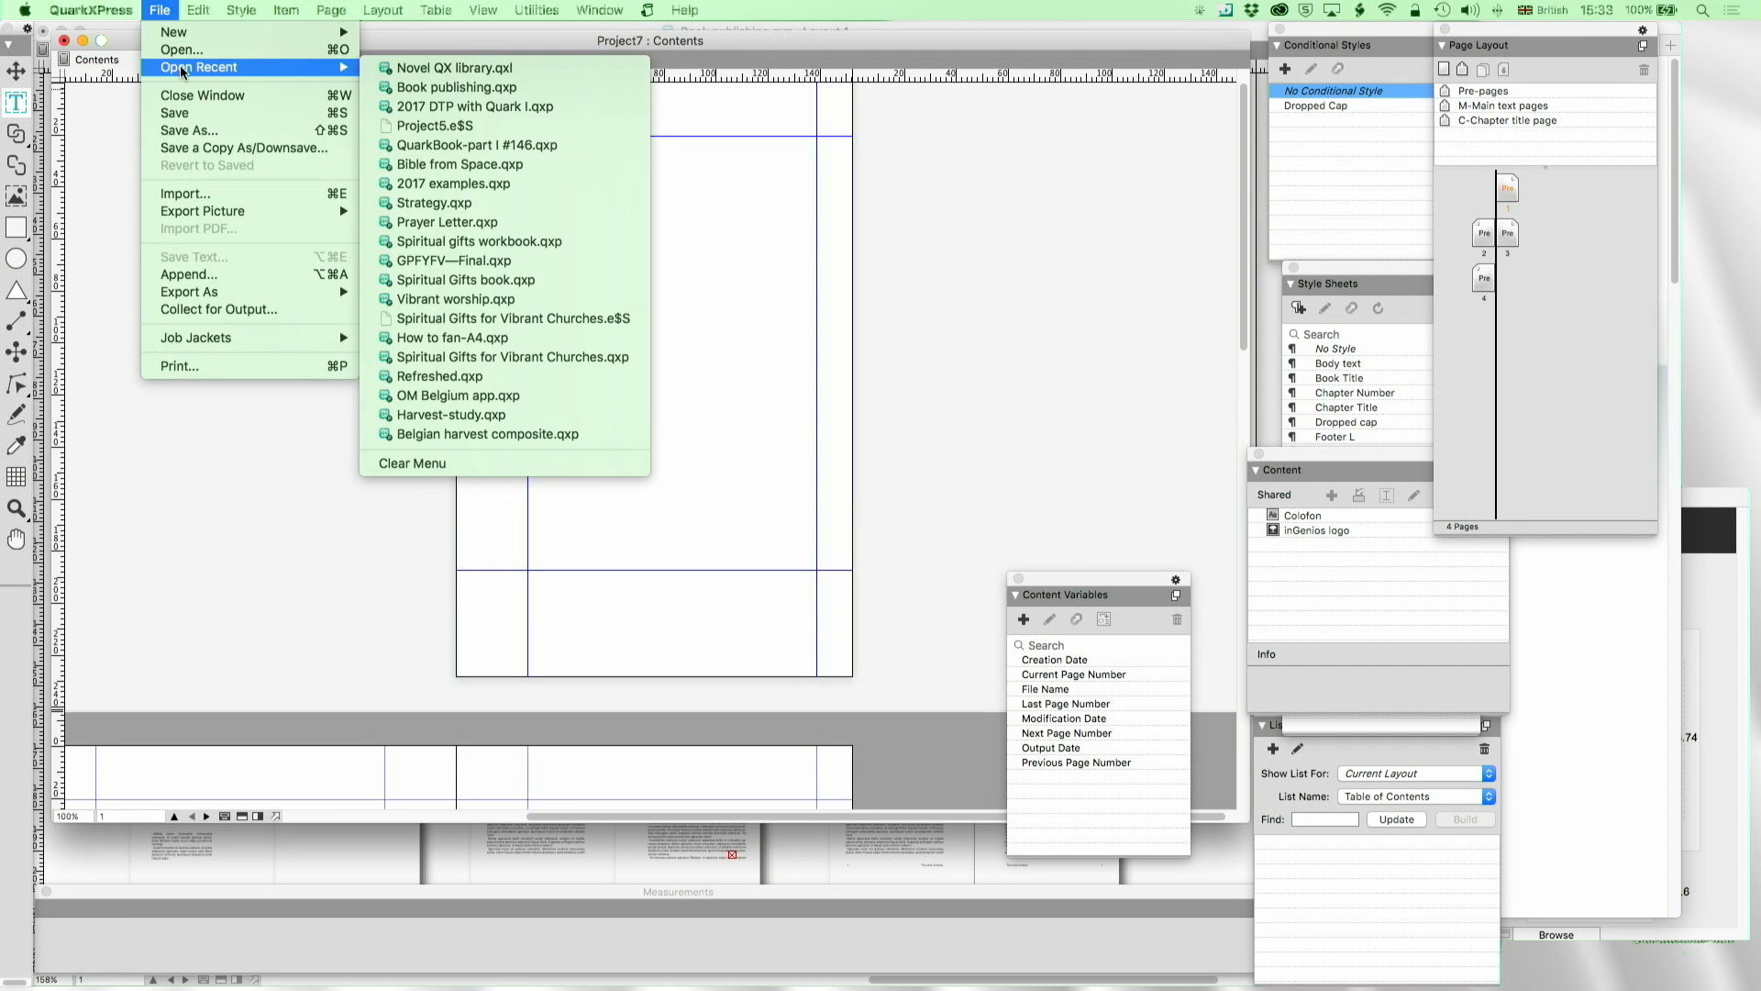
click(476, 69)
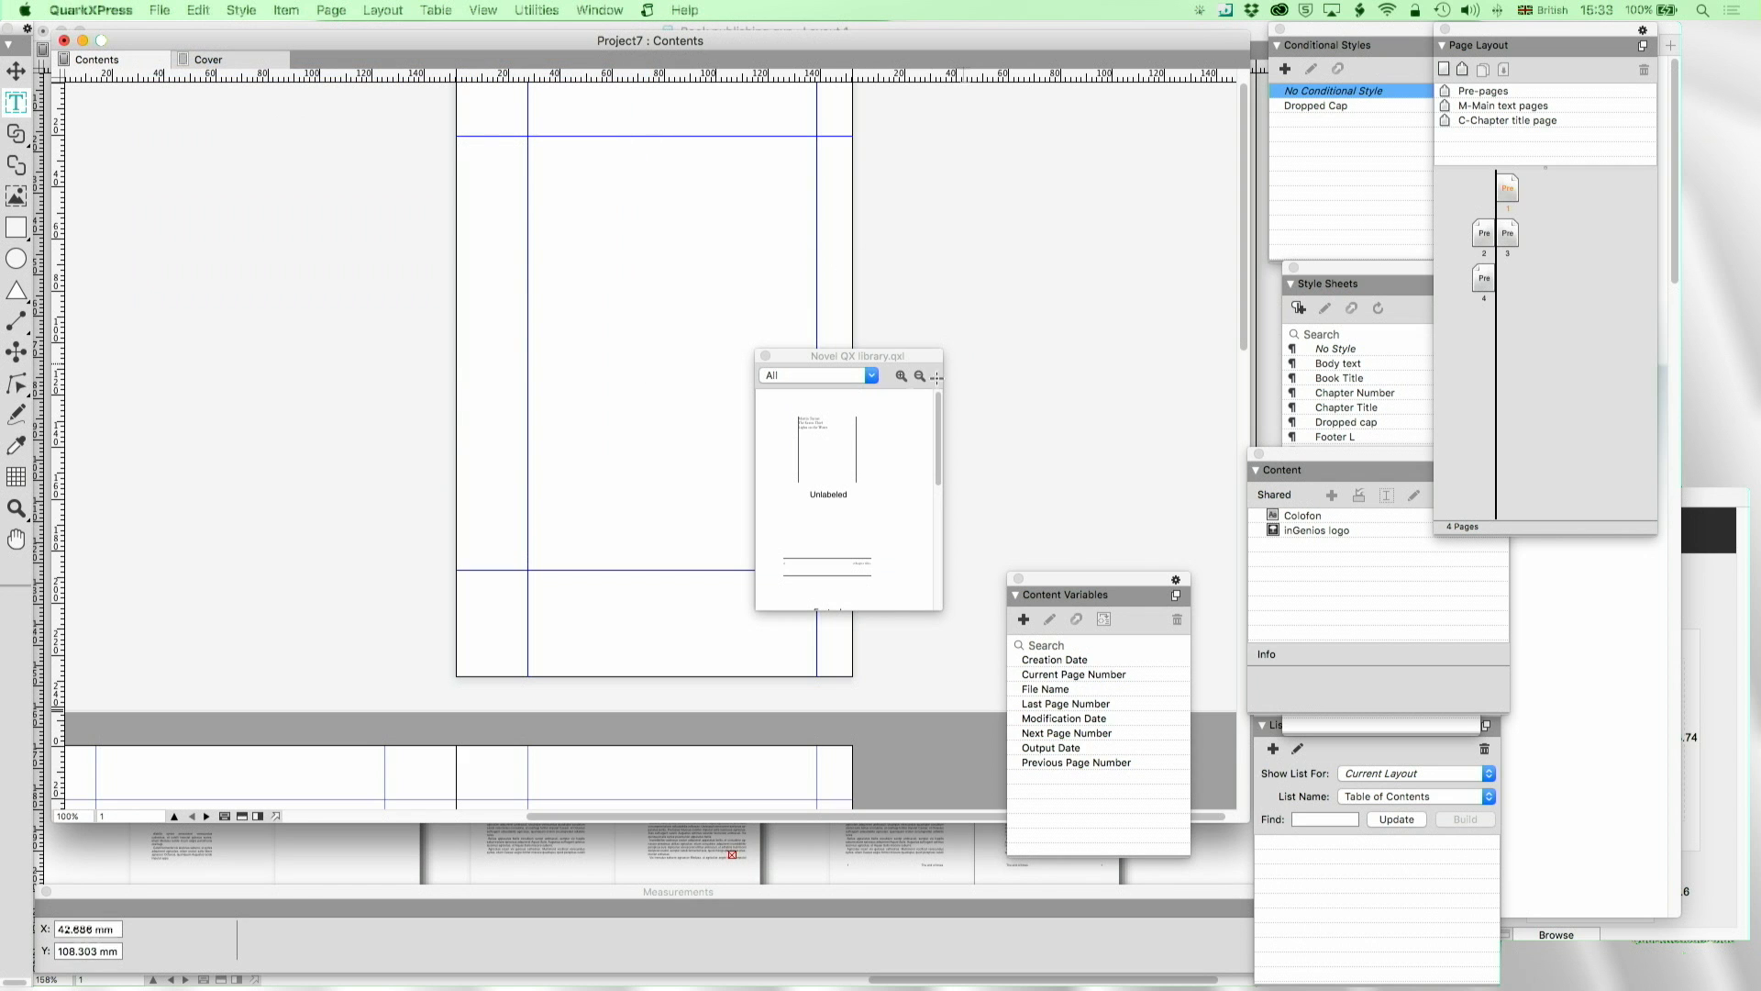
drag(825, 564, 303, 256)
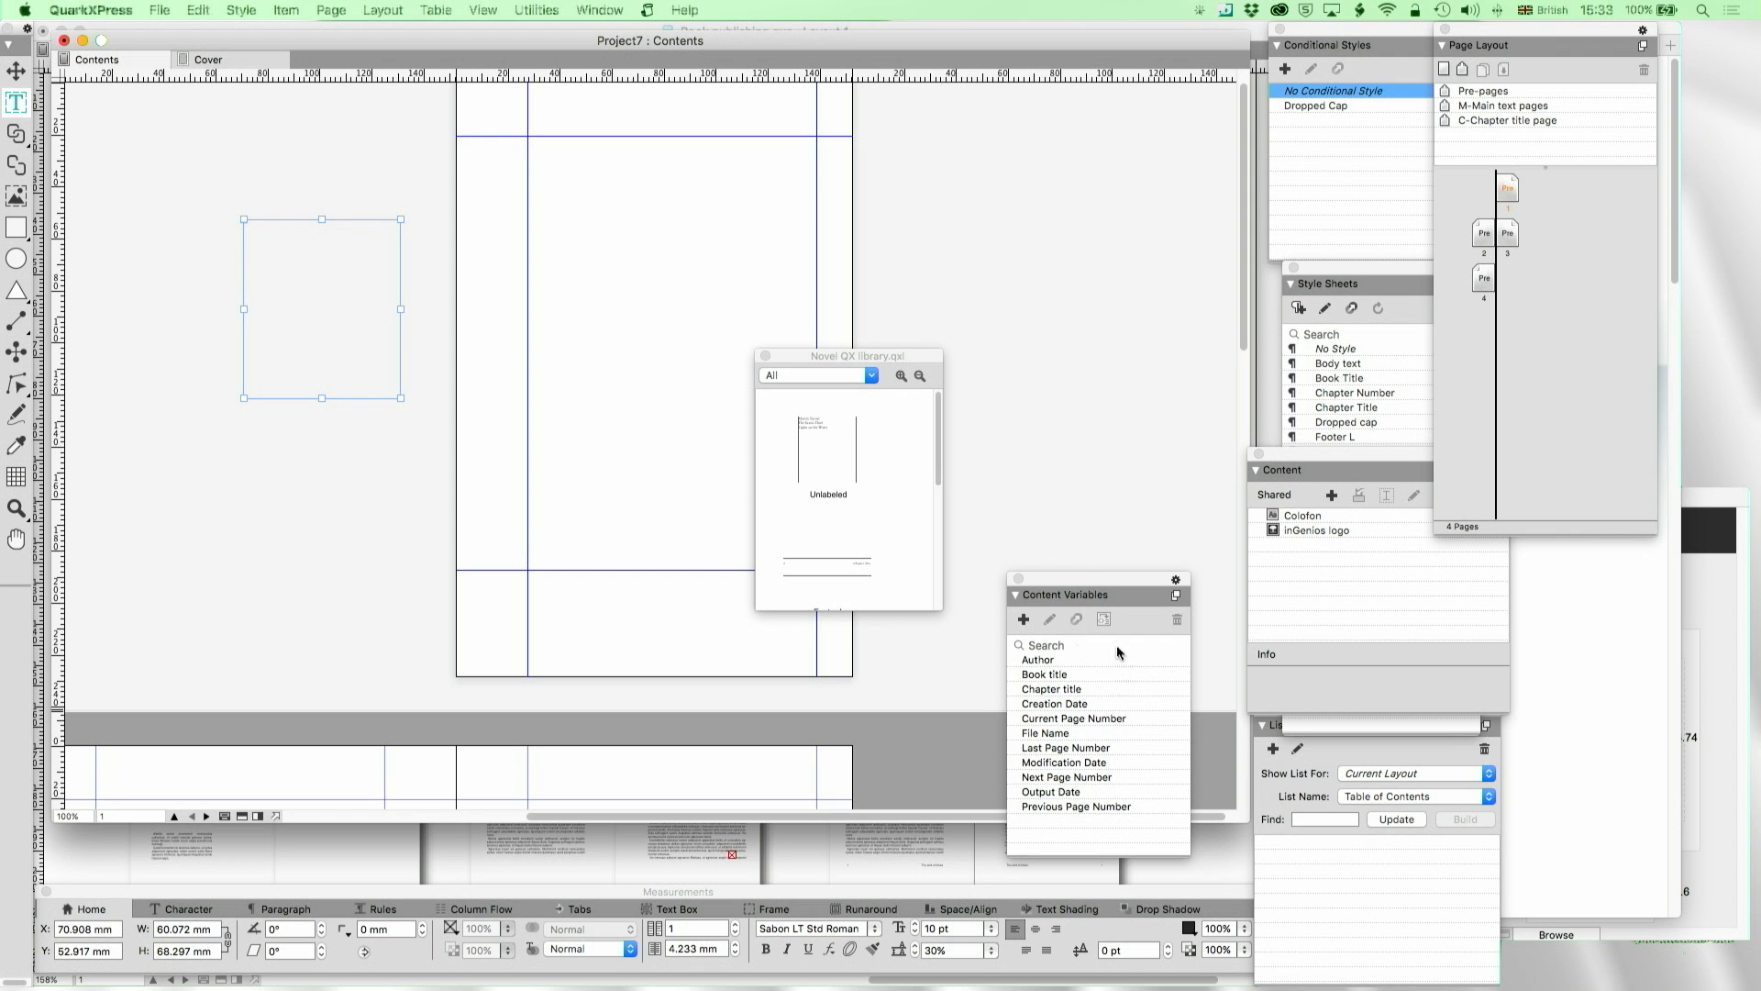
Examine the Author content variable's source style sheet and usage settings without changing them
click(1052, 661)
click(1049, 619)
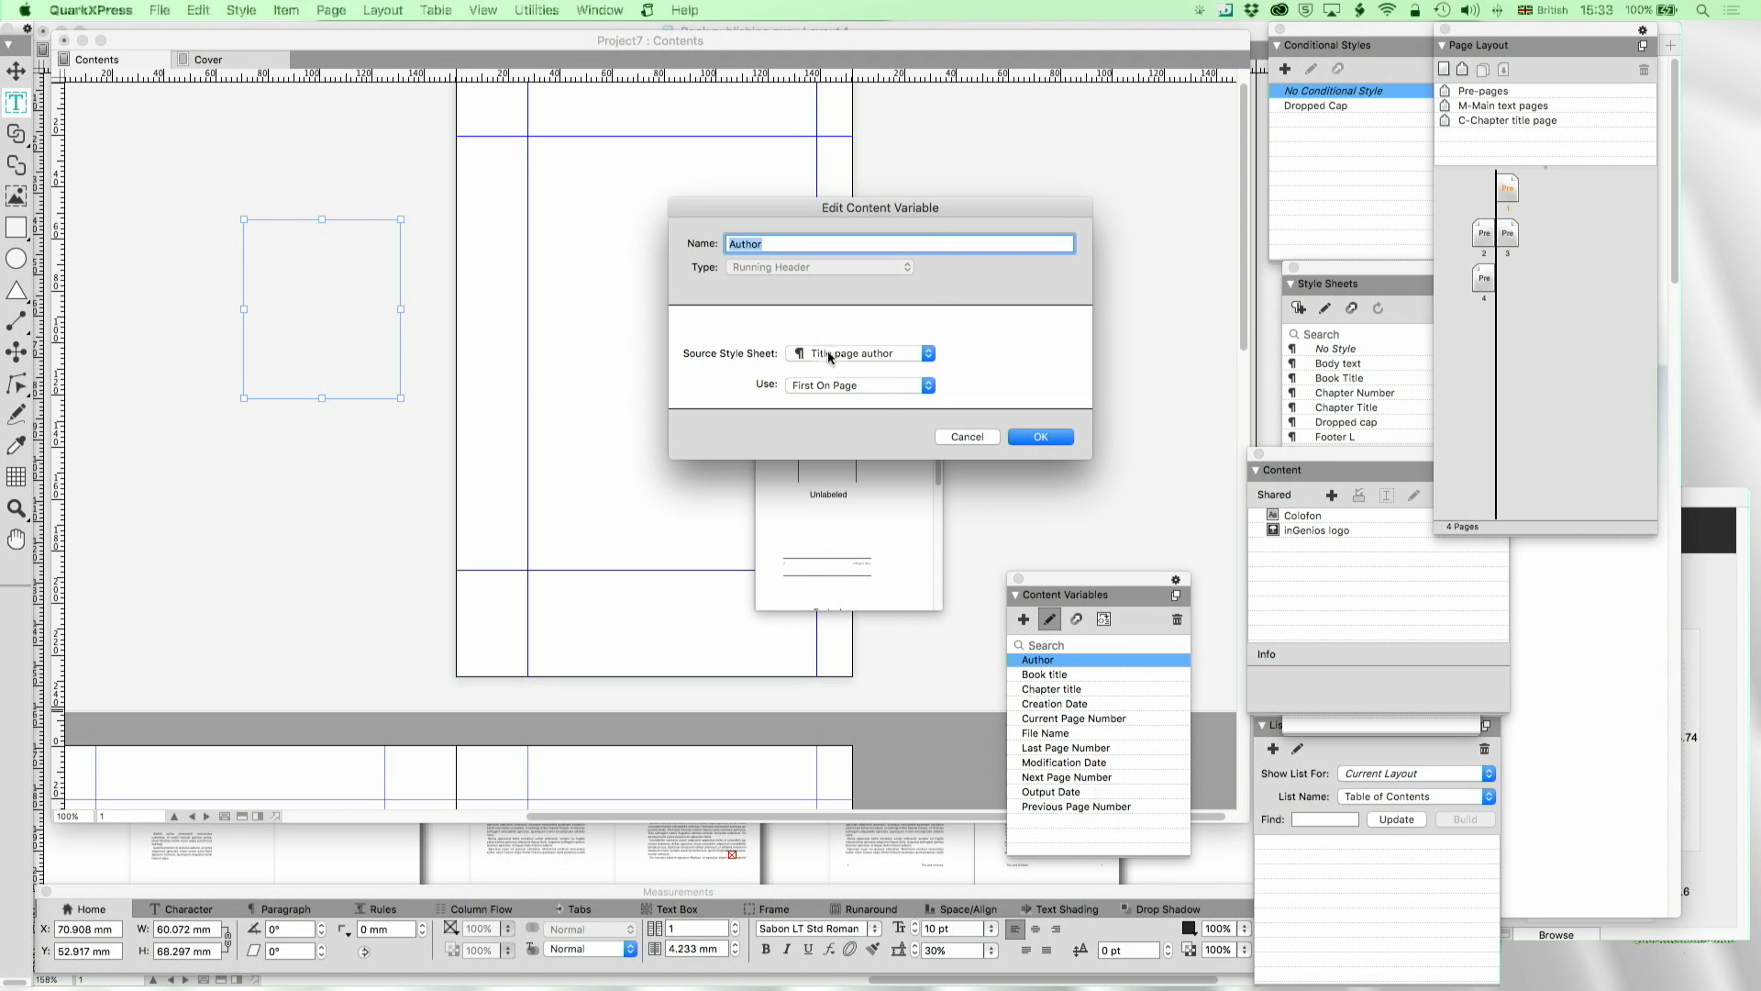
click(828, 358)
click(1024, 362)
click(967, 437)
On the Pre-pages master, draw a text box about 111 × 167 mm within the margin guides of each facing page
drag(821, 358, 1199, 283)
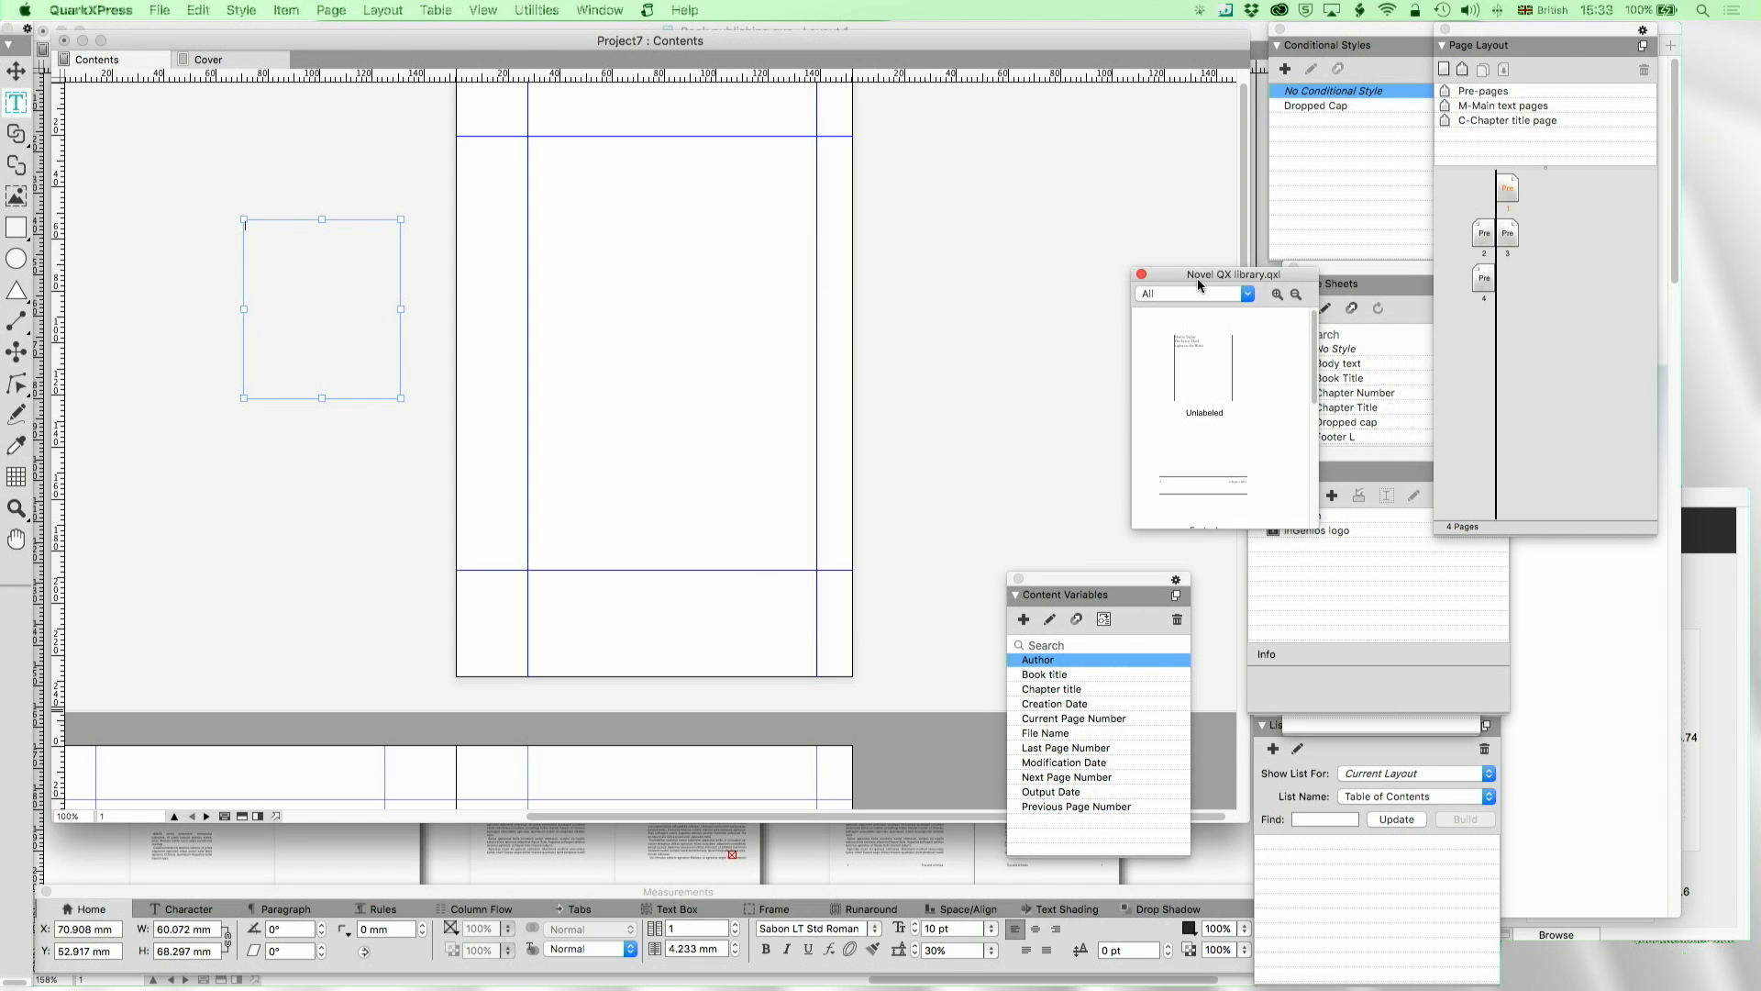
click(703, 206)
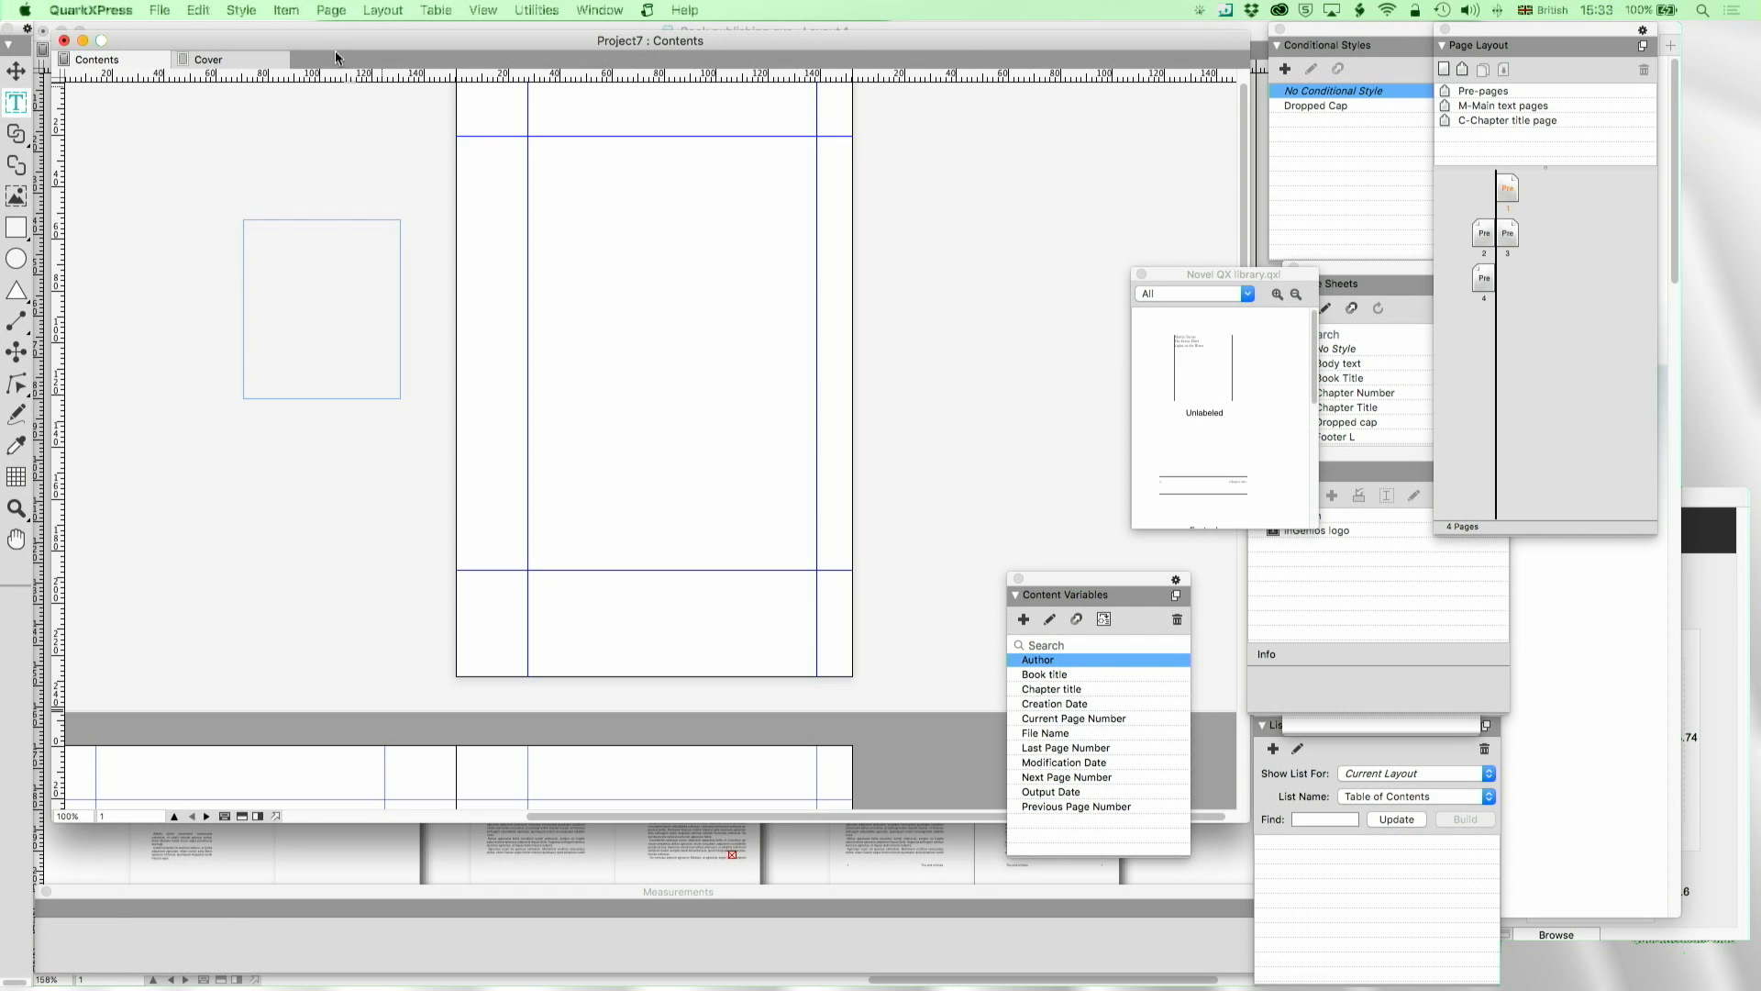
double_click(1446, 88)
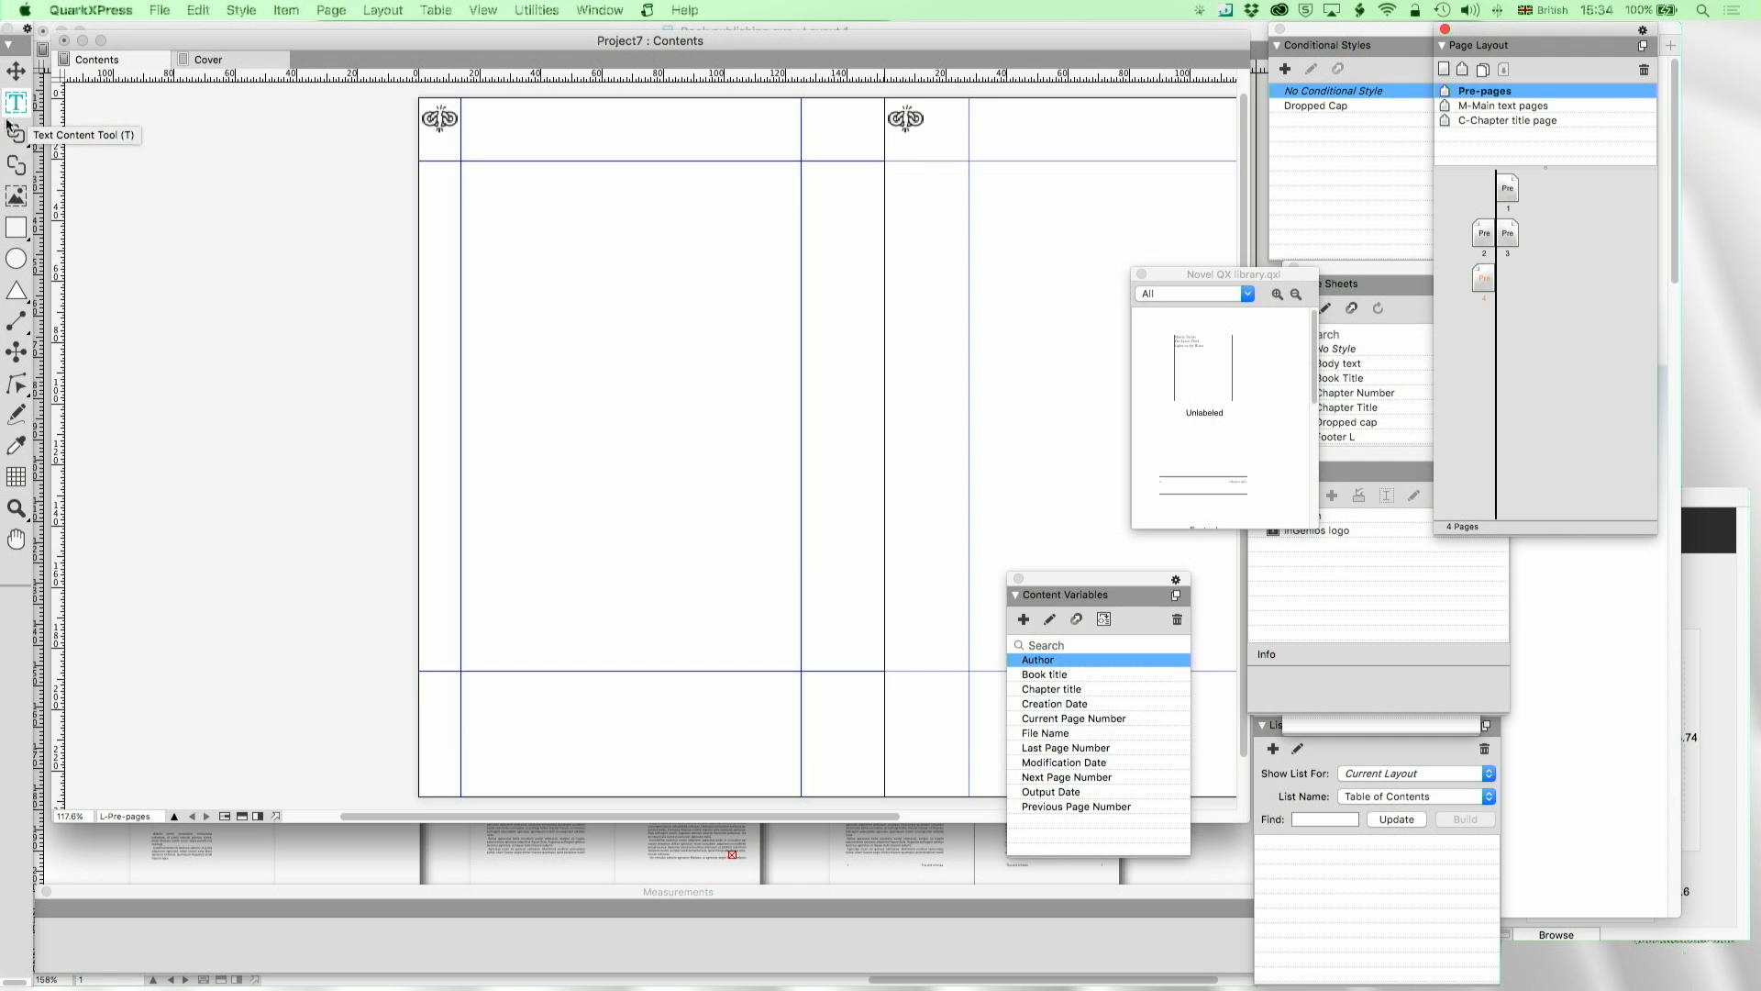
click(13, 112)
drag(459, 163, 802, 672)
scroll(803, 677, right, 3)
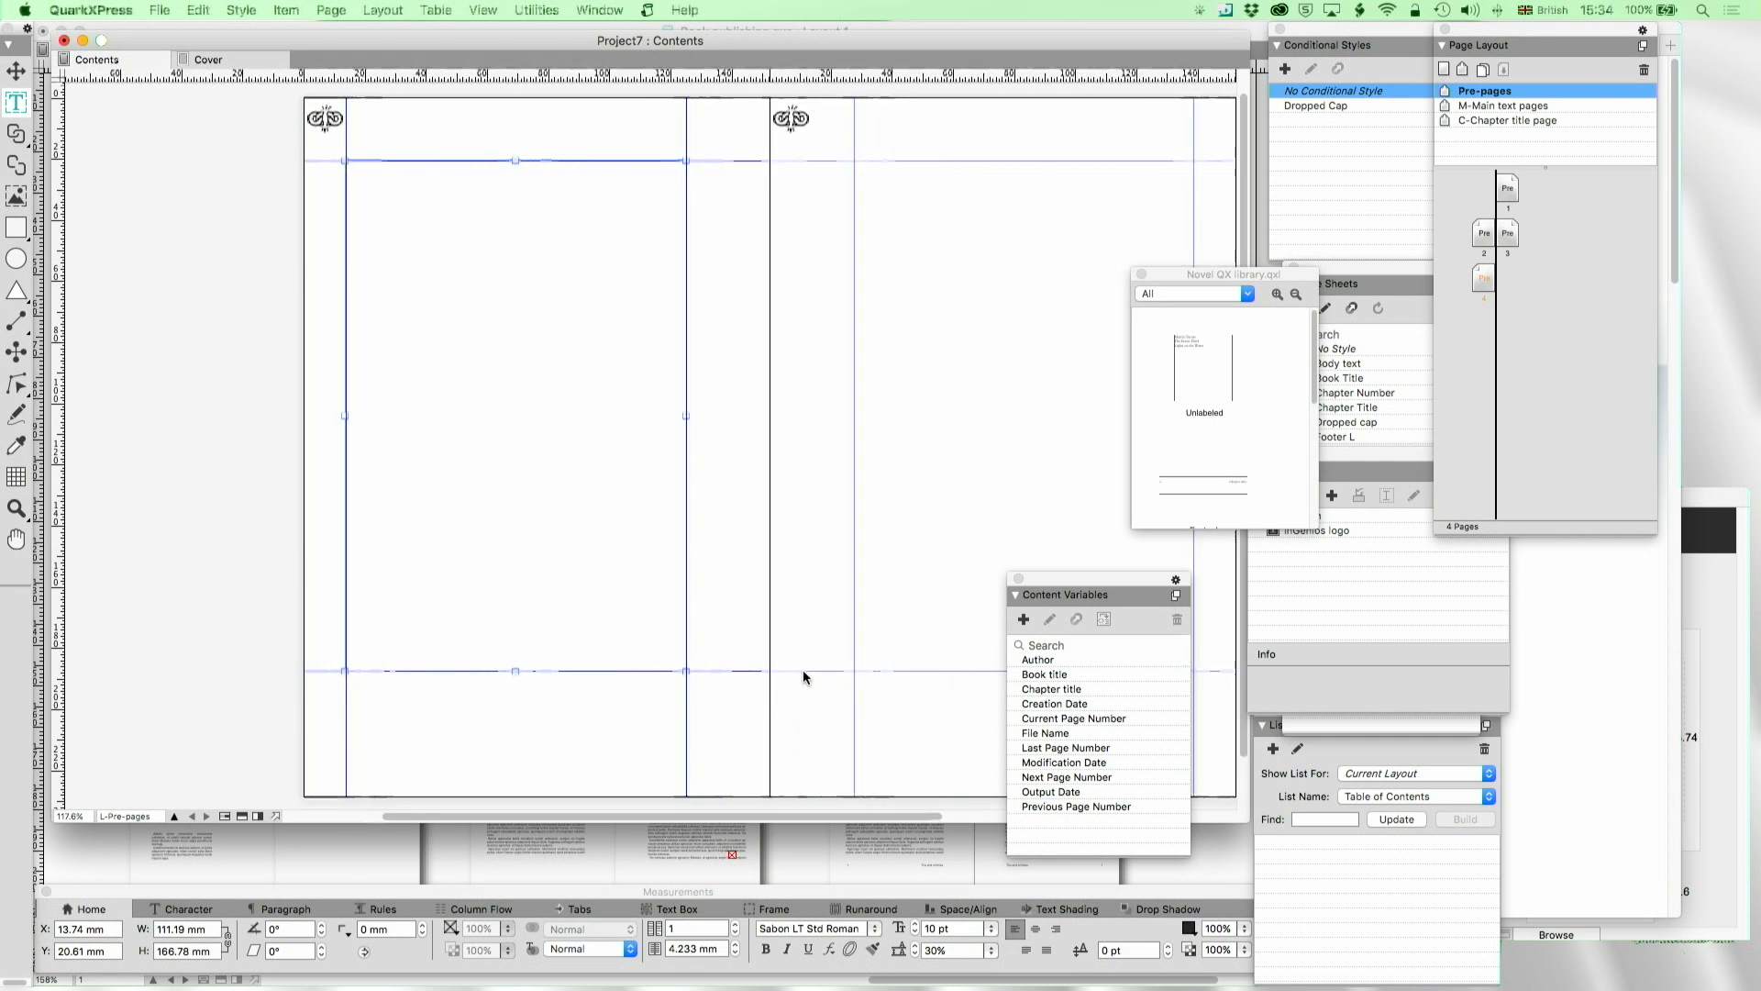
scroll(803, 677, right, 4)
drag(689, 166, 1028, 670)
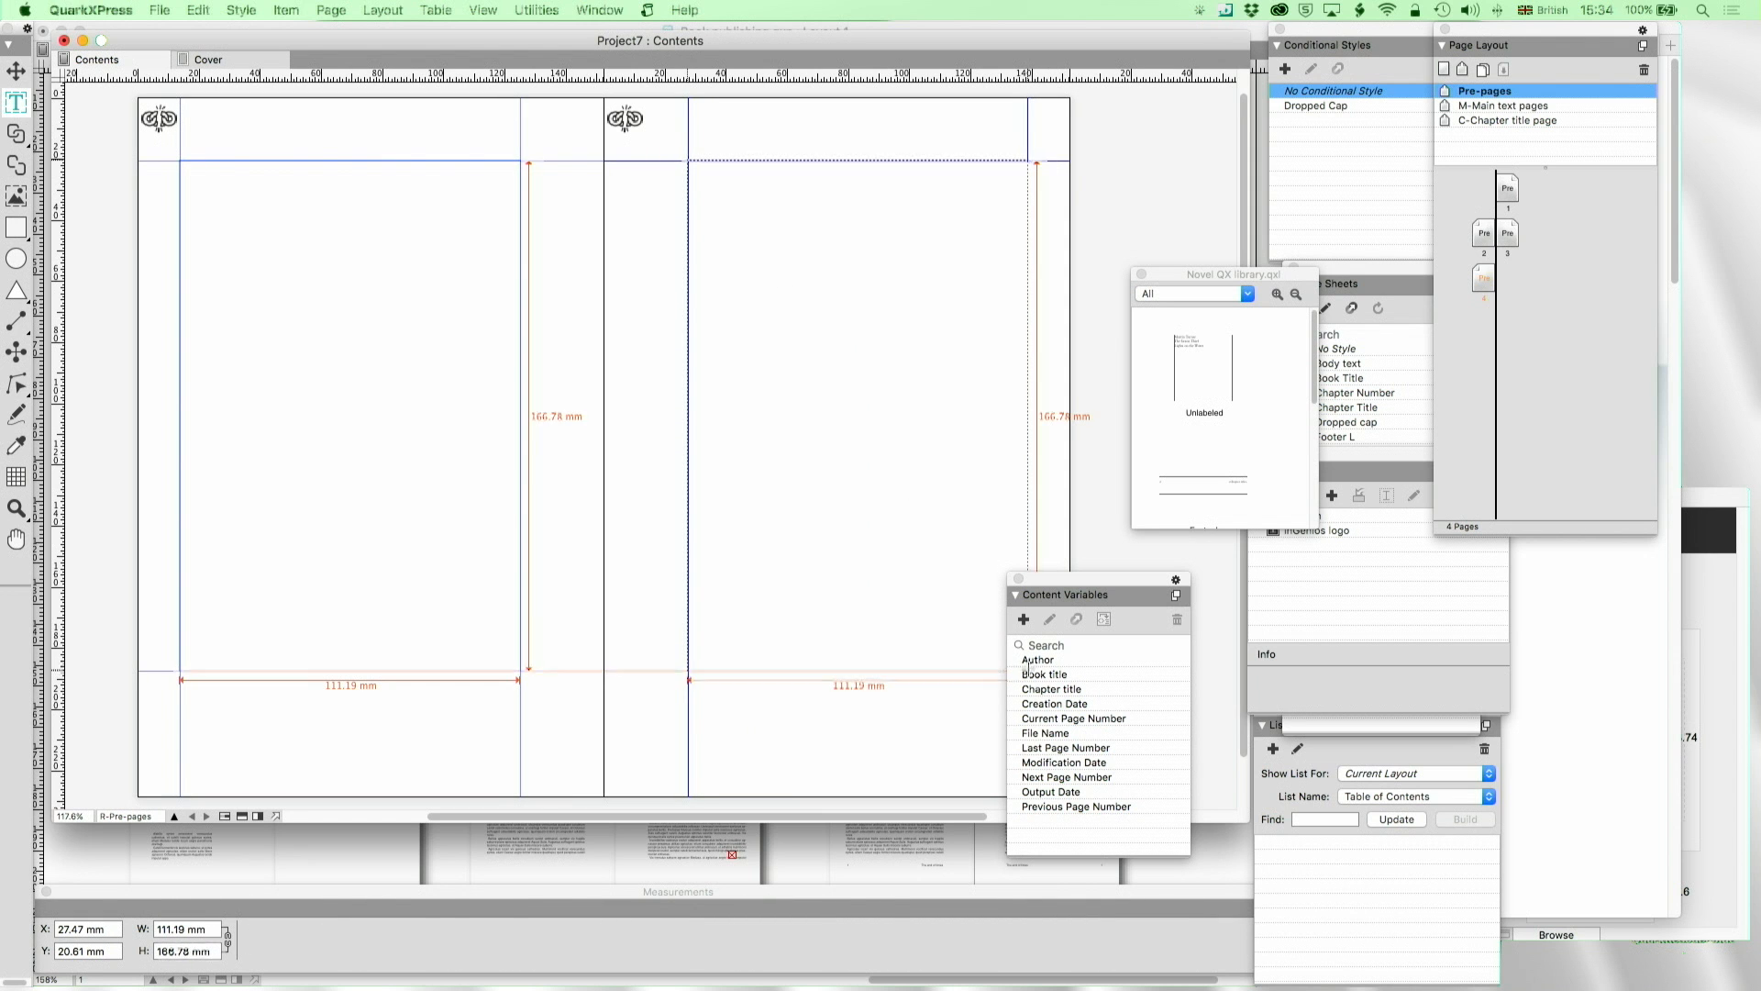
scroll(529, 716, left, 4)
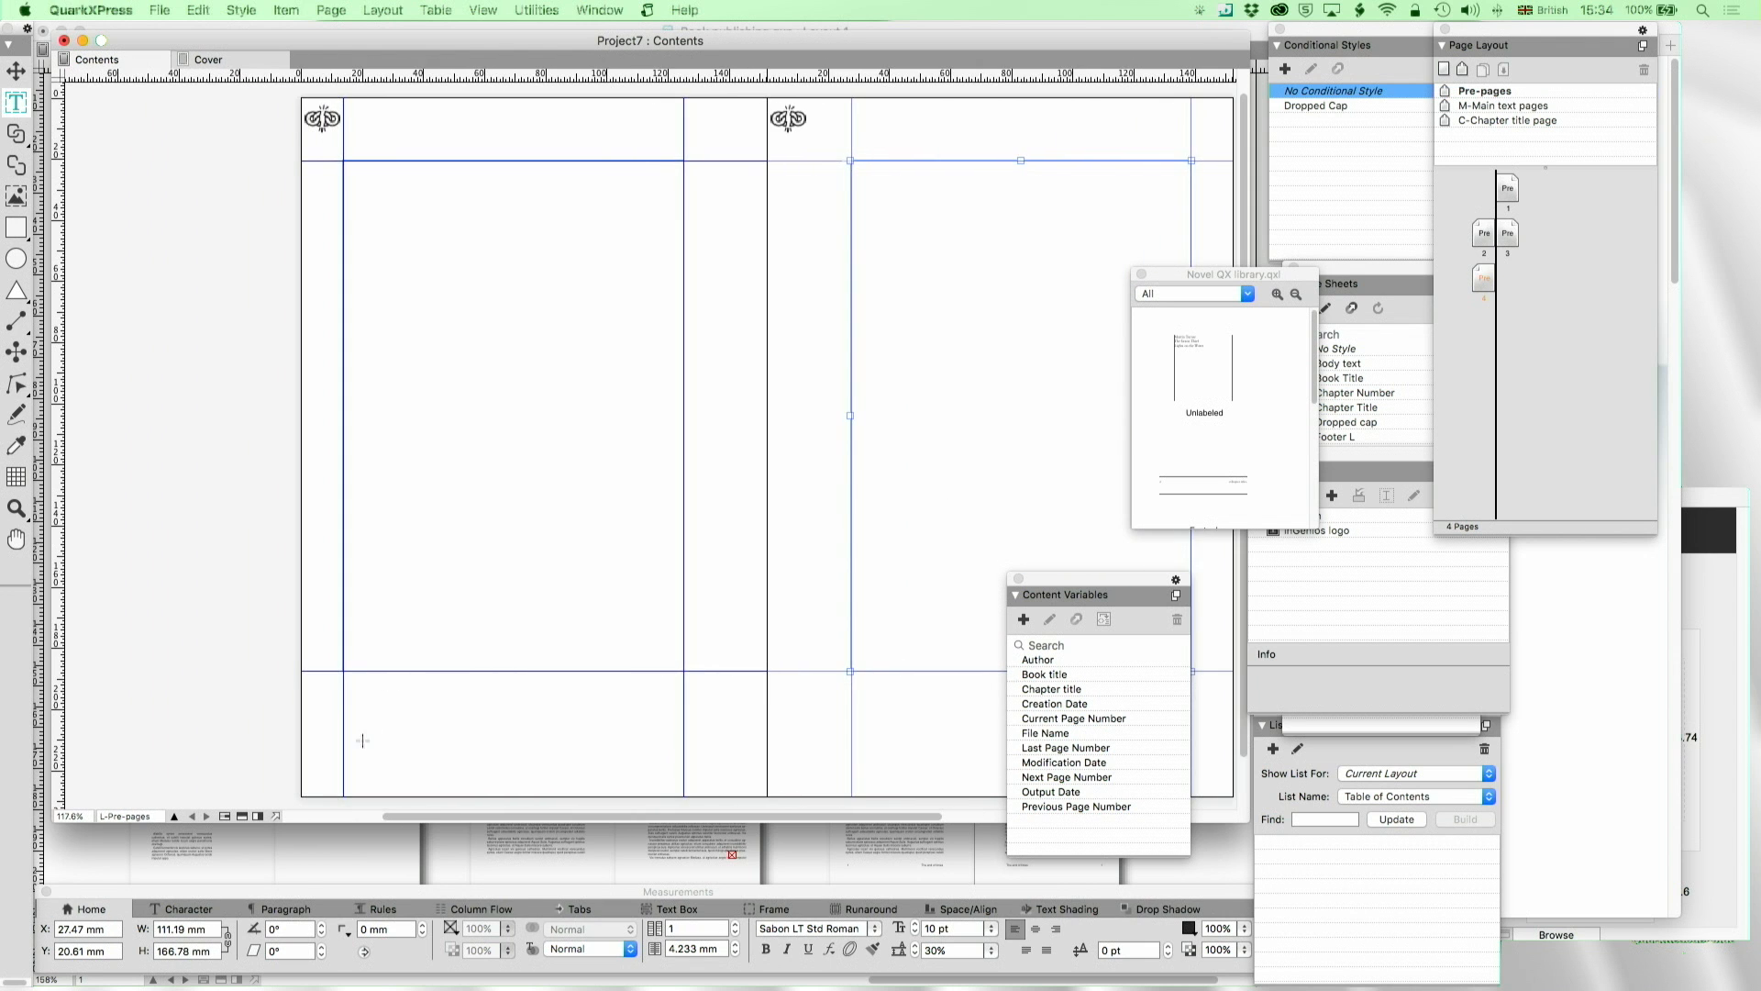
Add an automatic page-number footer box about 111 × 19 mm below the left text box, copy it to the right page and right-align the copy
drag(345, 729, 683, 671)
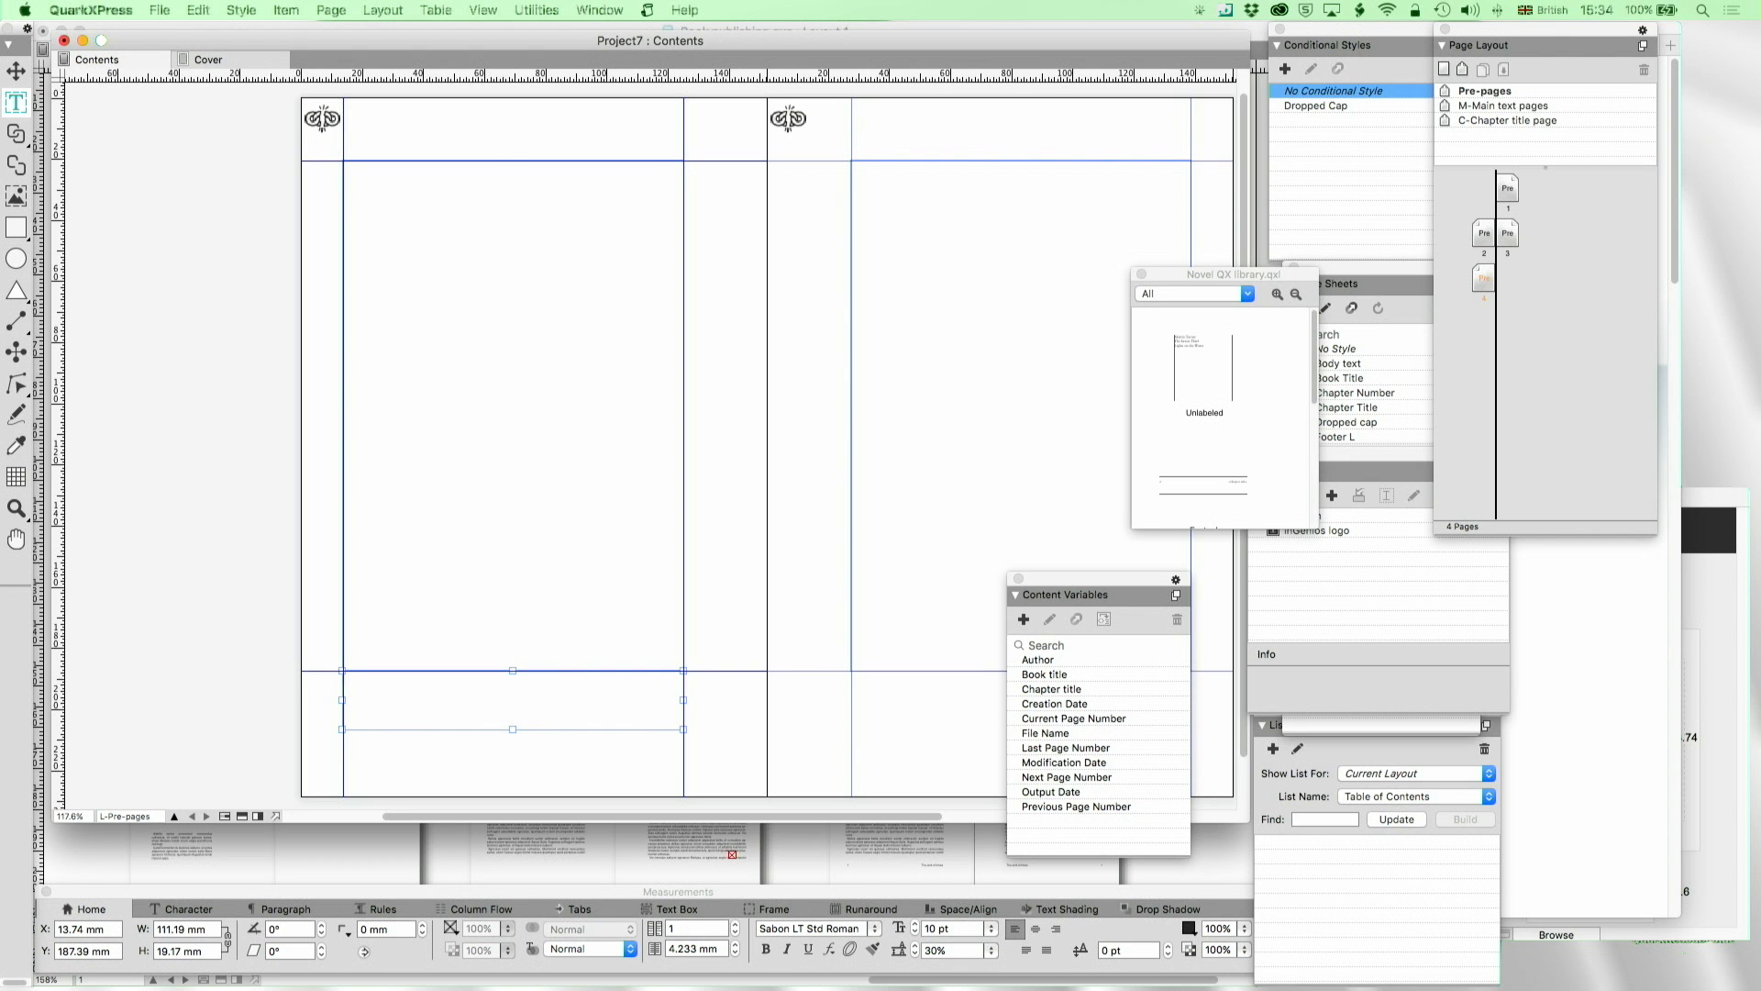
key(v)
scroll(326, 339, right, 7)
scroll(280, 717, left, 3)
drag(454, 717, 903, 697)
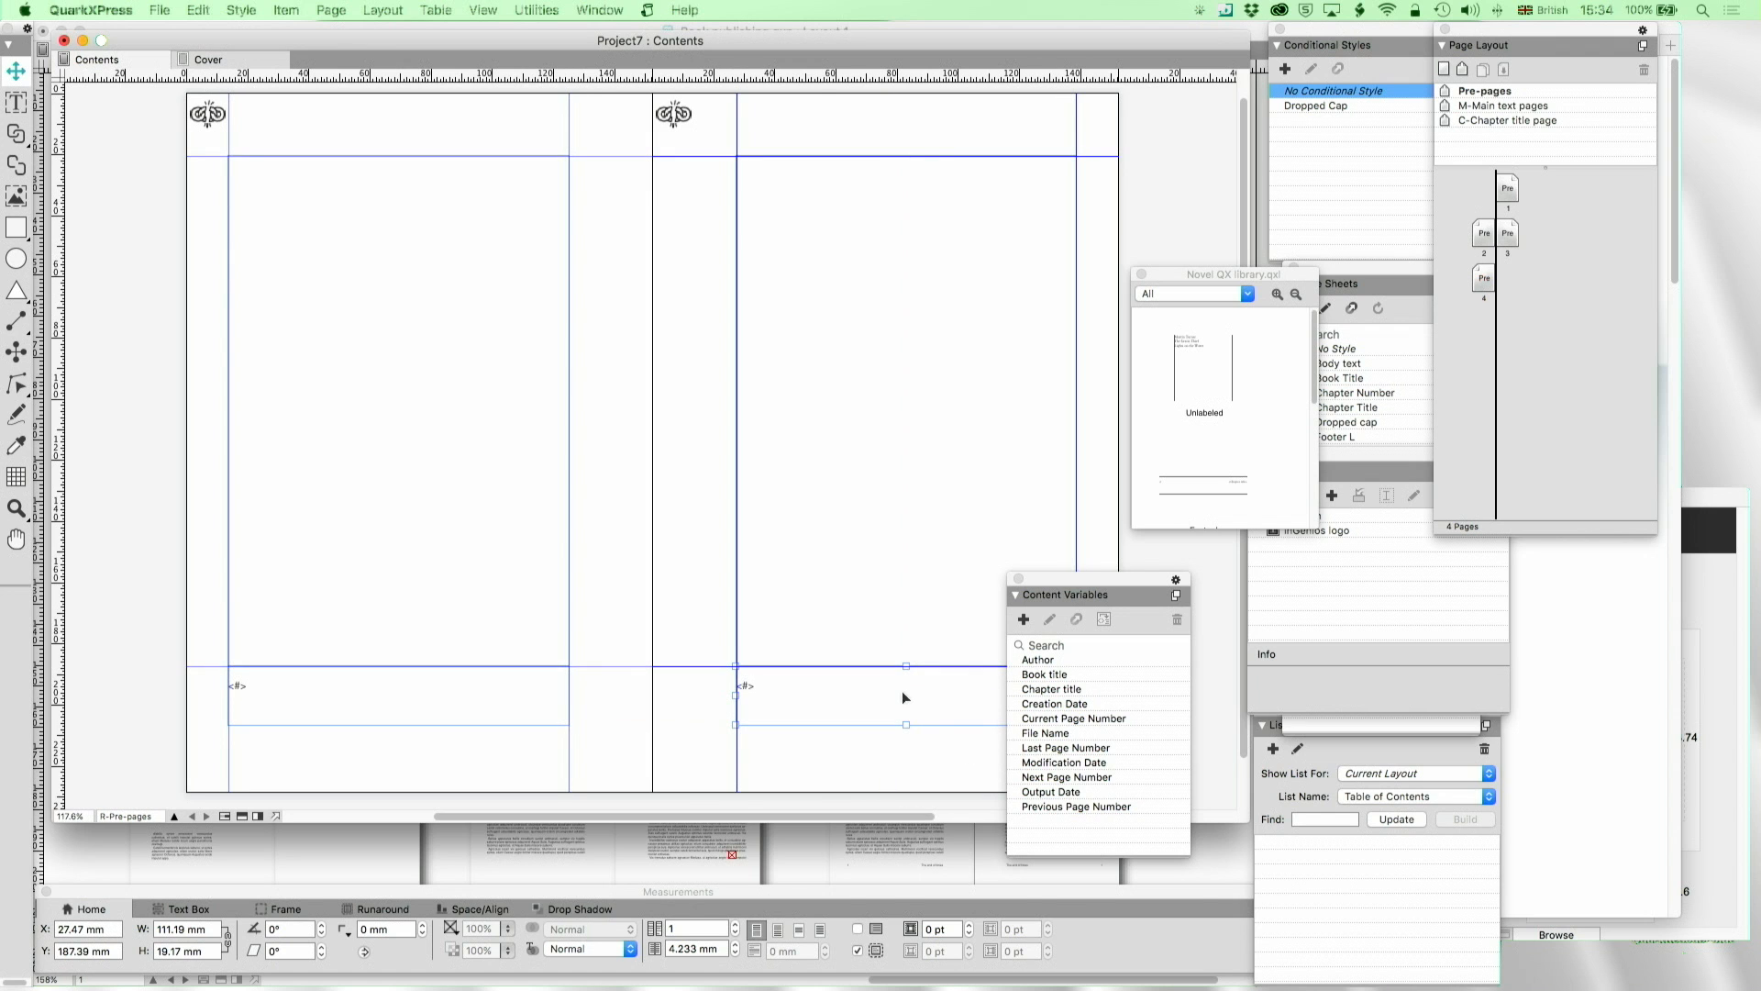
double_click(902, 697)
key(super+shift+r)
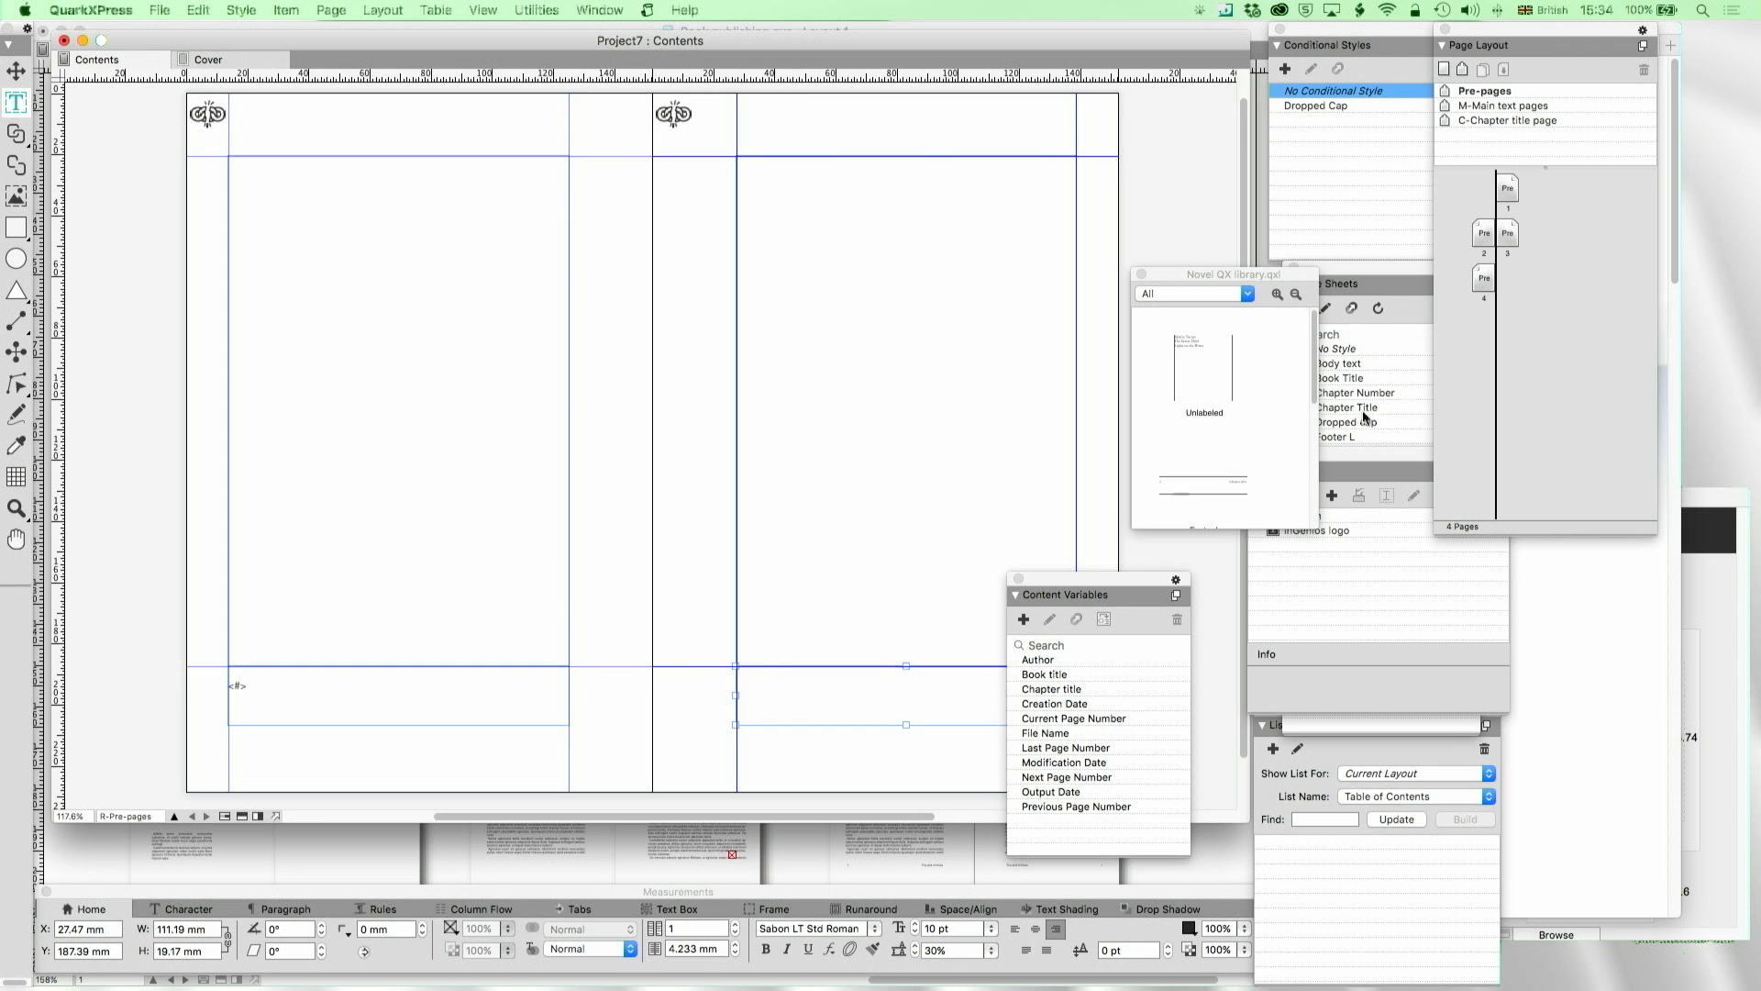
On the M-Main text pages master, draw a left-page text box about 111 × 167 mm and link it to the automatic text chain
double_click(1449, 107)
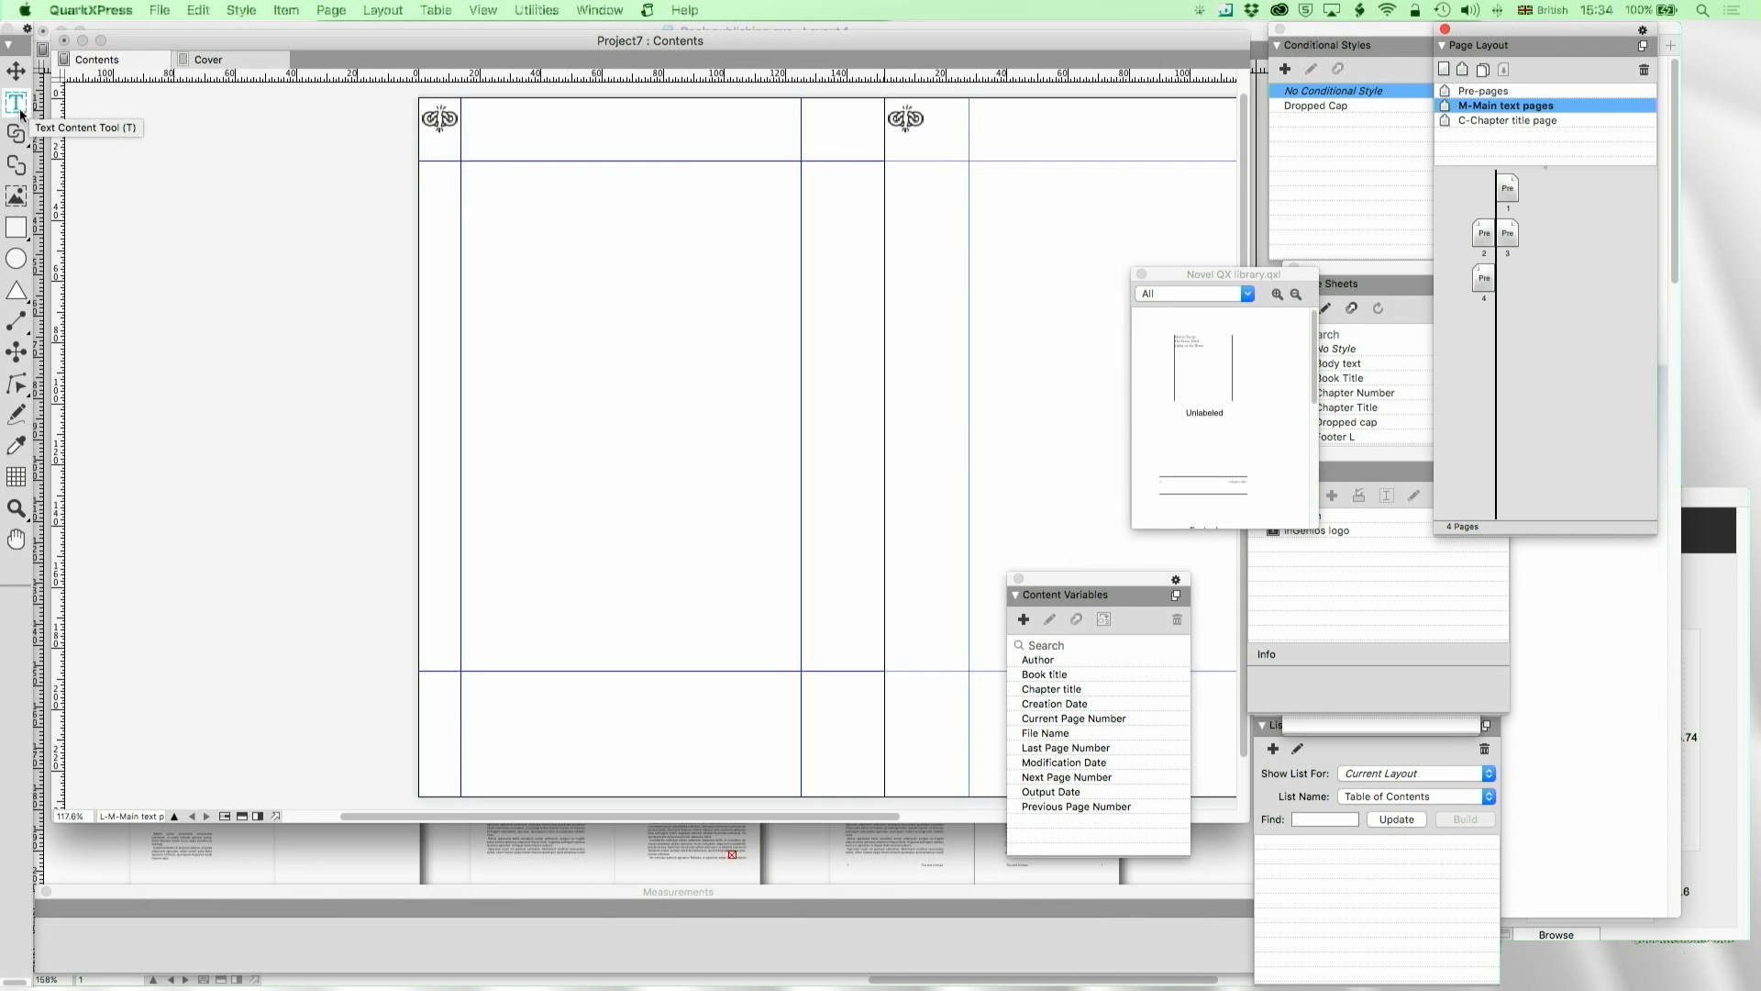
drag(460, 160, 801, 671)
click(22, 137)
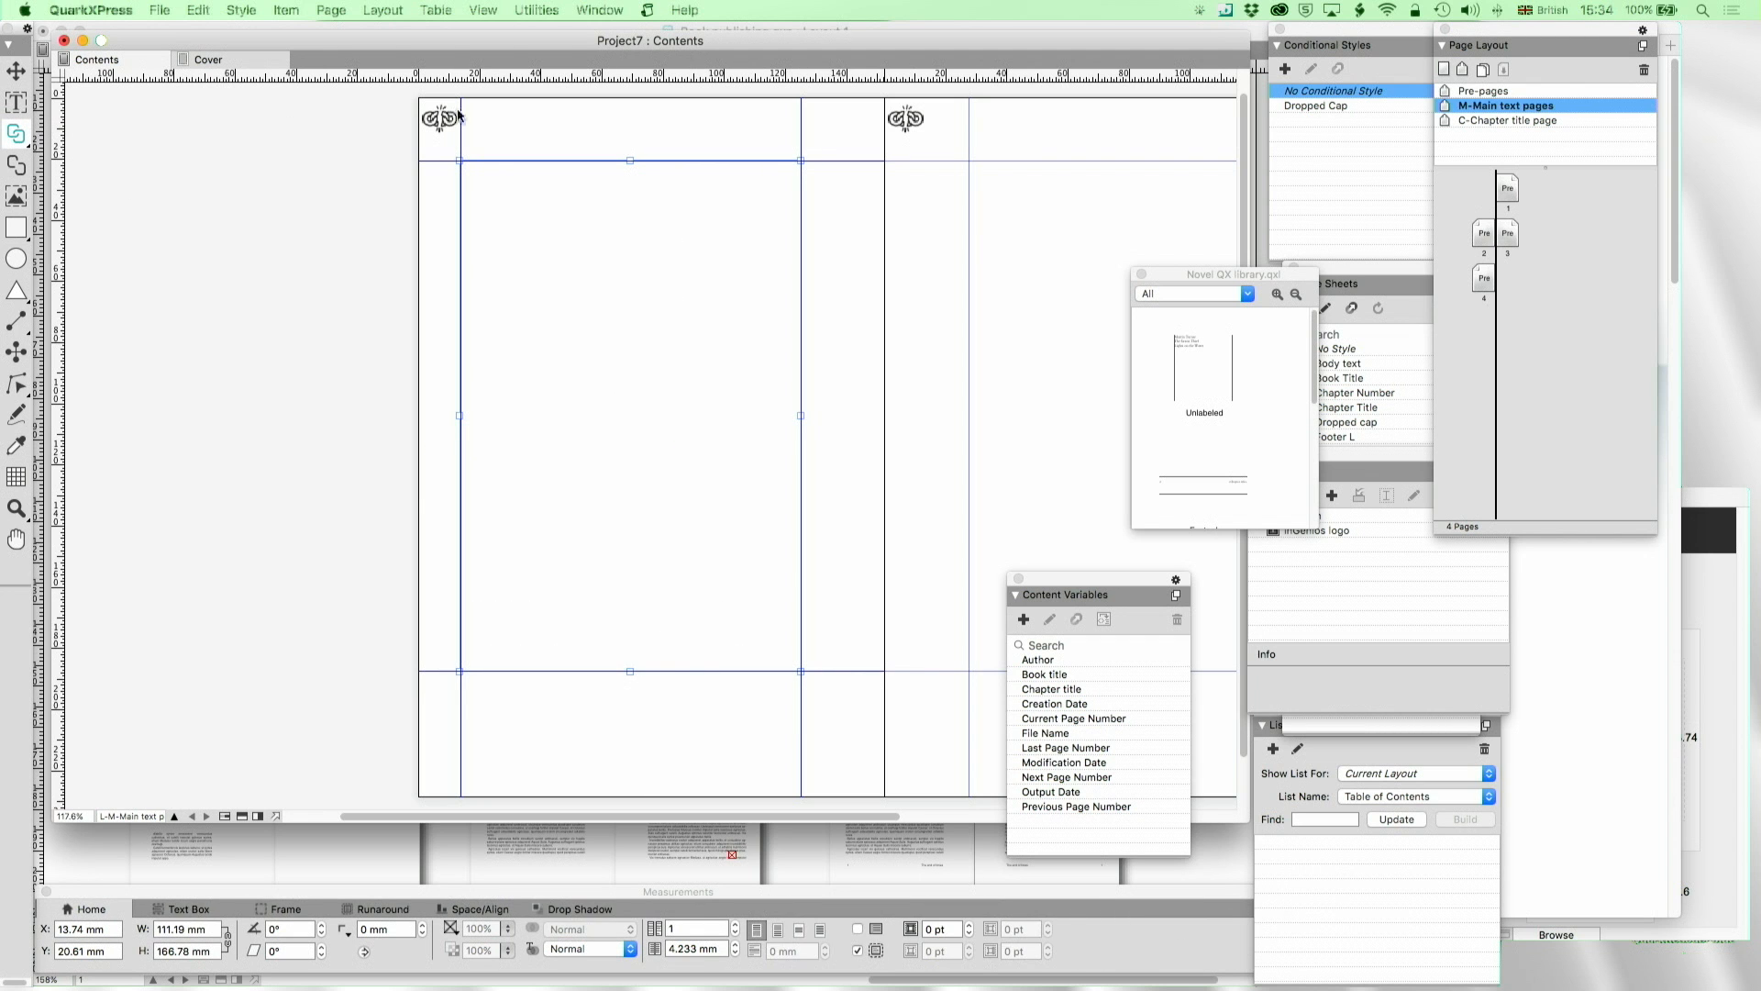
click(524, 199)
scroll(432, 200, right, 5)
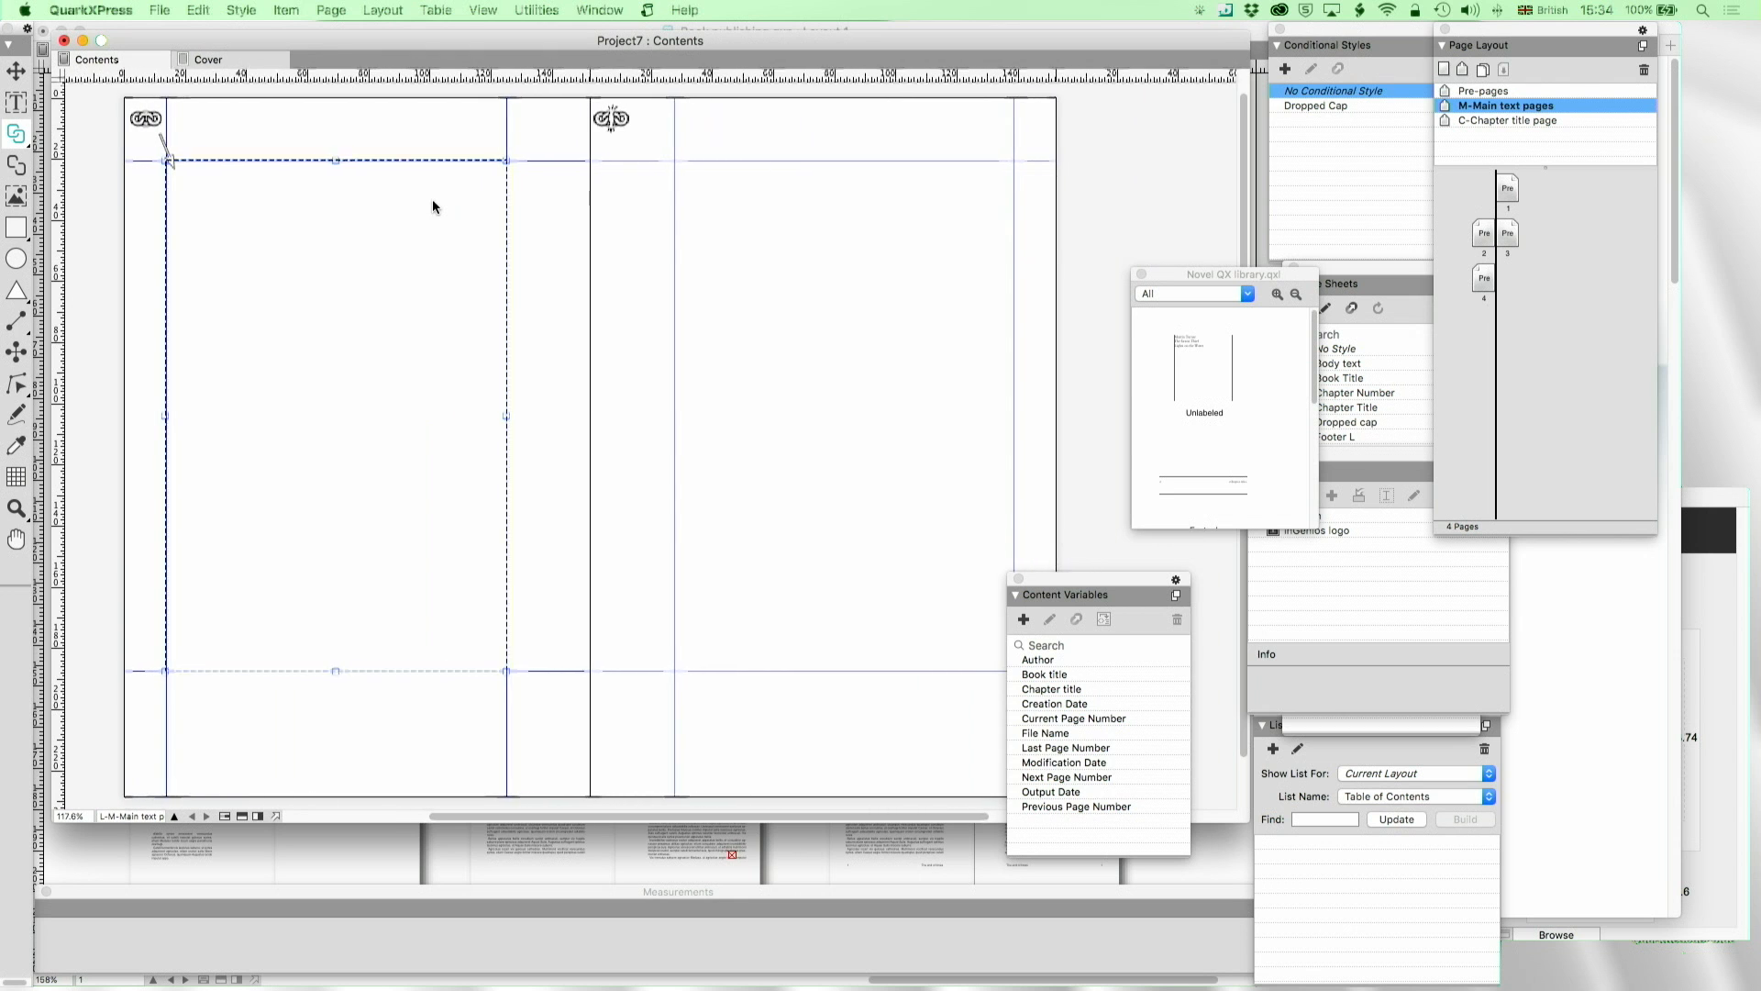
Draw a matching text box about 111 × 167 mm on the main text master's right page and link it to that page's automatic text chain
click(15, 102)
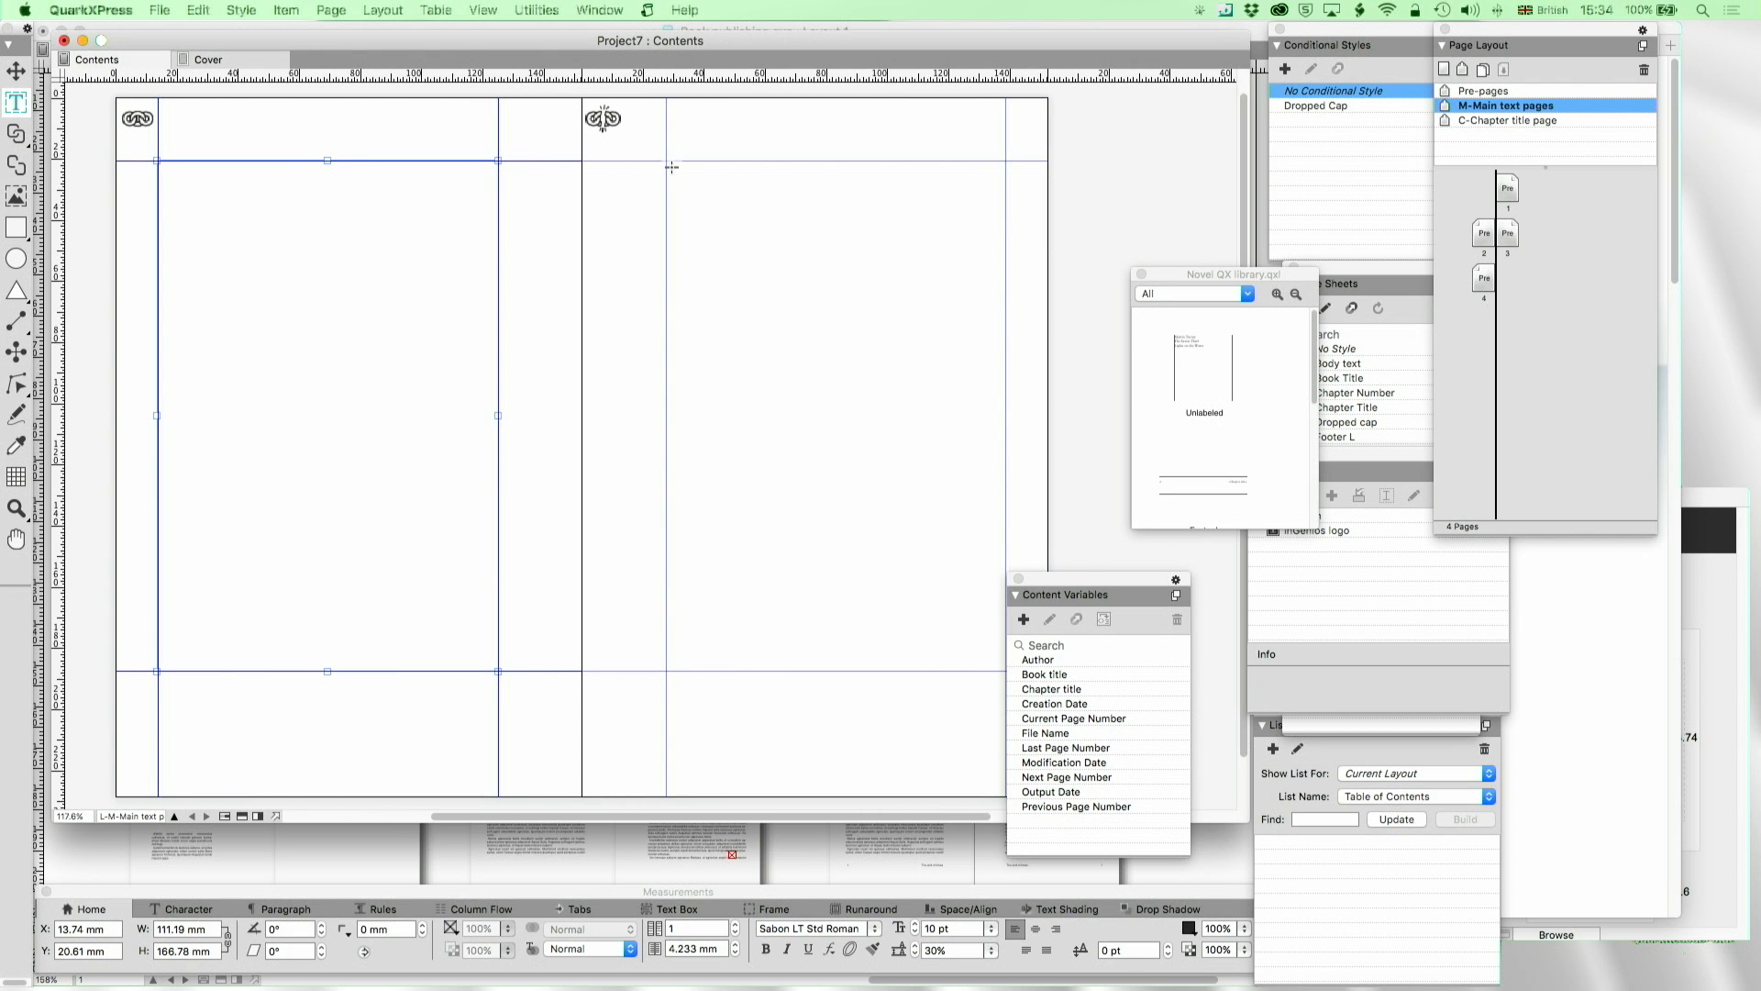
mouse_move(686, 174)
mouse_down()
mouse_move(945, 648)
mouse_move(1006, 672)
mouse_up()
click(16, 134)
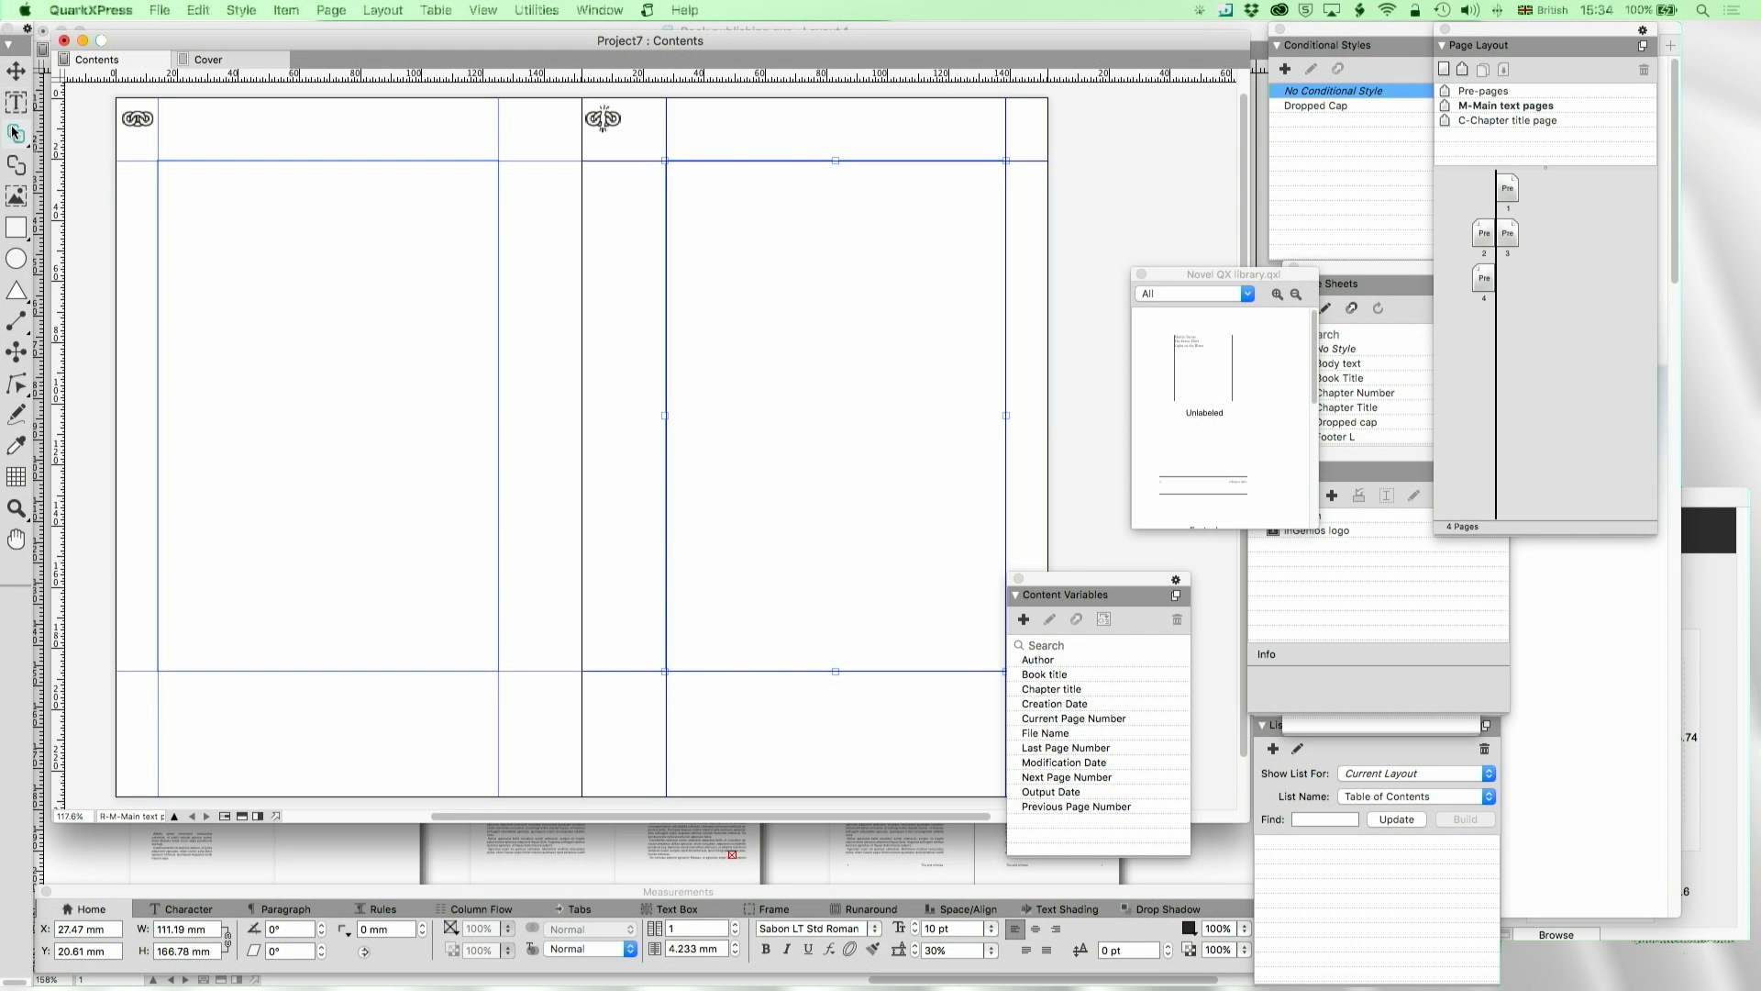
click(763, 236)
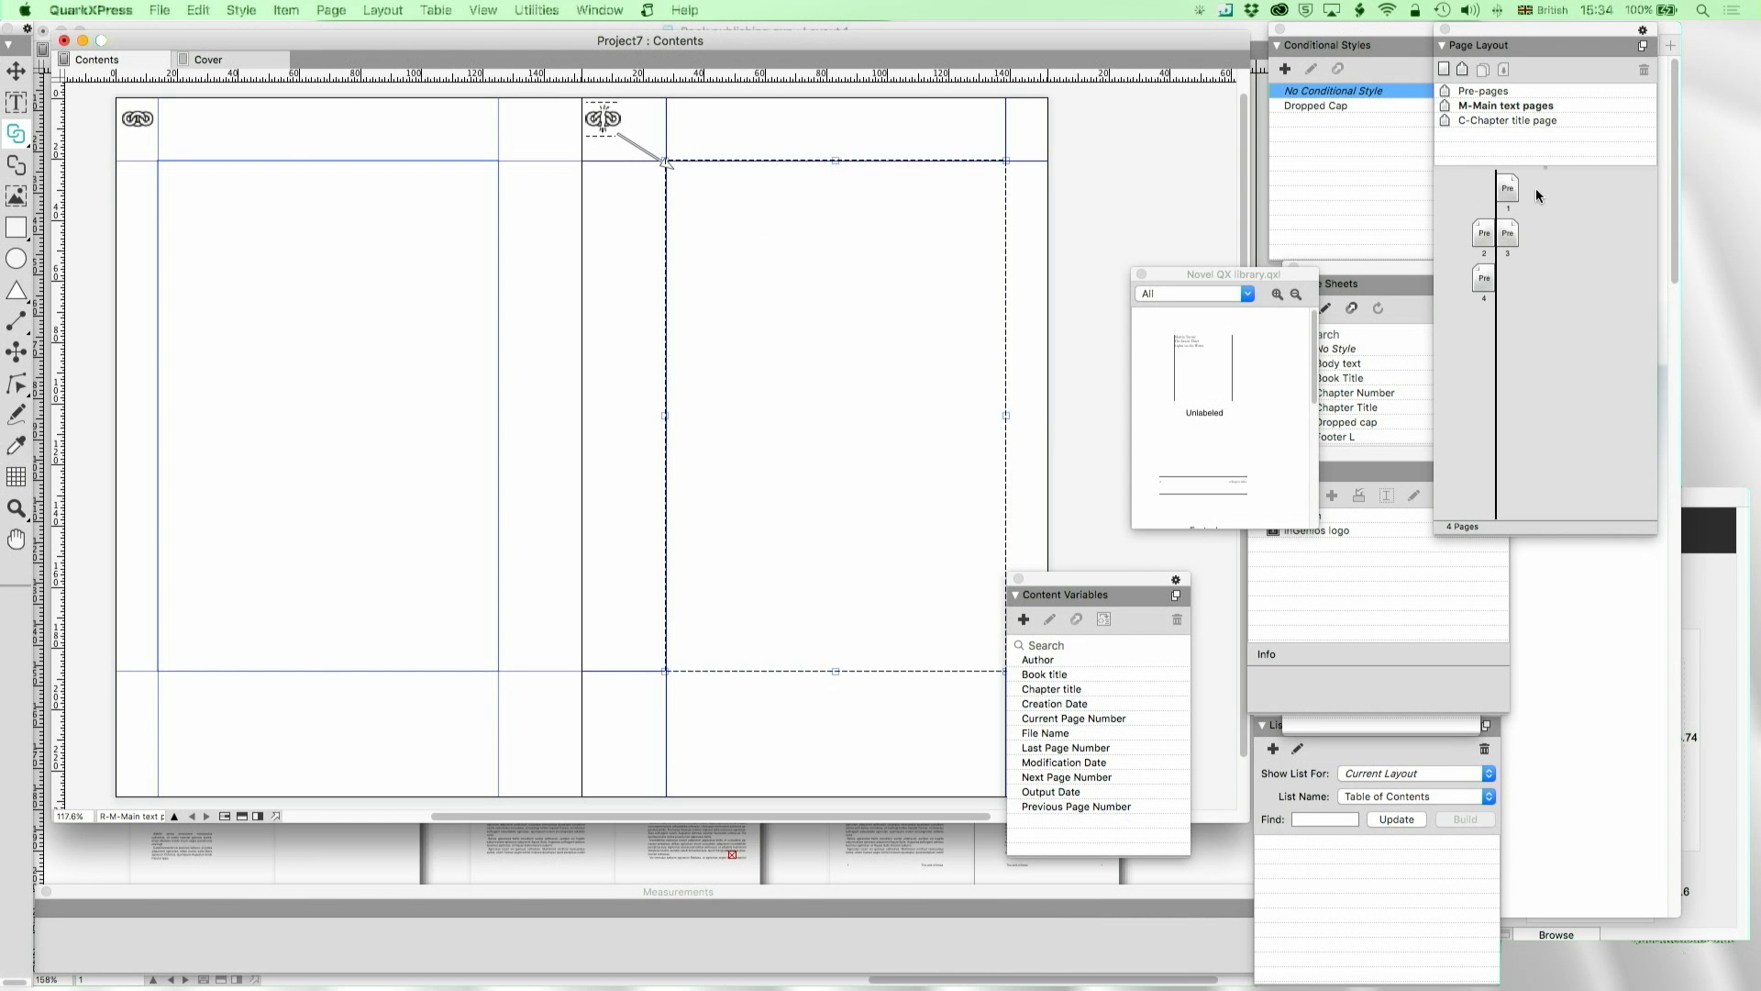
On the C-Chapter title page master, draw a left-page text box filling the margin guides and link it to the automatic text chain
double_click(1444, 119)
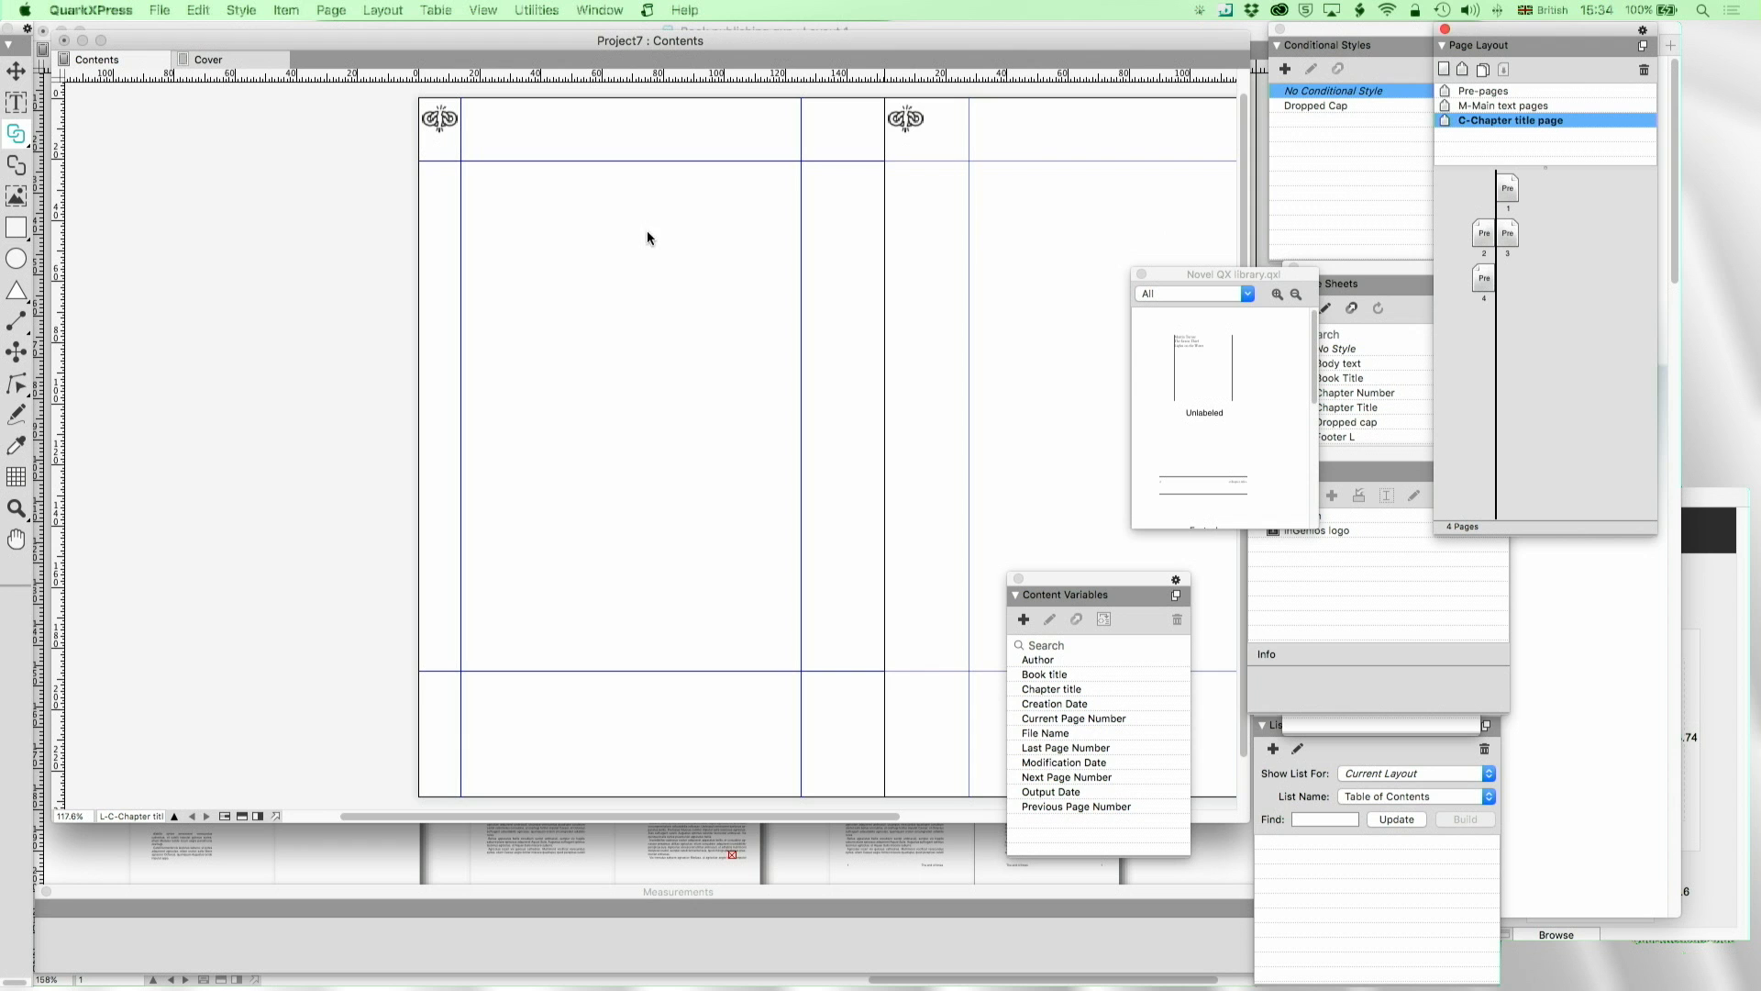
key(t)
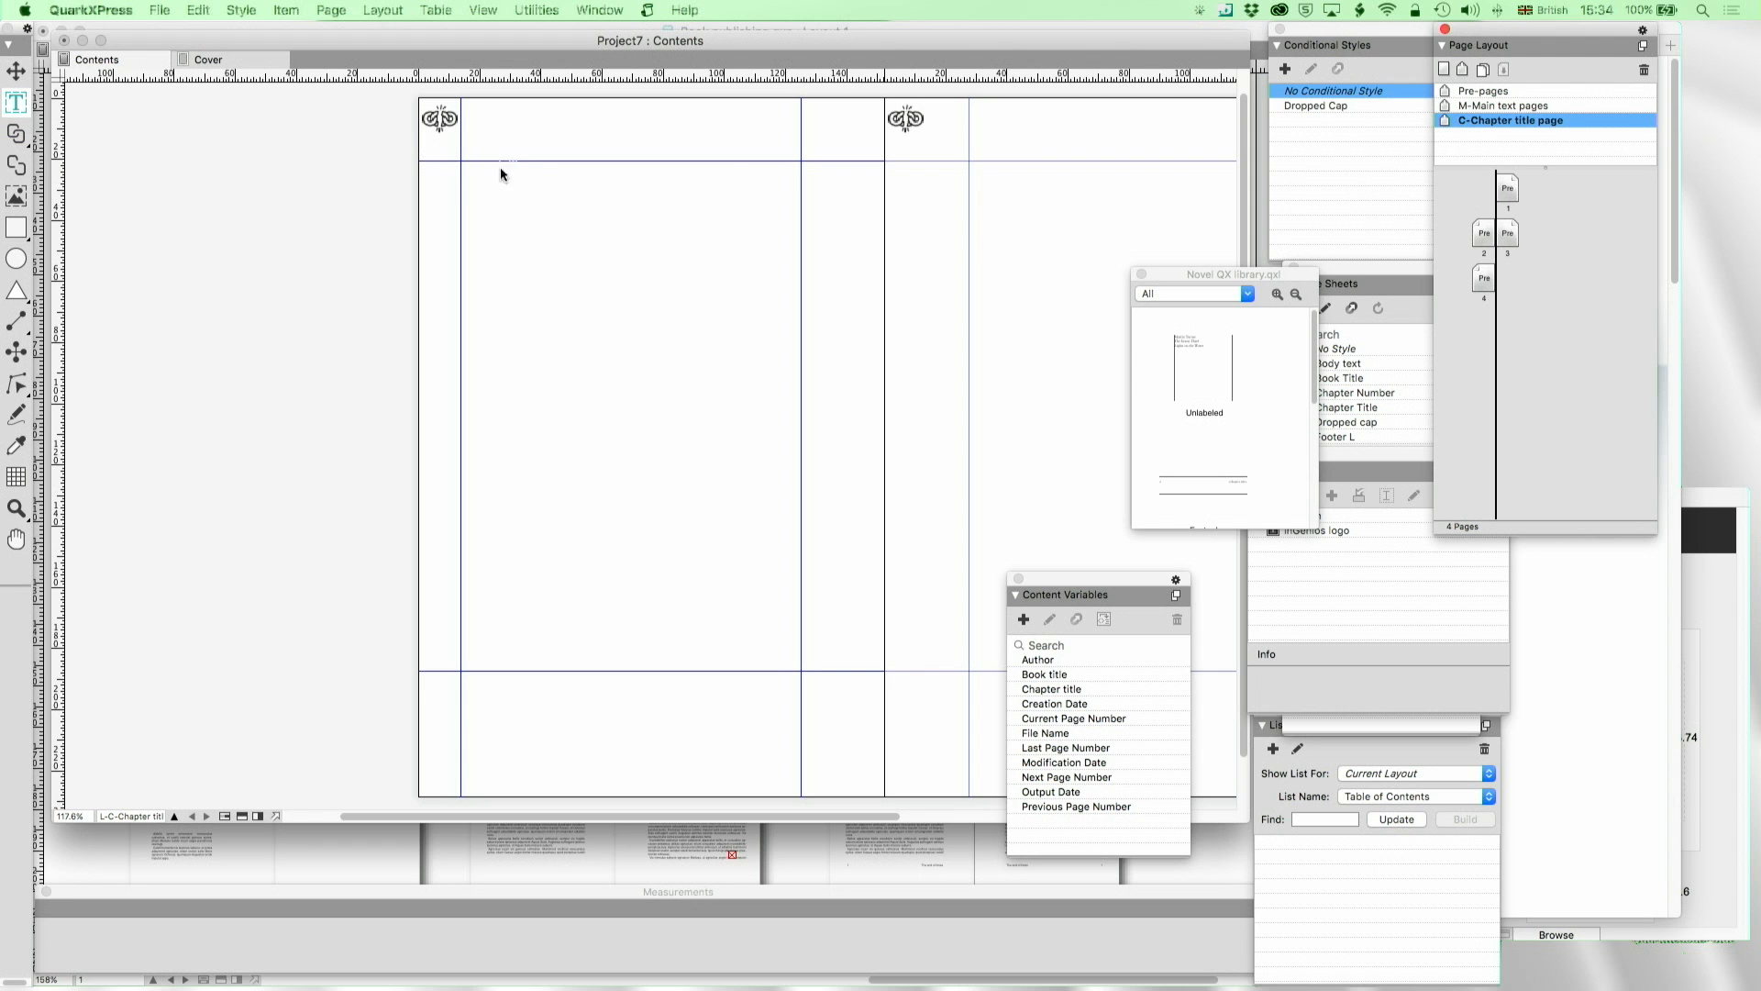
mouse_move(460, 161)
mouse_down()
mouse_move(731, 487)
mouse_move(800, 672)
mouse_up()
click(15, 133)
click(454, 122)
click(578, 266)
scroll(572, 264, right, 5)
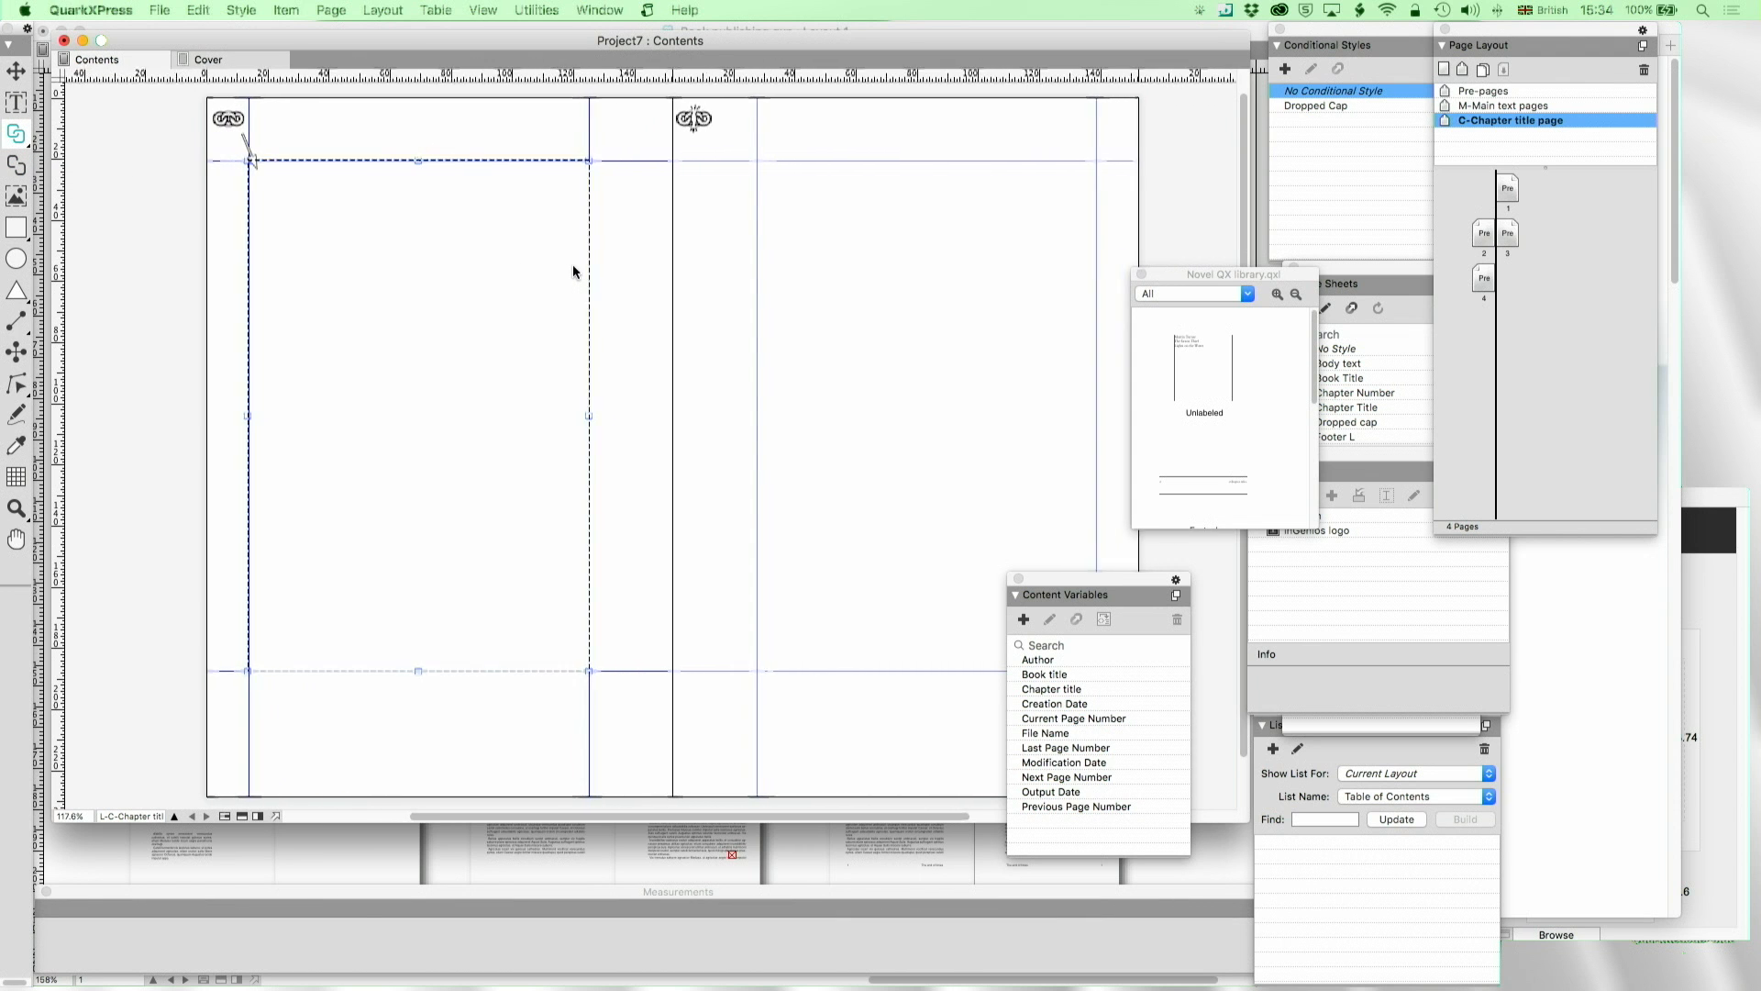
Draw a text box about 111 × 167 mm on the chapter title master's right page and link it to that page's automatic text chain
key(t)
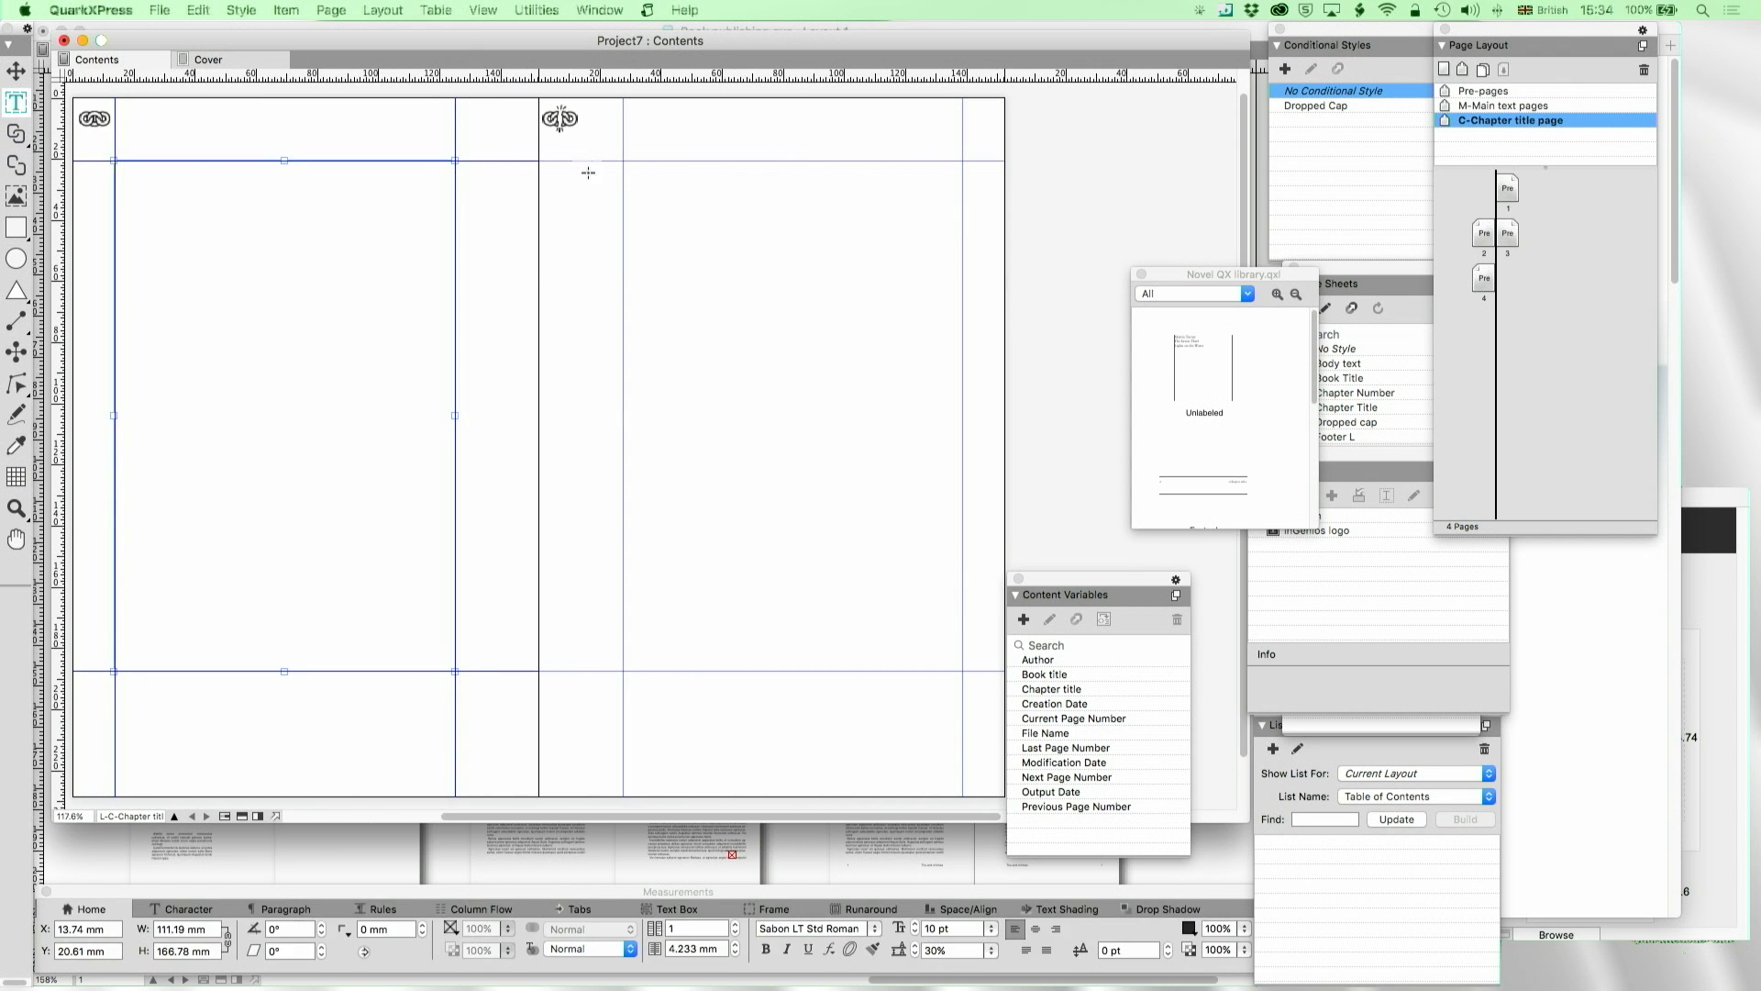
drag(625, 160, 962, 669)
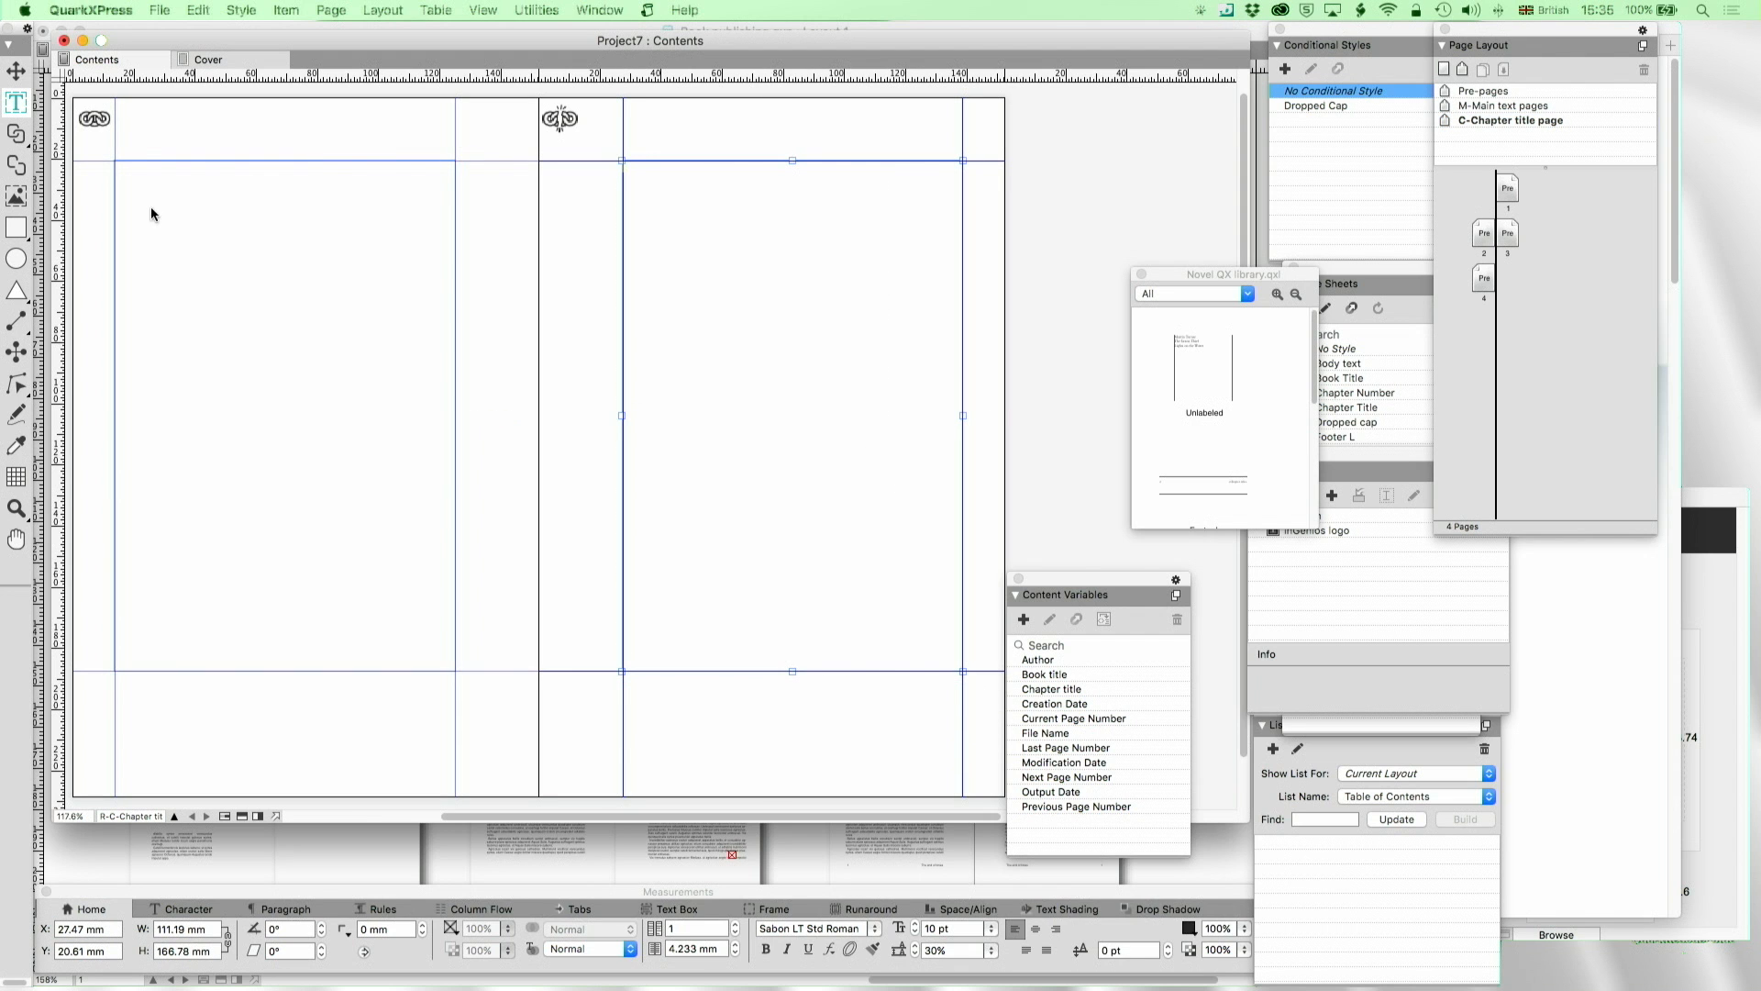
click(16, 133)
click(560, 119)
click(785, 246)
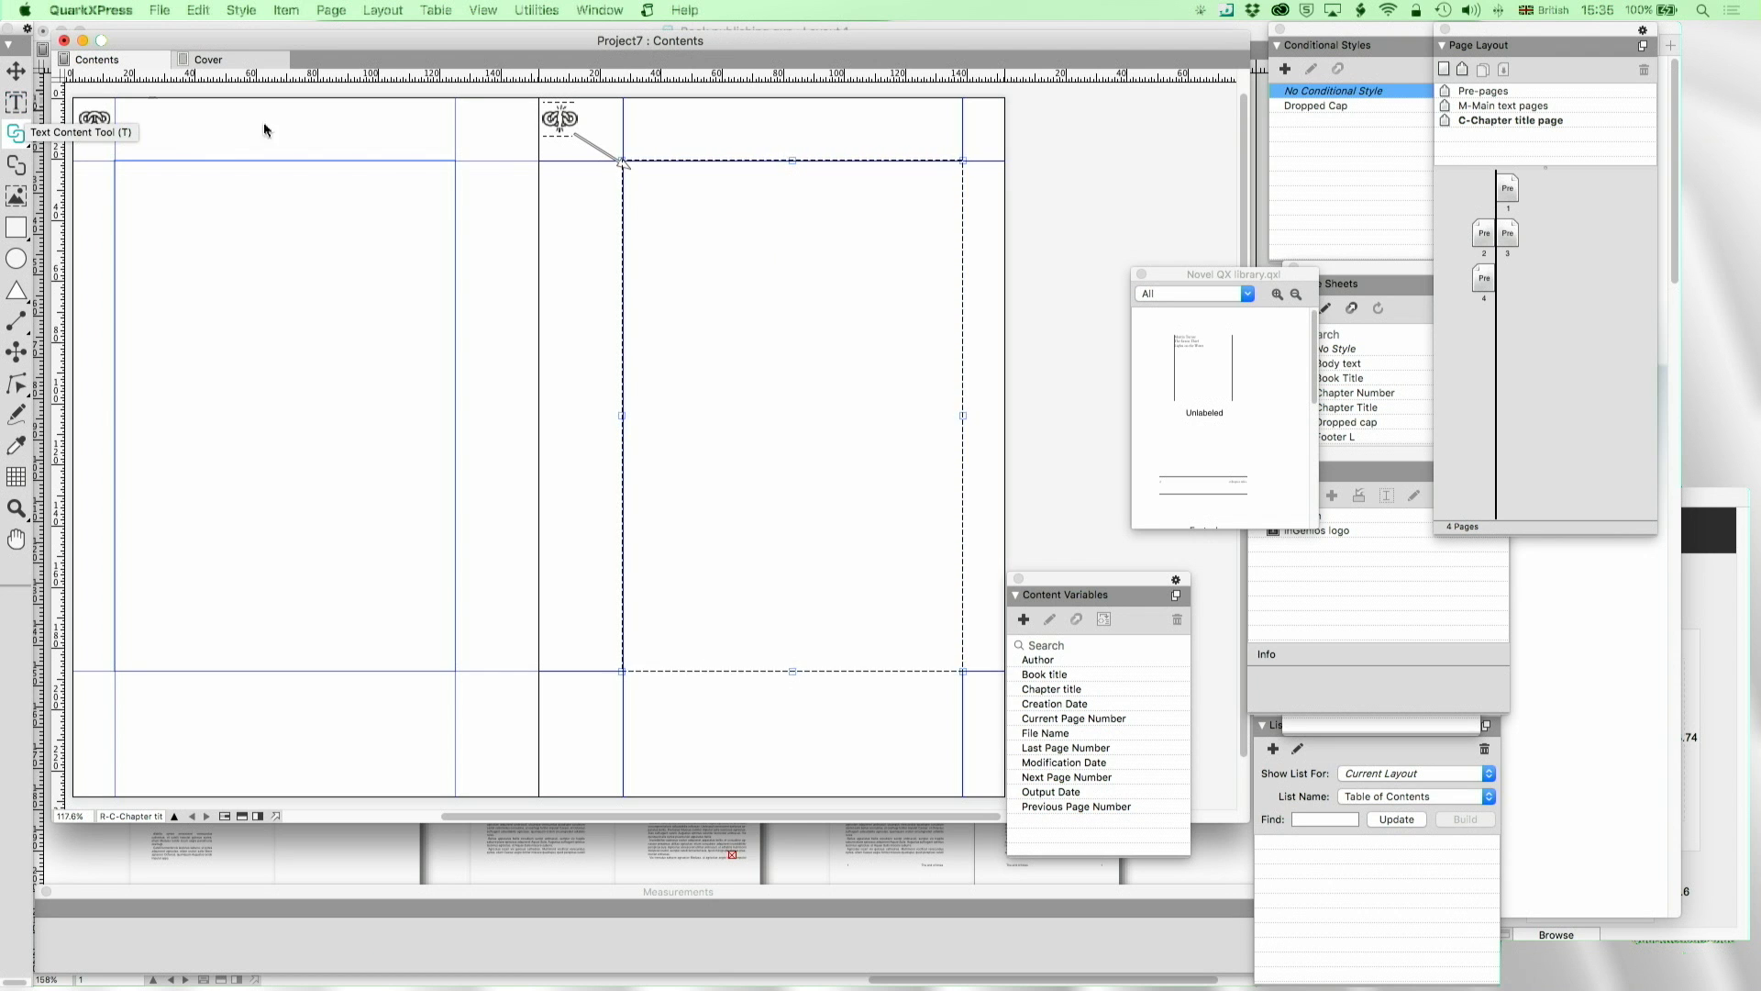
Apply the M-Main text pages master to page 4
double_click(1483, 278)
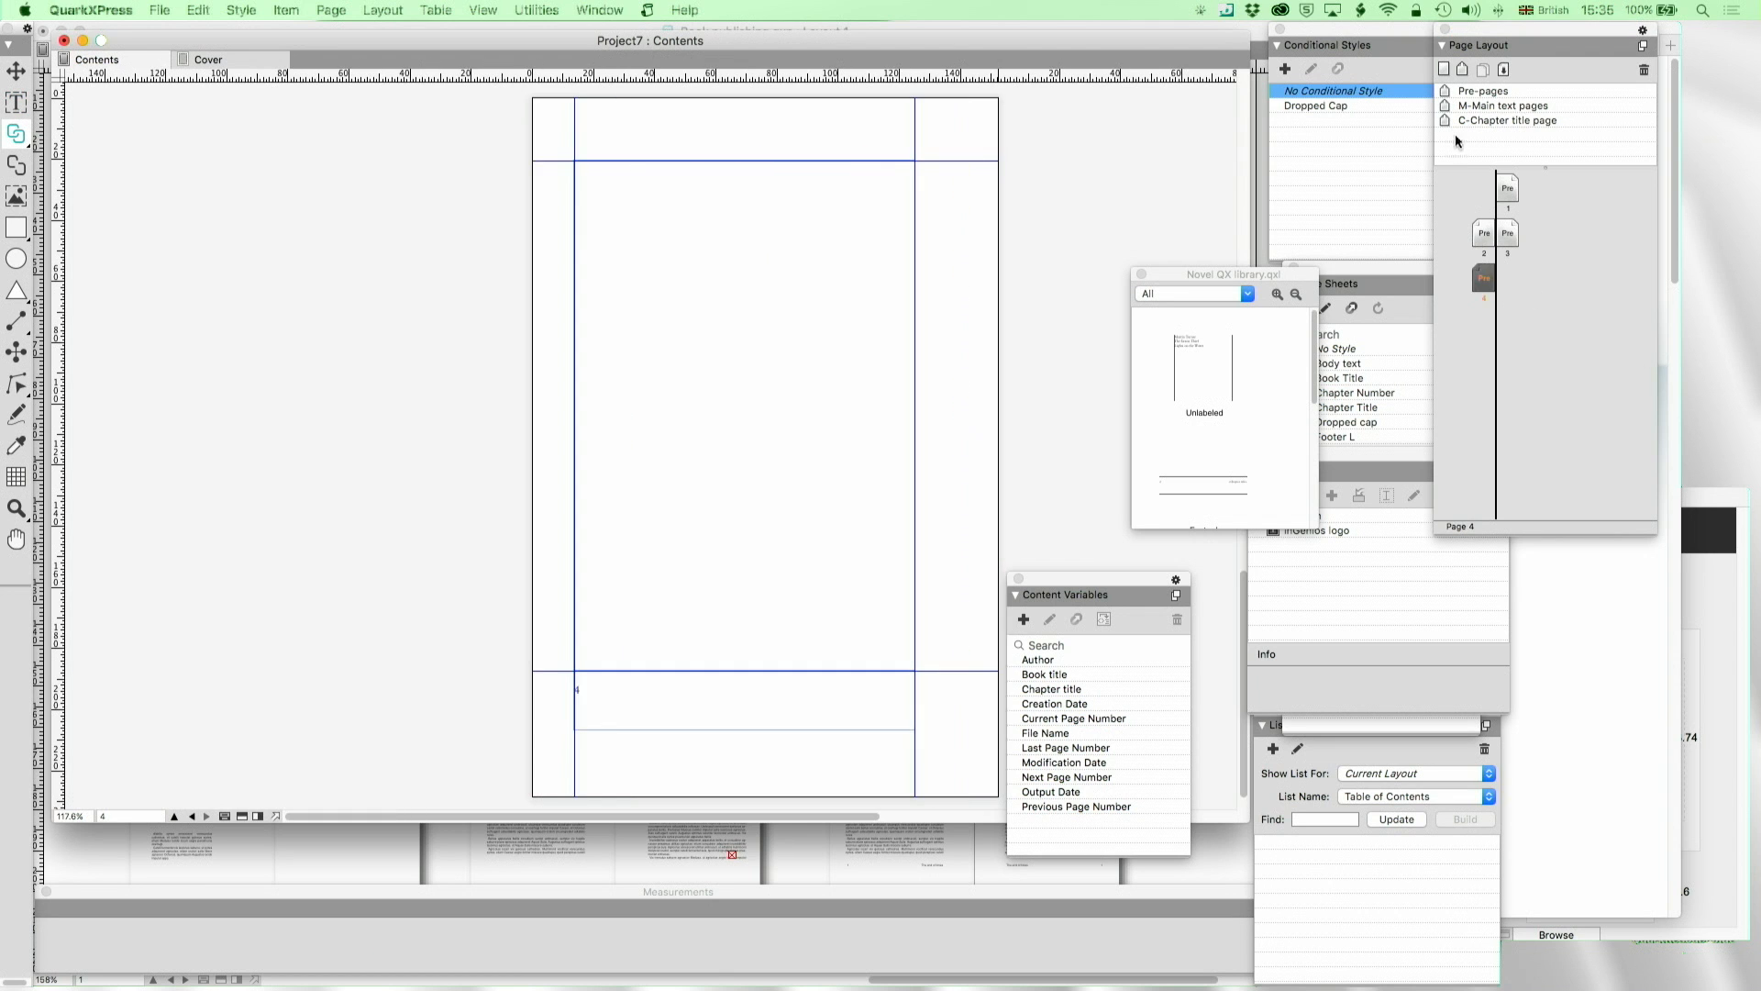
drag(1446, 107, 1483, 278)
Enter the title "The Saxon Thief" in page 1's main text box and apply the Title Page Title style
double_click(1506, 190)
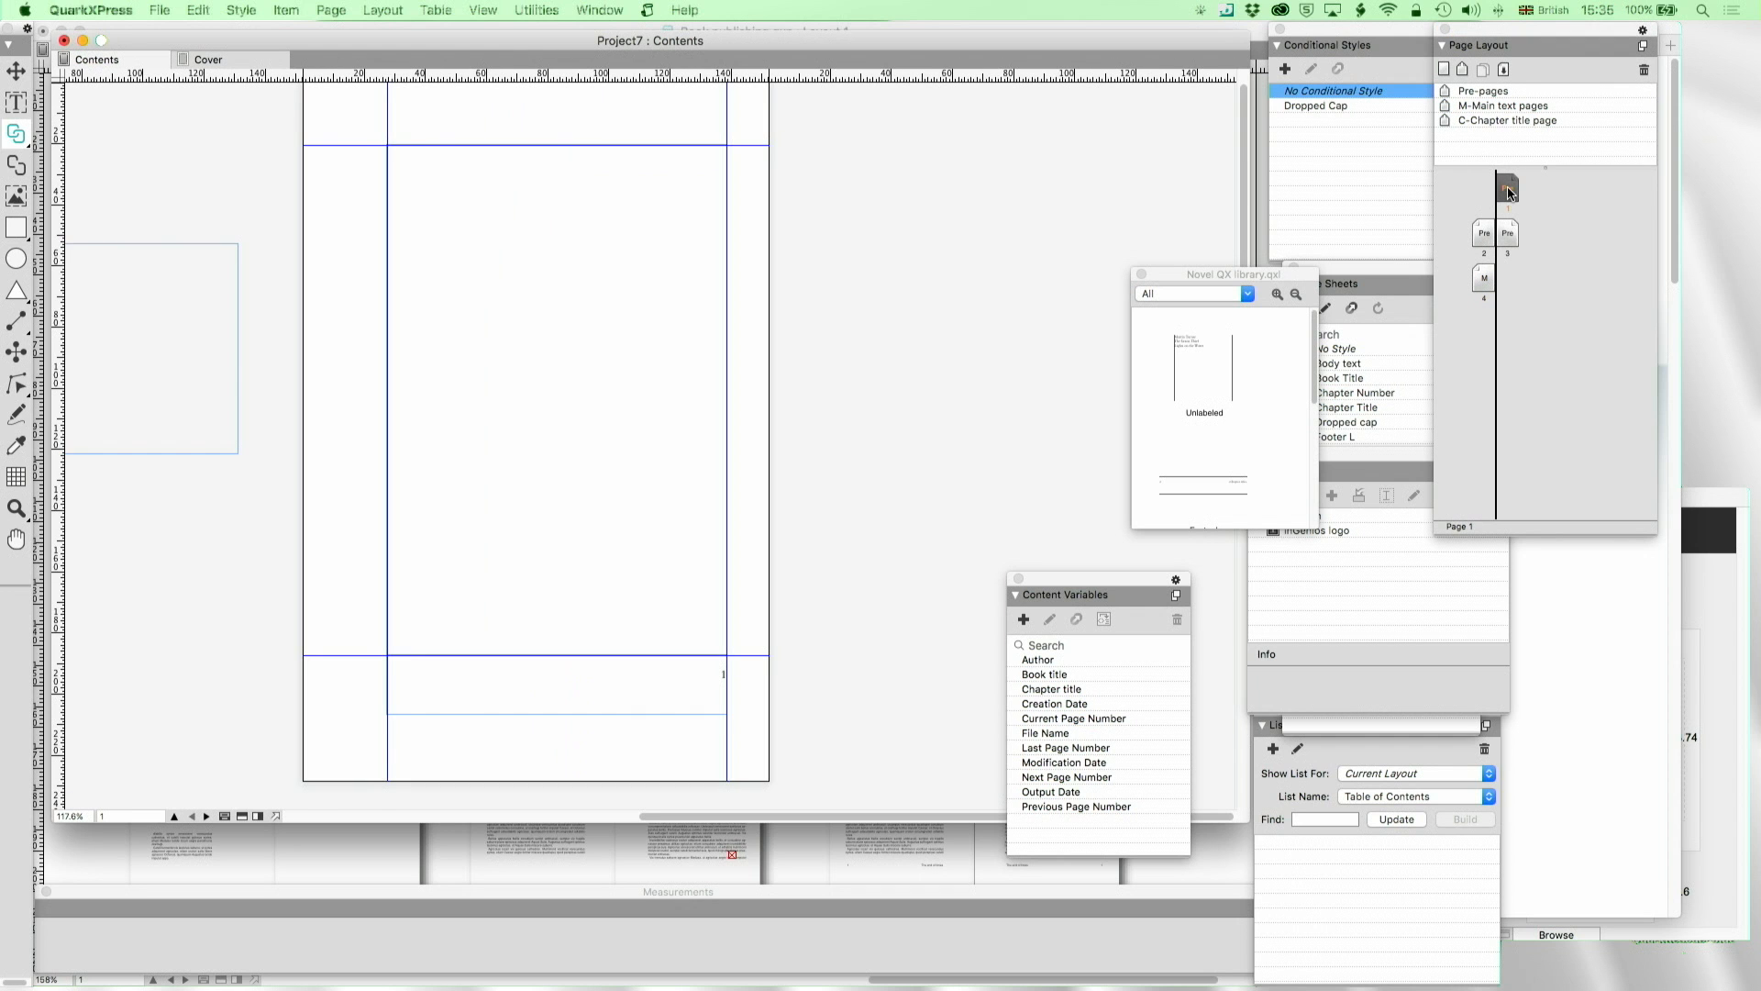
click(538, 210)
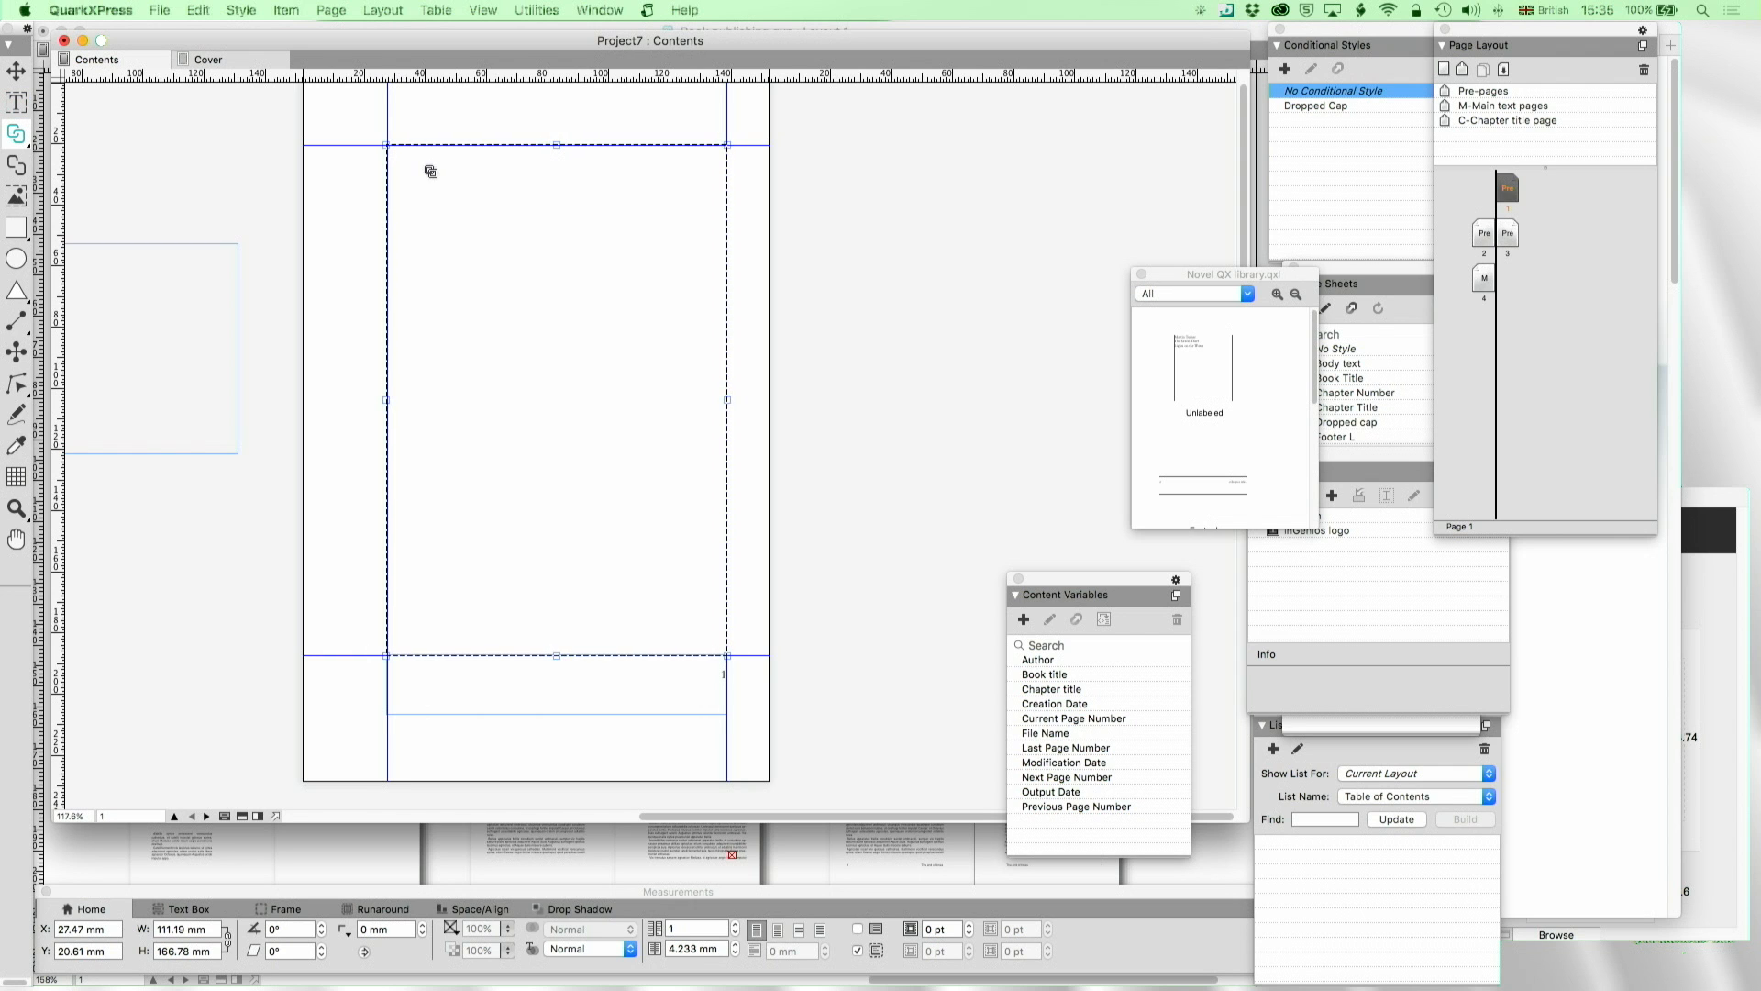
click(19, 104)
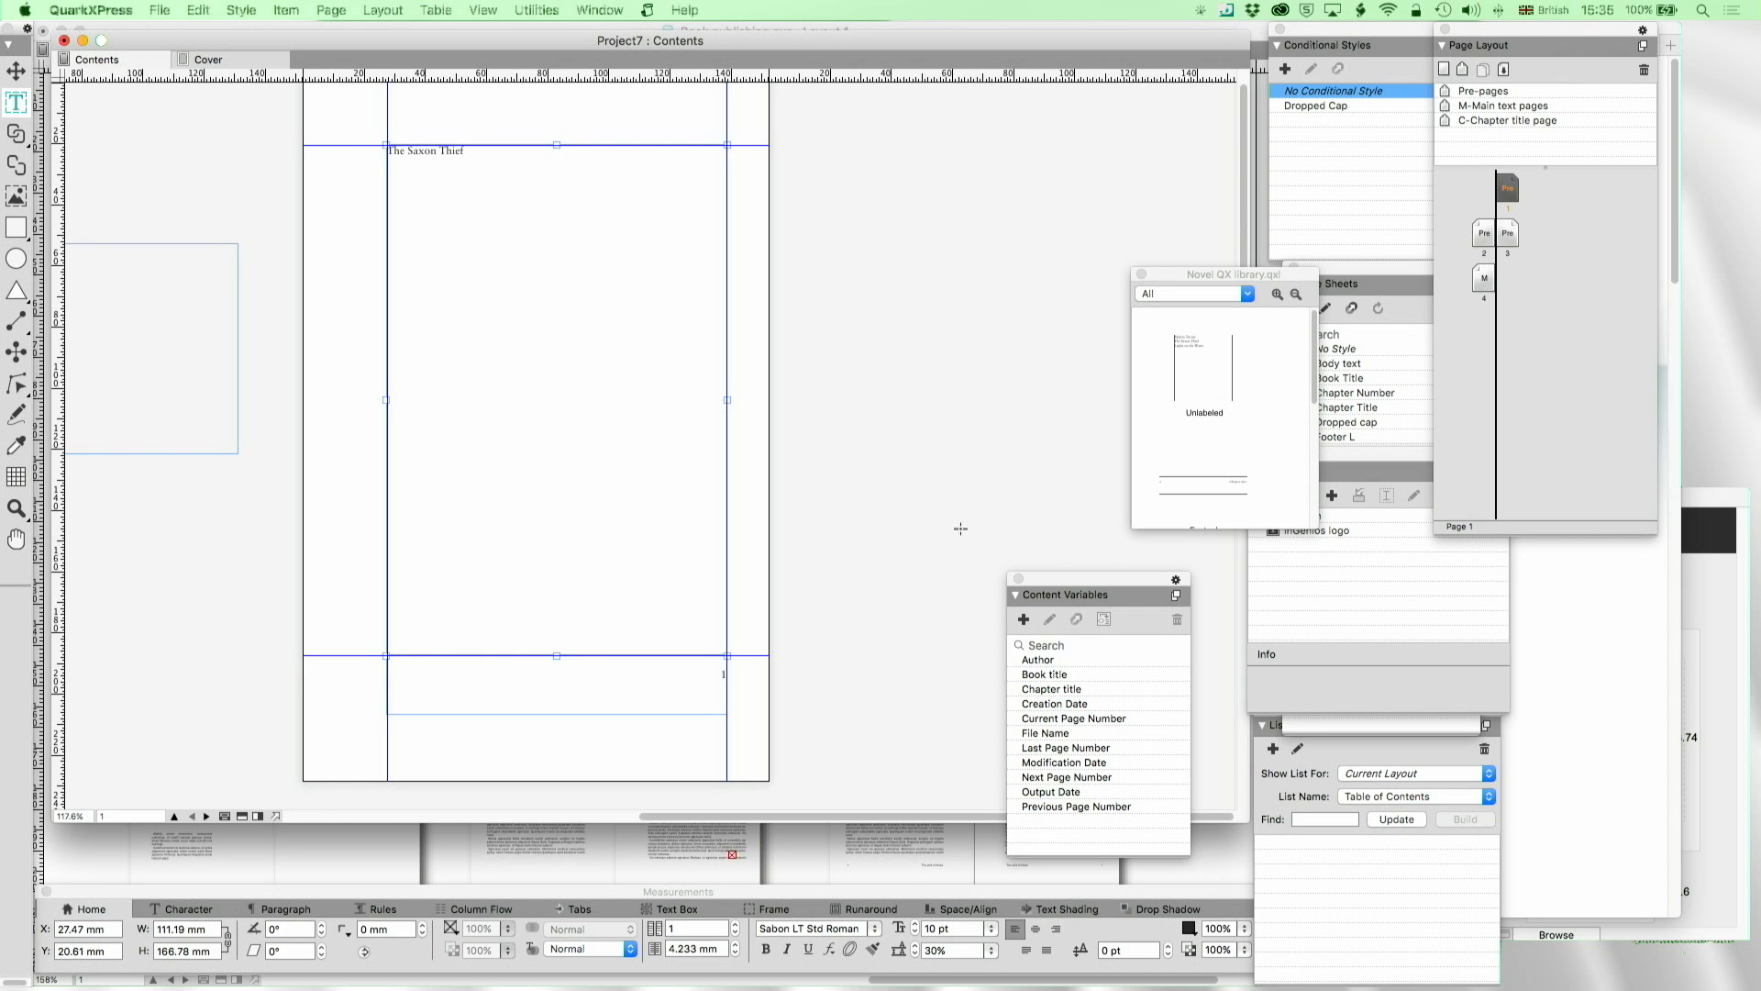
drag(1267, 279, 1146, 265)
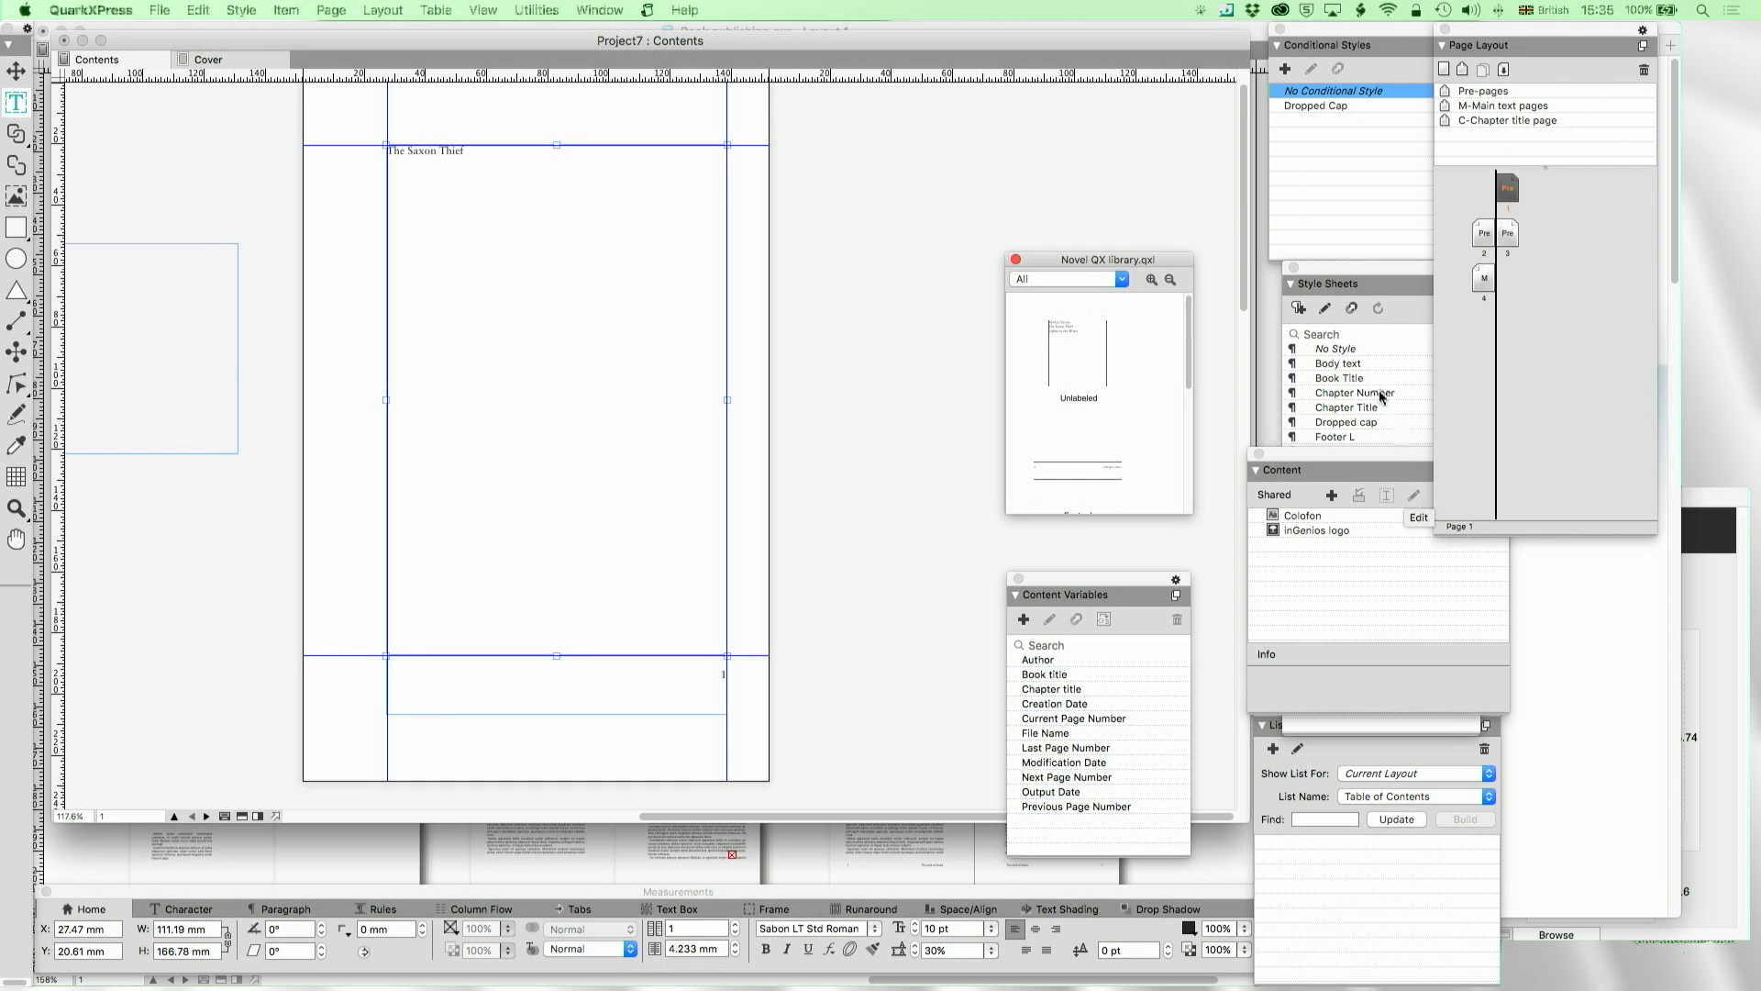
drag(1336, 468, 1244, 699)
scroll(1337, 474, down, 2)
scroll(1339, 482, down, 1)
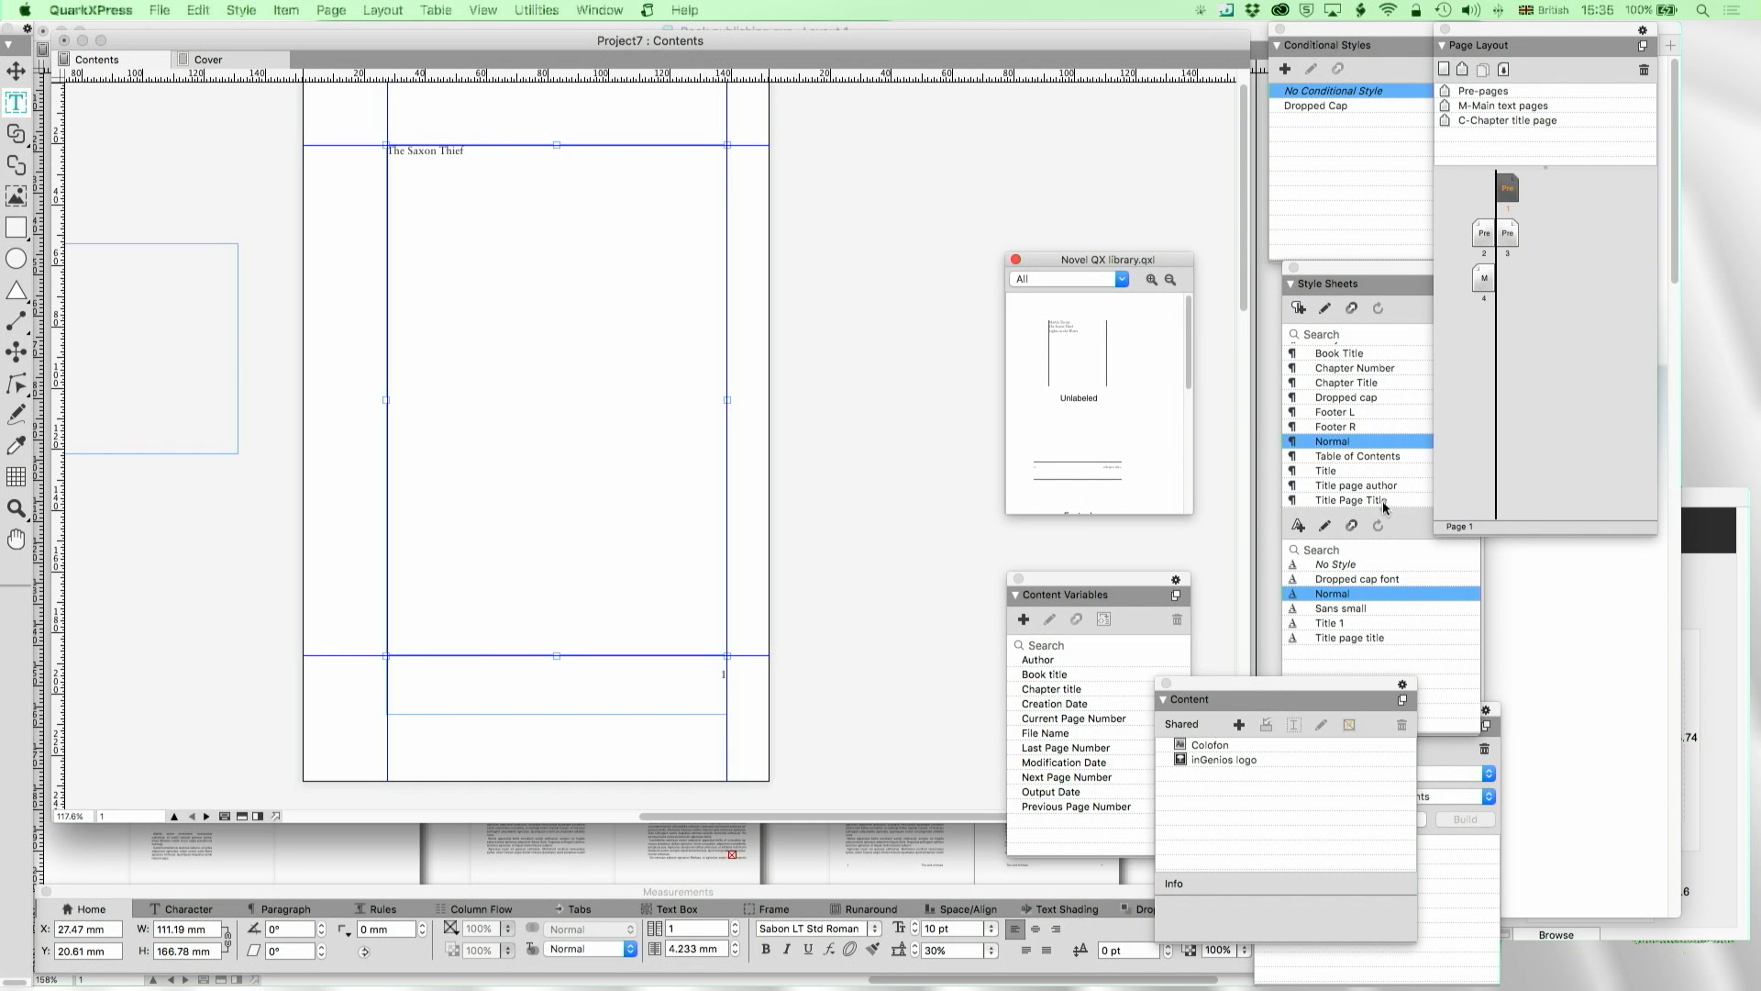
click(1364, 500)
click(694, 173)
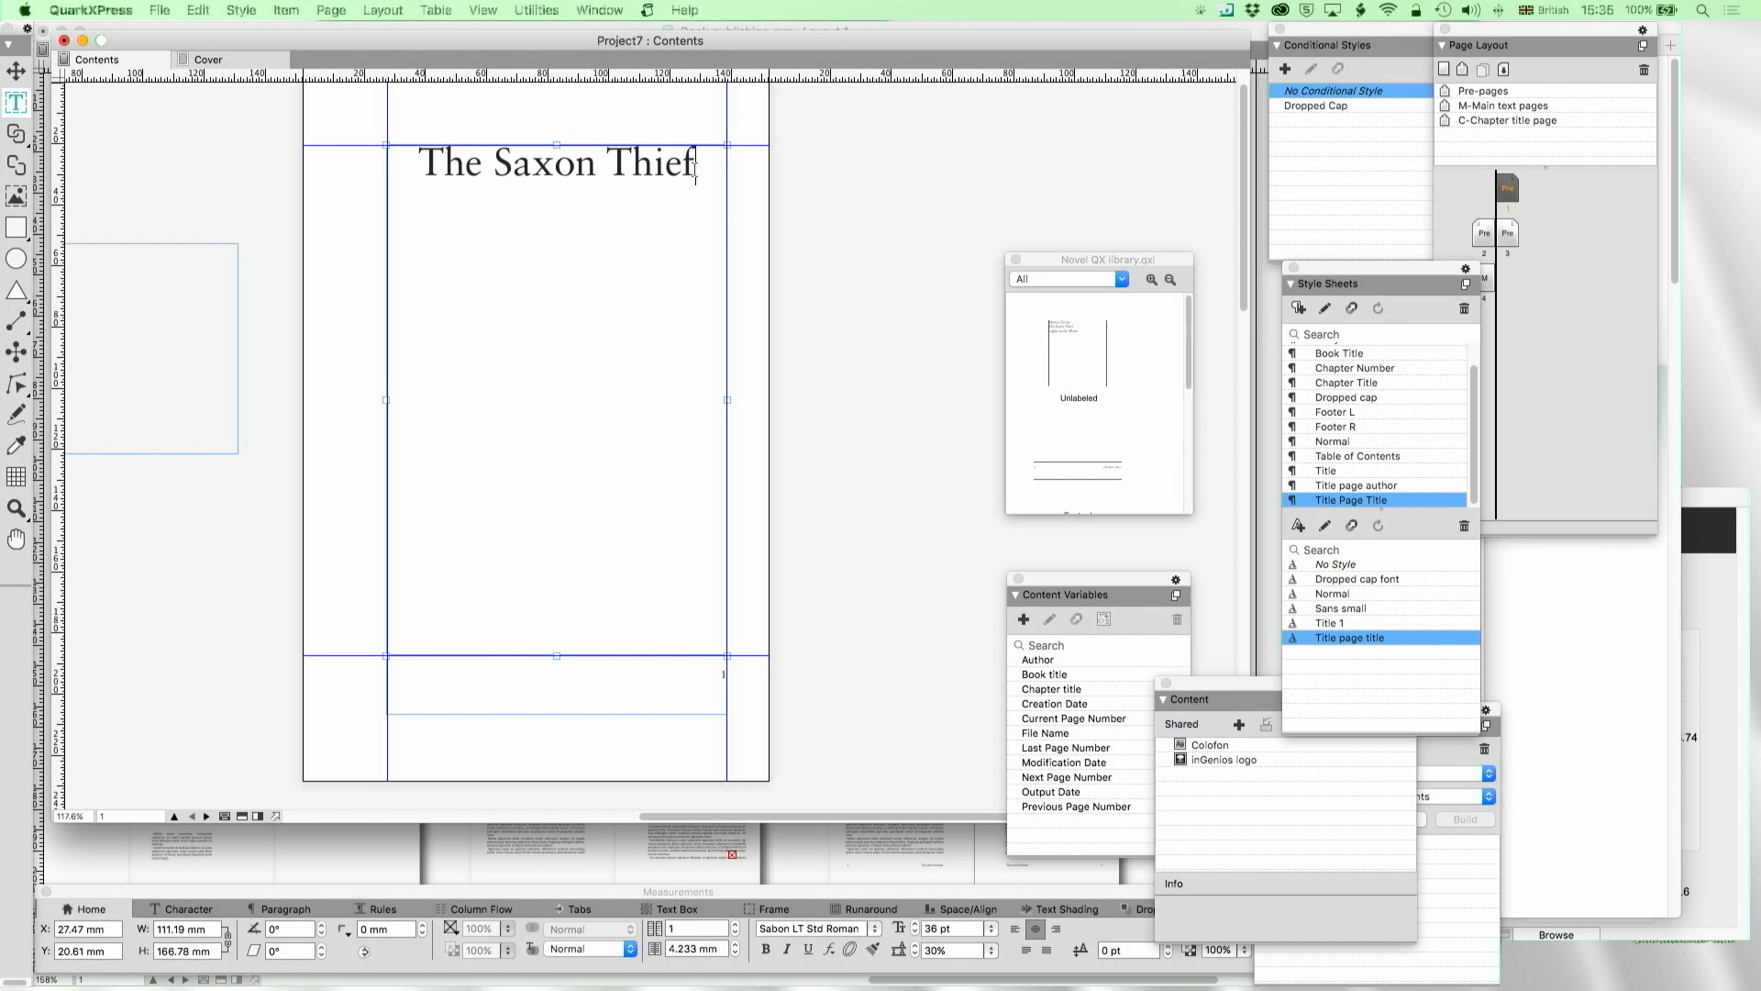
Add the author's name below the title in the Title page author style and lower the text box's top edge to about 55 mm
key(Return)
text(Martin Turner)
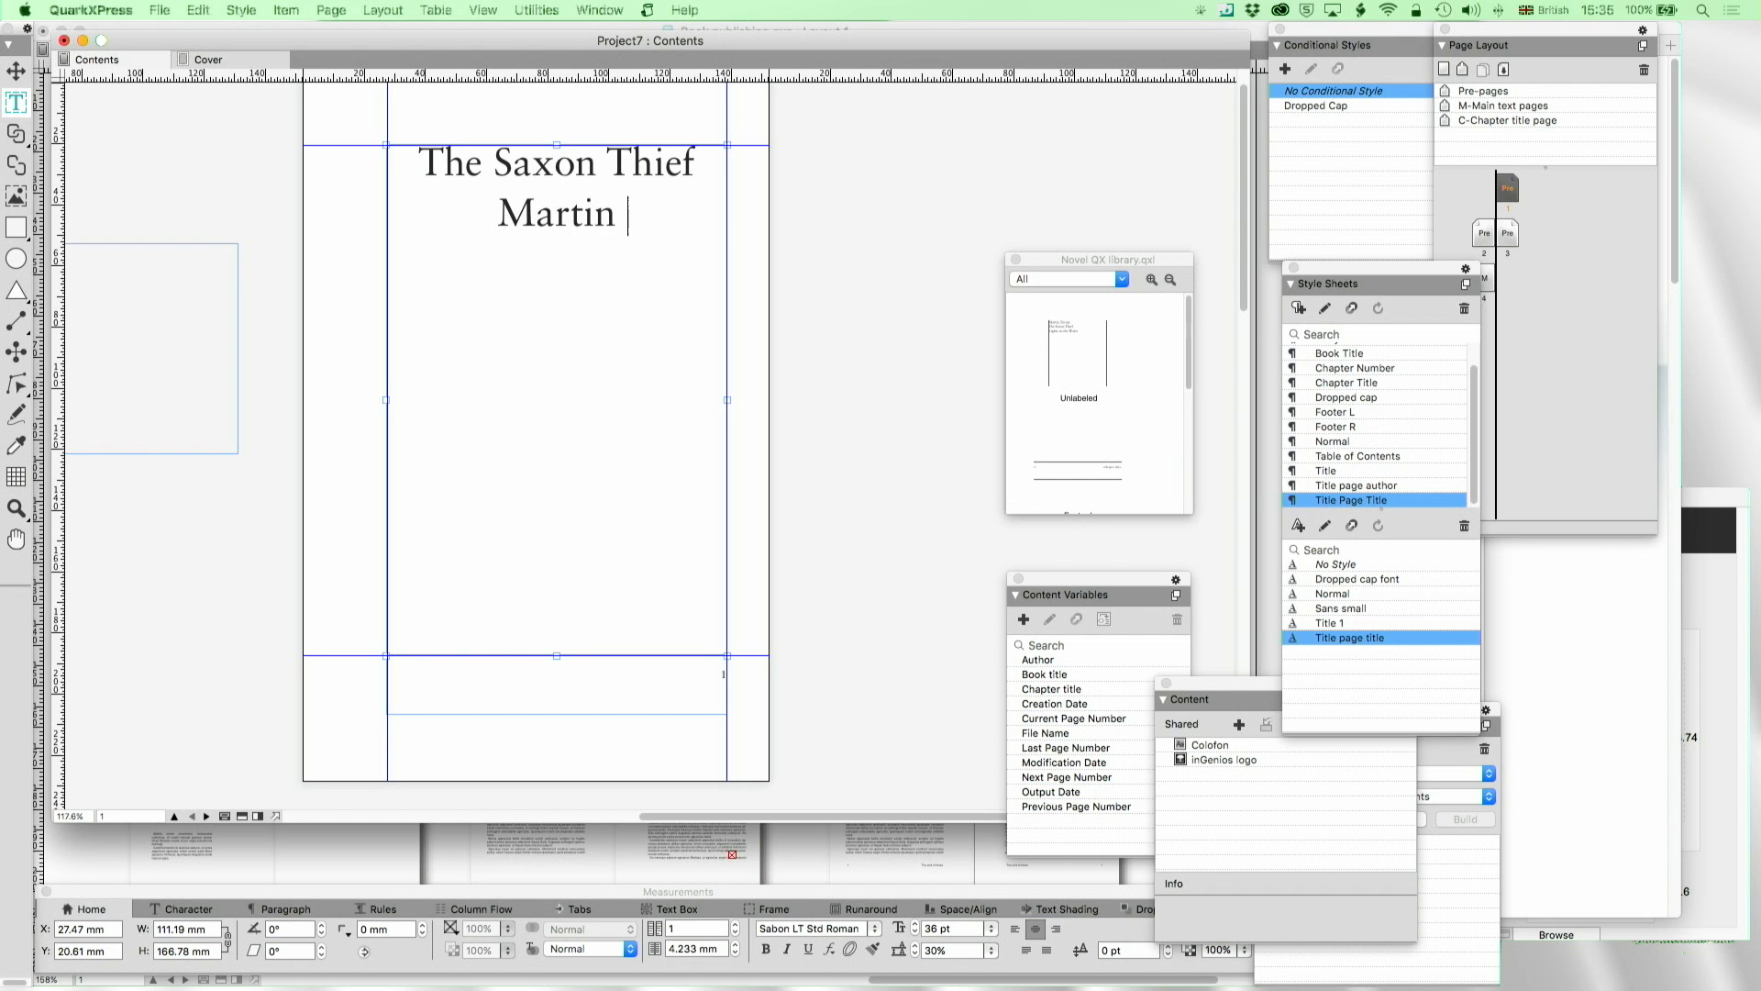
click(1354, 486)
drag(558, 145, 558, 248)
Delete the pasteboard text box beside page 1 that holds the author's name and book title
scroll(389, 267, left, 3)
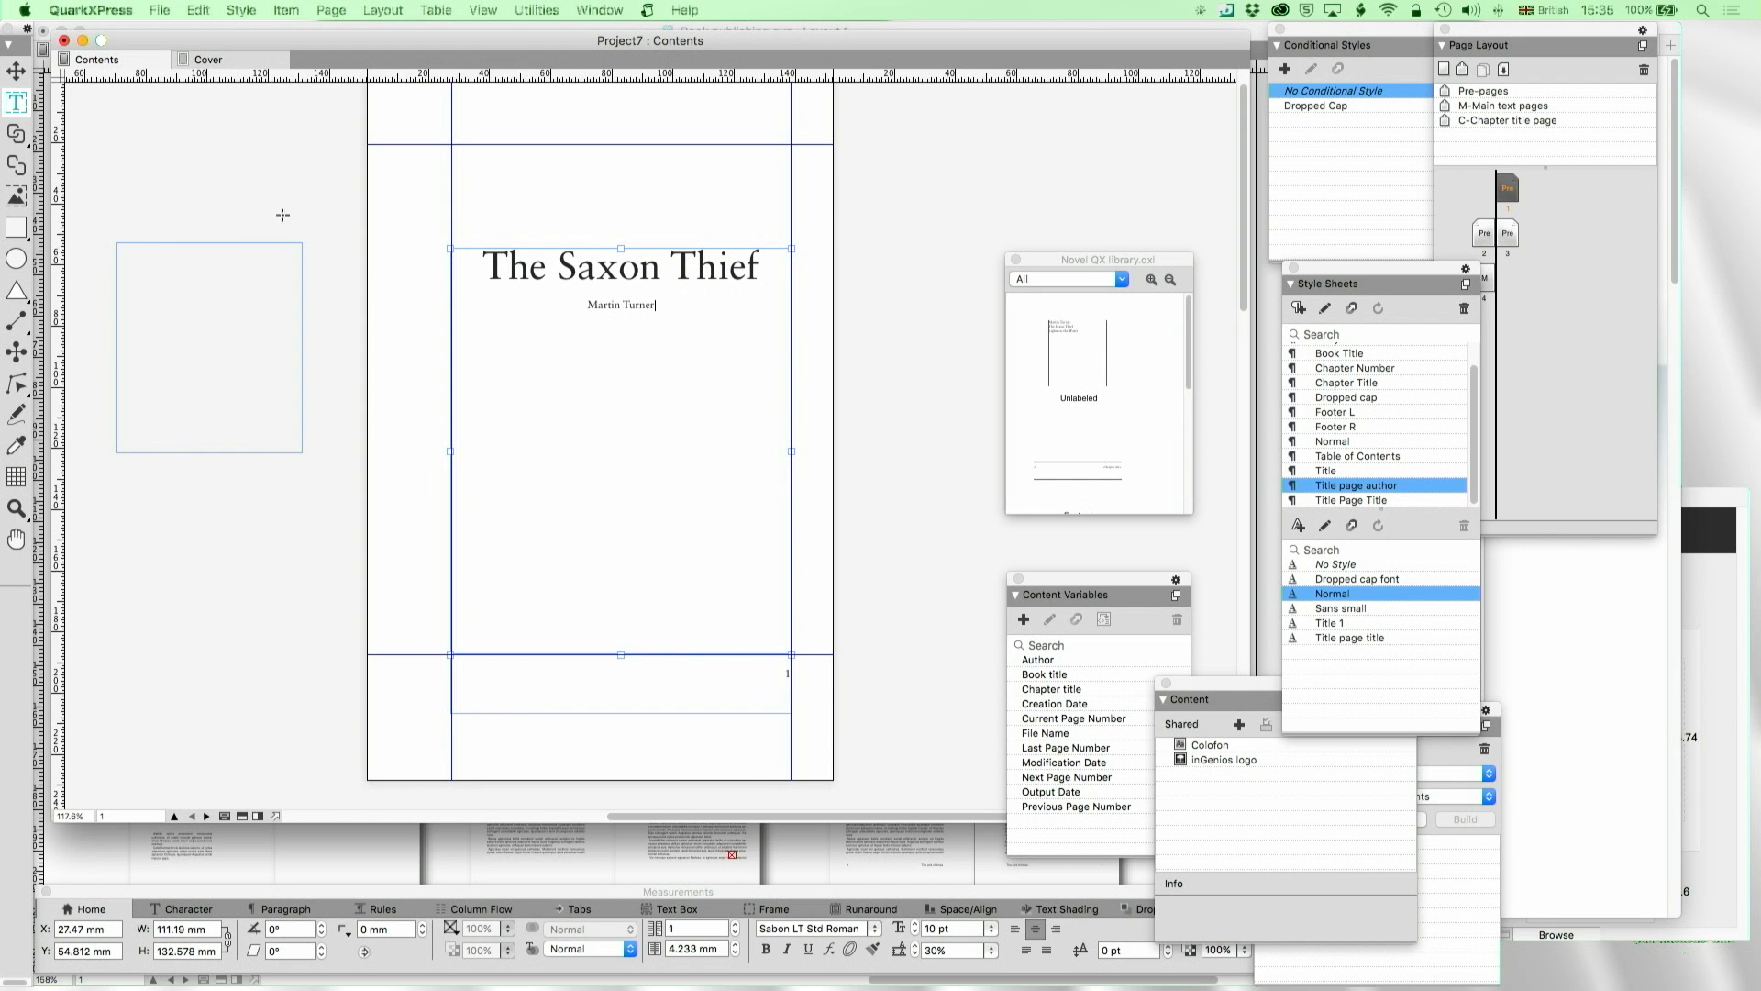
click(16, 70)
drag(207, 336, 541, 504)
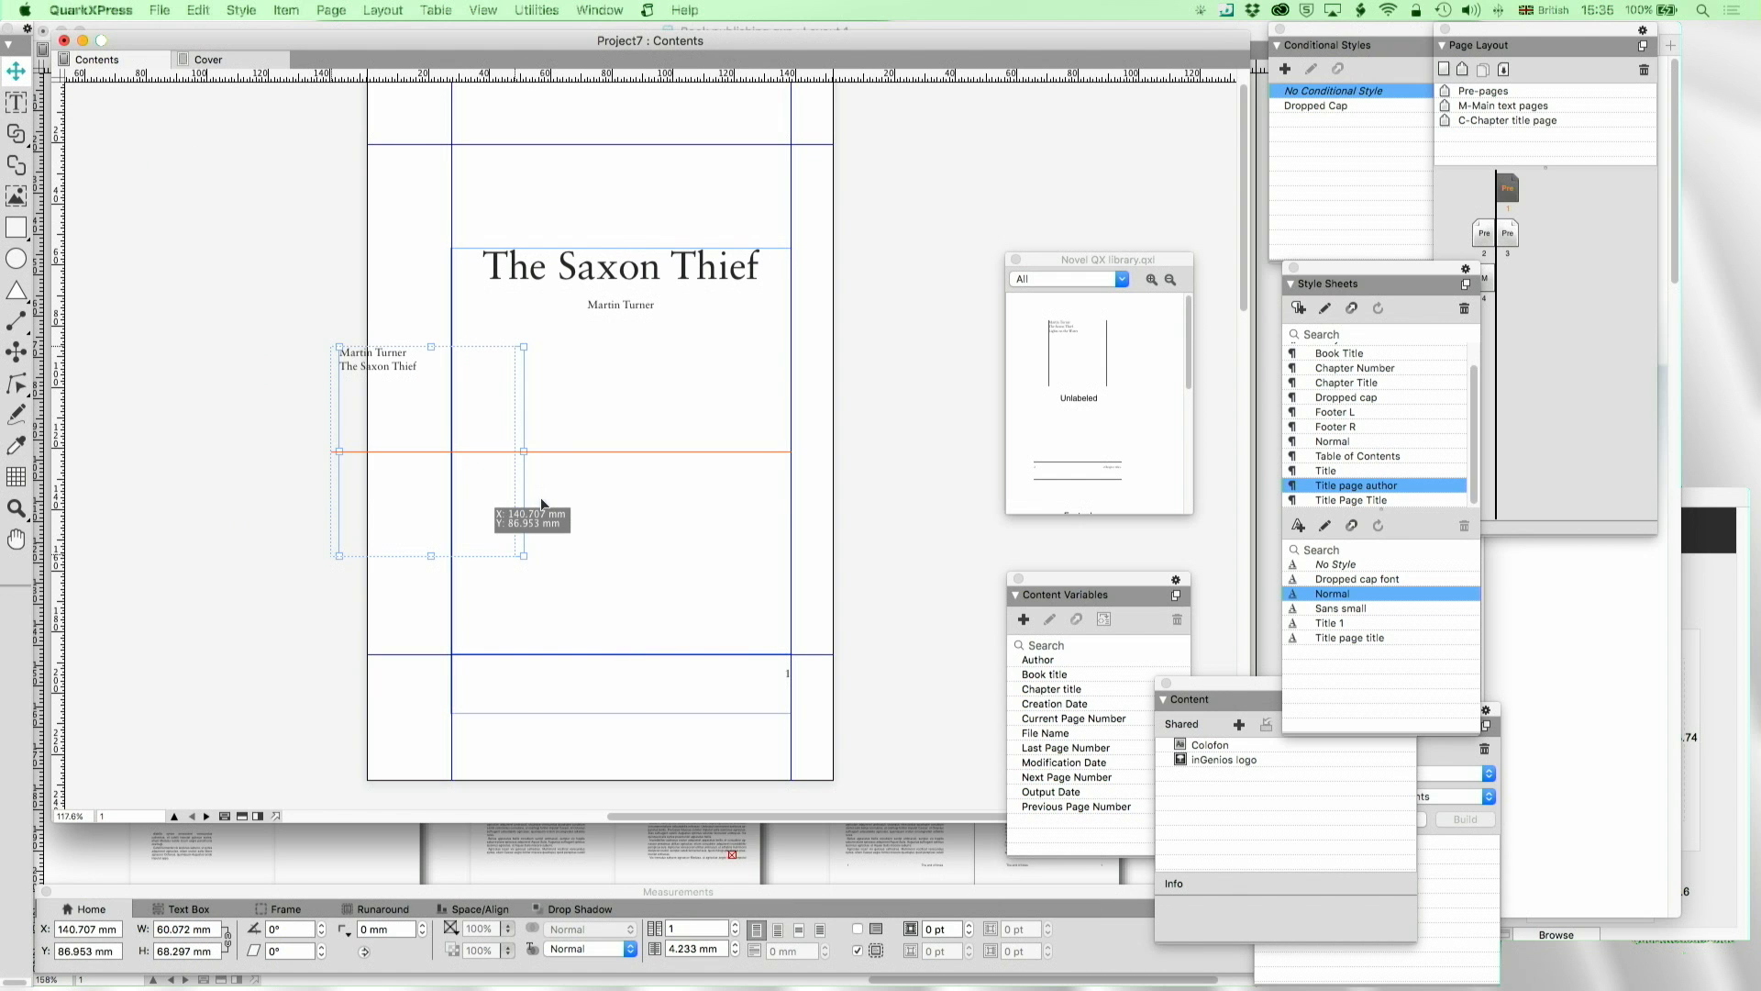
drag(458, 425, 254, 359)
key(Delete)
Draw a picture box about 56 × 18 mm at the foot of page 1's text area and place the shared inGenios logo in it
scroll(359, 436, down, 9)
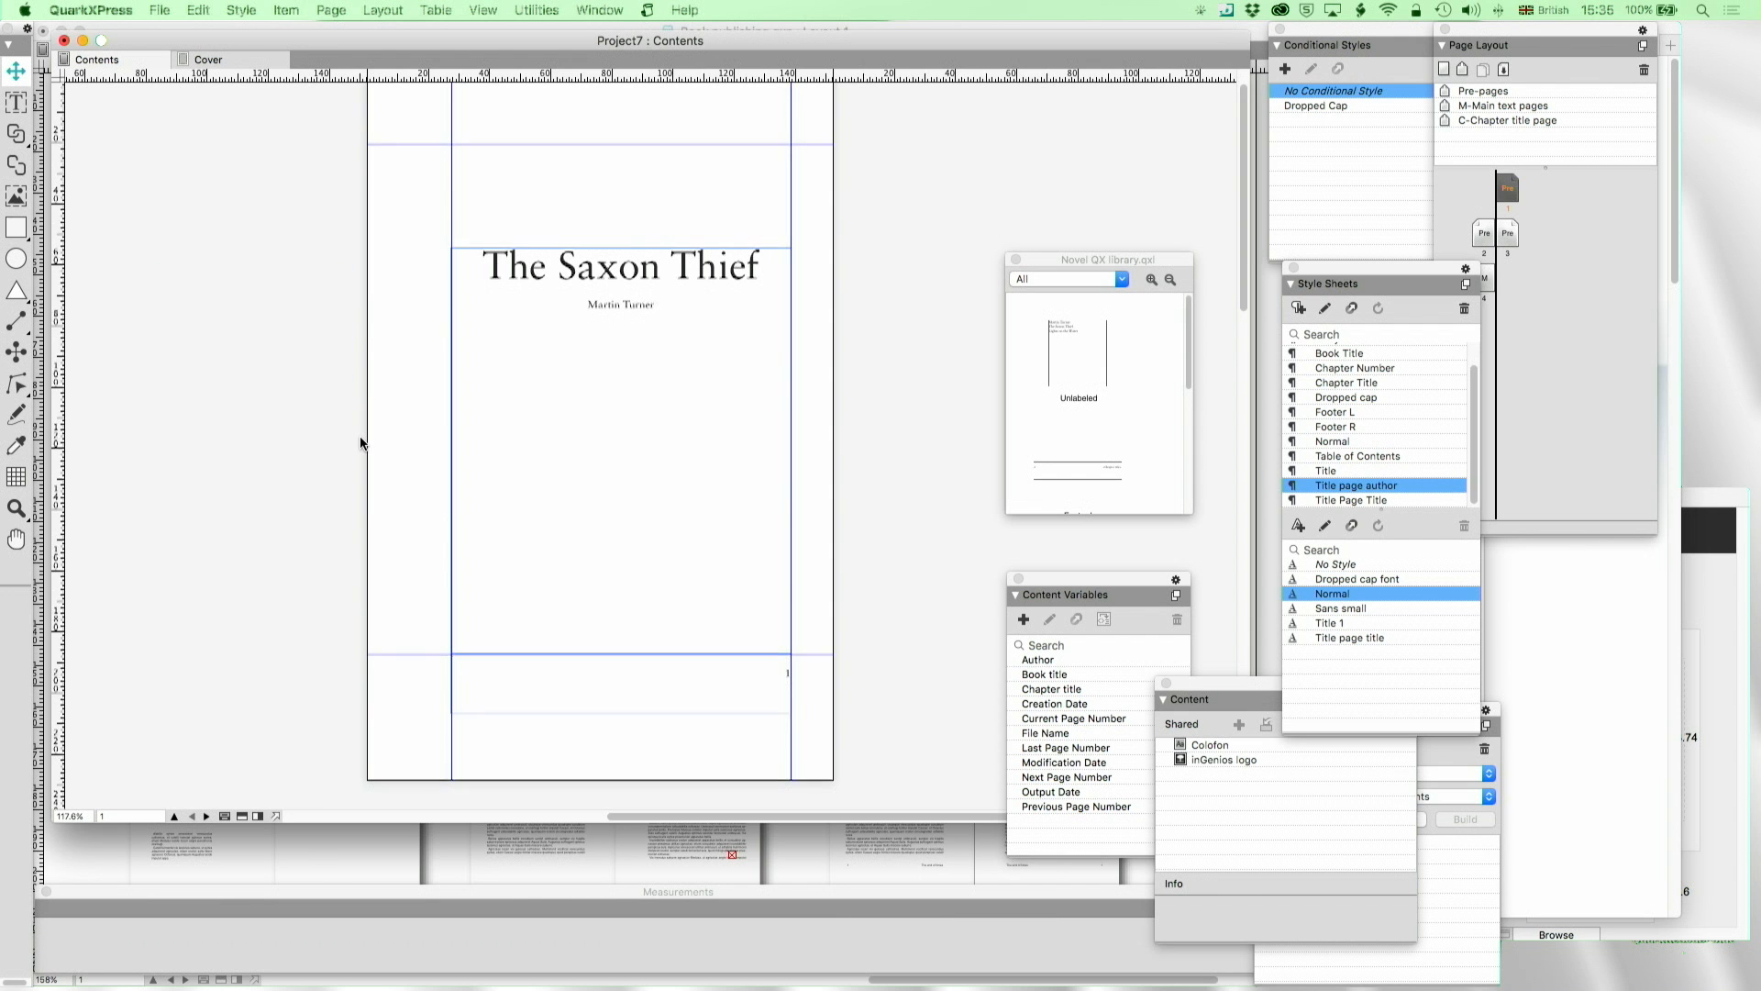
scroll(360, 437, left, 3)
scroll(359, 443, up, 6)
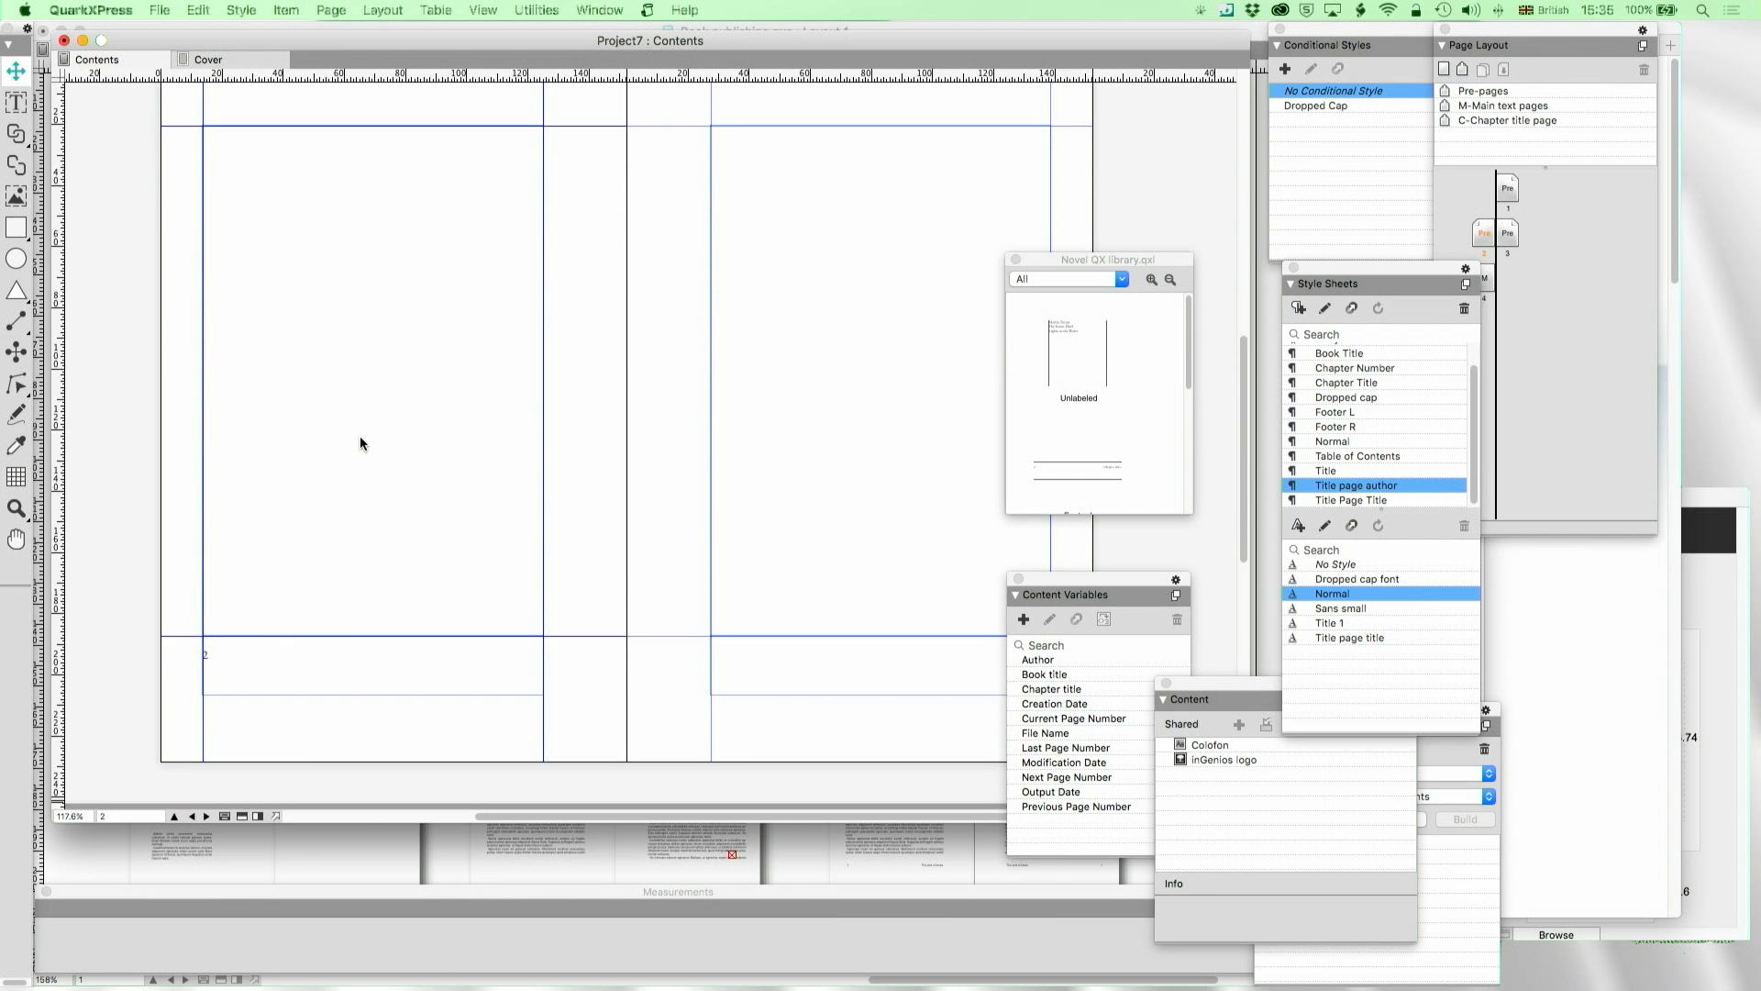
scroll(359, 443, right, 3)
scroll(360, 443, right, 3)
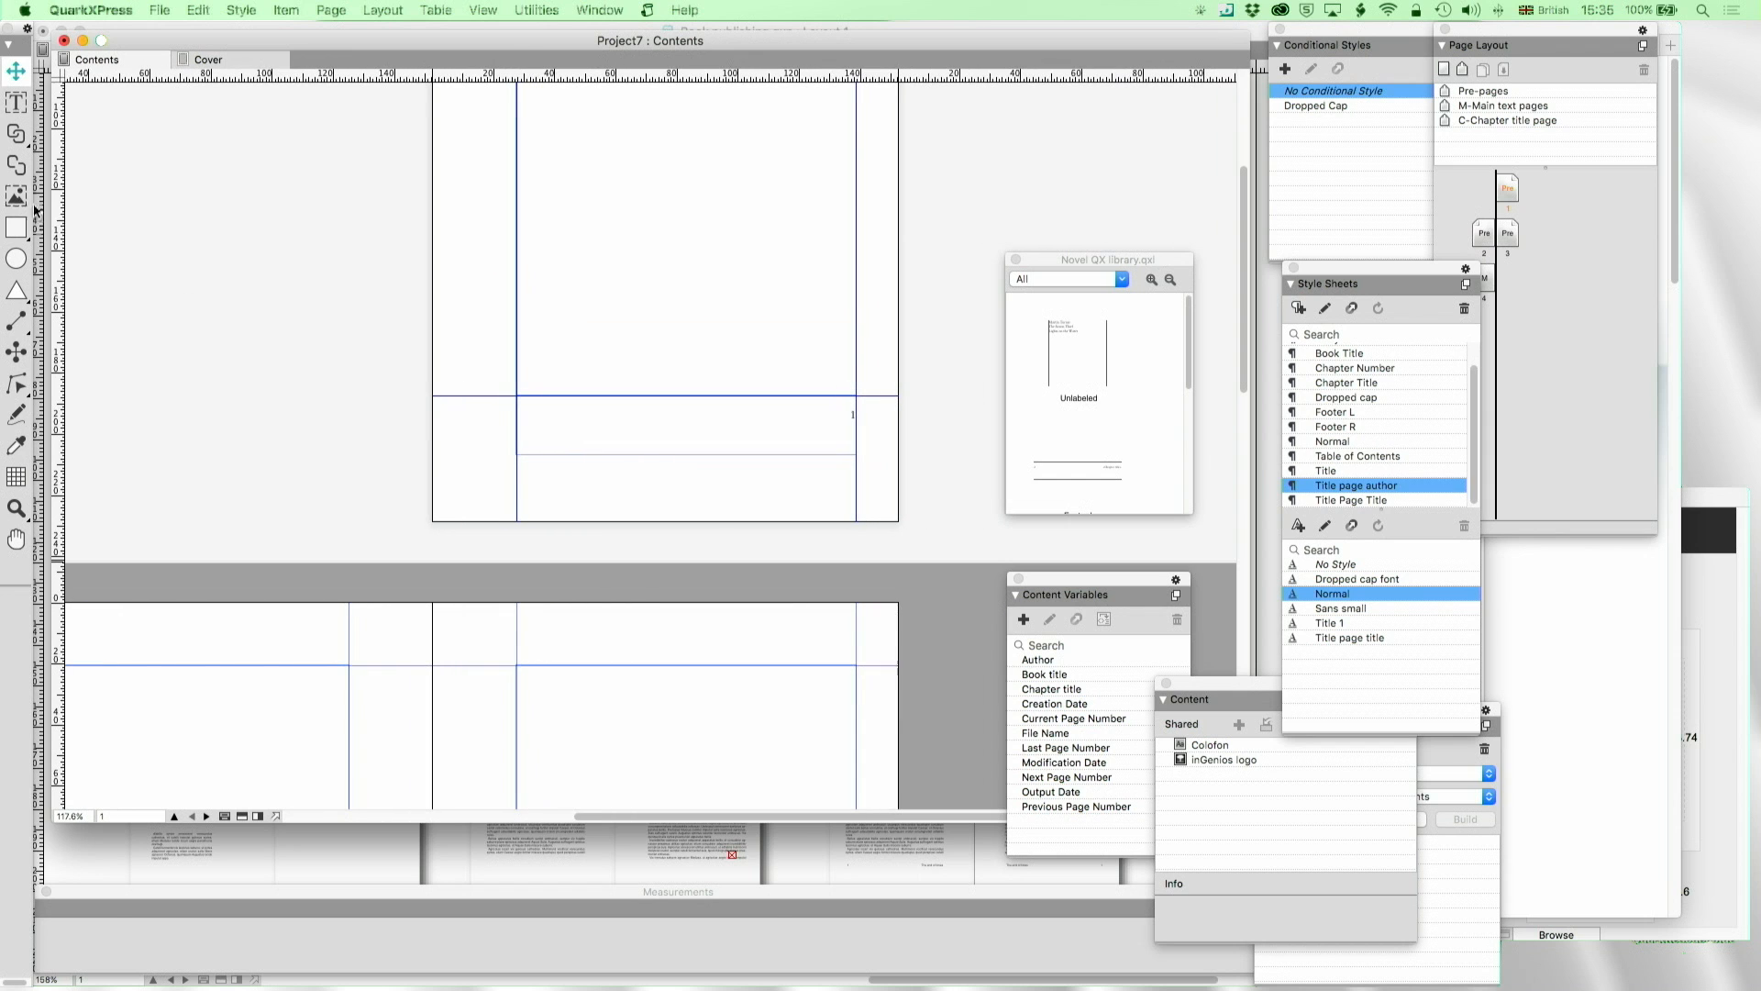
click(15, 195)
drag(615, 351, 768, 394)
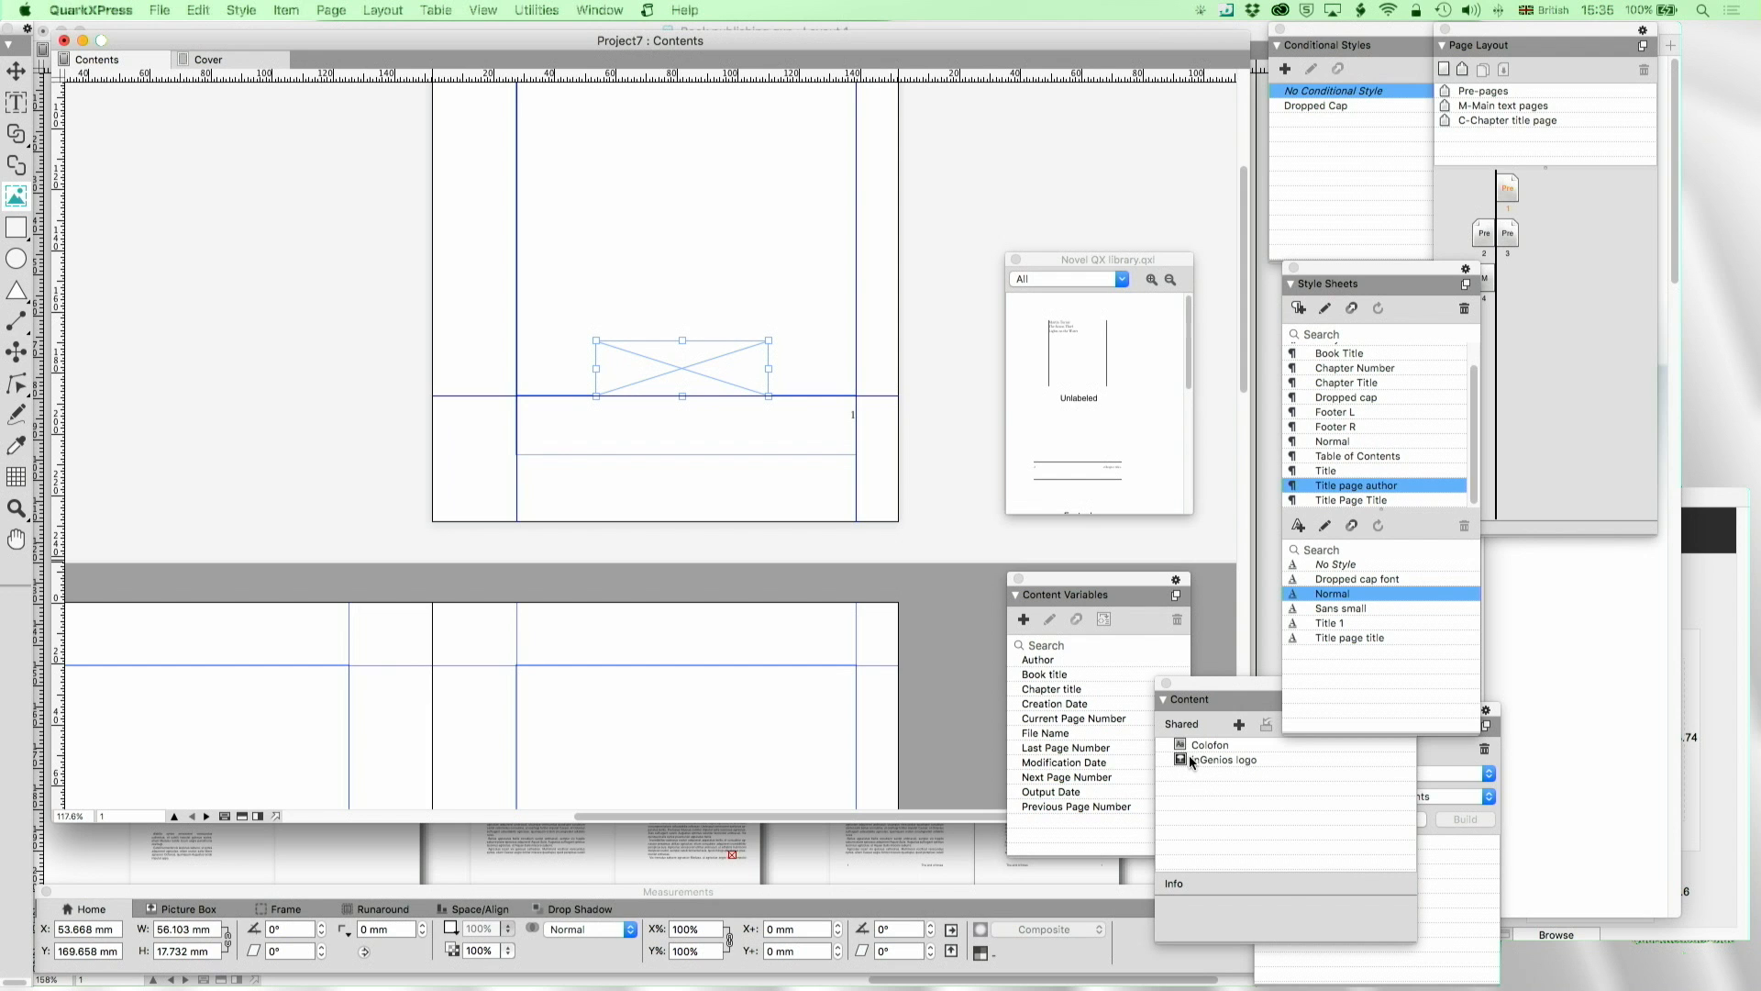
drag(623, 373, 669, 371)
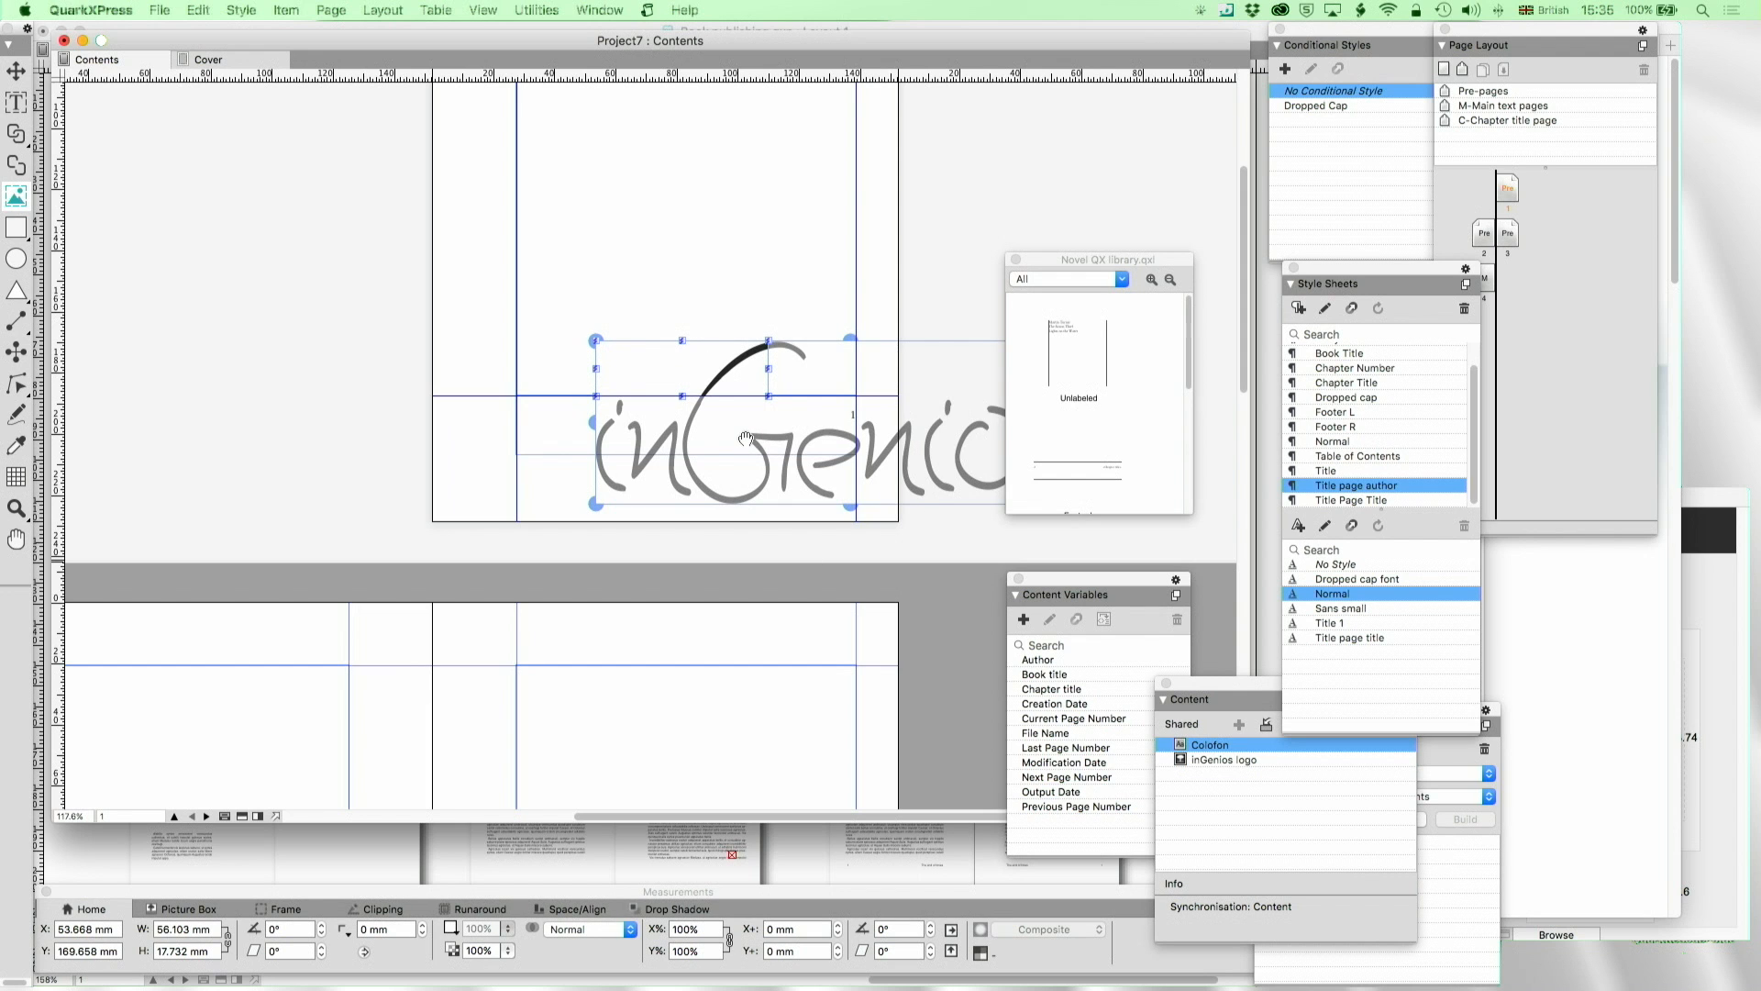
Fit the logo to its picture box and reduce it to about 19.4%, seated on the box's lower edge
key(alt+shift+super+f)
mouse_move(745, 439)
mouse_down()
mouse_move(784, 396)
mouse_move(722, 416)
mouse_up()
key(super+z)
click(748, 365)
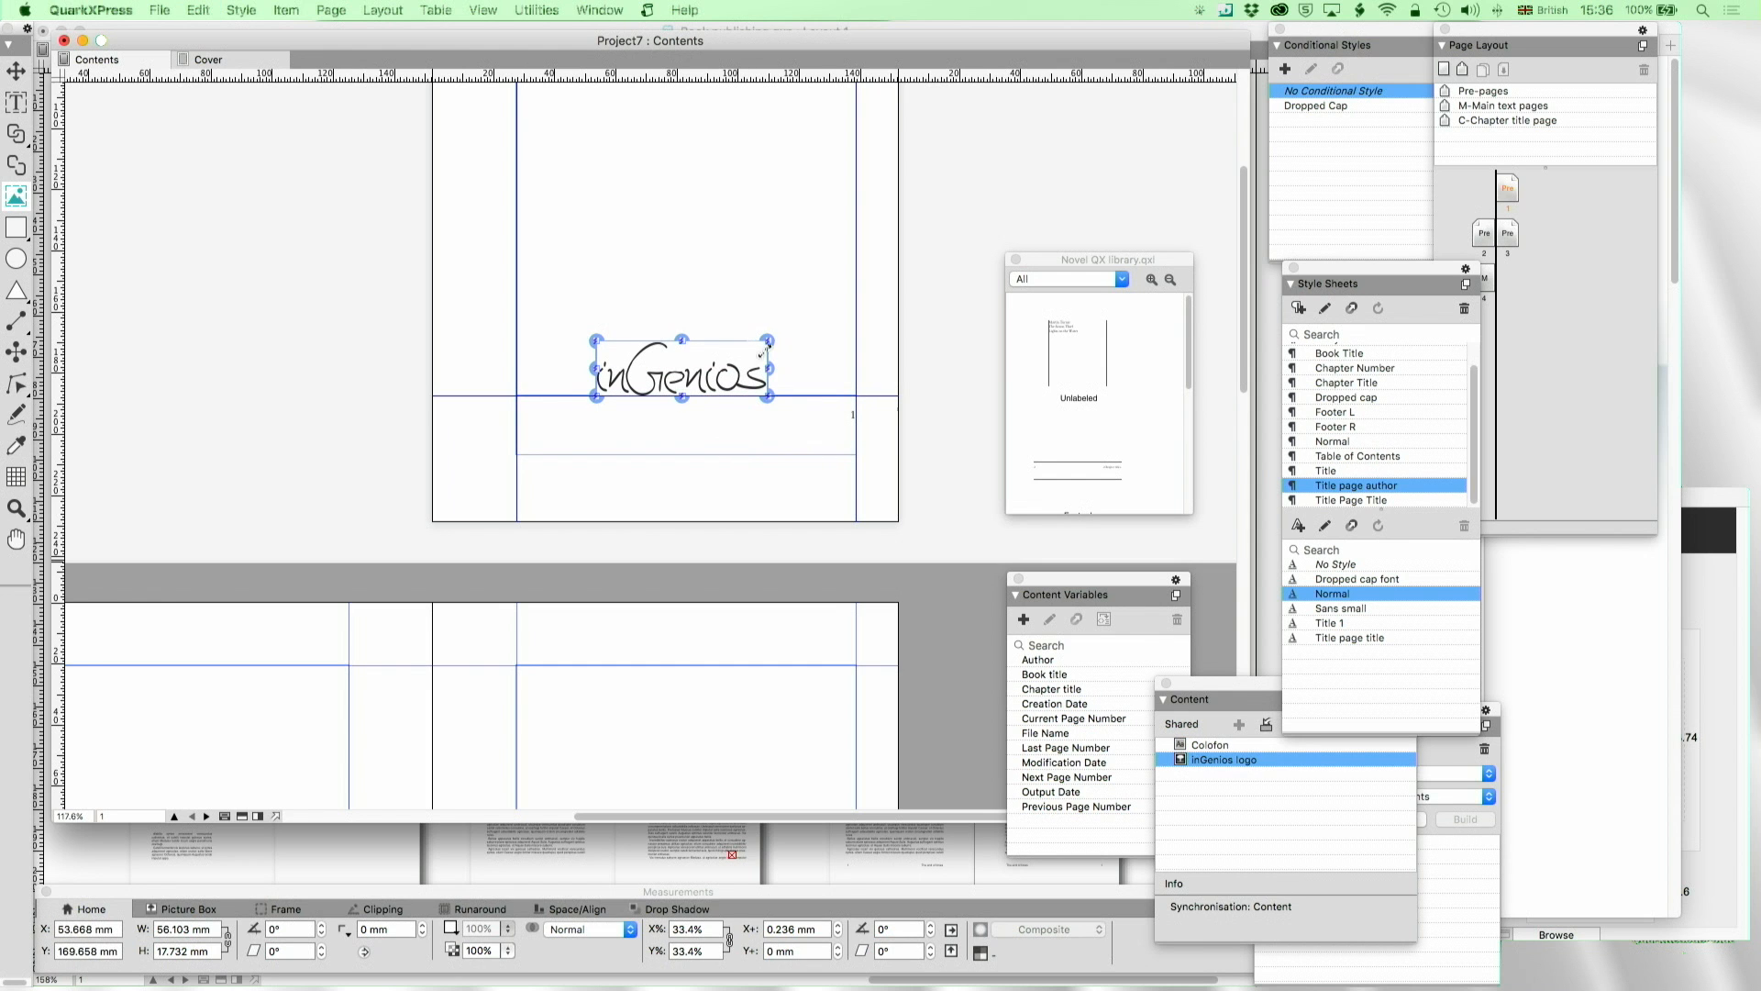
drag(765, 339, 731, 366)
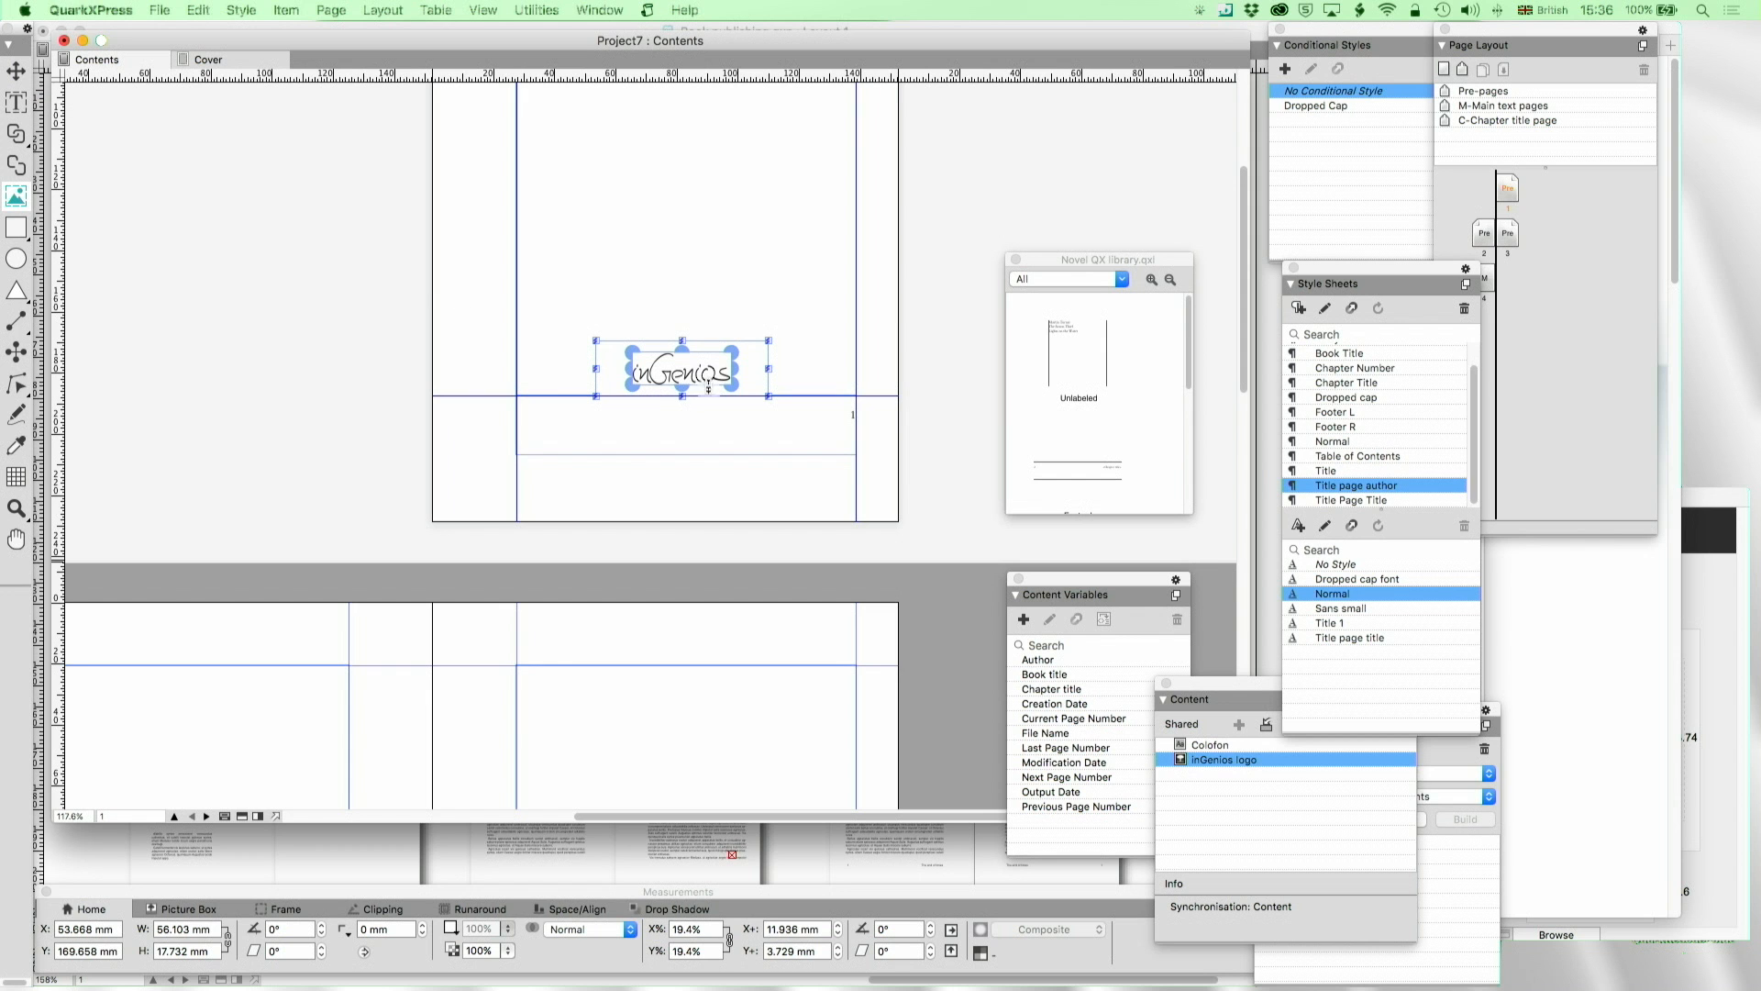
drag(699, 373, 700, 382)
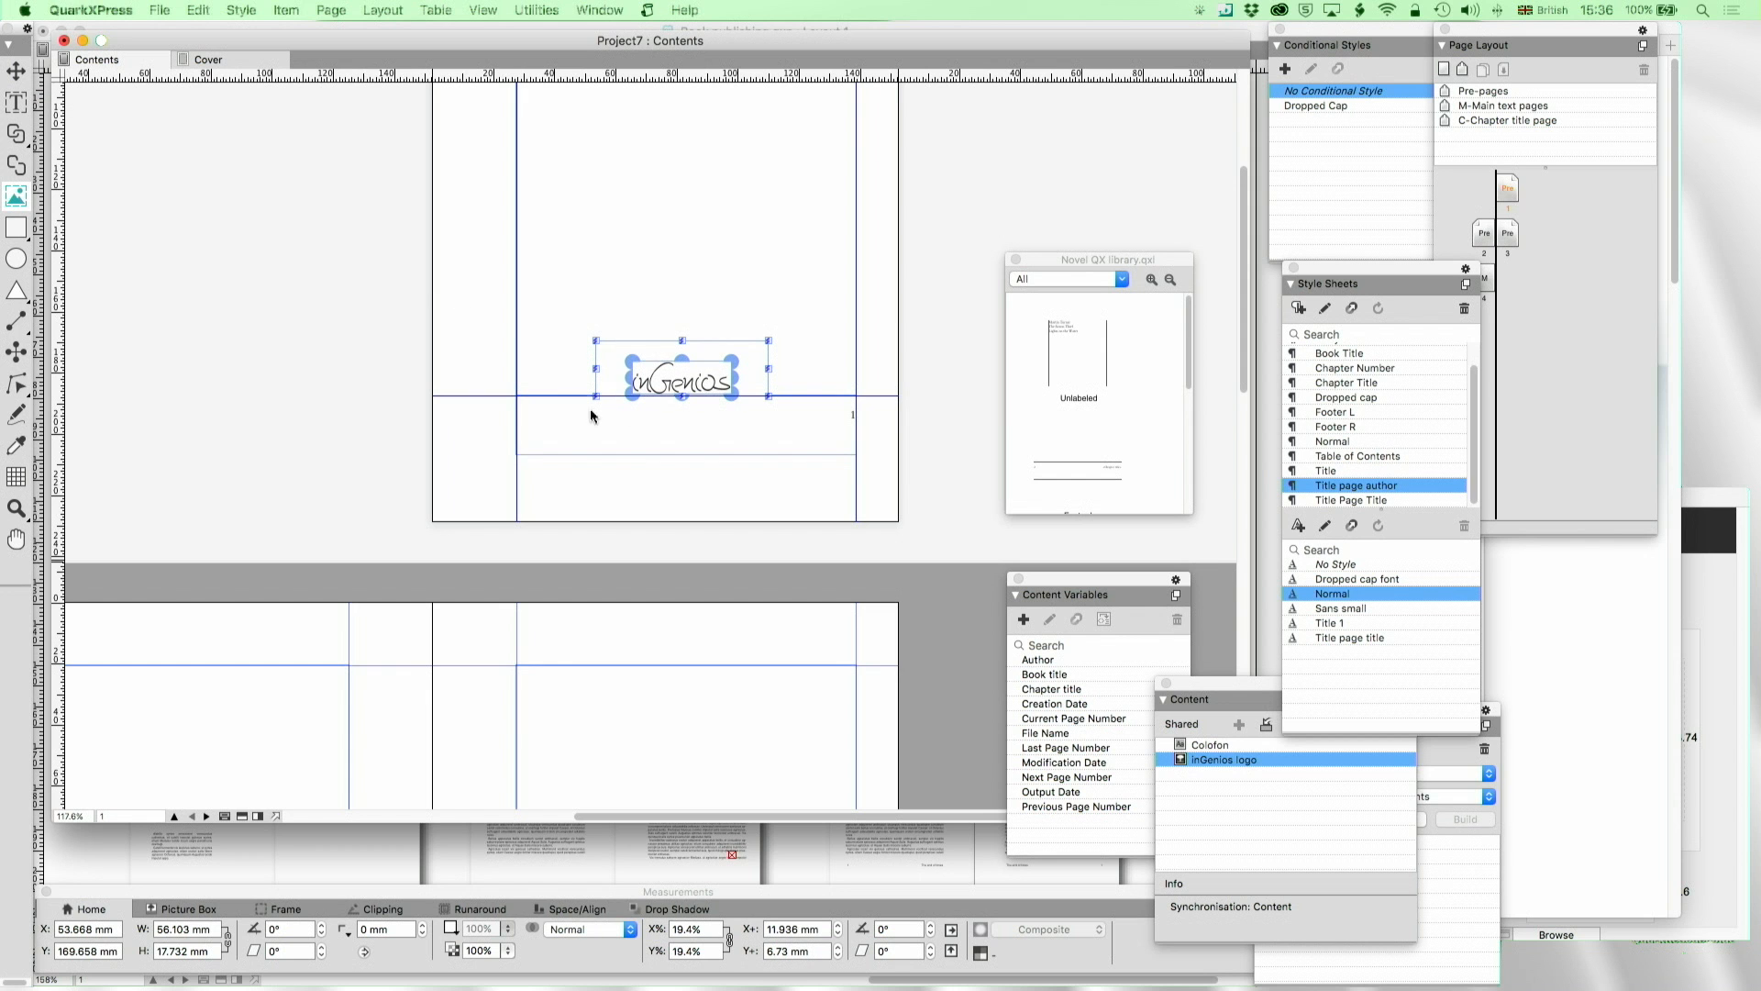
Place the shared Colofon text in page 2's text box and lower the box's top edge to about 109 mm
scroll(592, 415, down, 10)
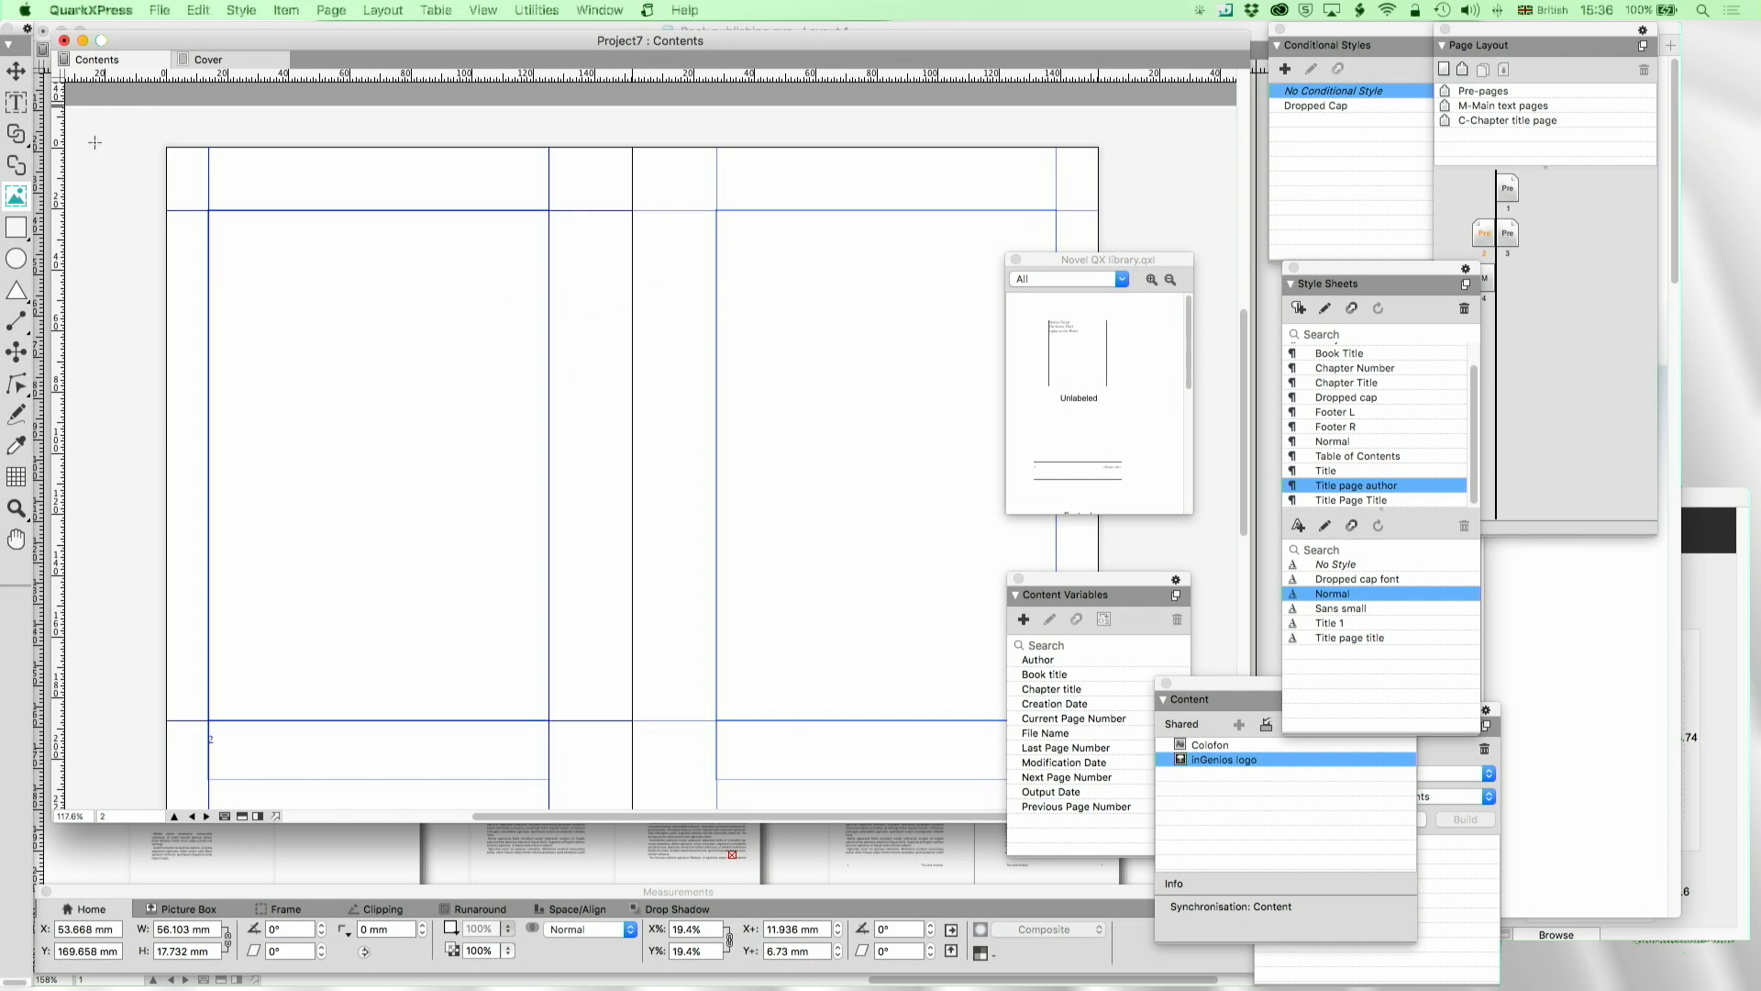
click(13, 85)
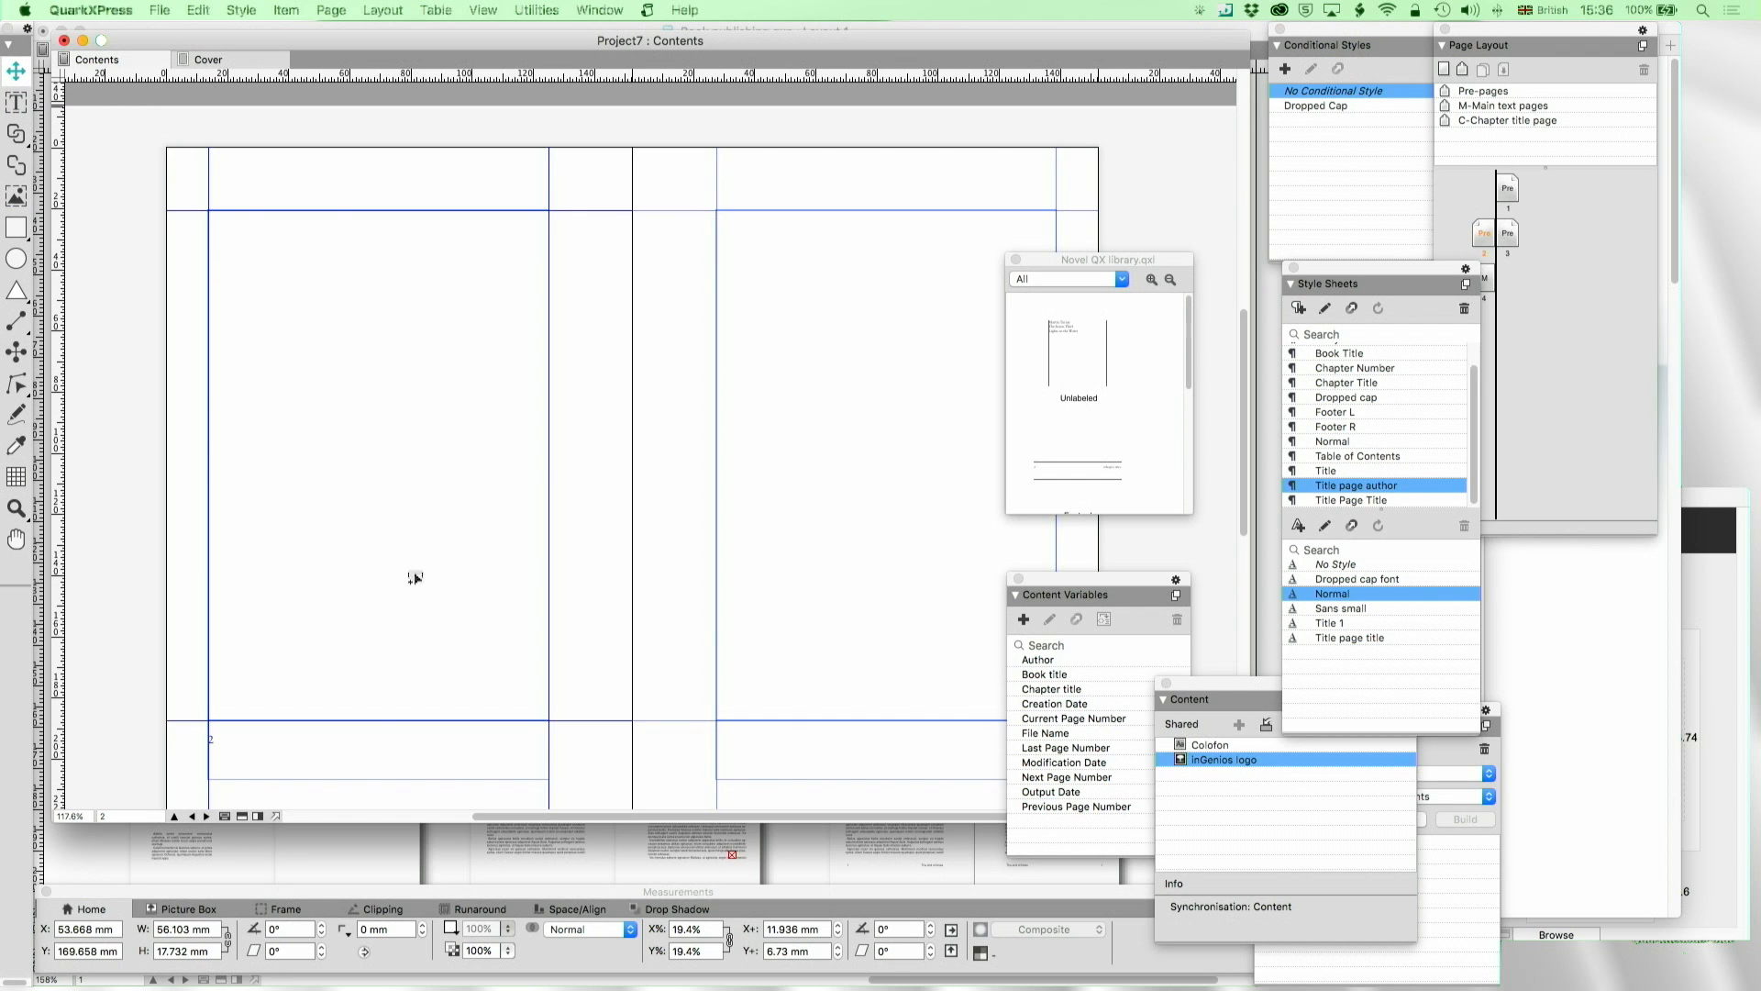
drag(414, 578, 446, 591)
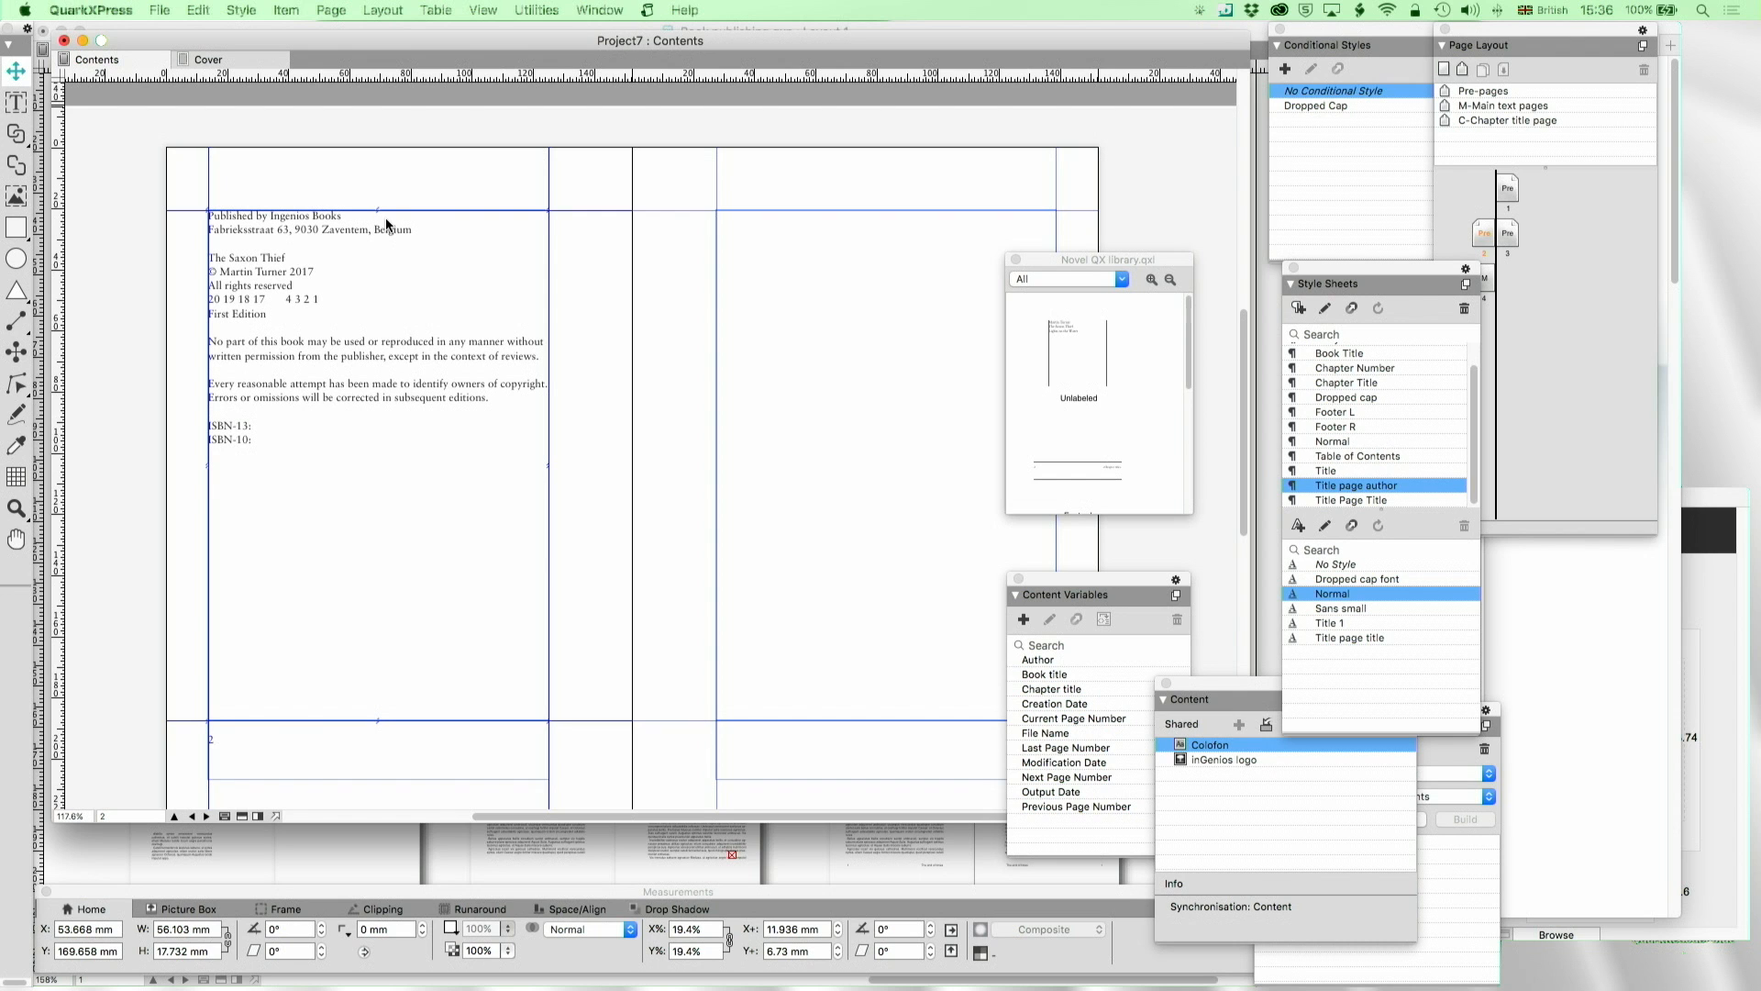
drag(371, 210, 365, 479)
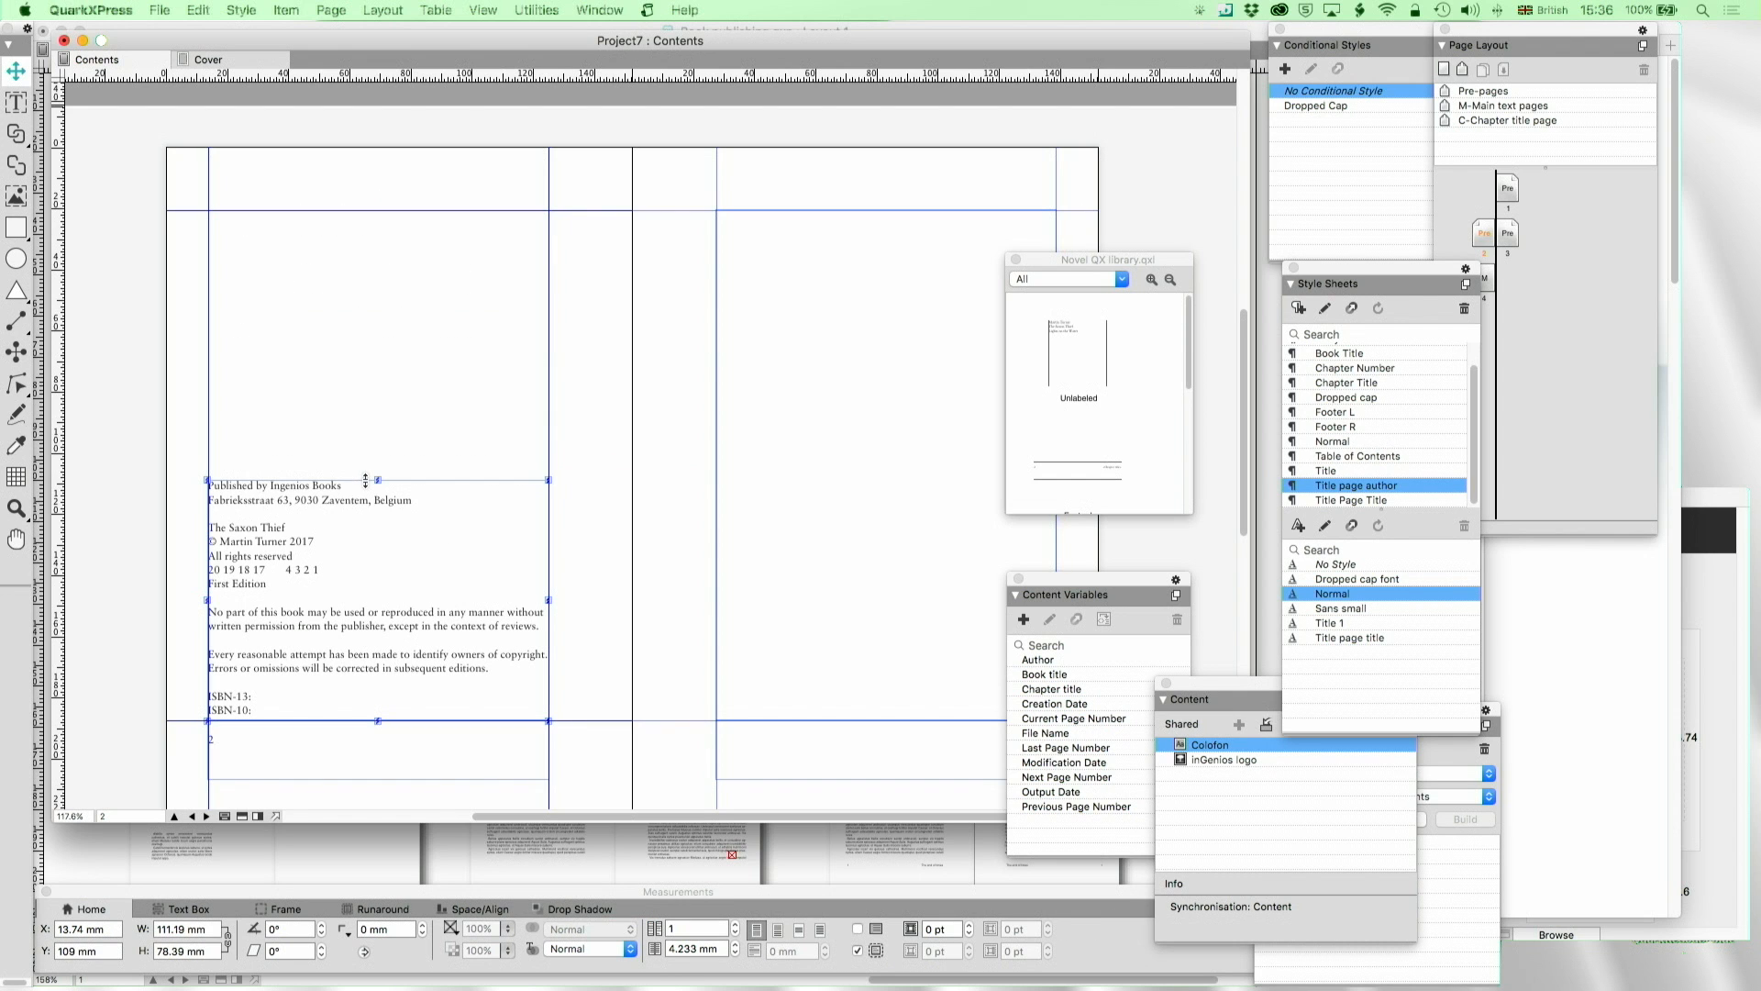
double_click(279, 709)
drag(208, 695, 254, 721)
key(super+v)
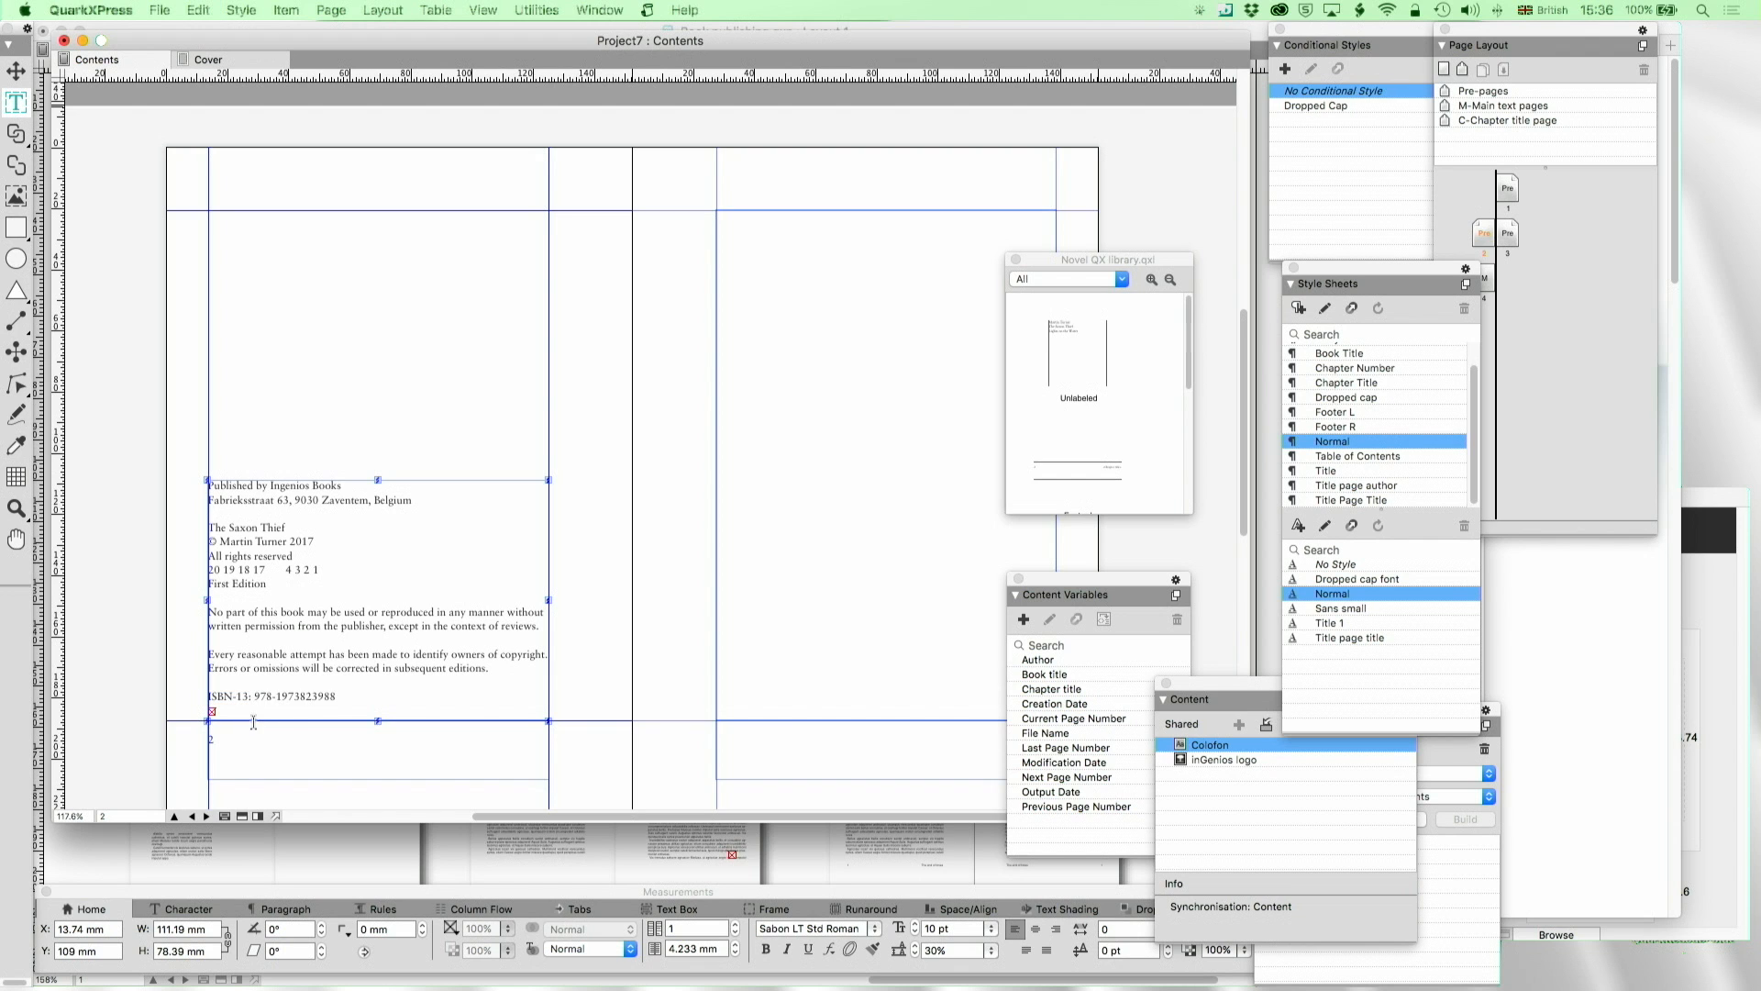
key(Delete)
Replace the imprint's book title and copyright holder's name with the Book title and Author content variables
drag(287, 527, 207, 528)
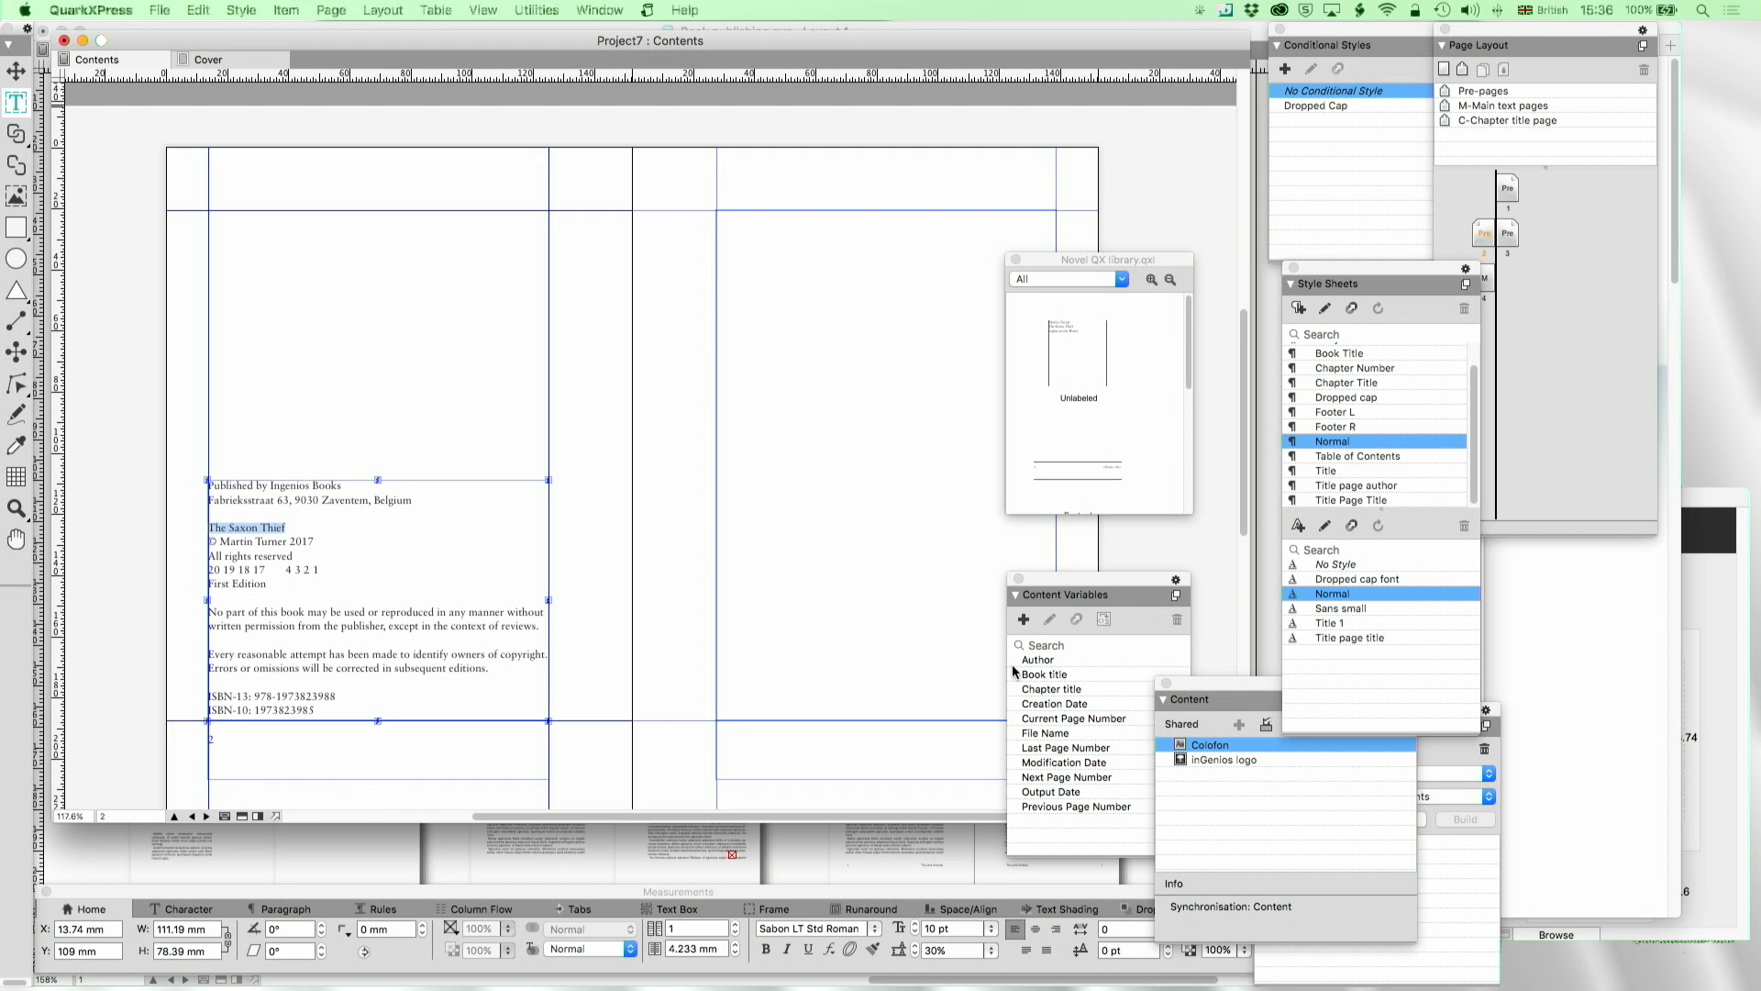
double_click(1050, 674)
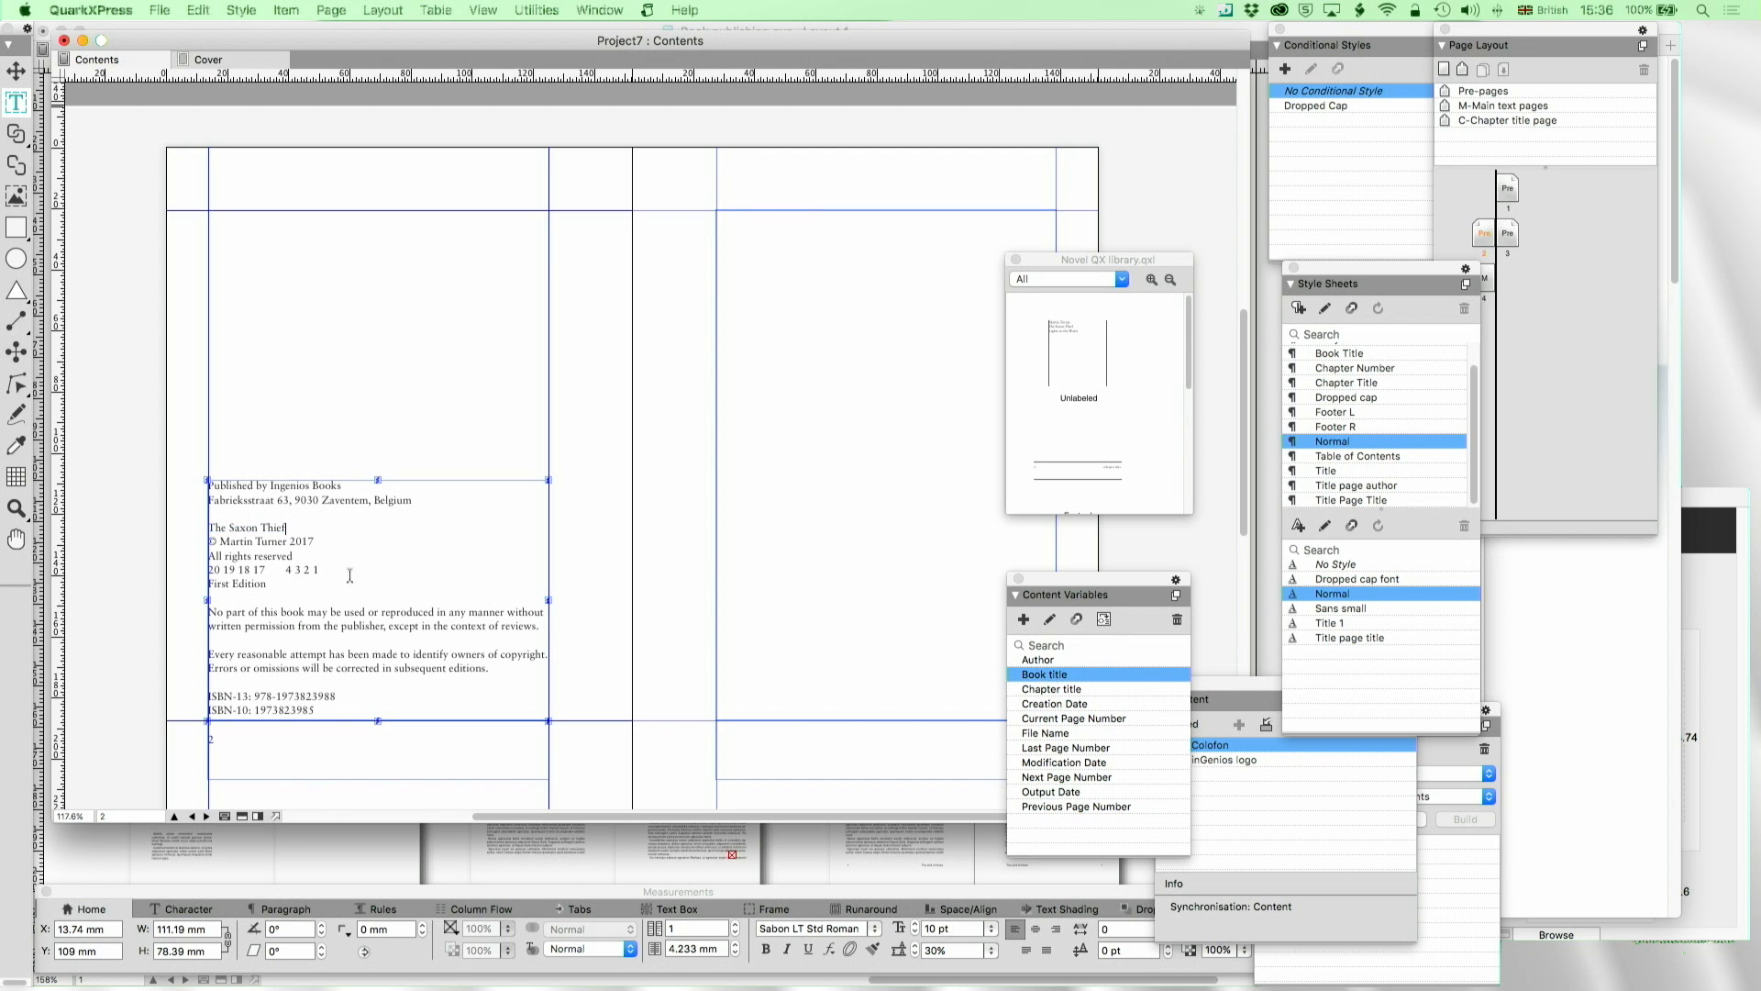
drag(286, 543, 219, 543)
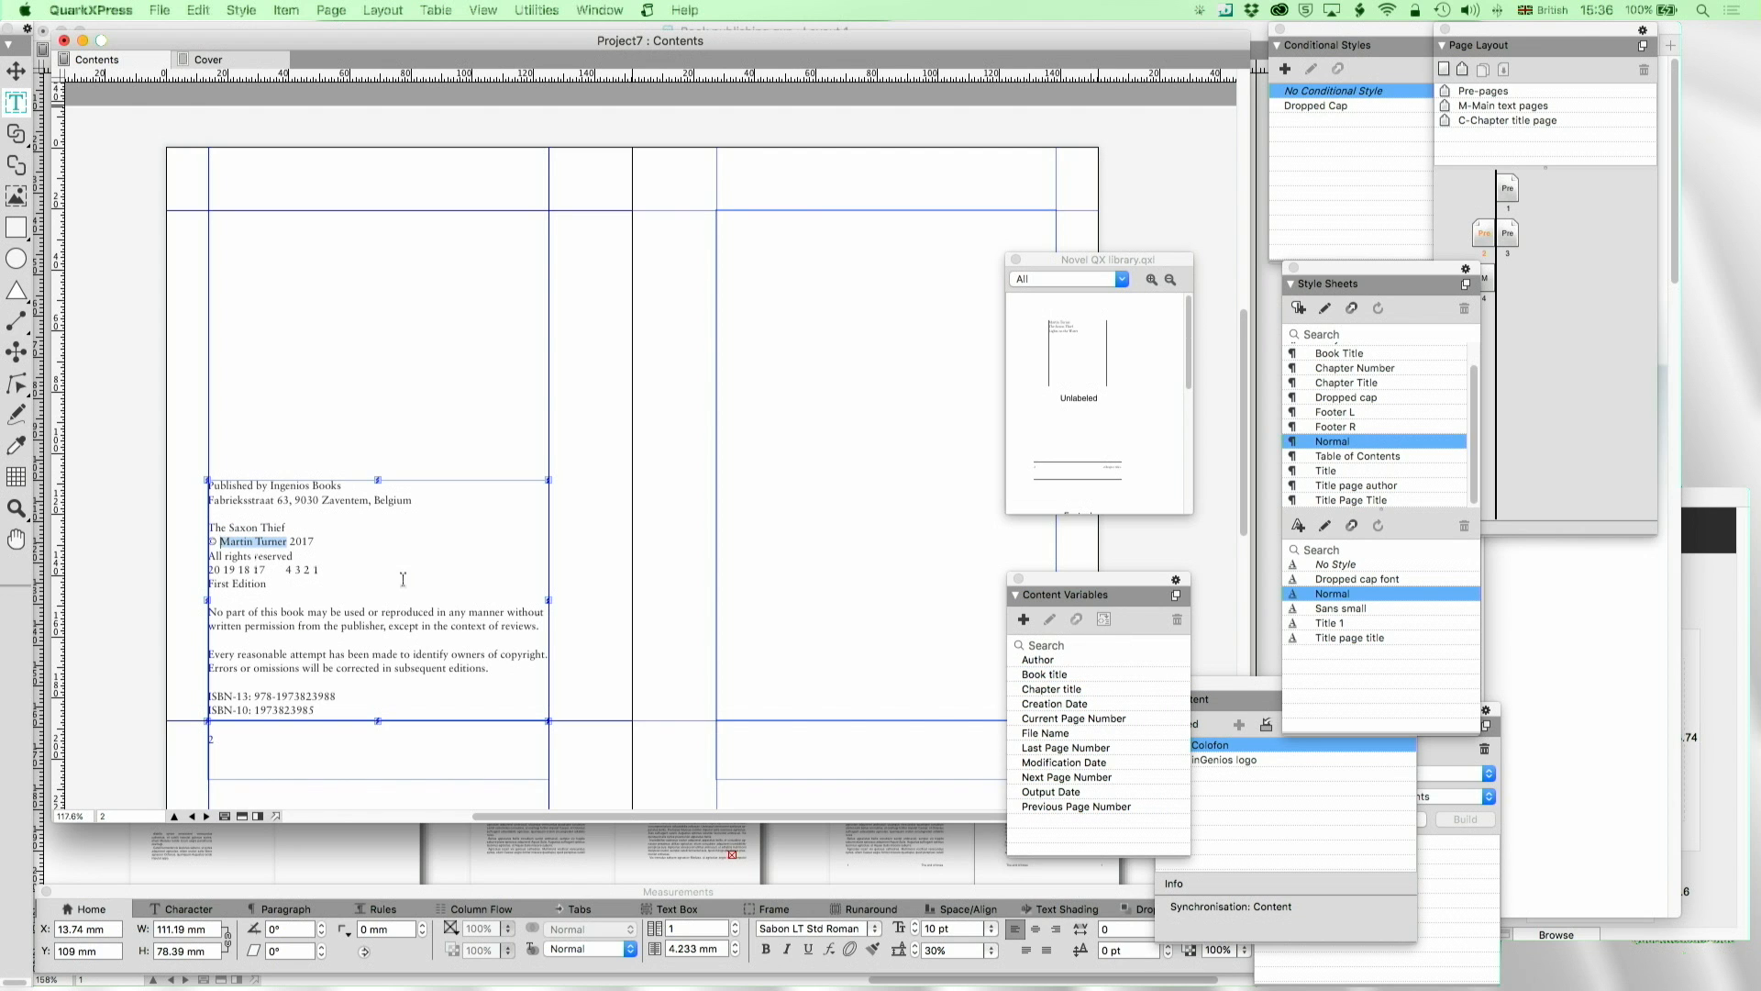
double_click(1037, 660)
Test the Author variable by adding the middle initial M on the title page, checking the imprint, and removing the initial
scroll(601, 433, up, 5)
scroll(642, 367, up, 5)
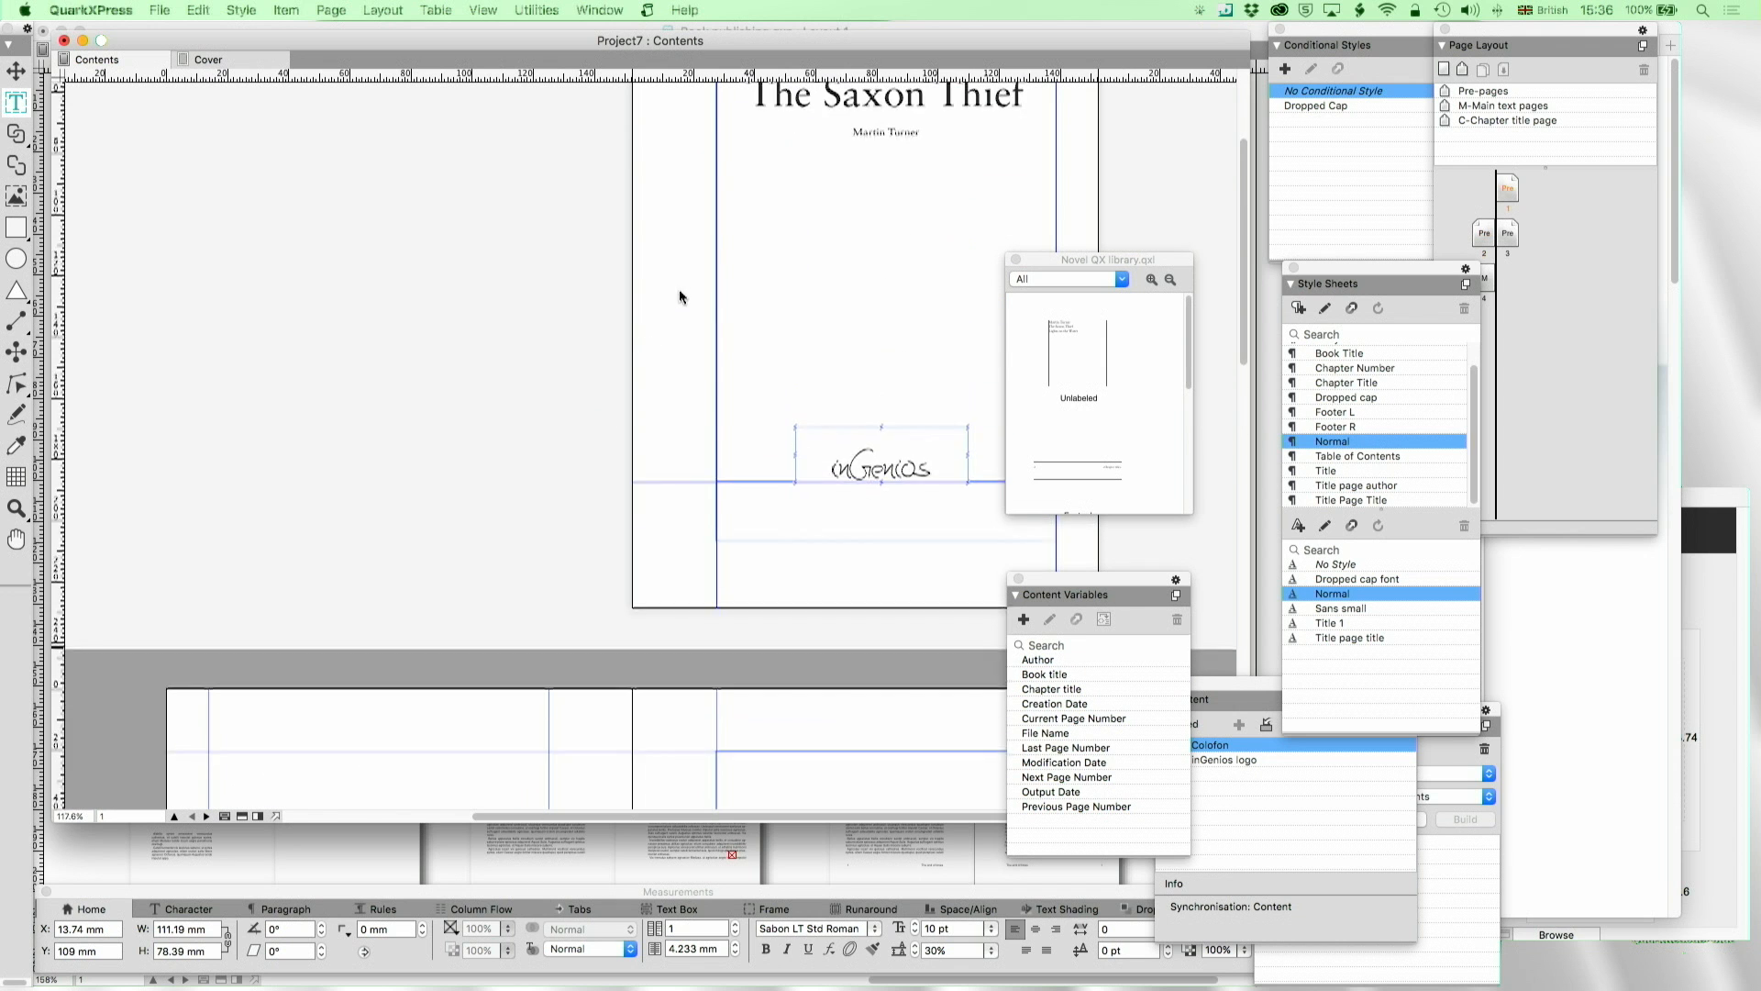
click(903, 296)
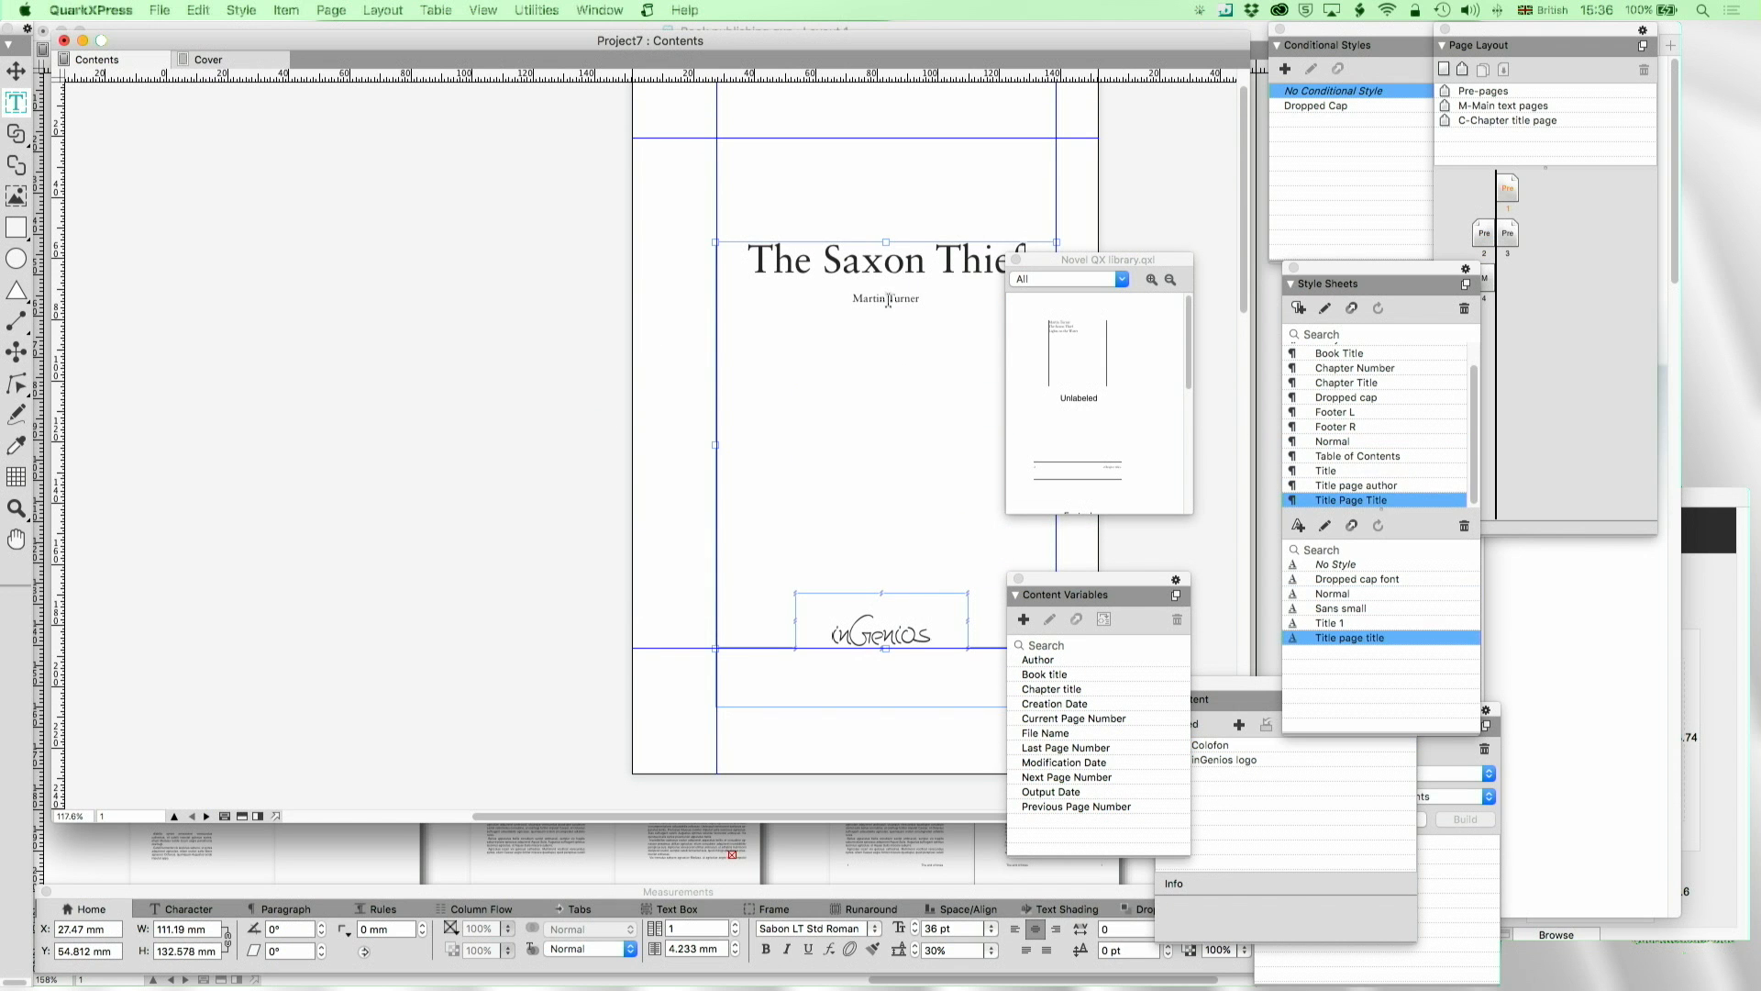
click(899, 305)
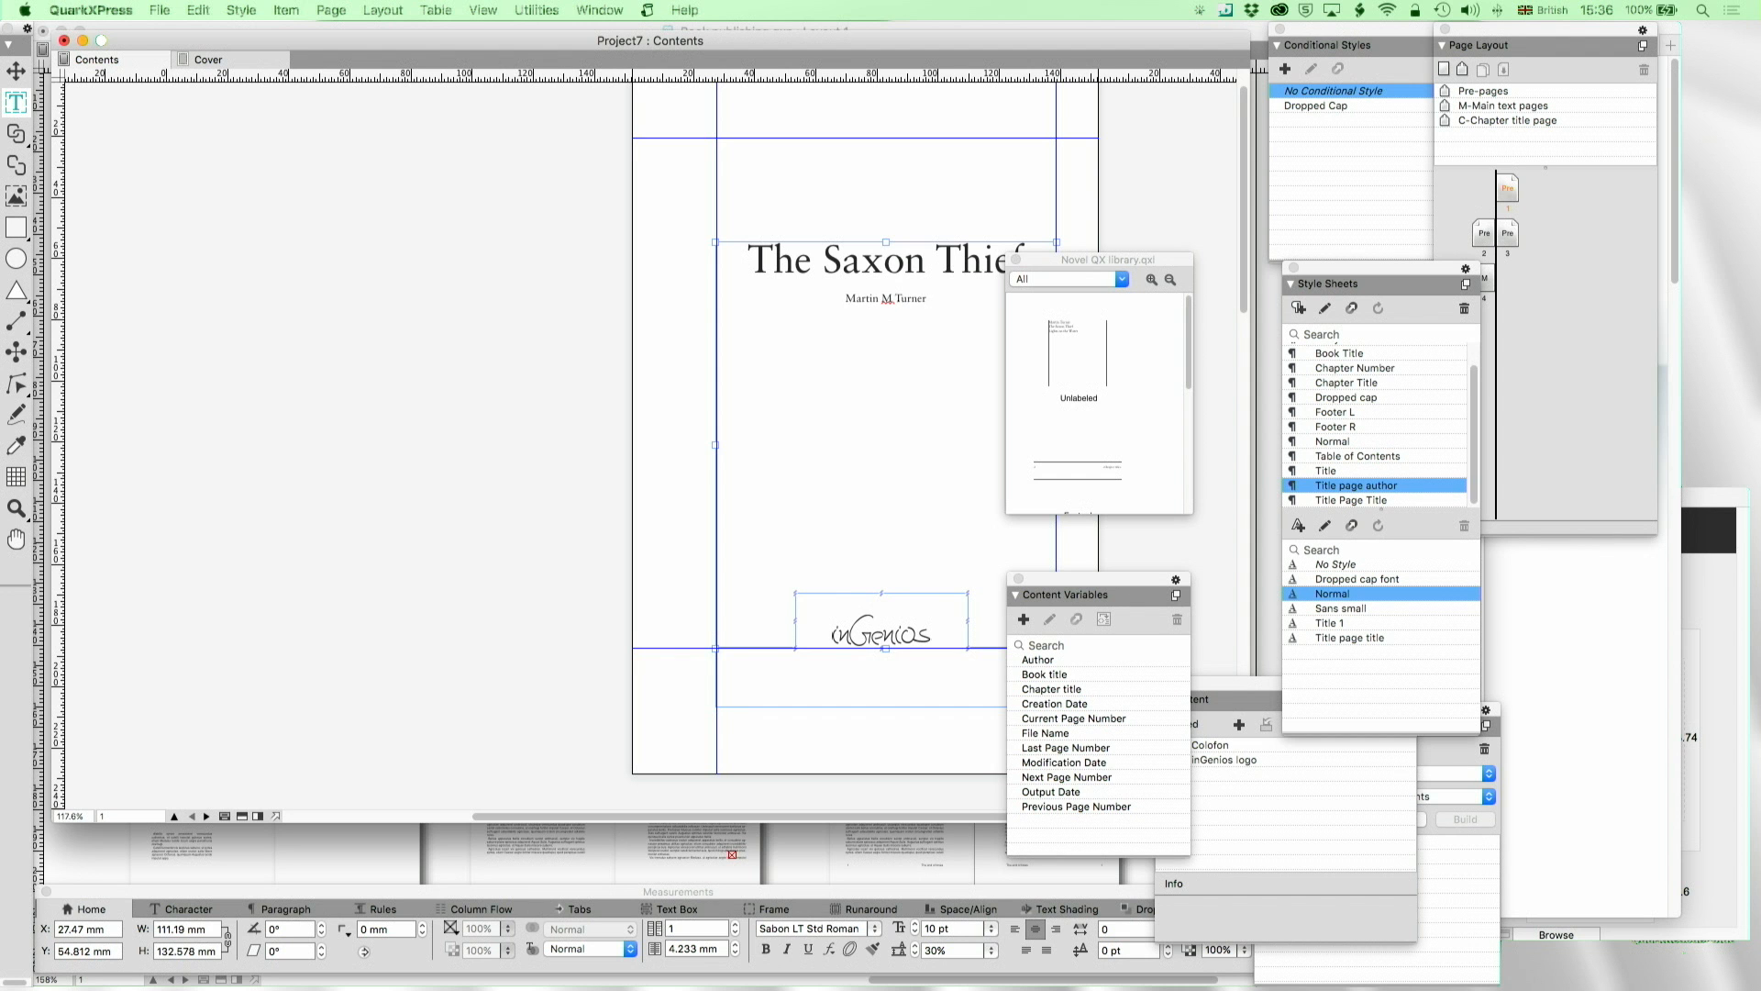
scroll(596, 331, down, 10)
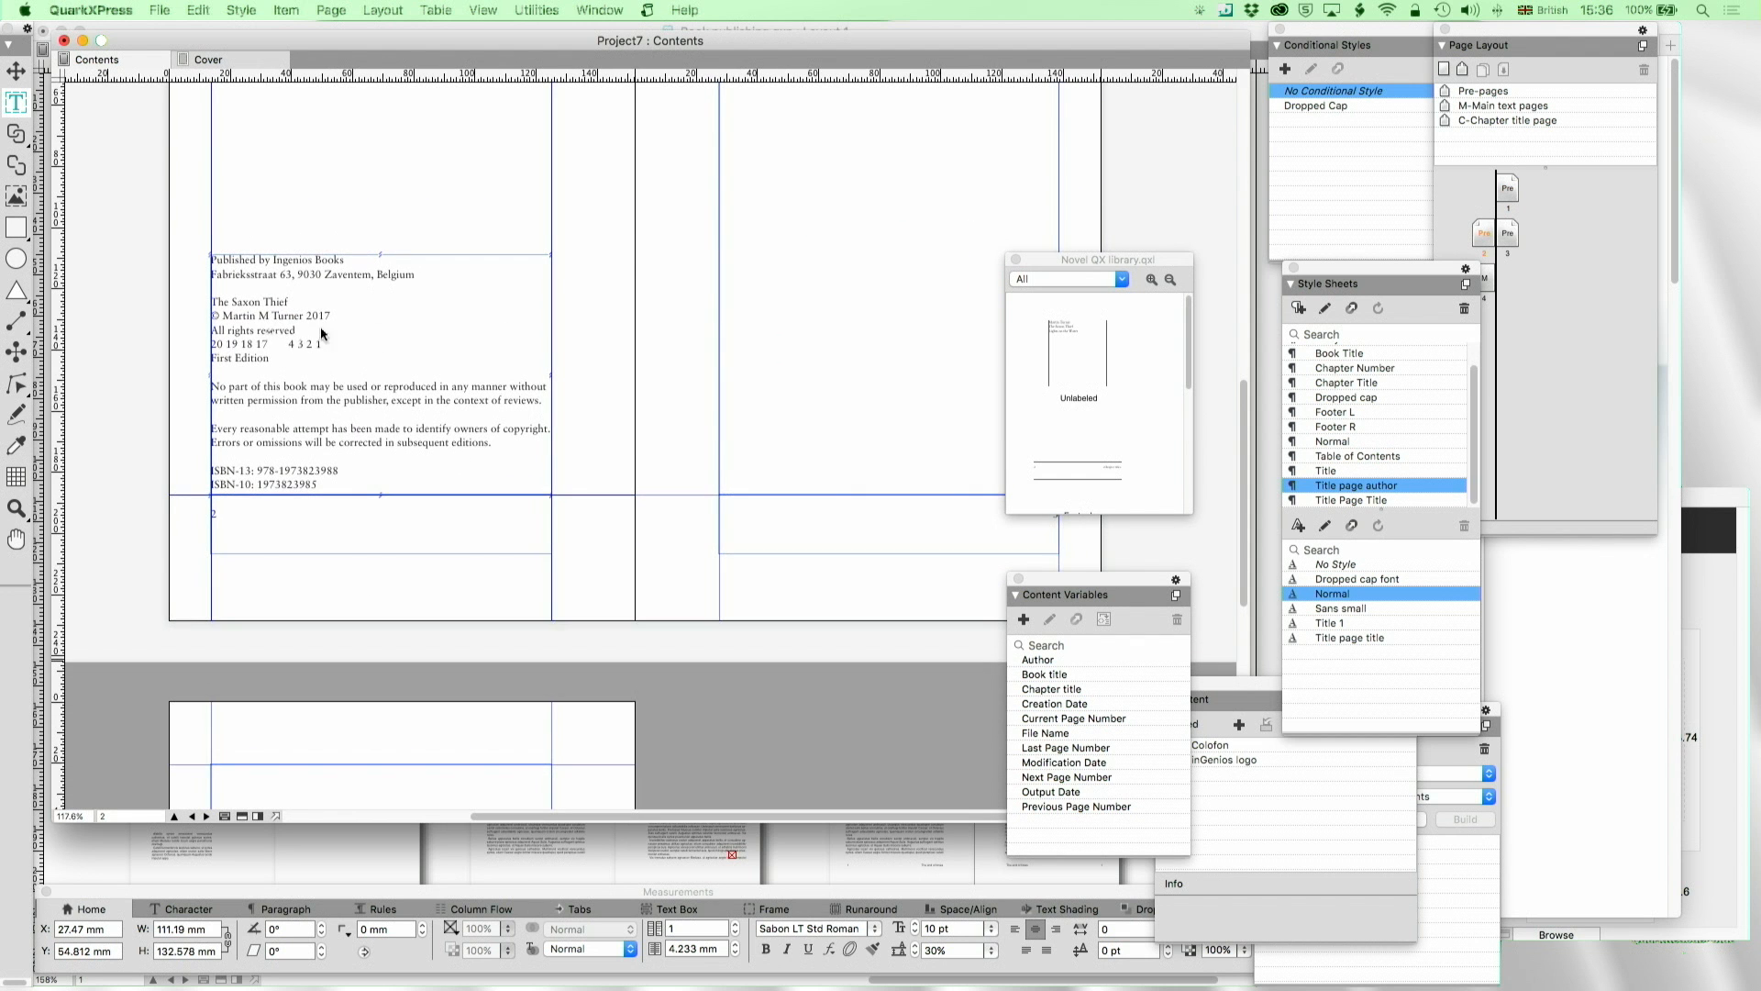
scroll(409, 326, up, 10)
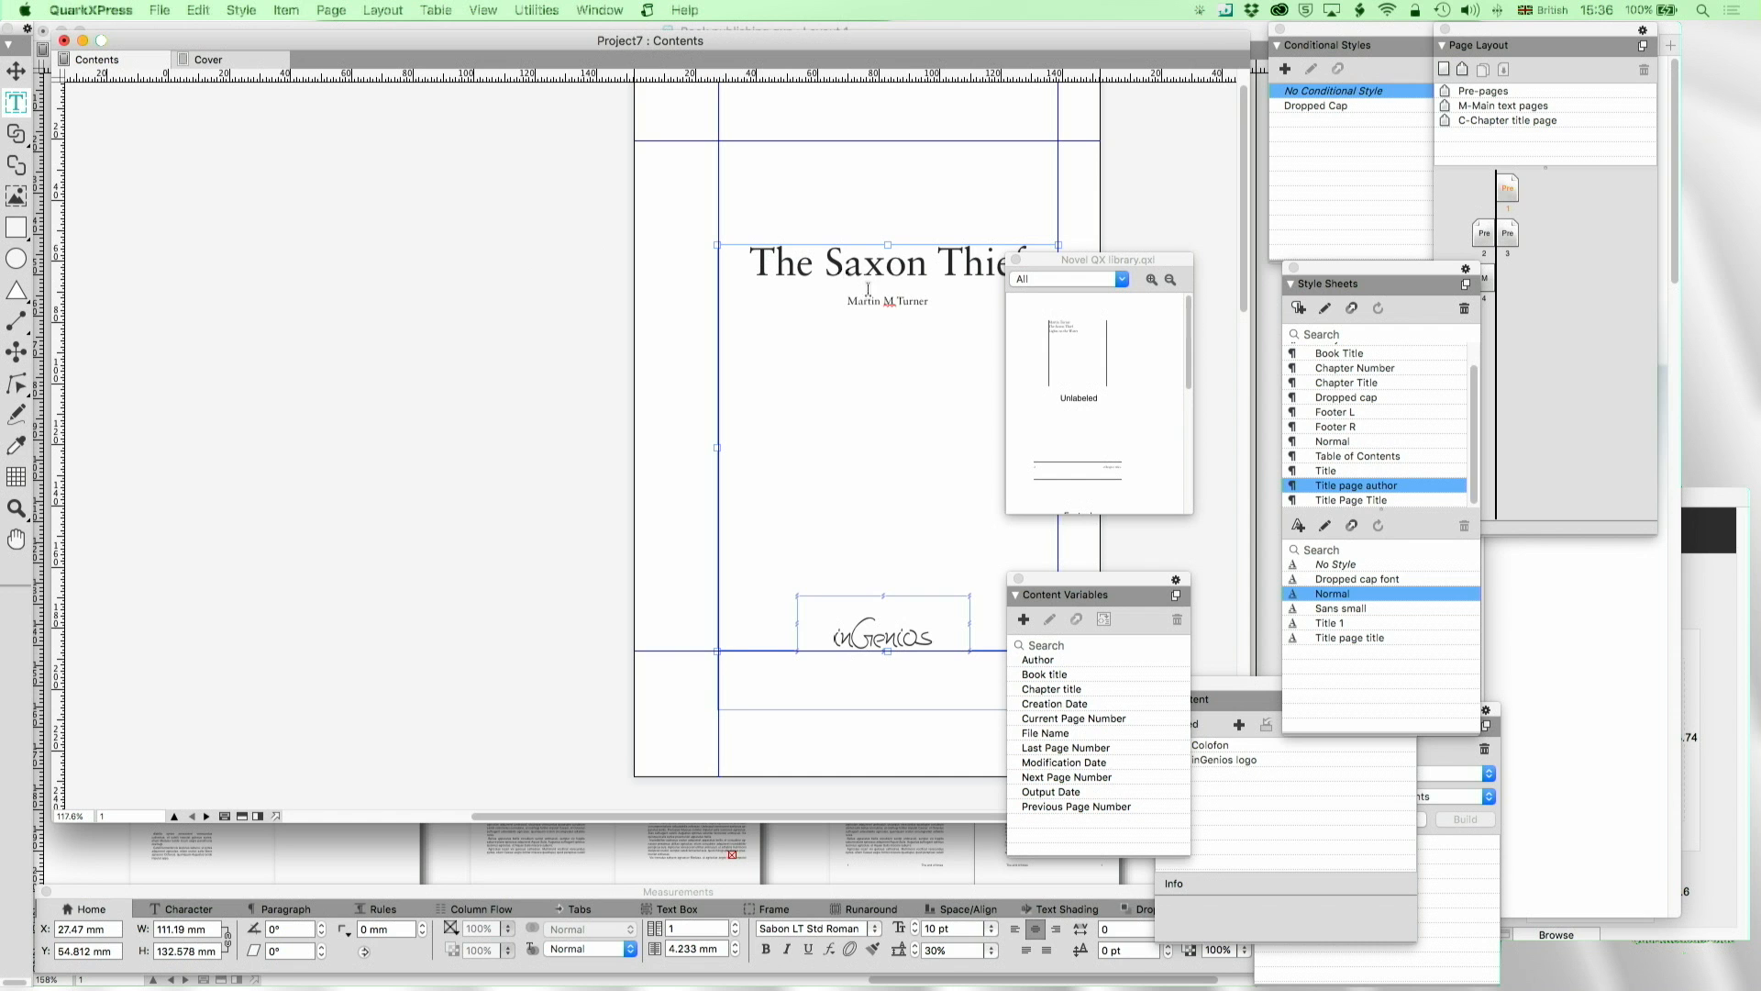
key(BackSpace)
key(BackSpace)
Lower the top edge of page 3's text box to 57 mm and draw a text box about 111 × 15 mm at the top margin above it
scroll(642, 441, down, 5)
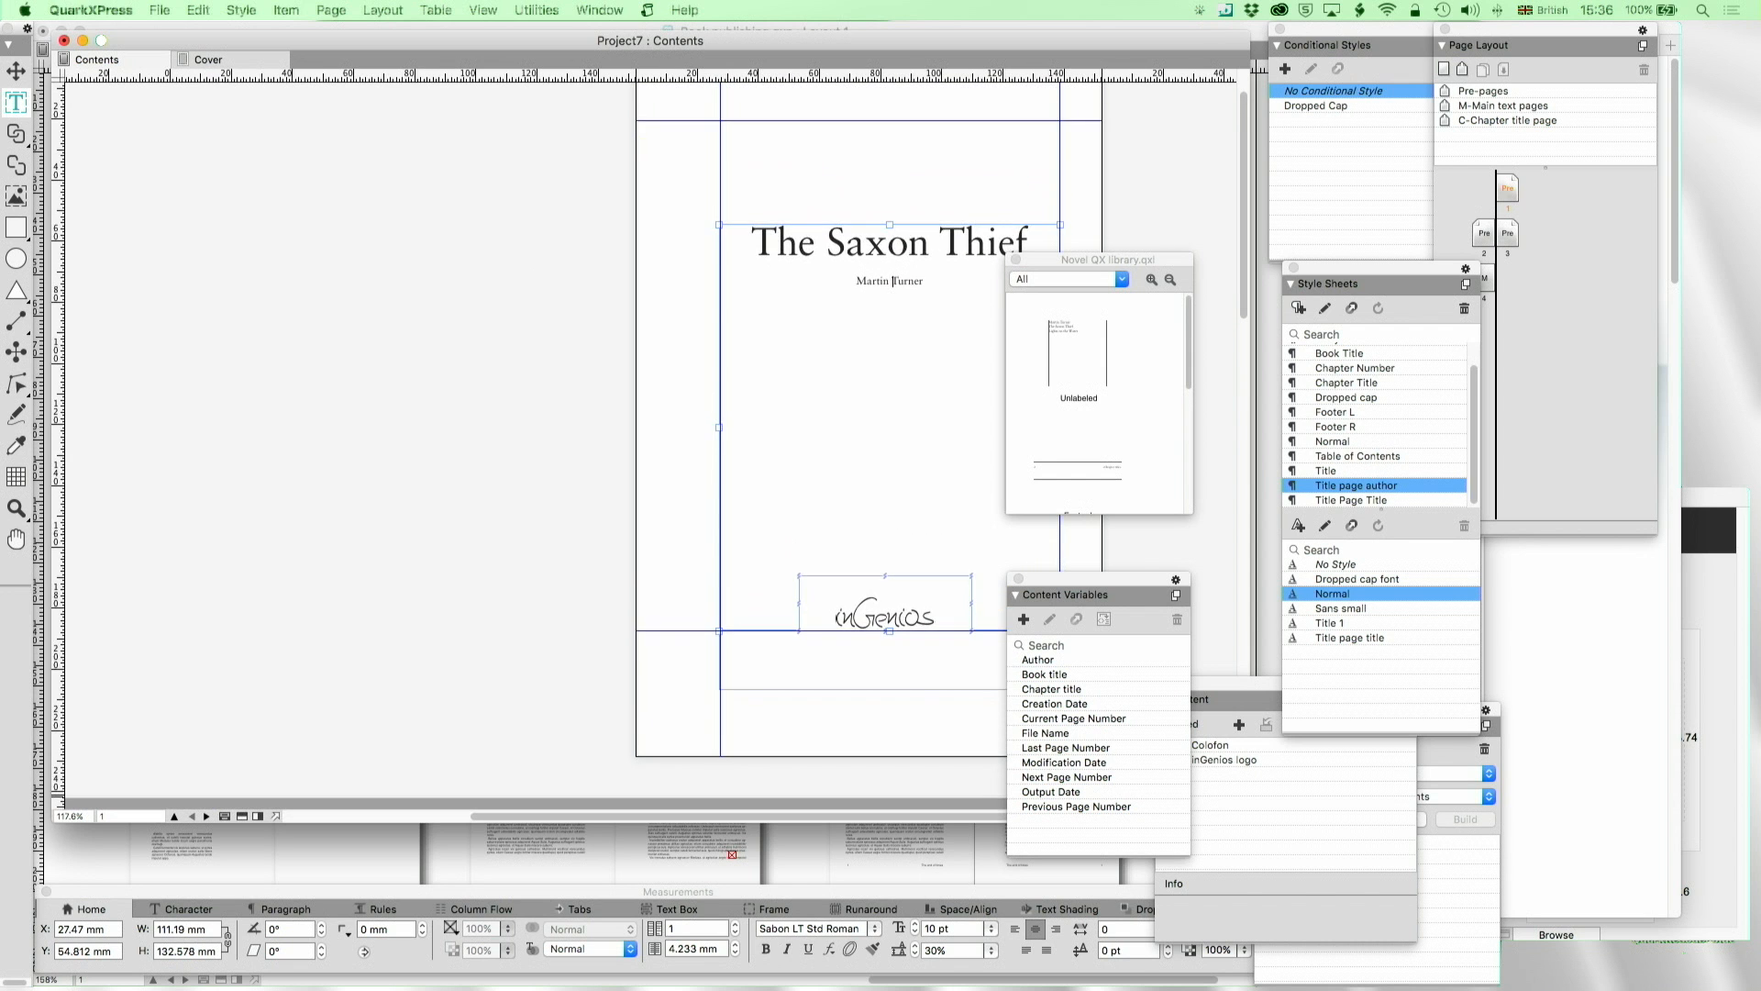
scroll(642, 440, down, 10)
scroll(642, 440, right, 2)
click(15, 70)
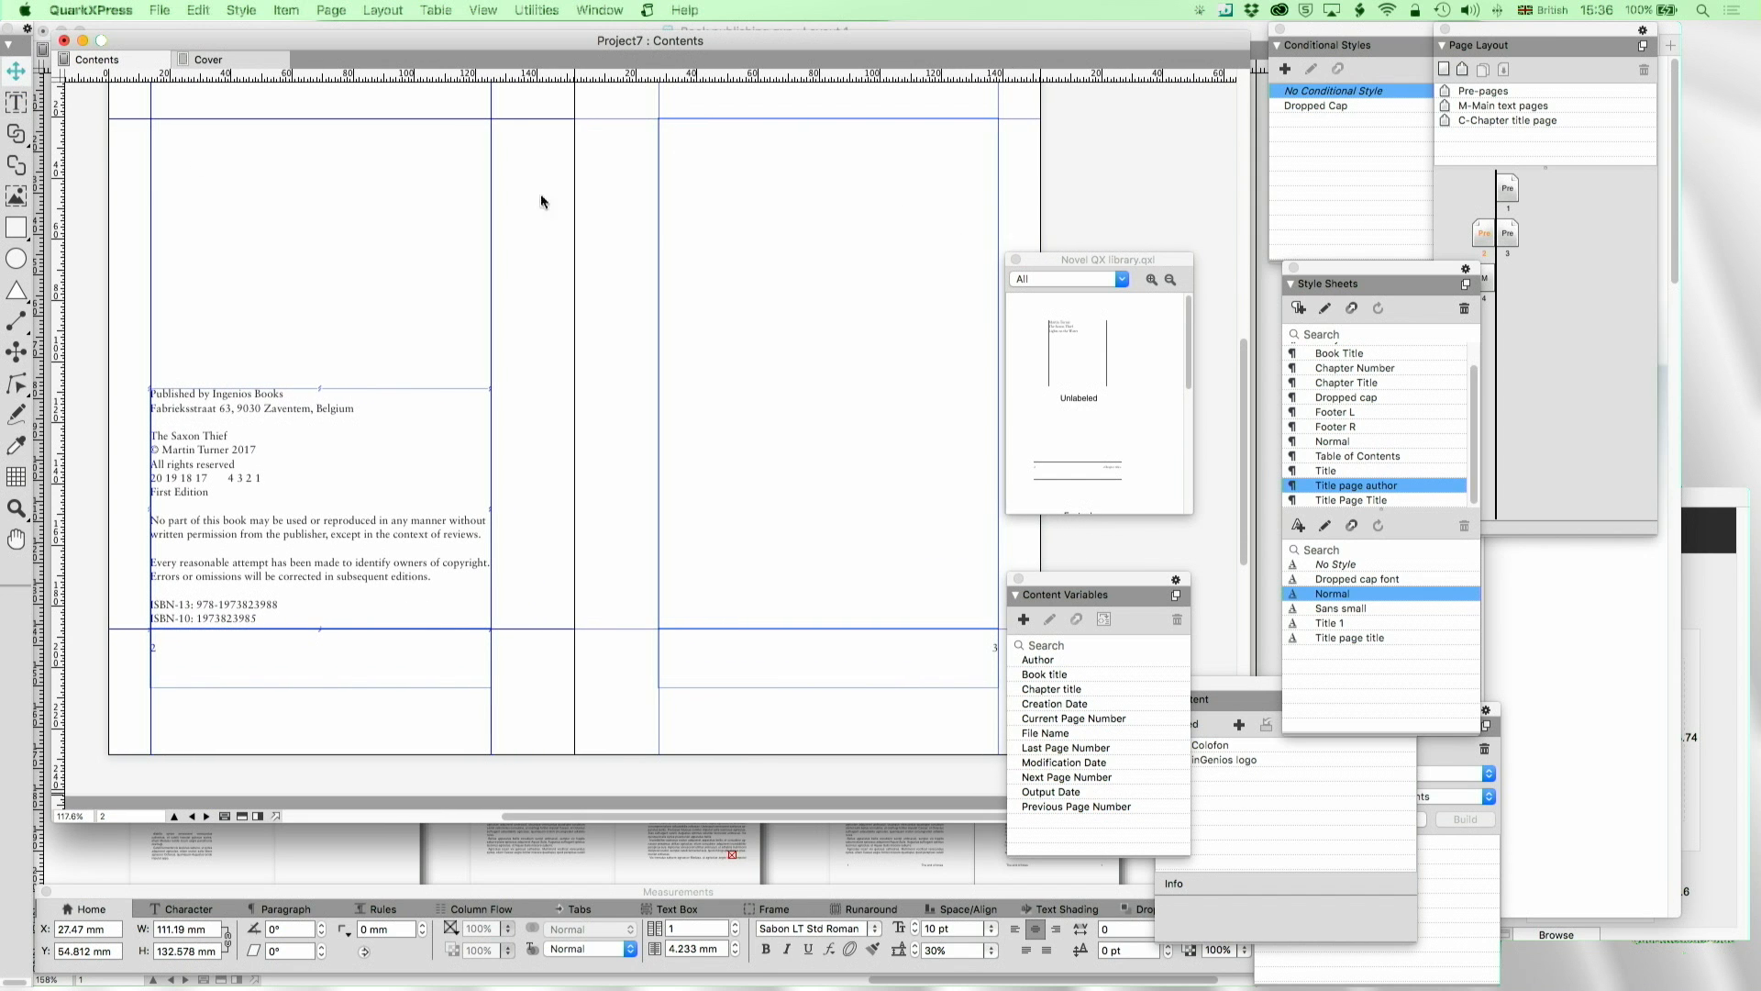
click(724, 242)
drag(829, 118, 828, 228)
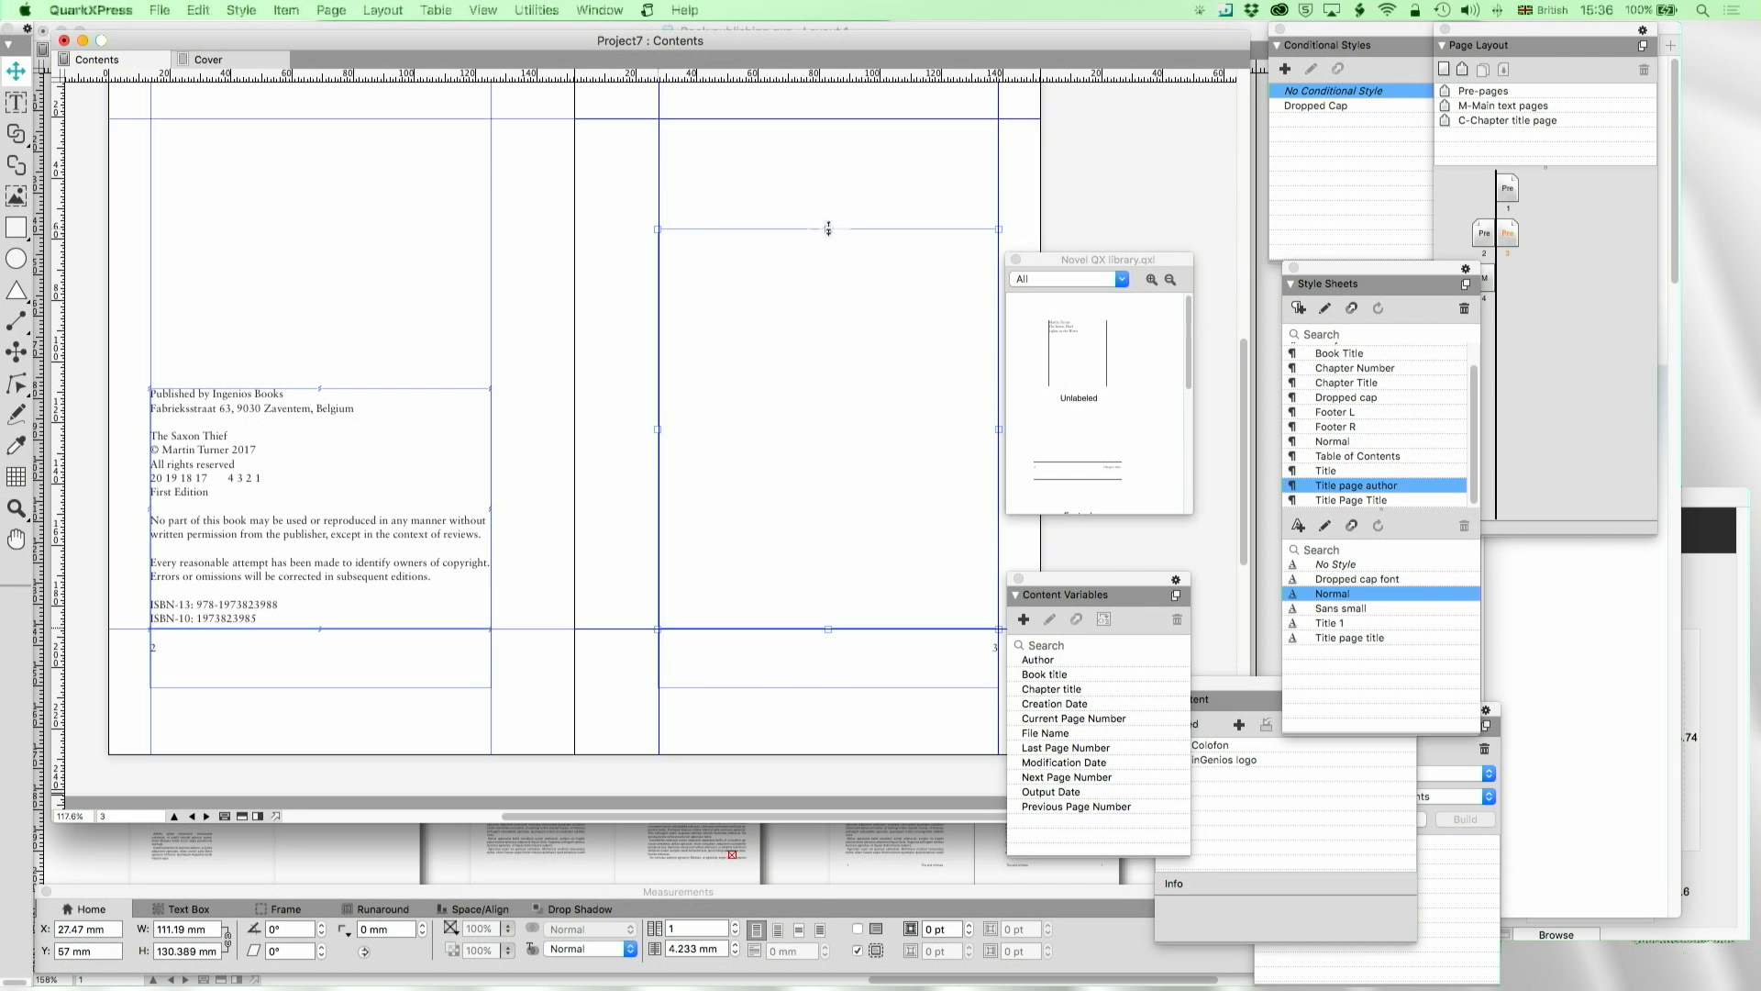
click(16, 102)
mouse_move(662, 119)
mouse_down()
mouse_move(999, 184)
mouse_move(999, 166)
mouse_up()
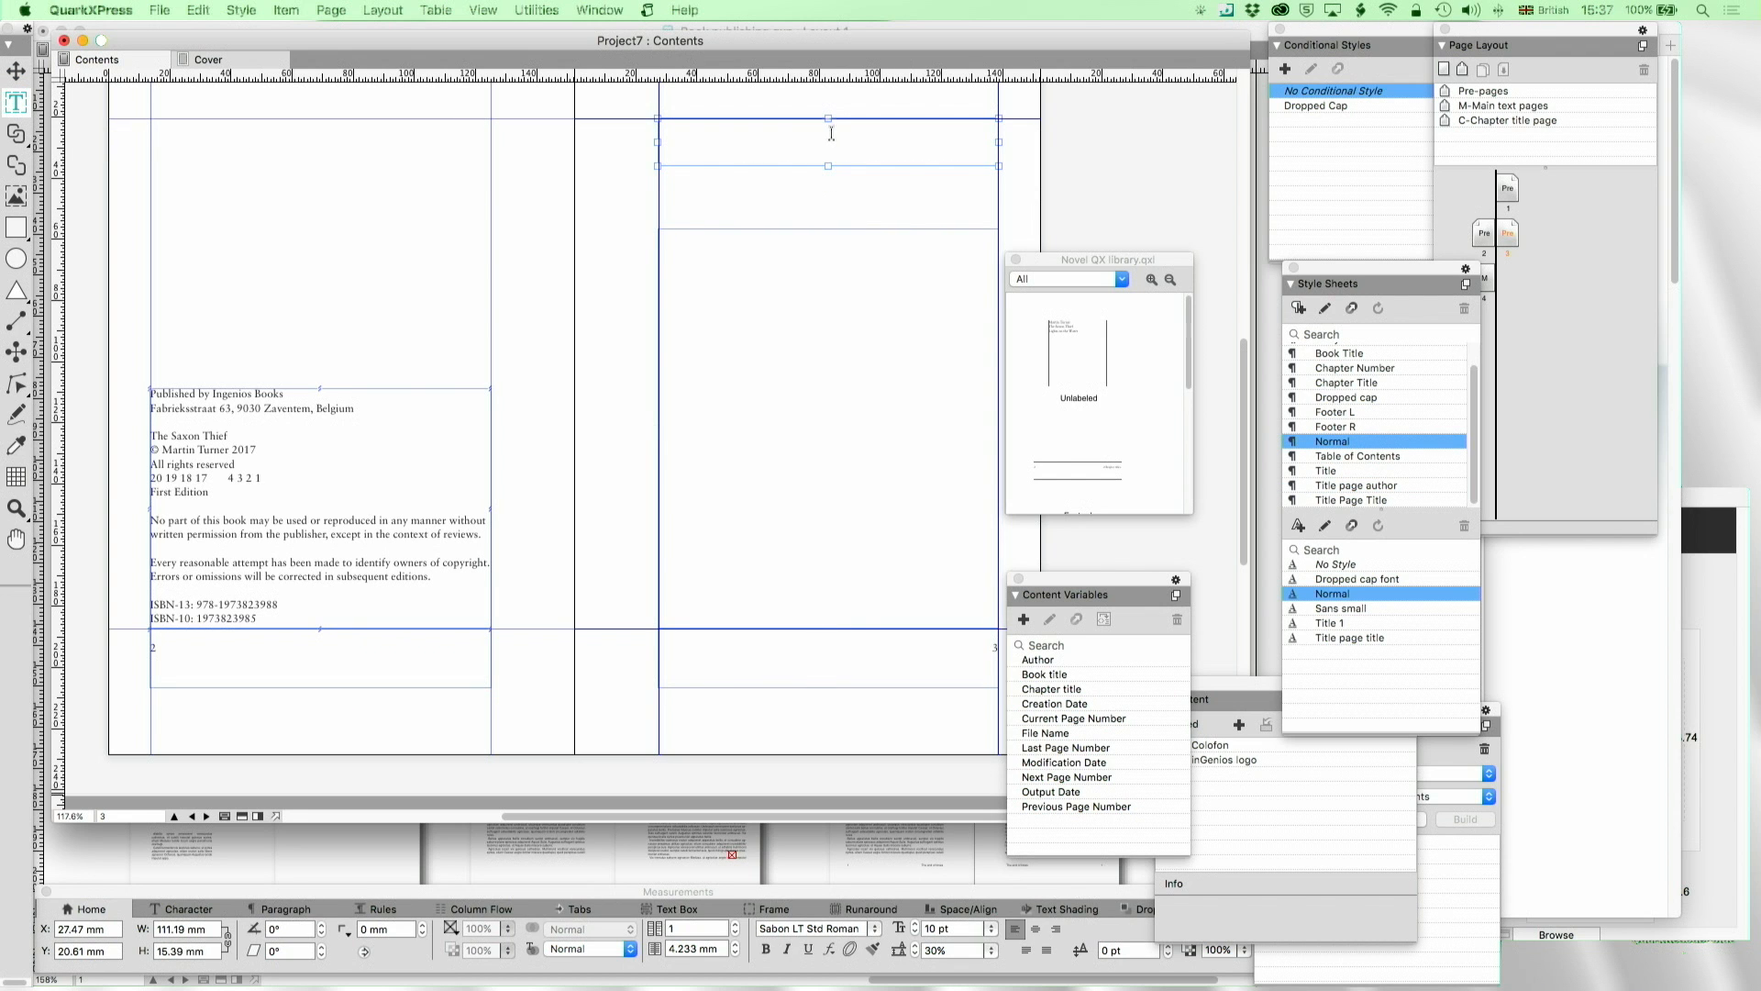
Enter the heading Contents in page 3's upper text box and enlarge it to 24 pt
key(super+a)
key(super+shift+period)
key(super+shift+period)
key(super+shift+period)
key(super+shift+period)
Import The Saxon Thief.xtg into page 4's text box with Convert Quotes and Interpret XPress Tags enabled
scroll(797, 360, down, 10)
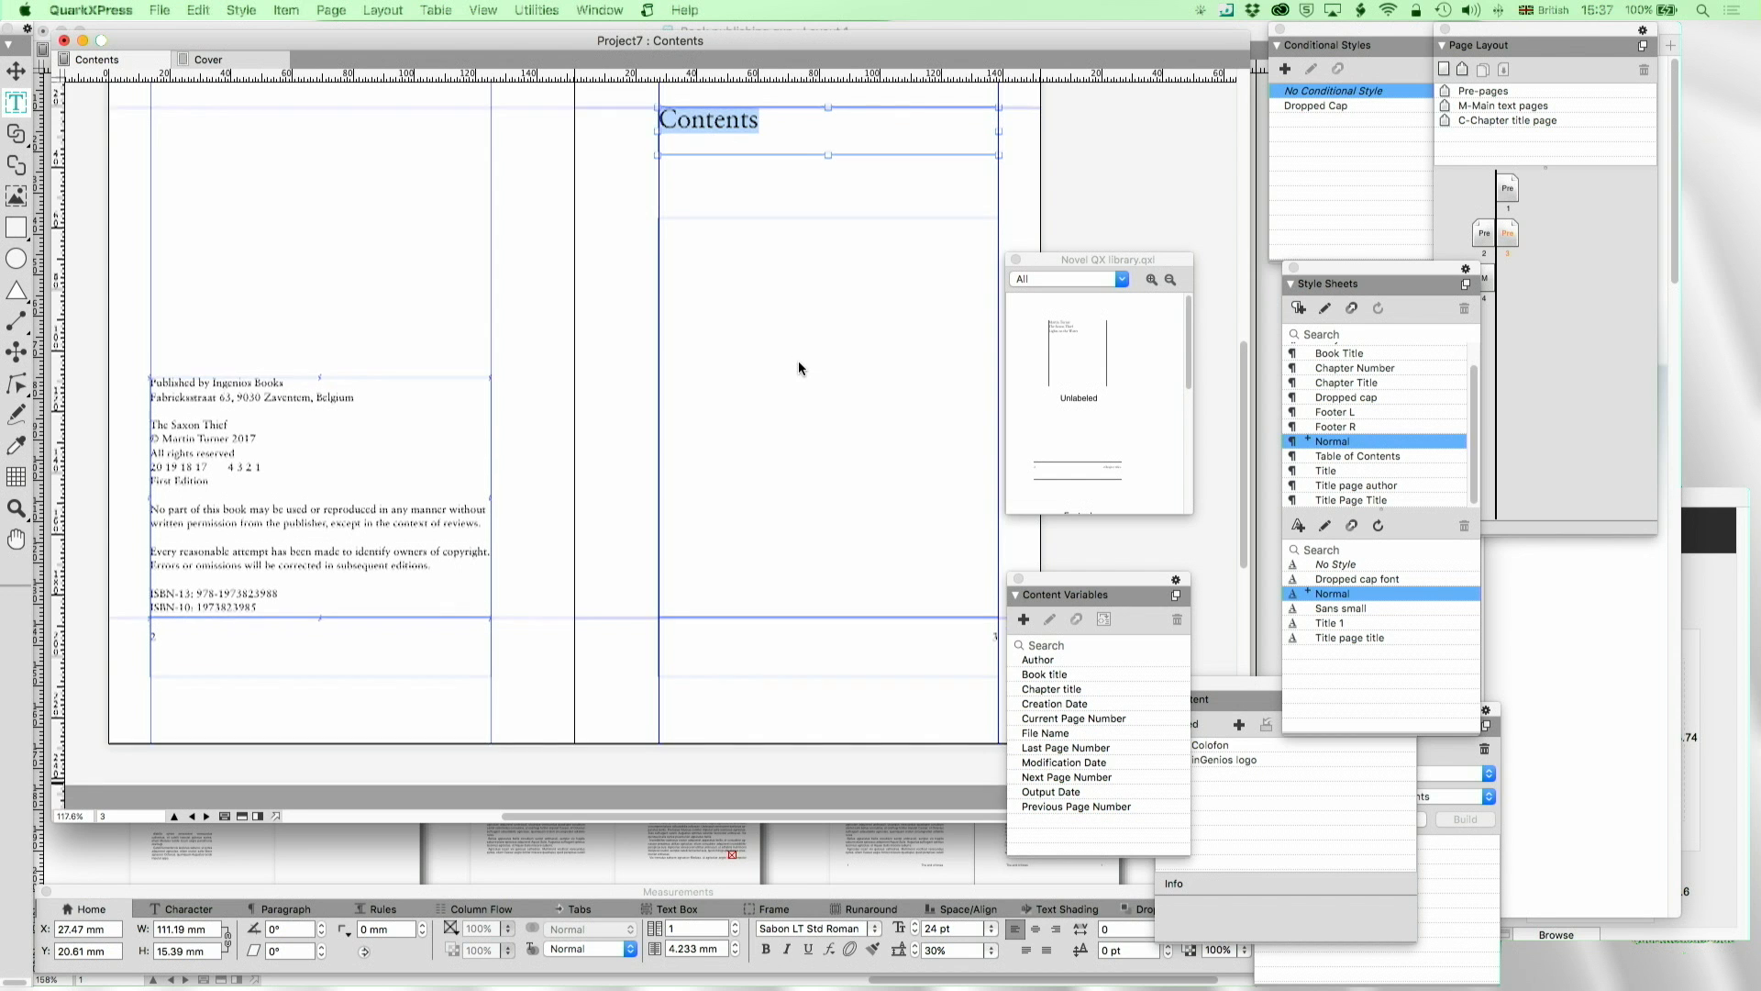
scroll(798, 368, up, 3)
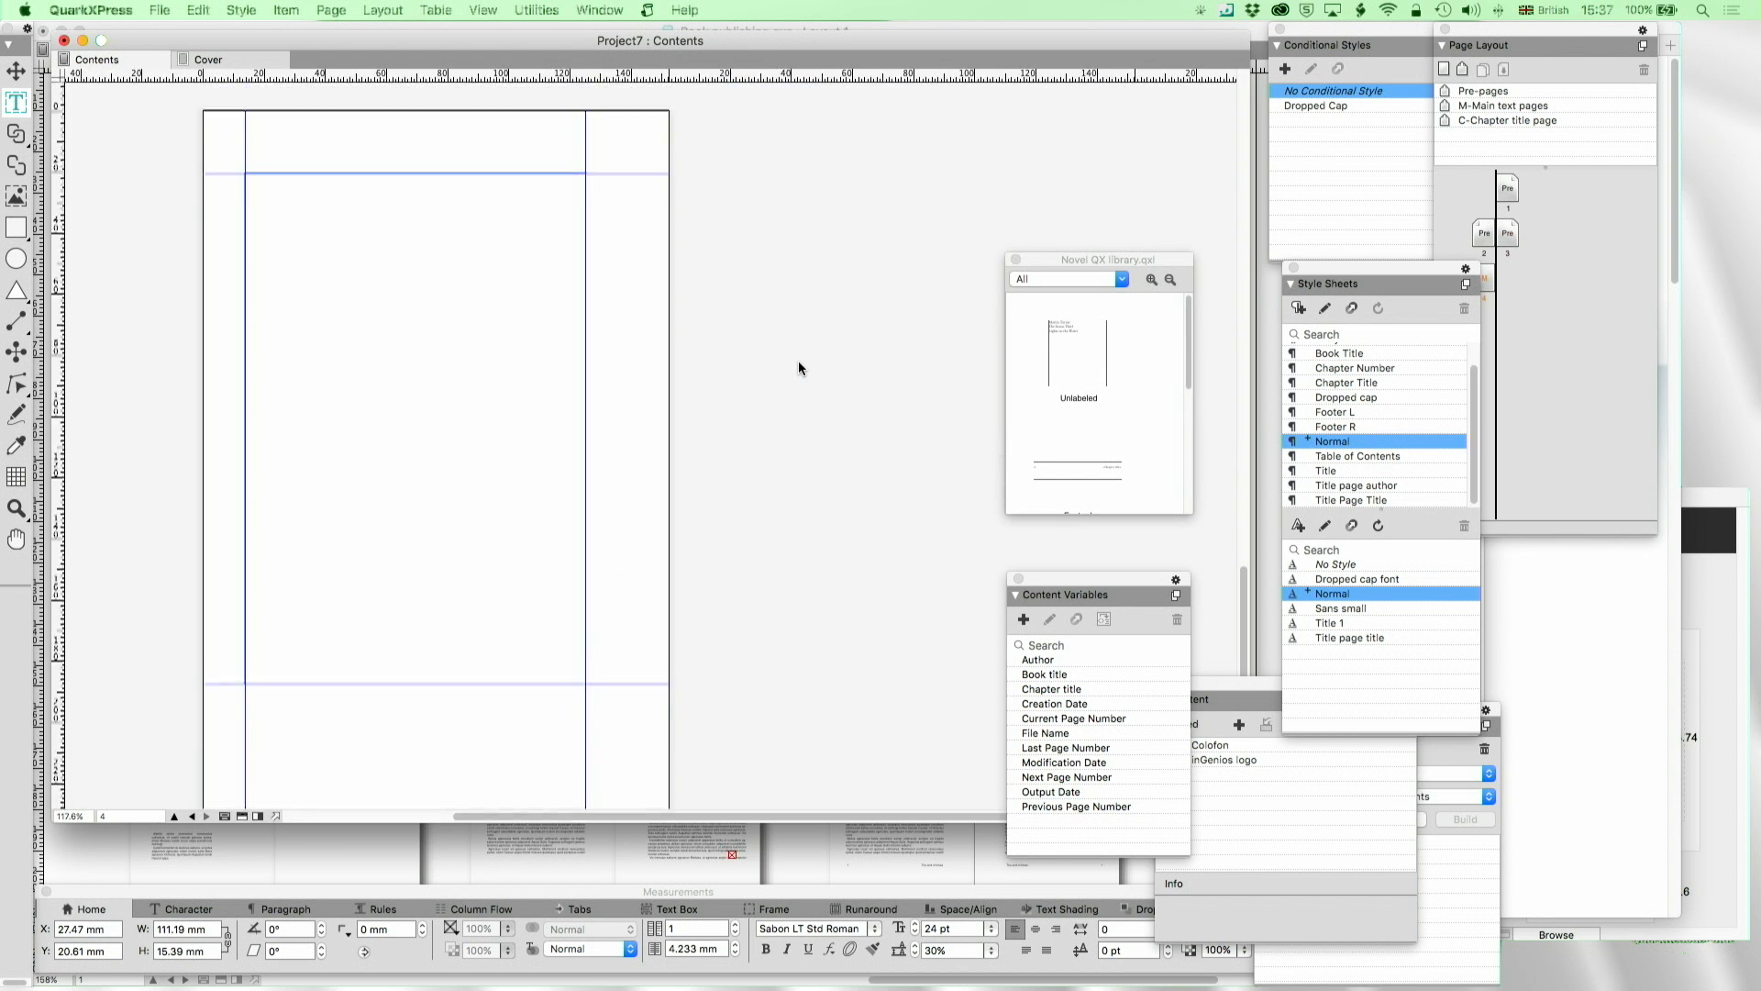
click(299, 287)
key(super+e)
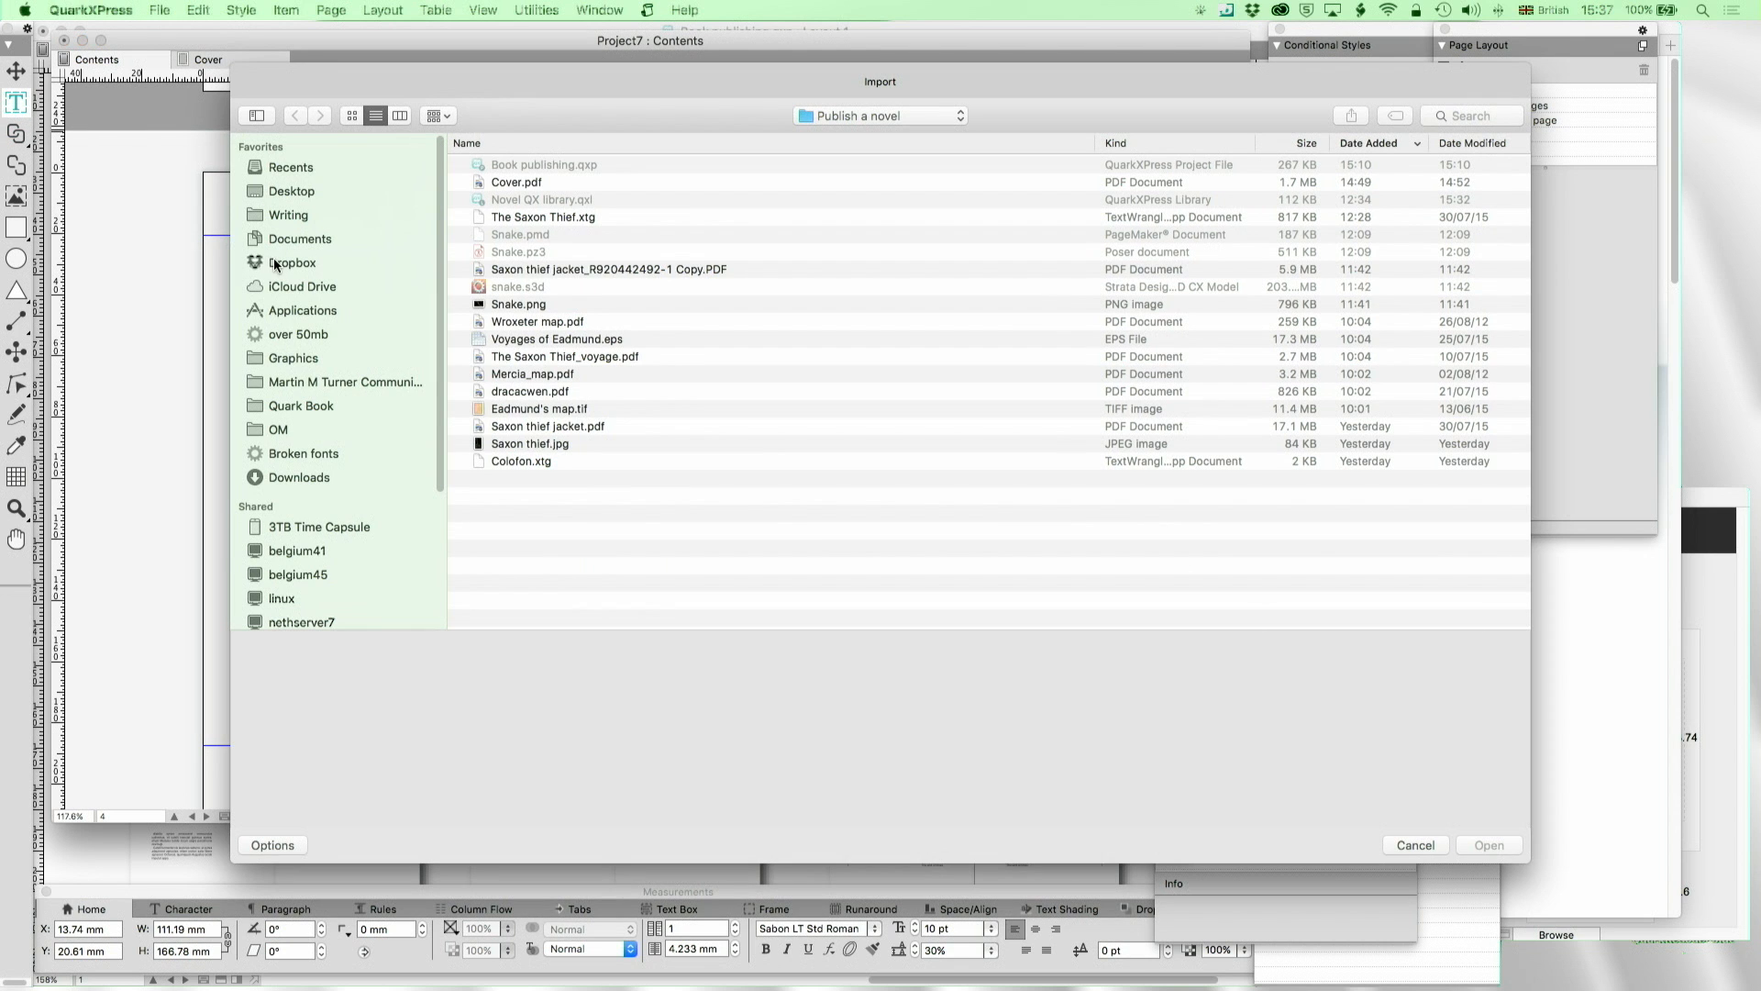
click(521, 219)
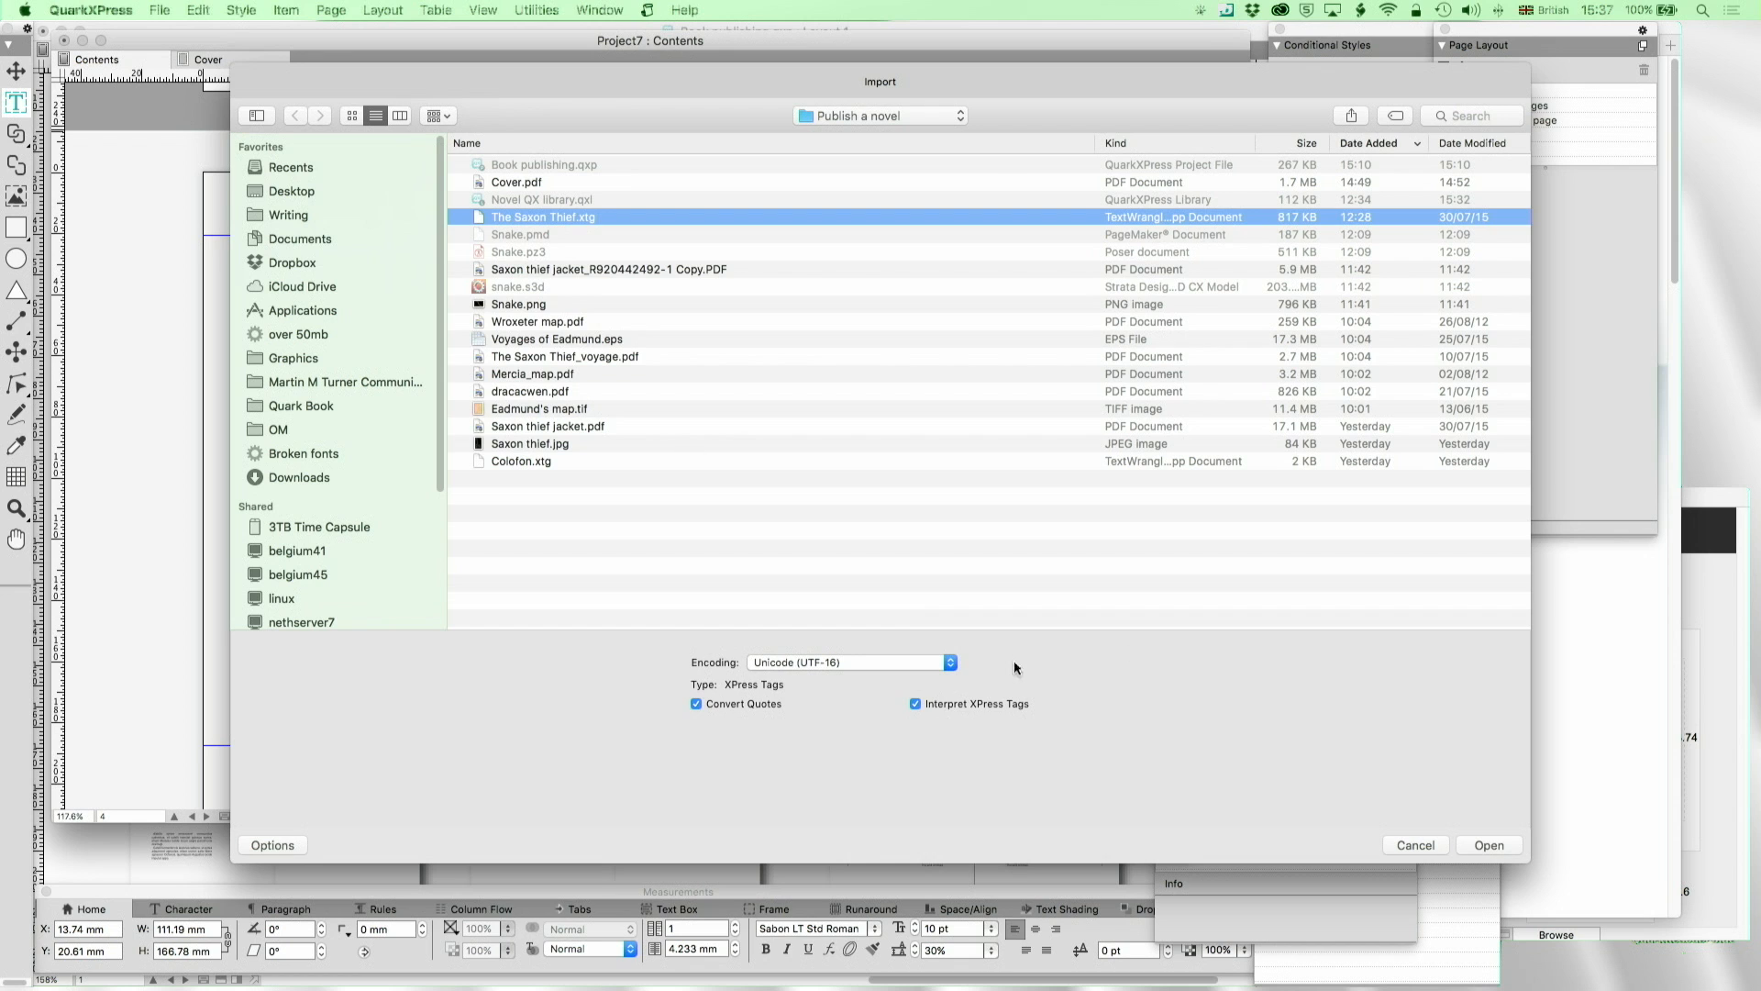
click(1490, 844)
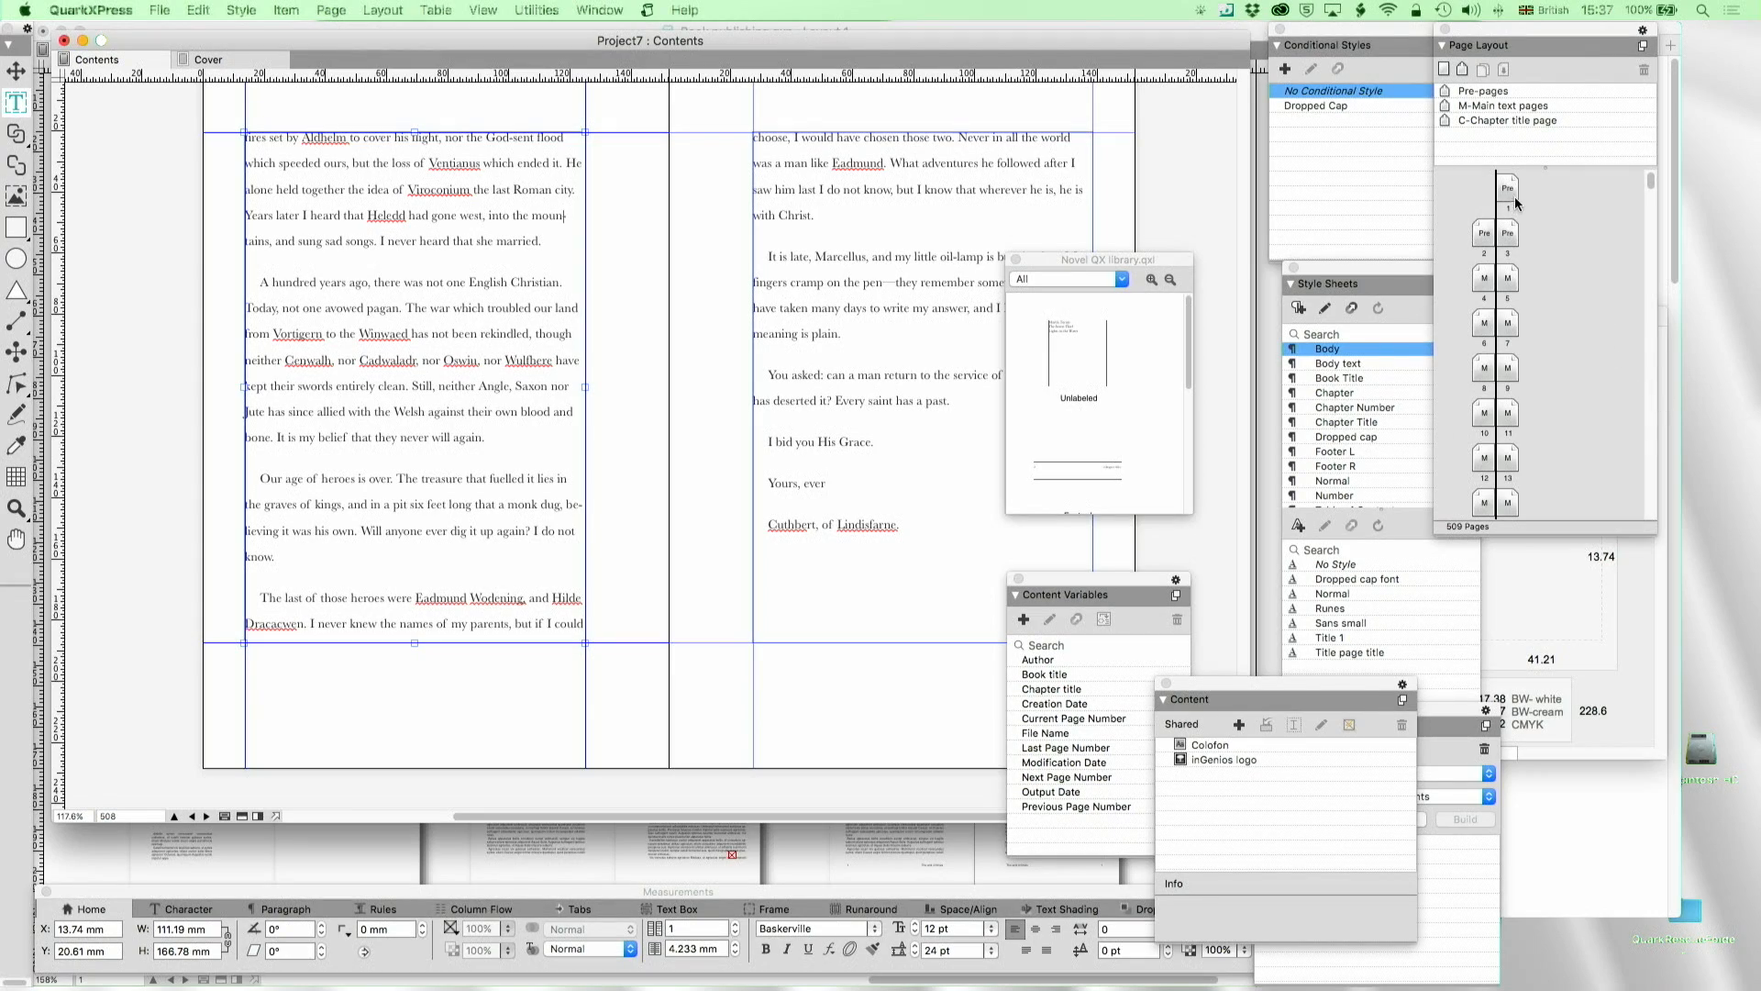
Return to page 4 and delete the Body paragraph style sheet, replacing it with Body text wherever used
double_click(1487, 275)
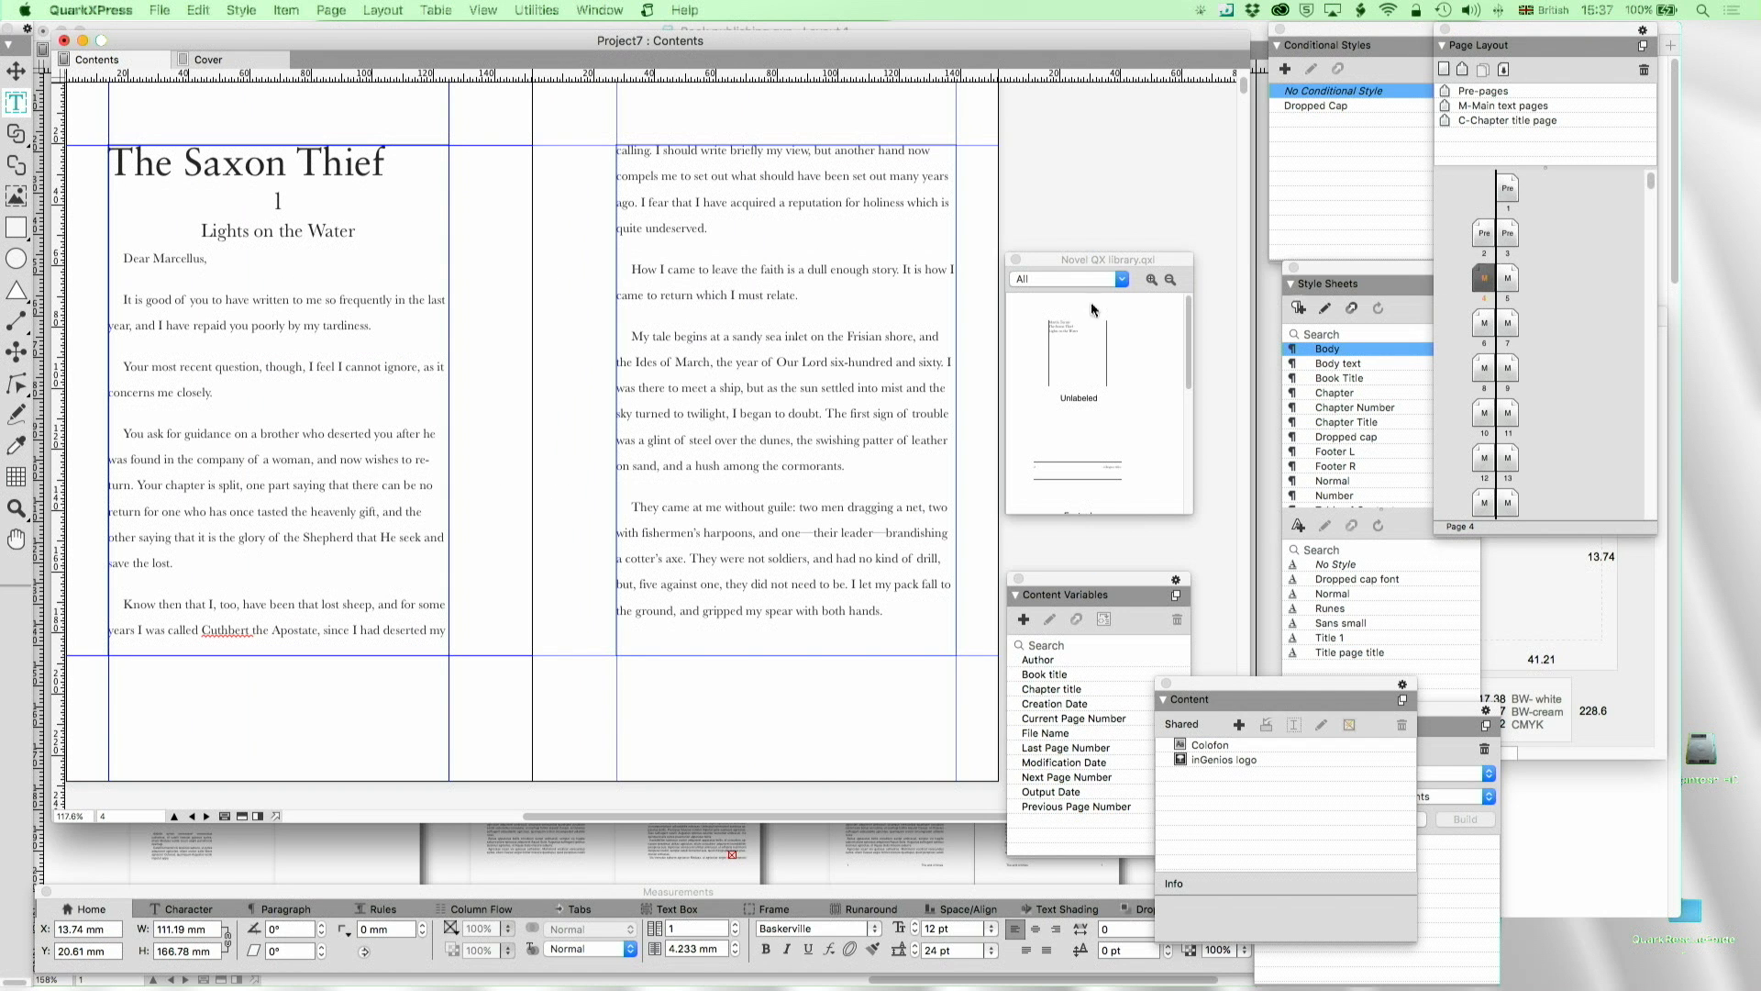
click(292, 304)
drag(1378, 271, 1273, 261)
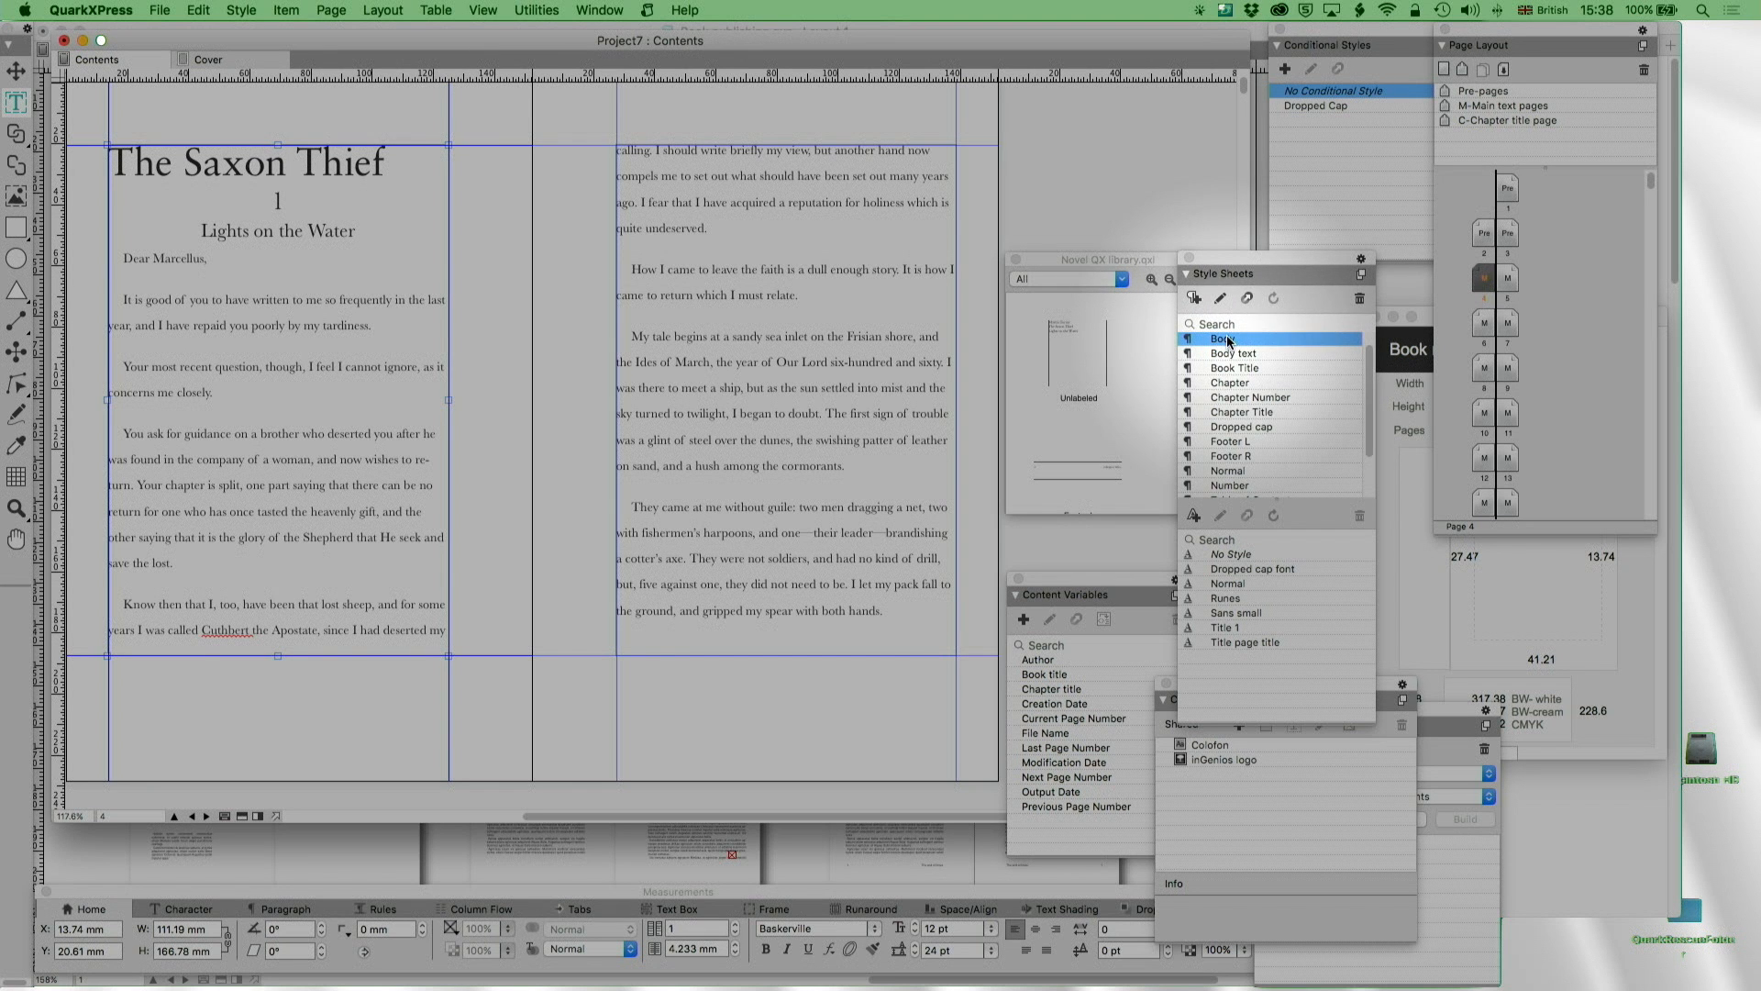
click(1359, 298)
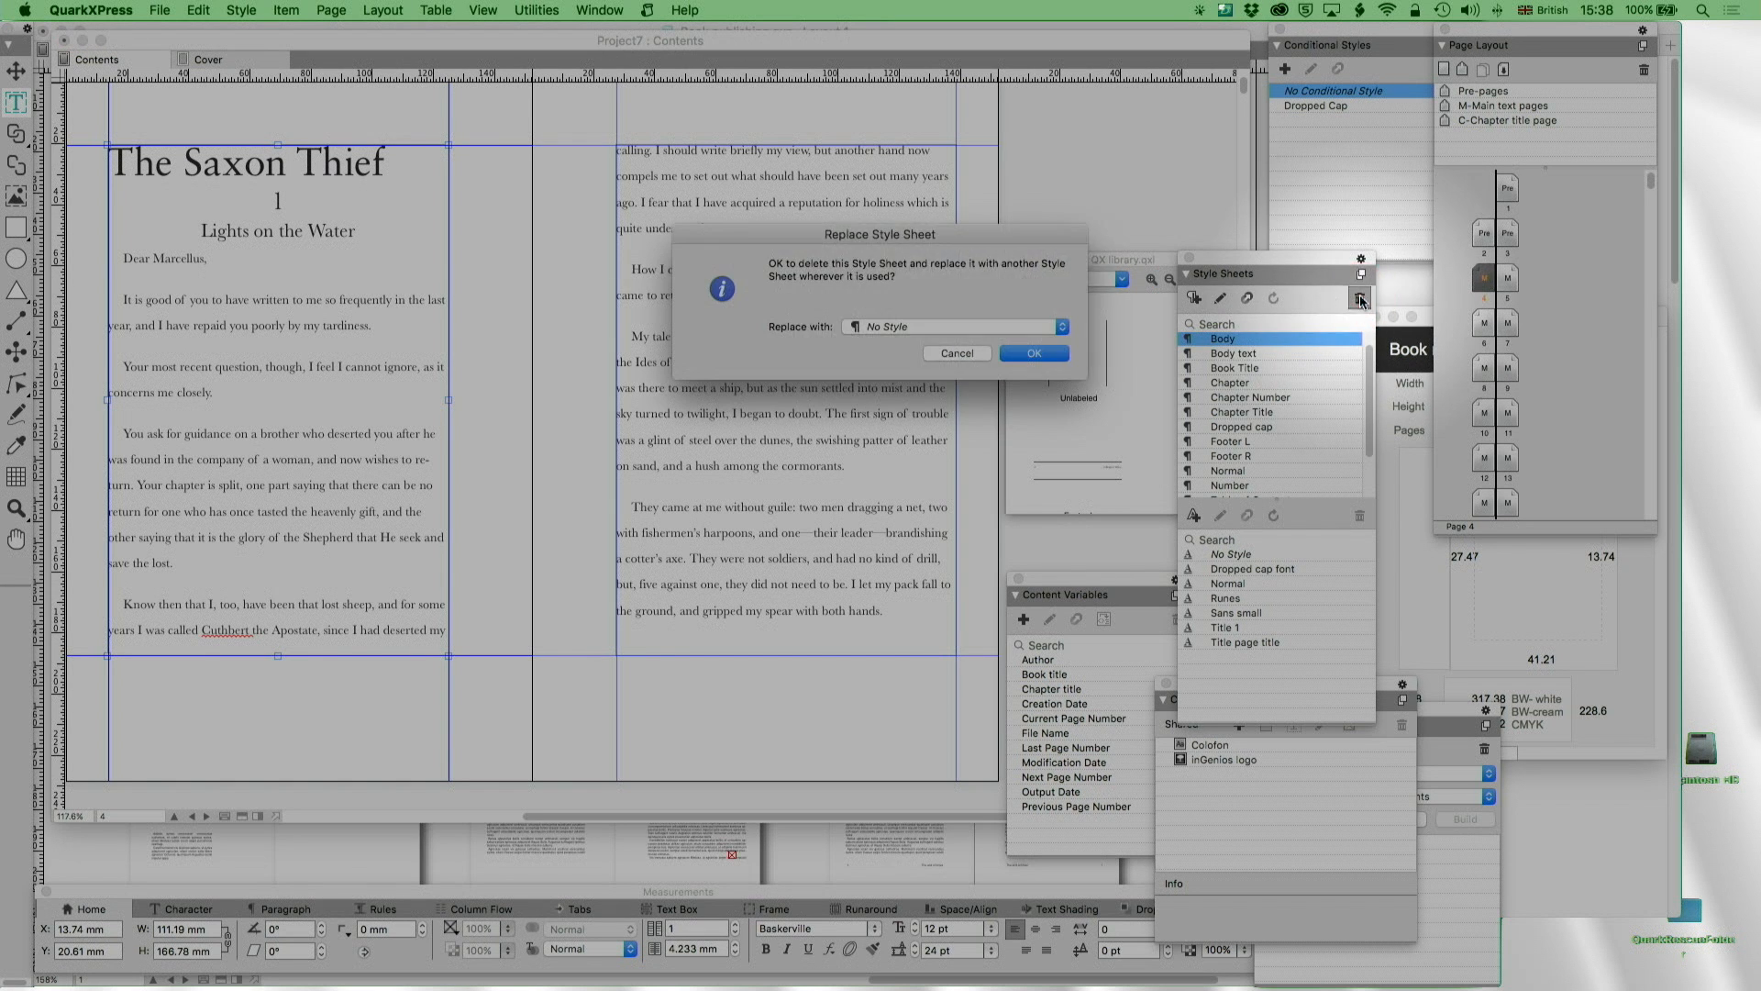
click(871, 325)
click(973, 355)
click(1029, 356)
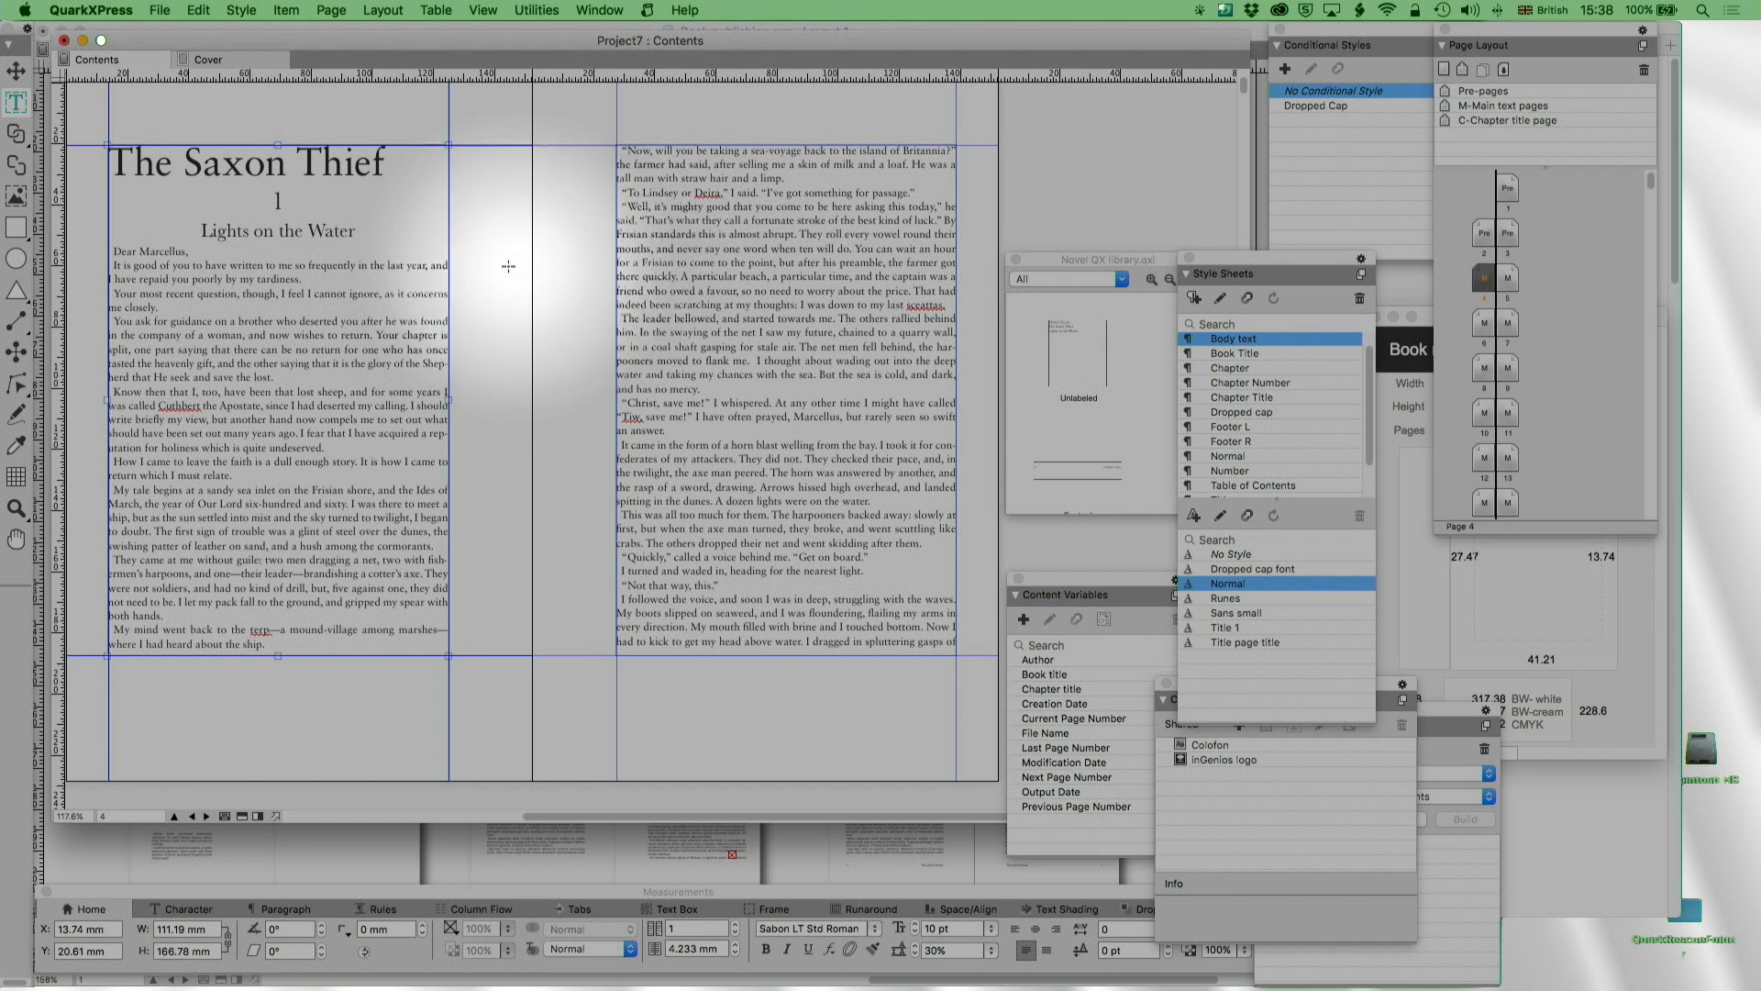
Remove the book title line The Saxon Thief above the first chapter's number on page 4
drag(393, 165, 99, 147)
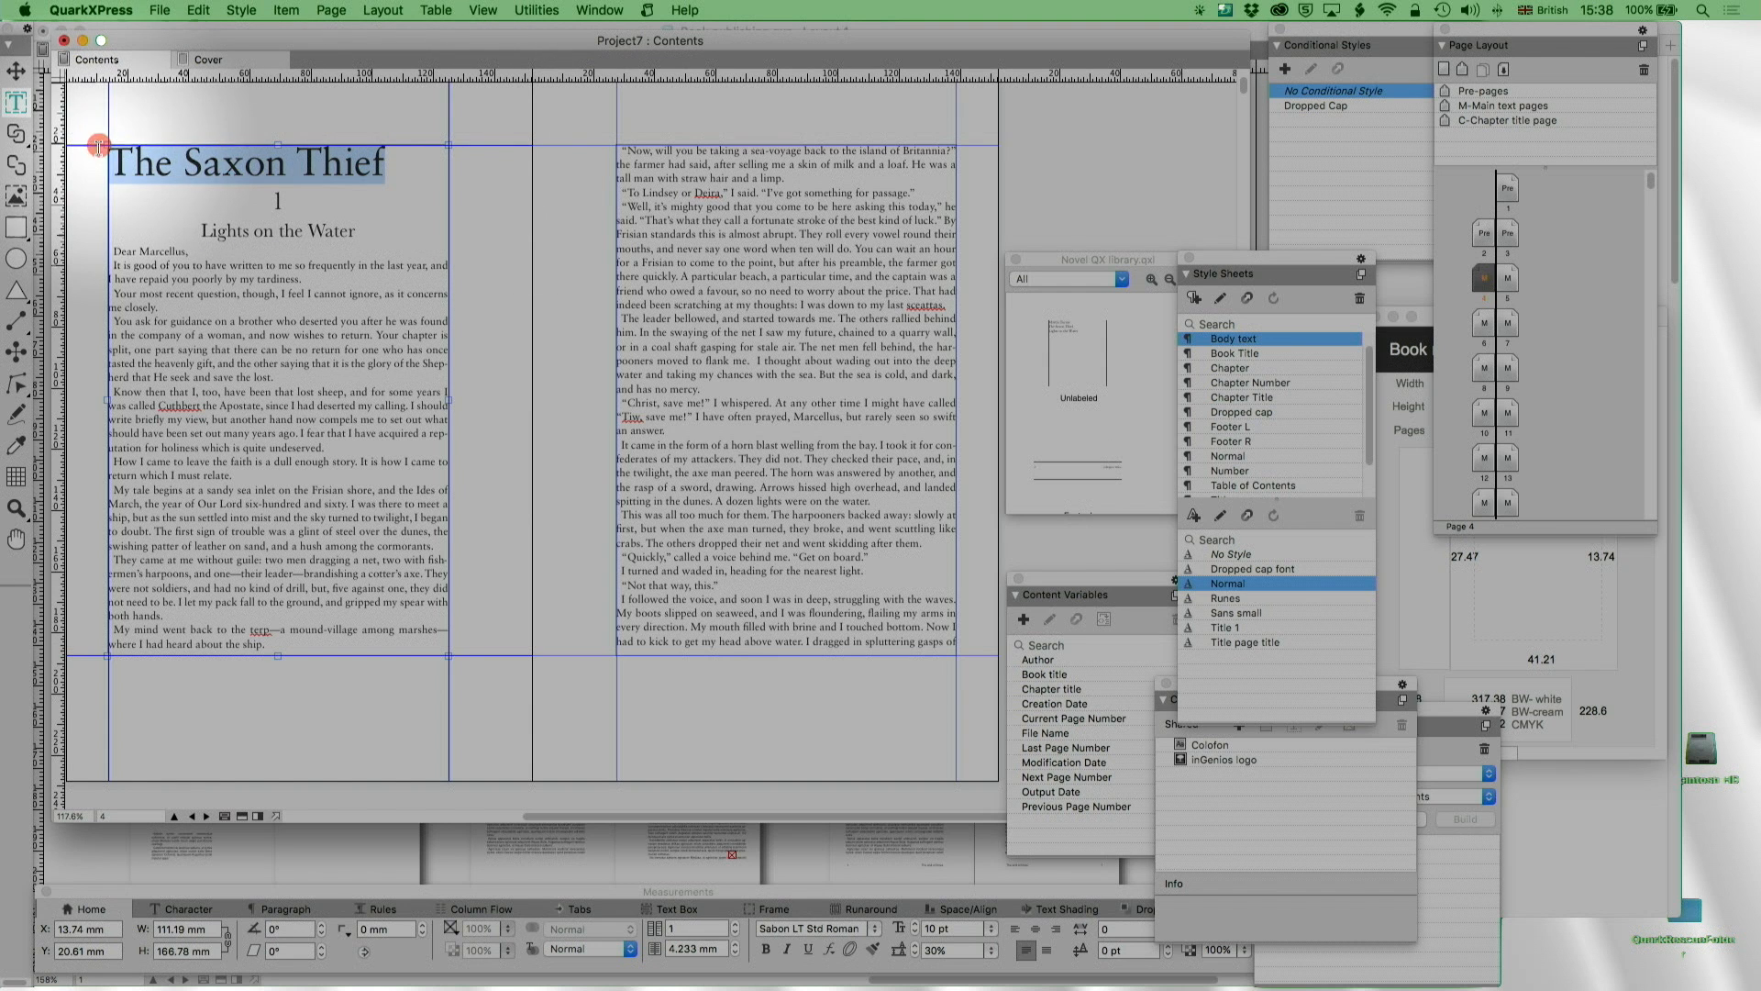
key(BackSpace)
key(Delete)
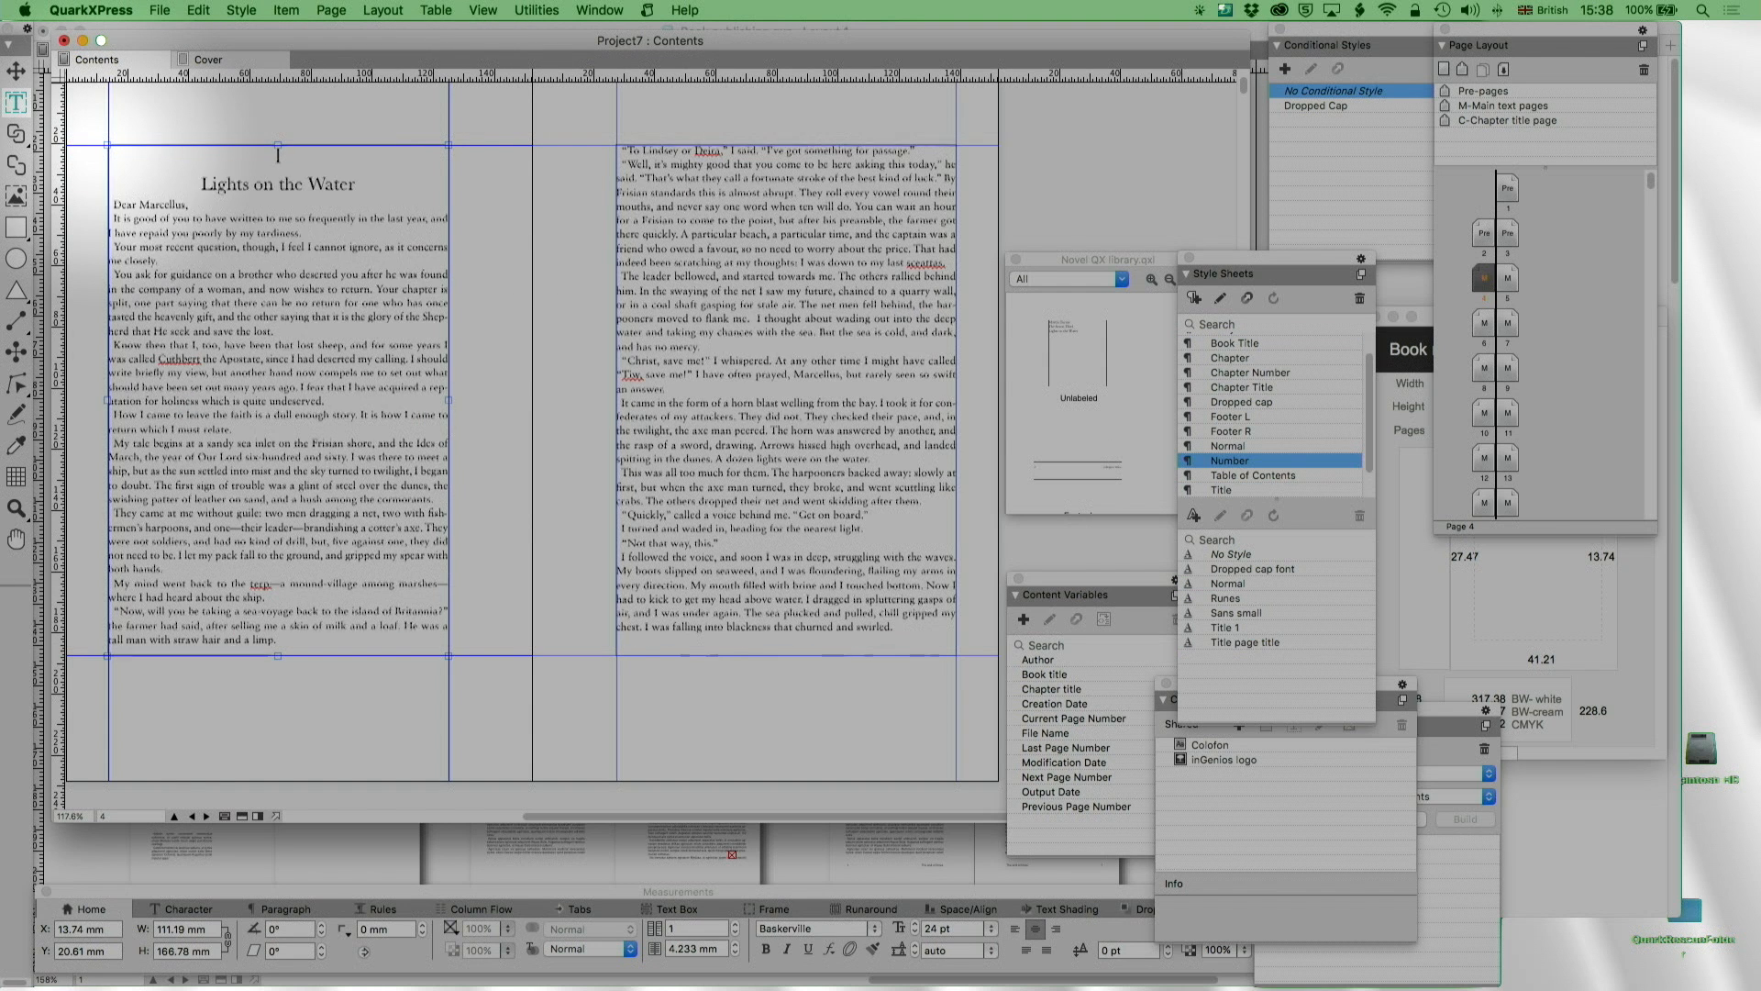
Delete the Number paragraph style sheet and replace it with Chapter Number wherever it is used
click(1246, 642)
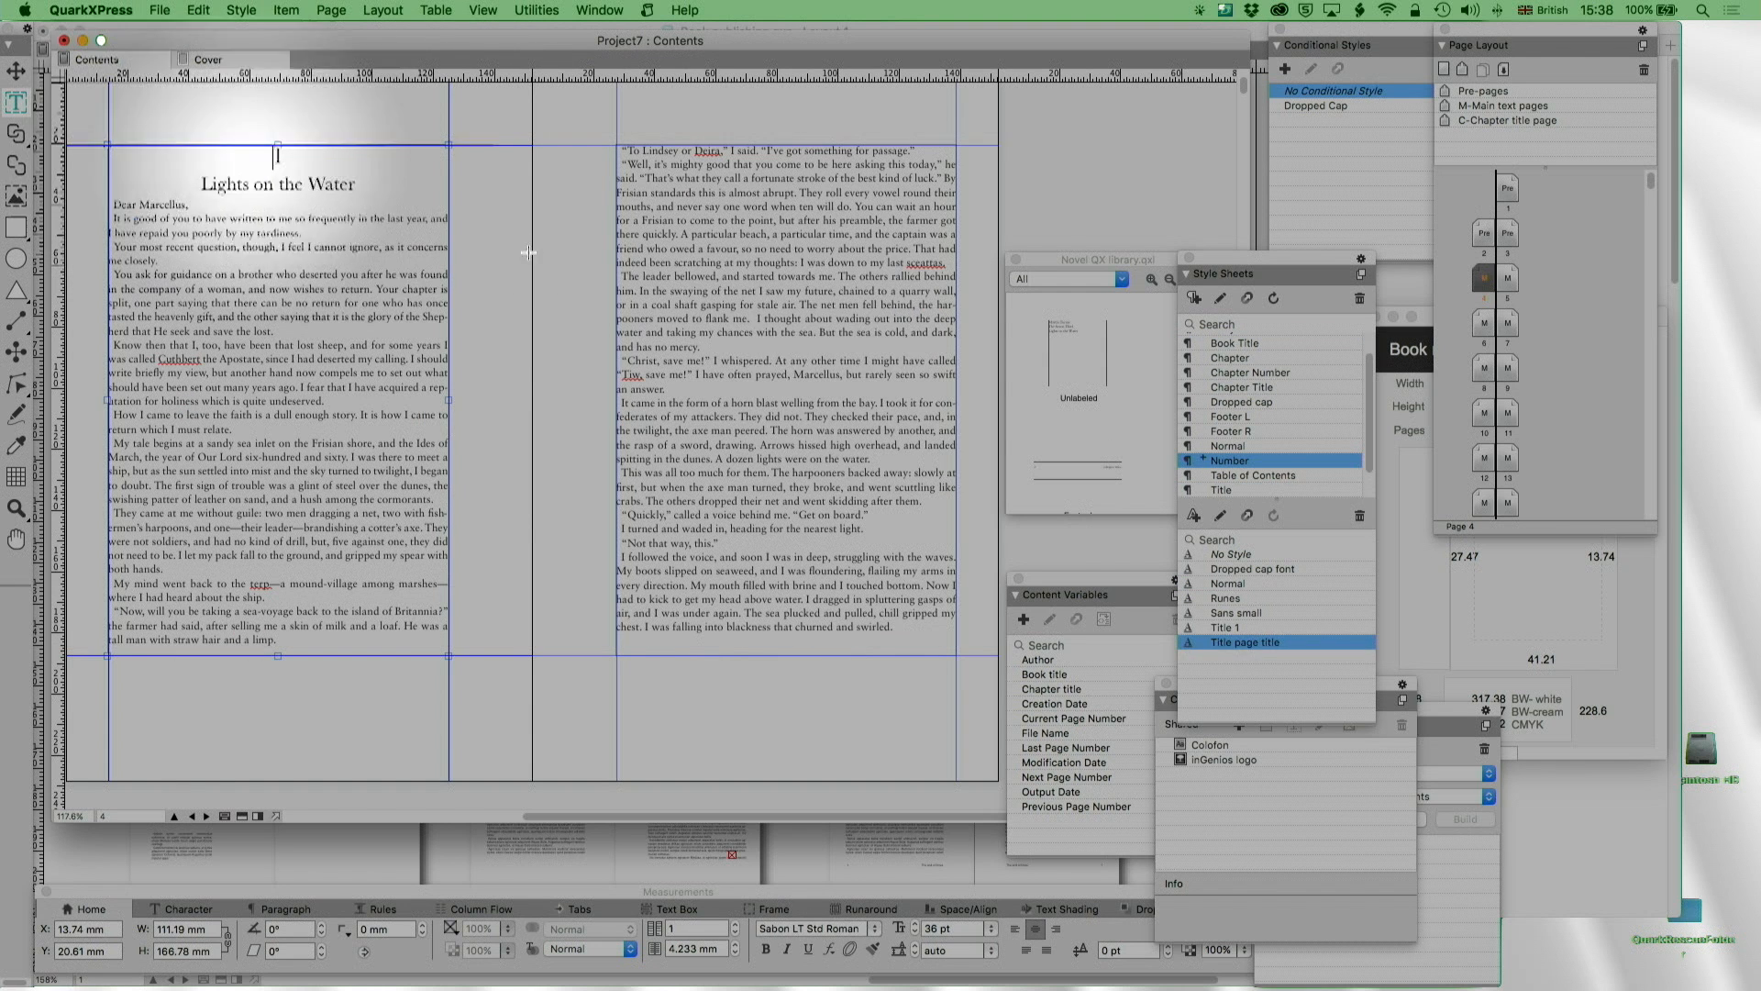
click(1358, 299)
click(923, 329)
click(906, 401)
click(1044, 354)
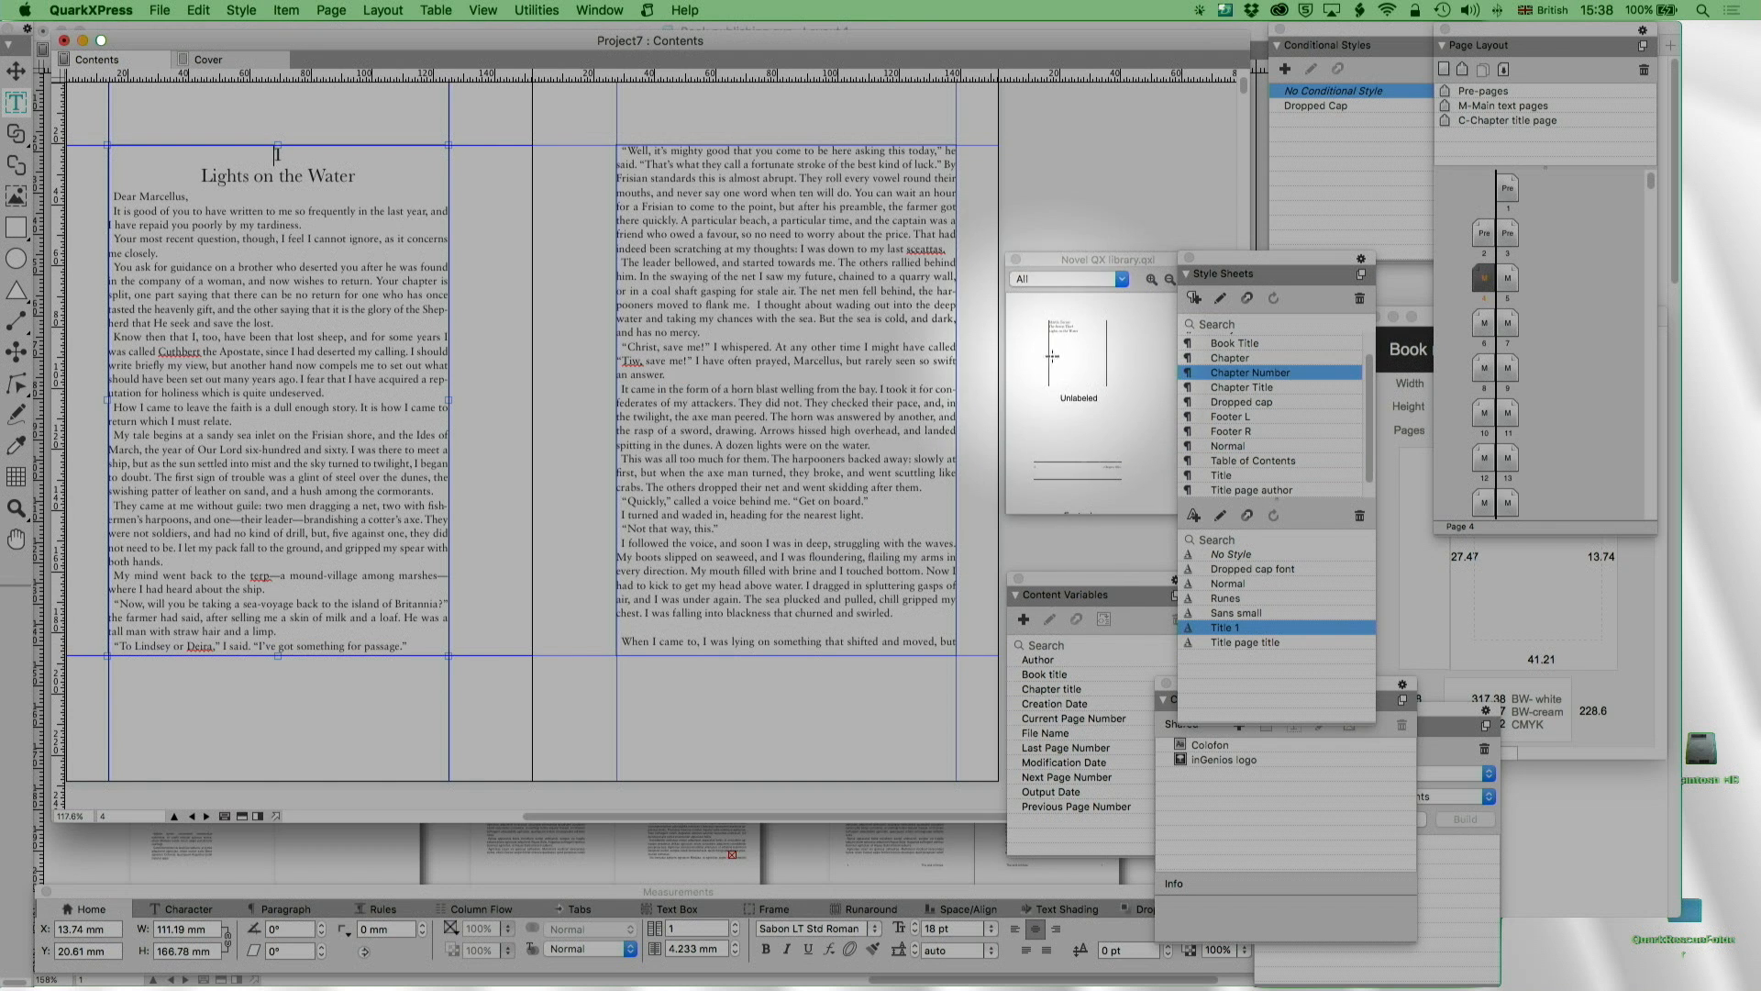
click(1261, 388)
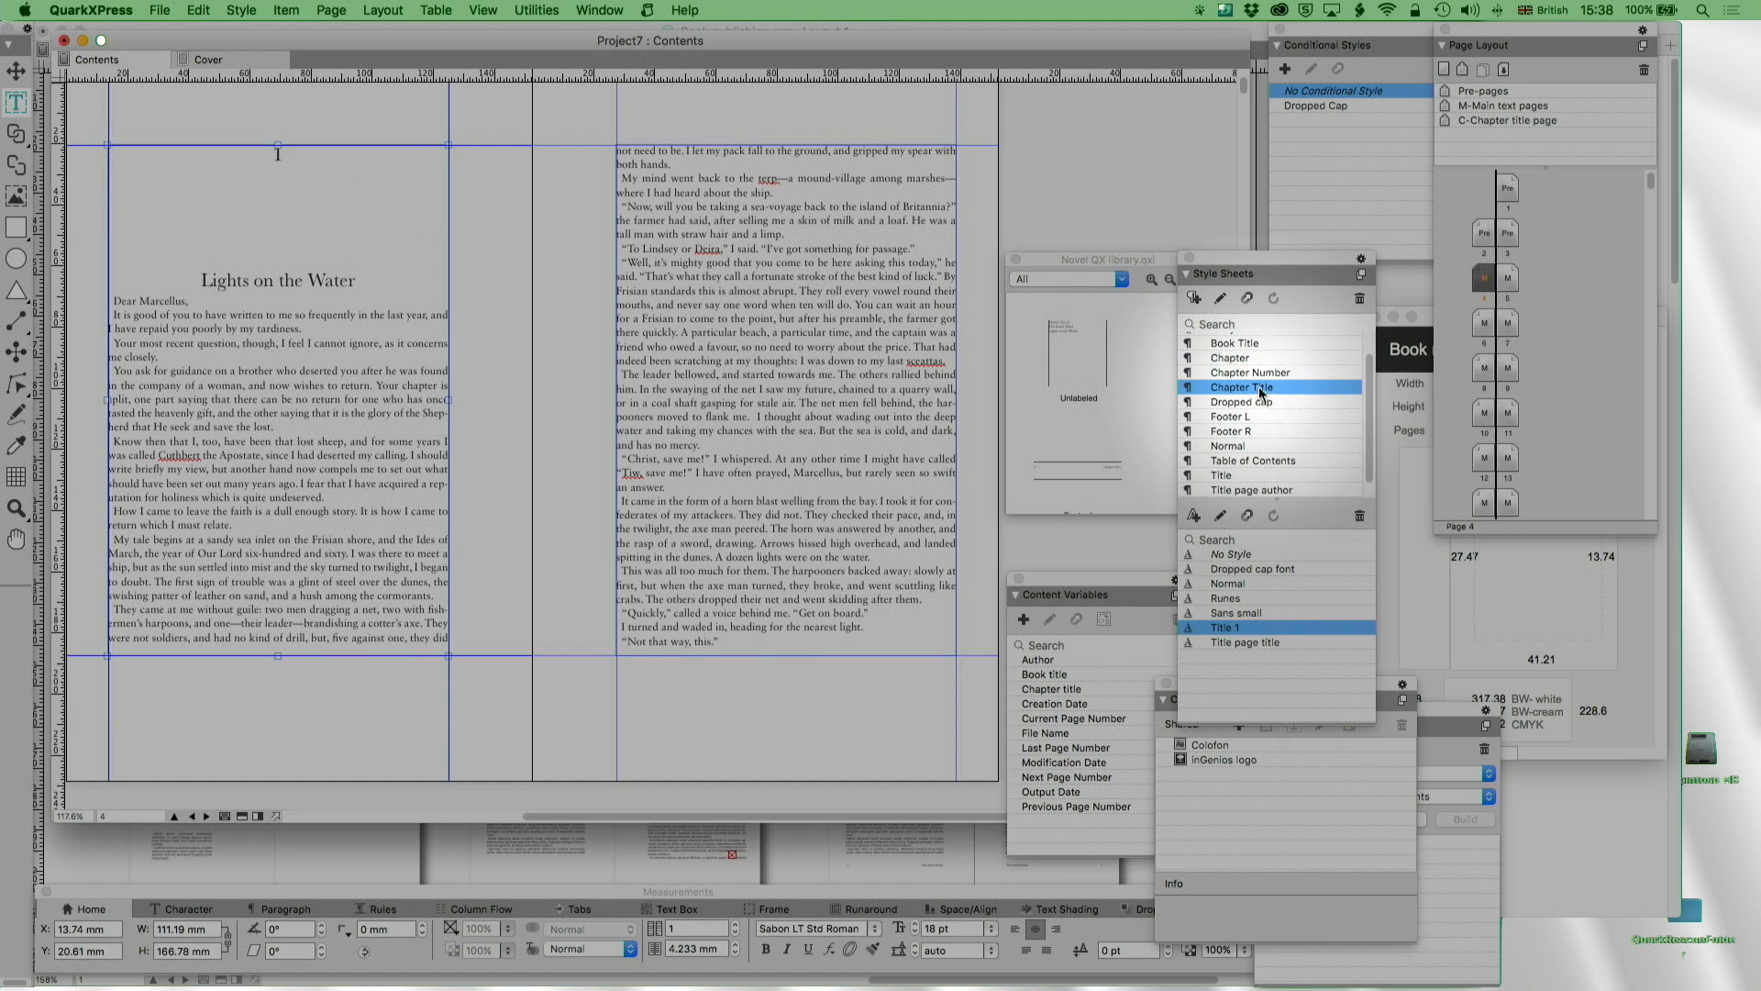
key(super+z)
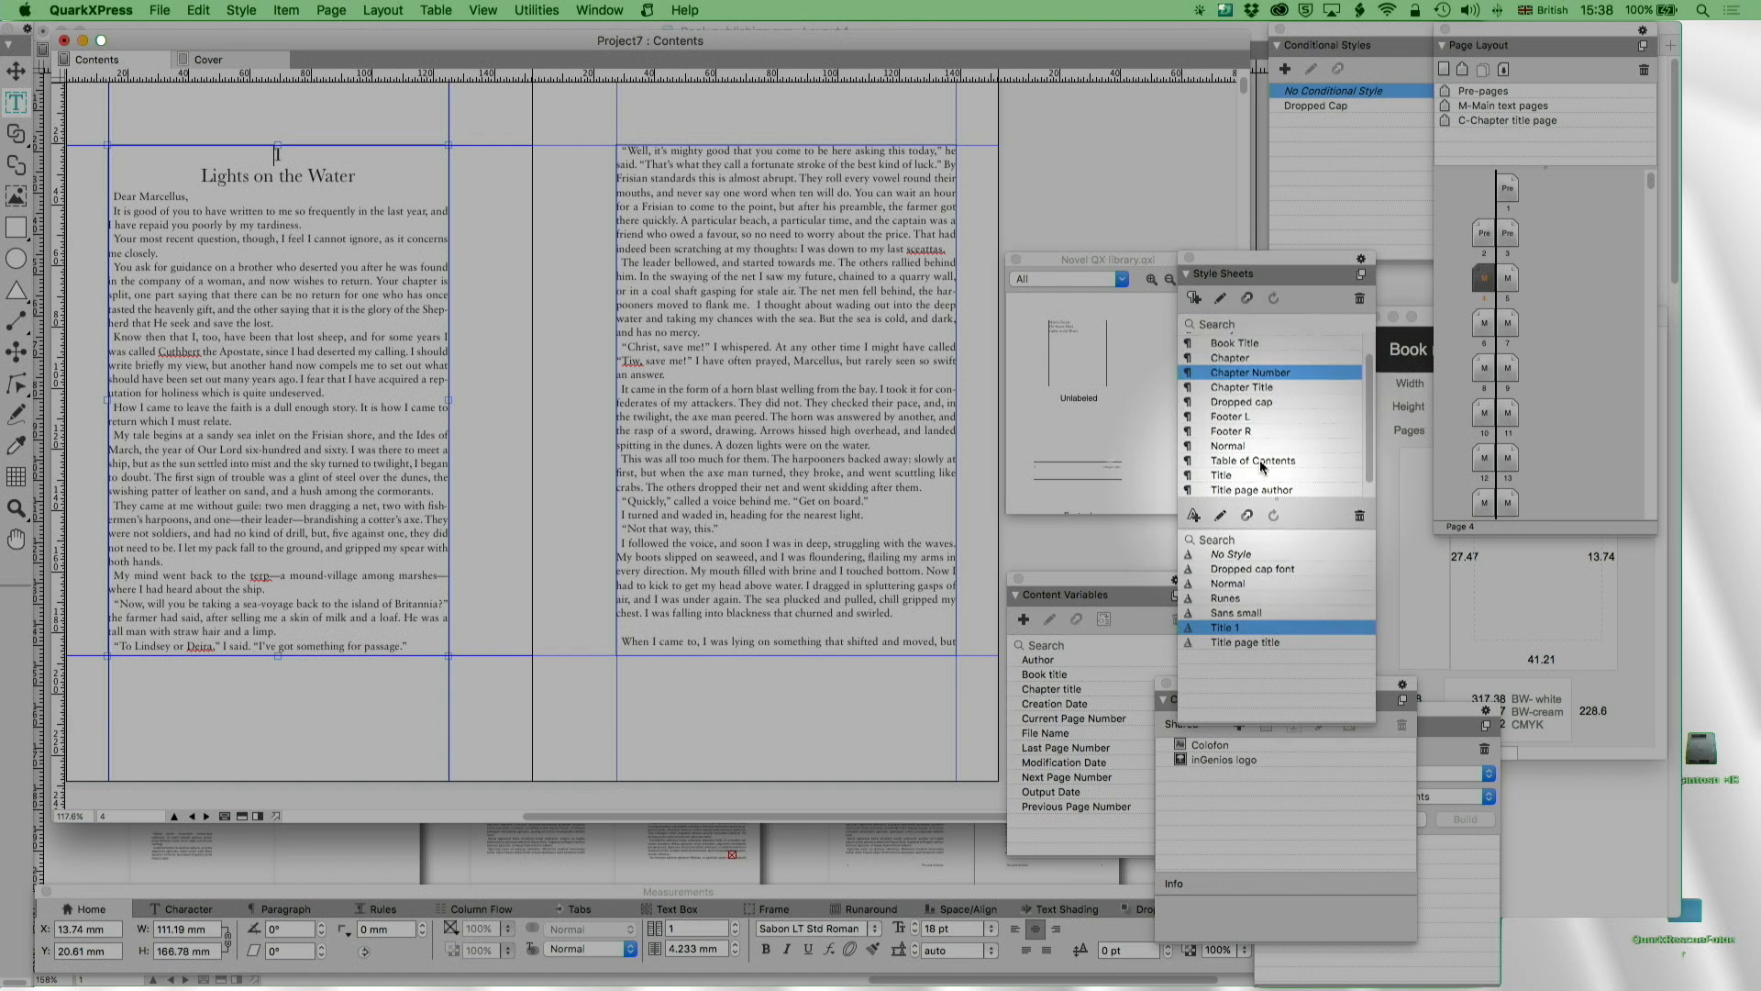
Delete the Chapter paragraph style sheet used for Lights on the Water and replace it with Chapter Title
click(381, 174)
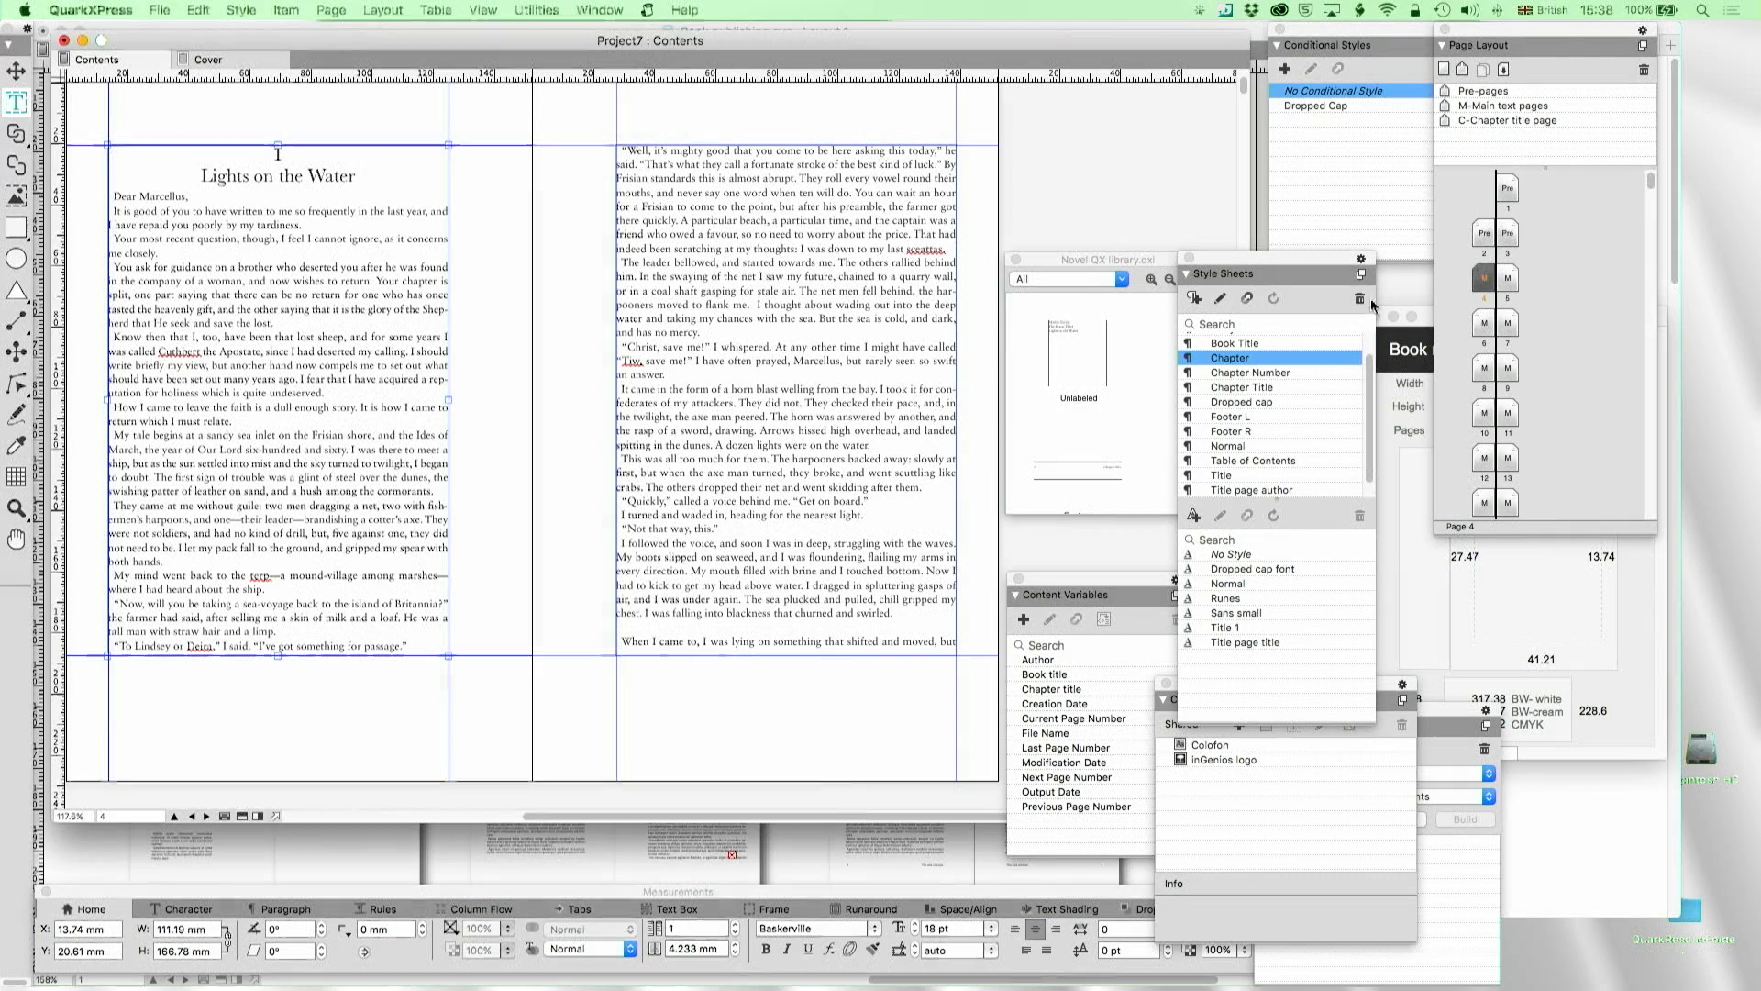
click(1359, 298)
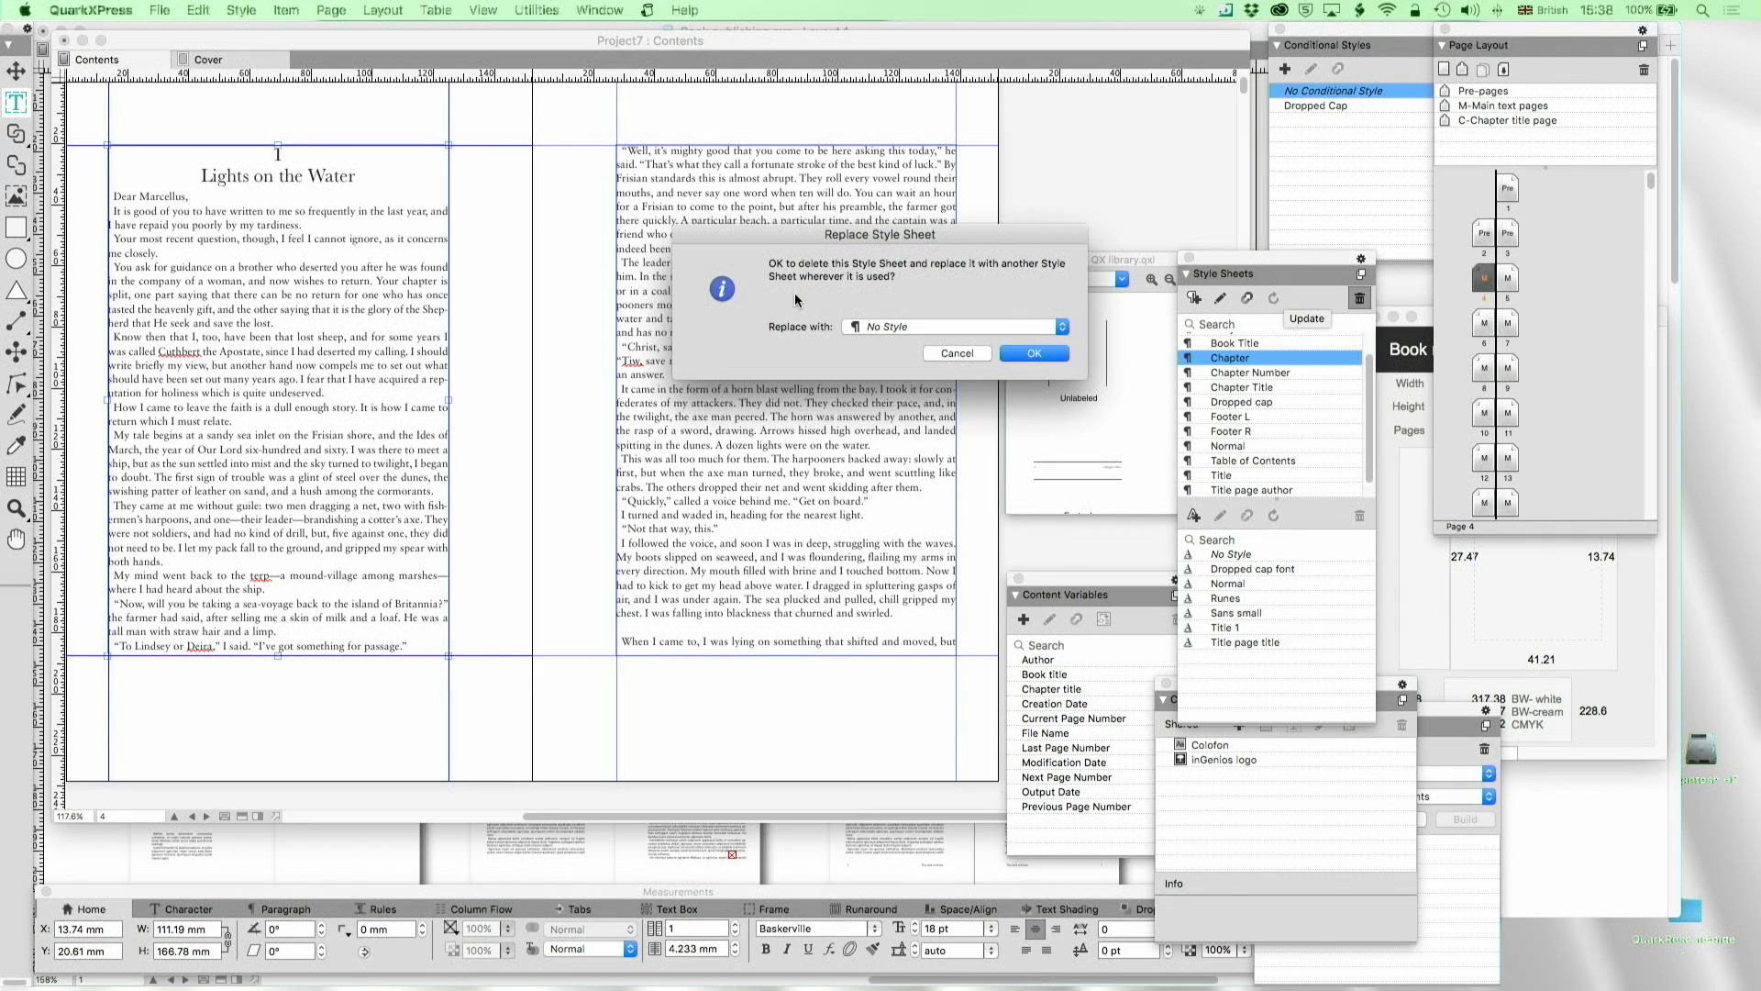
click(877, 327)
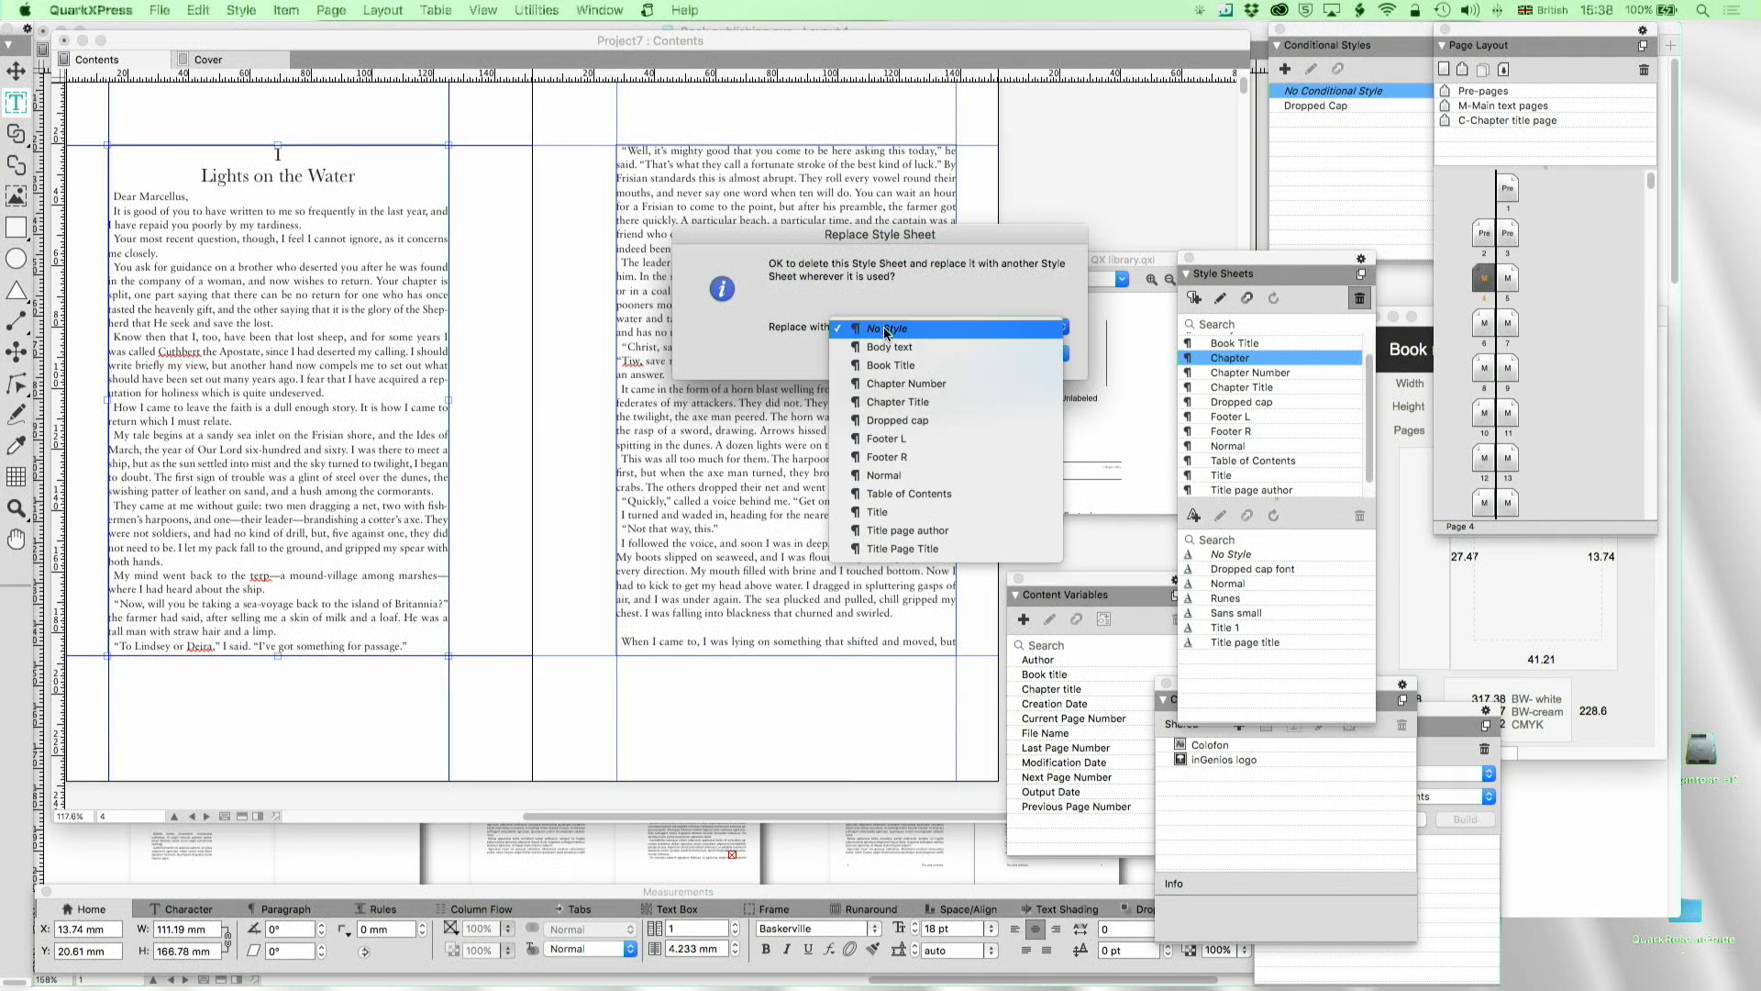
click(897, 405)
click(1025, 355)
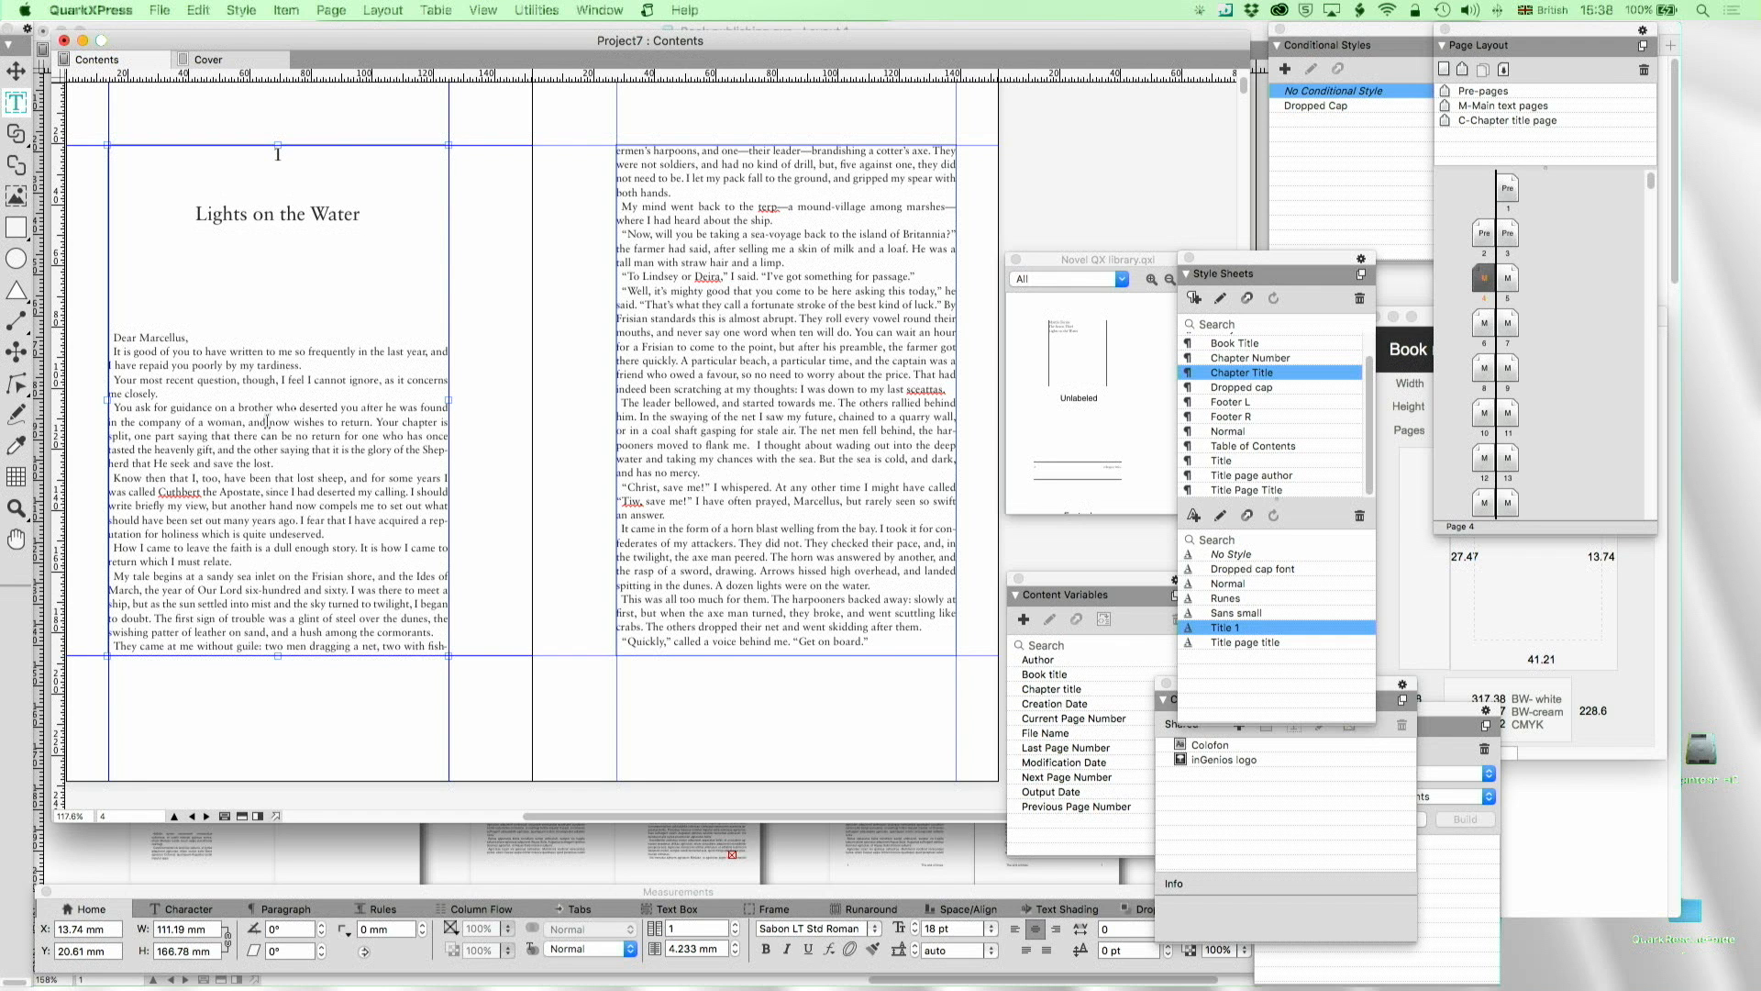
Apply the Dropped Cap conditional style to the opening line Dear Marcellus and join it to the following paragraph with a soft line break
click(192, 351)
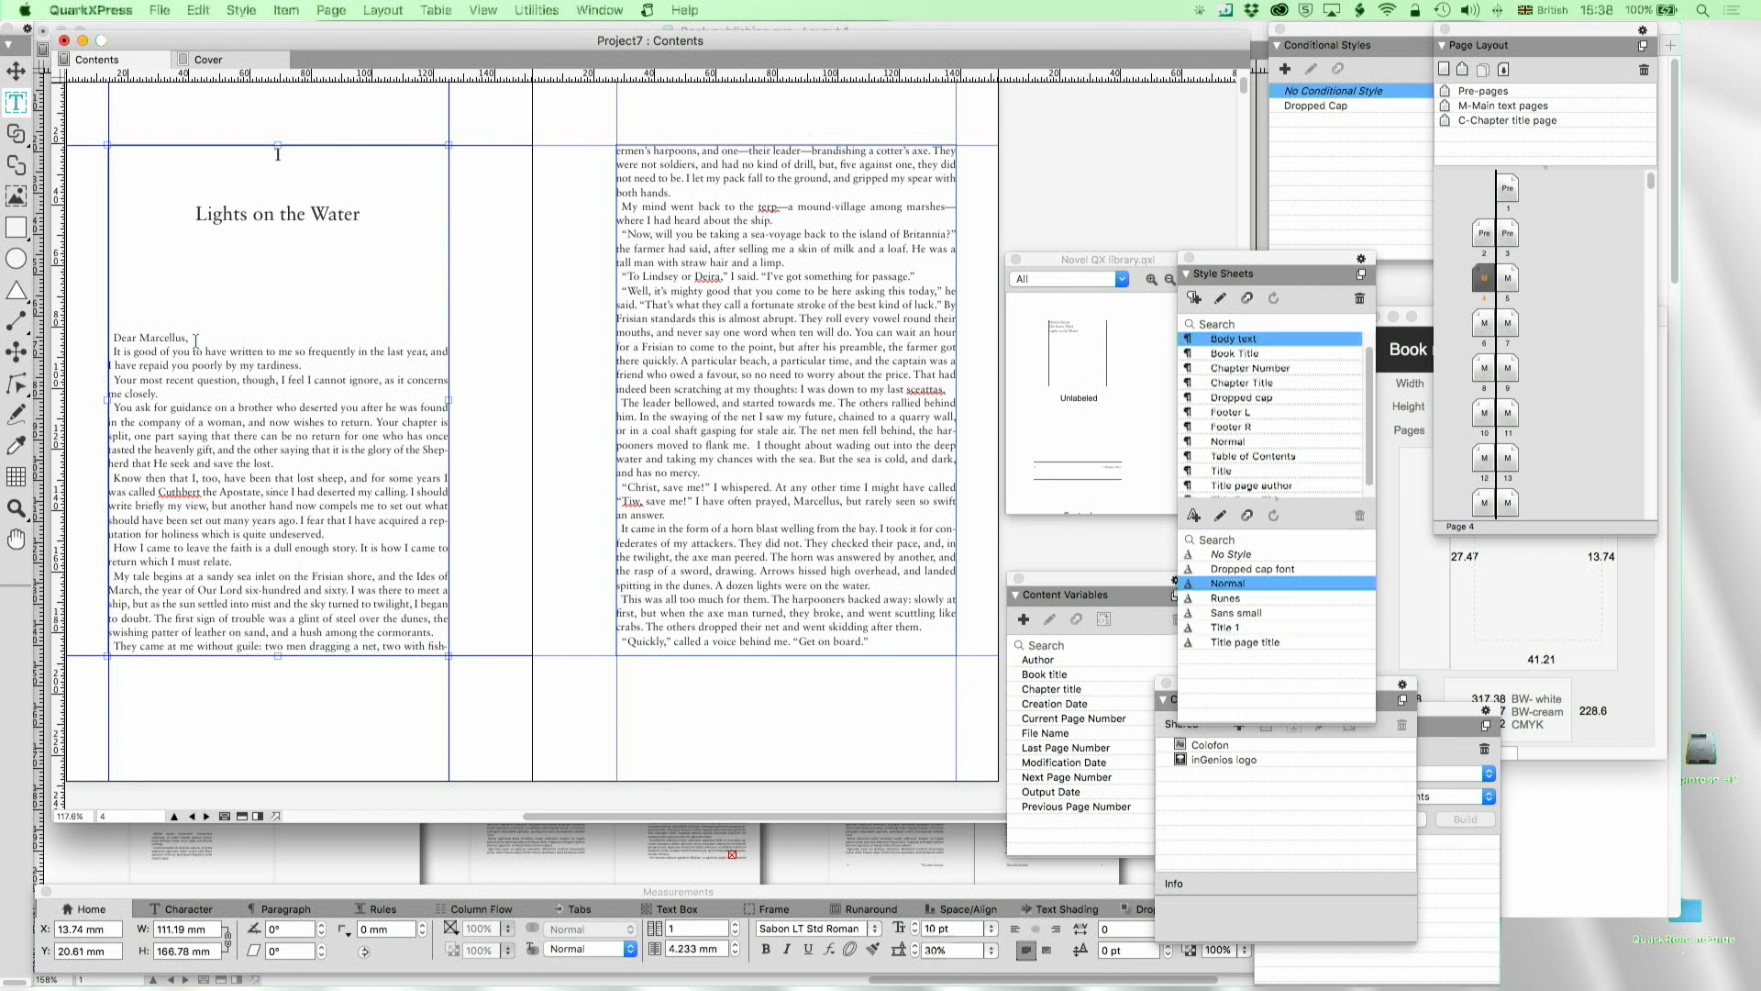
click(1315, 106)
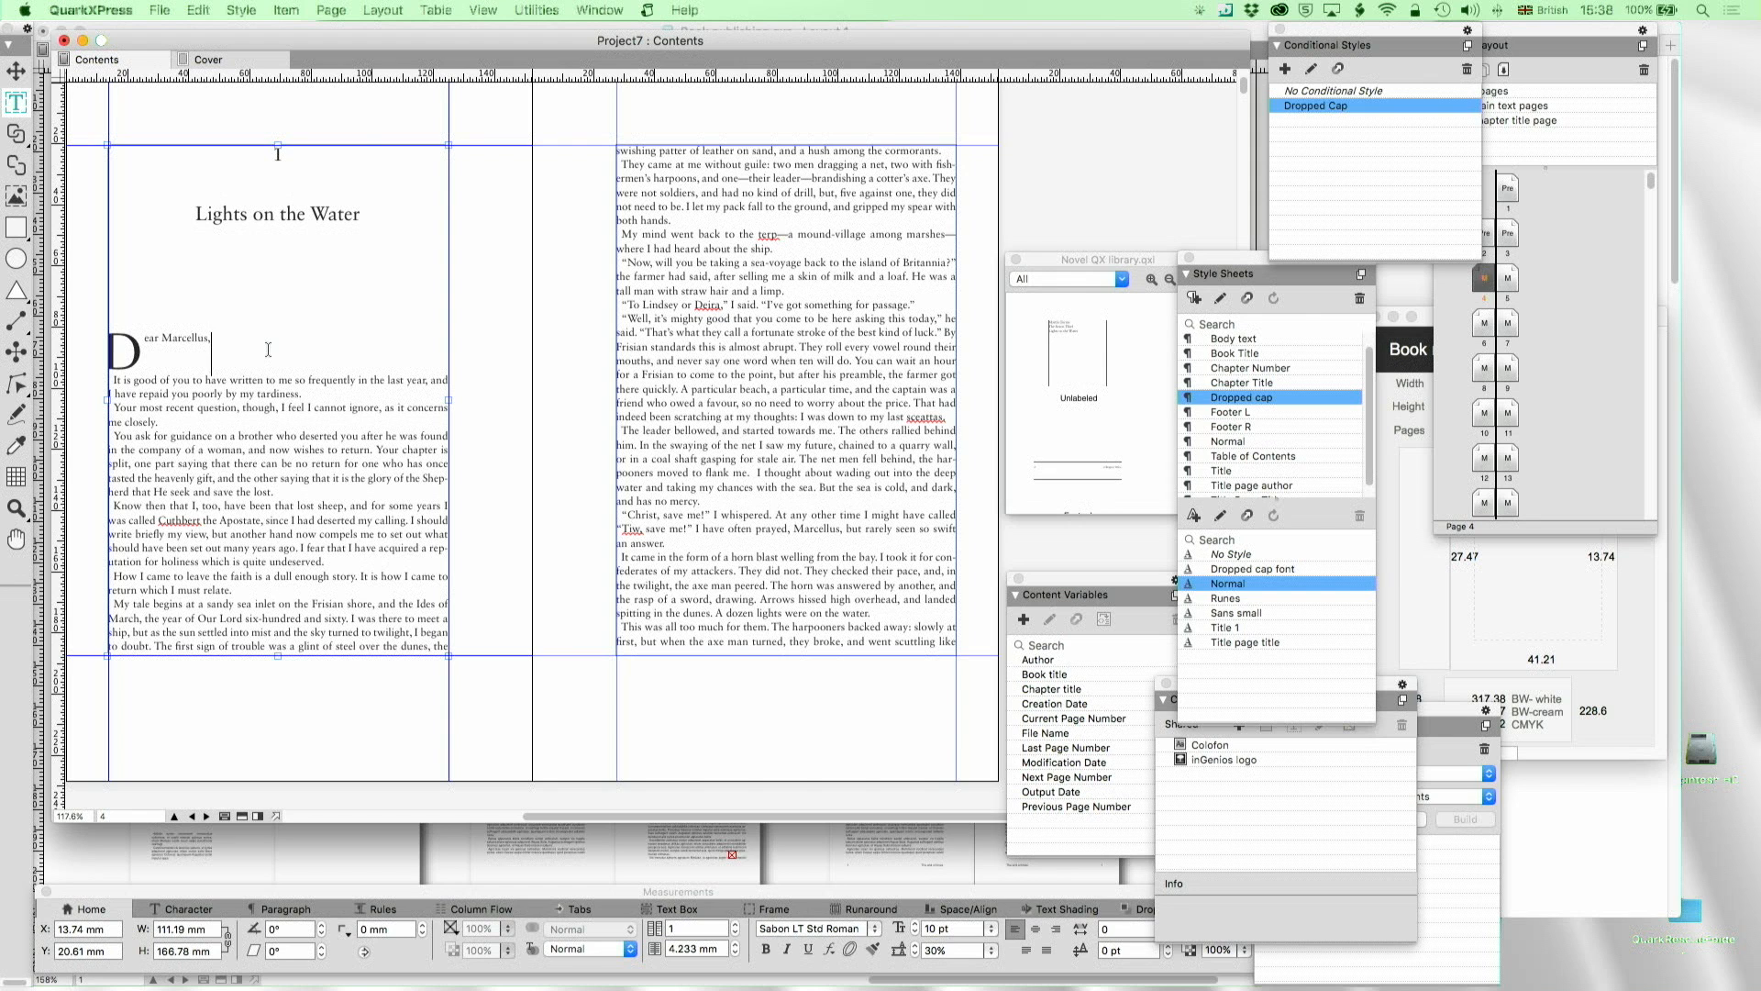
key(Delete)
key(shift+Return)
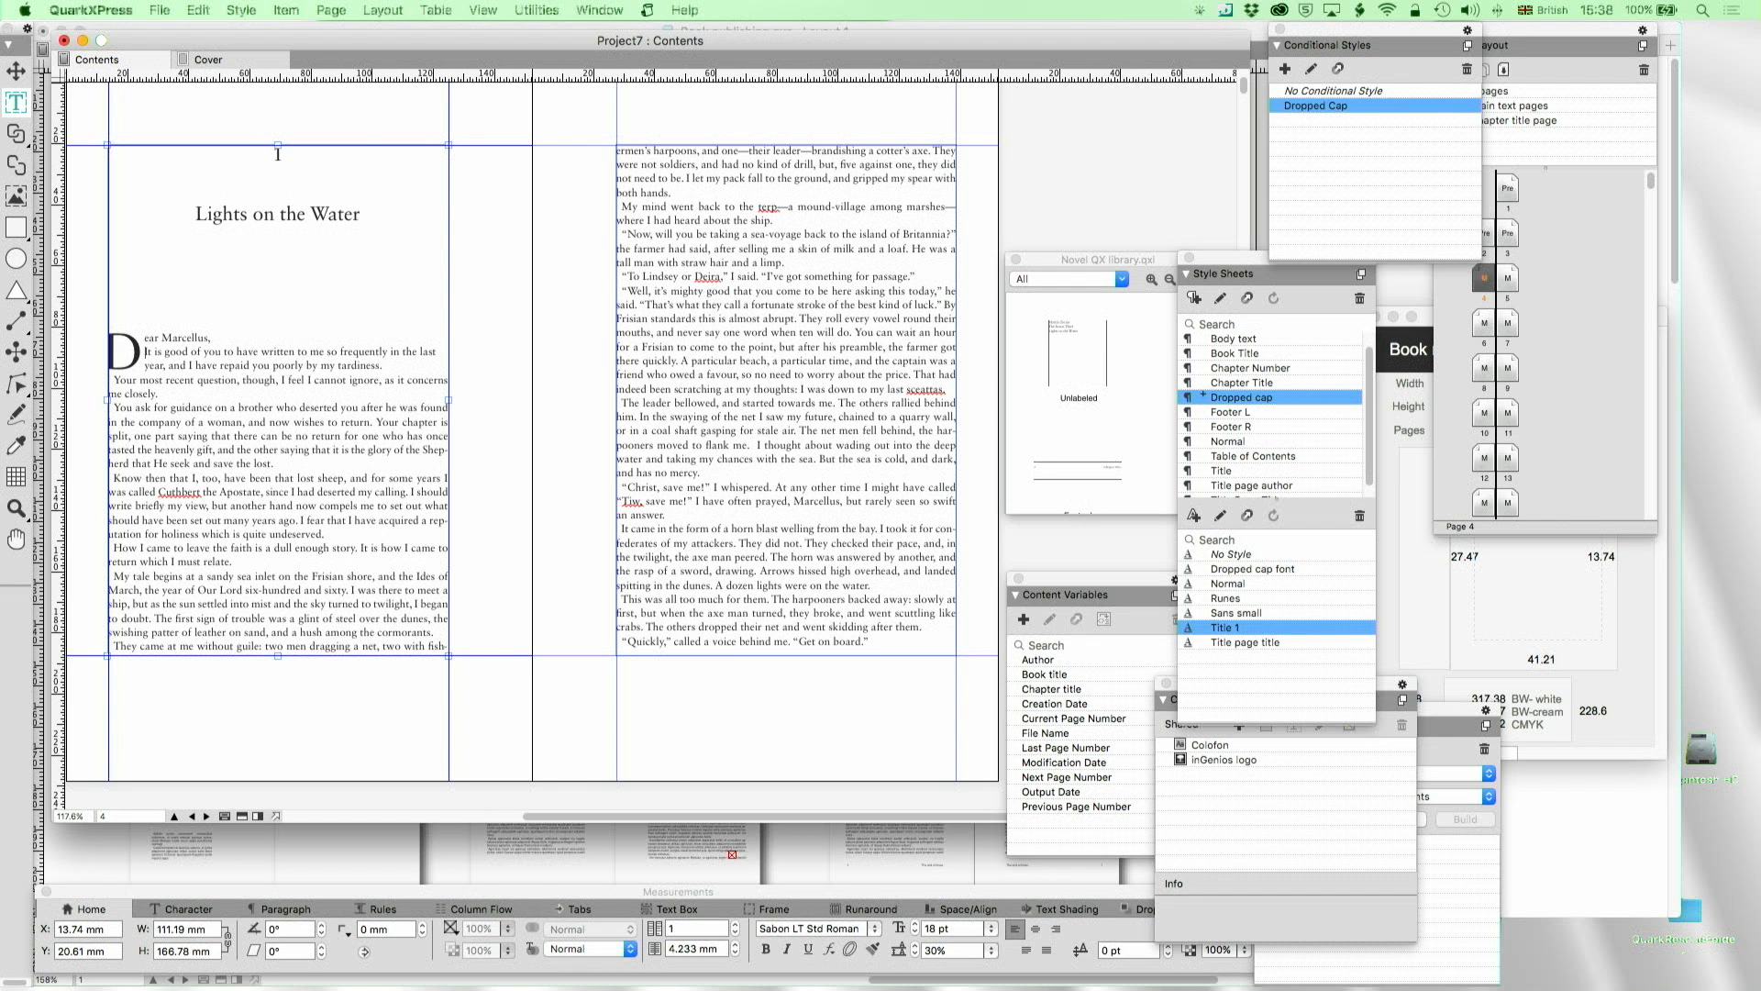
Insert a next-box break before chapter number 1 so the first chapter starts on page 5
scroll(522, 441, up, 10)
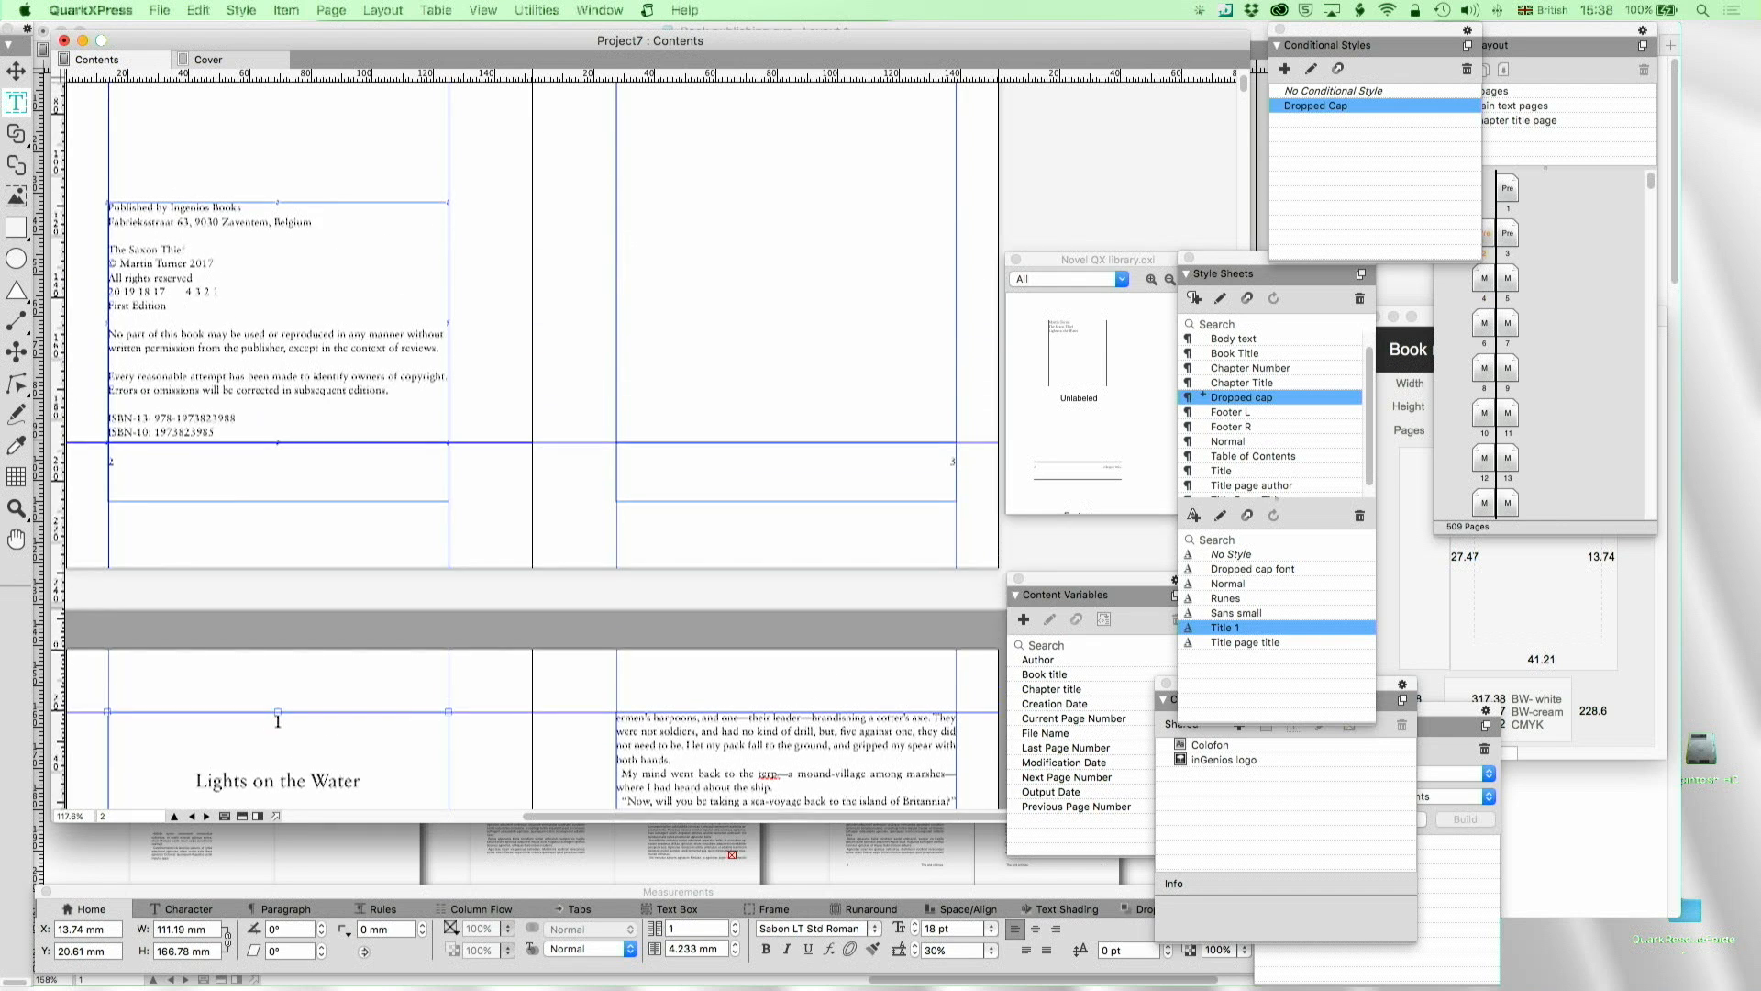
scroll(278, 773, down, 10)
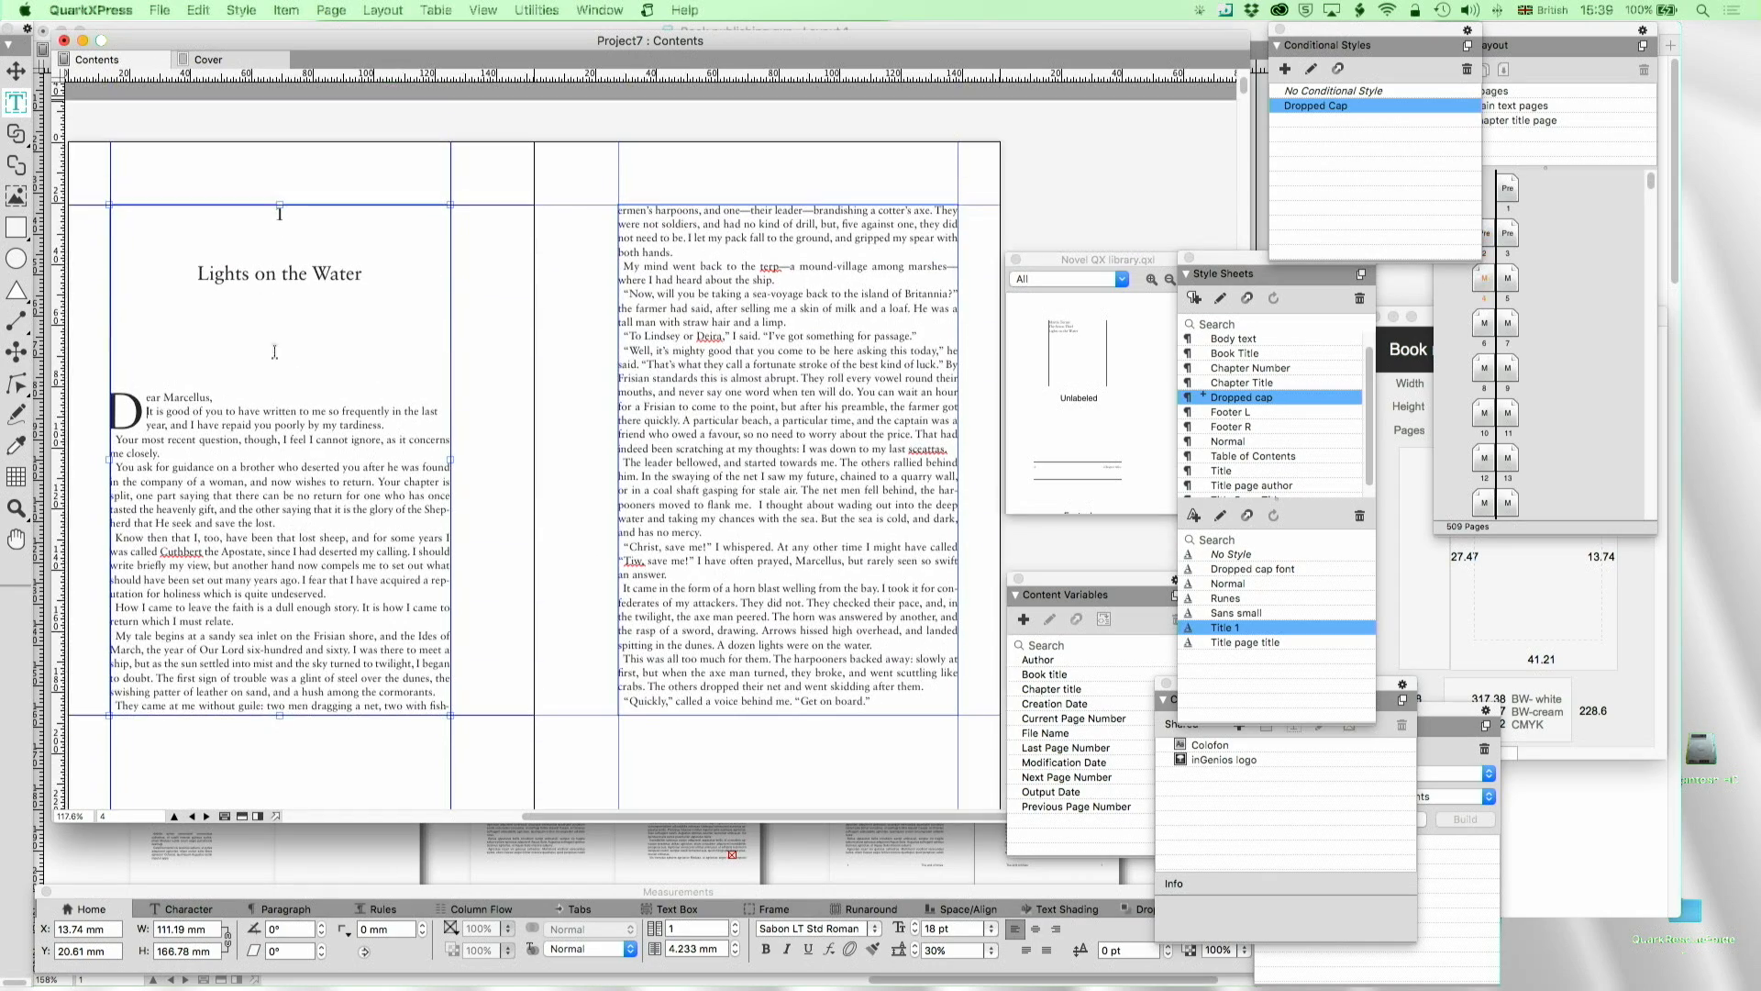
click(272, 220)
key(shift+KP_Enter)
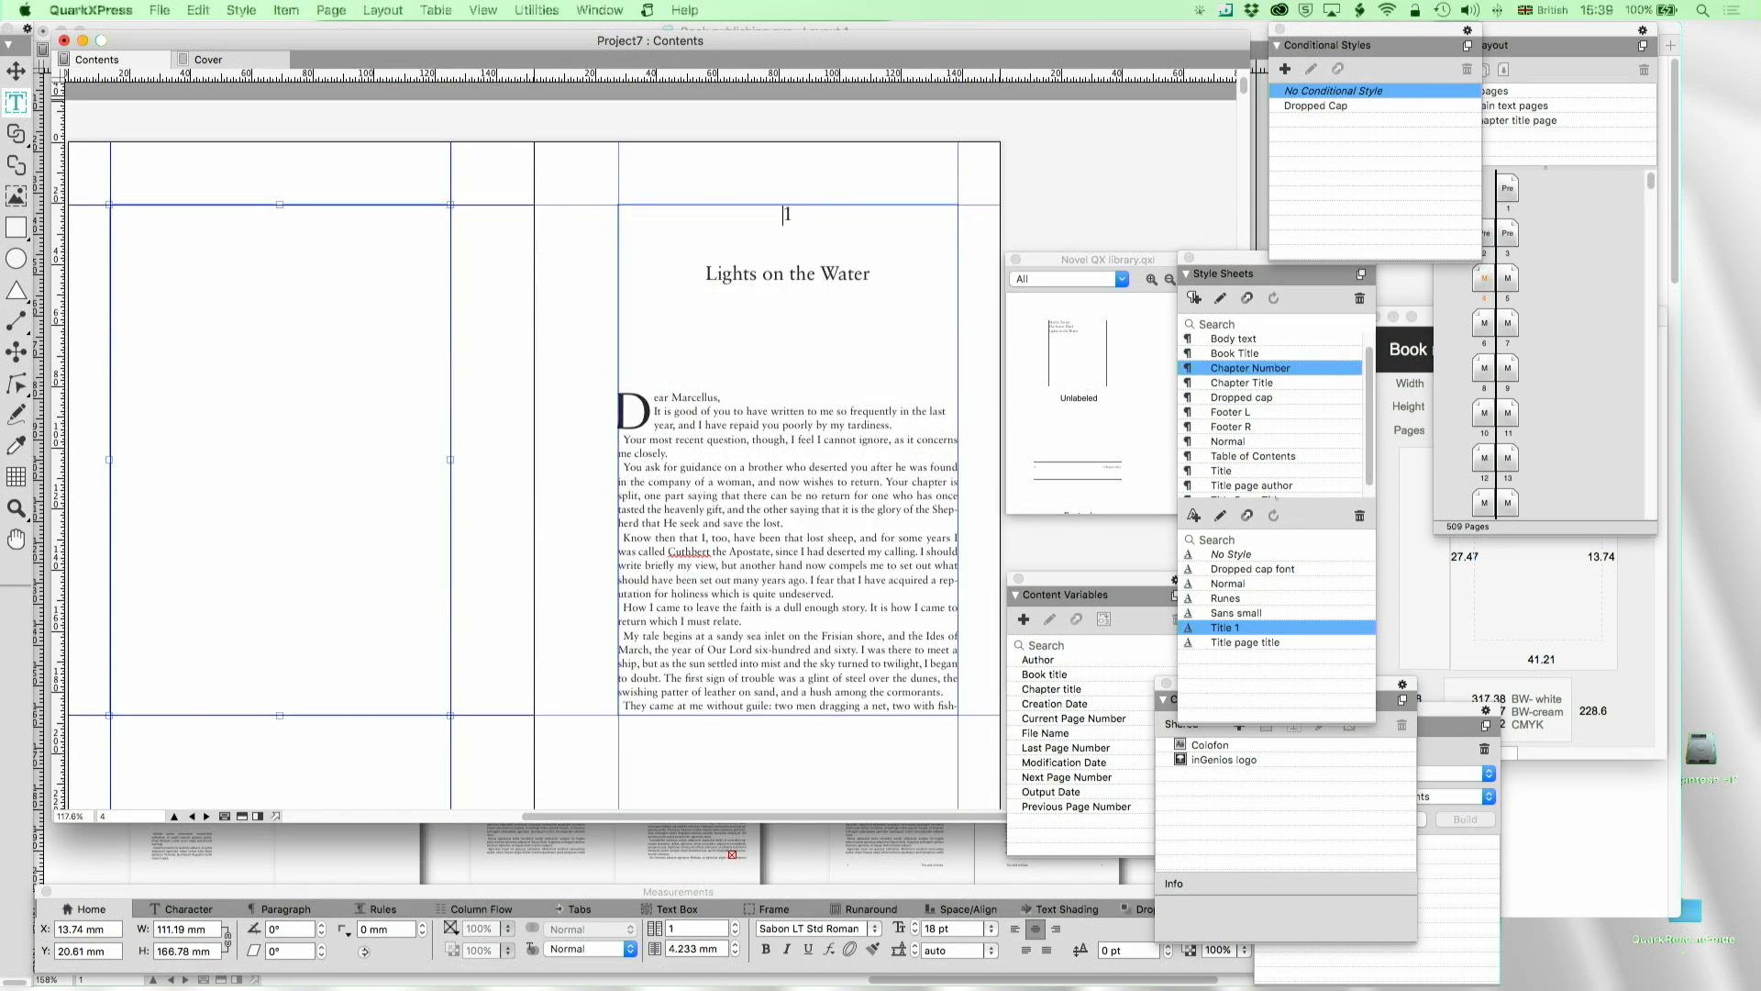
scroll(272, 220, down, 3)
scroll(273, 220, up, 7)
scroll(314, 666, down, 4)
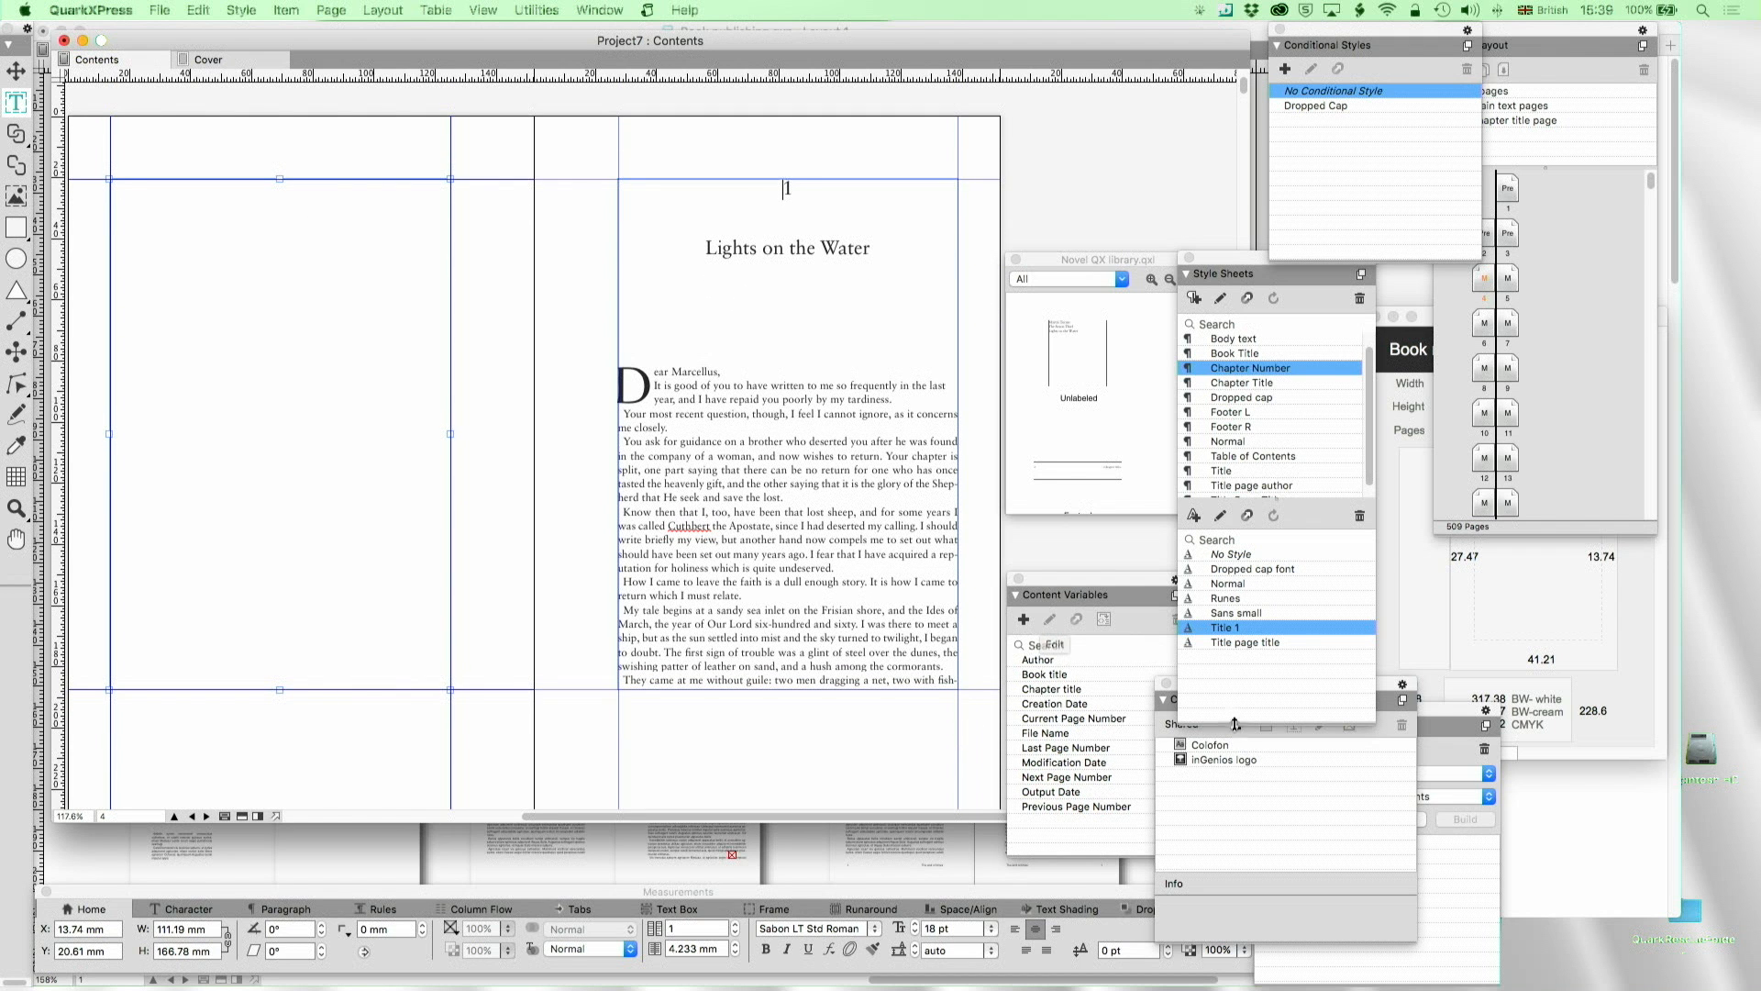
Bring the Lists palette into view and update the Table of Contents list for the current layout
click(1451, 716)
drag(1451, 715, 1313, 410)
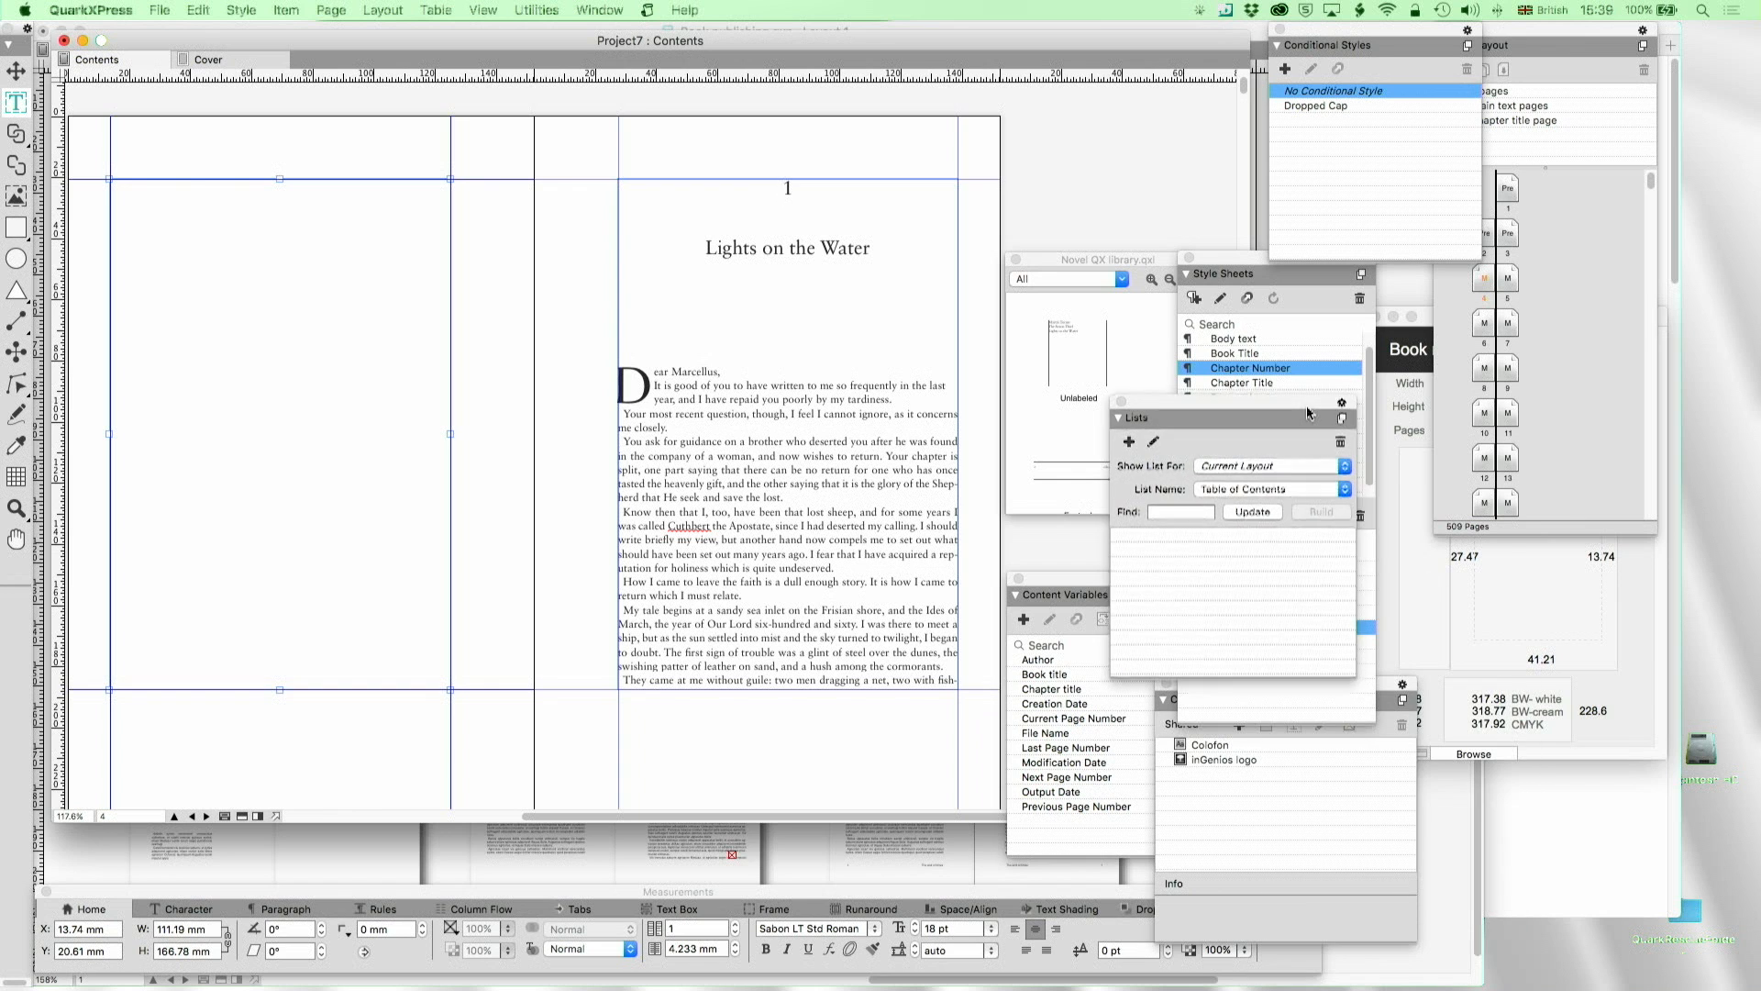
click(1261, 512)
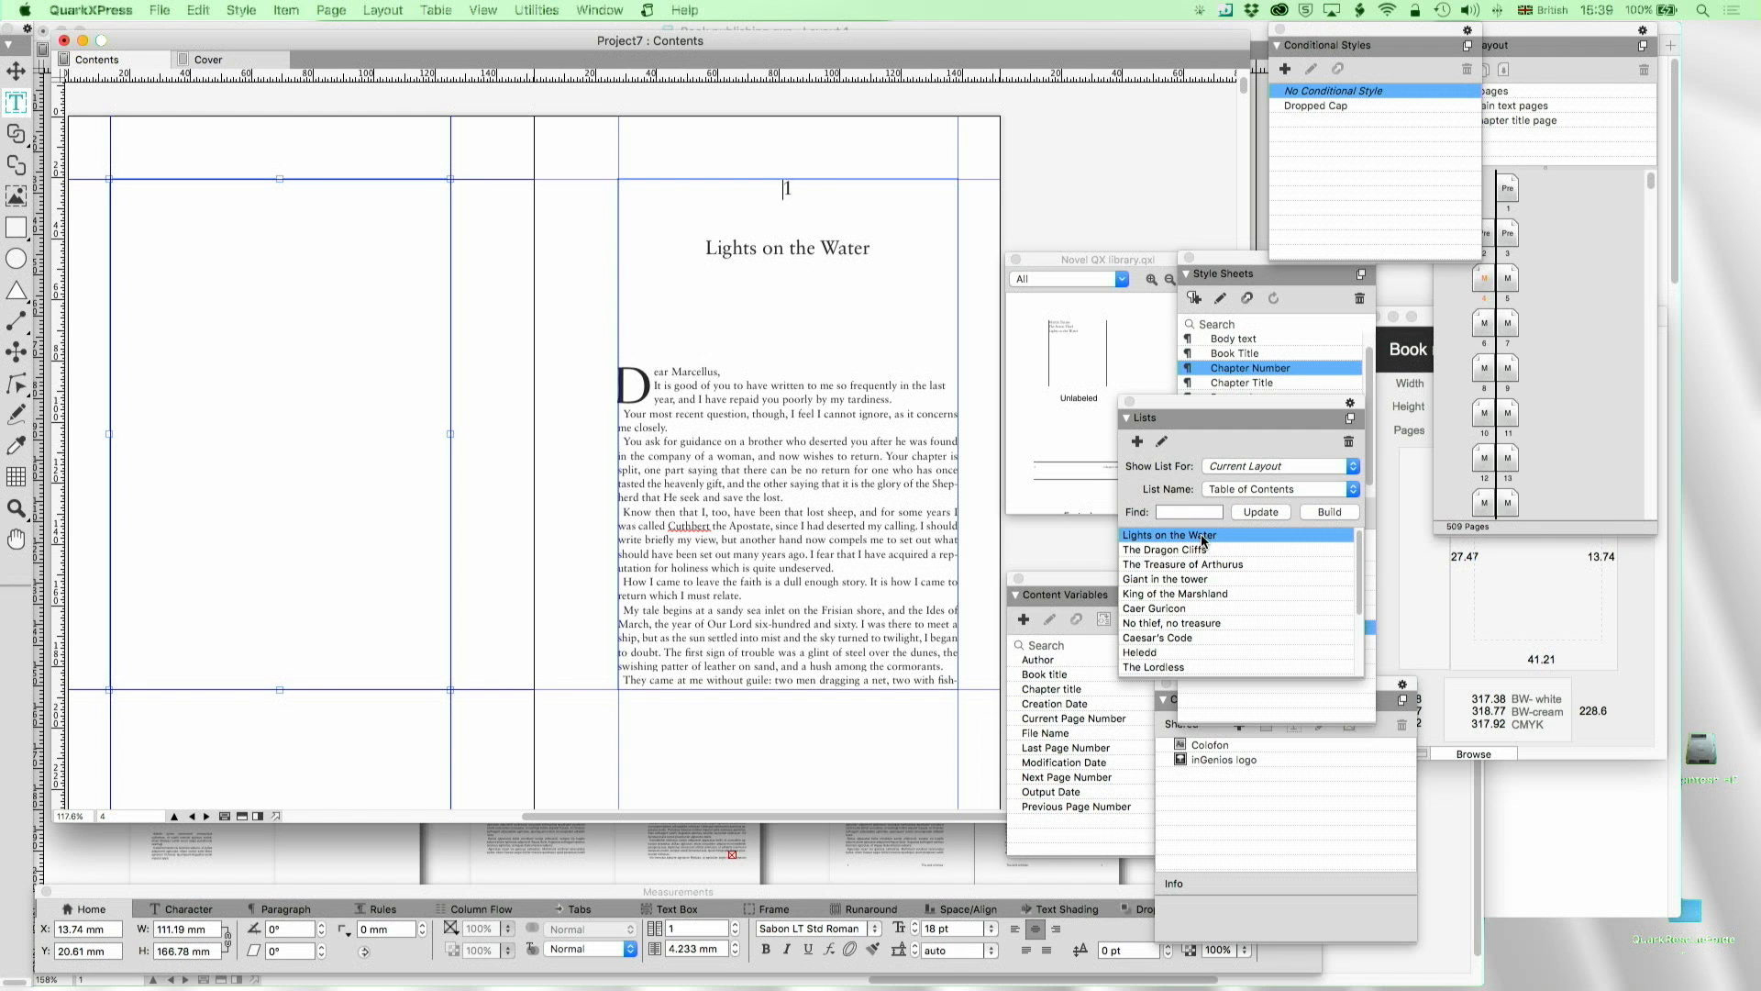
Locate The Dragon Cliffs through the chapter list and apply the C-Chapter title page master to page 15
double_click(1202, 537)
double_click(1192, 551)
click(1135, 536)
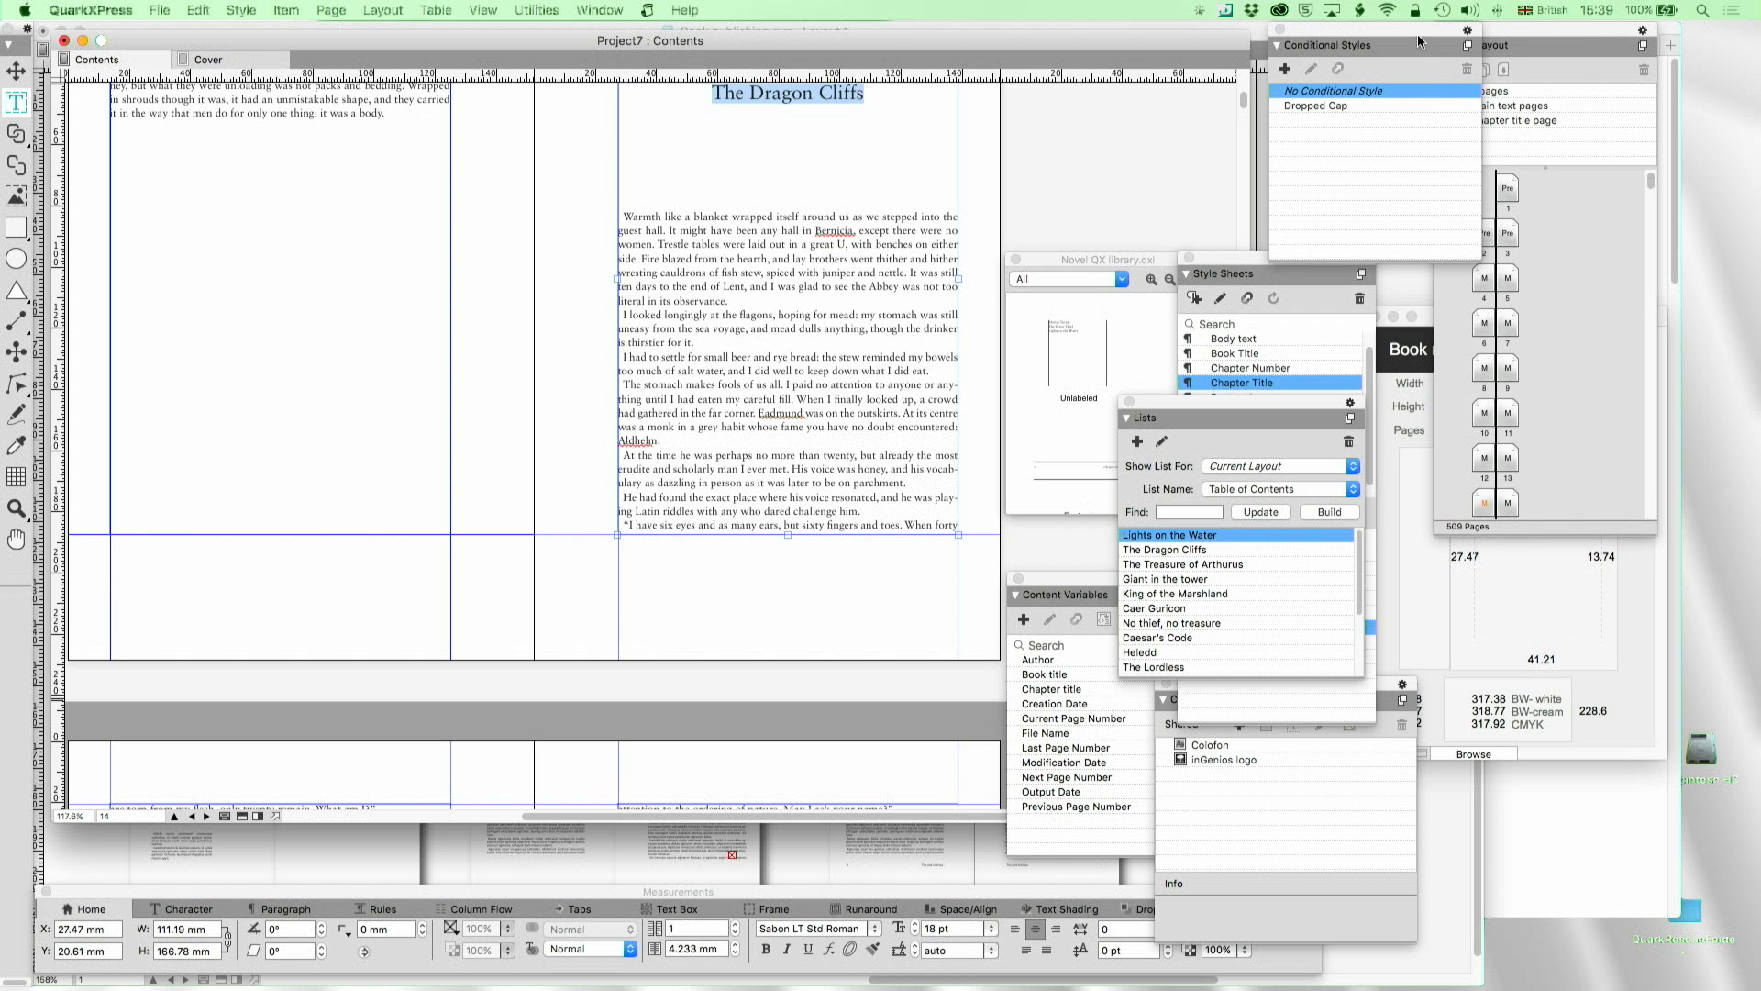
drag(1417, 41, 1345, 40)
drag(1504, 120, 1509, 504)
click(1208, 550)
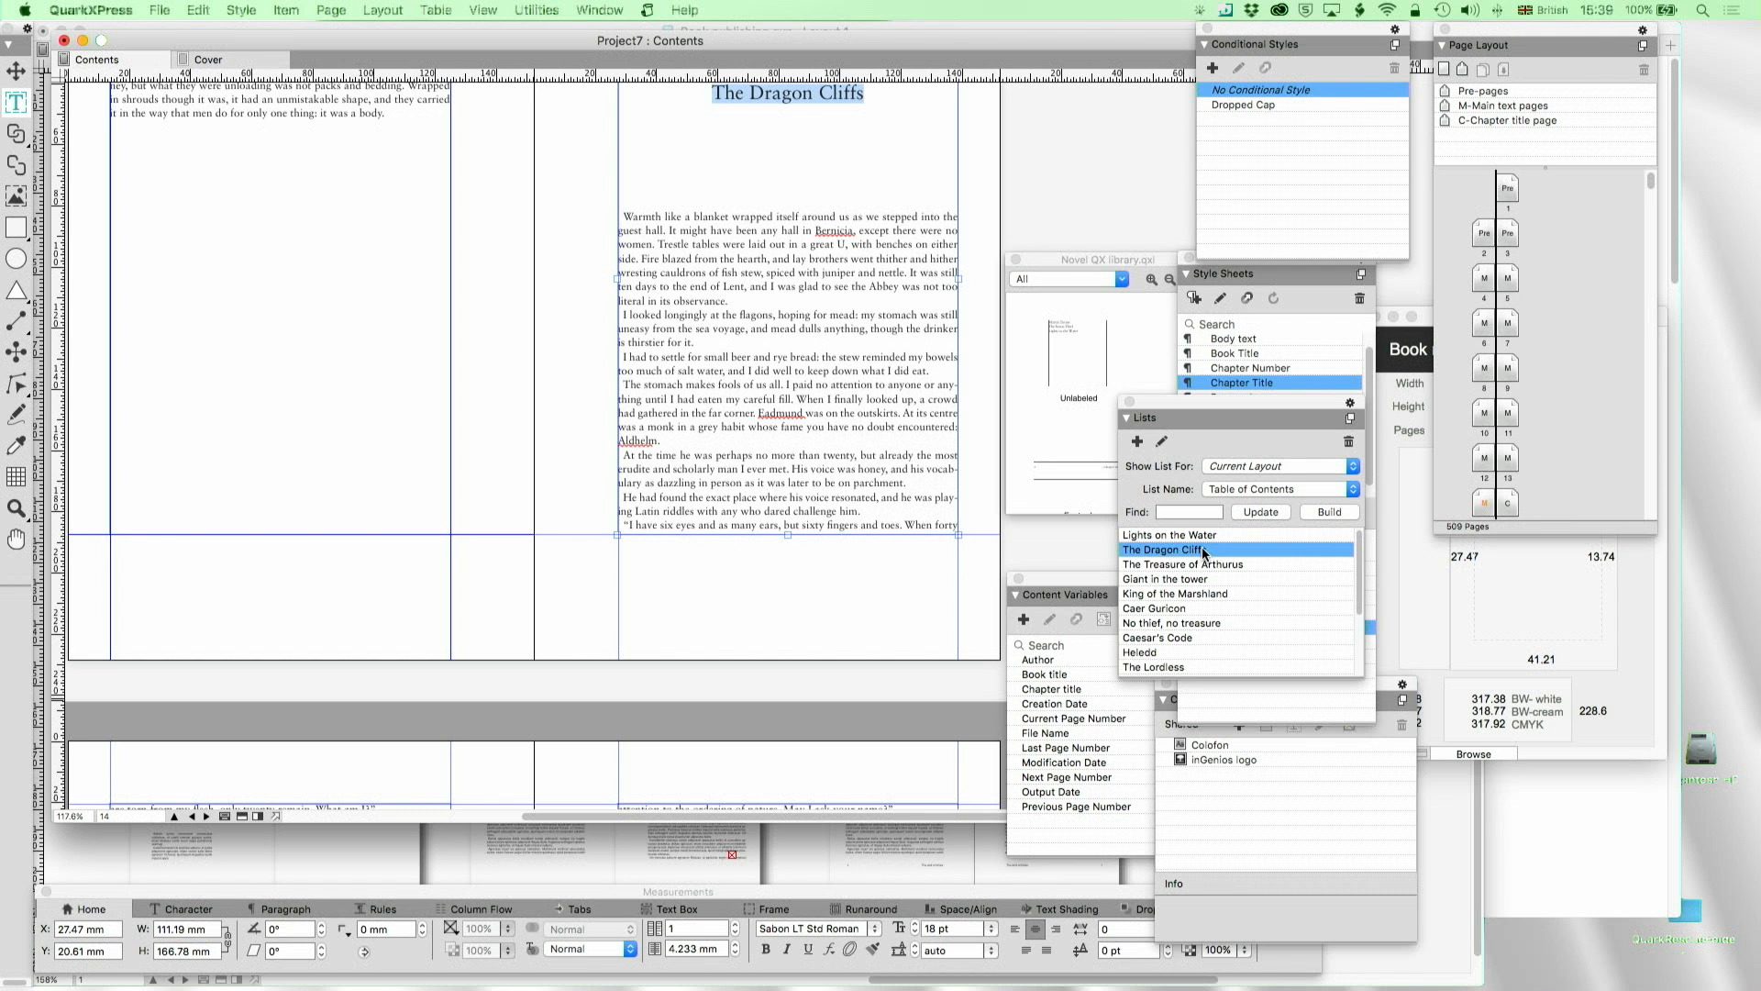
Jump to the chapter The Treasure of Arthurus and apply the C-Chapter title page master to page 31
double_click(1205, 565)
scroll(1531, 398, down, 5)
scroll(1532, 398, up, 3)
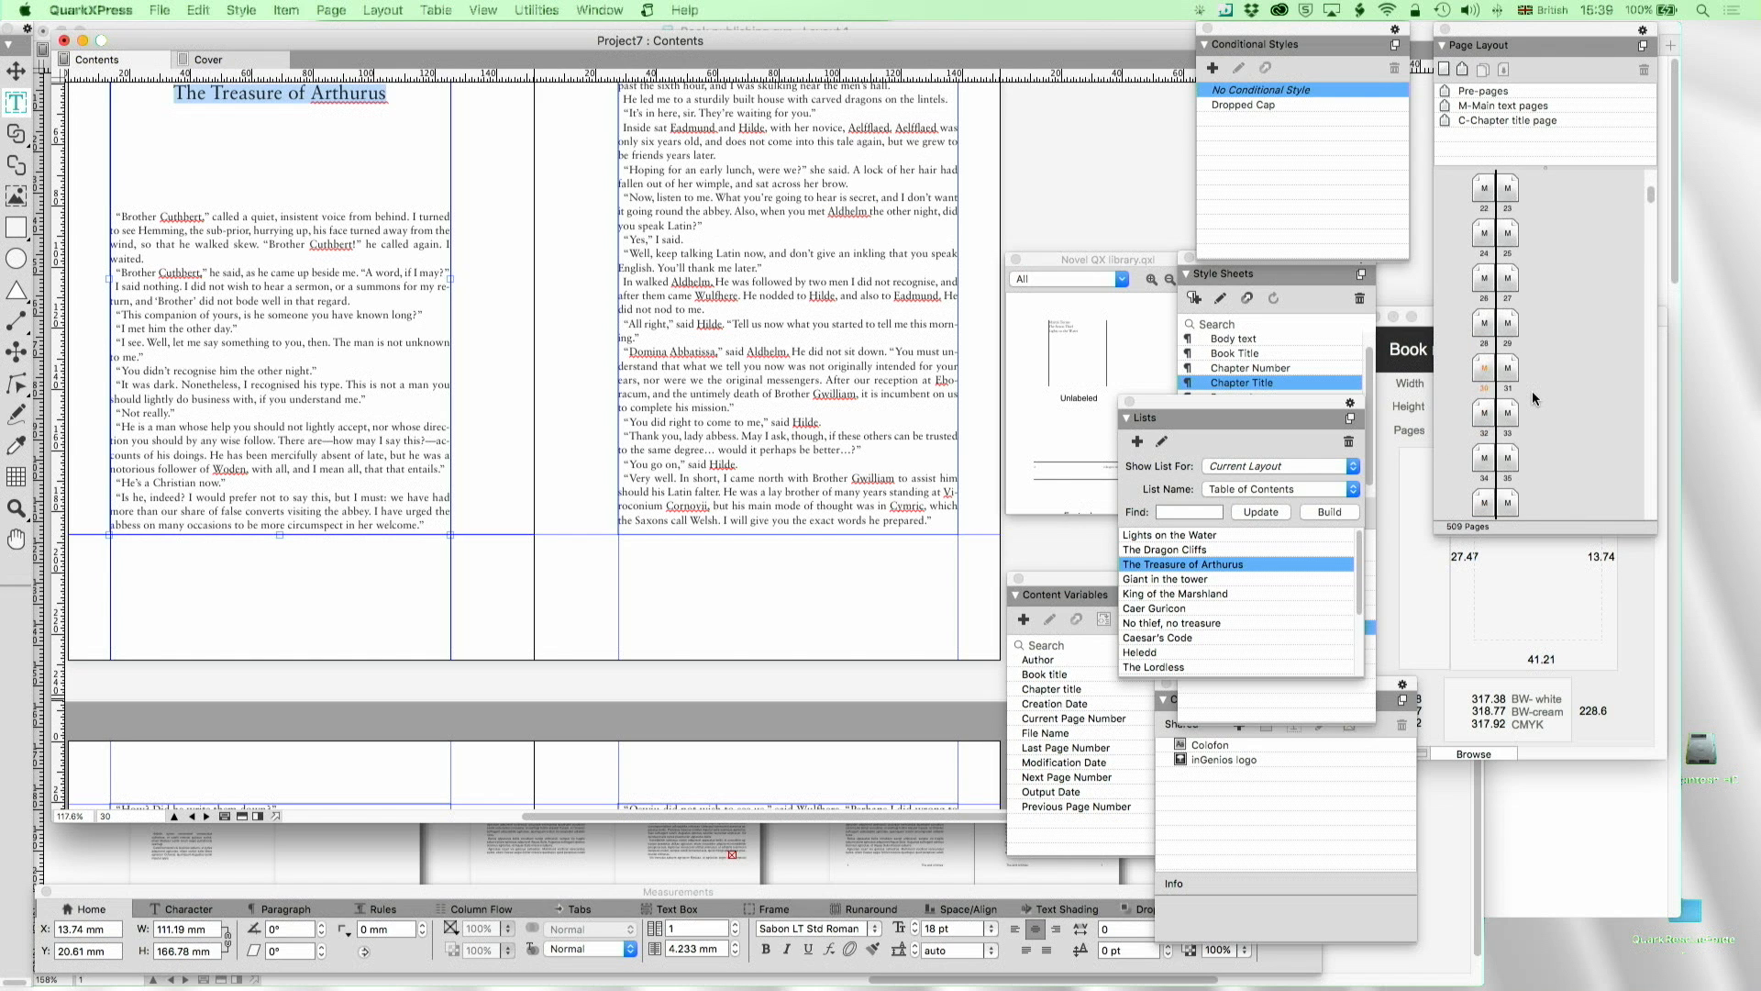
drag(1446, 120, 1507, 278)
Jump to the chapter Giant in the tower and apply the C-Chapter title page master to page 41
double_click(1205, 580)
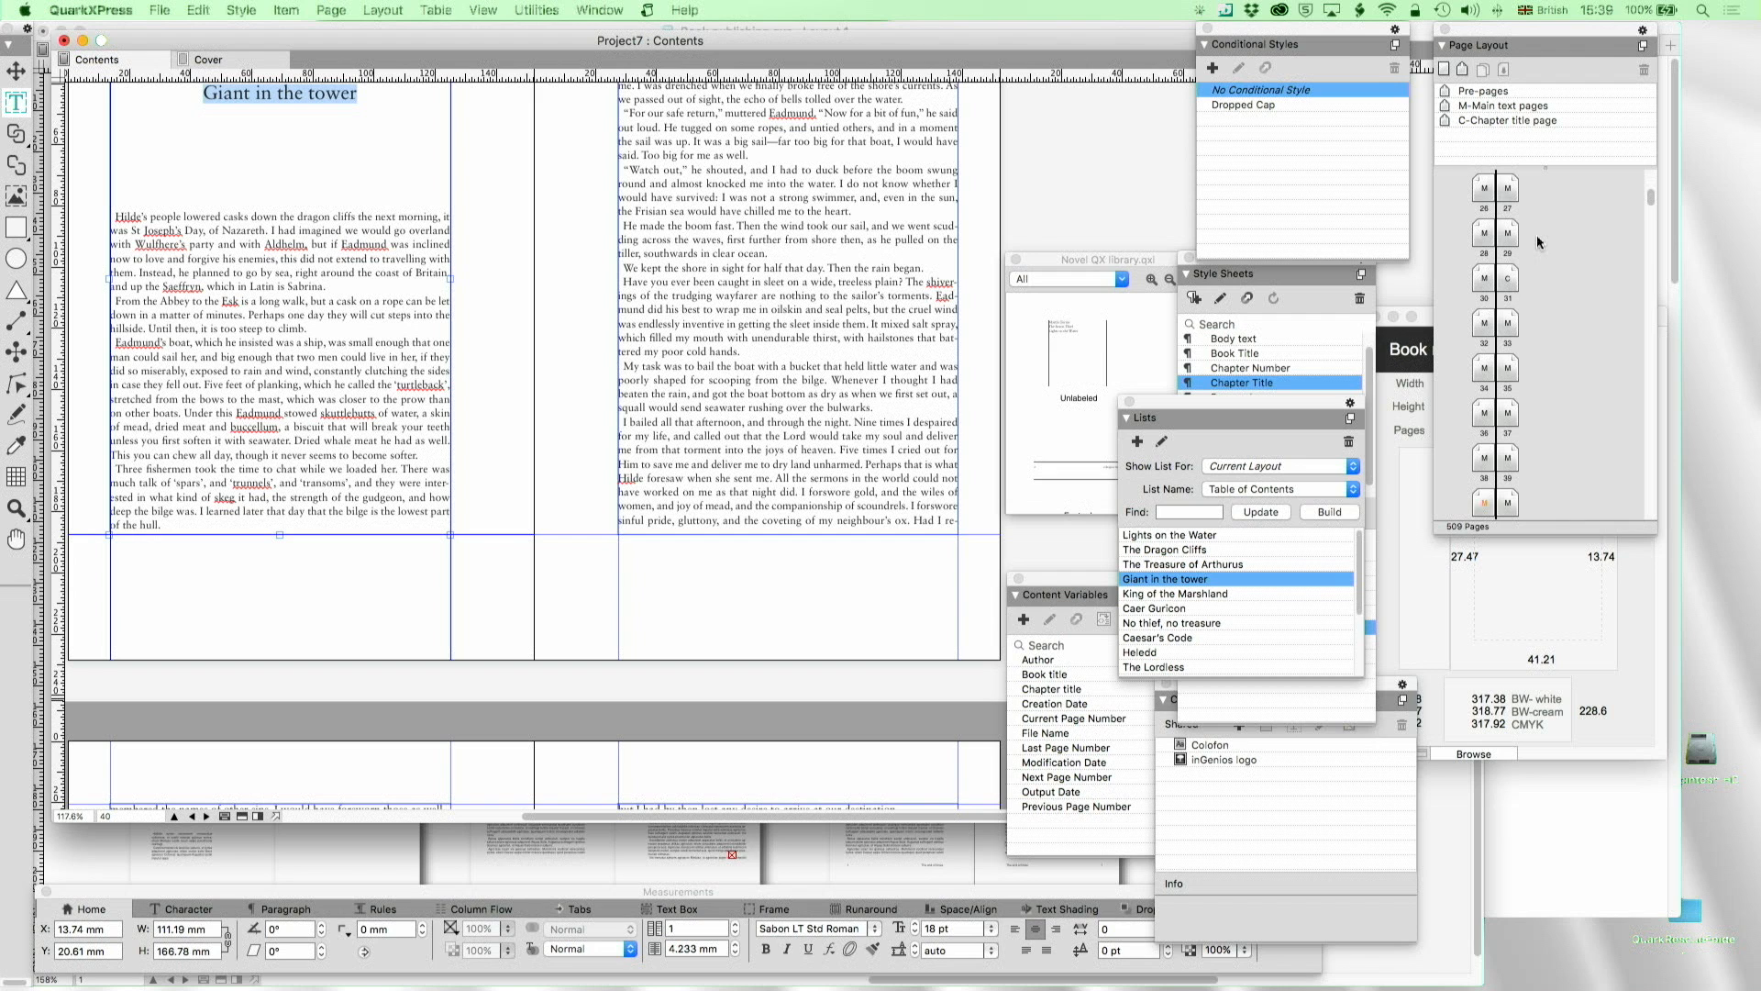
scroll(1538, 235, up, 2)
drag(1445, 119, 1511, 368)
Open the M-Main text pages master for editing
double_click(1445, 106)
scroll(730, 416, down, 1)
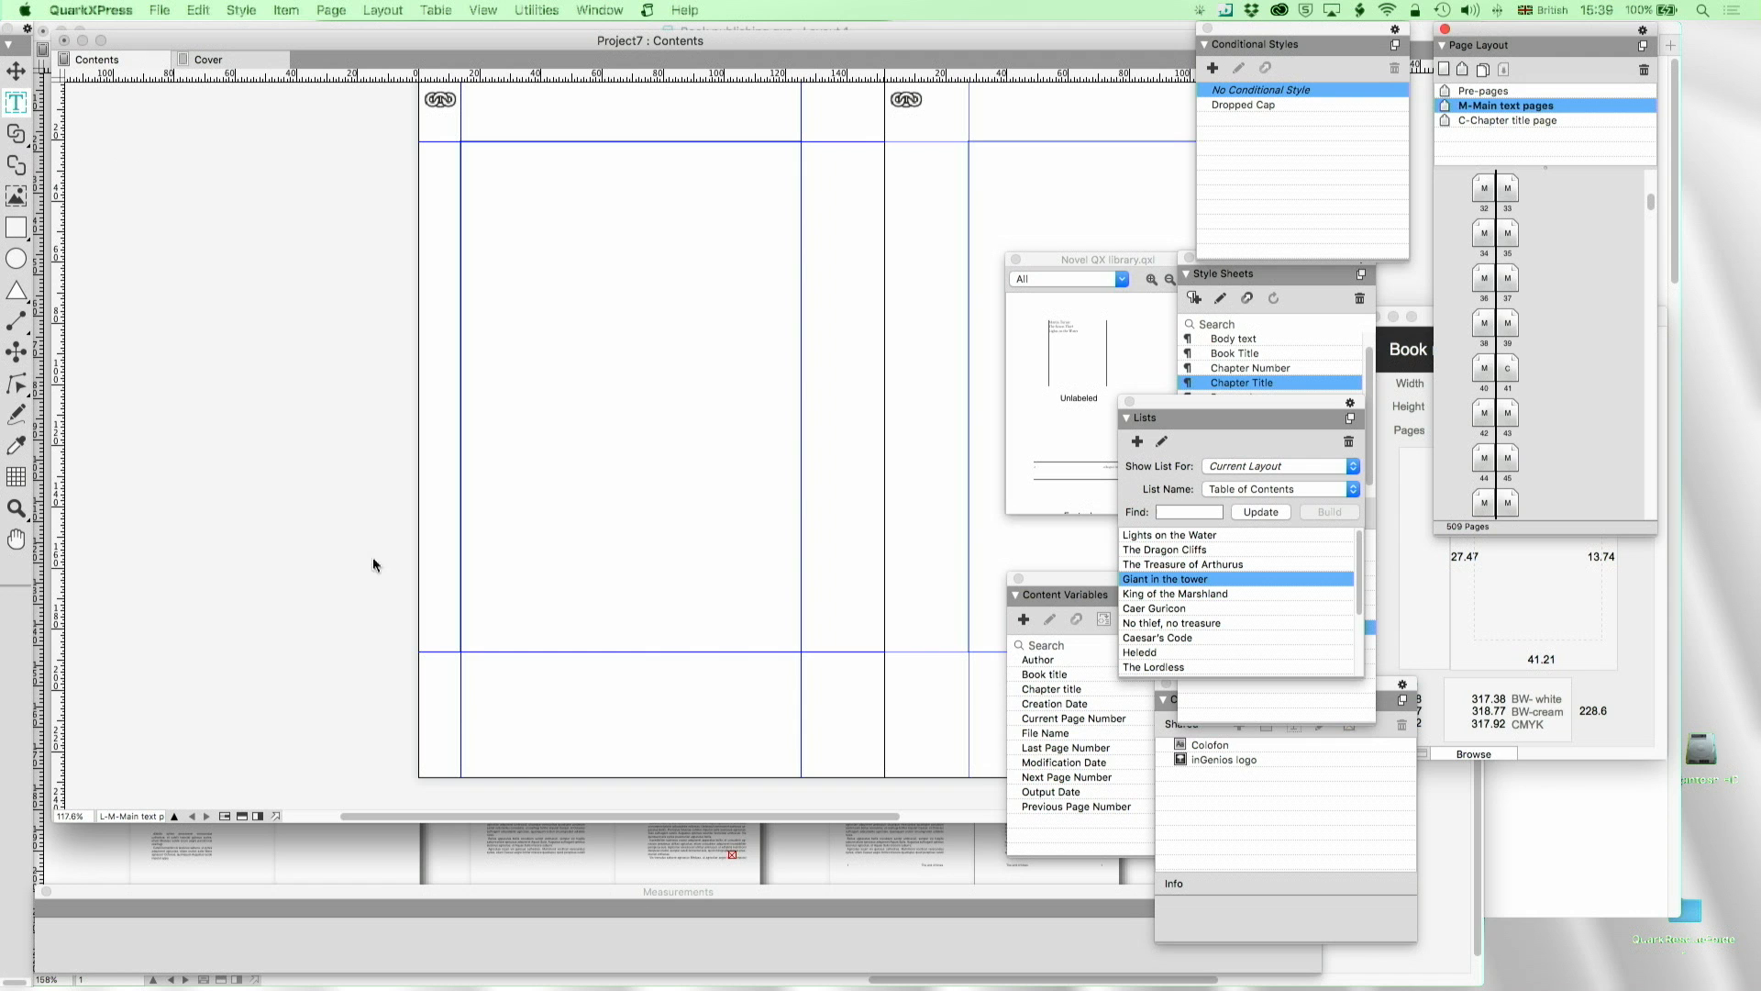
drag(465, 706, 802, 653)
click(15, 70)
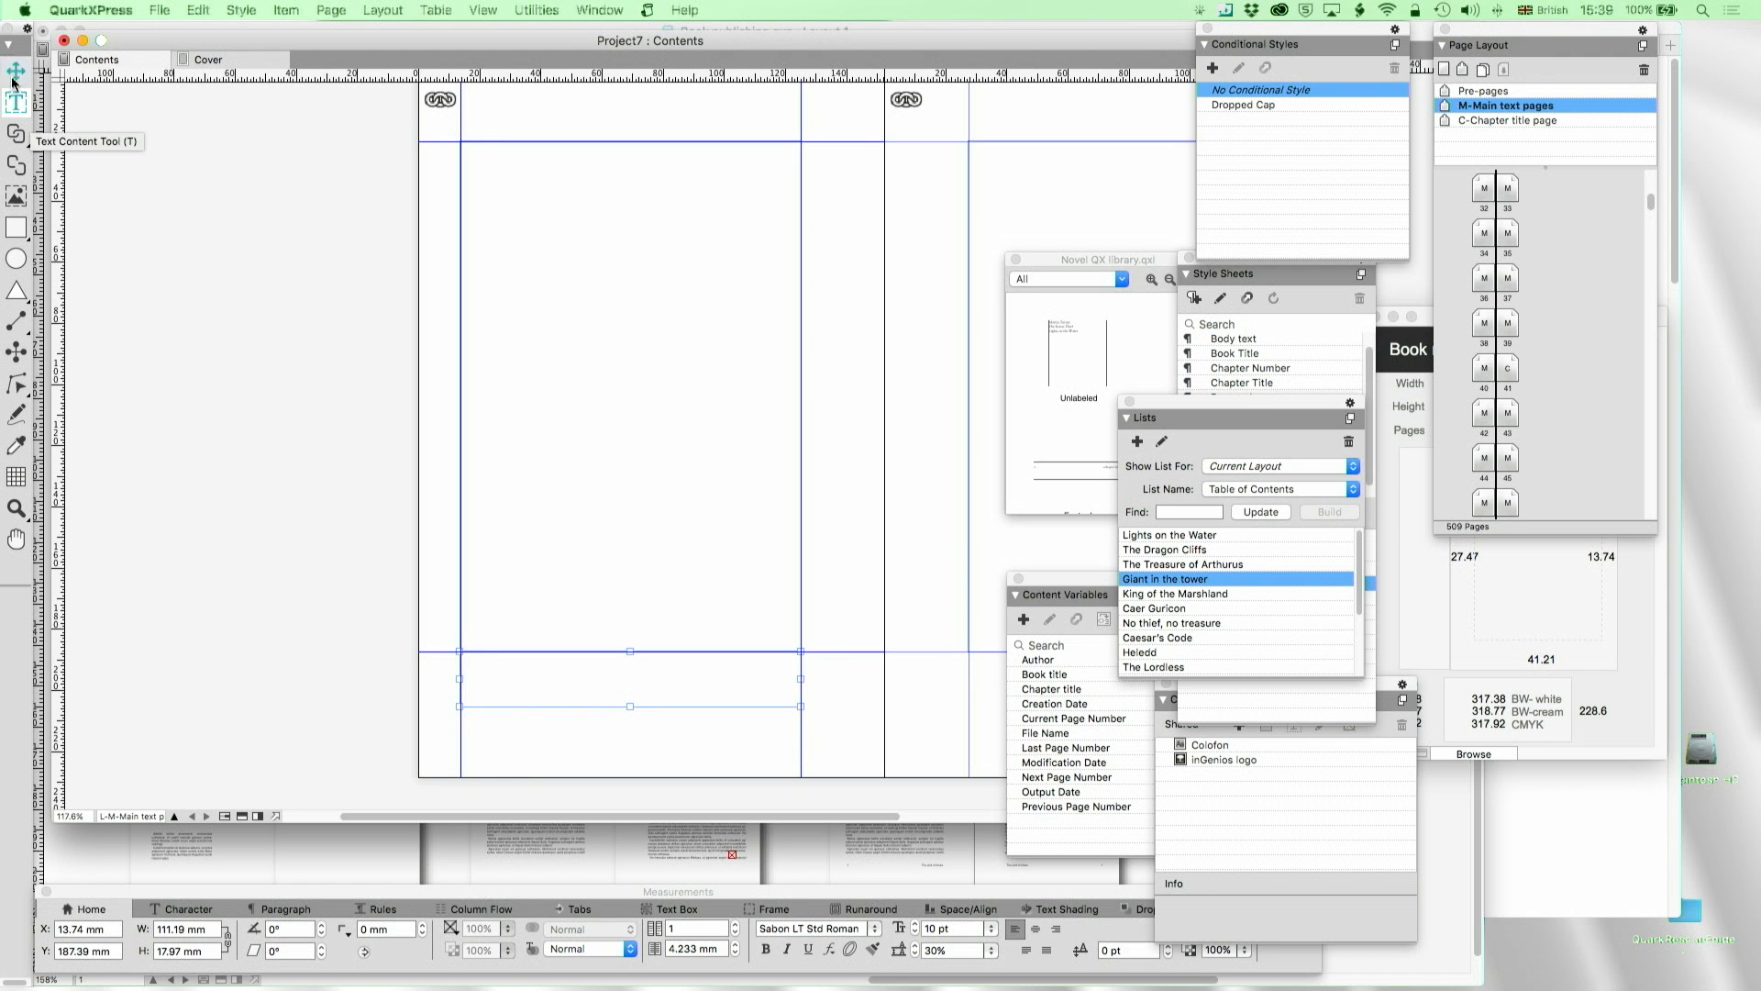
key(Delete)
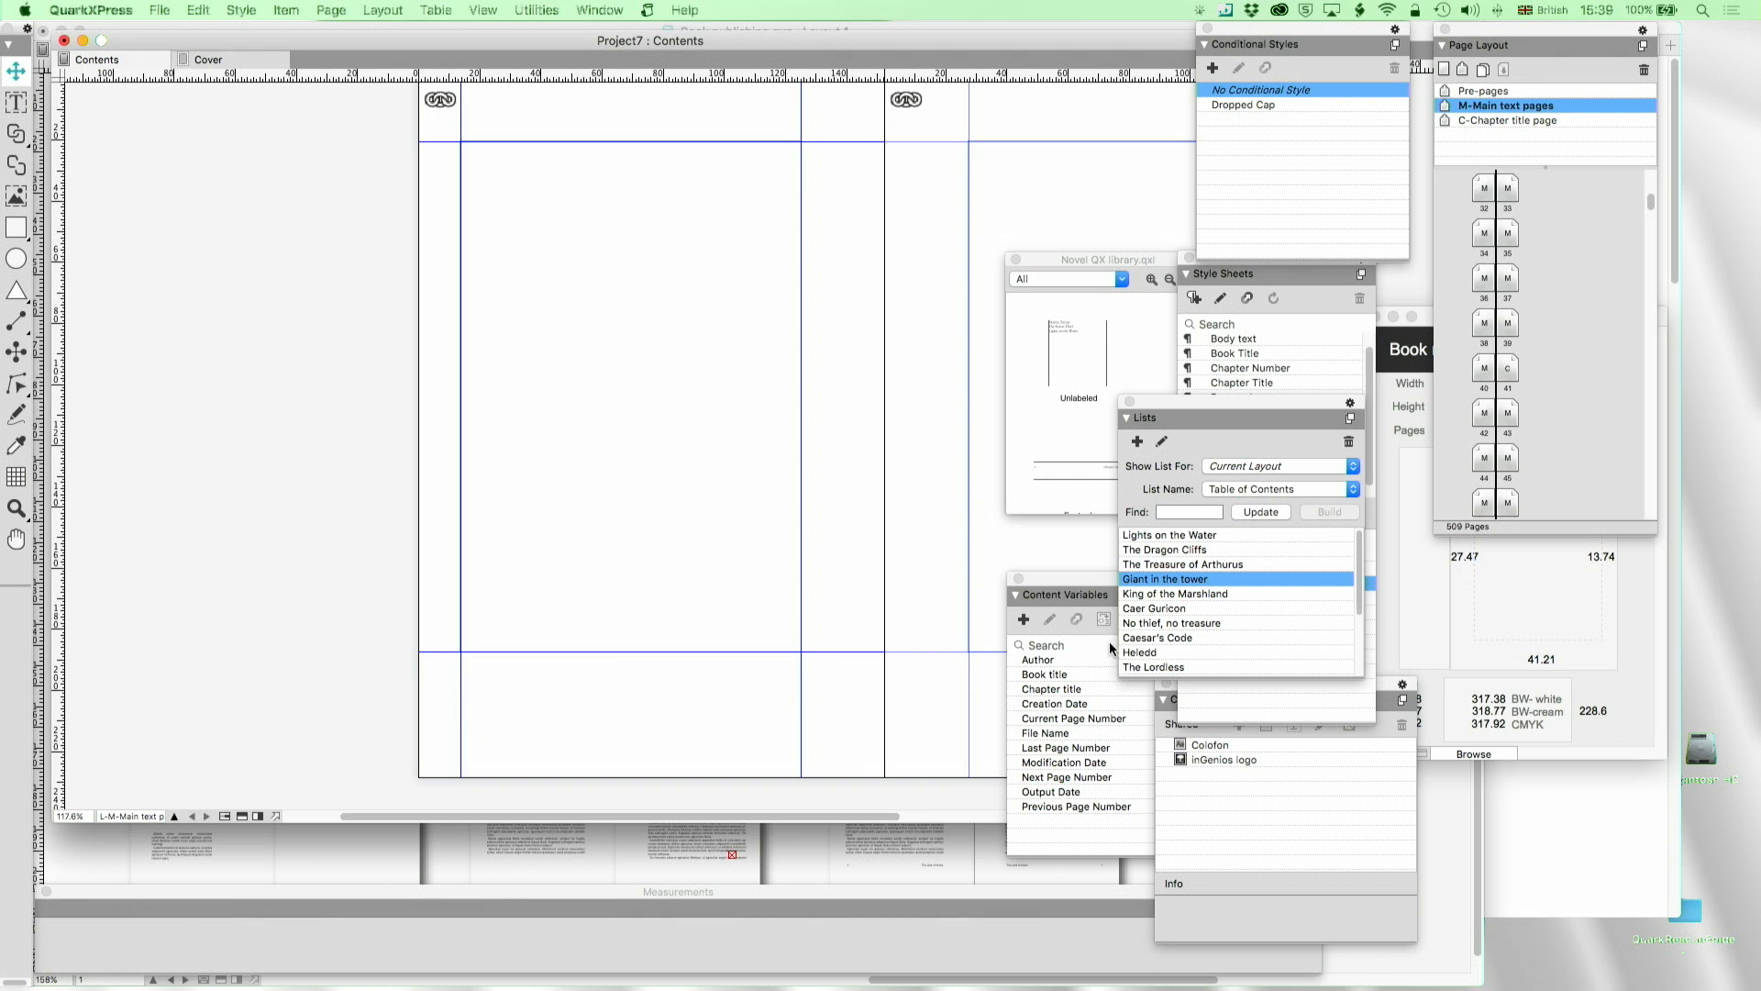
Place the Footer L item from the Novel QX library below the text area of the left-hand main text master page
drag(1135, 261, 1078, 136)
drag(1023, 336, 558, 685)
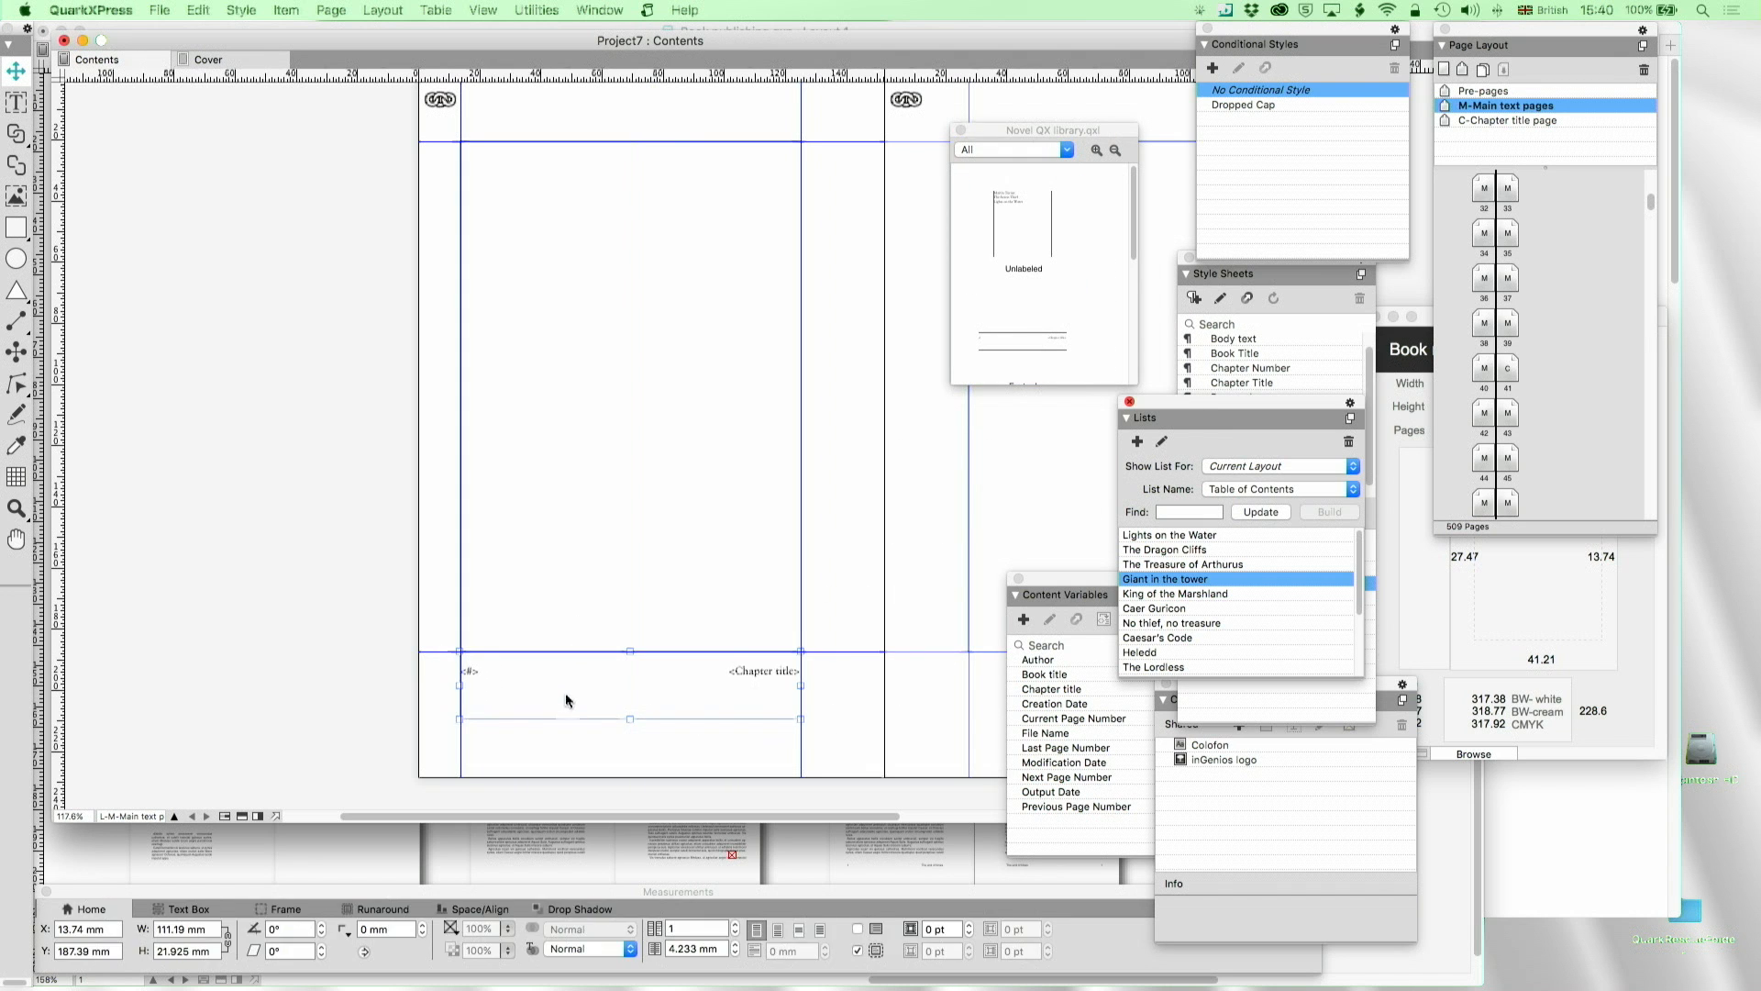
scroll(565, 691, right, 5)
drag(983, 349, 752, 679)
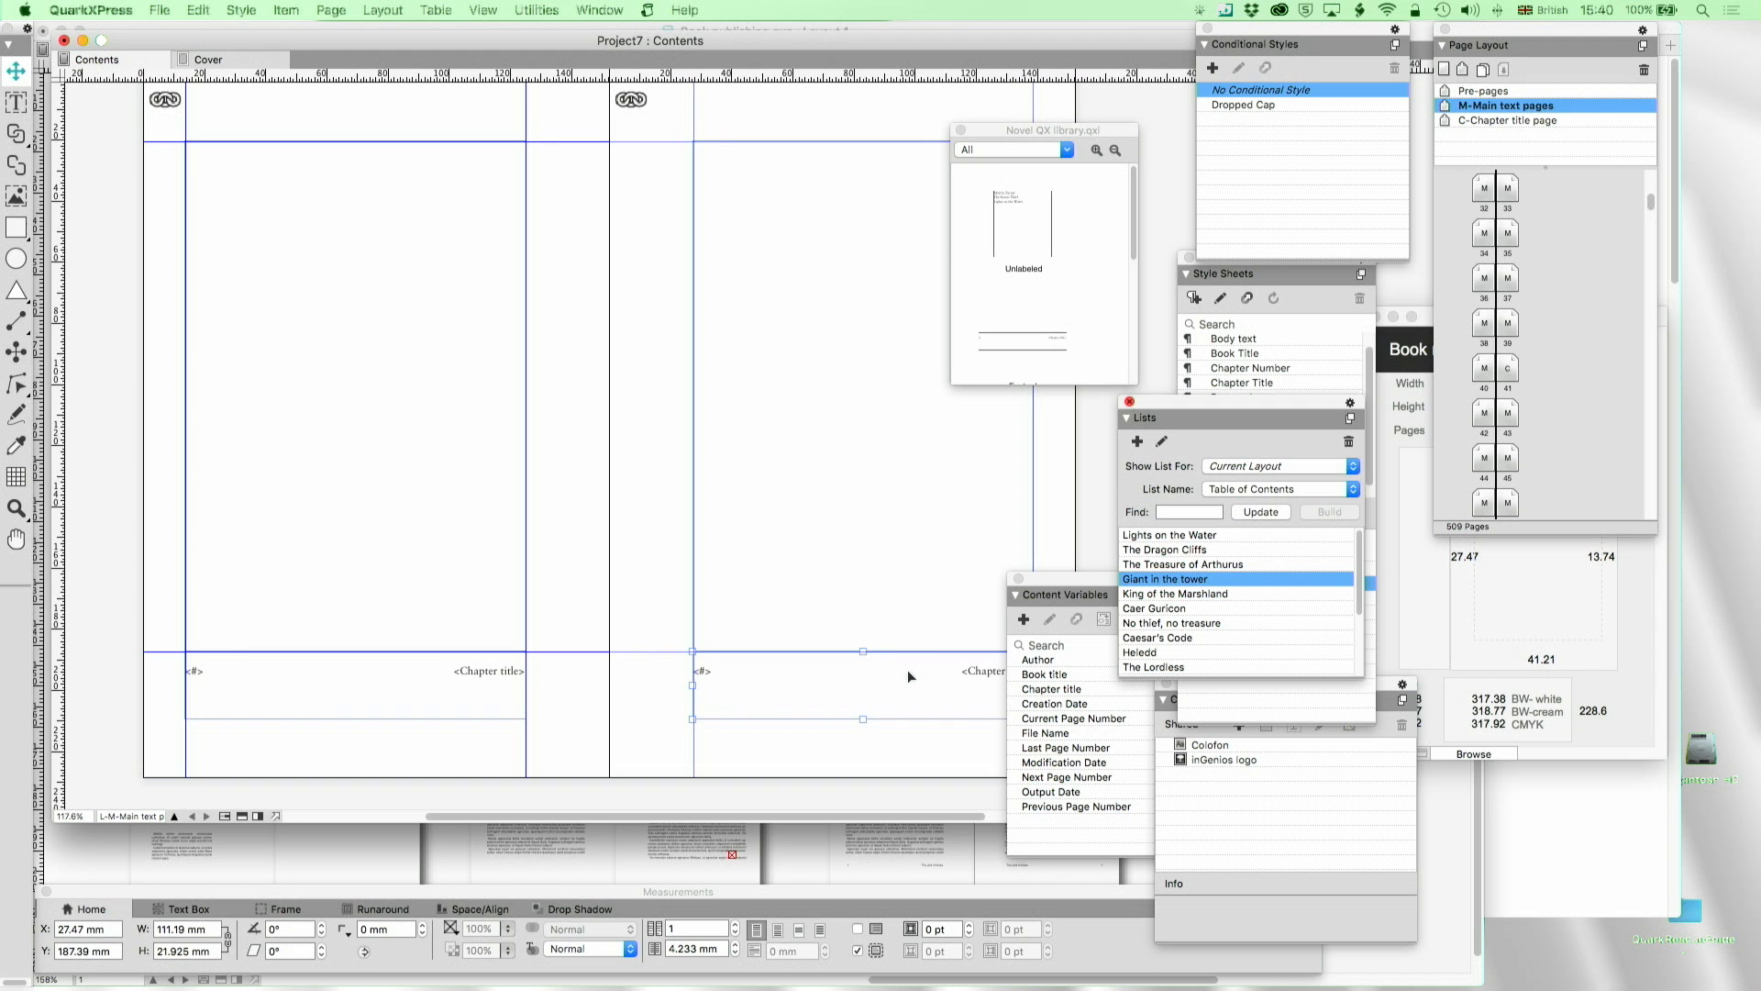
key(Delete)
Place the Footer R library item below the text area of the right-hand main text master page
scroll(975, 452, down, 2)
scroll(1051, 243, down, 1)
scroll(1018, 323, down, 3)
drag(1018, 321, 693, 571)
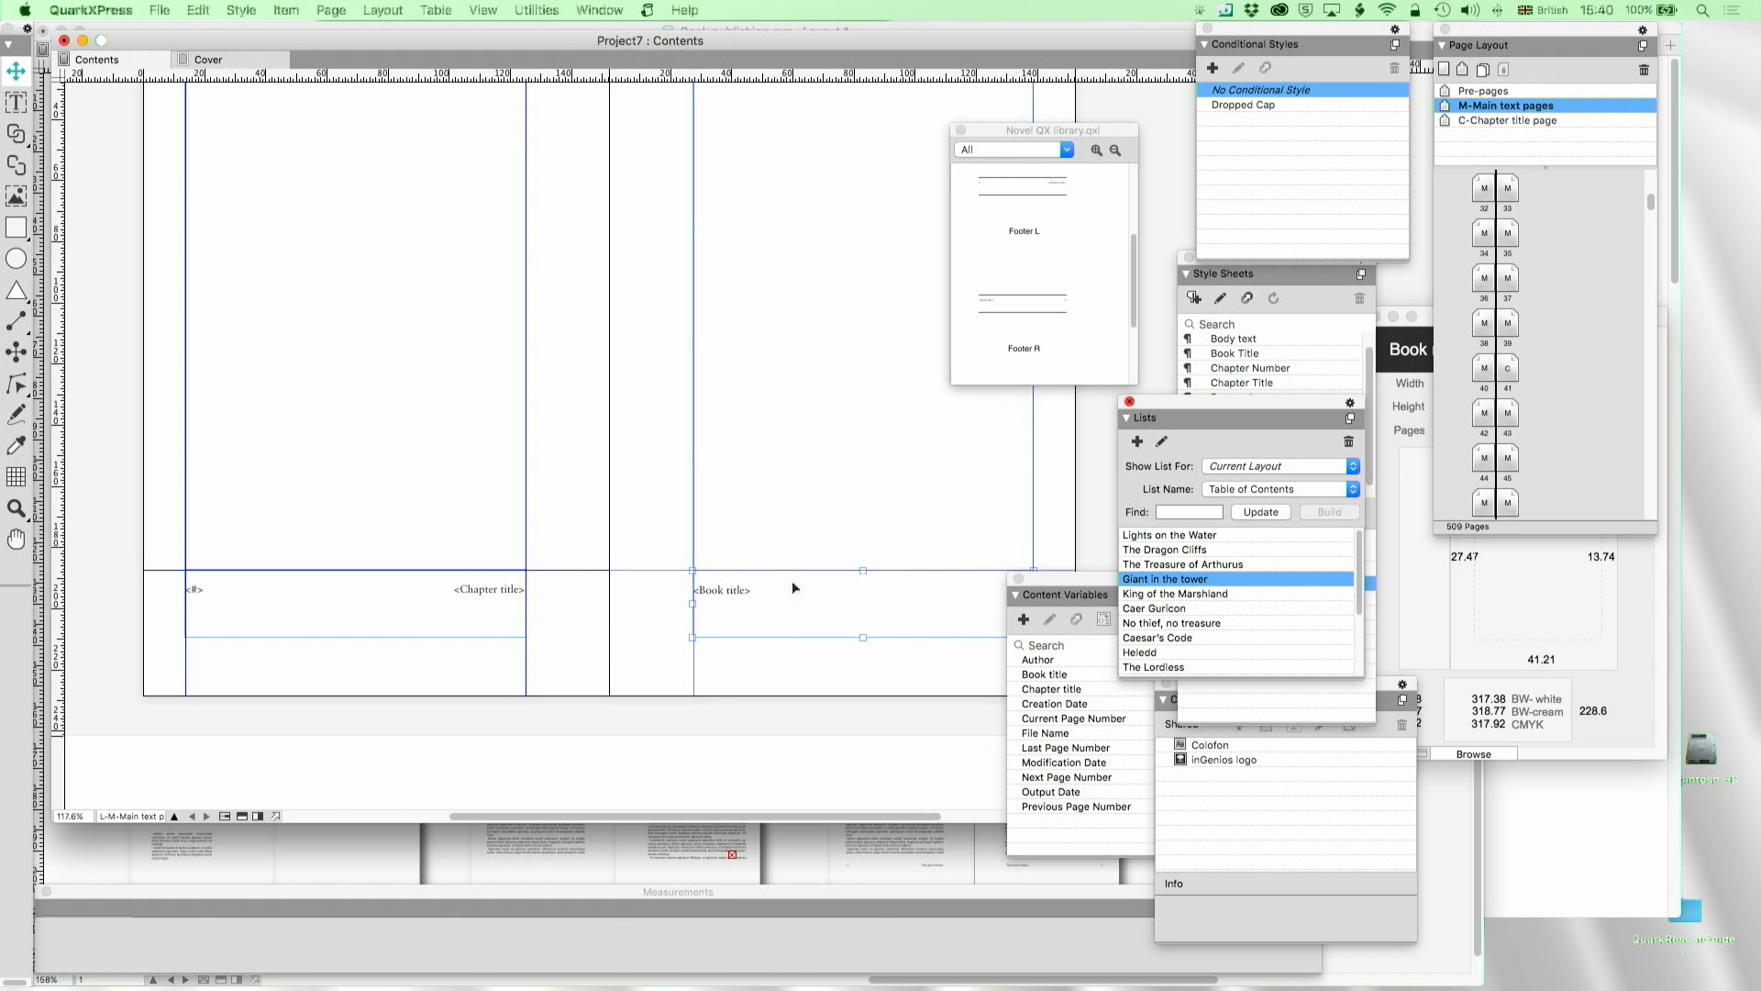
Return to the opening pages of the book and apply the C-Chapter title page master to page 5, Lights on the Water
scroll(1572, 236, up, 10)
double_click(1481, 321)
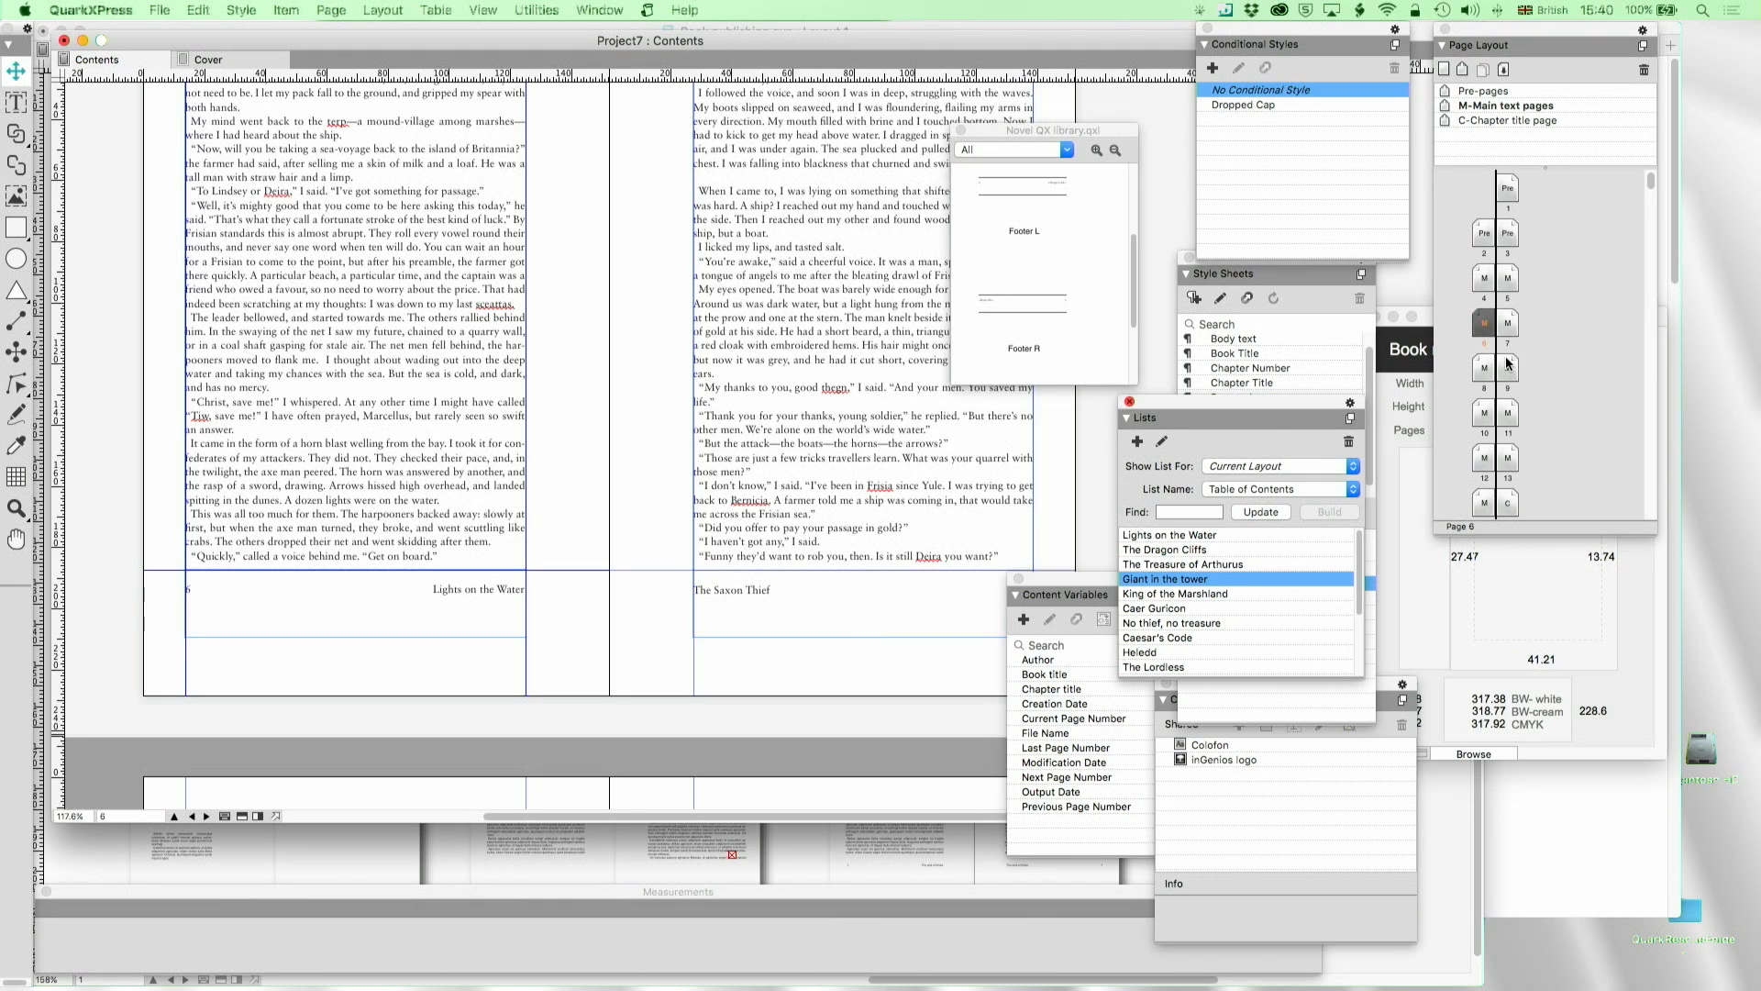
scroll(845, 410, up, 5)
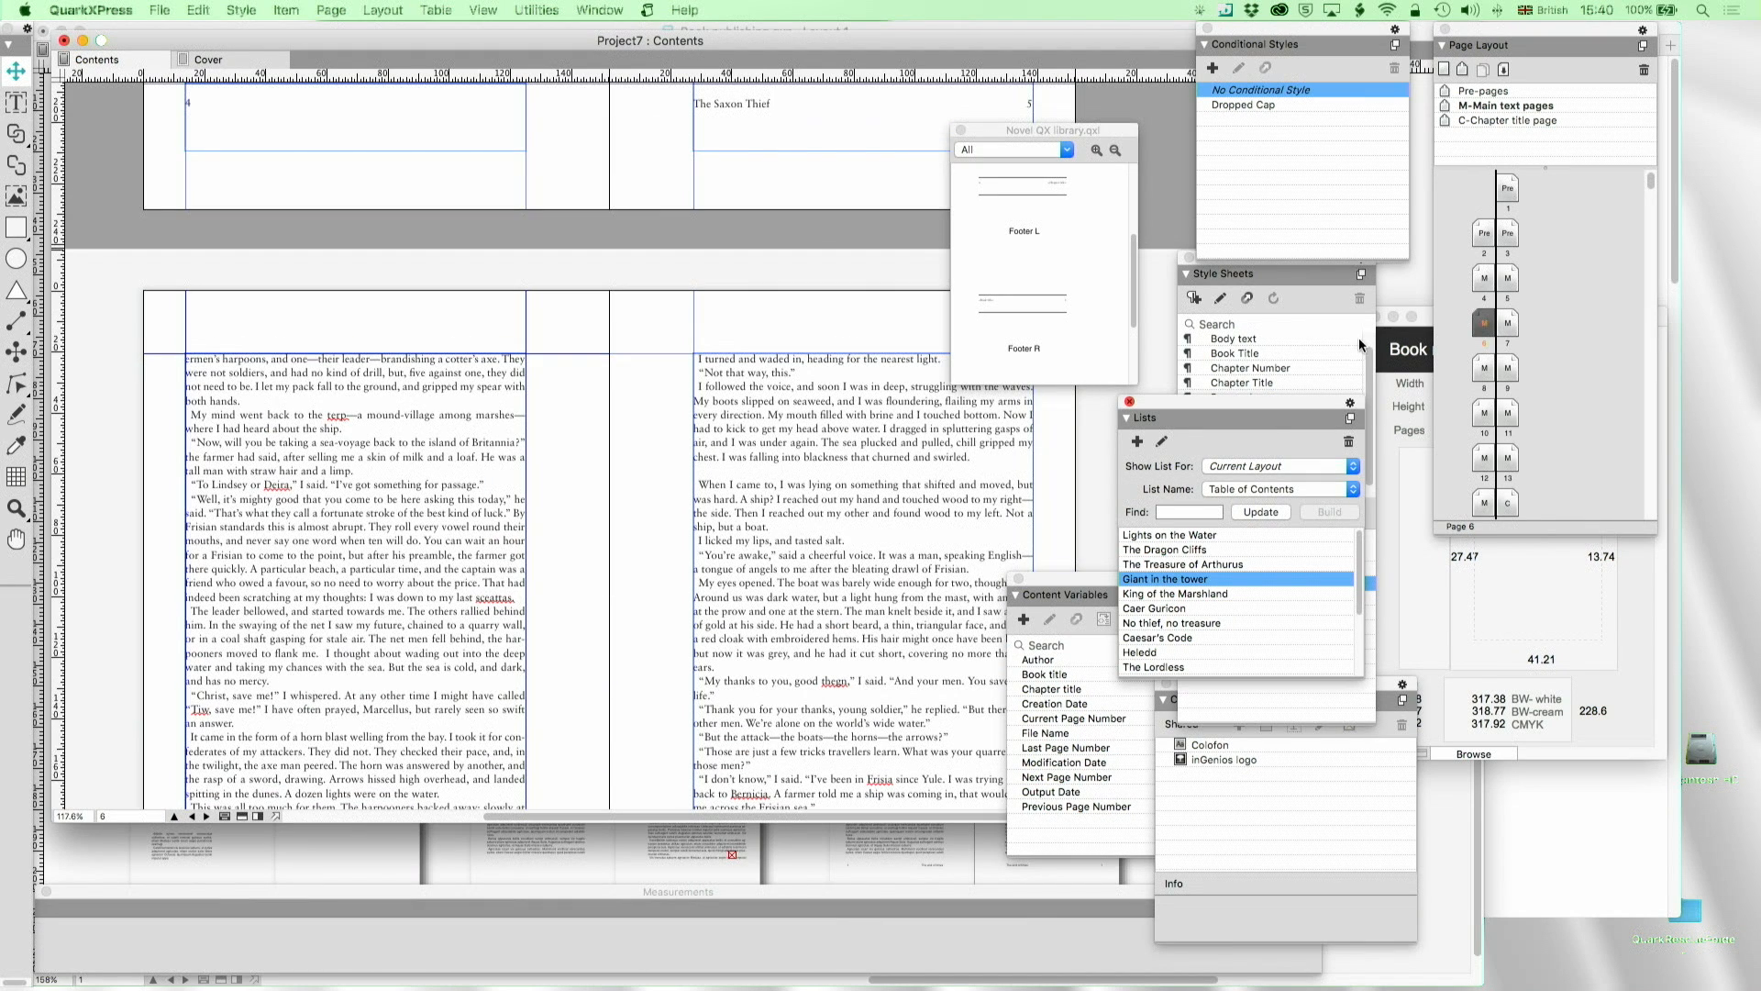
double_click(1493, 273)
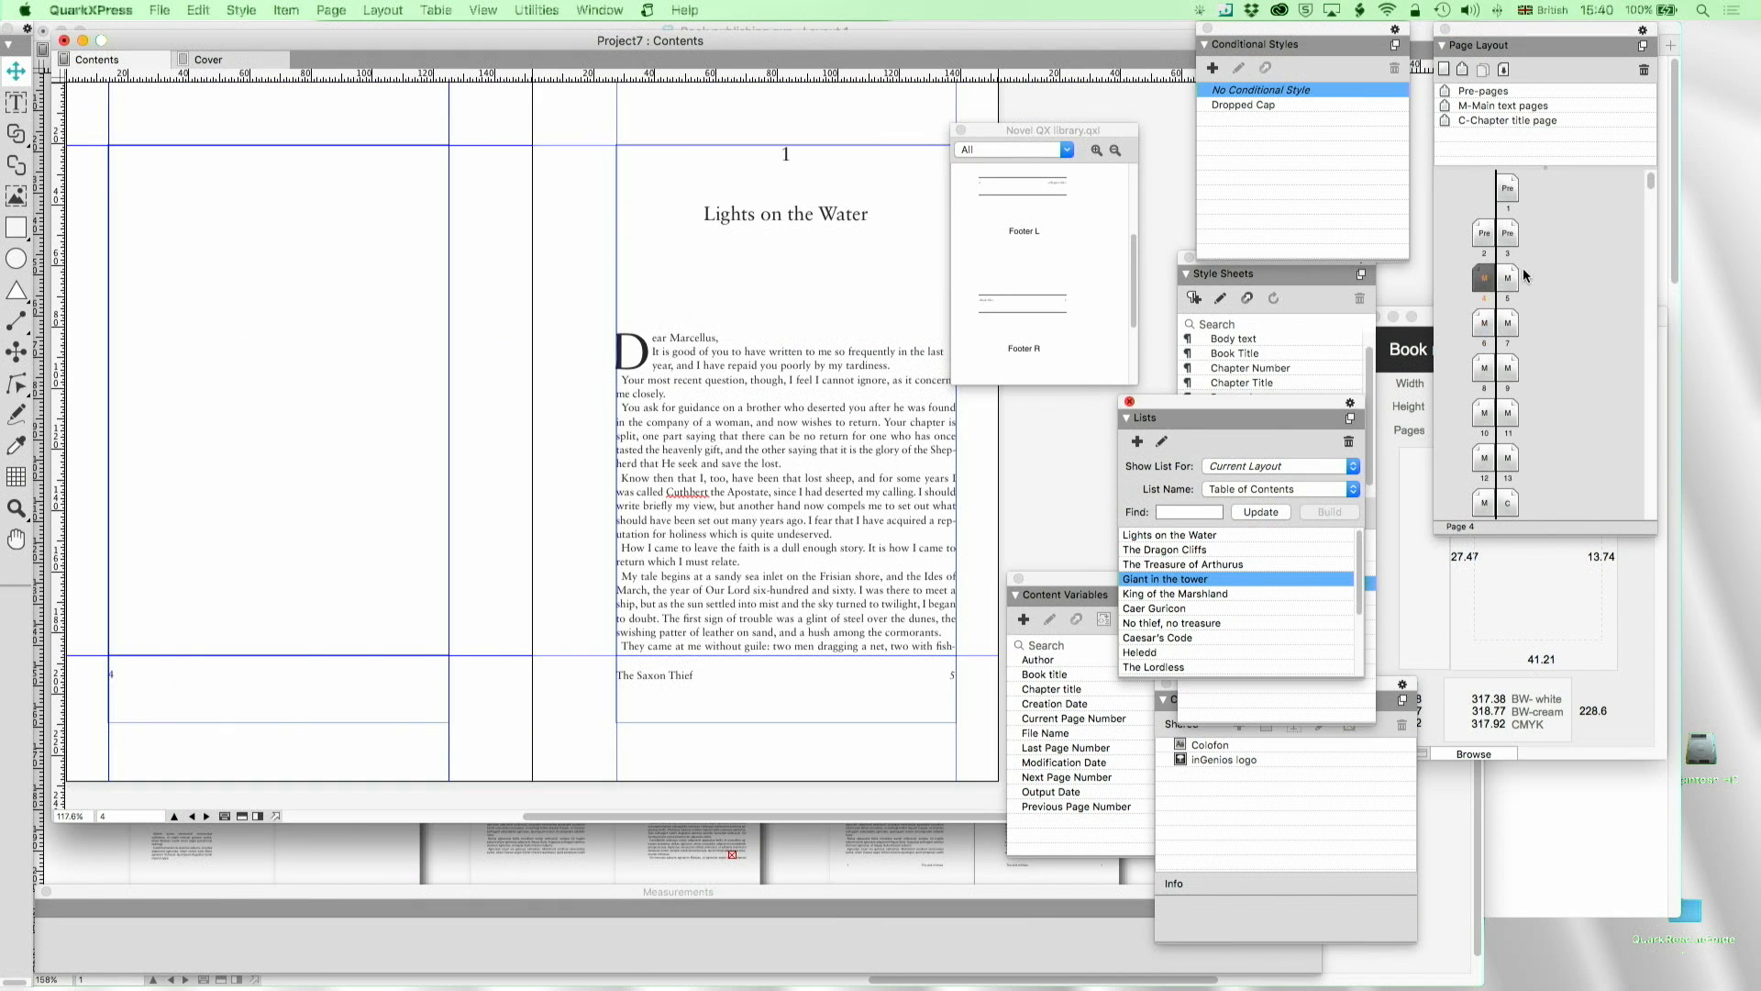
drag(1444, 122, 1507, 278)
click(752, 681)
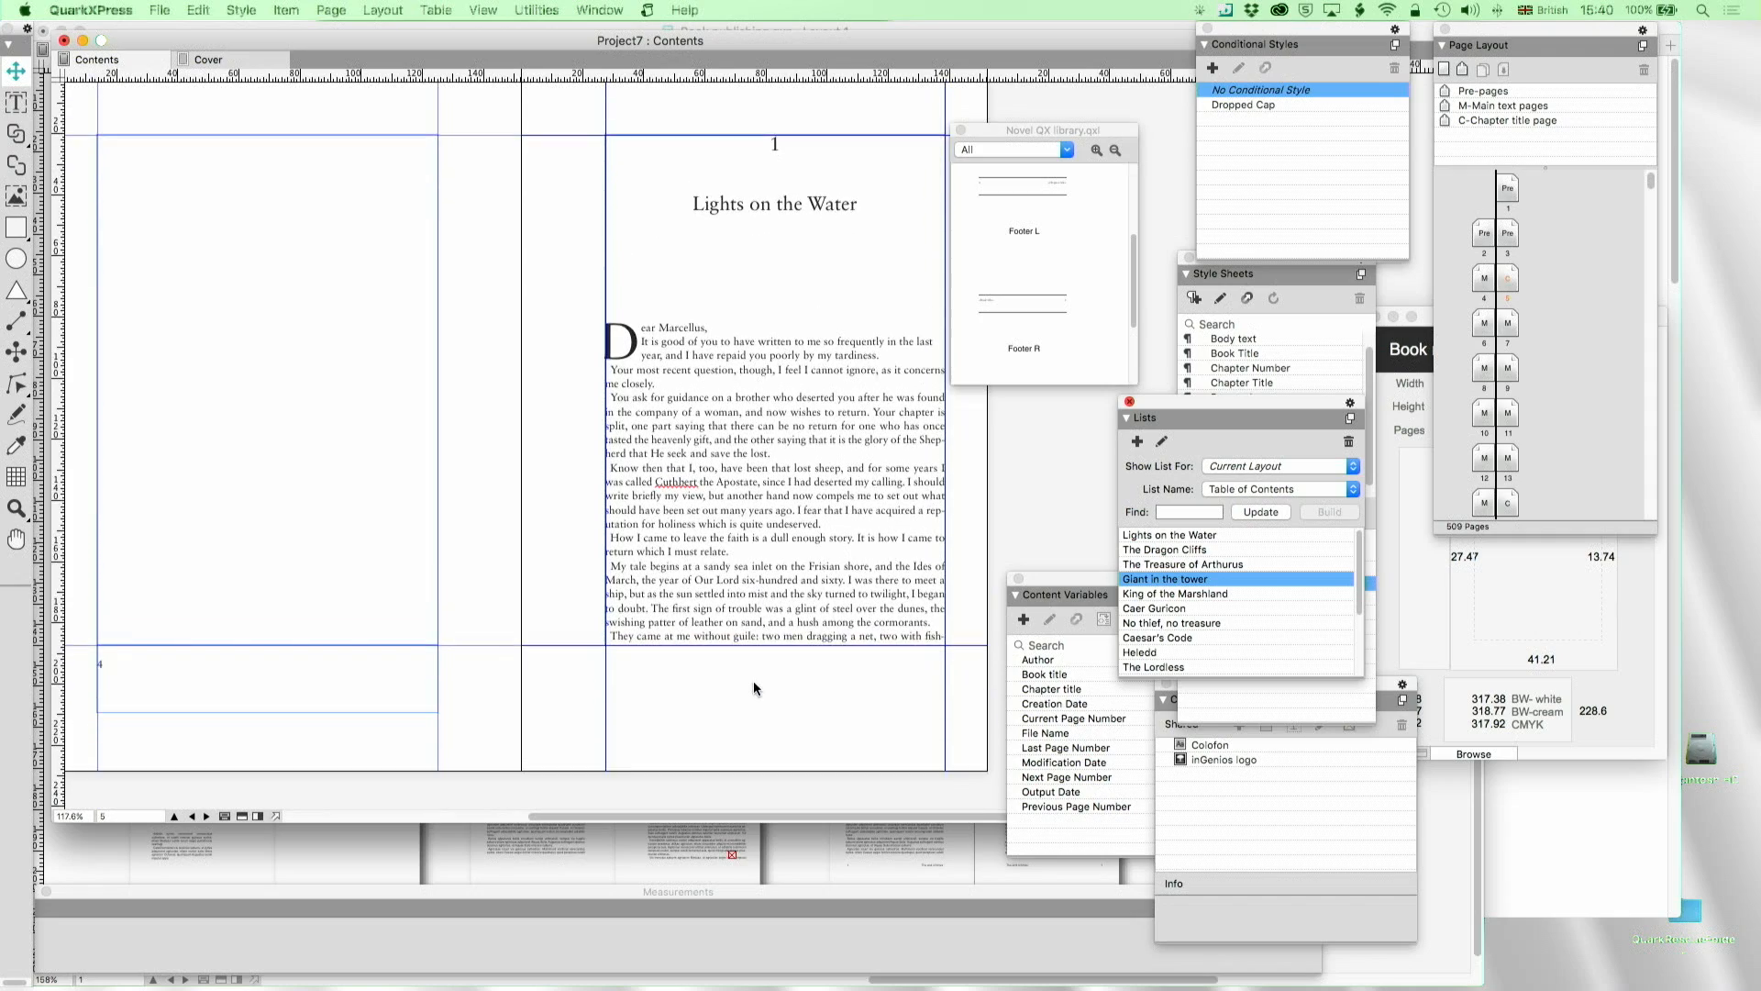
Build the Table of Contents list in the empty text box beneath the Contents heading on page 3
scroll(754, 688, down, 15)
scroll(752, 681, up, 10)
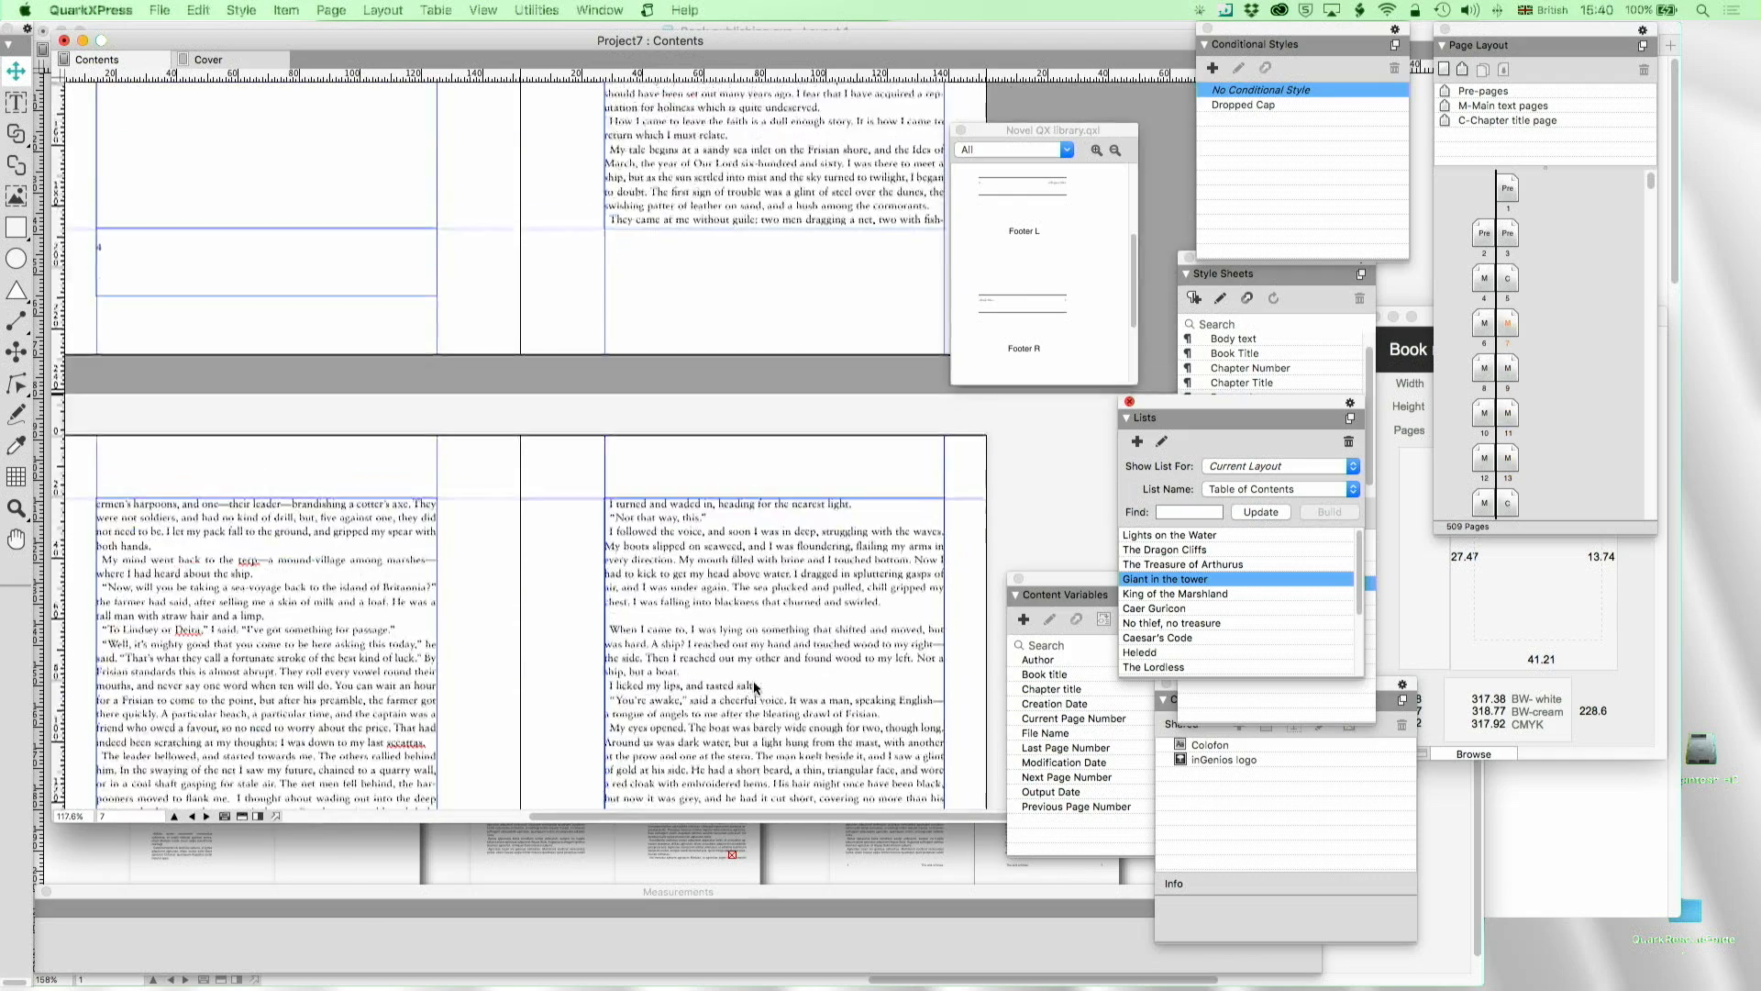
scroll(753, 686, up, 10)
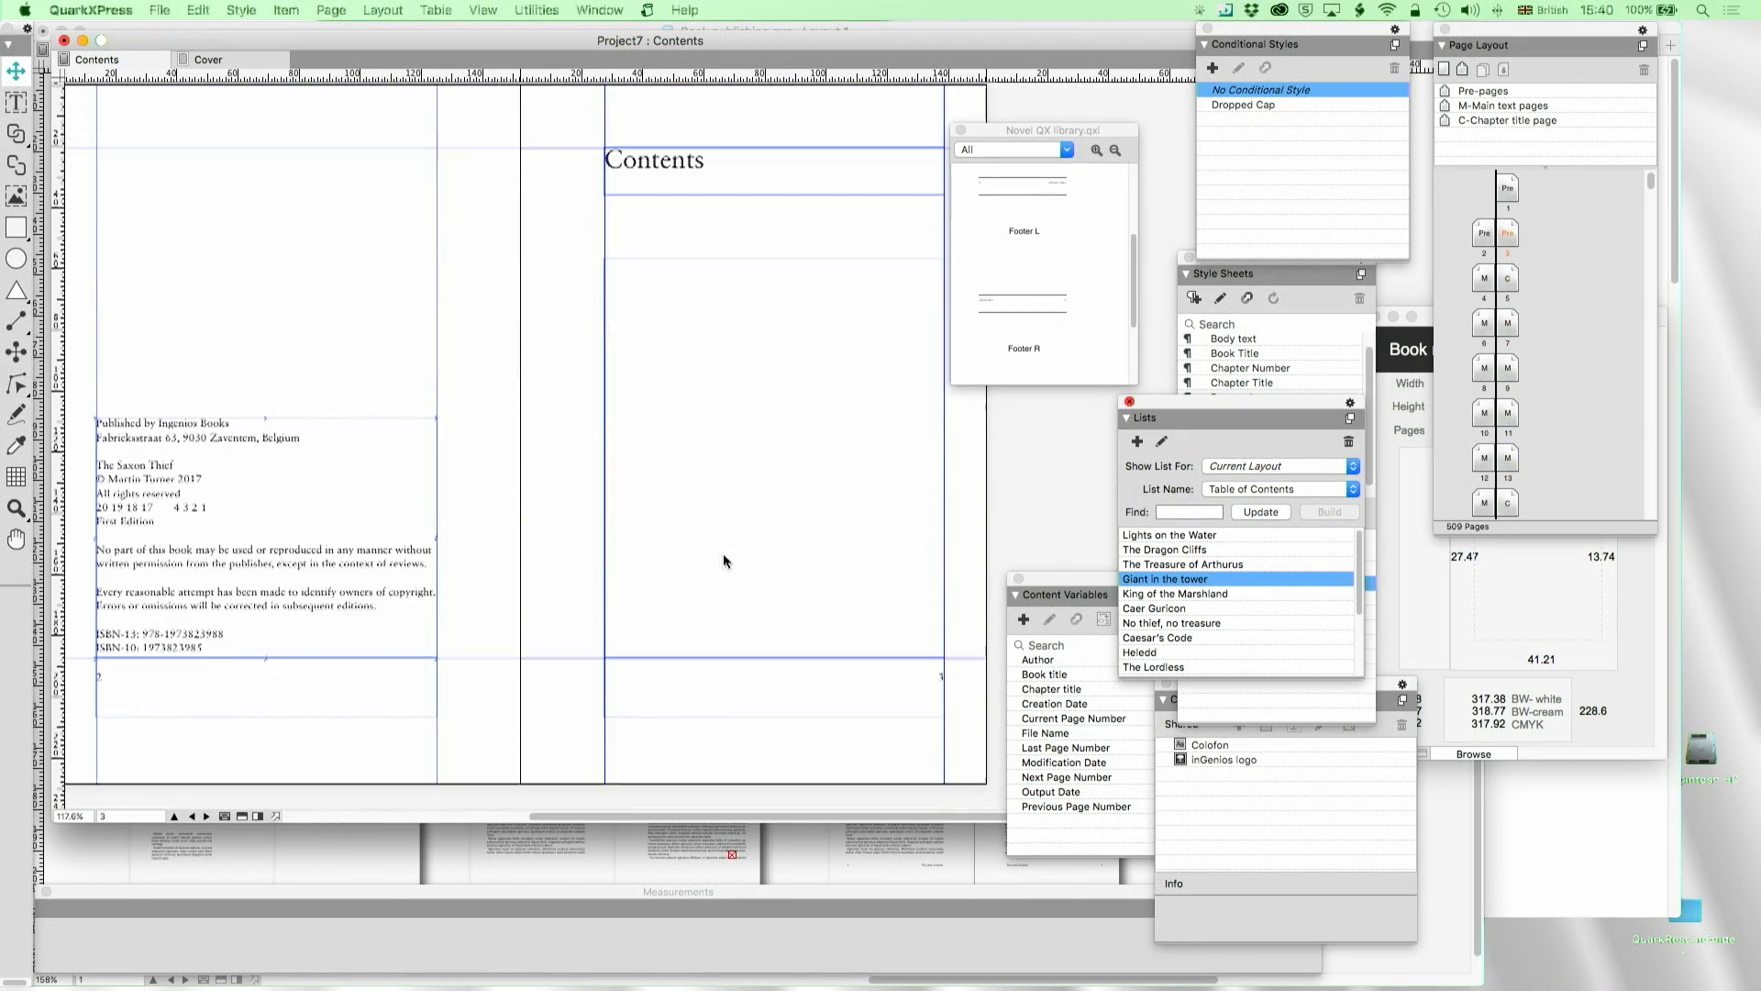
double_click(701, 498)
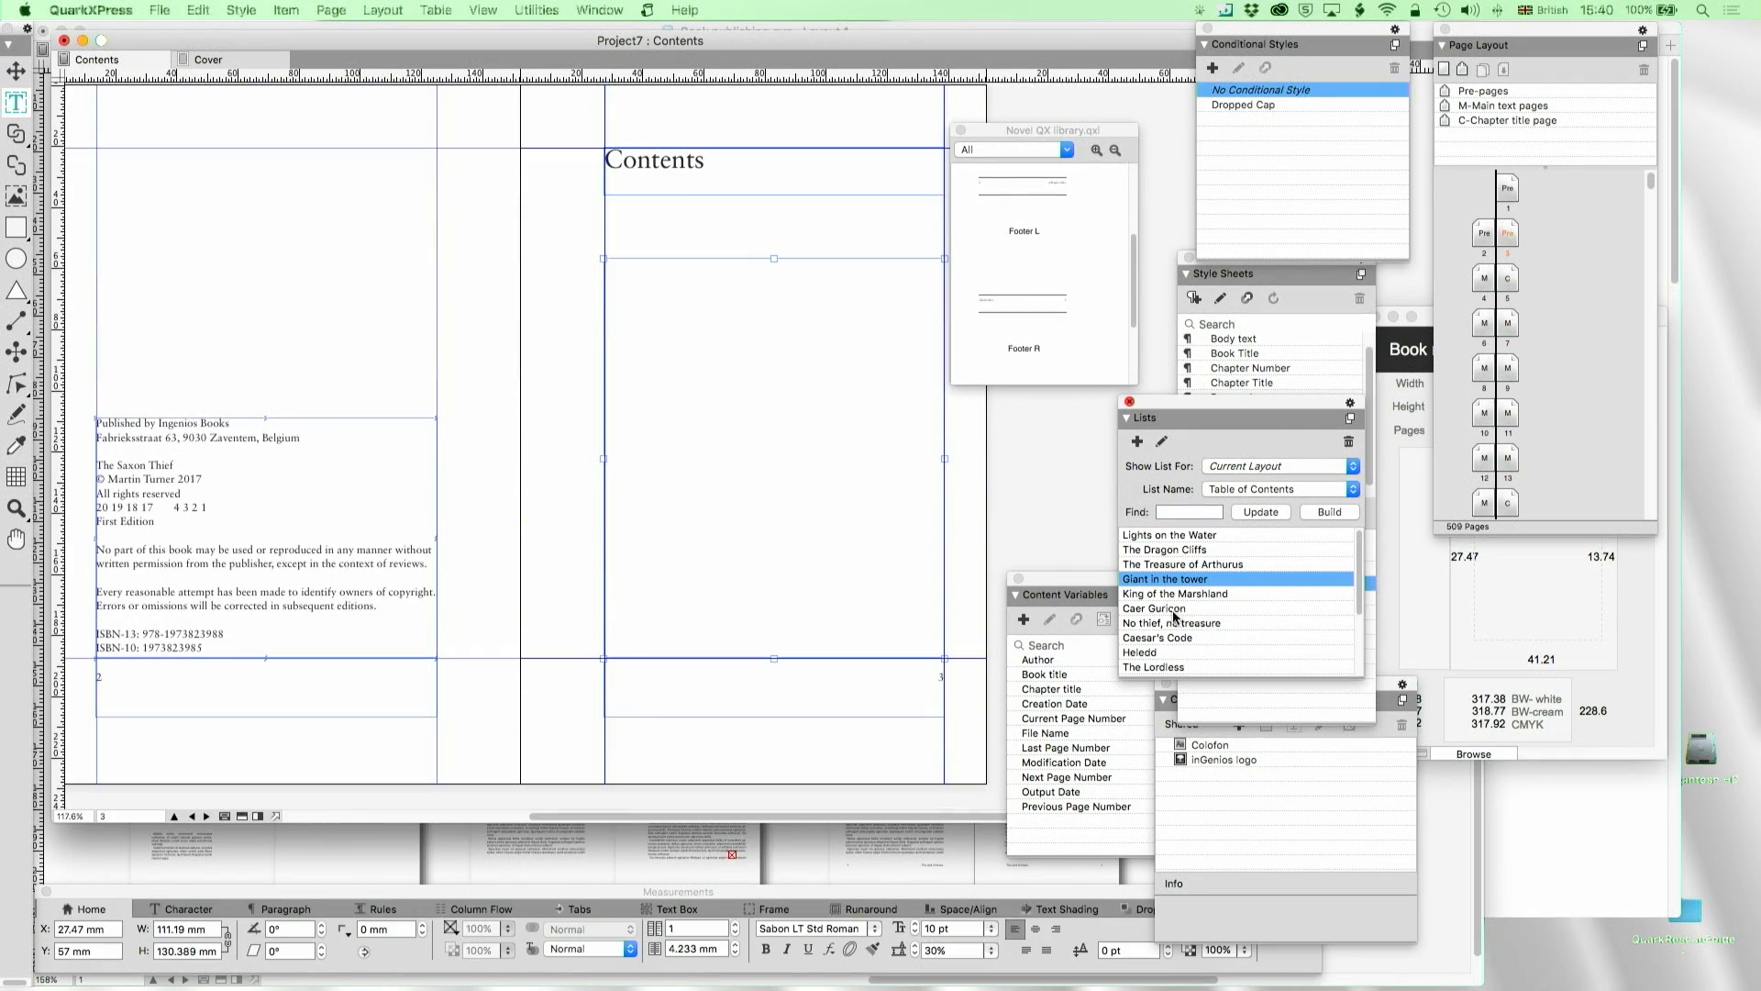
click(1280, 517)
click(1334, 514)
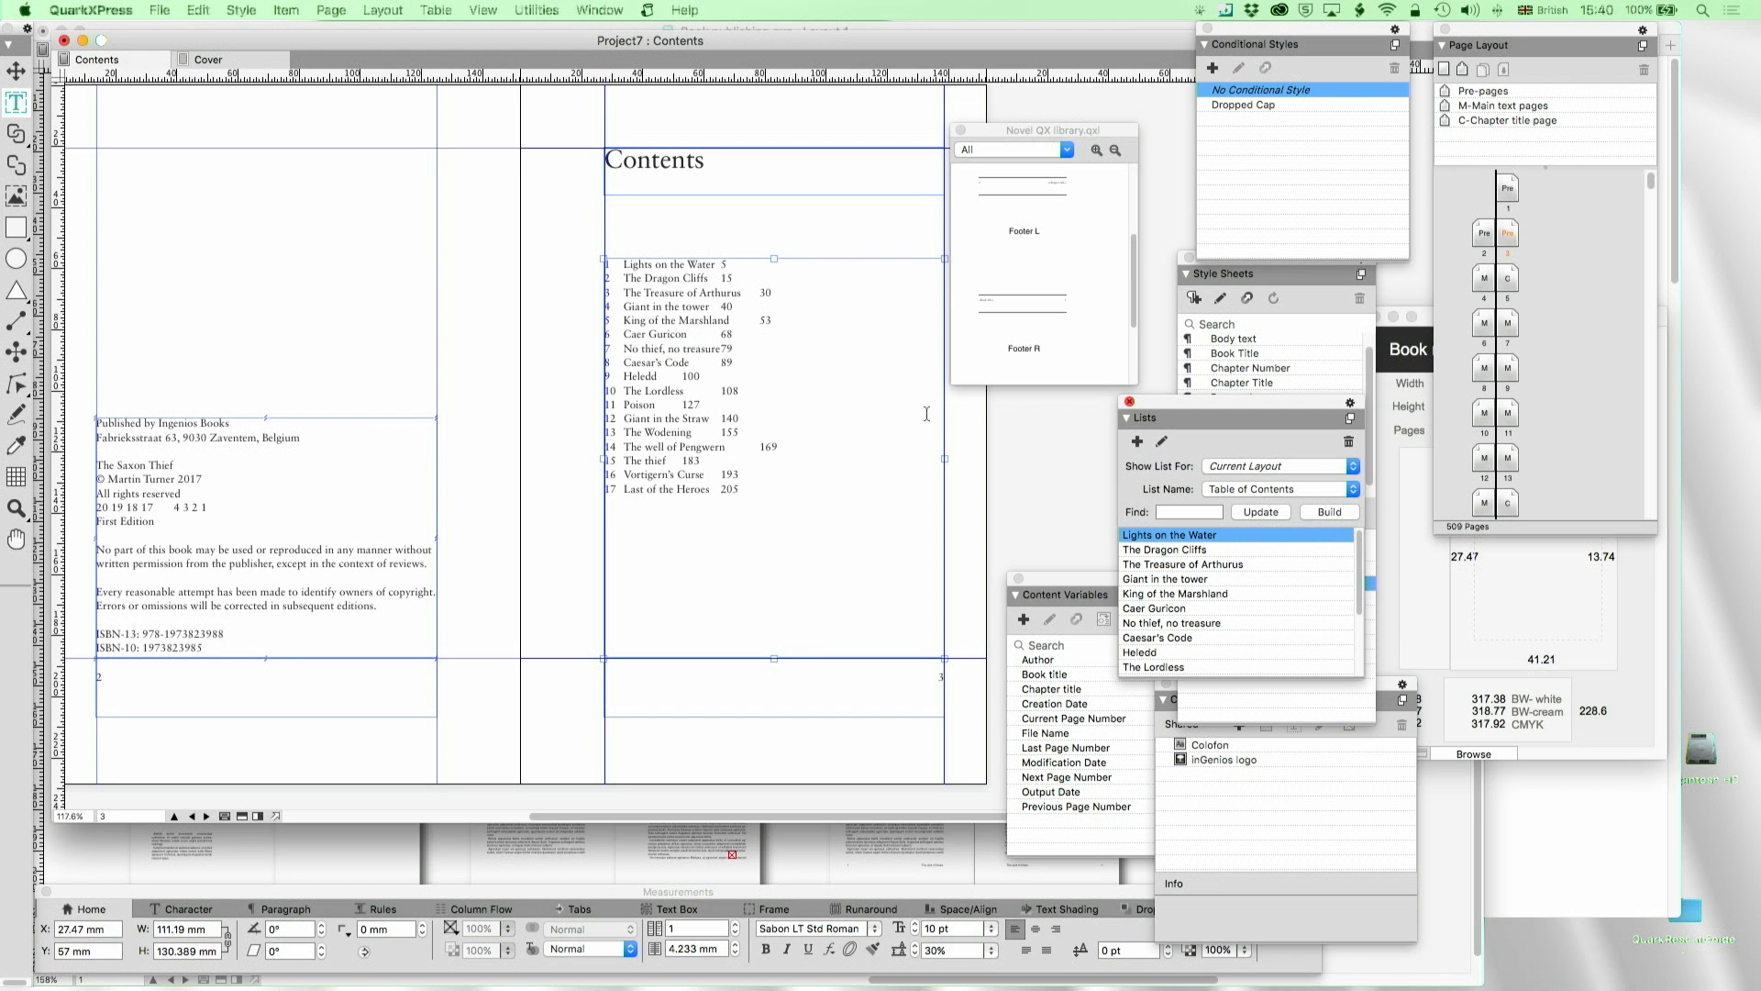
Give all contents entries a right-aligned tab stop with dot fill characters near the right edge of the text box
drag(770, 489, 482, 229)
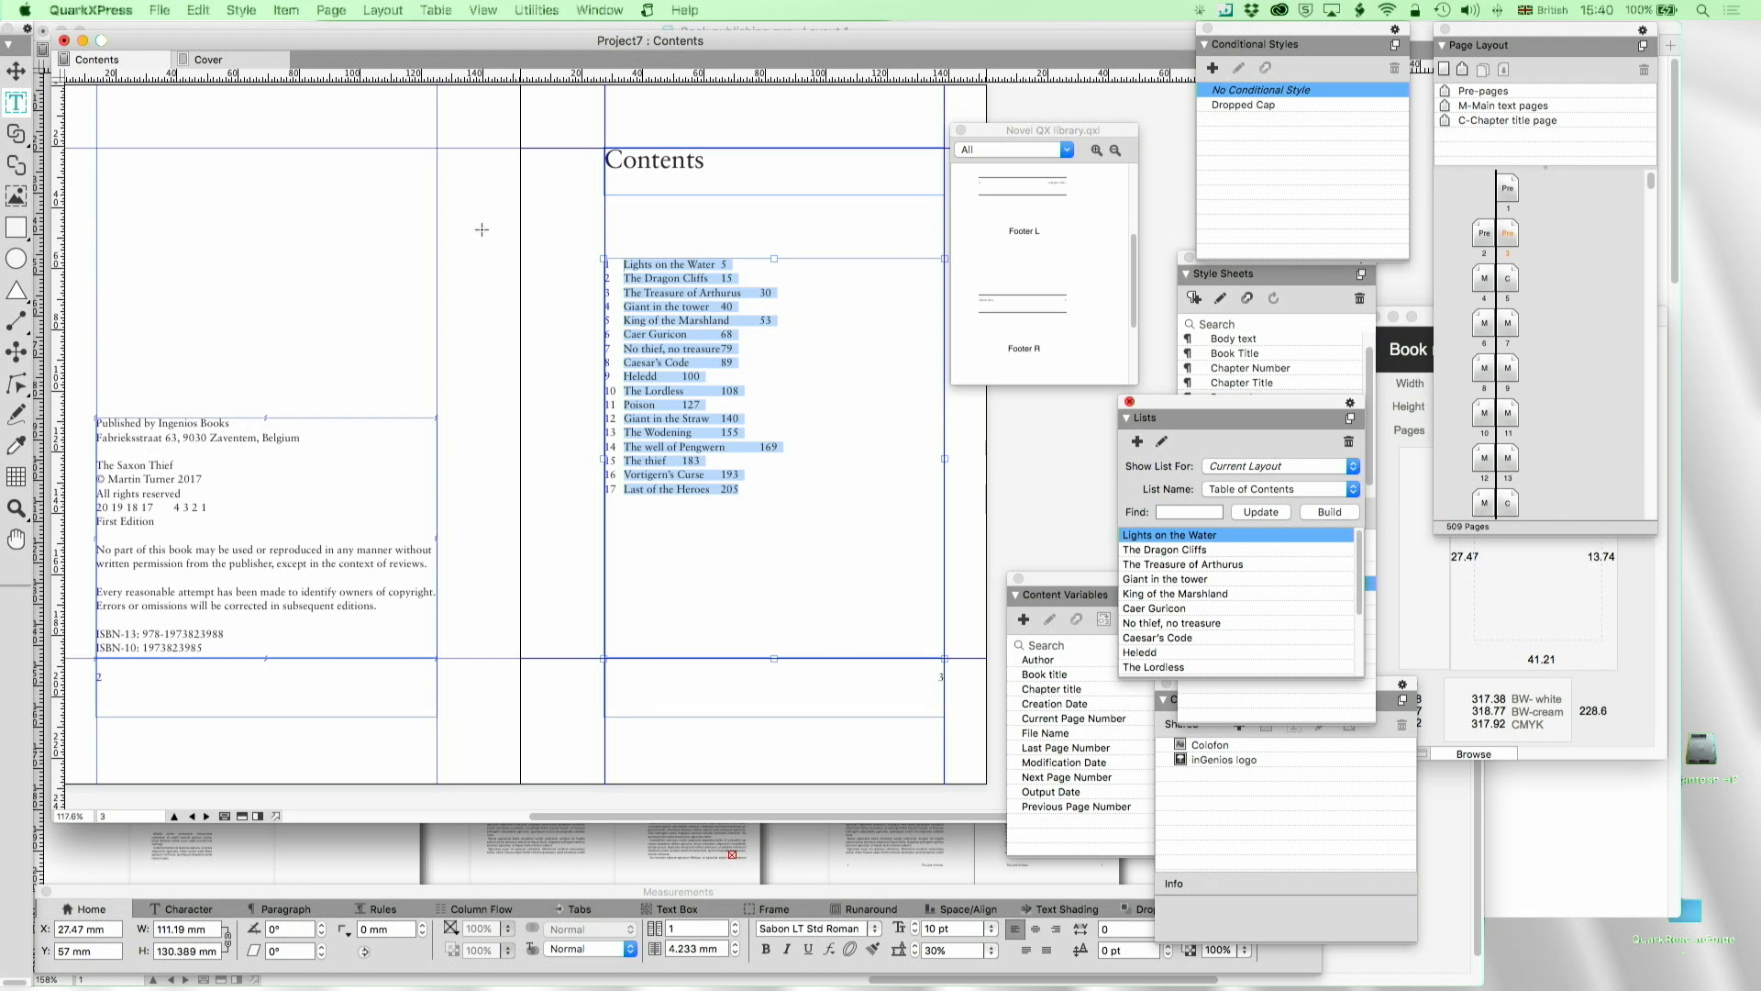
key(super+shift+t)
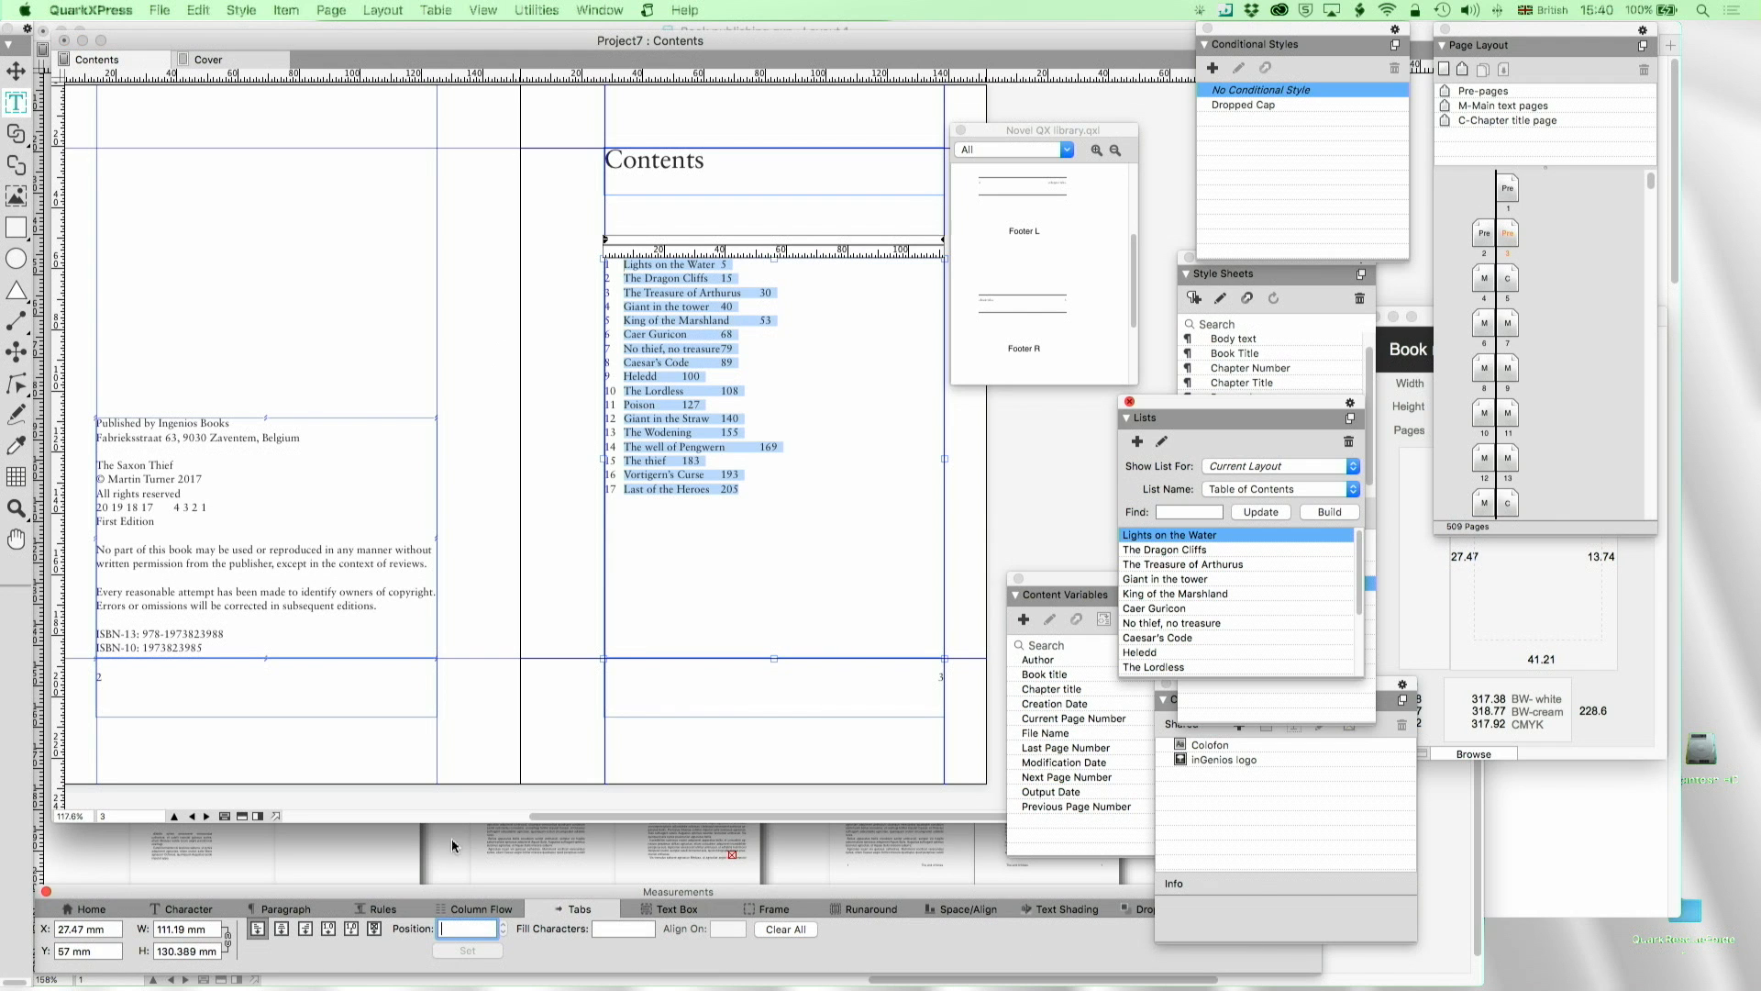
click(647, 928)
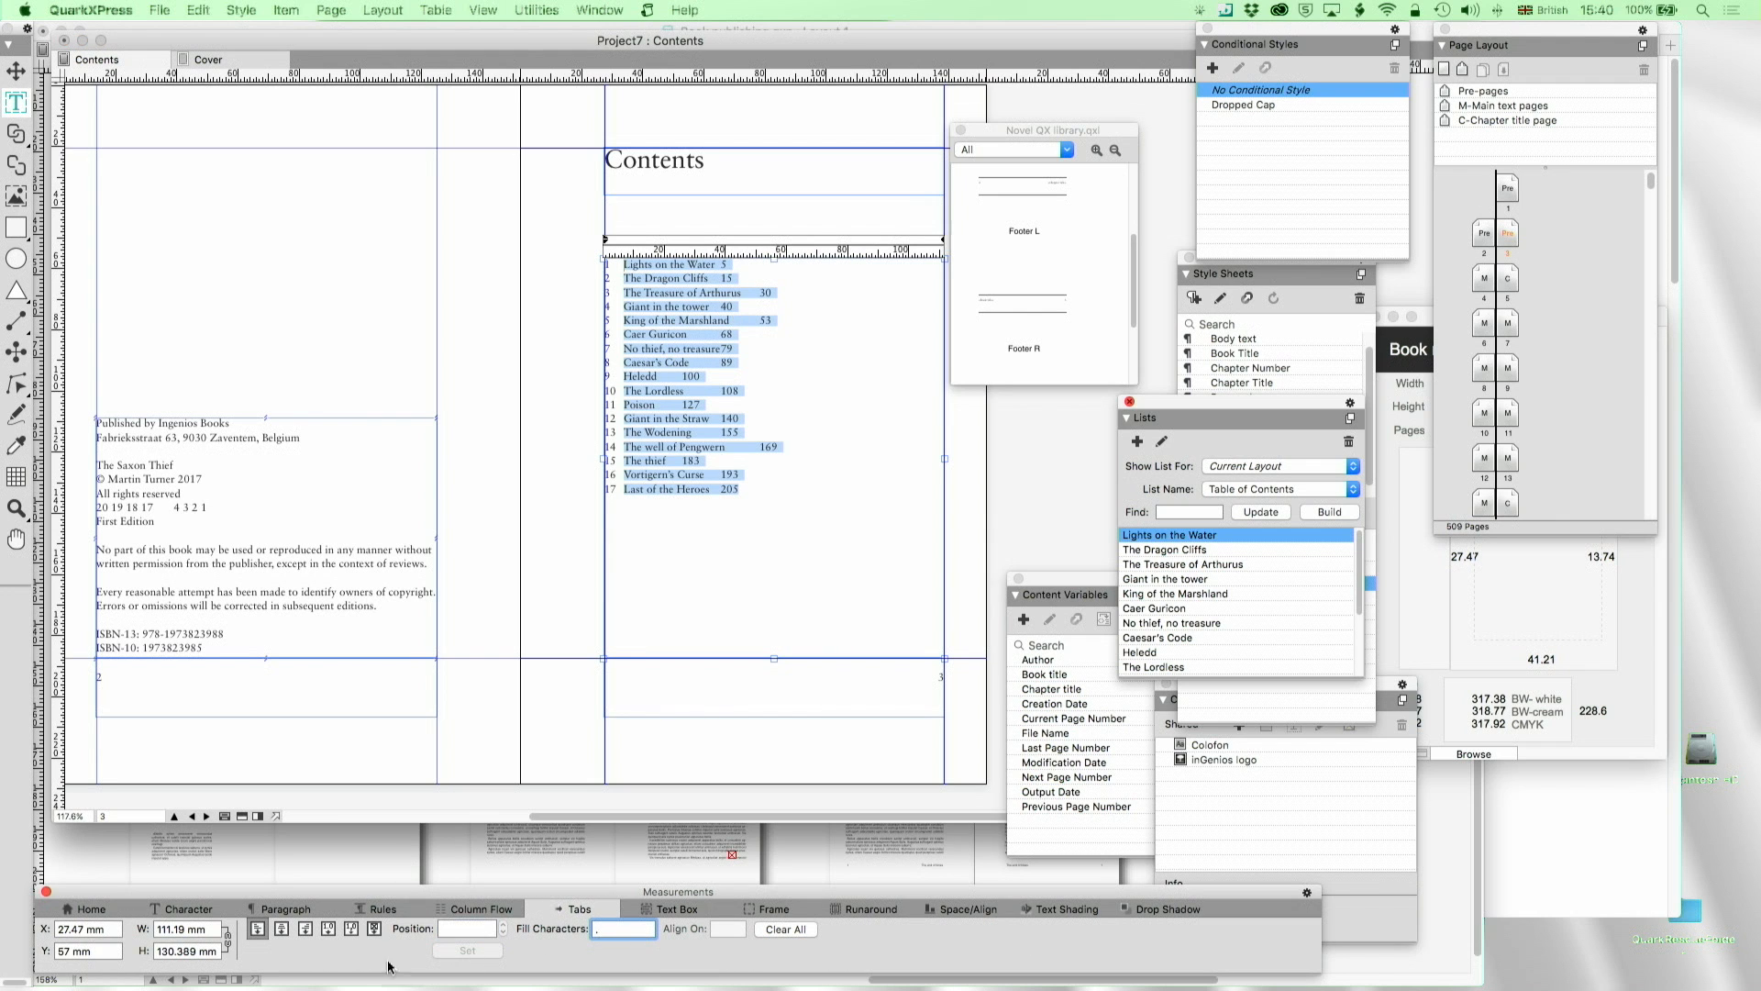
click(305, 929)
drag(908, 244, 945, 330)
click(540, 291)
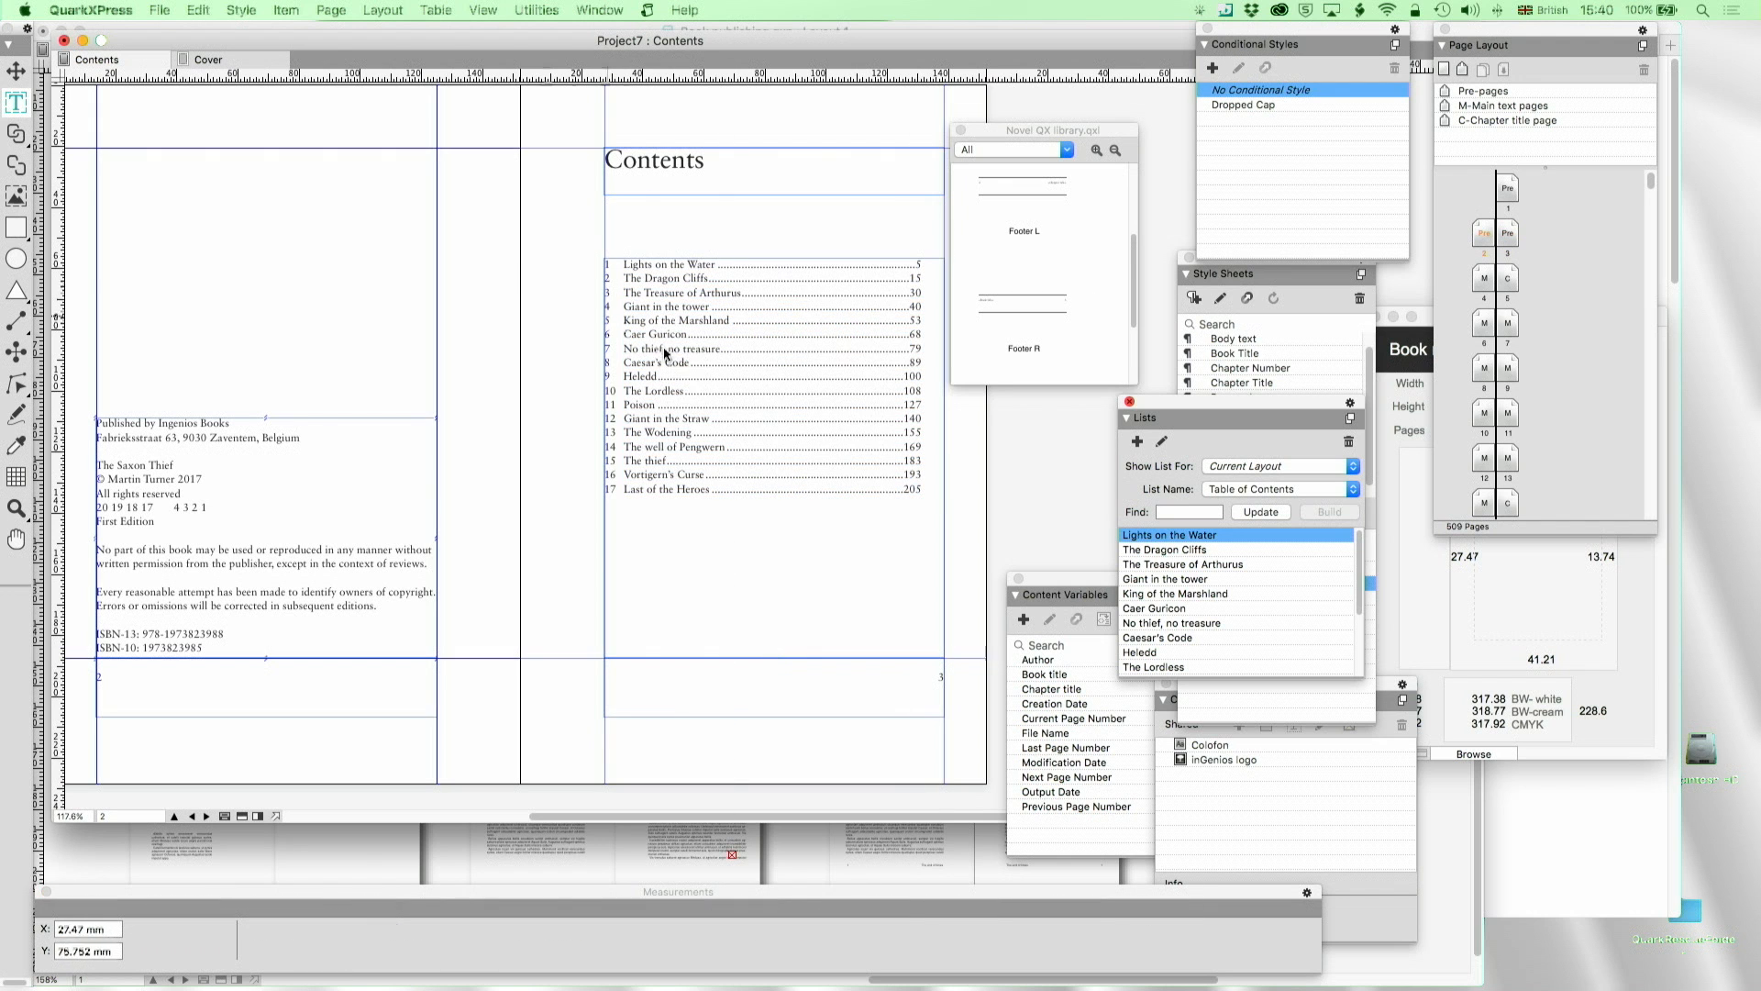
Review the contents list, the running footers and the chapter openings from page 3 through page 15
click(775, 486)
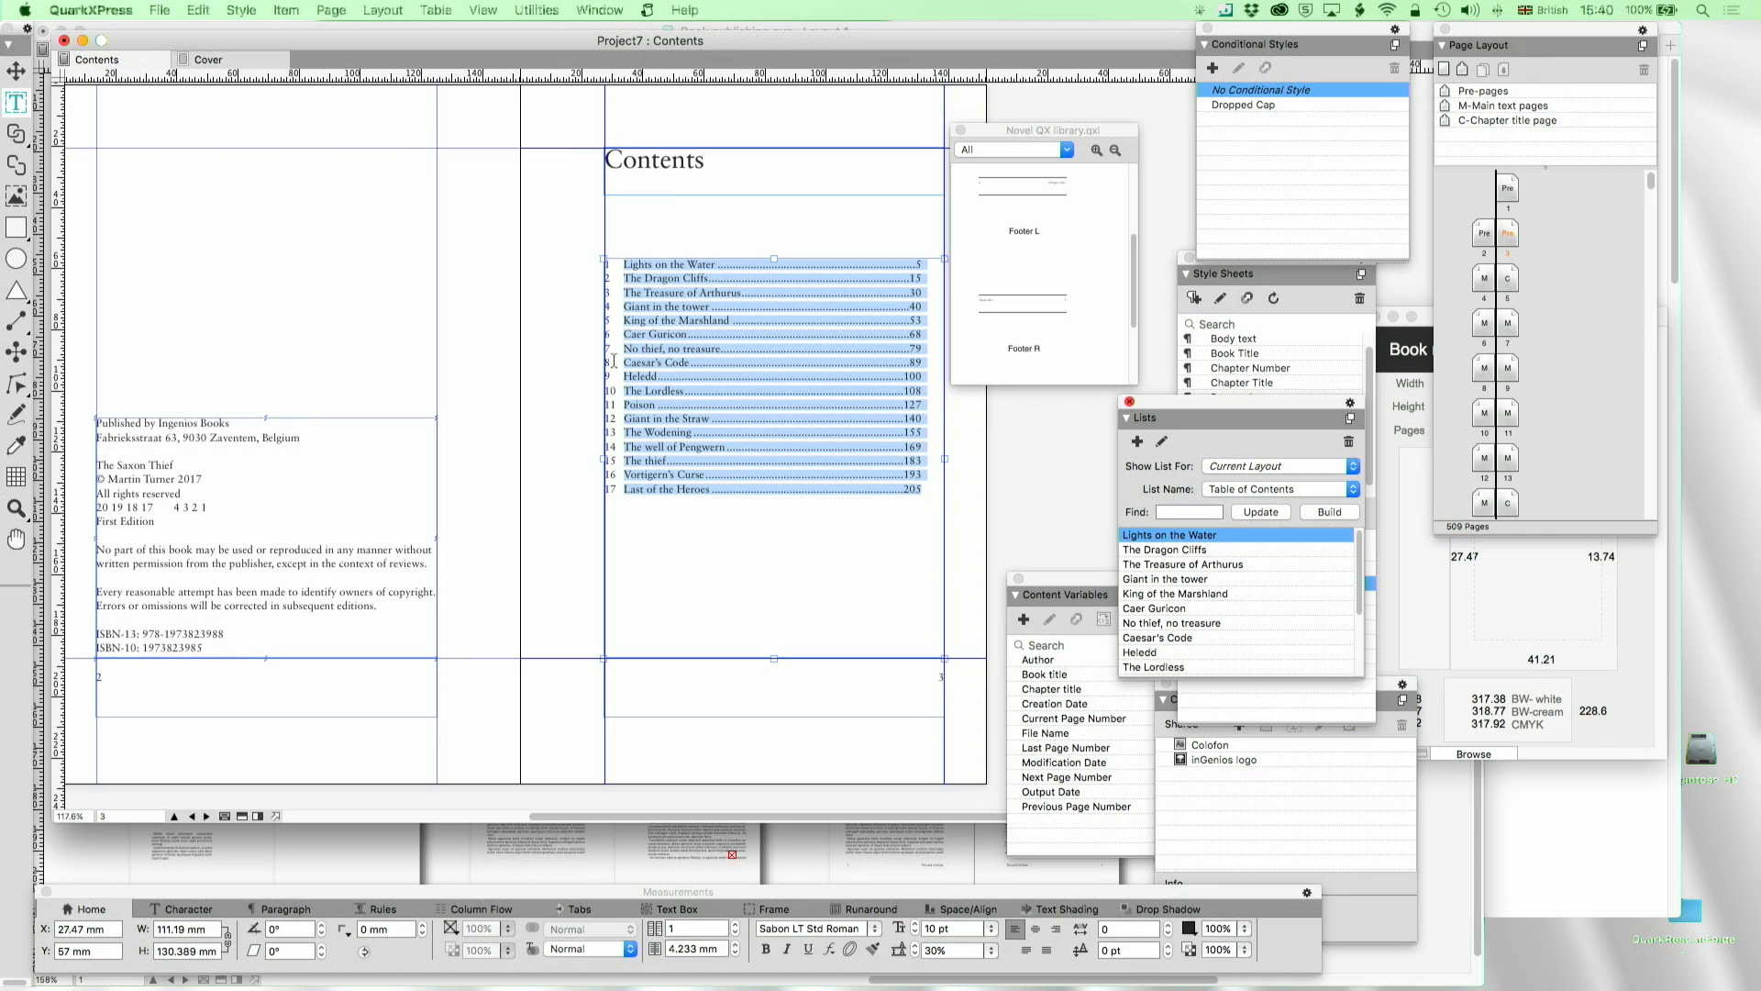
scroll(519, 295, up, 8)
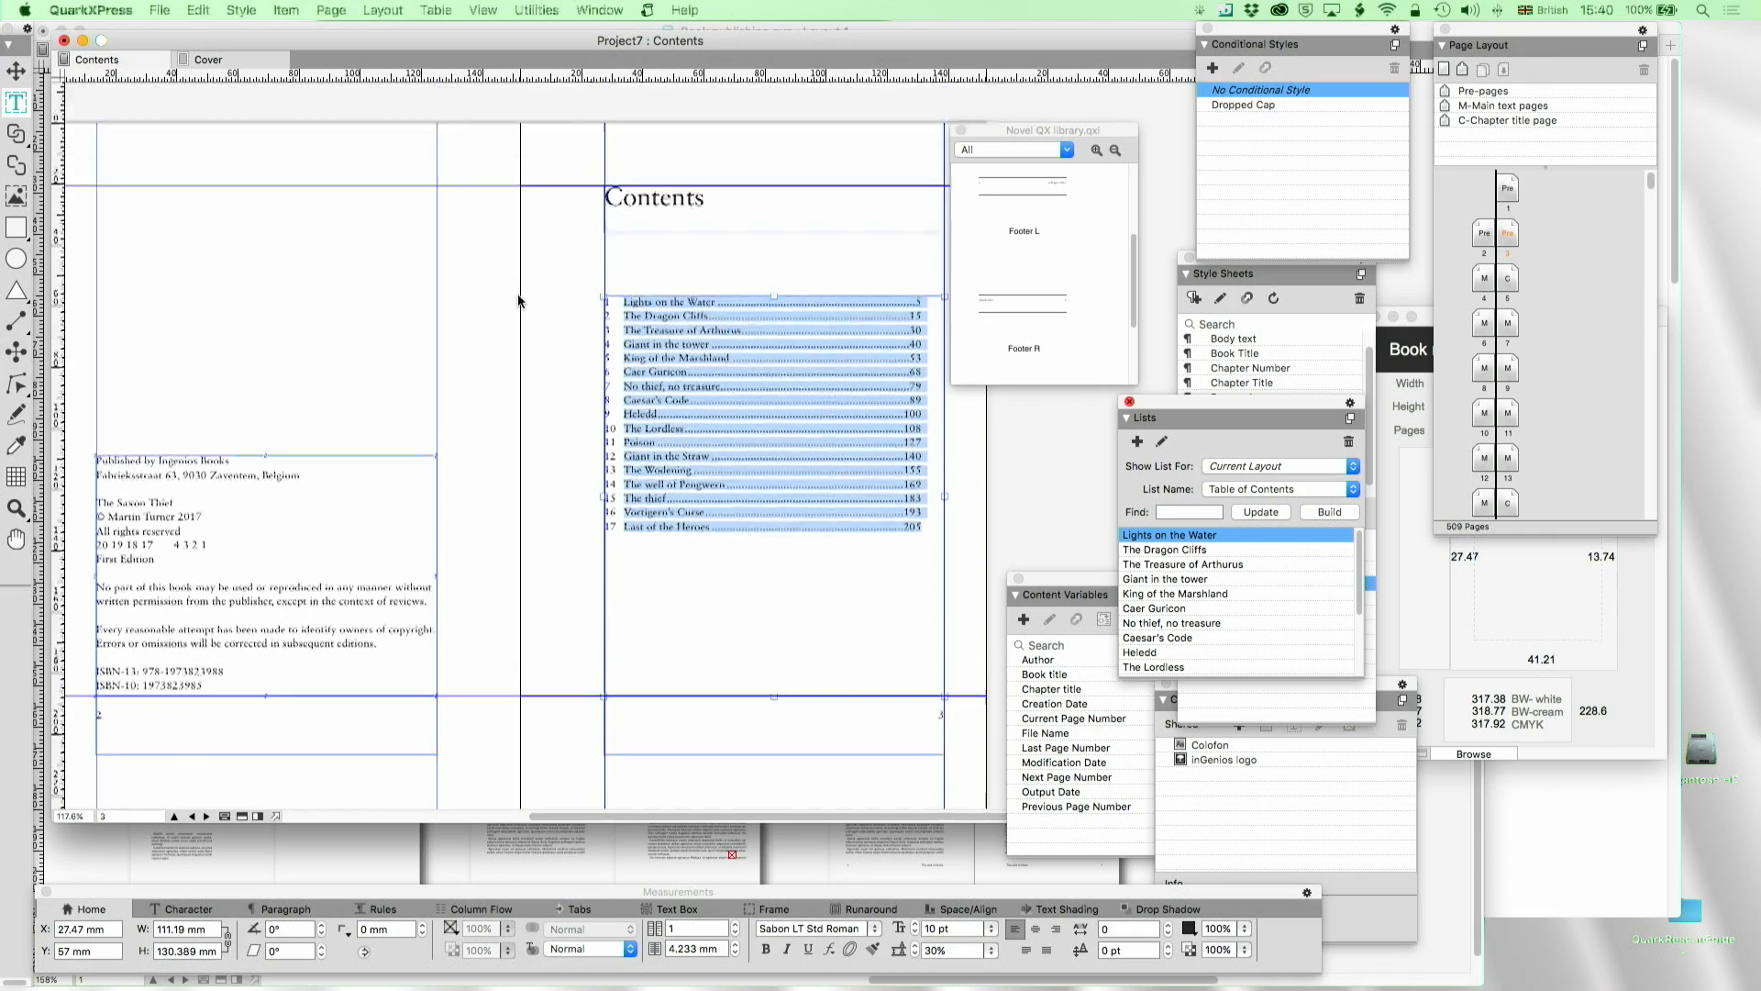
scroll(519, 296, down, 20)
scroll(519, 301, down, 20)
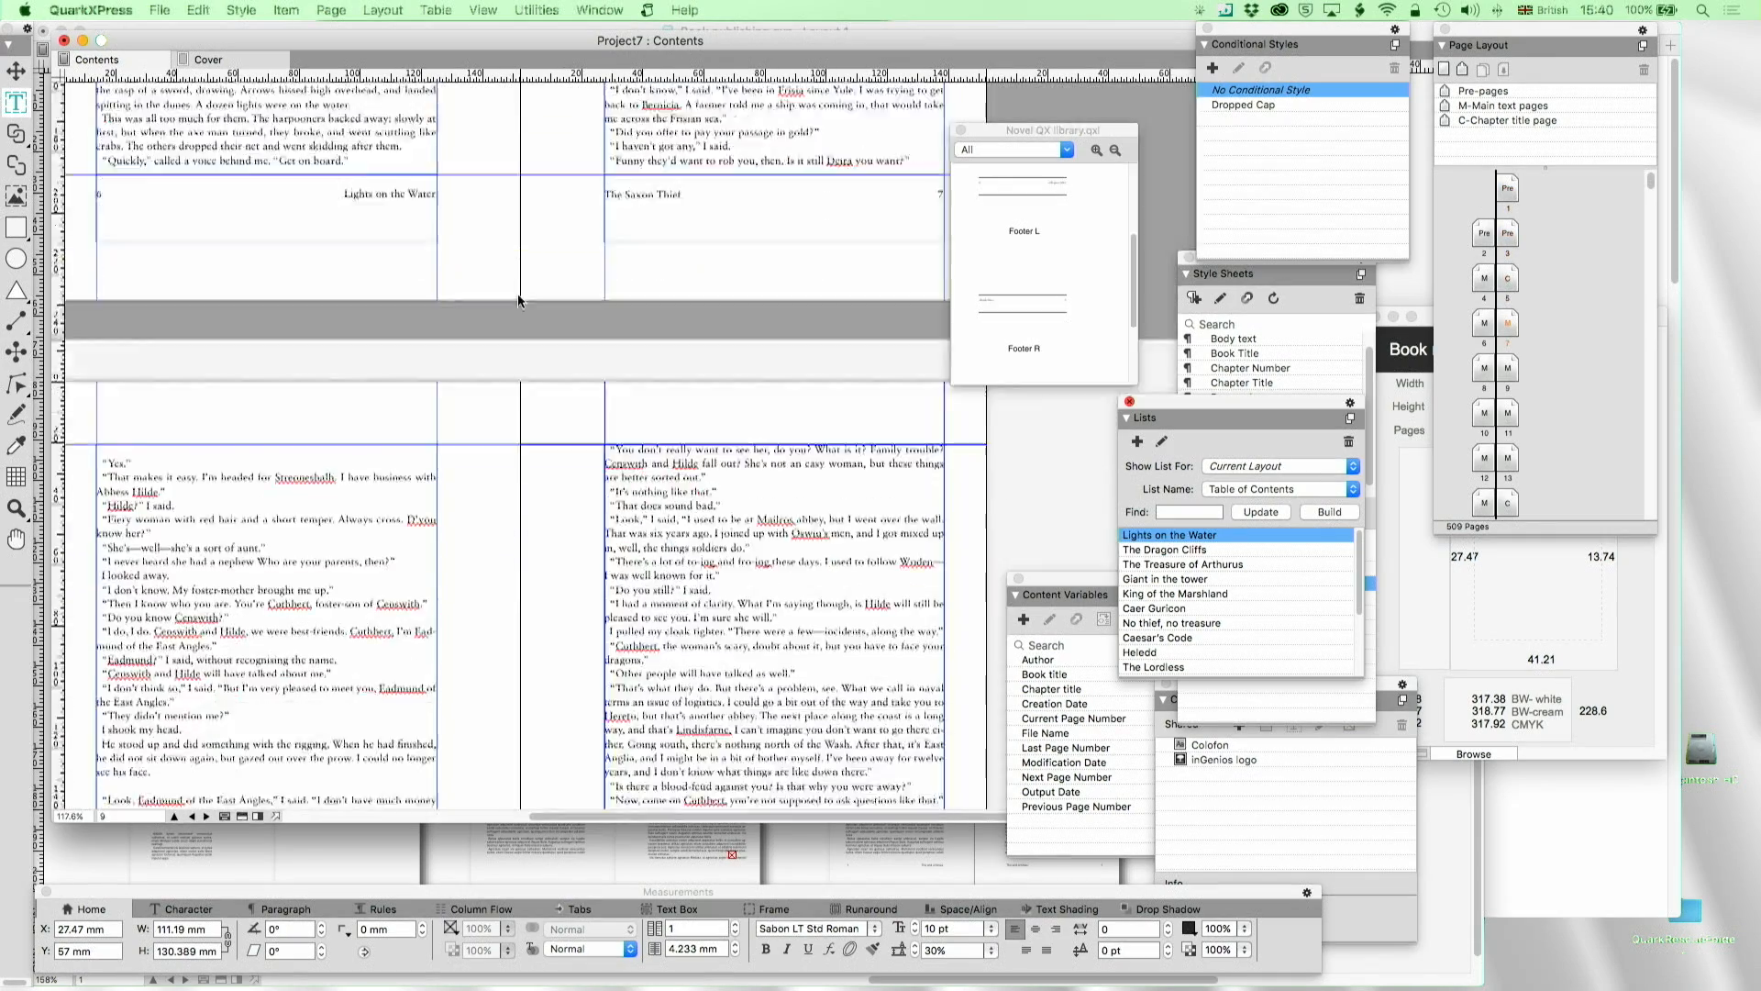
scroll(519, 301, down, 3)
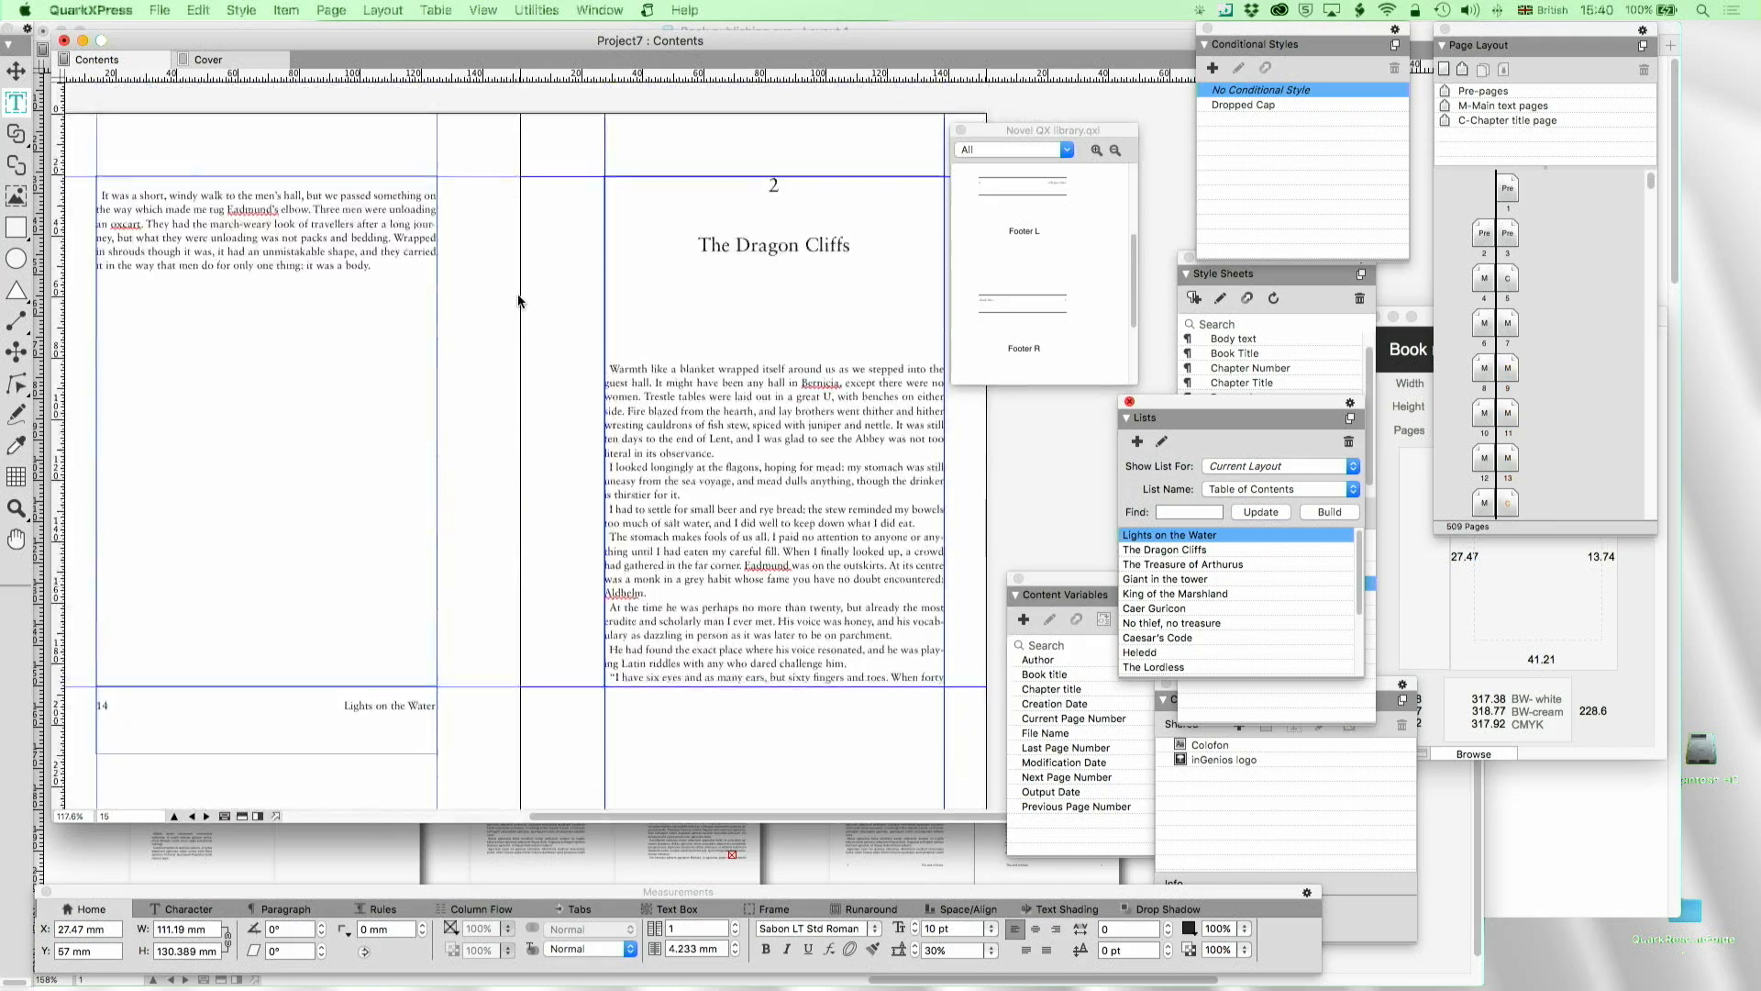
Apply the Dropped Cap conditional style to the opening paragraph of The Dragon Cliffs on page 15
scroll(519, 301, up, 20)
scroll(519, 301, down, 10)
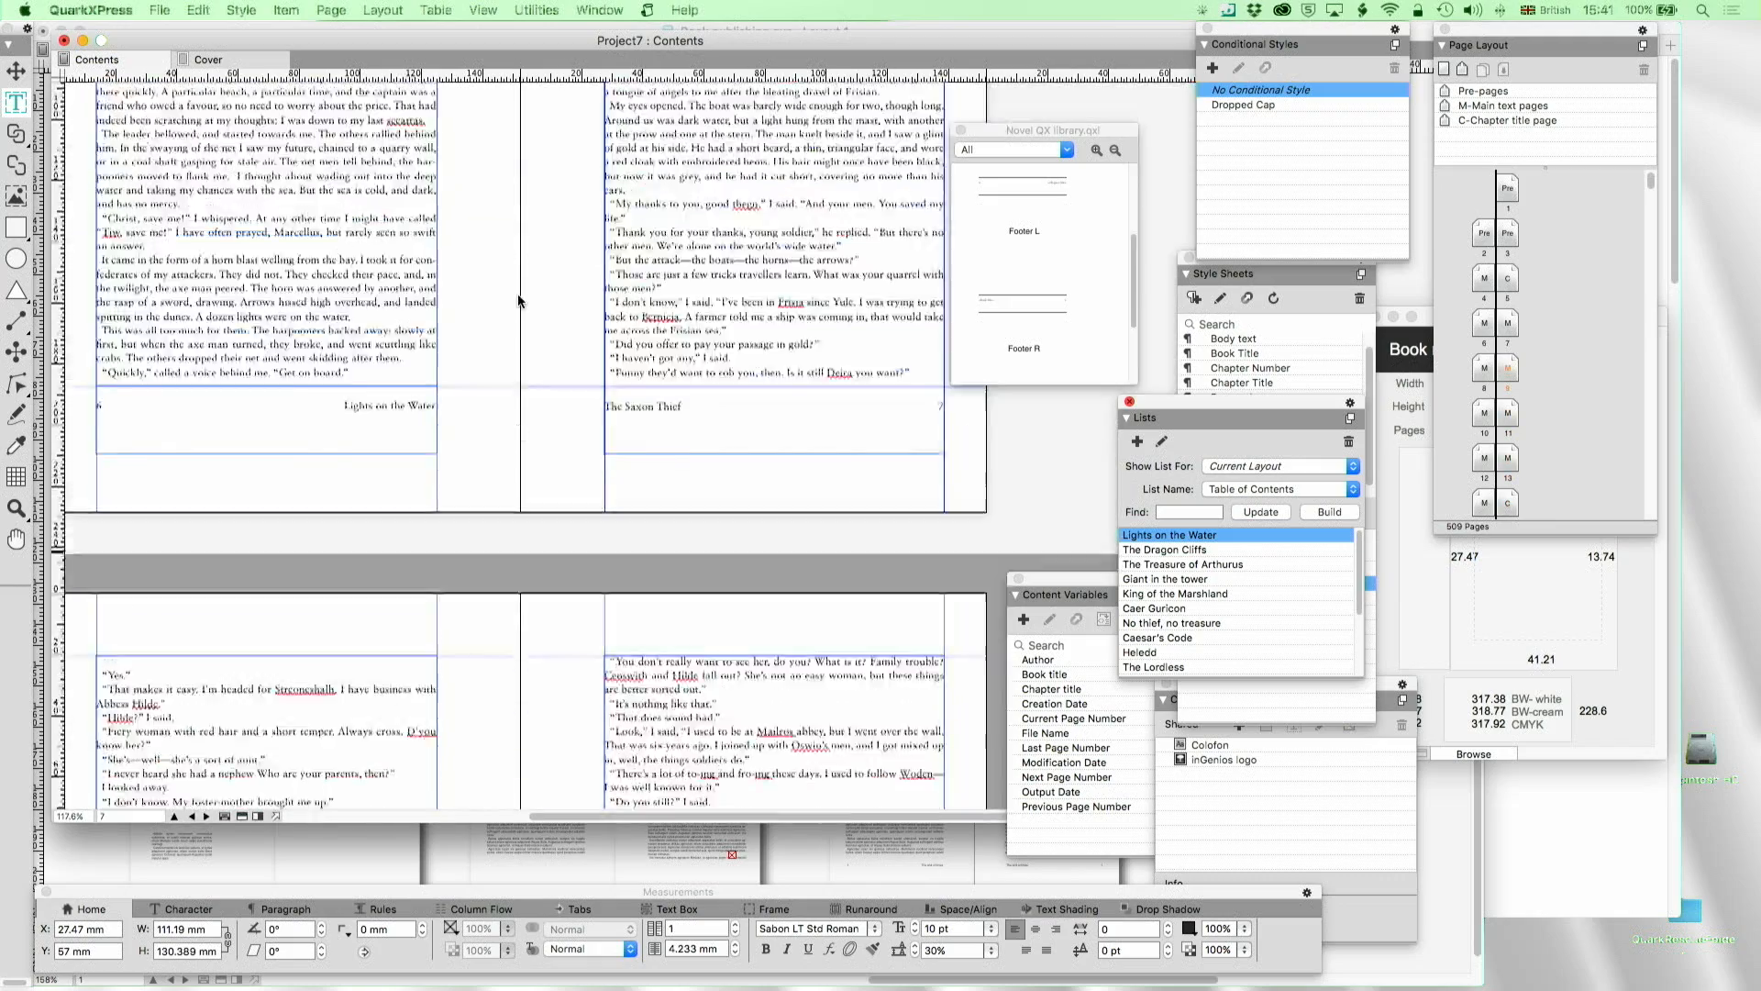
scroll(567, 428, down, 10)
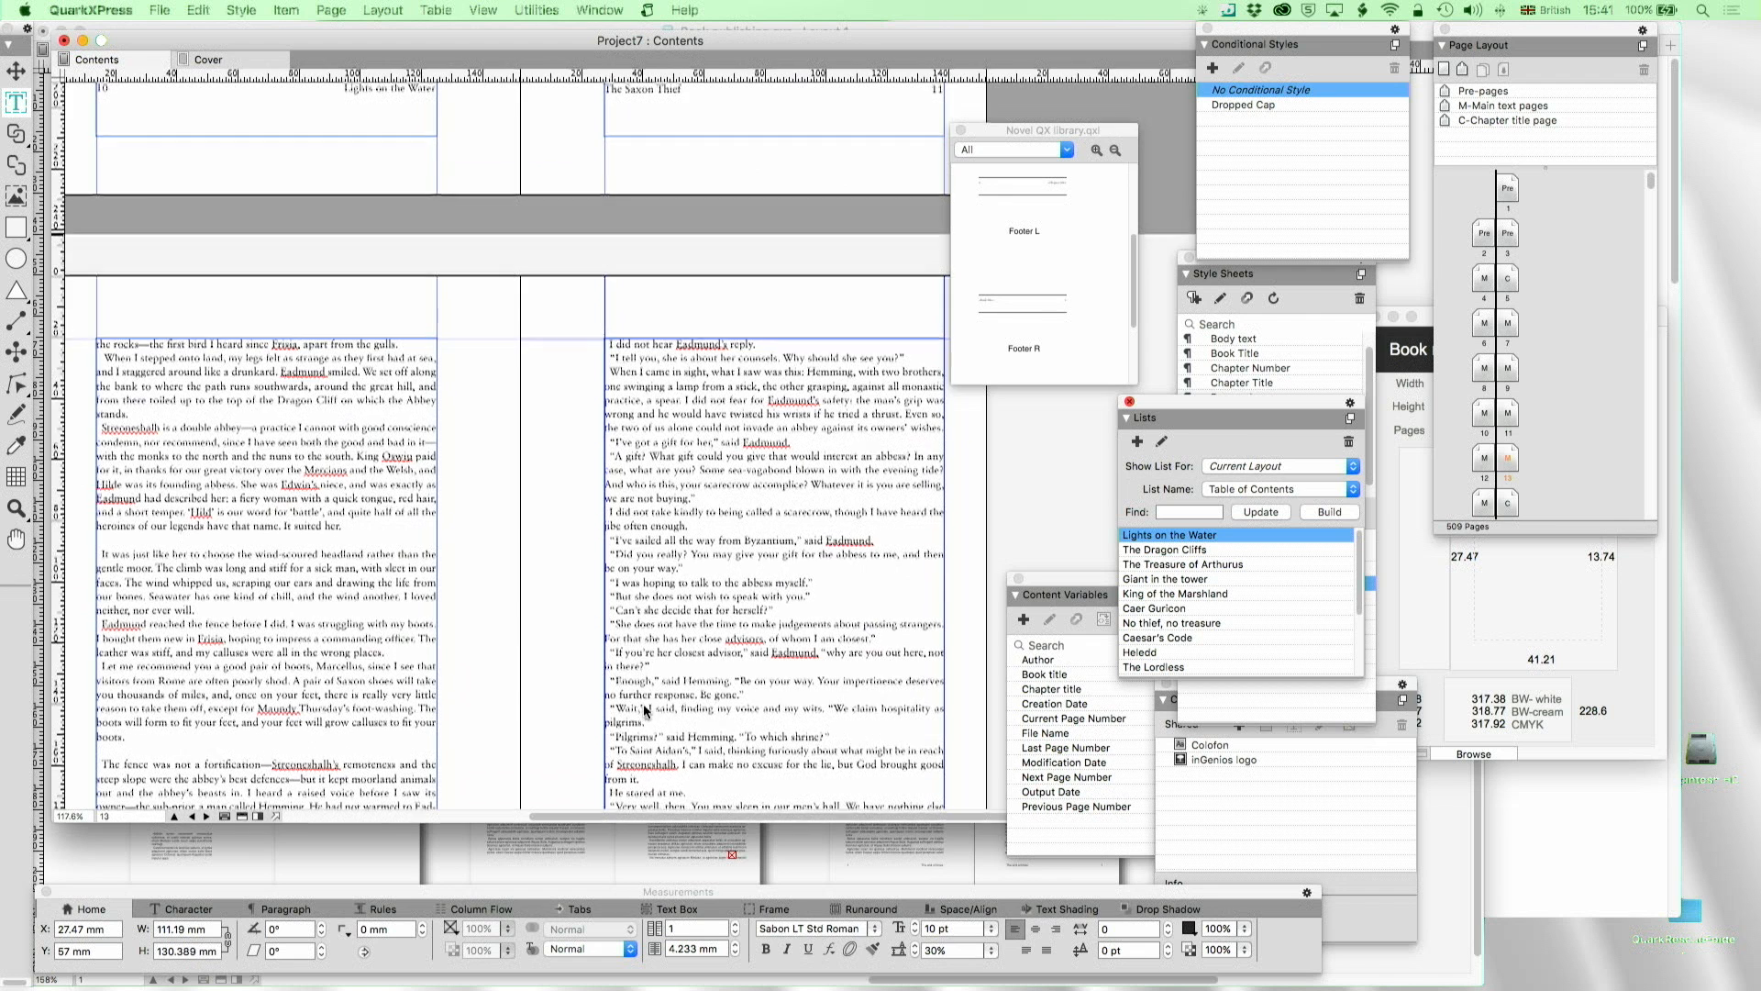
click(649, 563)
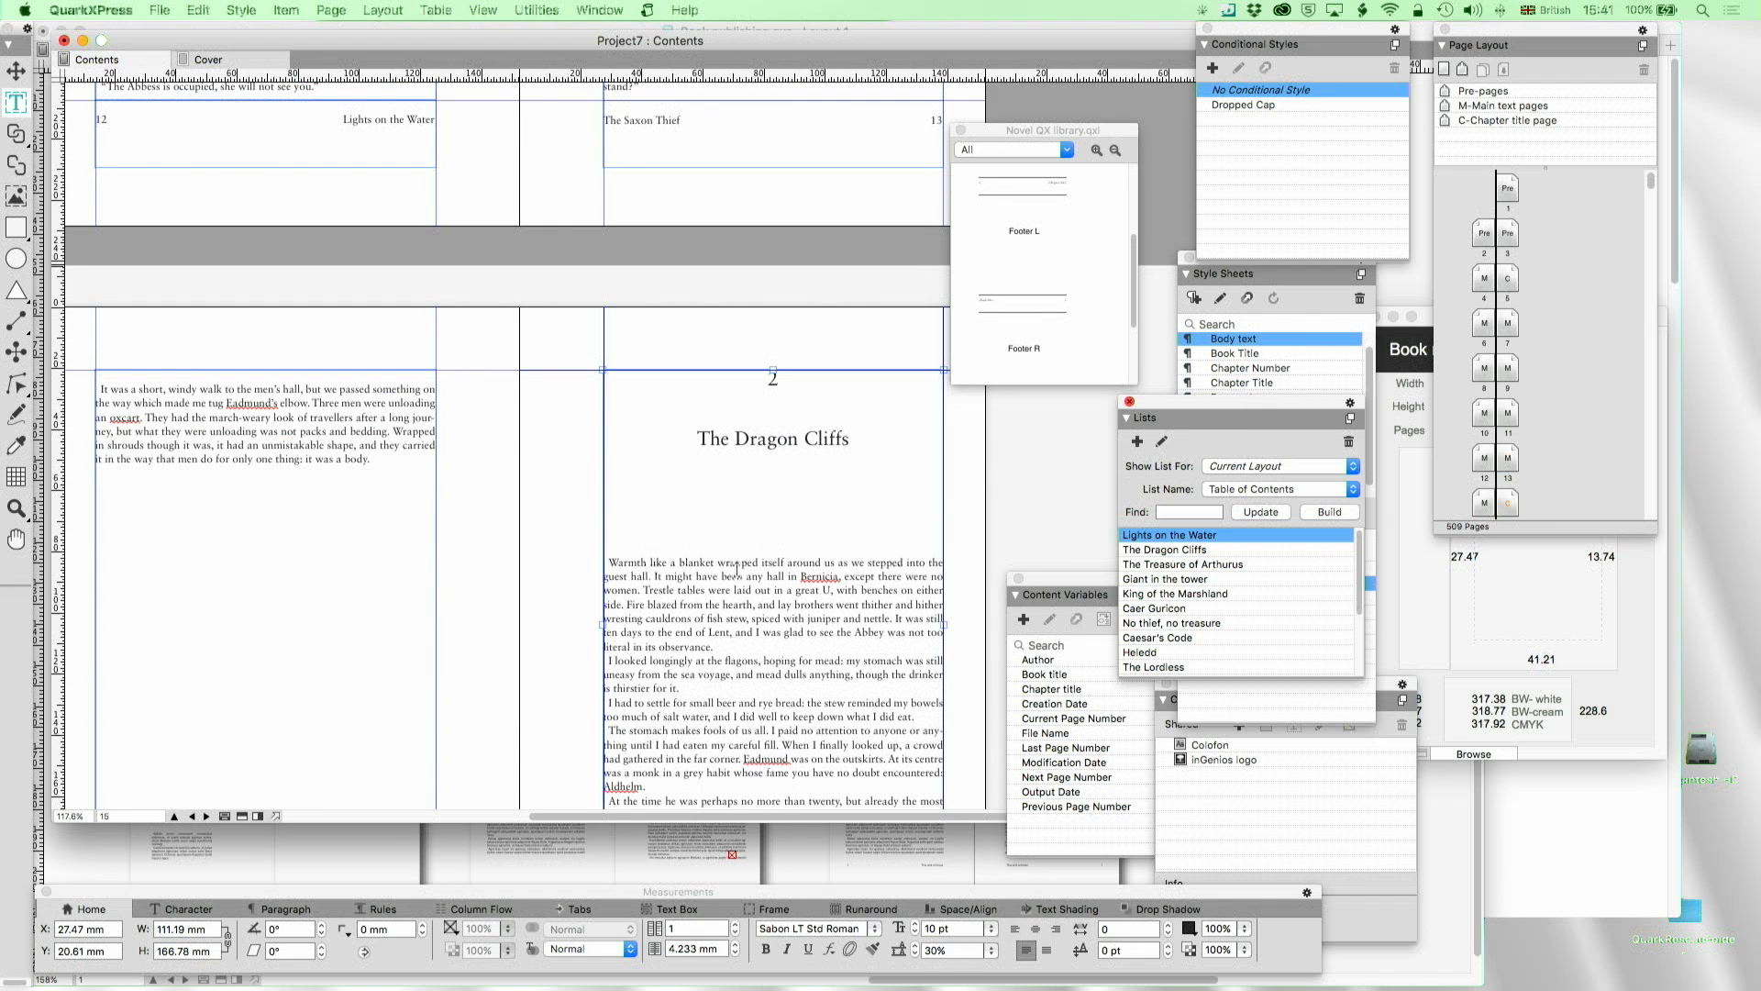
click(1252, 104)
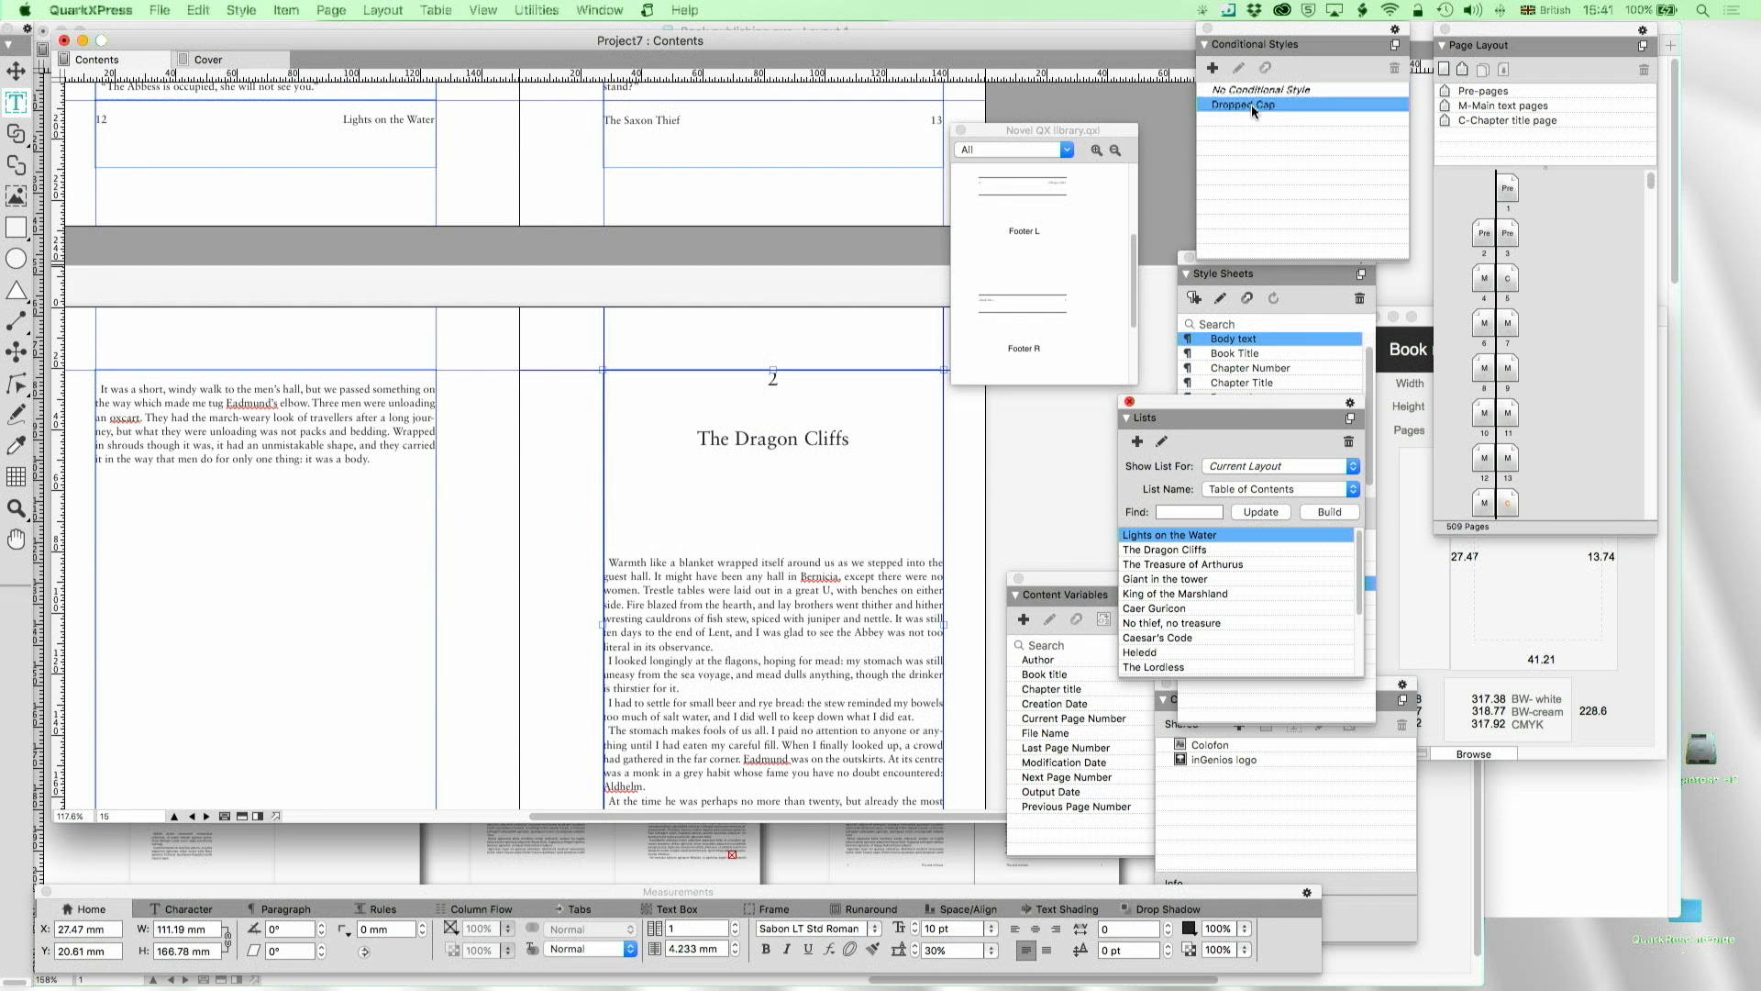
Jump to the chapter King of the Marshland and apply the Dropped Cap conditional style to its opening paragraph
double_click(1159, 593)
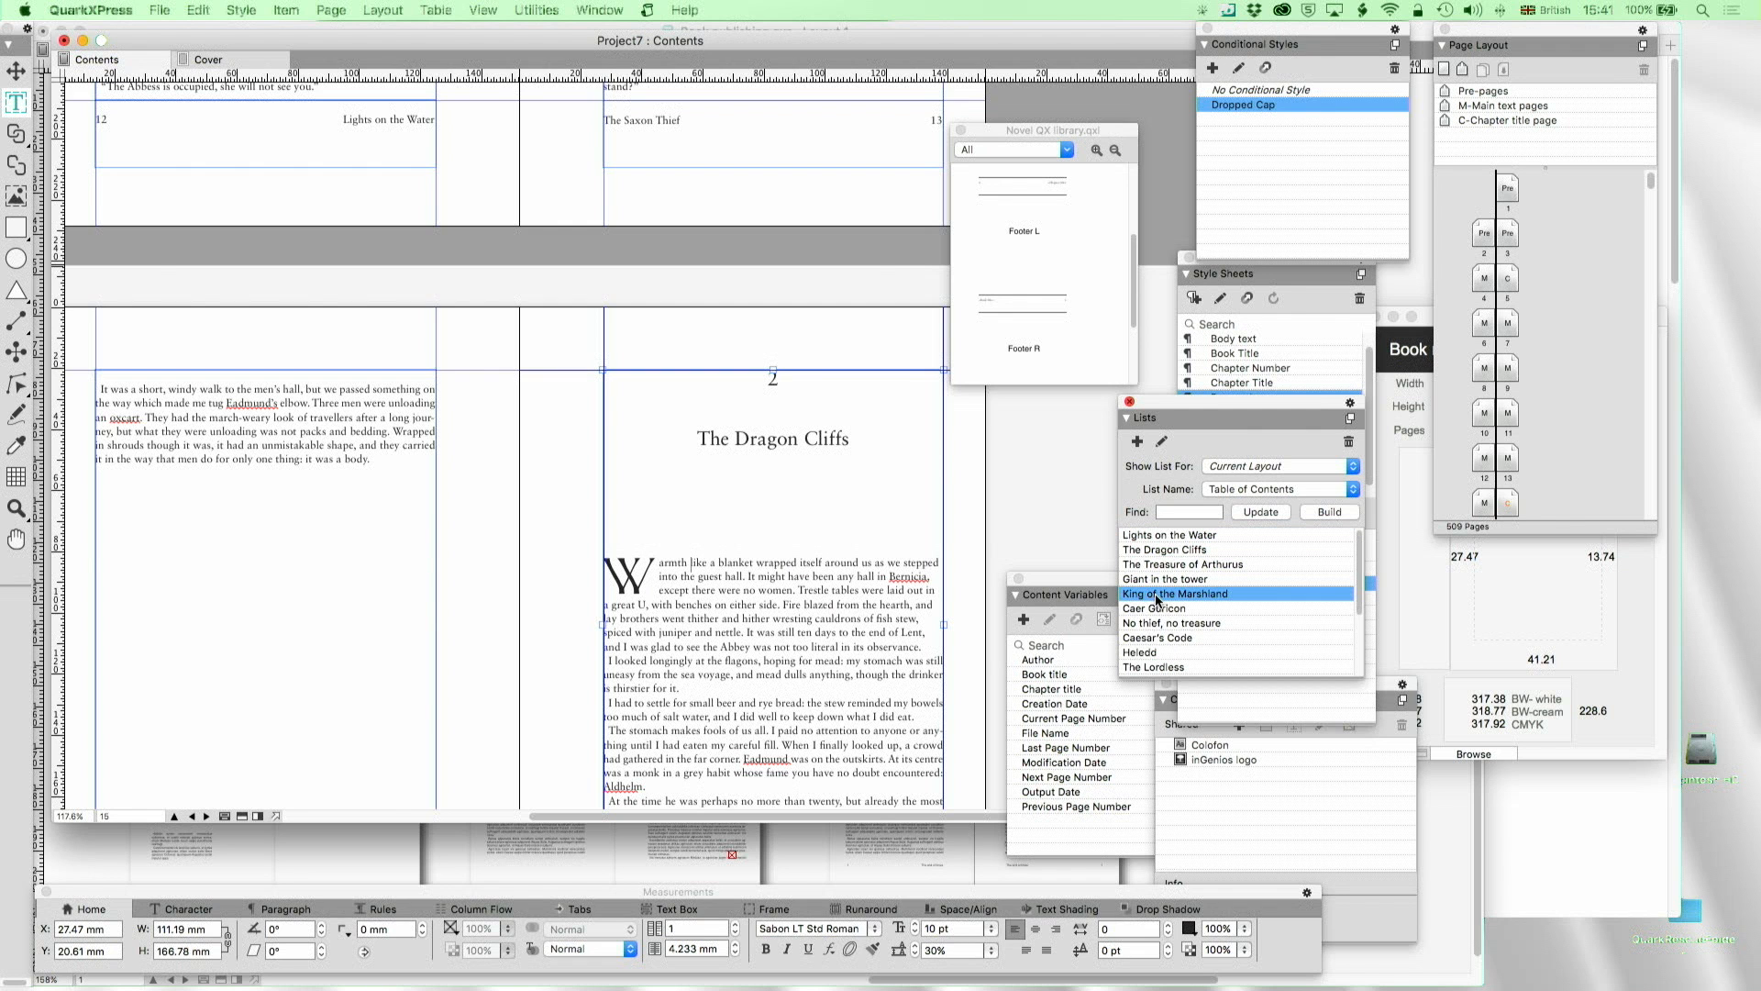
click(689, 220)
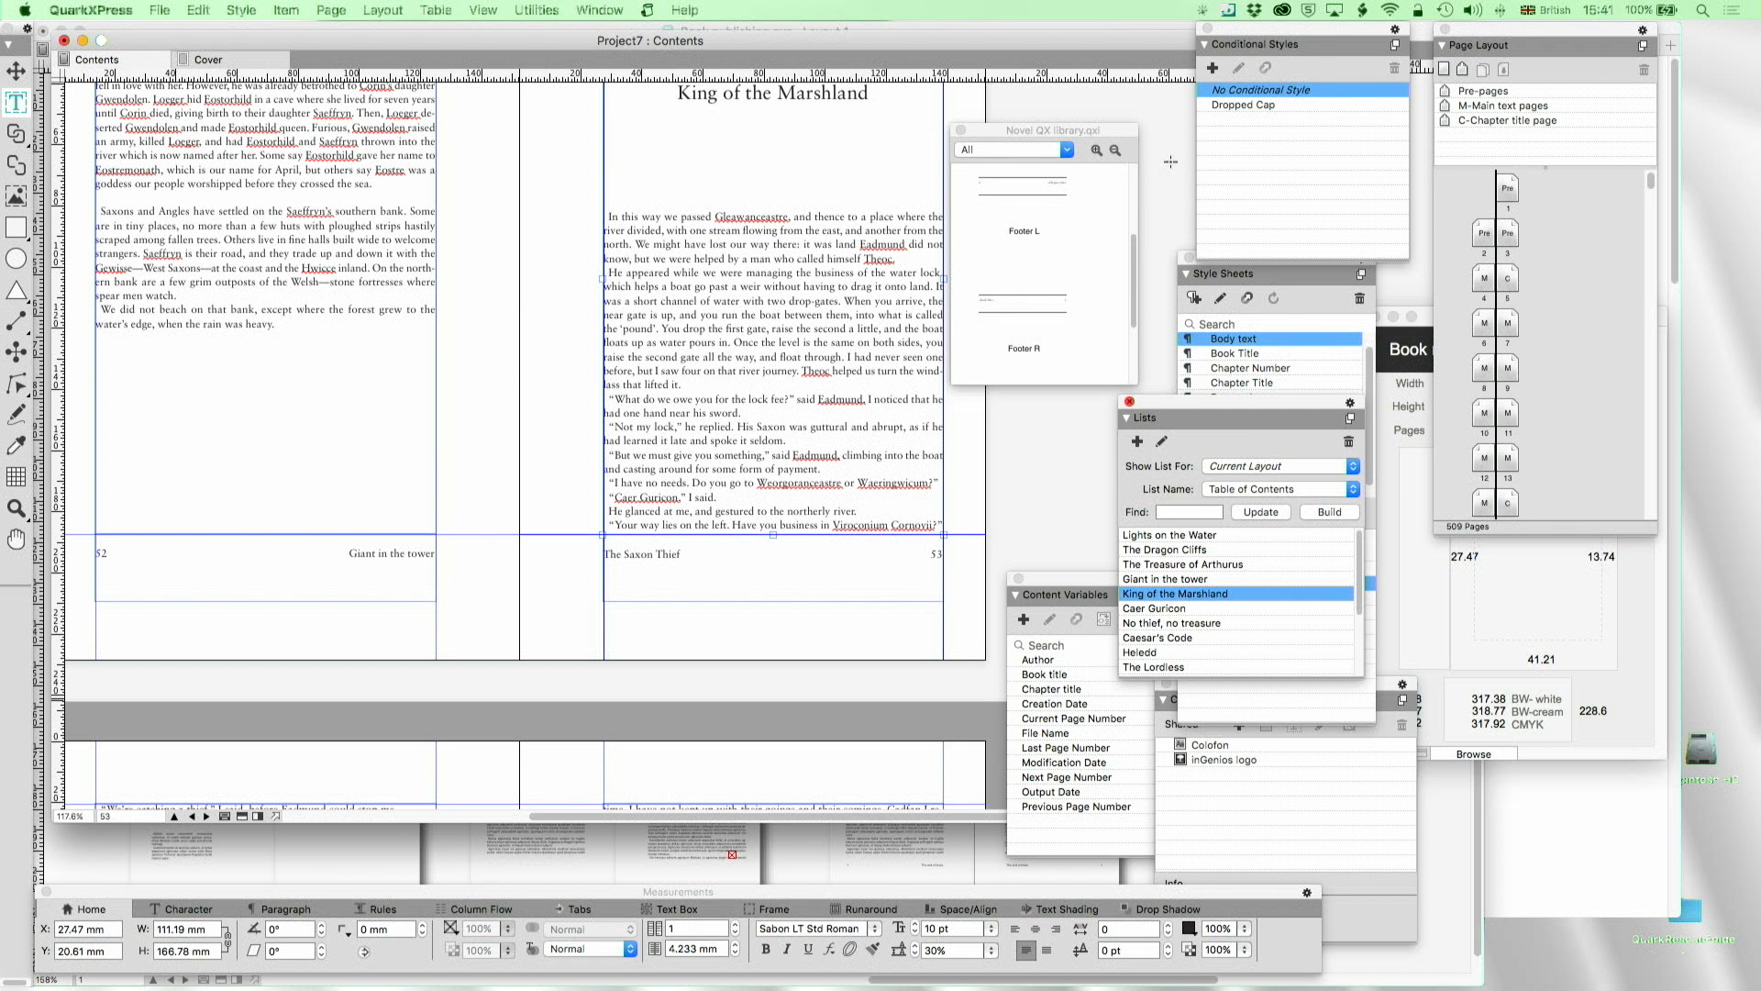
click(1221, 104)
Examine the pages between about 214 and 224 to find where the manuscript text ends
scroll(791, 431, up, 15)
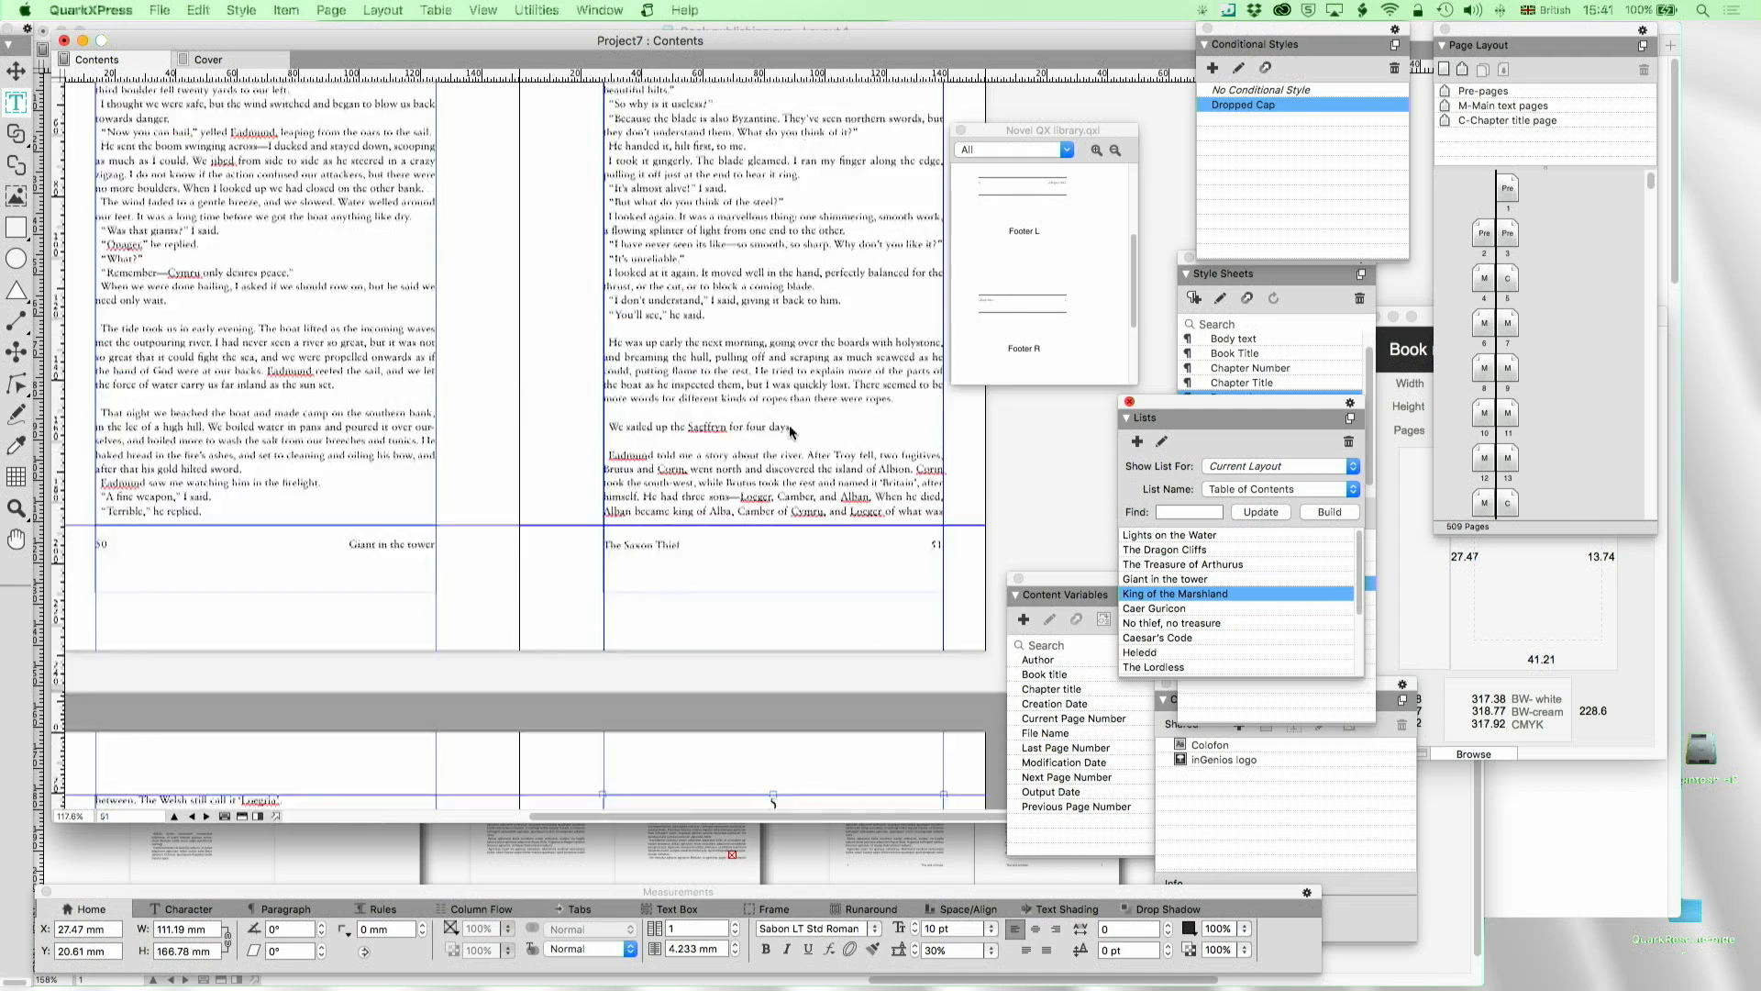
scroll(790, 431, up, 3)
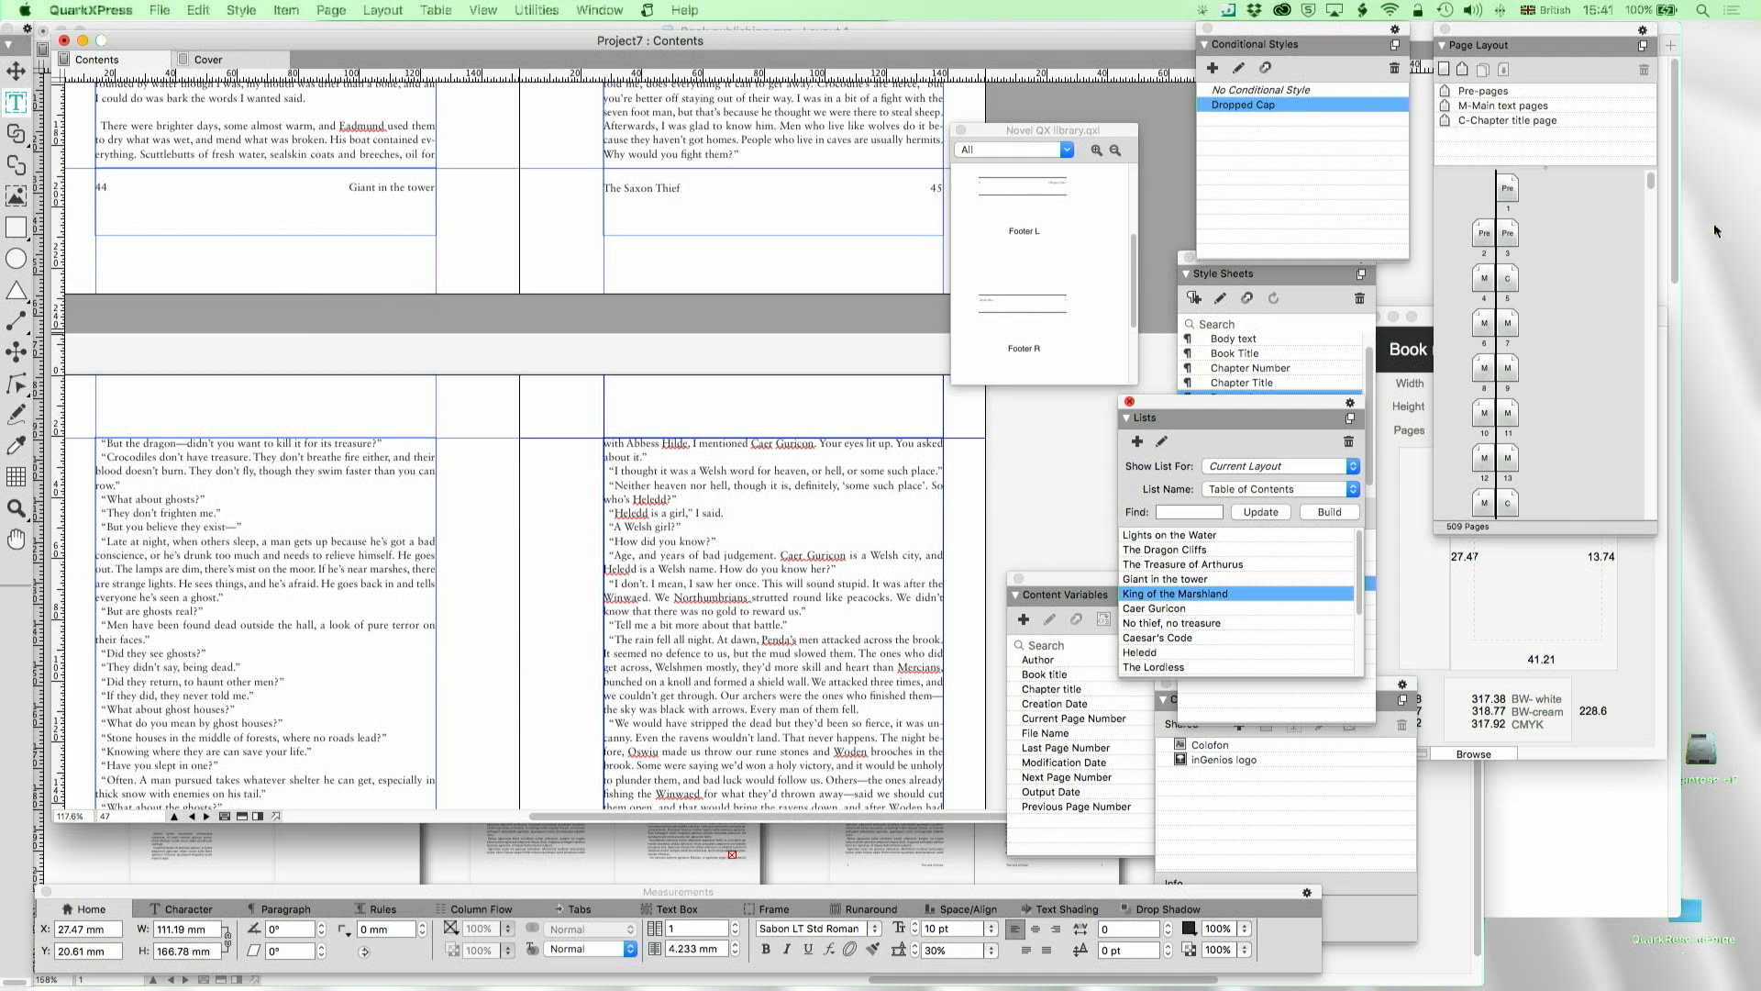
drag(1646, 183, 1638, 324)
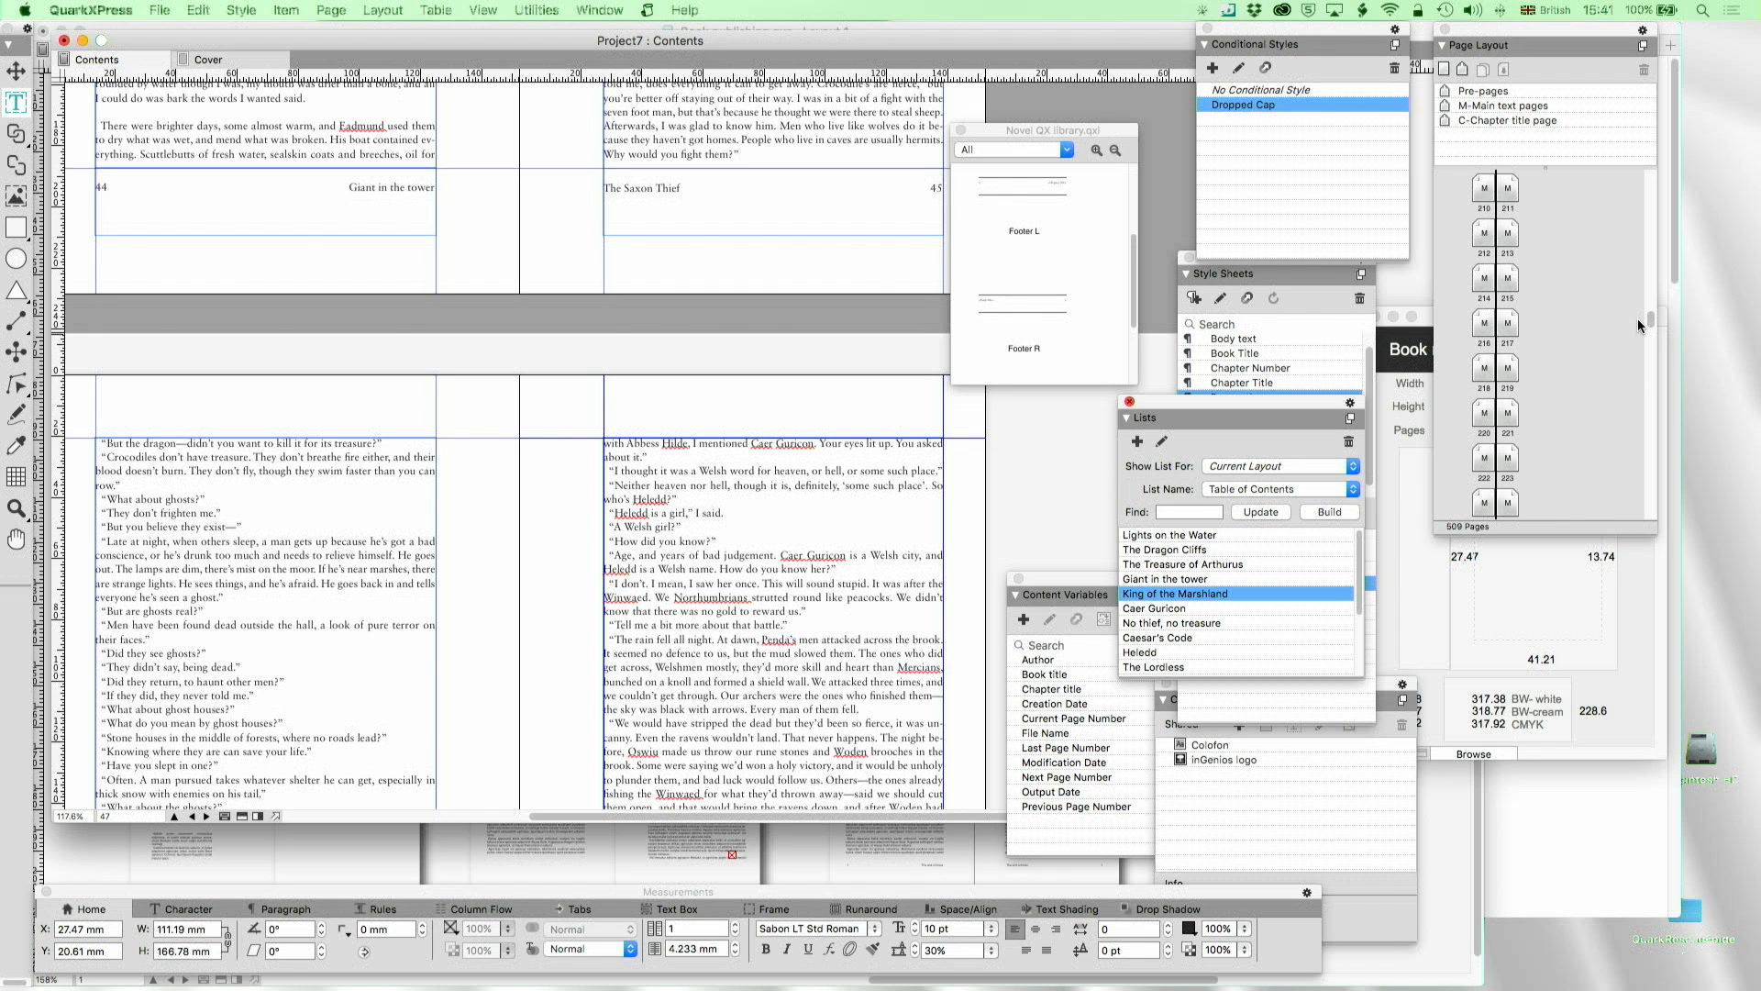
double_click(1493, 275)
double_click(1495, 371)
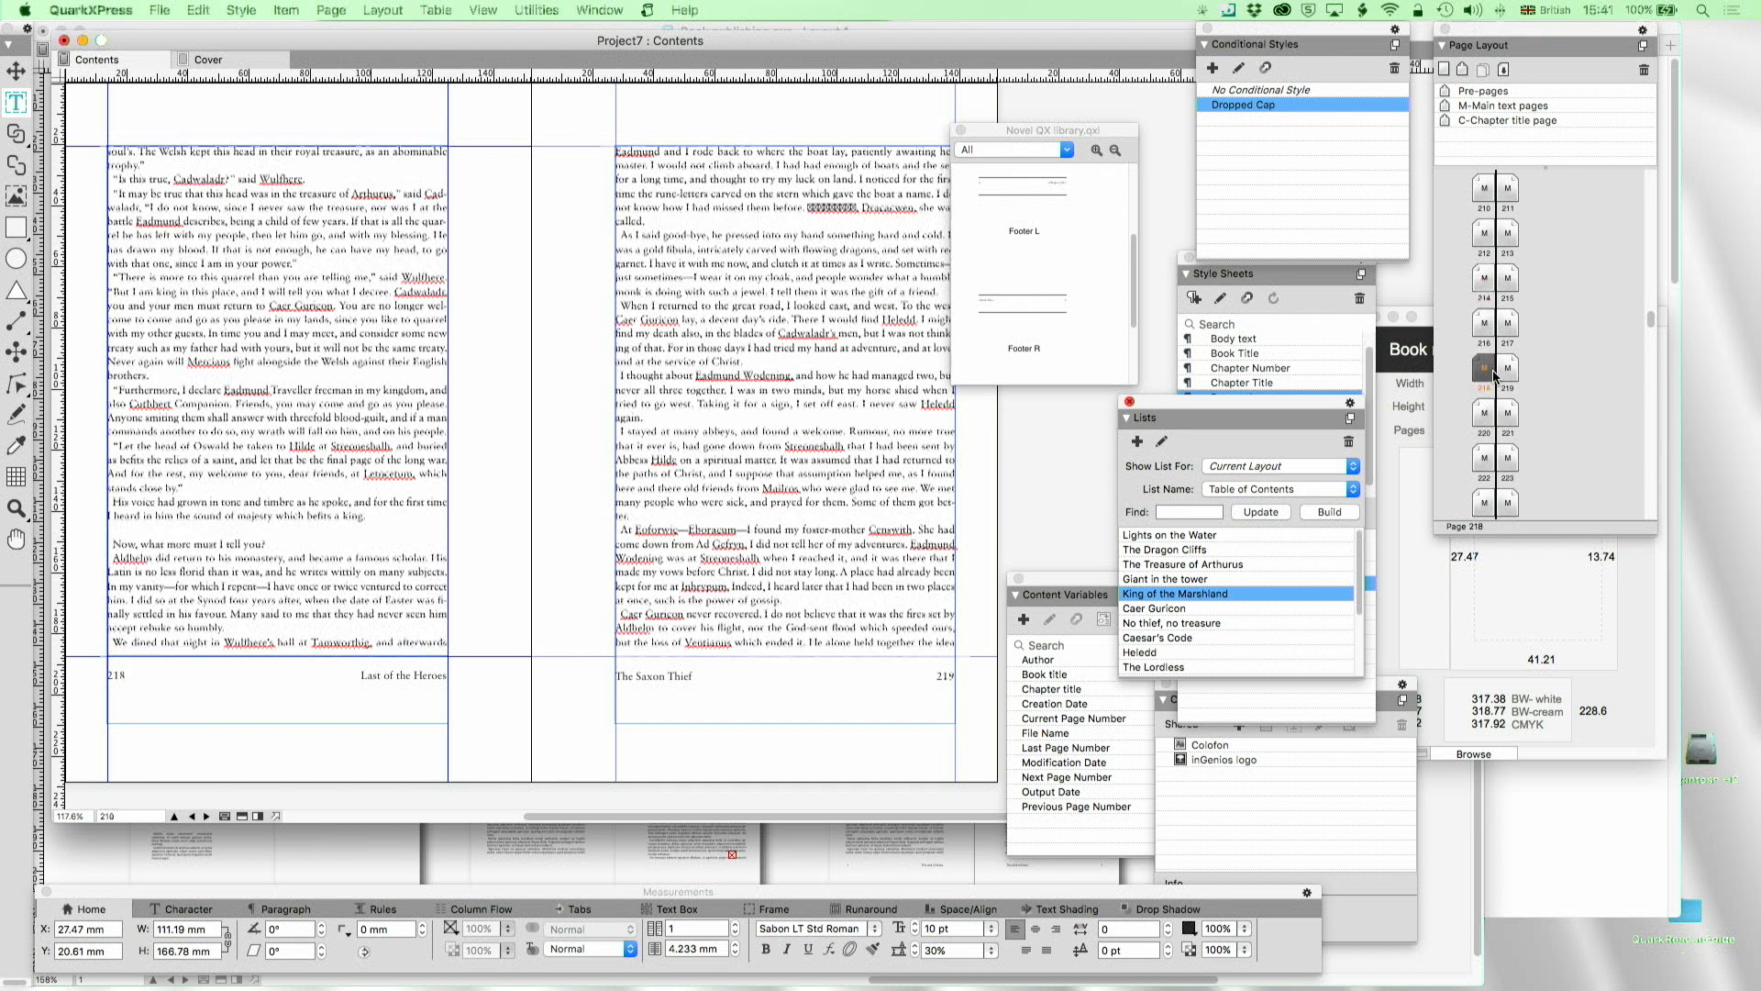
right_click(1482, 457)
click(1482, 457)
scroll(1532, 435, down, 2)
double_click(1490, 417)
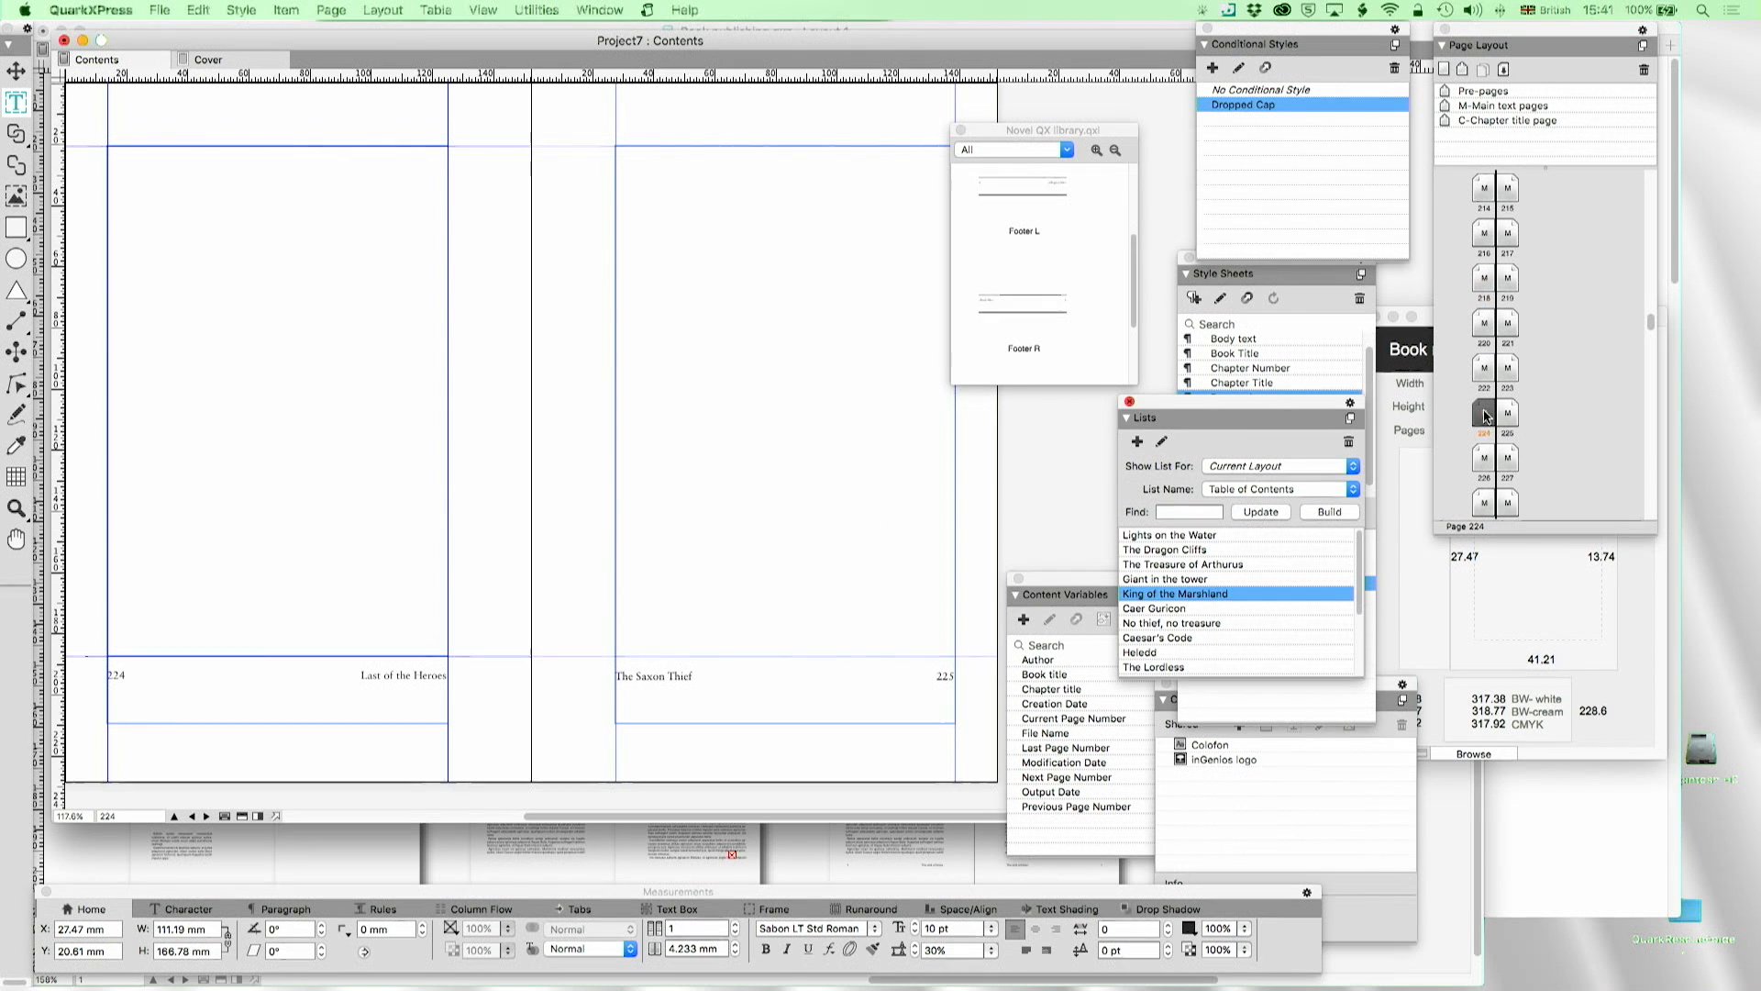
double_click(1489, 365)
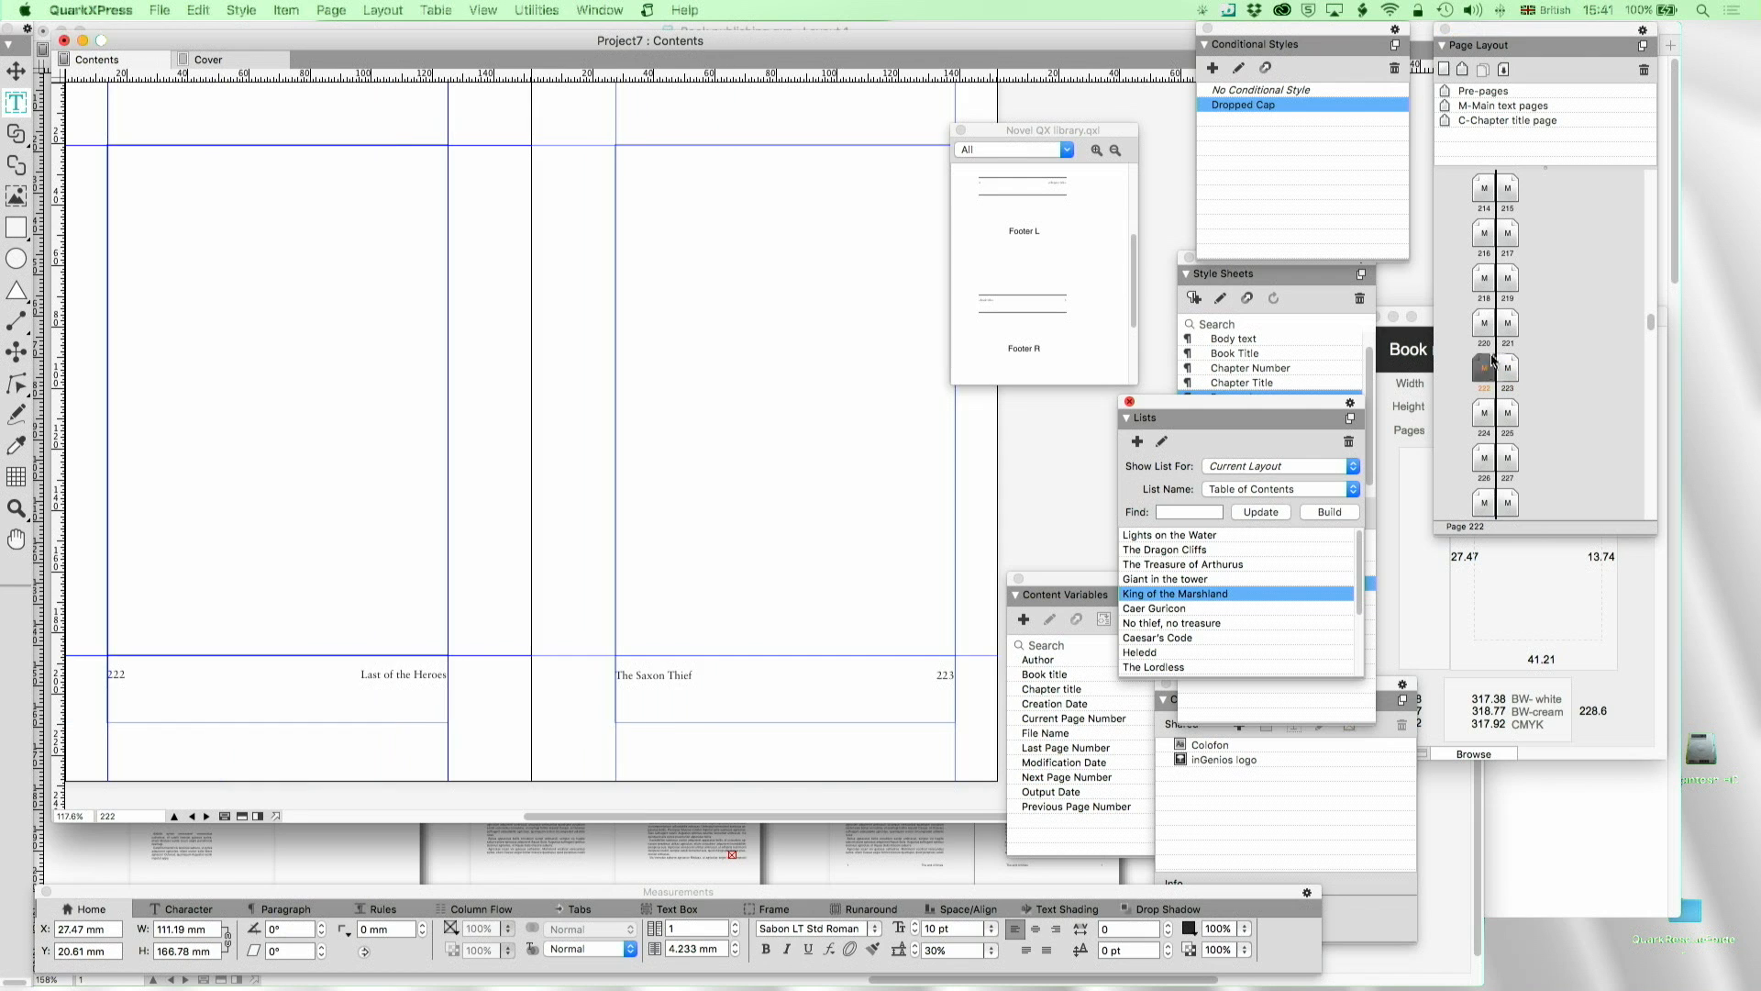
Delete all empty pages from page 221 through page 509
double_click(1506, 330)
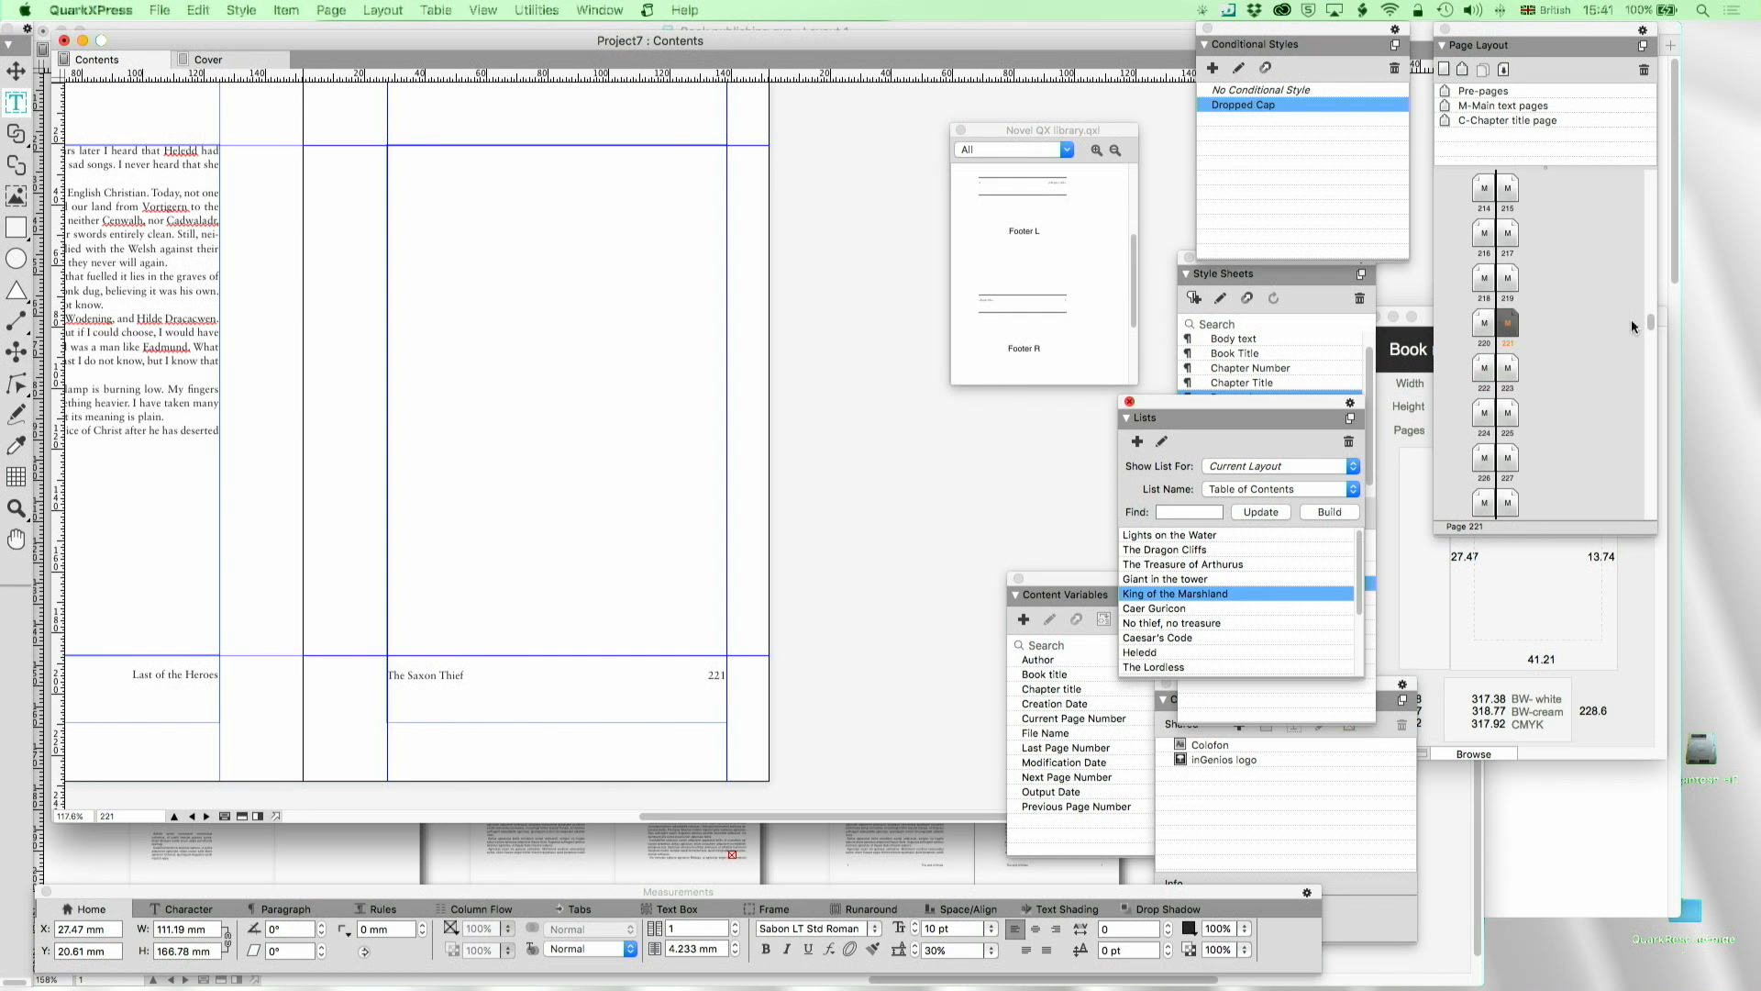
drag(1651, 323, 1647, 551)
shift+click(1508, 463)
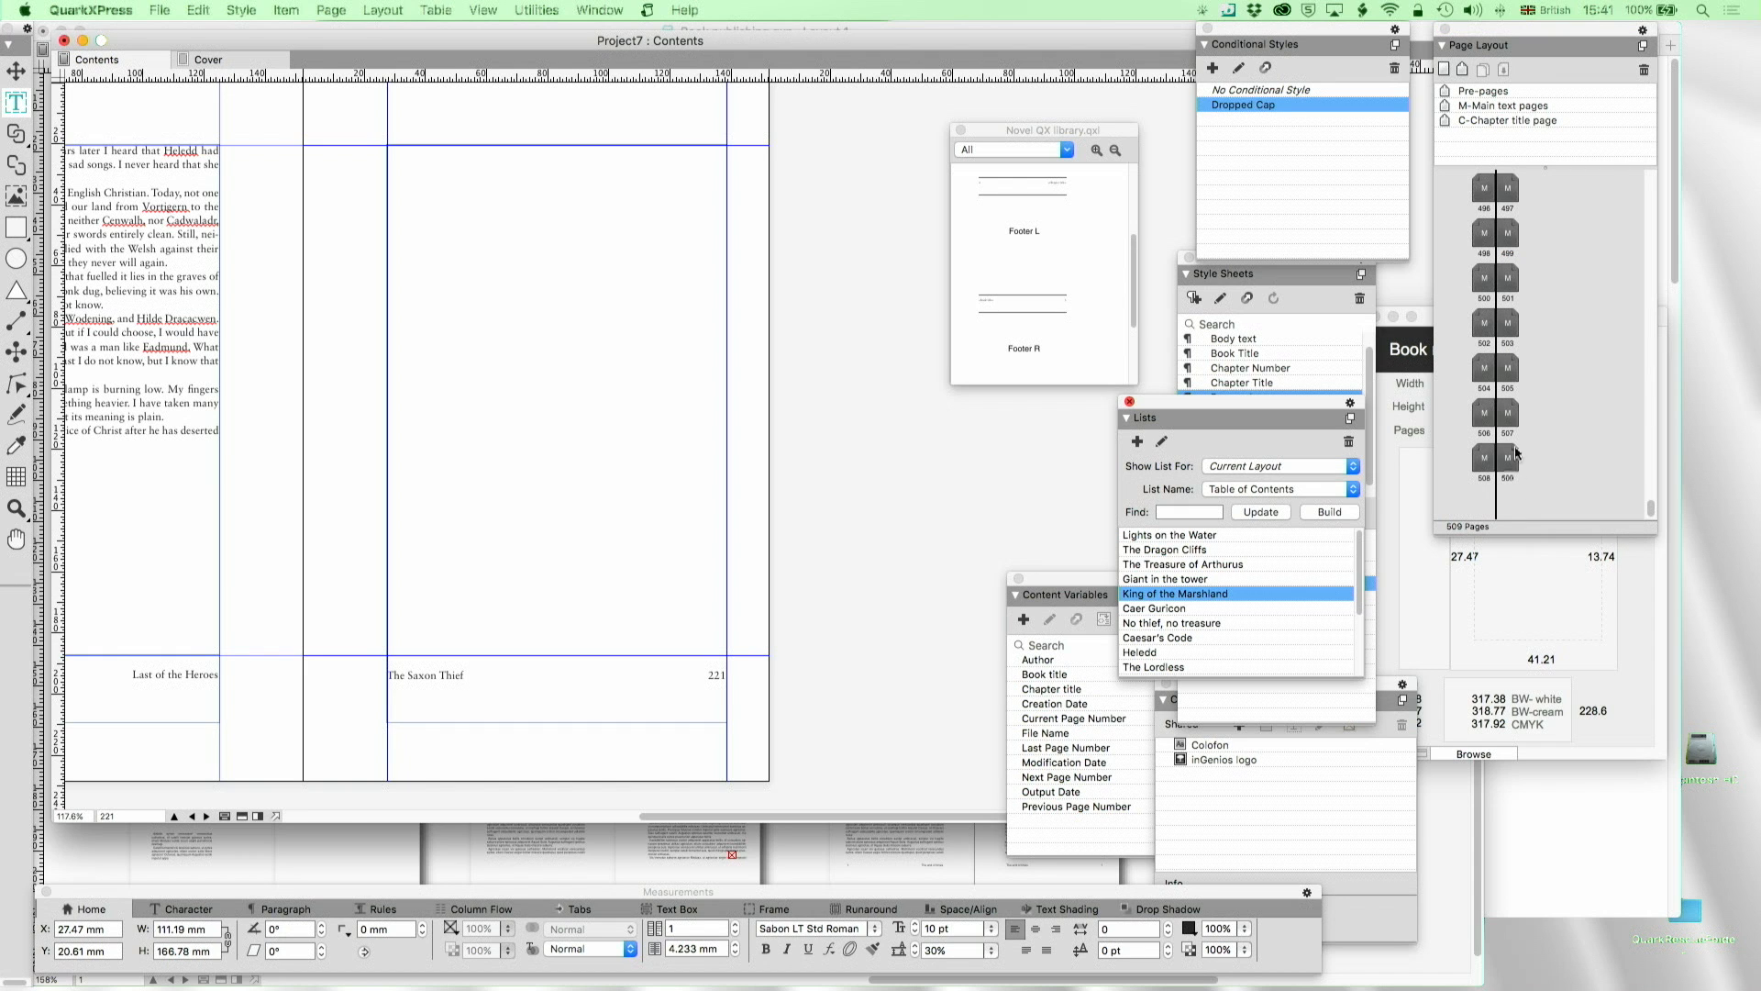
click(1643, 69)
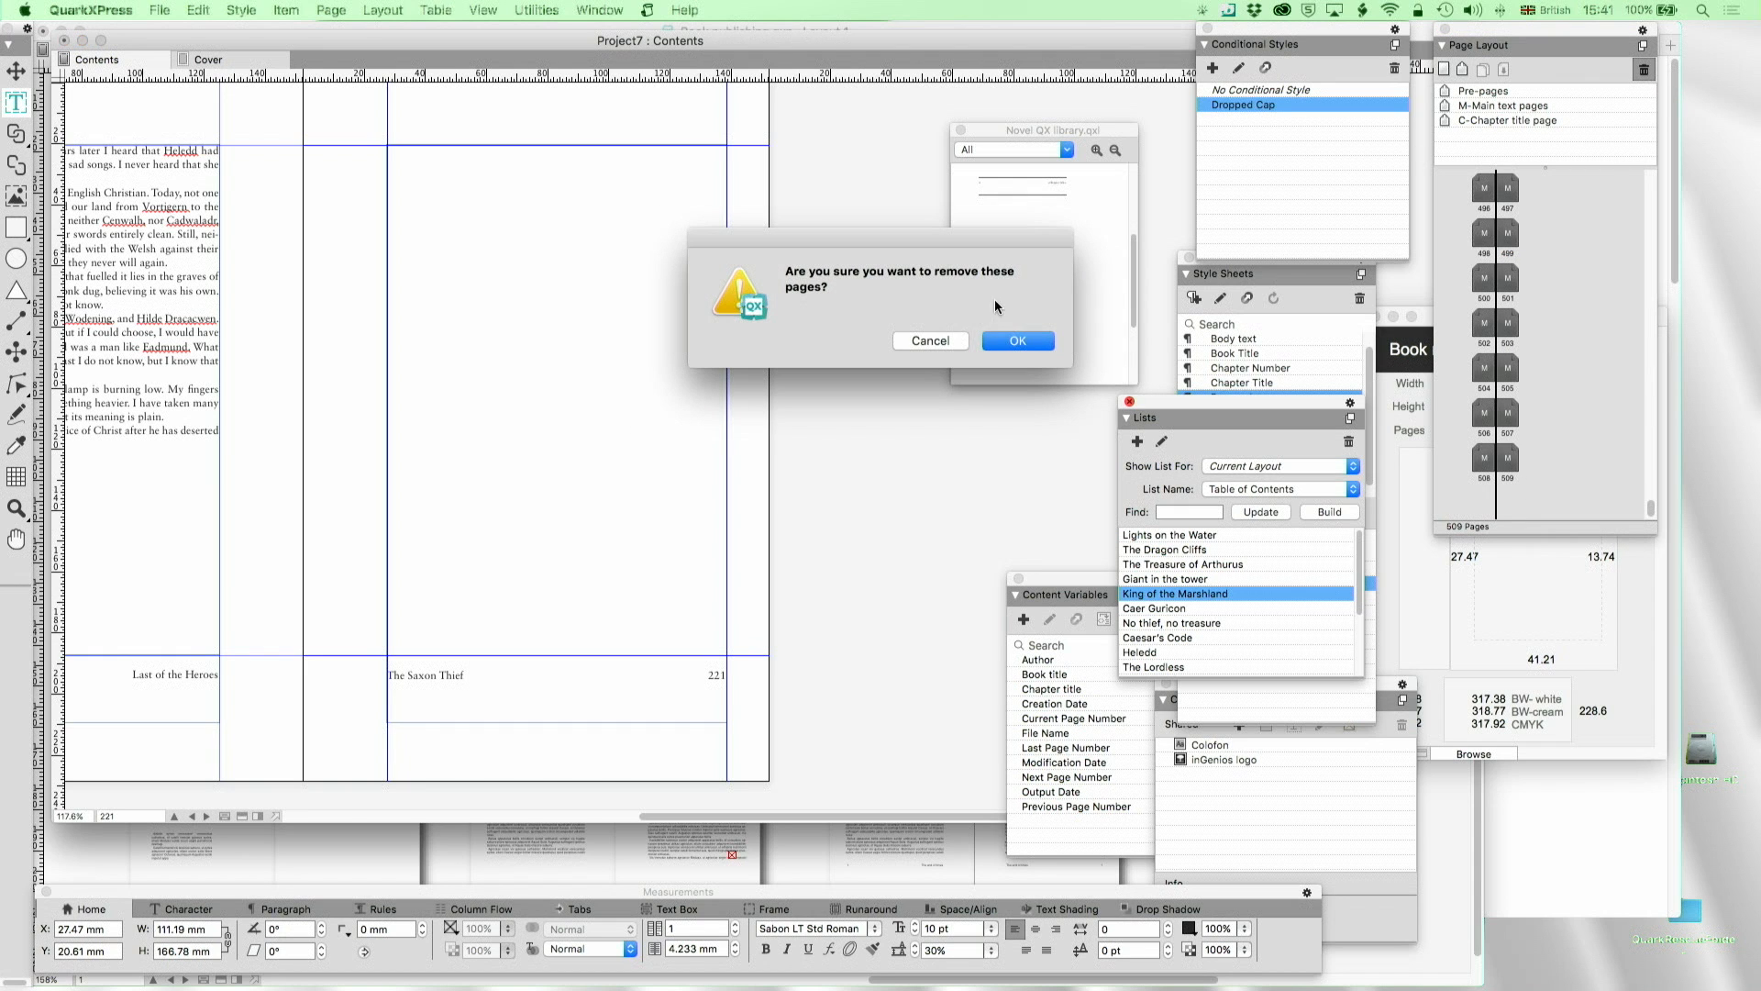
click(1018, 341)
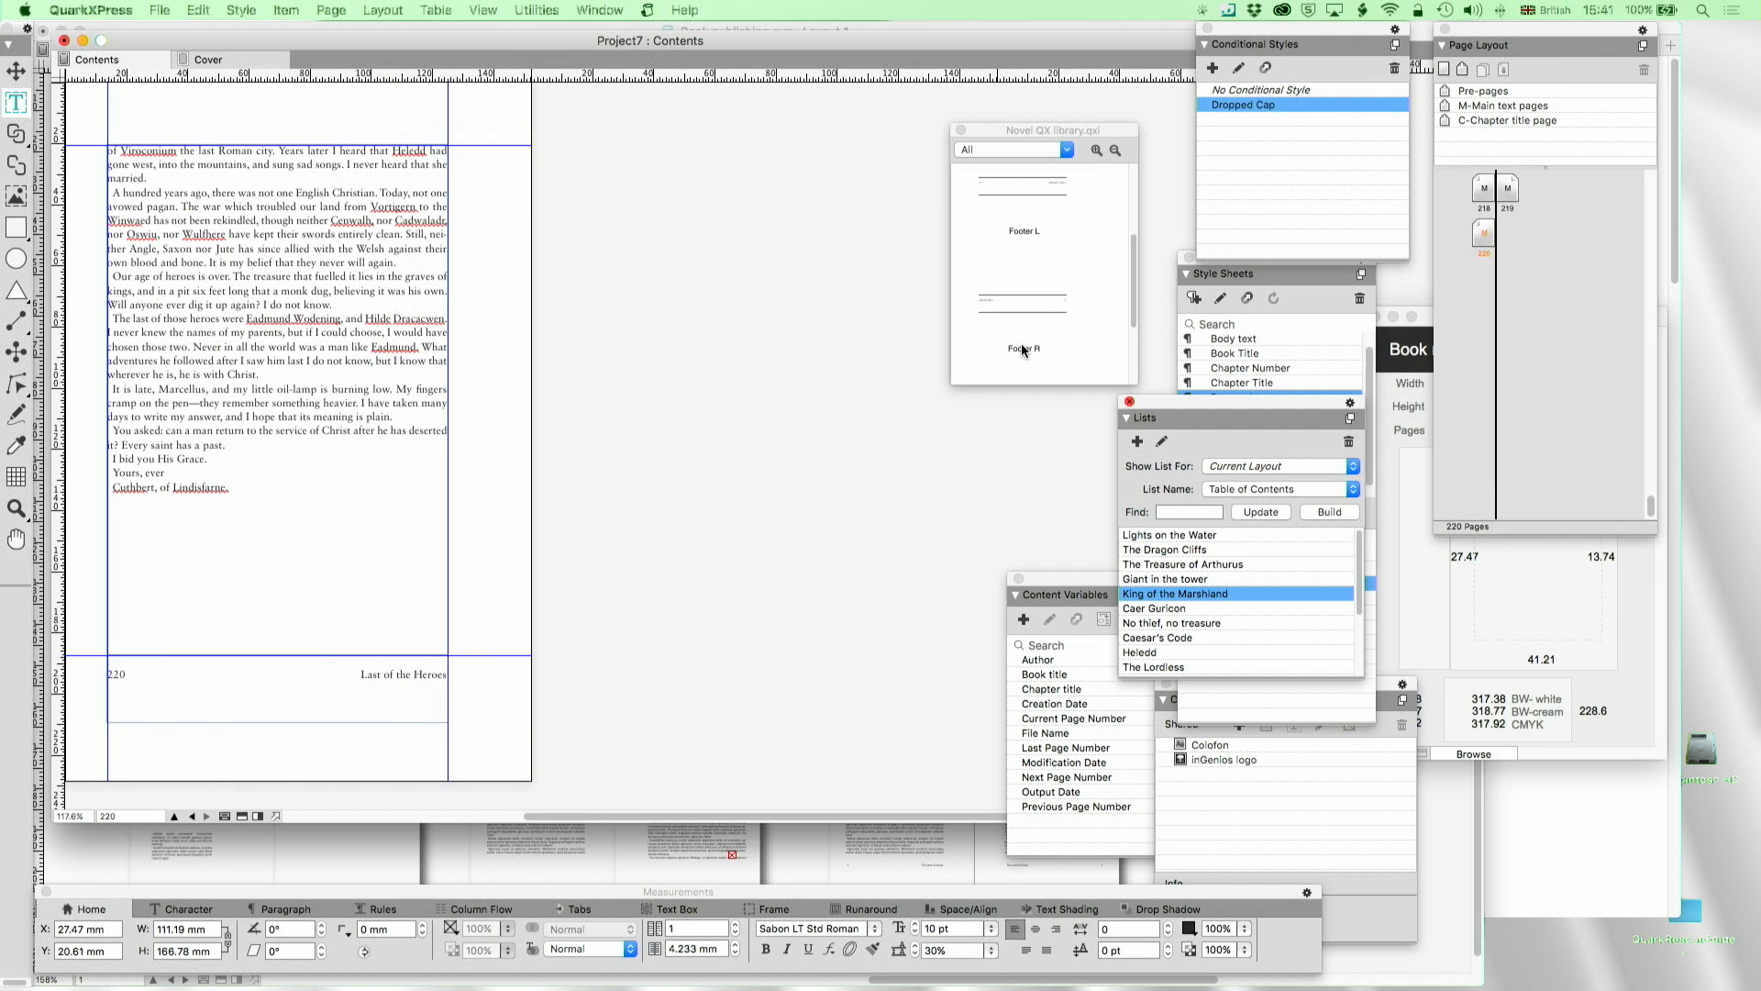
Undo the stray footer box placed from the Novel QX library on the pasteboard and close the library
drag(846, 367, 803, 436)
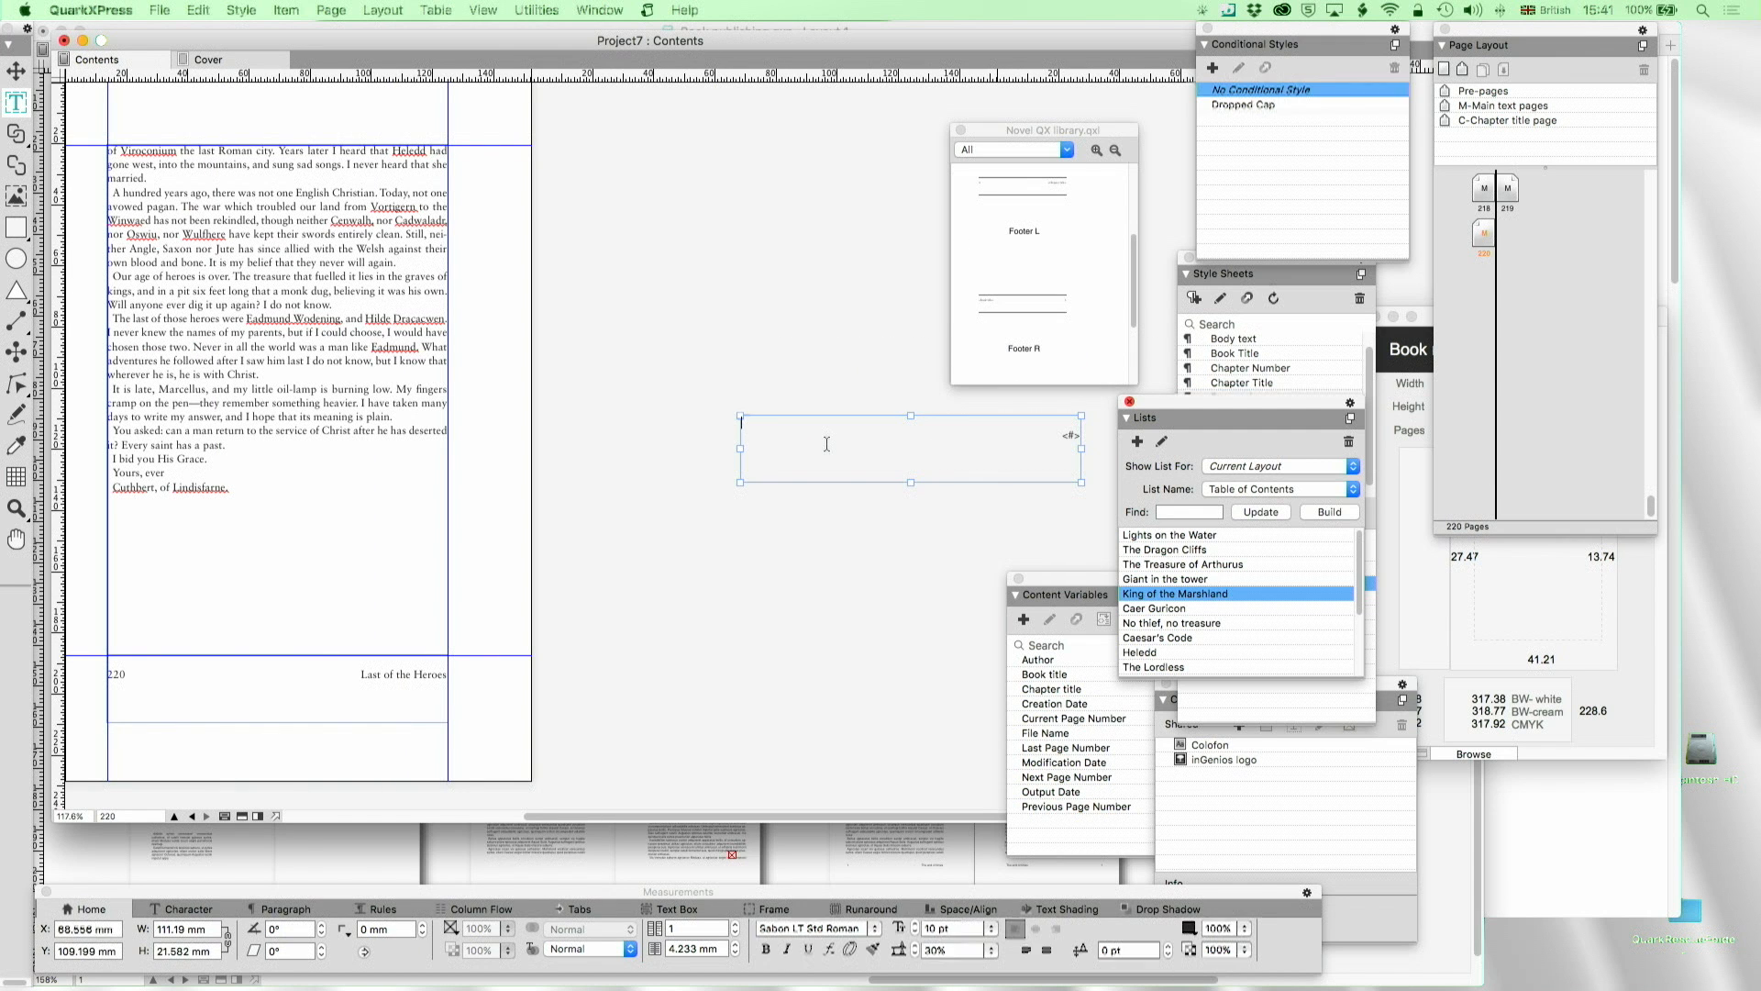
key(super+z)
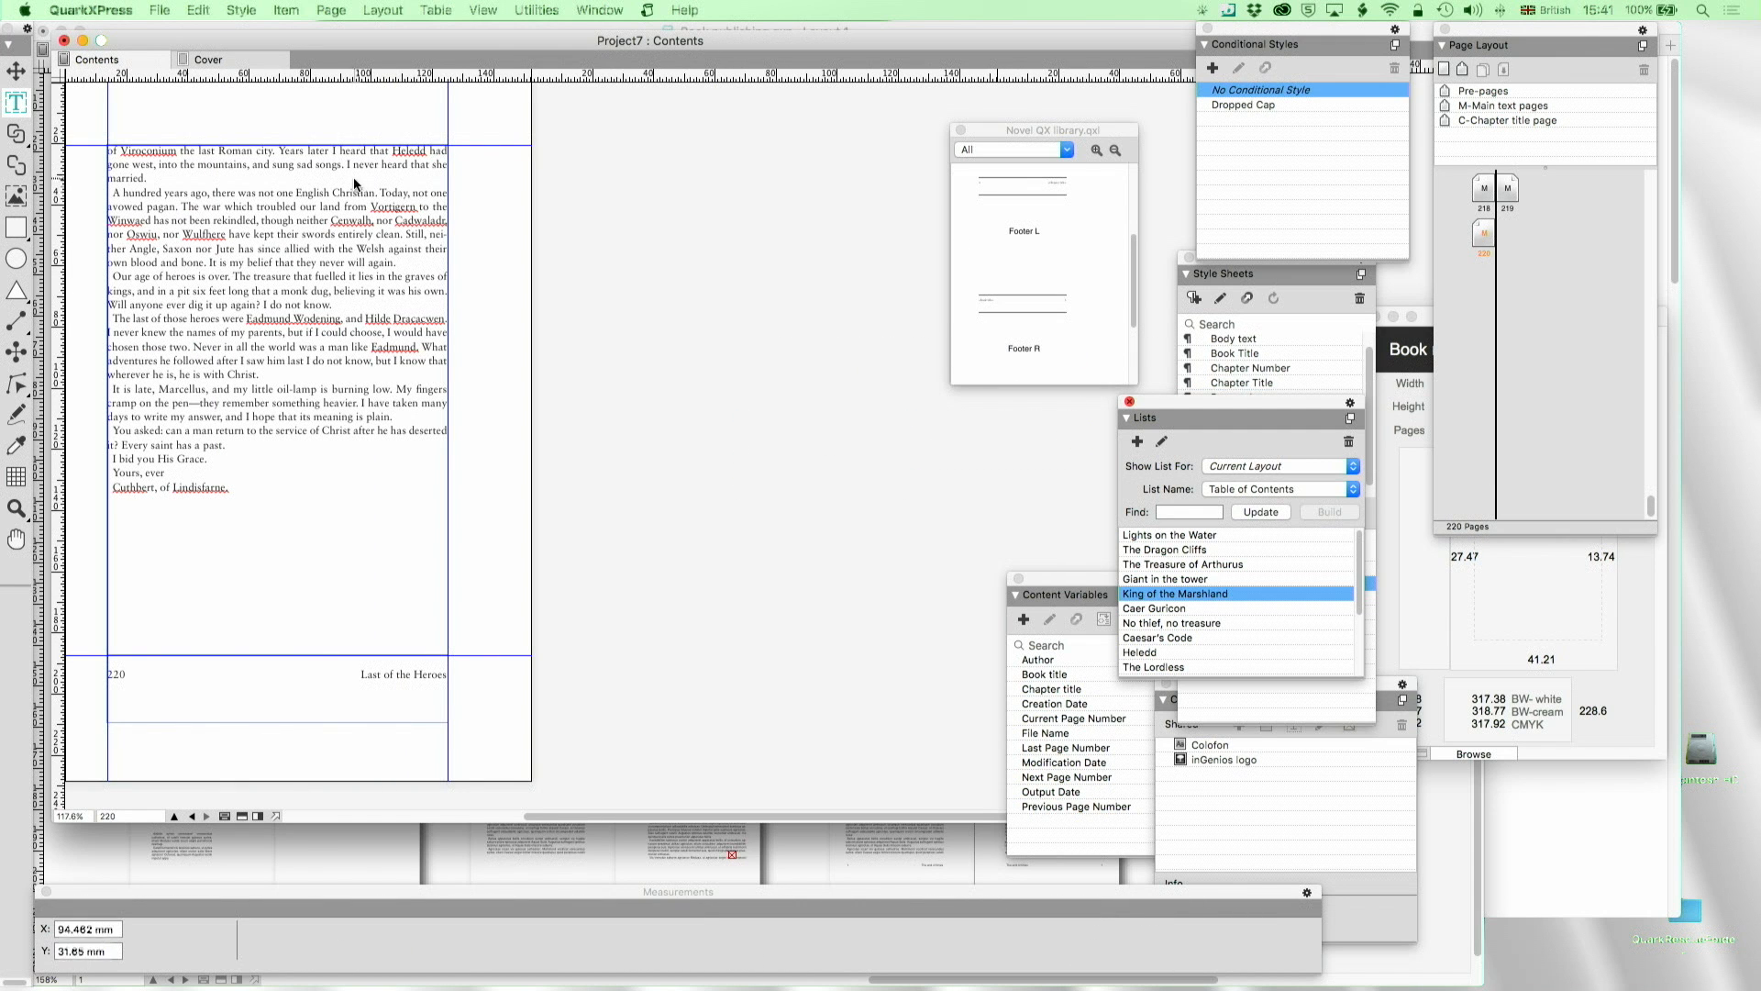
click(962, 130)
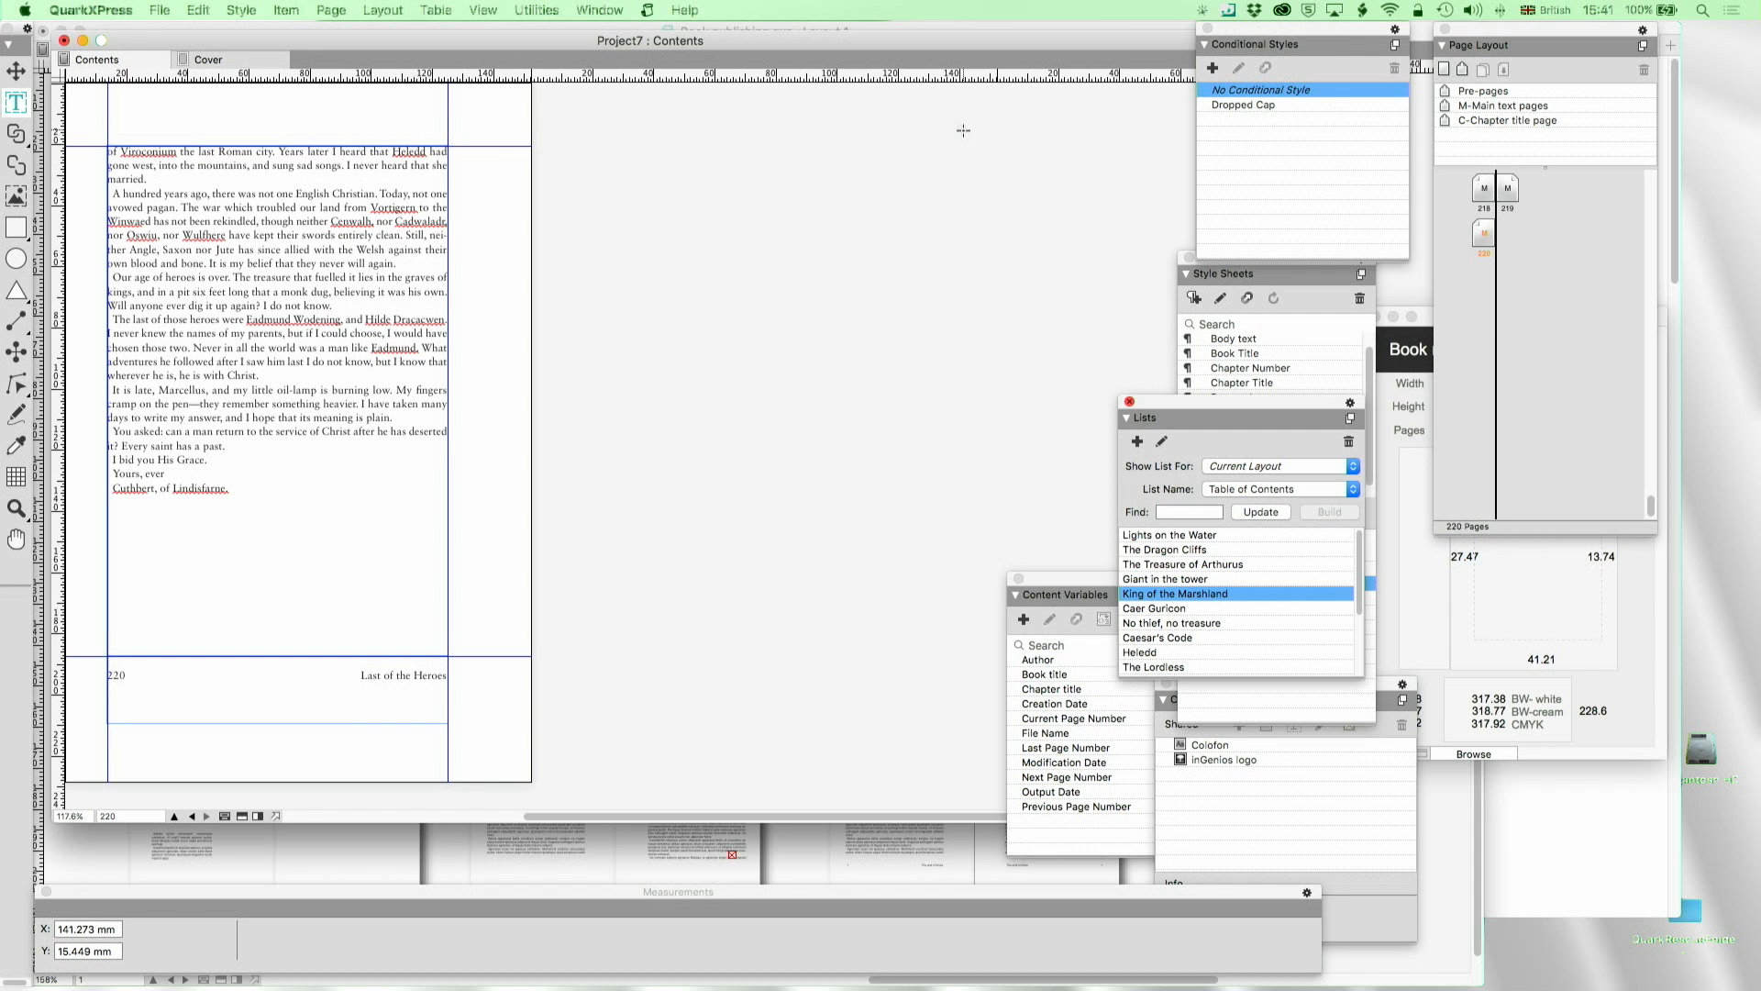
Switch to the Cover layout and bring up the Layout Tools book margins window to check the spine and cover sizes
drag(1426, 330, 1486, 475)
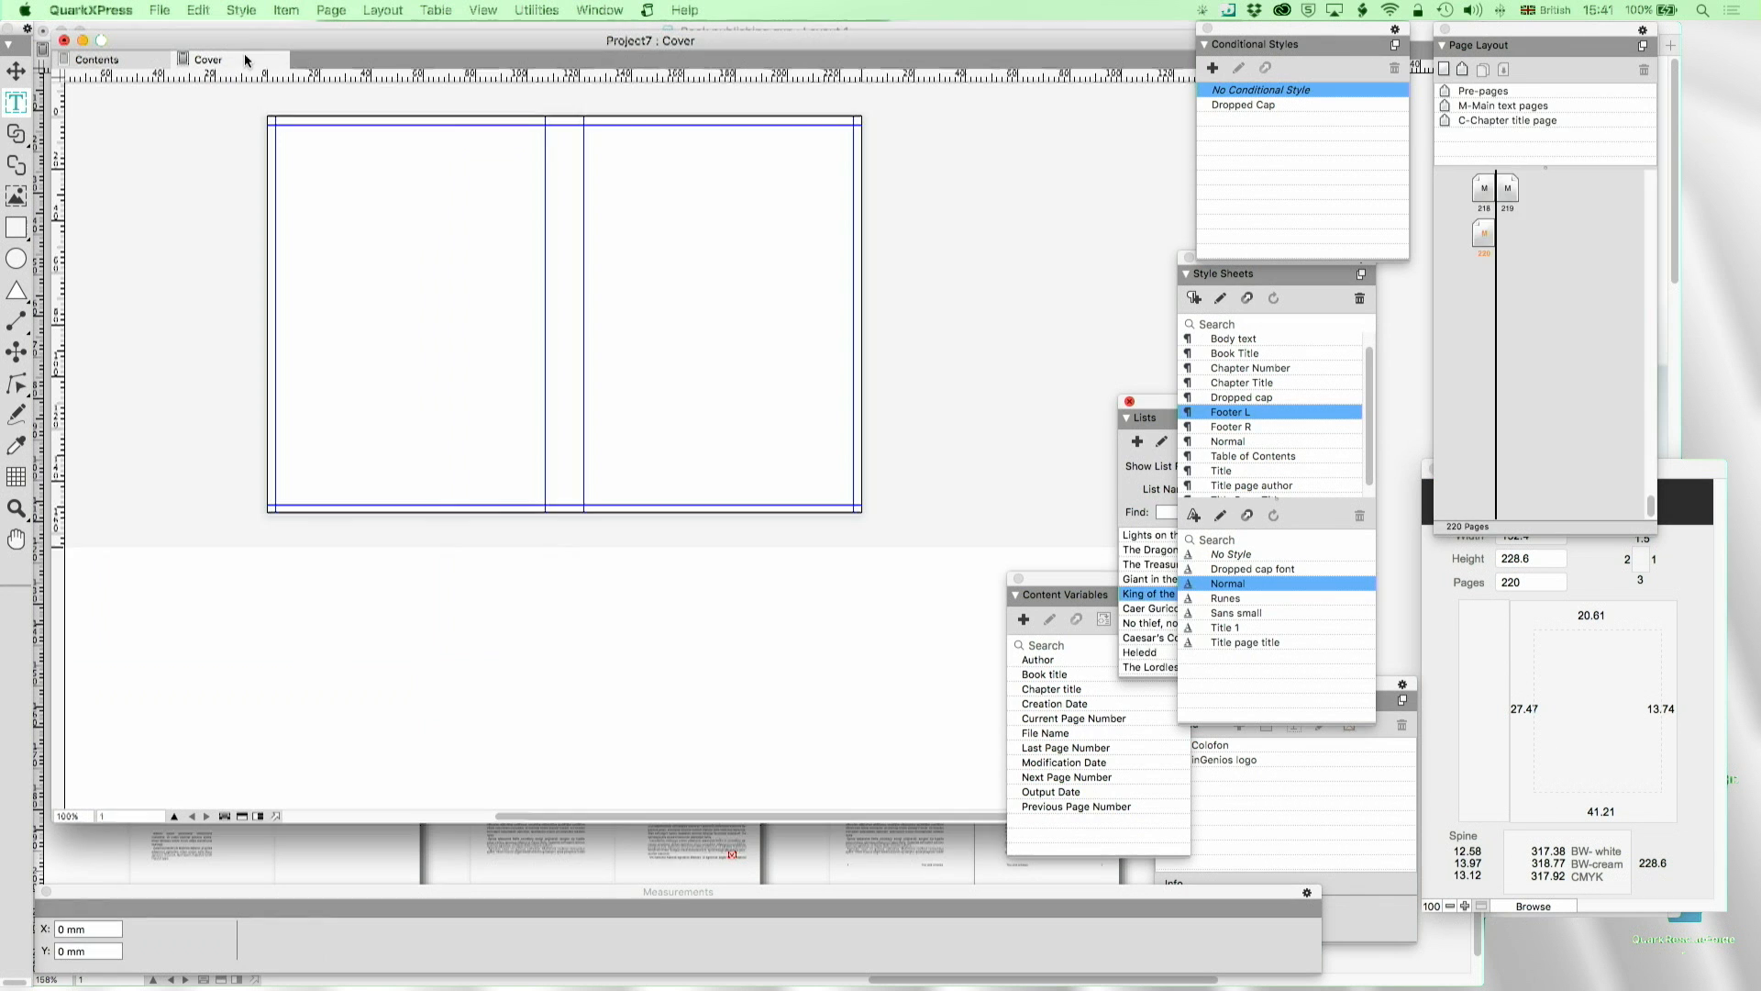
click(242, 59)
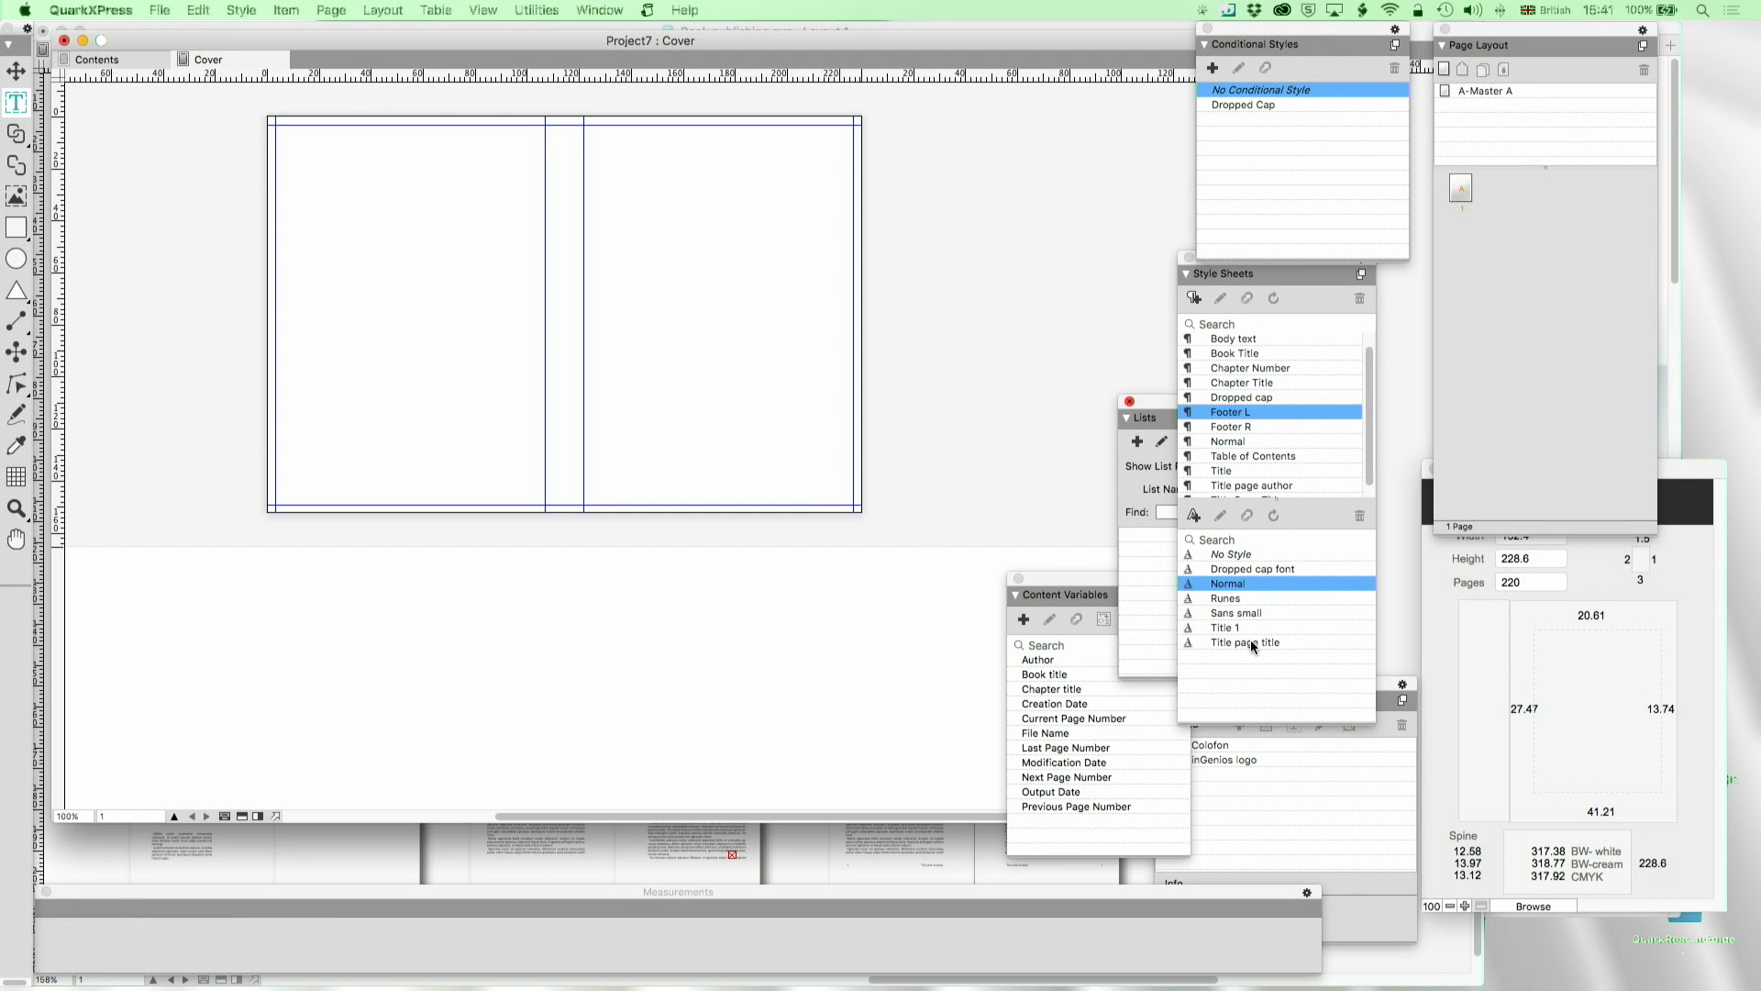
click(1439, 803)
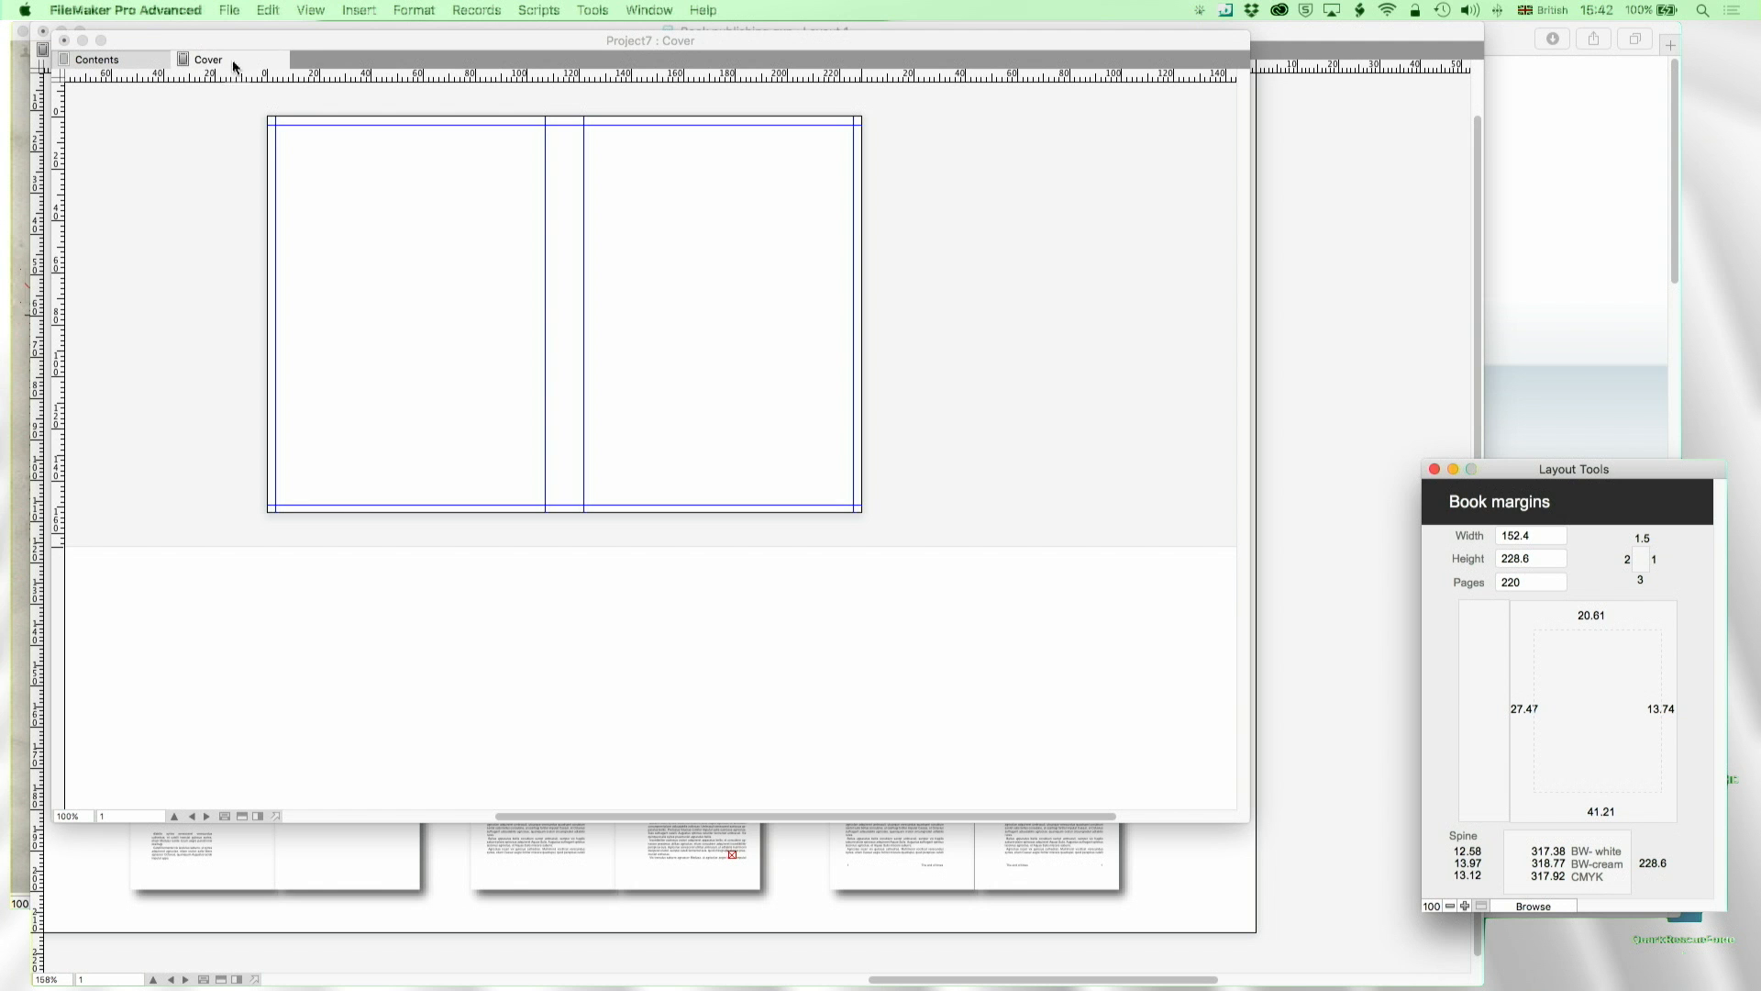
click(214, 59)
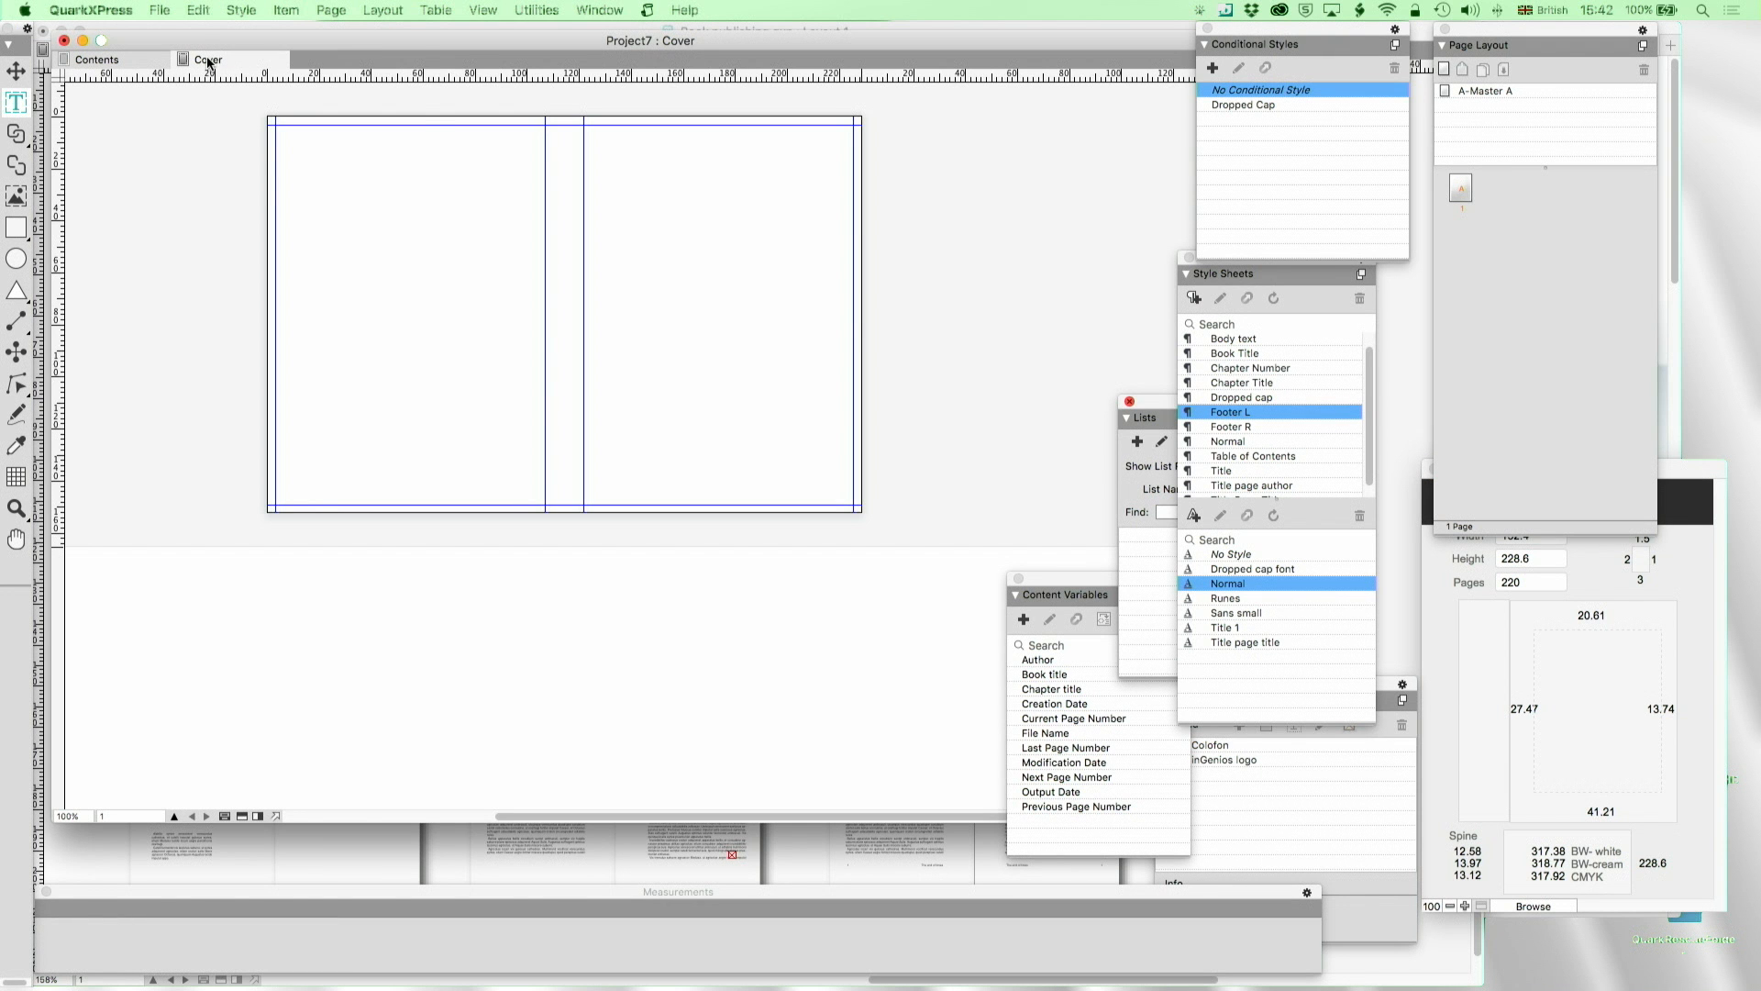
Set the Cover layout's page size to 318.77 mm wide and 228.6 mm high
right_click(214, 59)
click(284, 148)
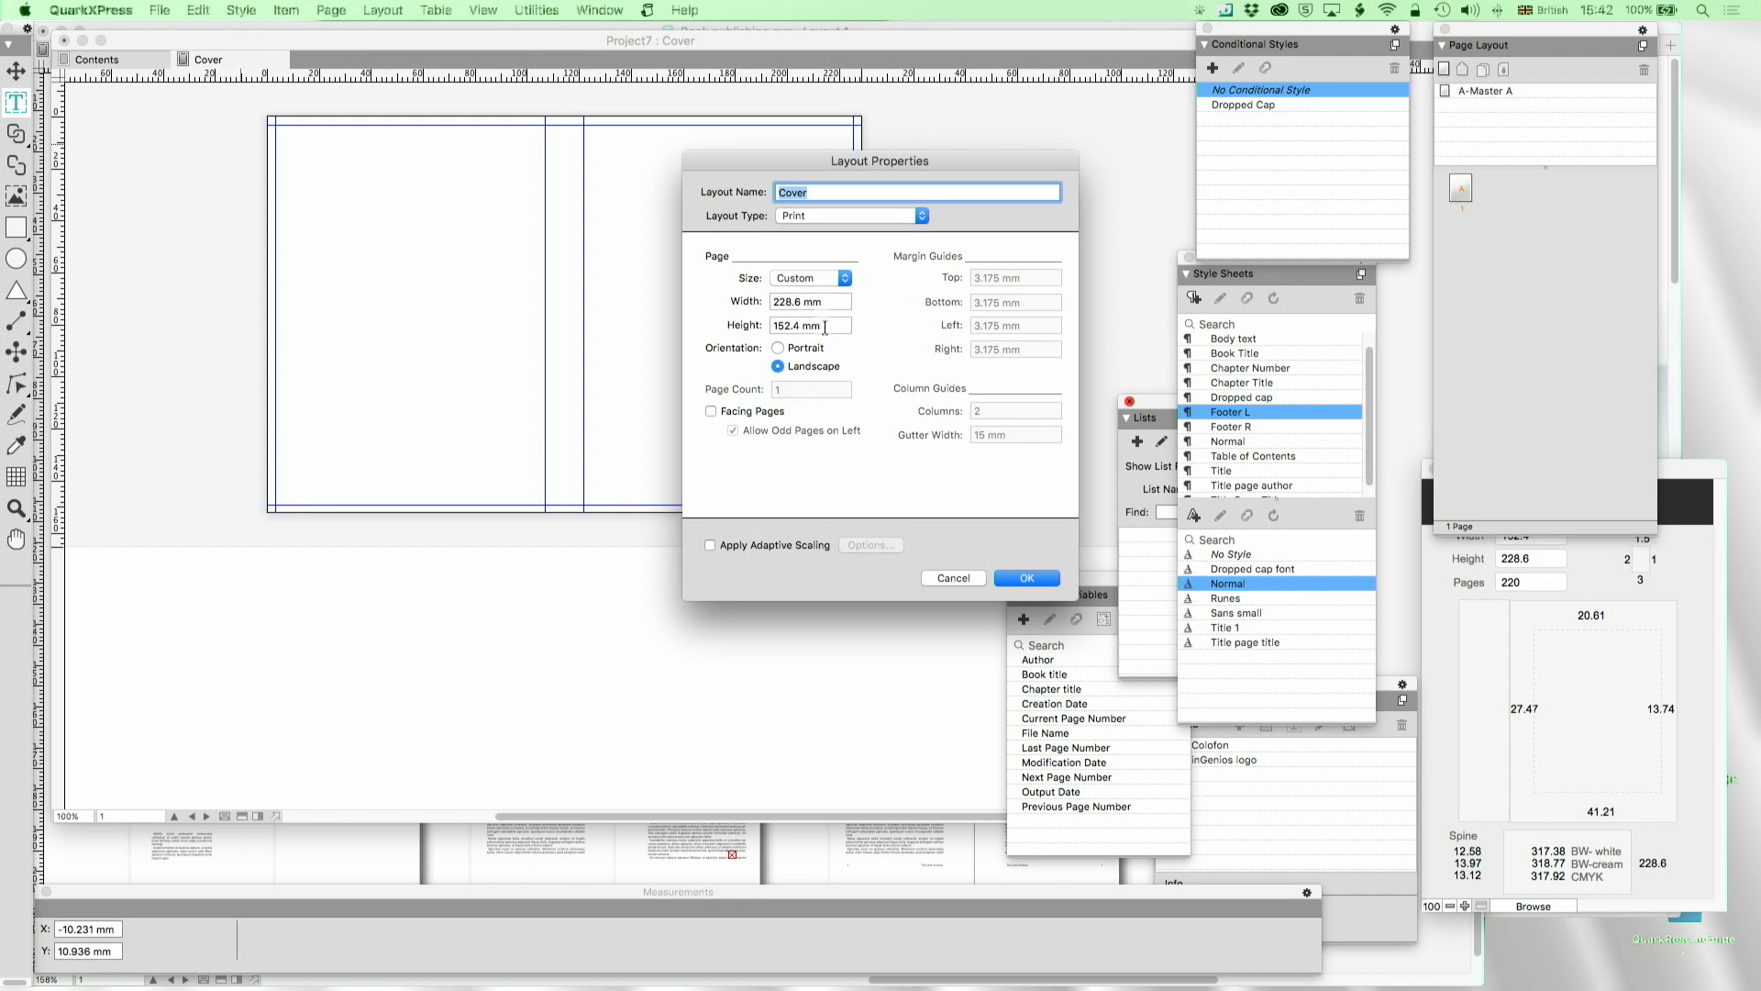
drag(825, 327, 743, 329)
text(228.6)
key(Tab)
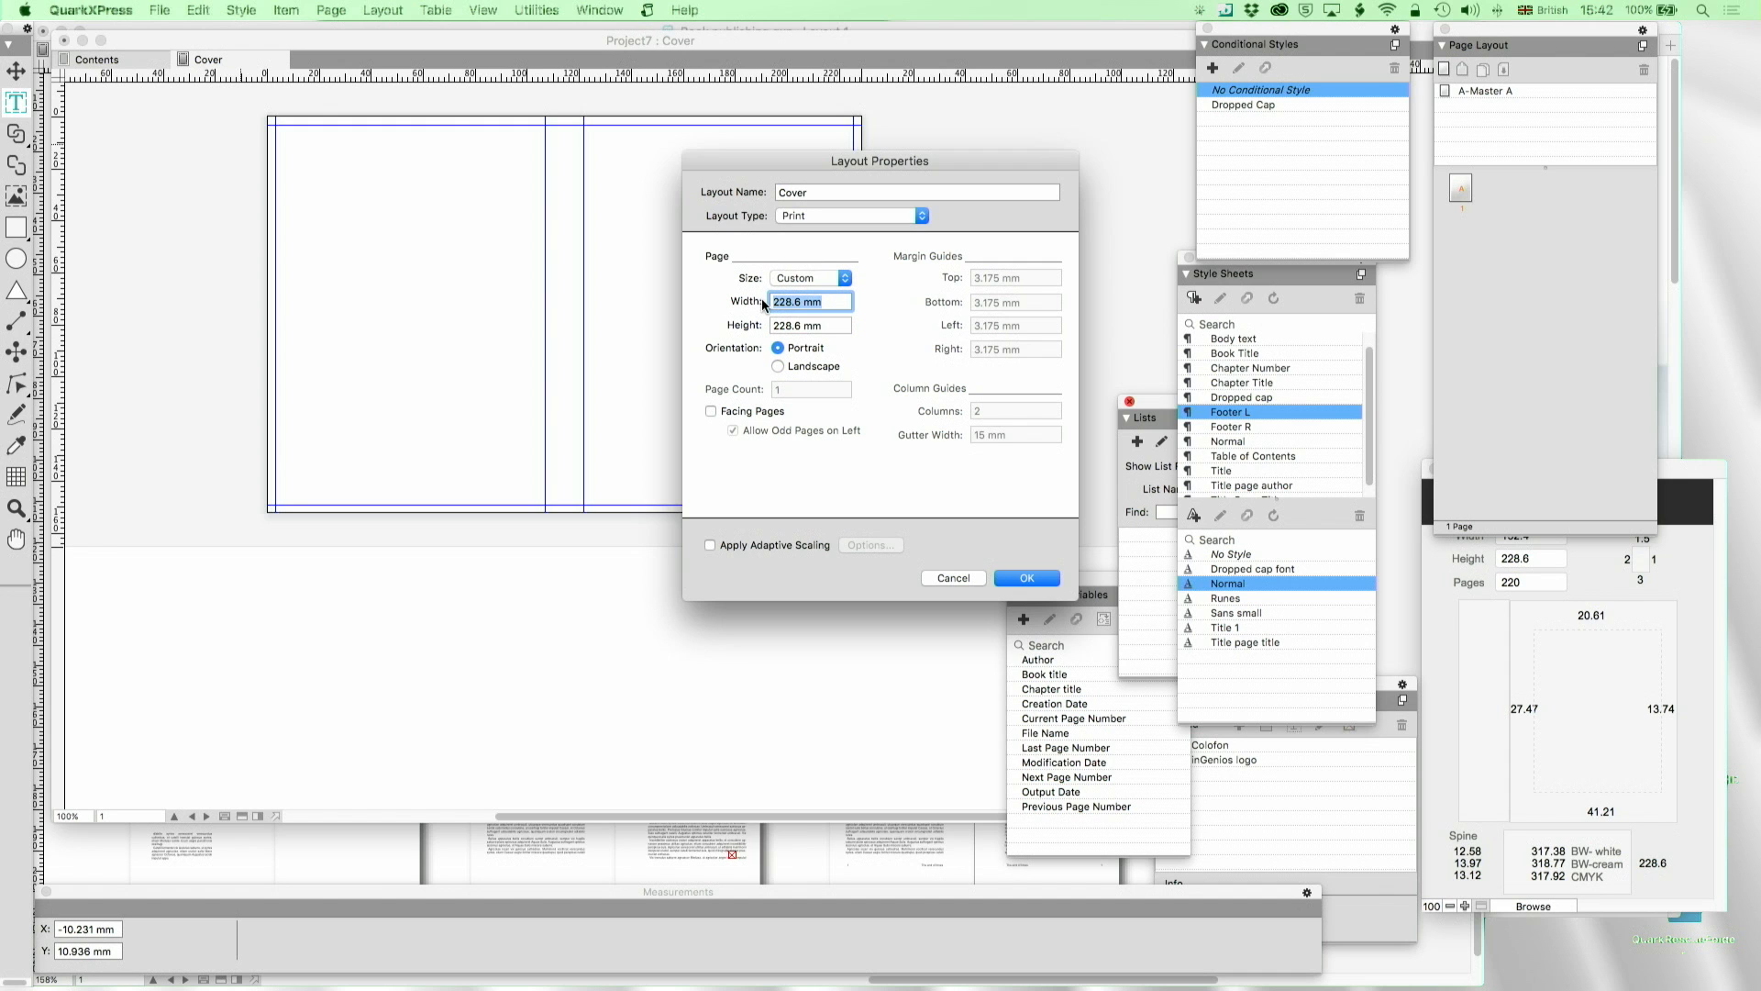
text(318.77)
key(Tab)
click(1026, 577)
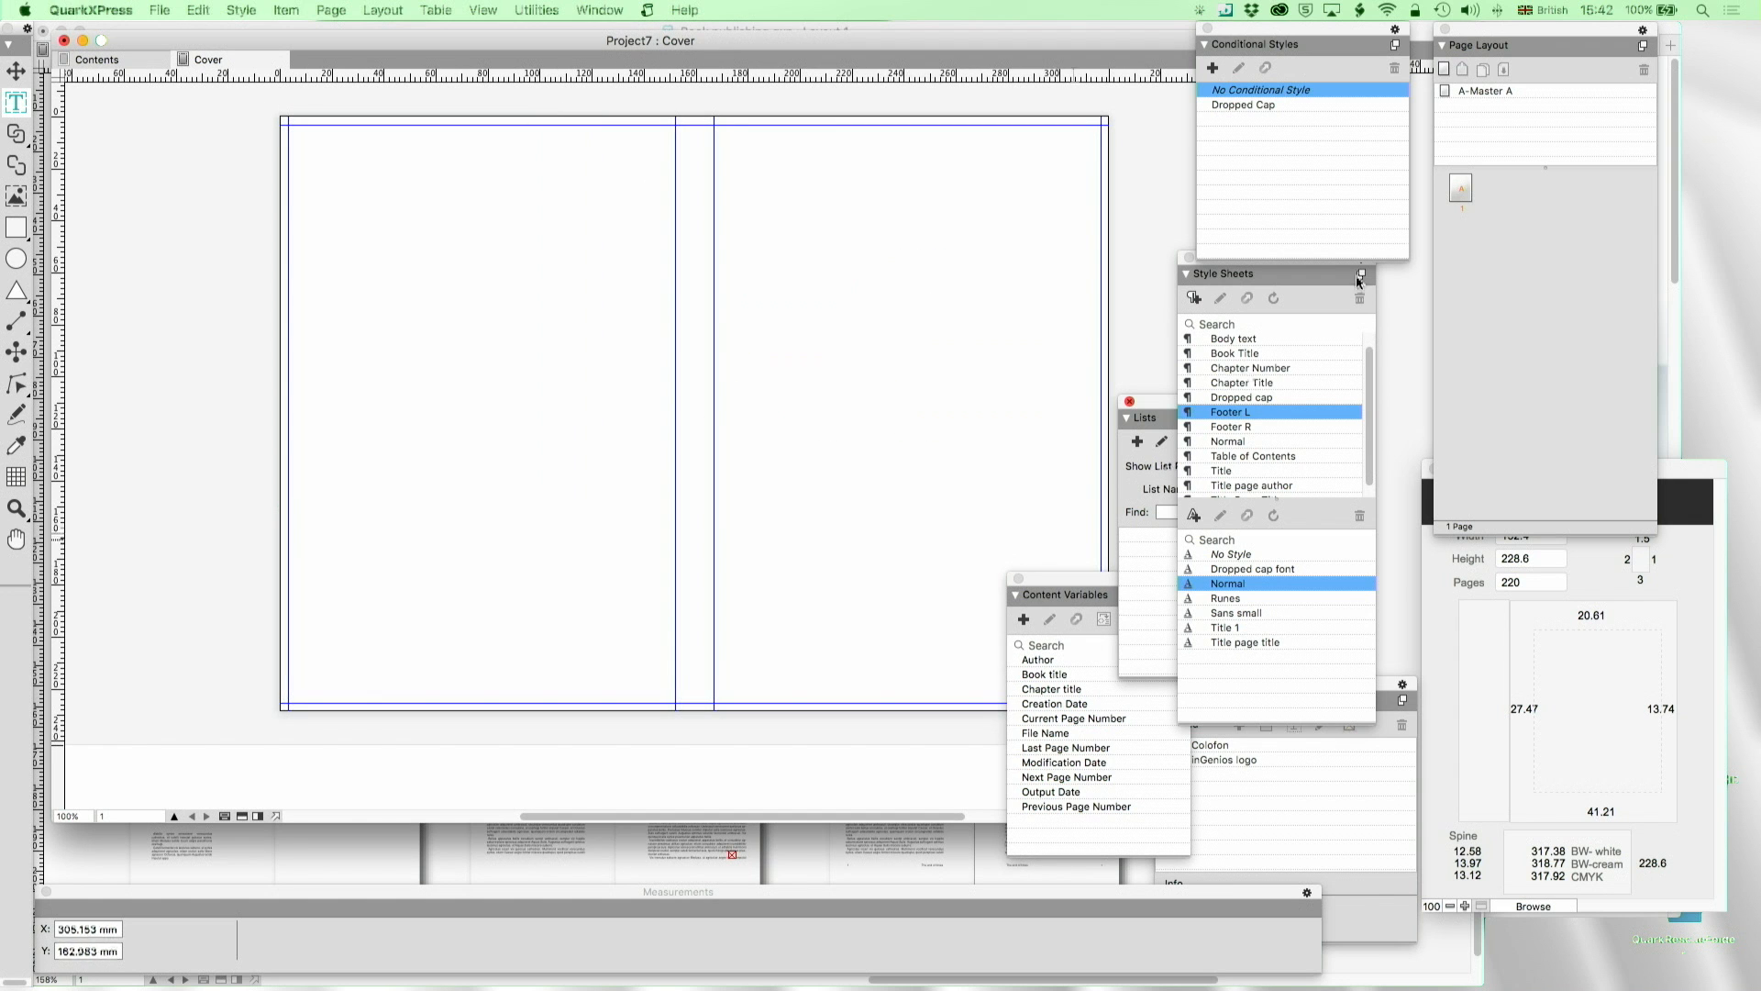
Set the column gutter width on the cover's A-Master A to 13.97 mm and return to the cover page
double_click(1449, 91)
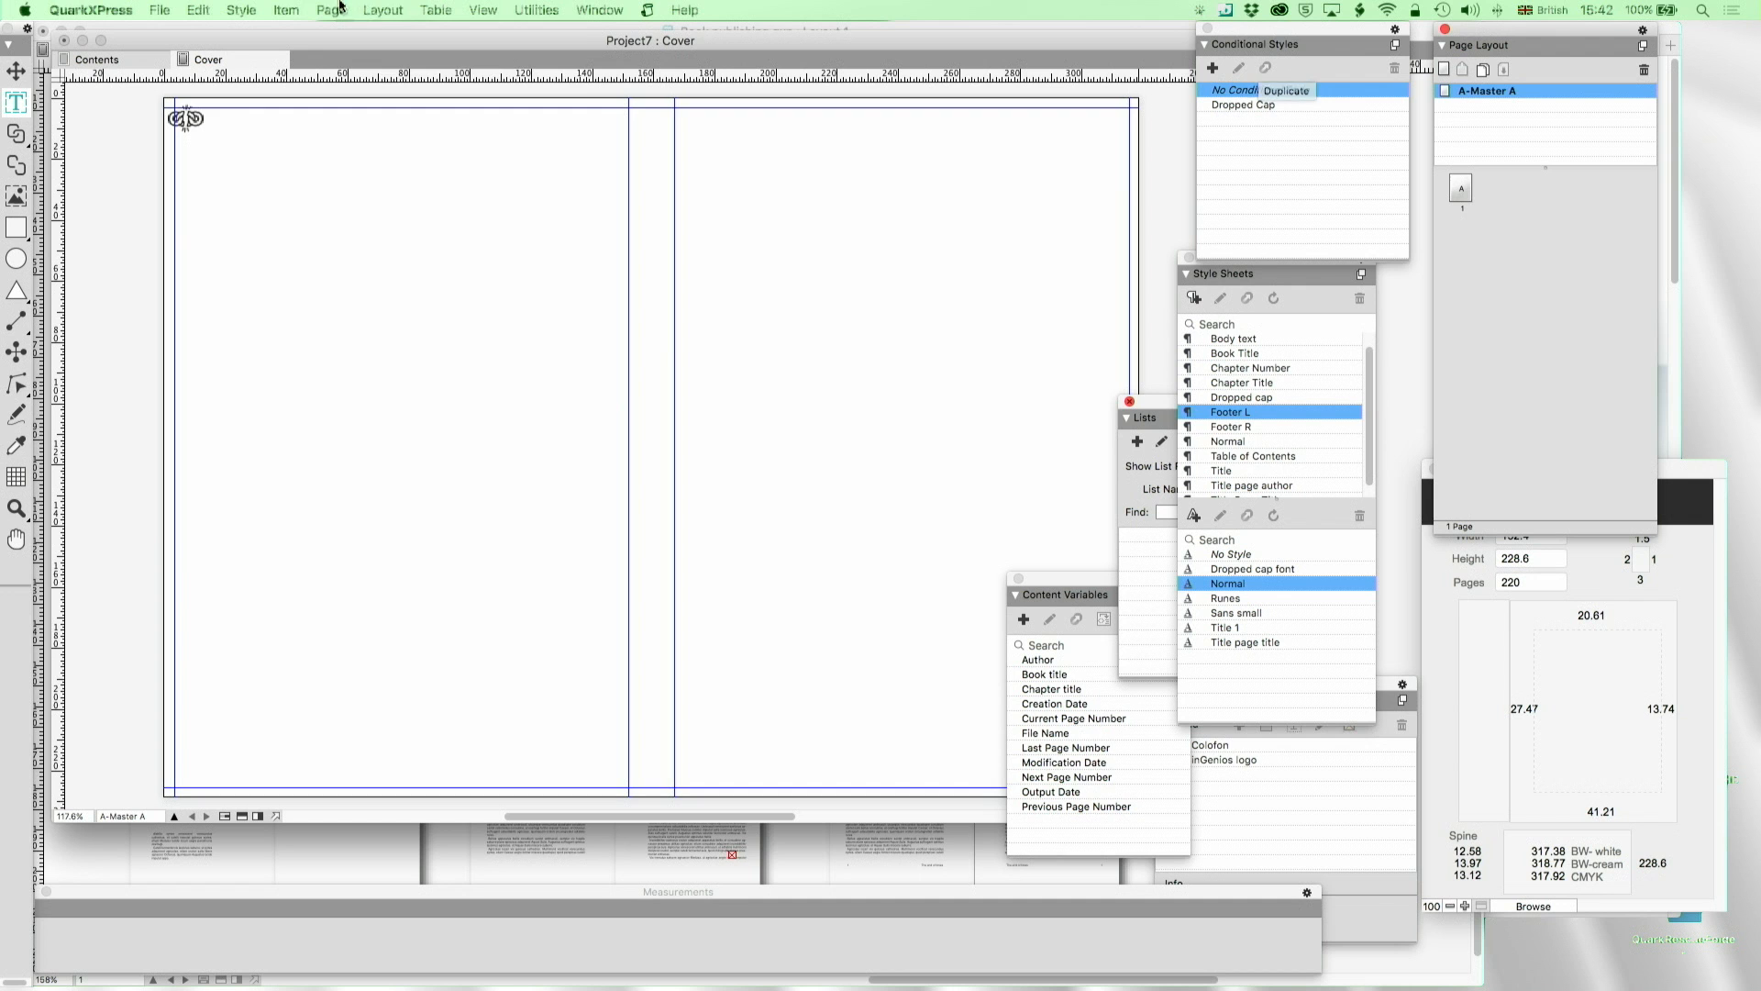
click(381, 9)
mouse_move(333, 10)
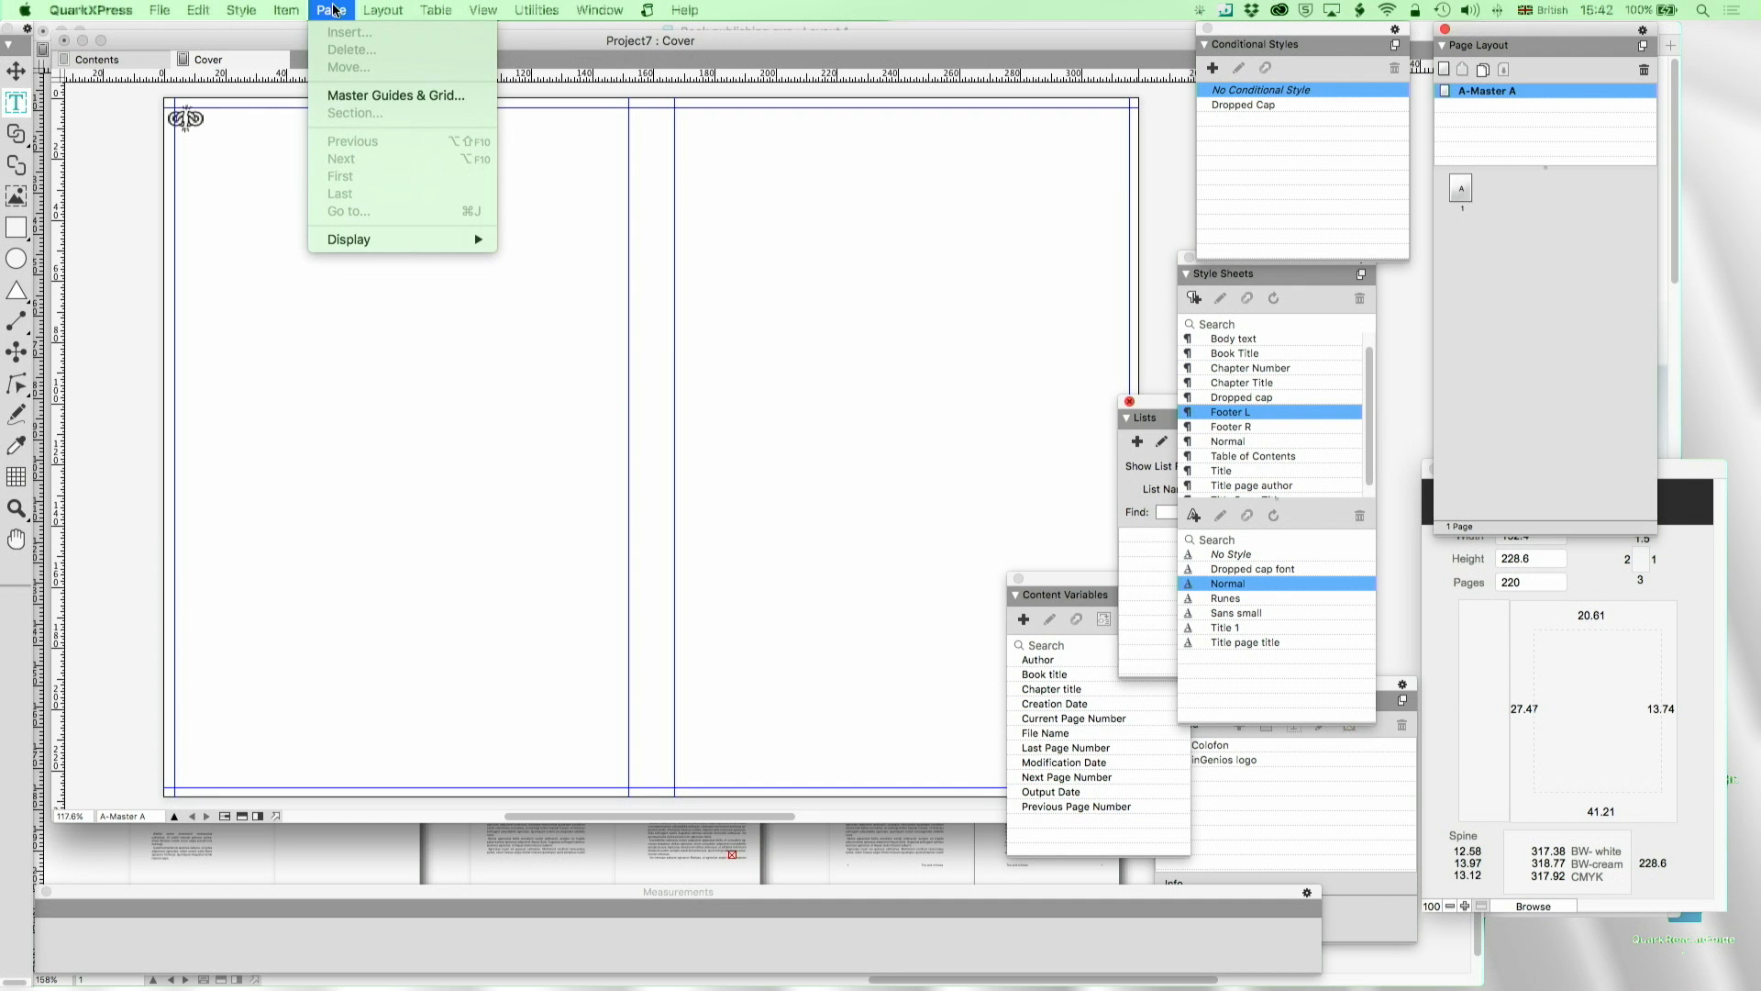
click(345, 96)
click(980, 220)
text(13.97)
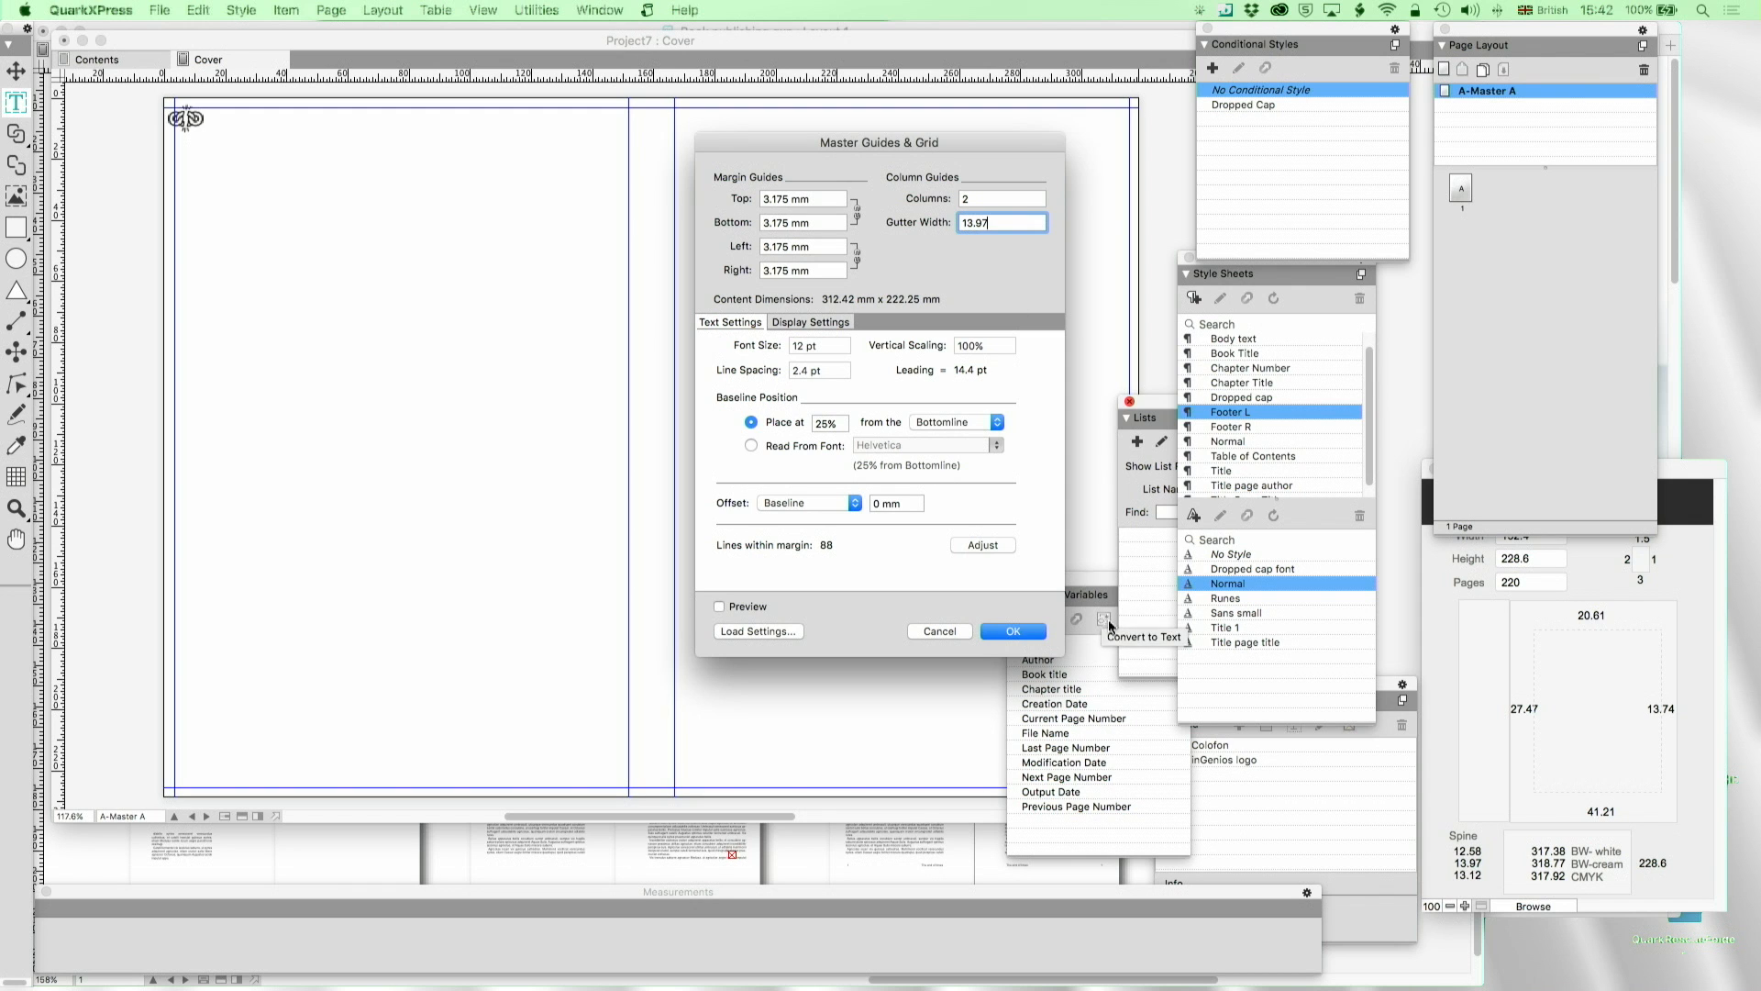
click(1036, 630)
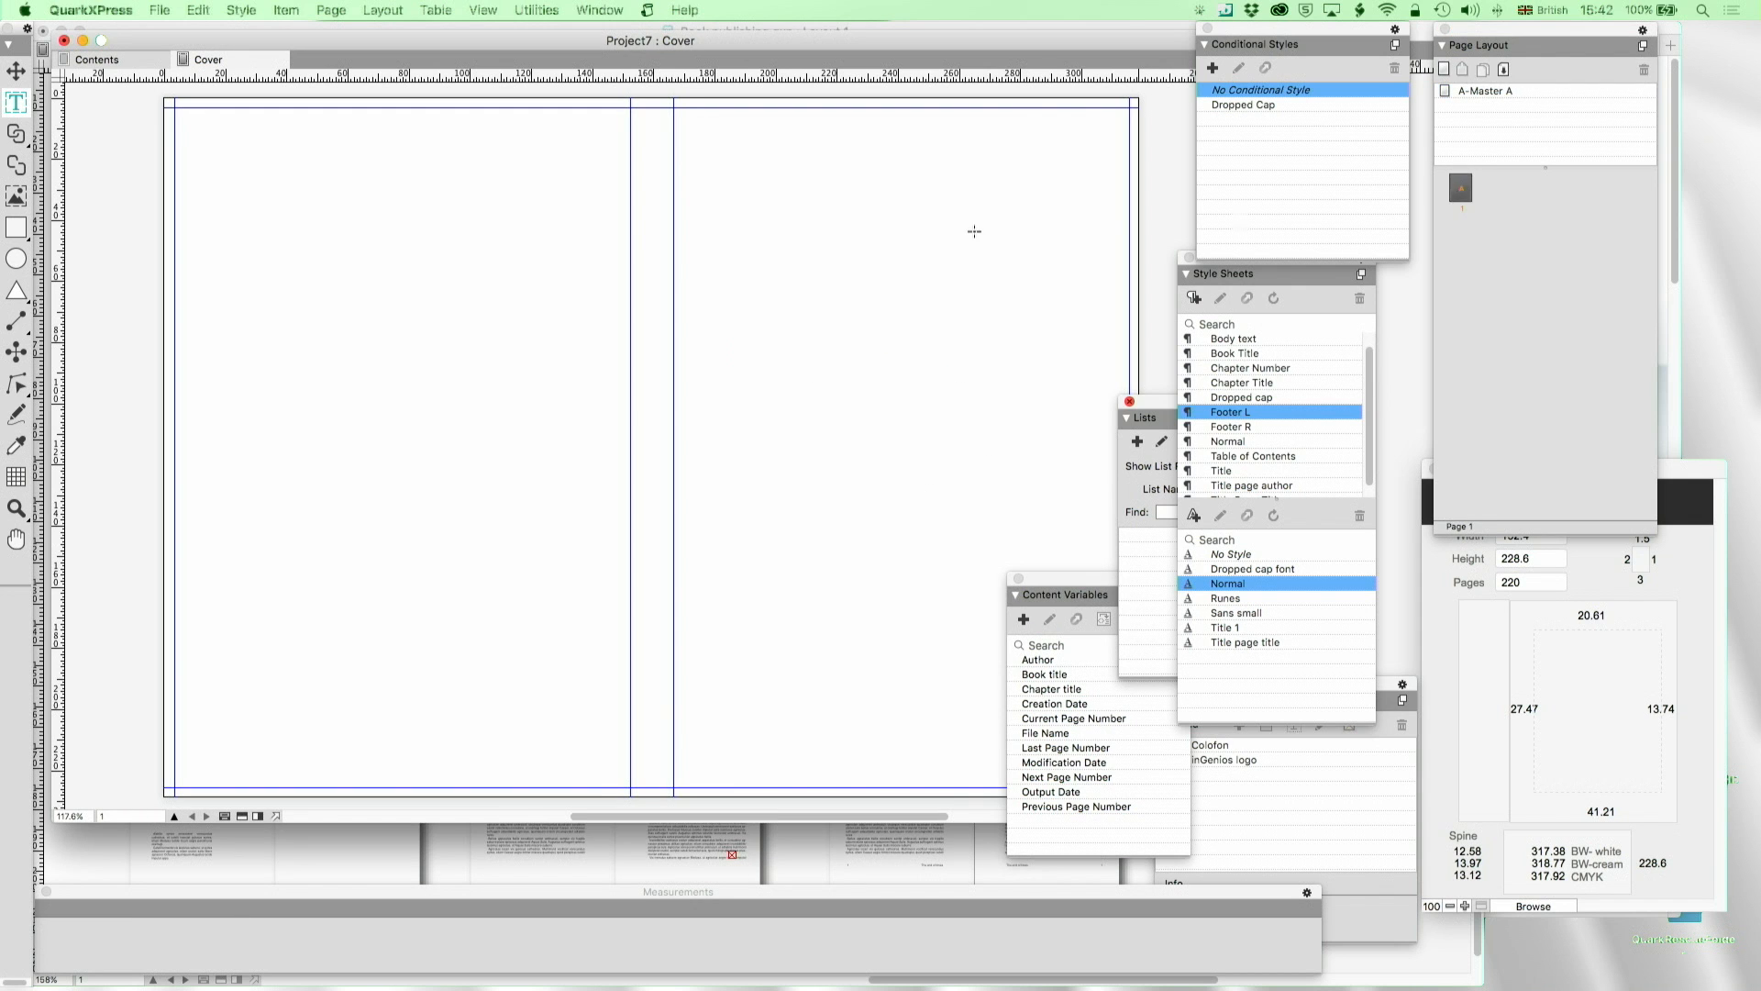
scroll(840, 247, right, 2)
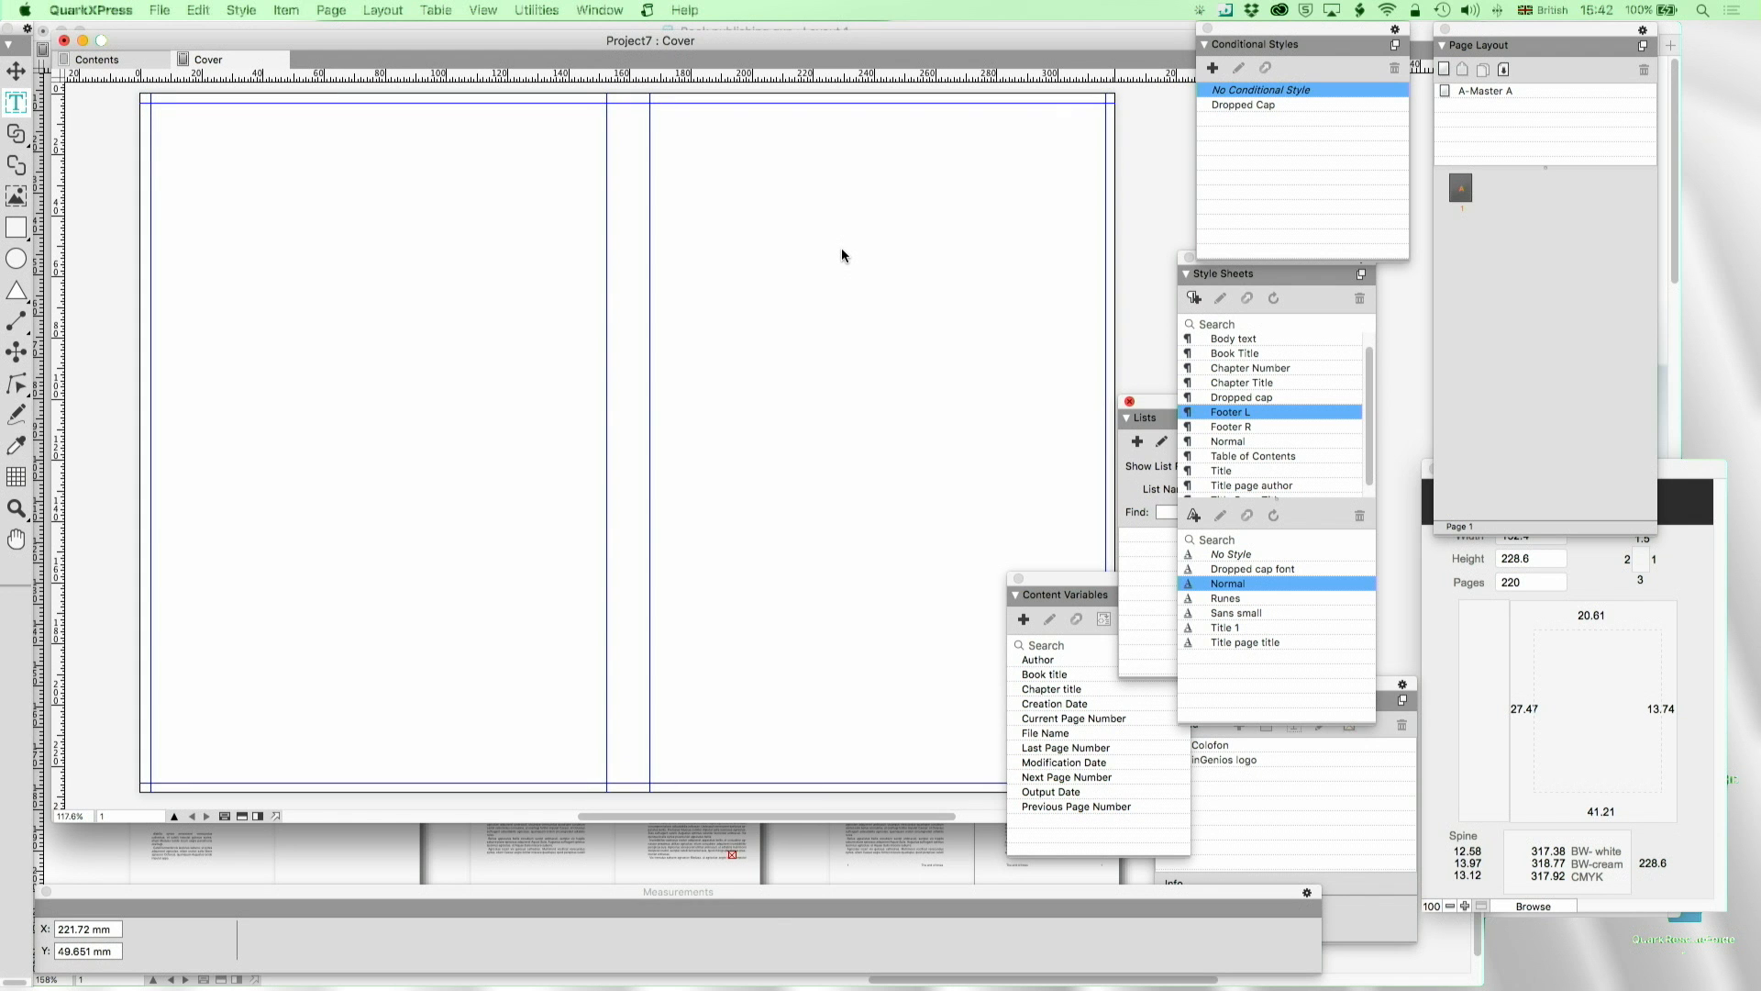
Create locked bleed and safety guides for all spreads of the cover, each with a gutter of 3.175 mm
click(599, 10)
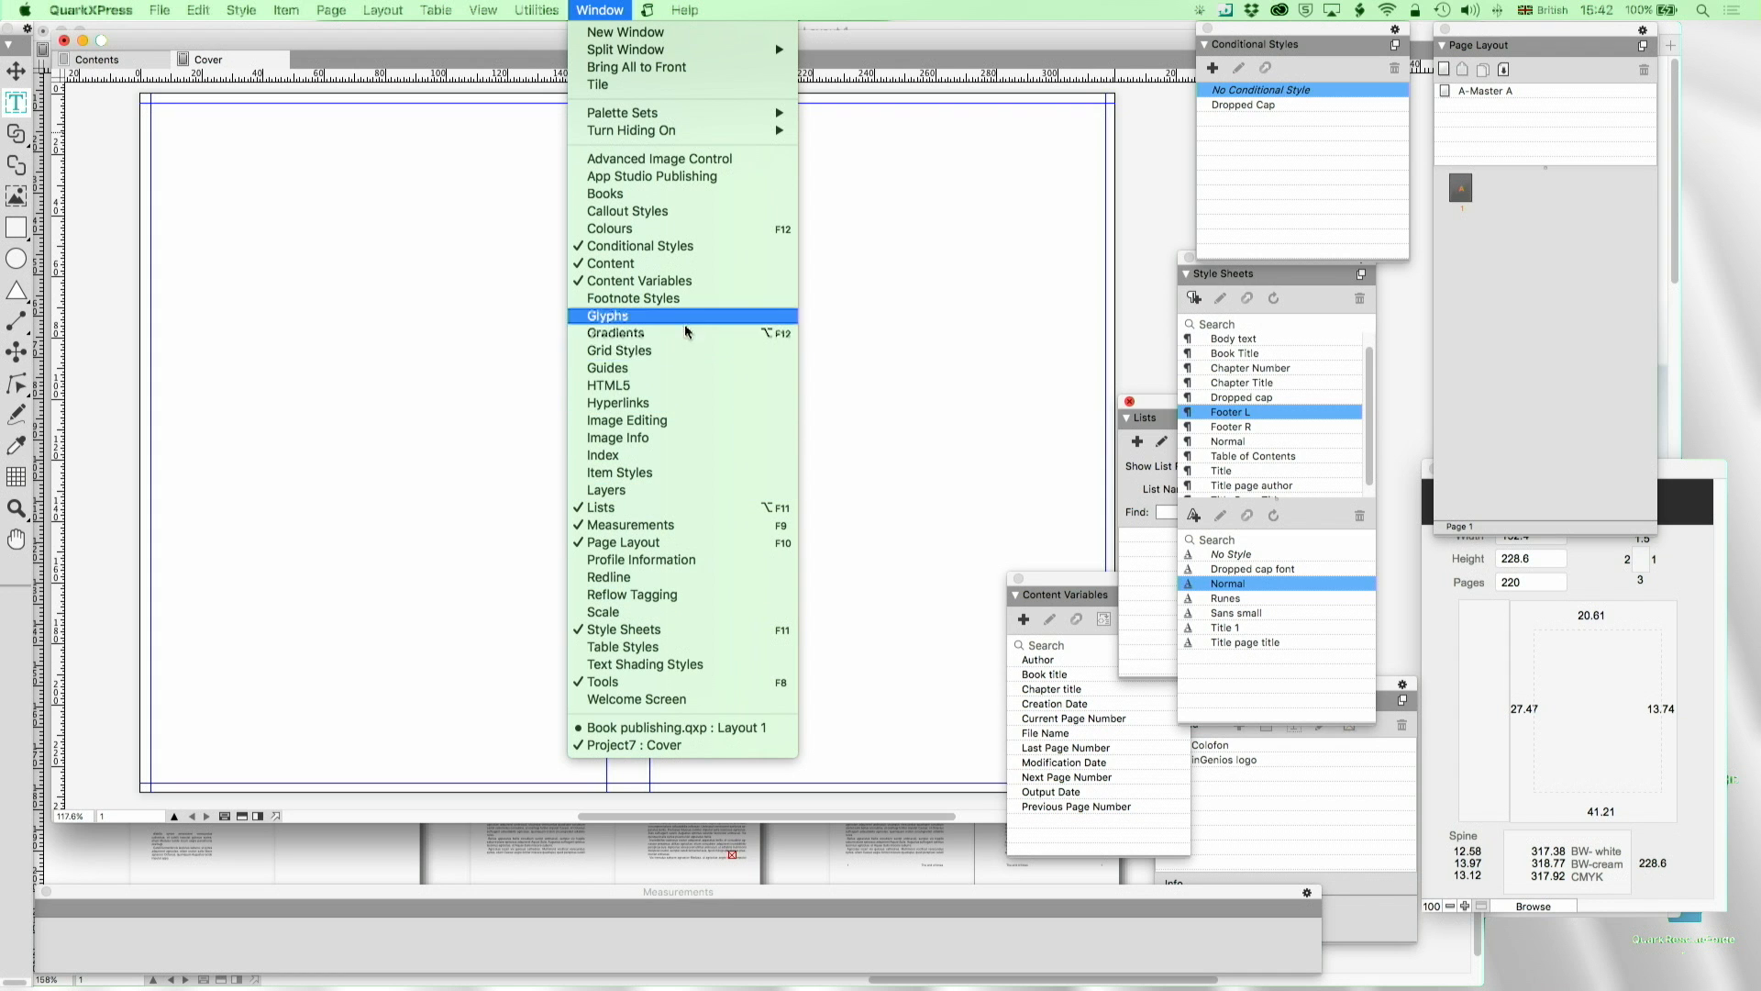
click(607, 368)
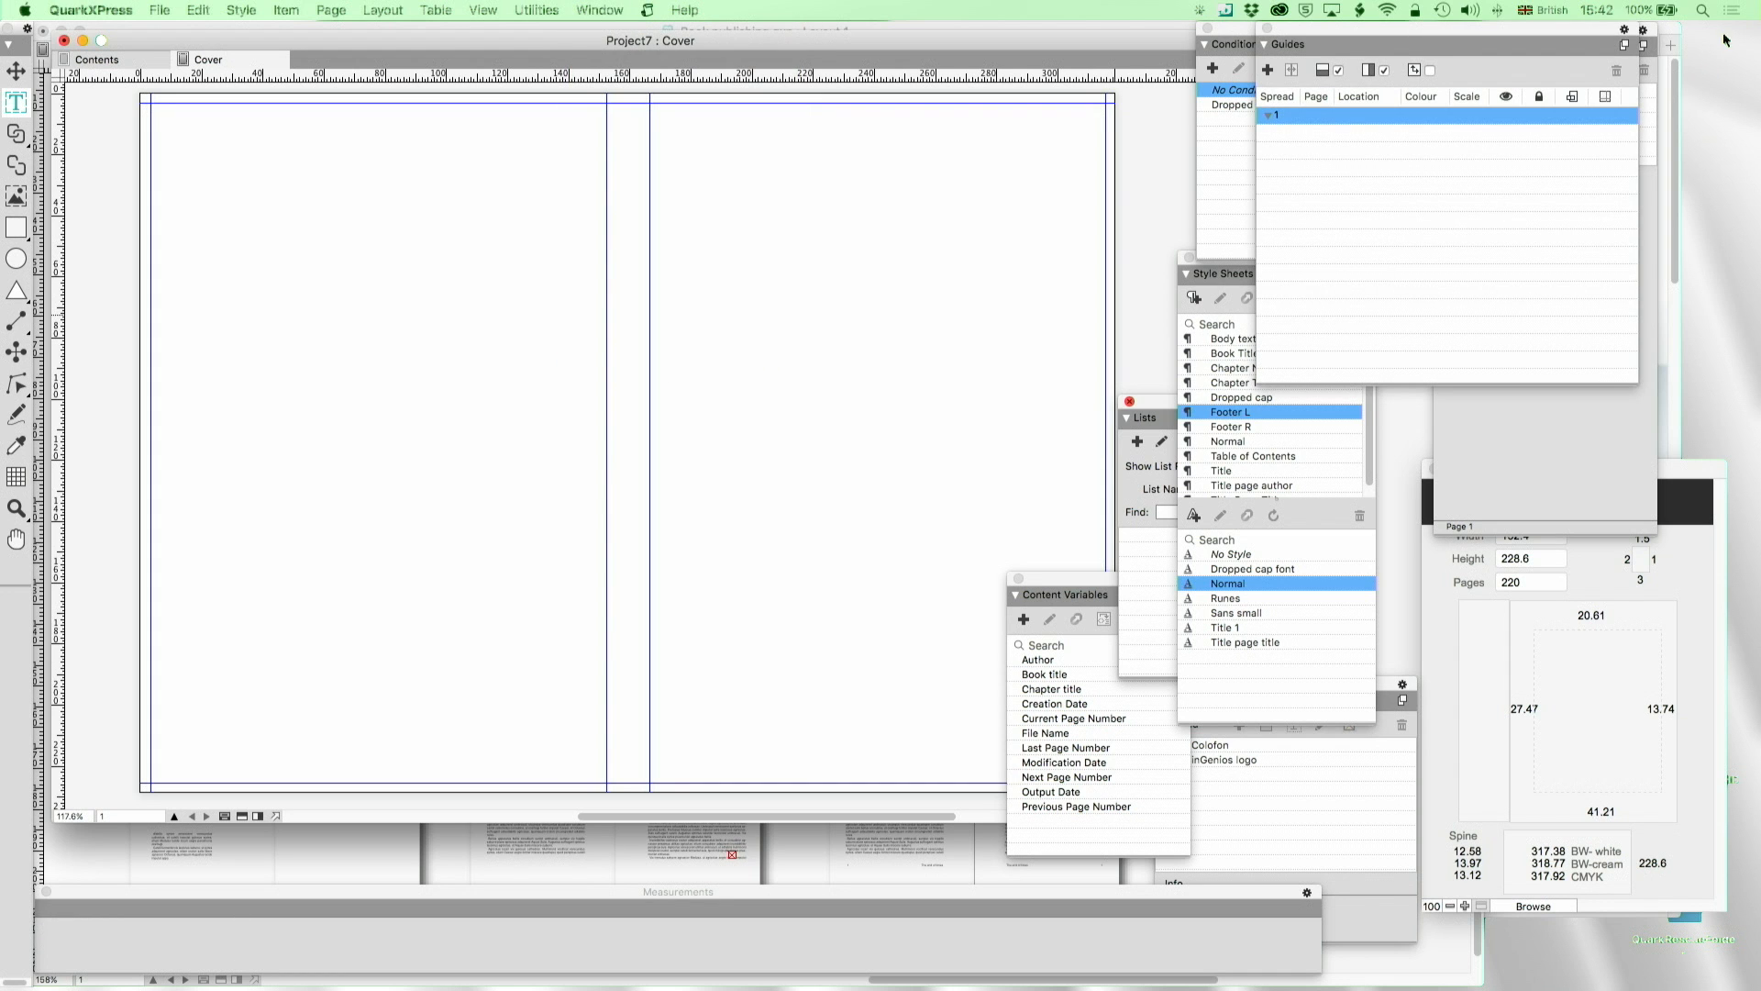
click(1629, 53)
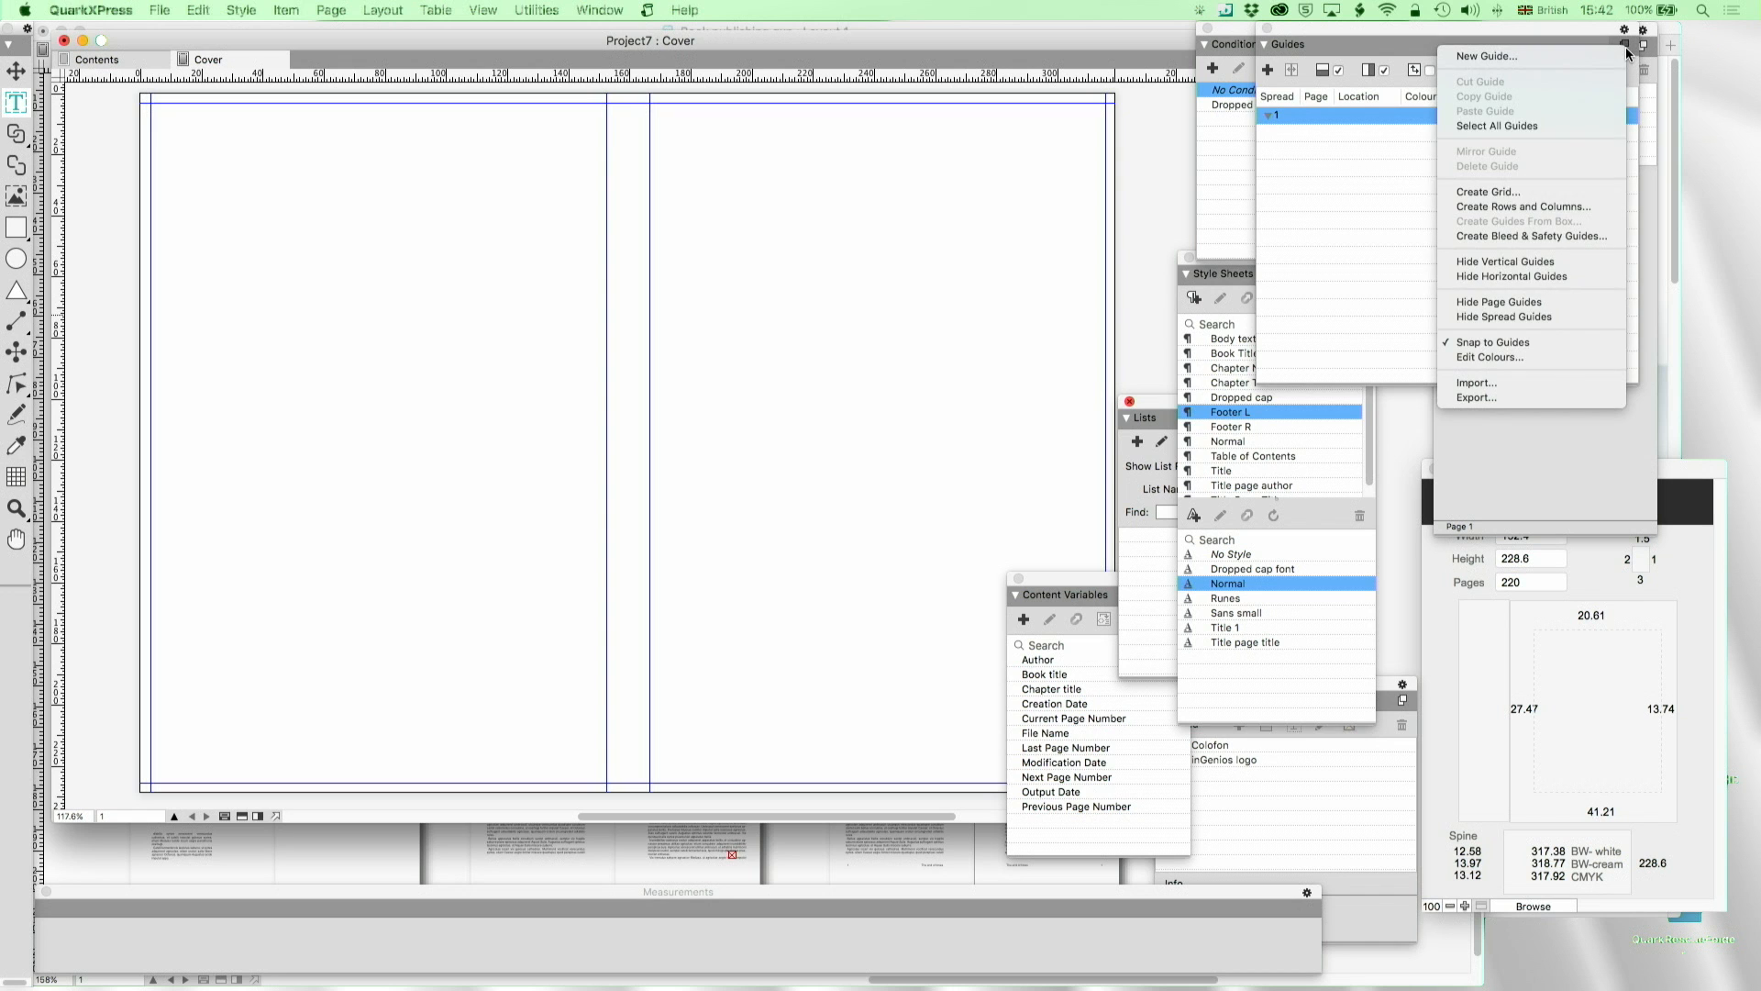
click(1540, 239)
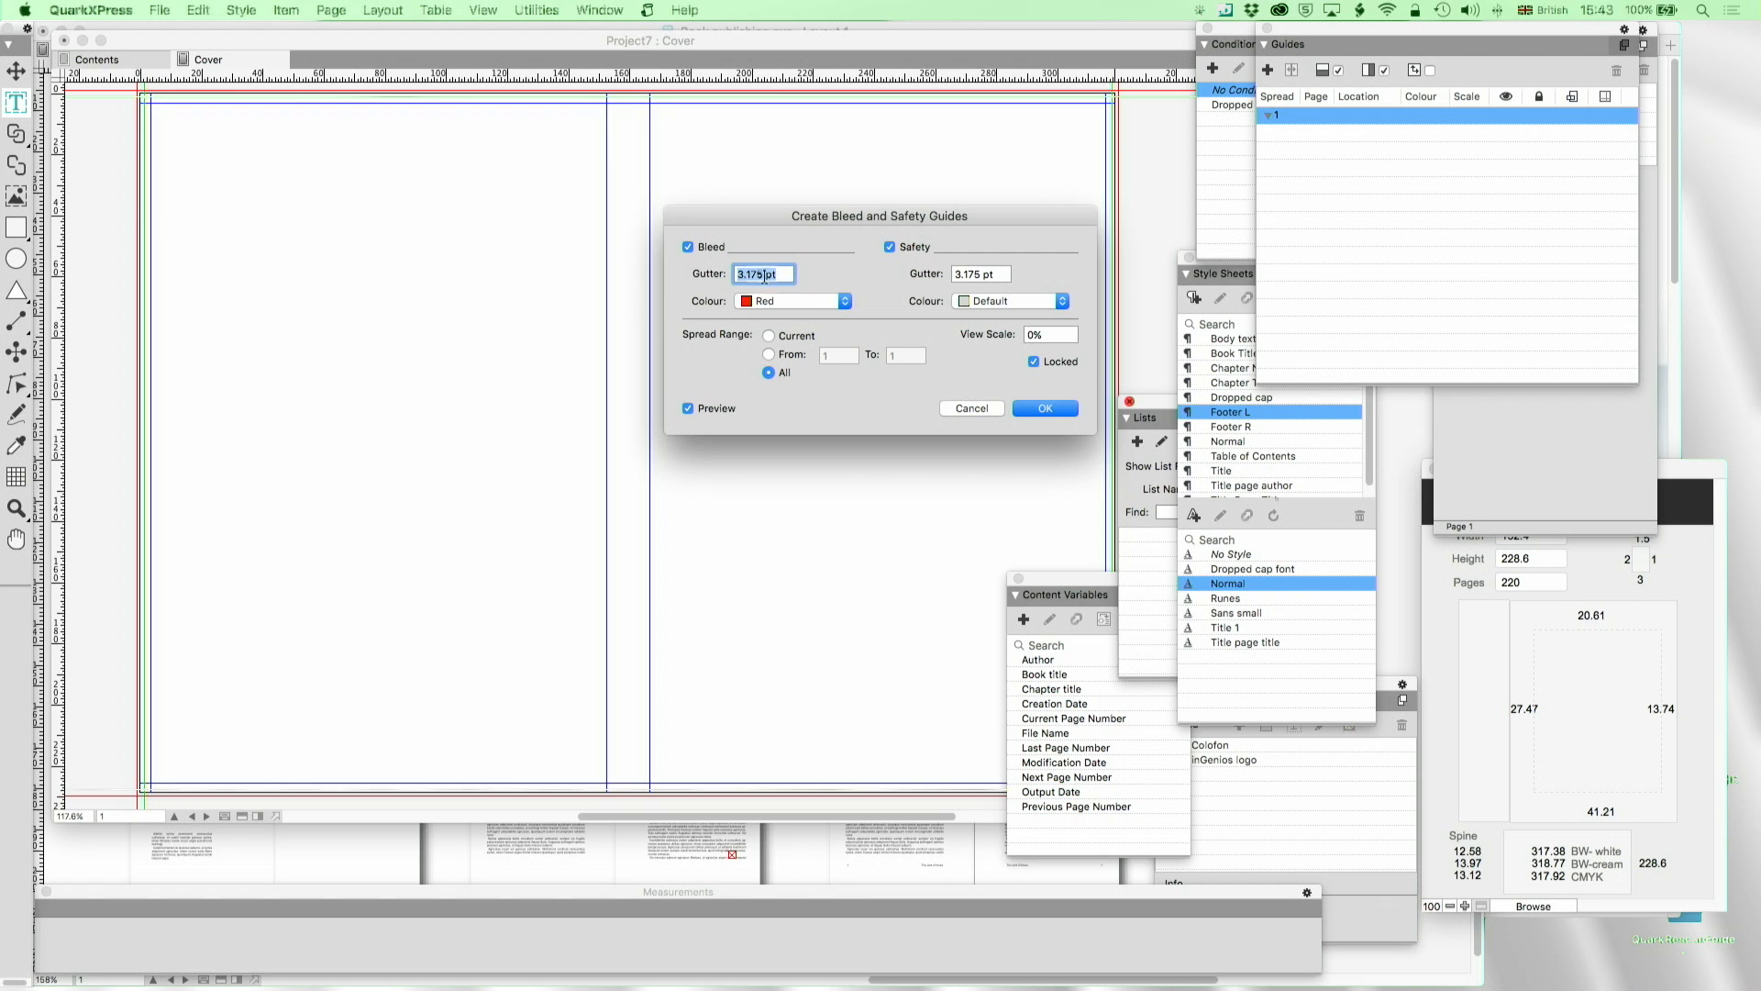
click(765, 279)
text(mm)
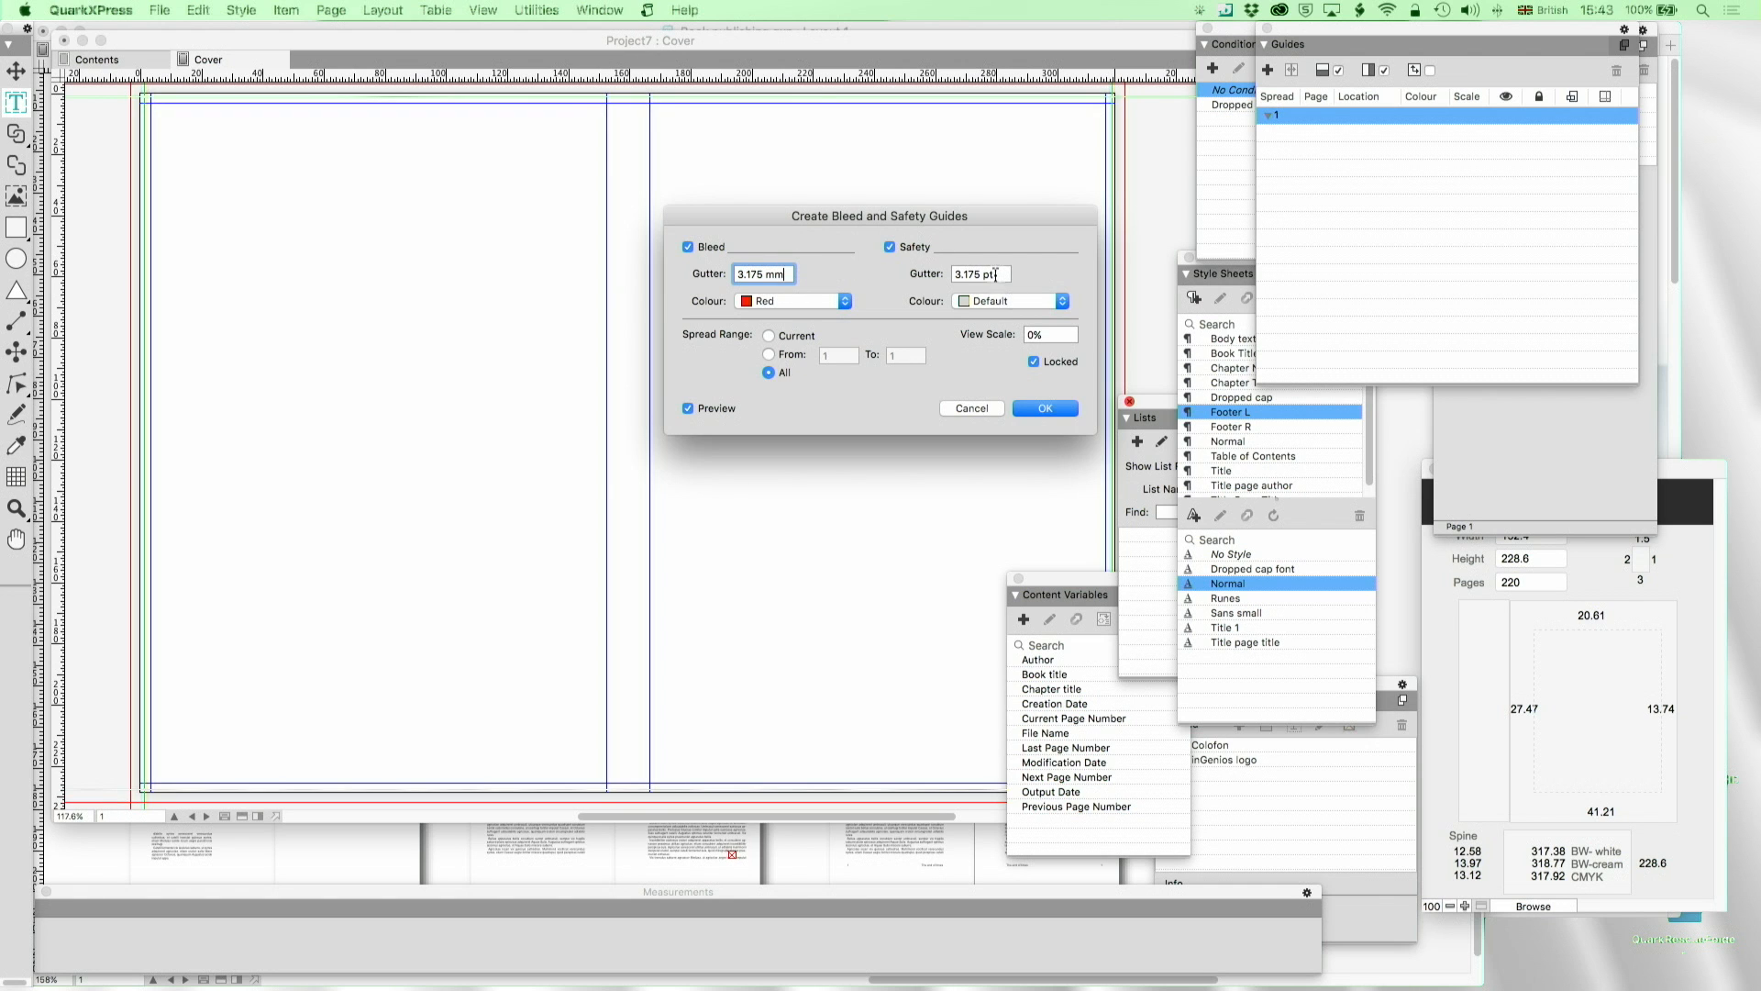
text(mm)
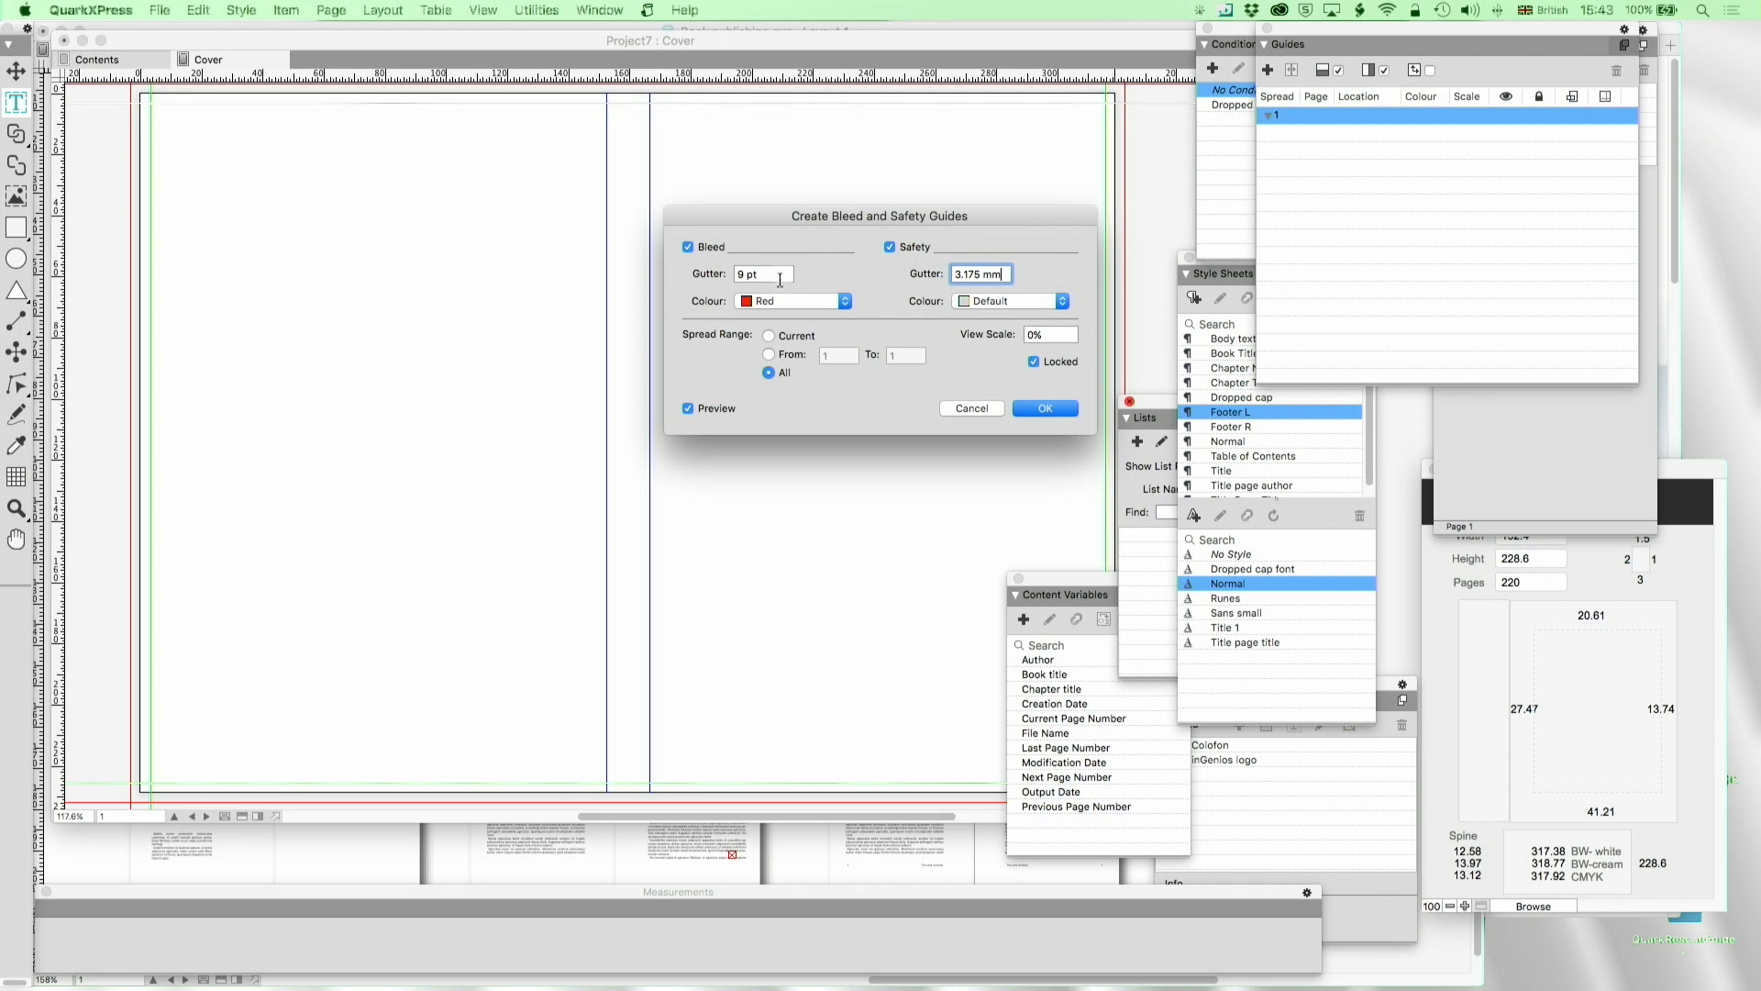
click(779, 280)
click(1034, 406)
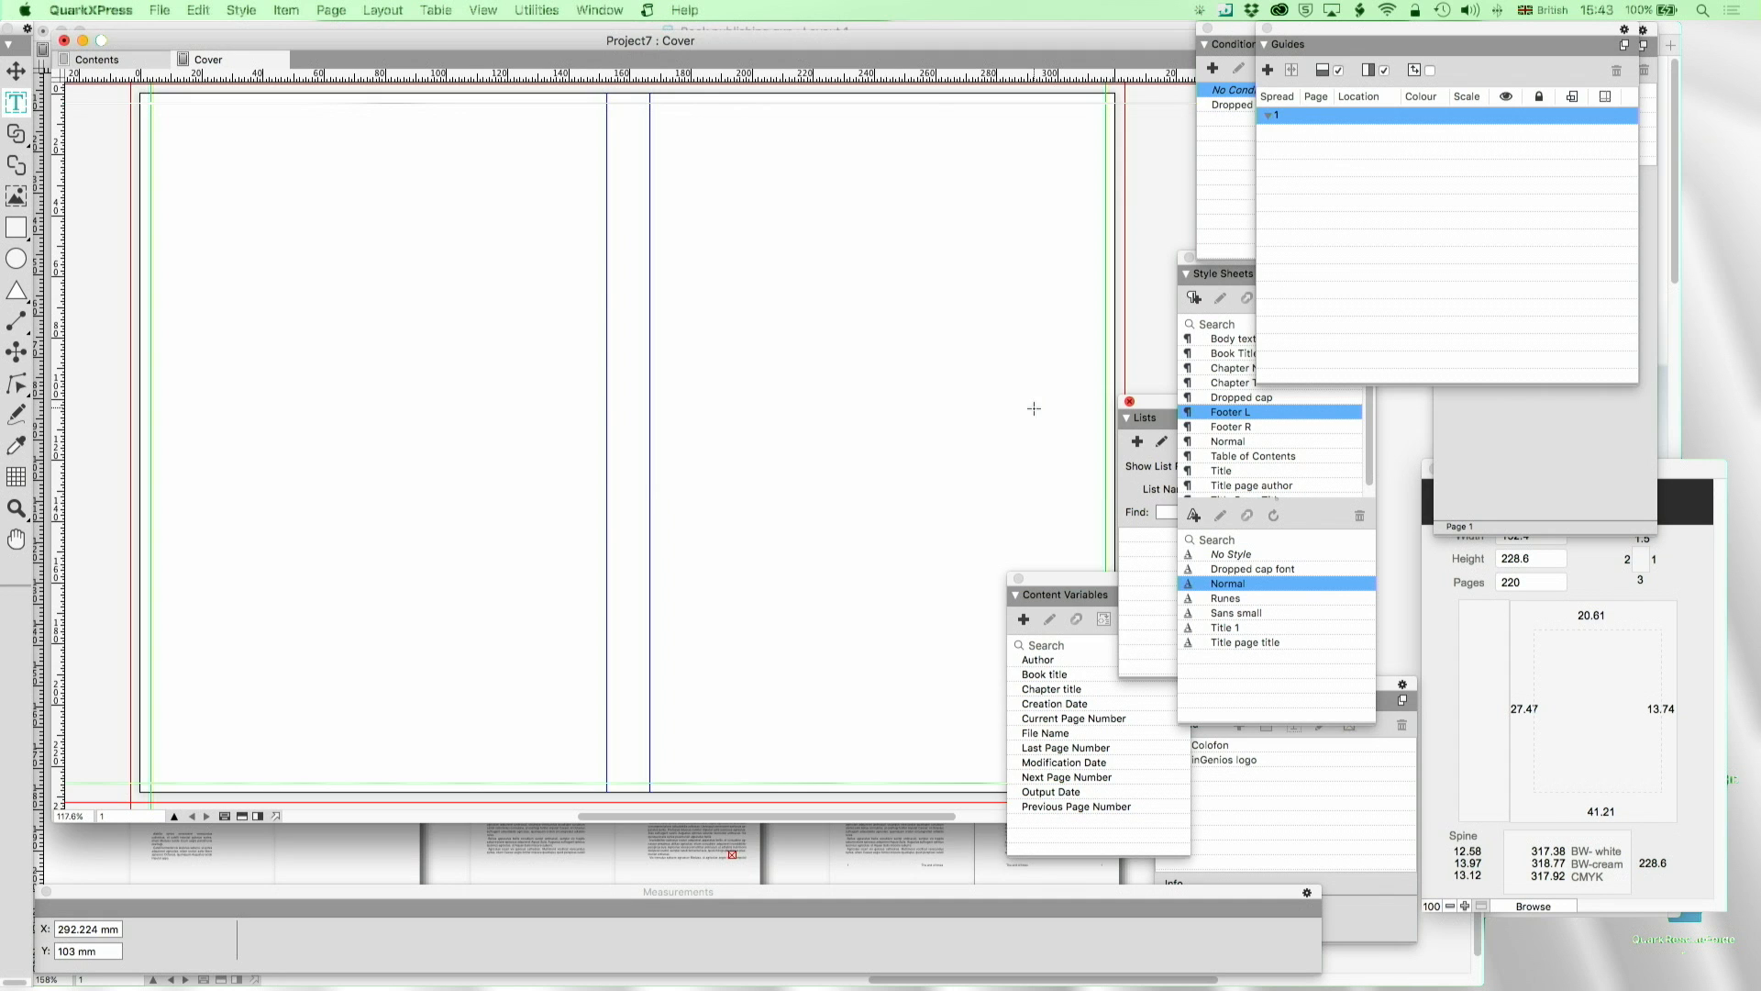
scroll(1034, 408, down, 5)
scroll(1033, 408, up, 4)
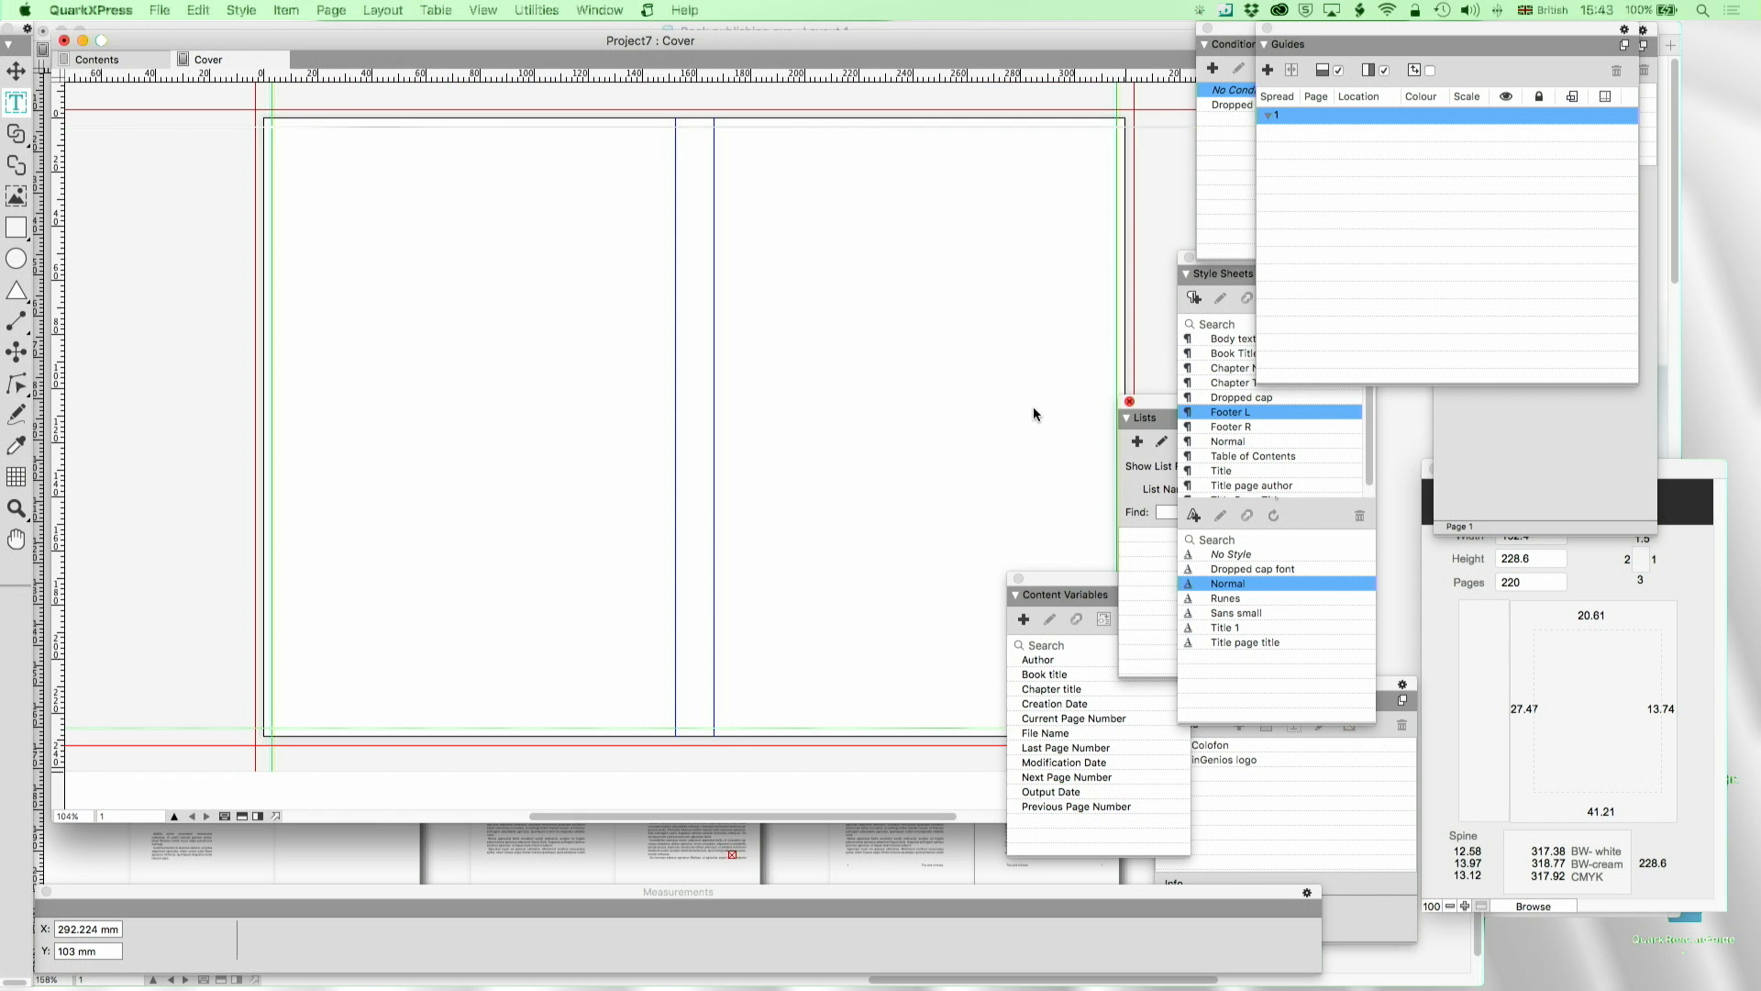
scroll(1034, 413, right, 5)
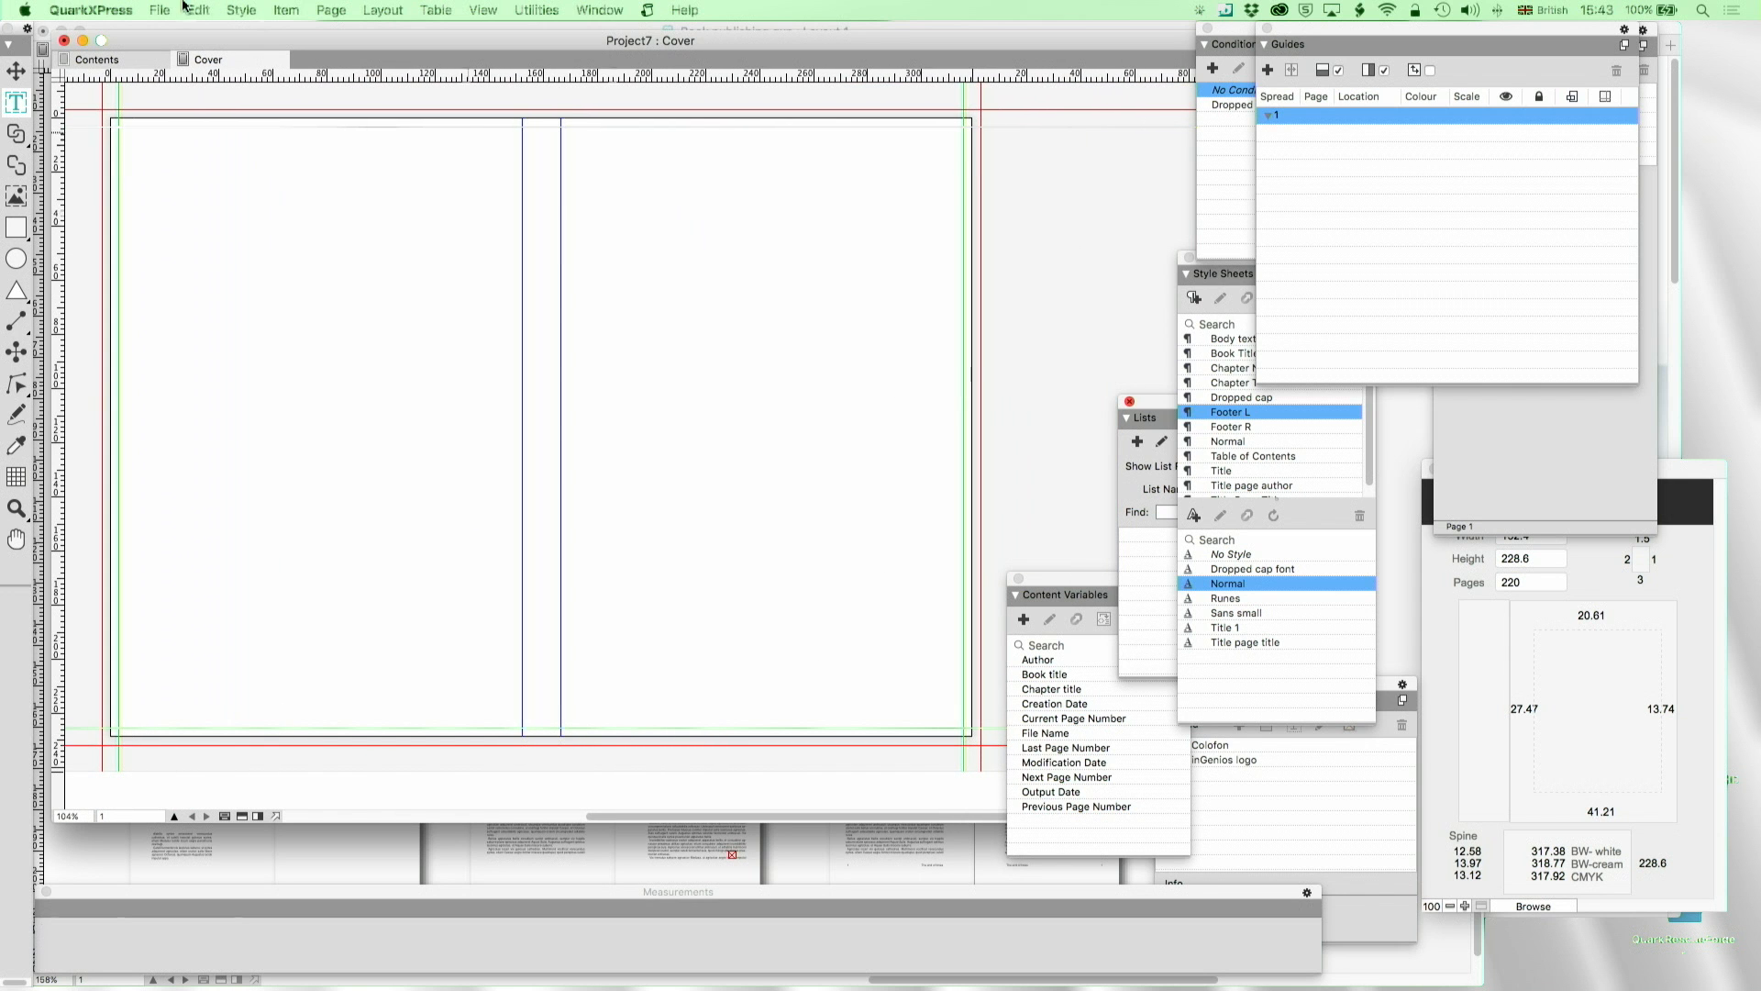
click(15, 195)
drag(463, 257, 902, 564)
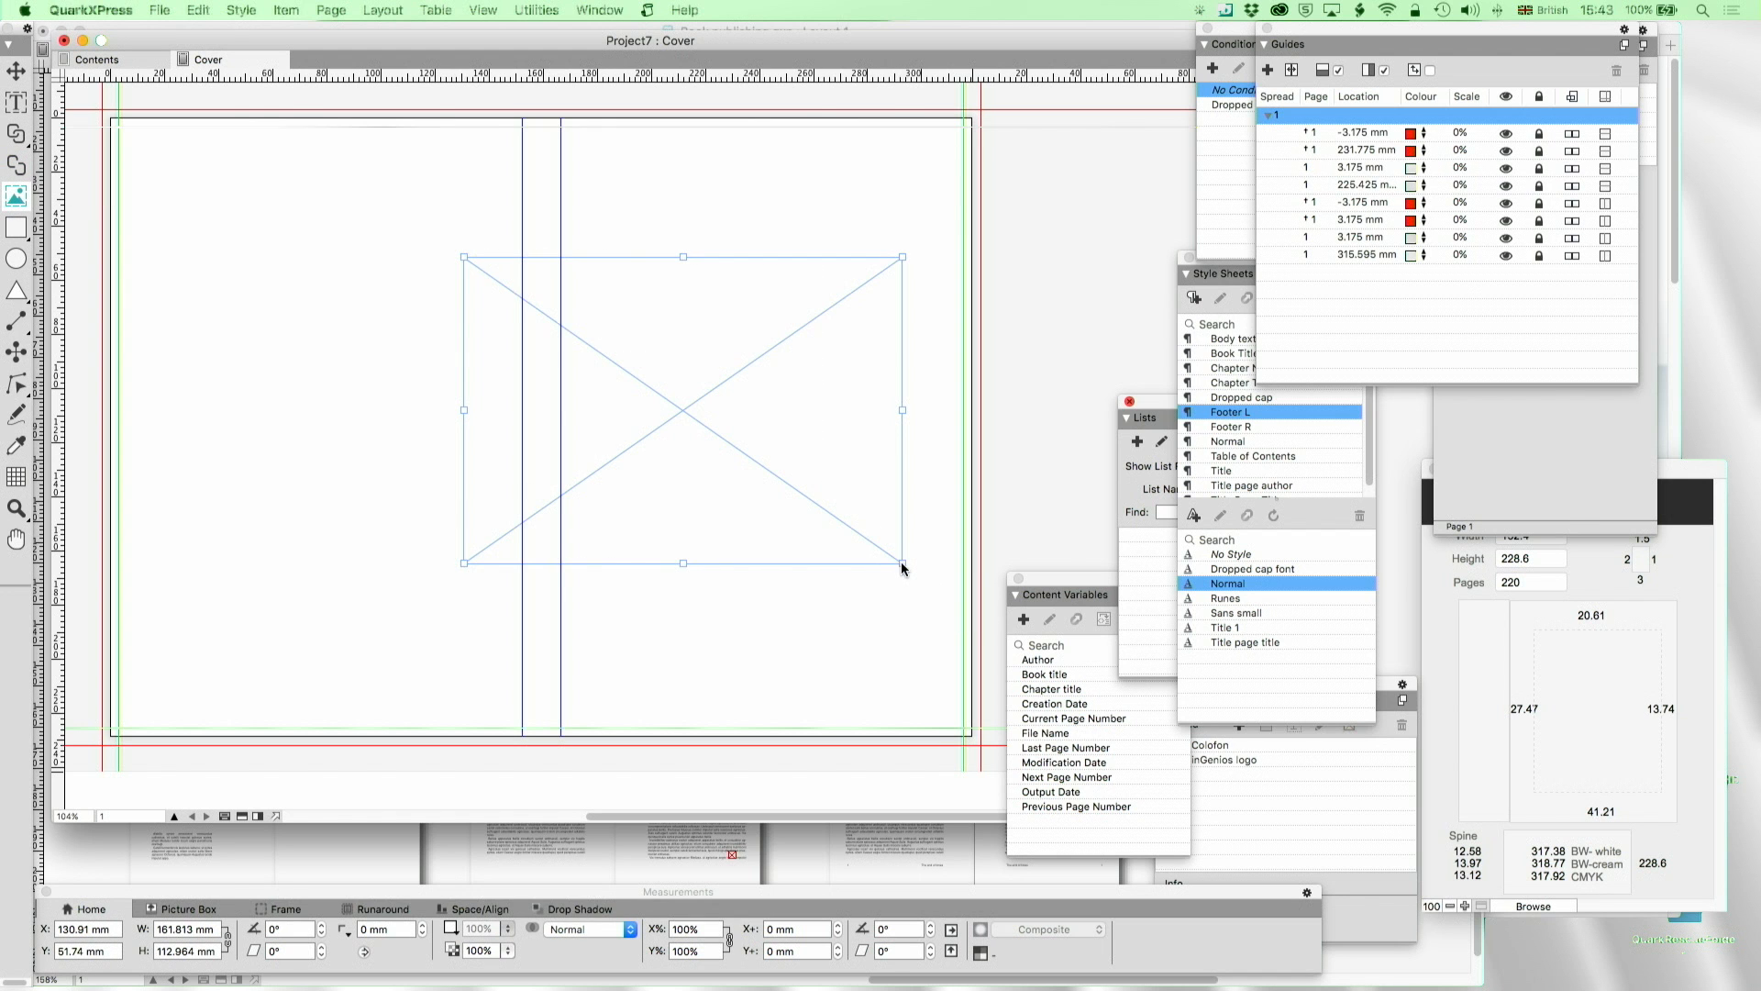
key(super+e)
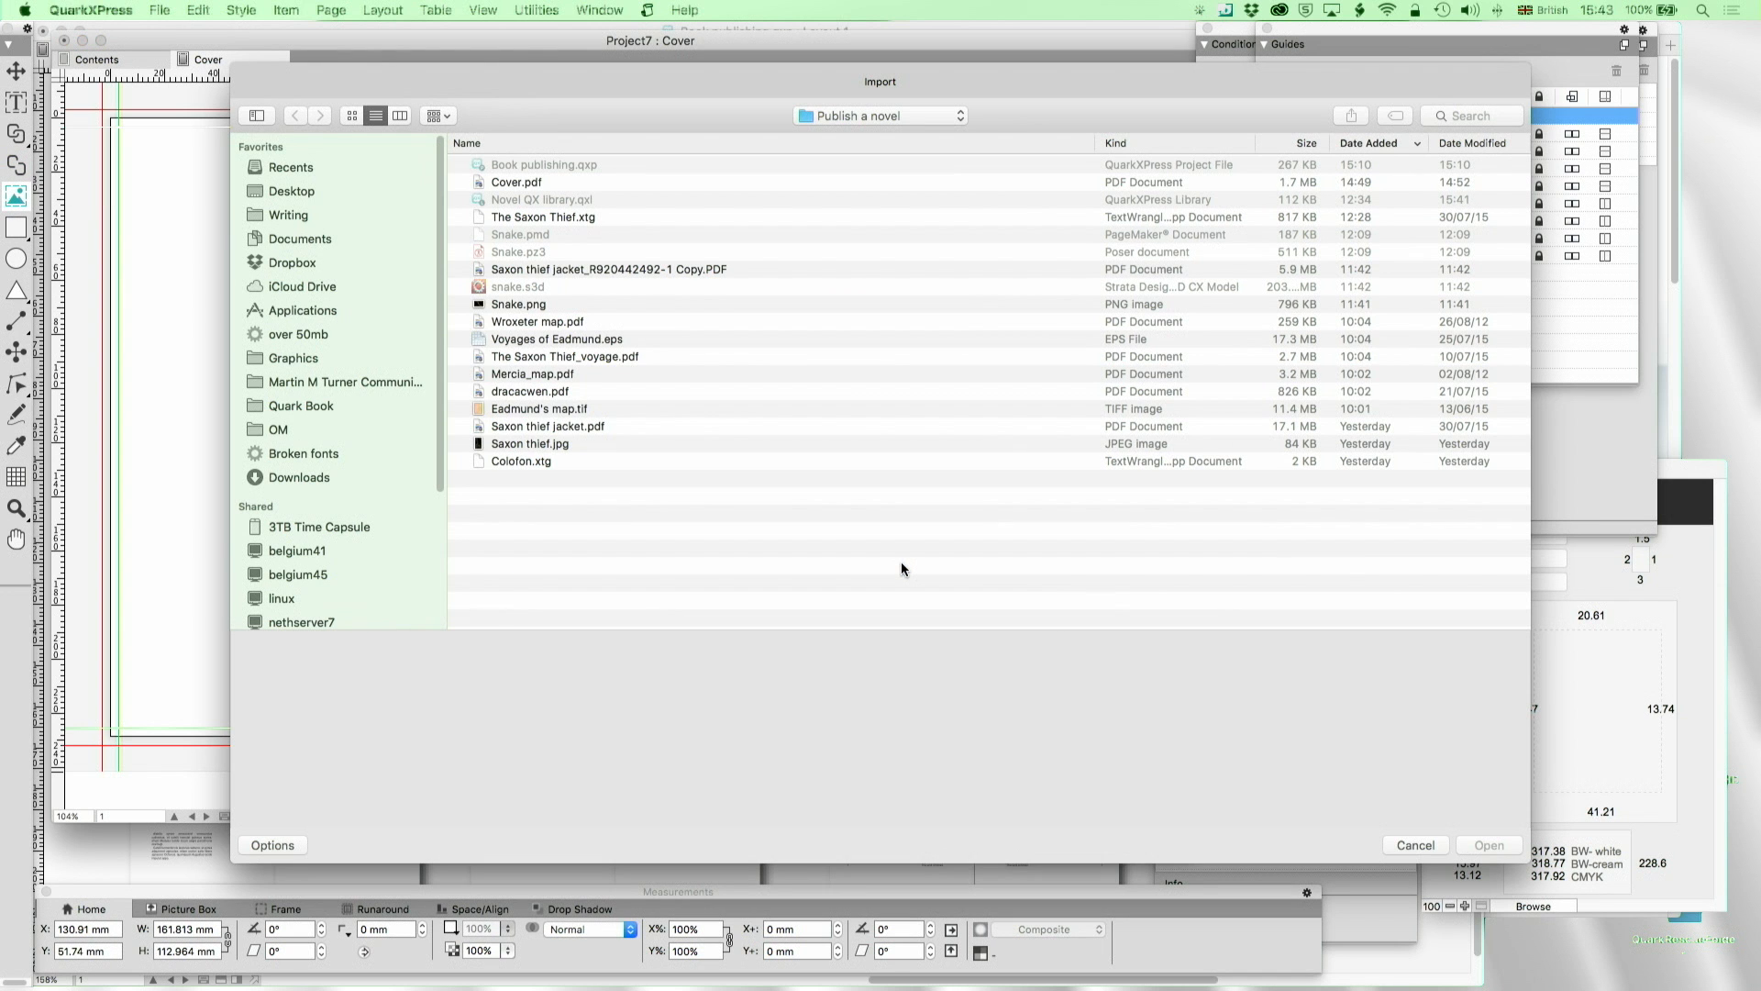
click(527, 443)
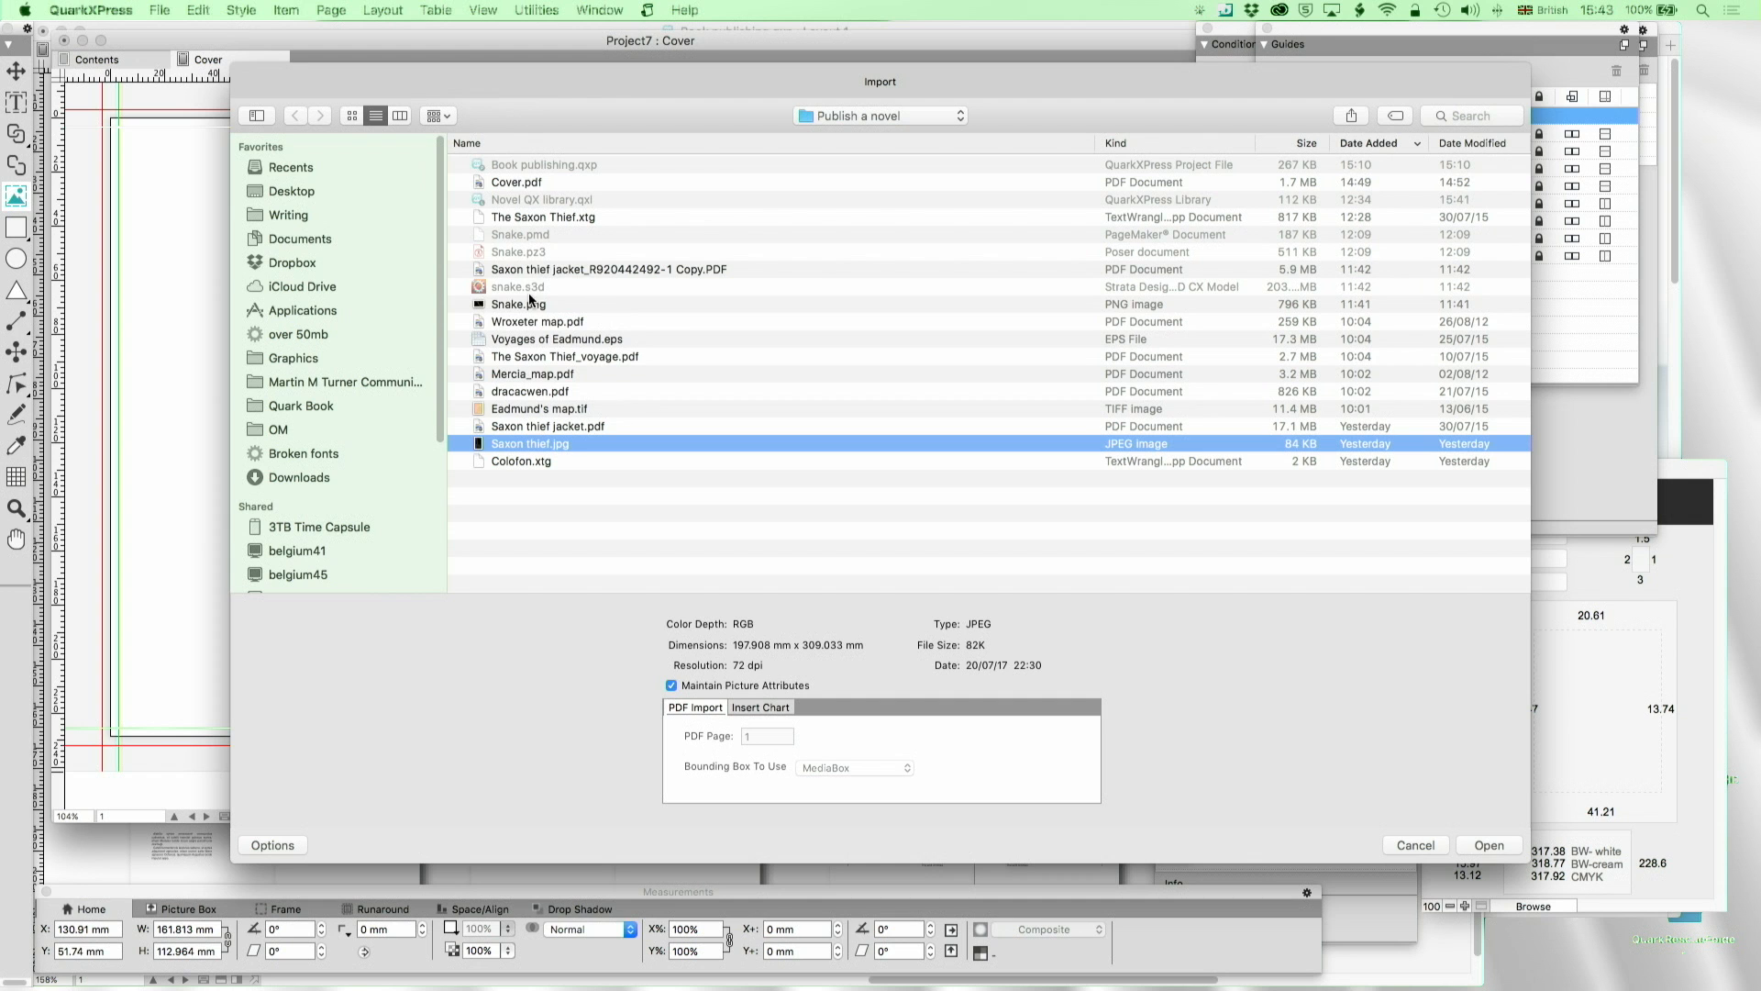
click(561, 271)
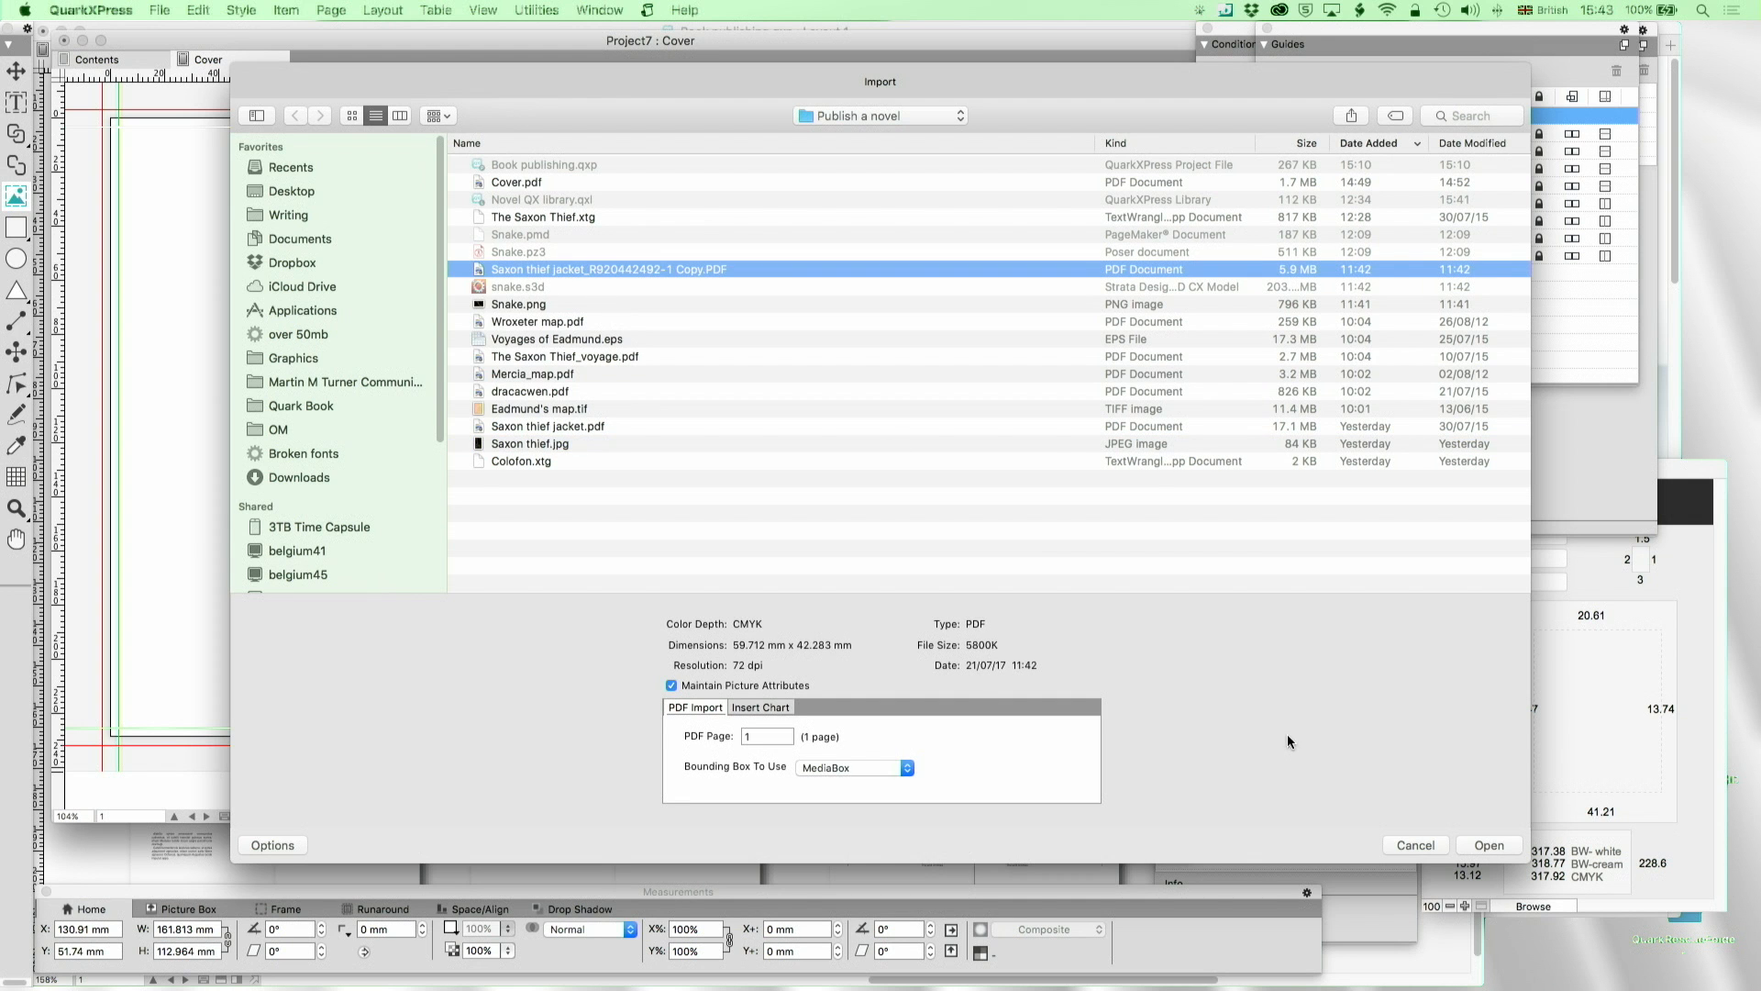
click(1487, 845)
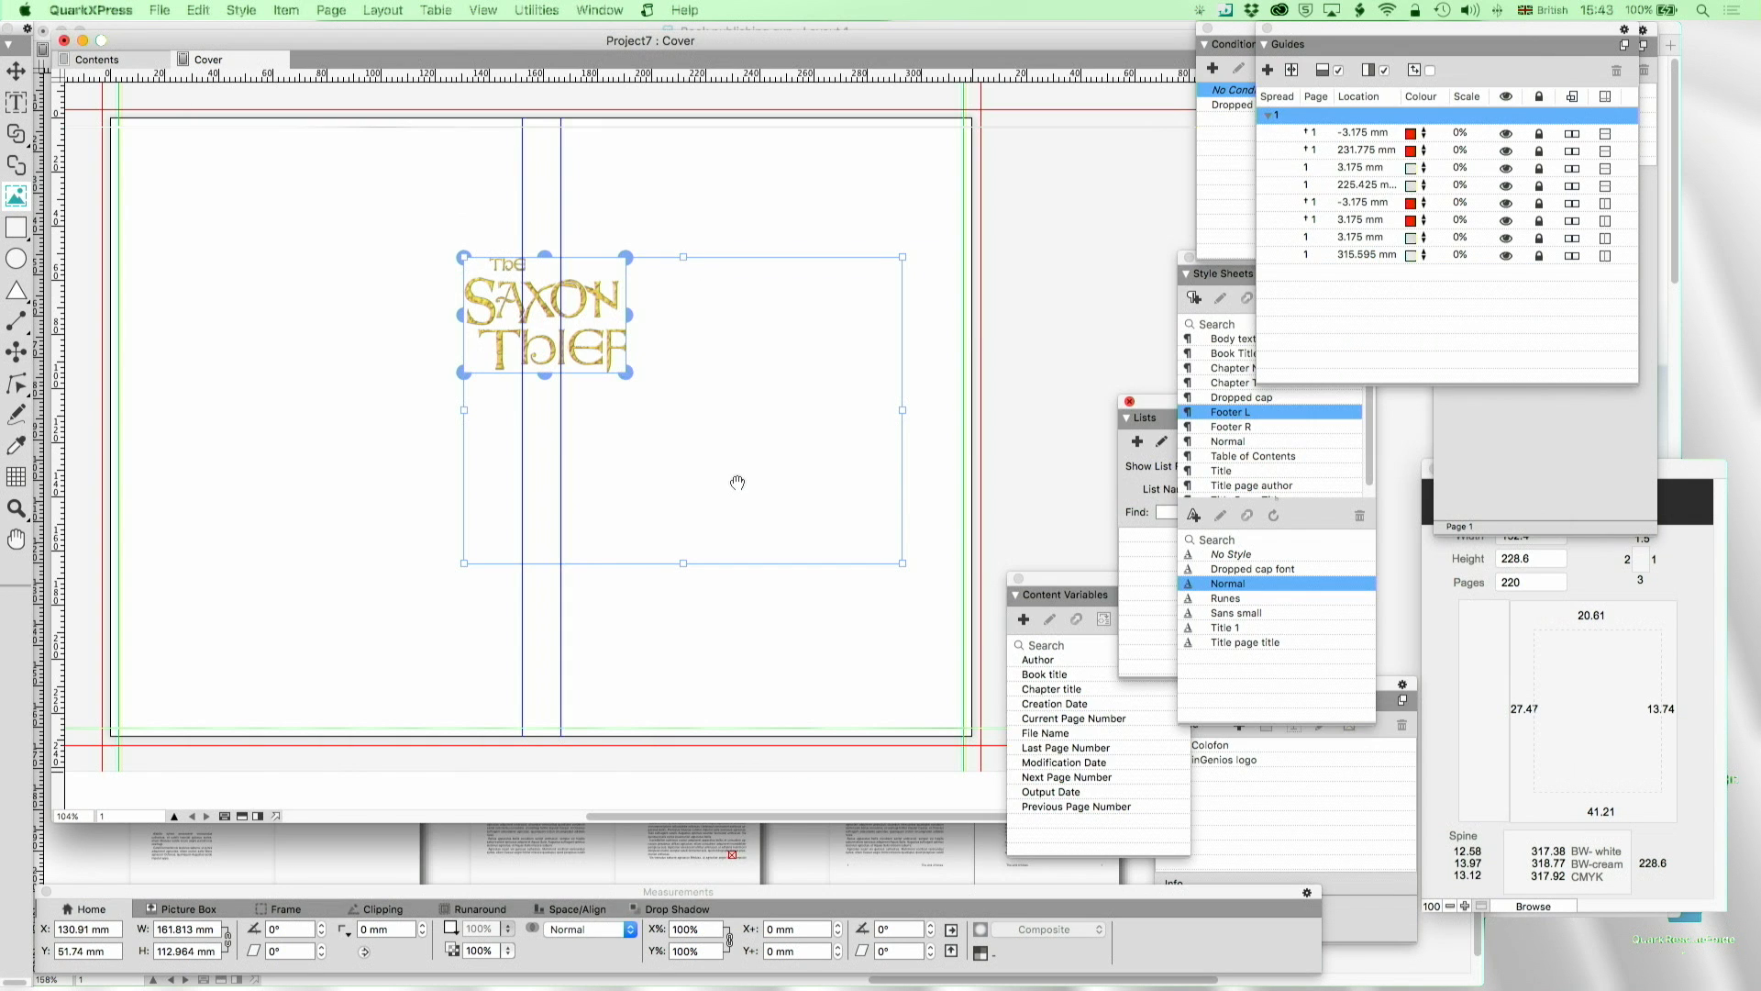
Draw a picture box about 92 x 109 mm on the back cover and import Snake.png into it
click(16, 103)
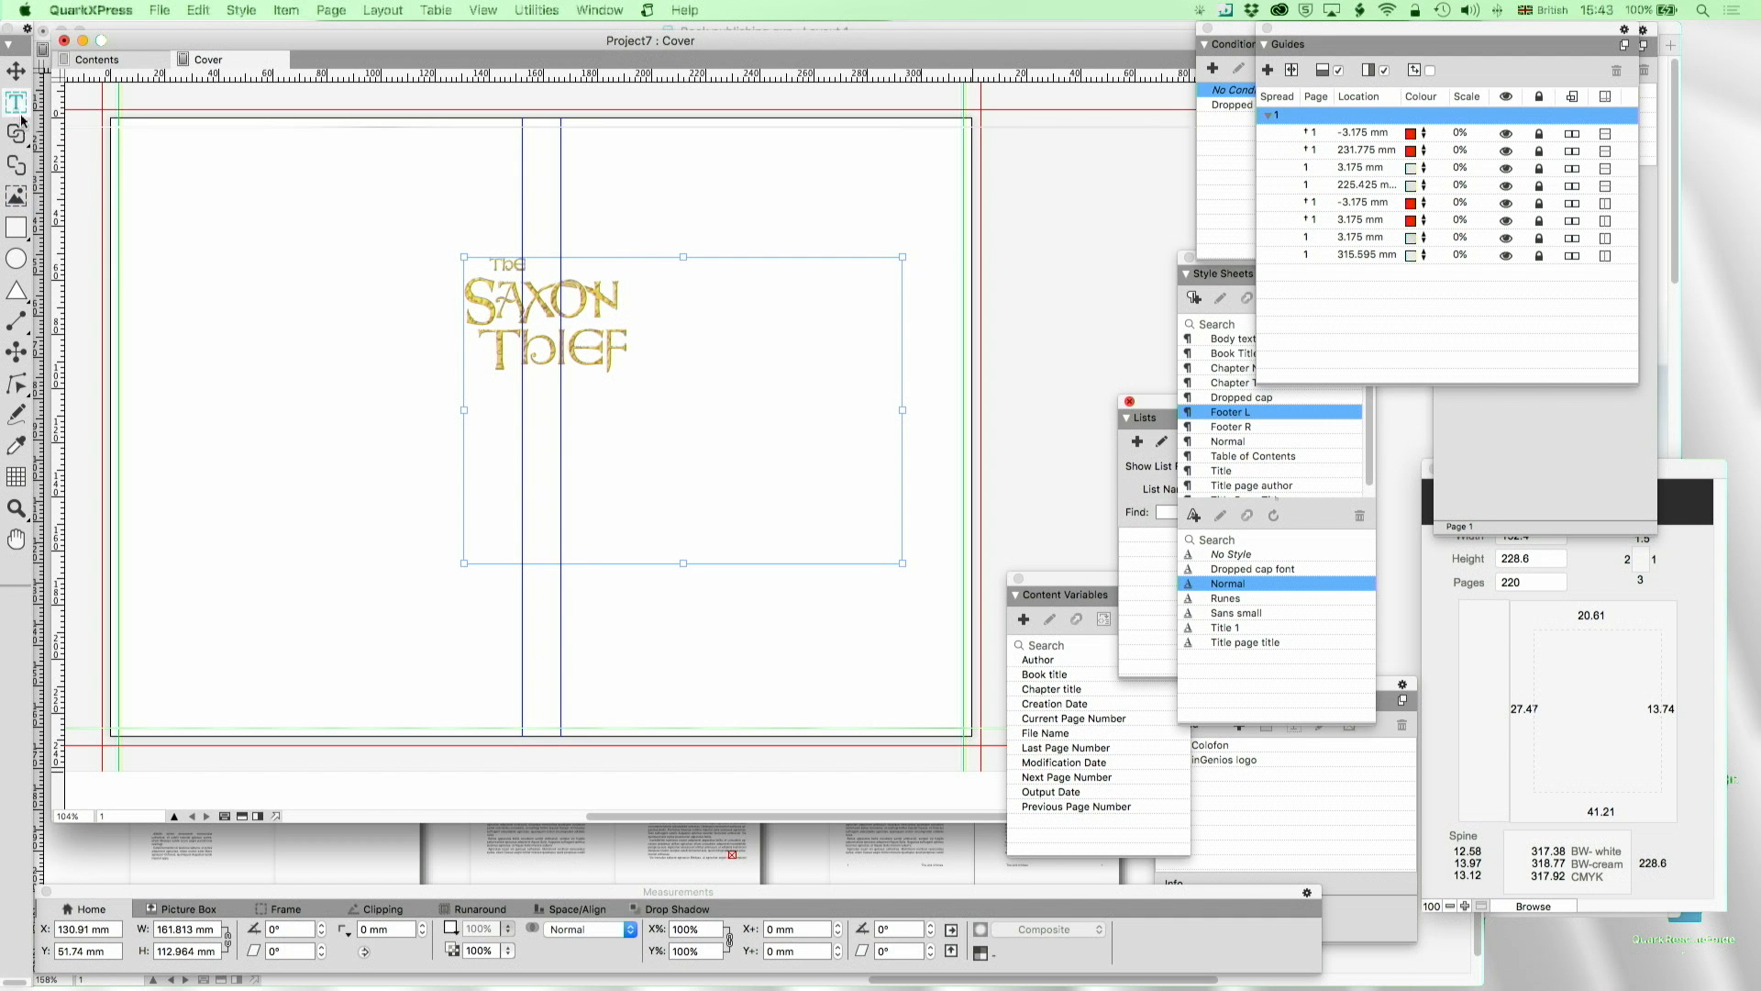
click(16, 197)
drag(190, 227, 440, 523)
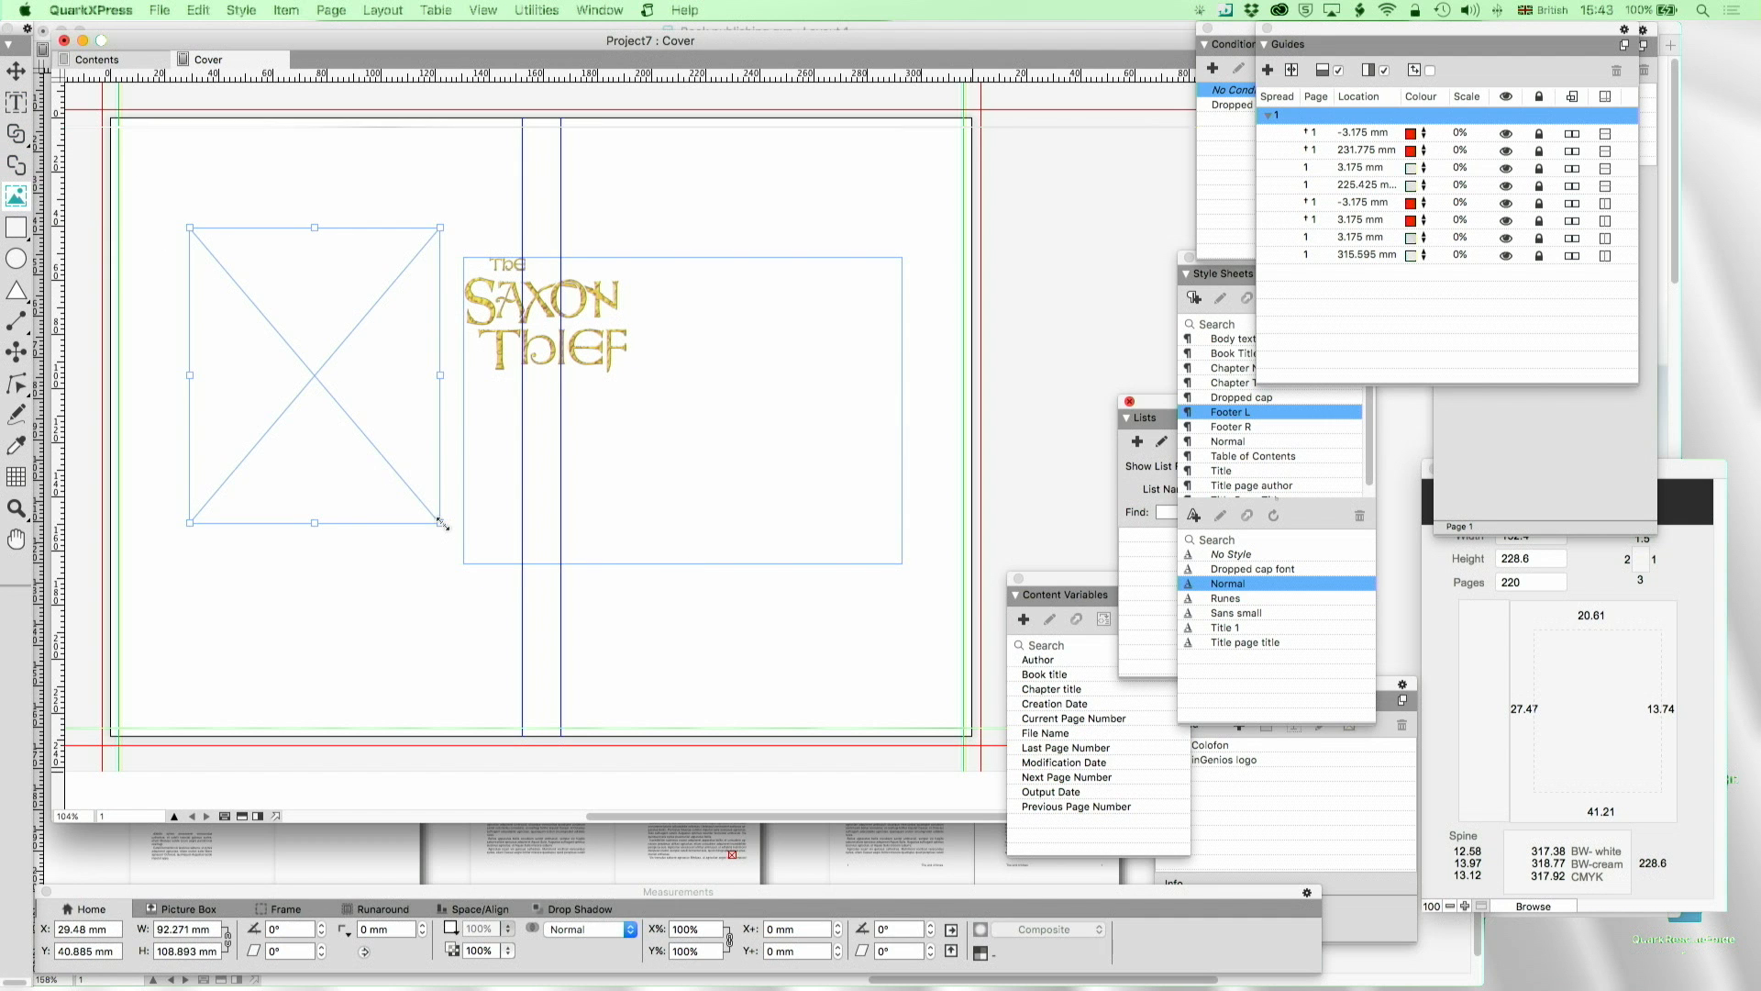
key(super+e)
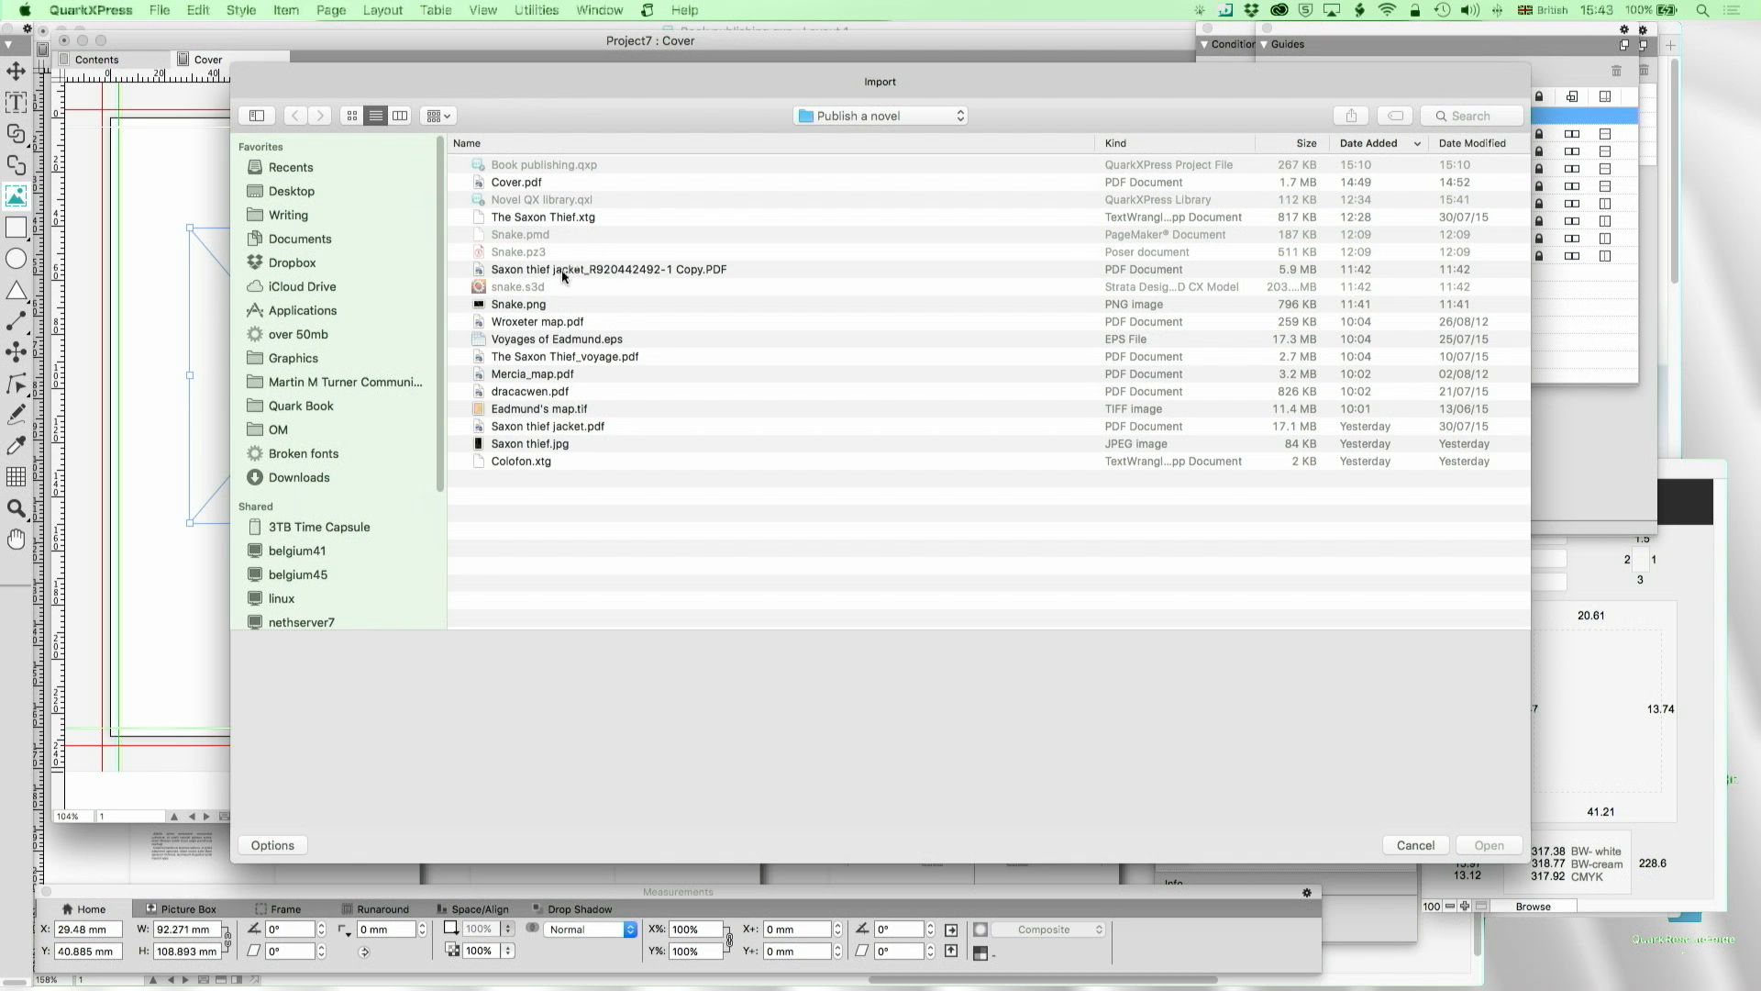
click(534, 305)
click(1486, 845)
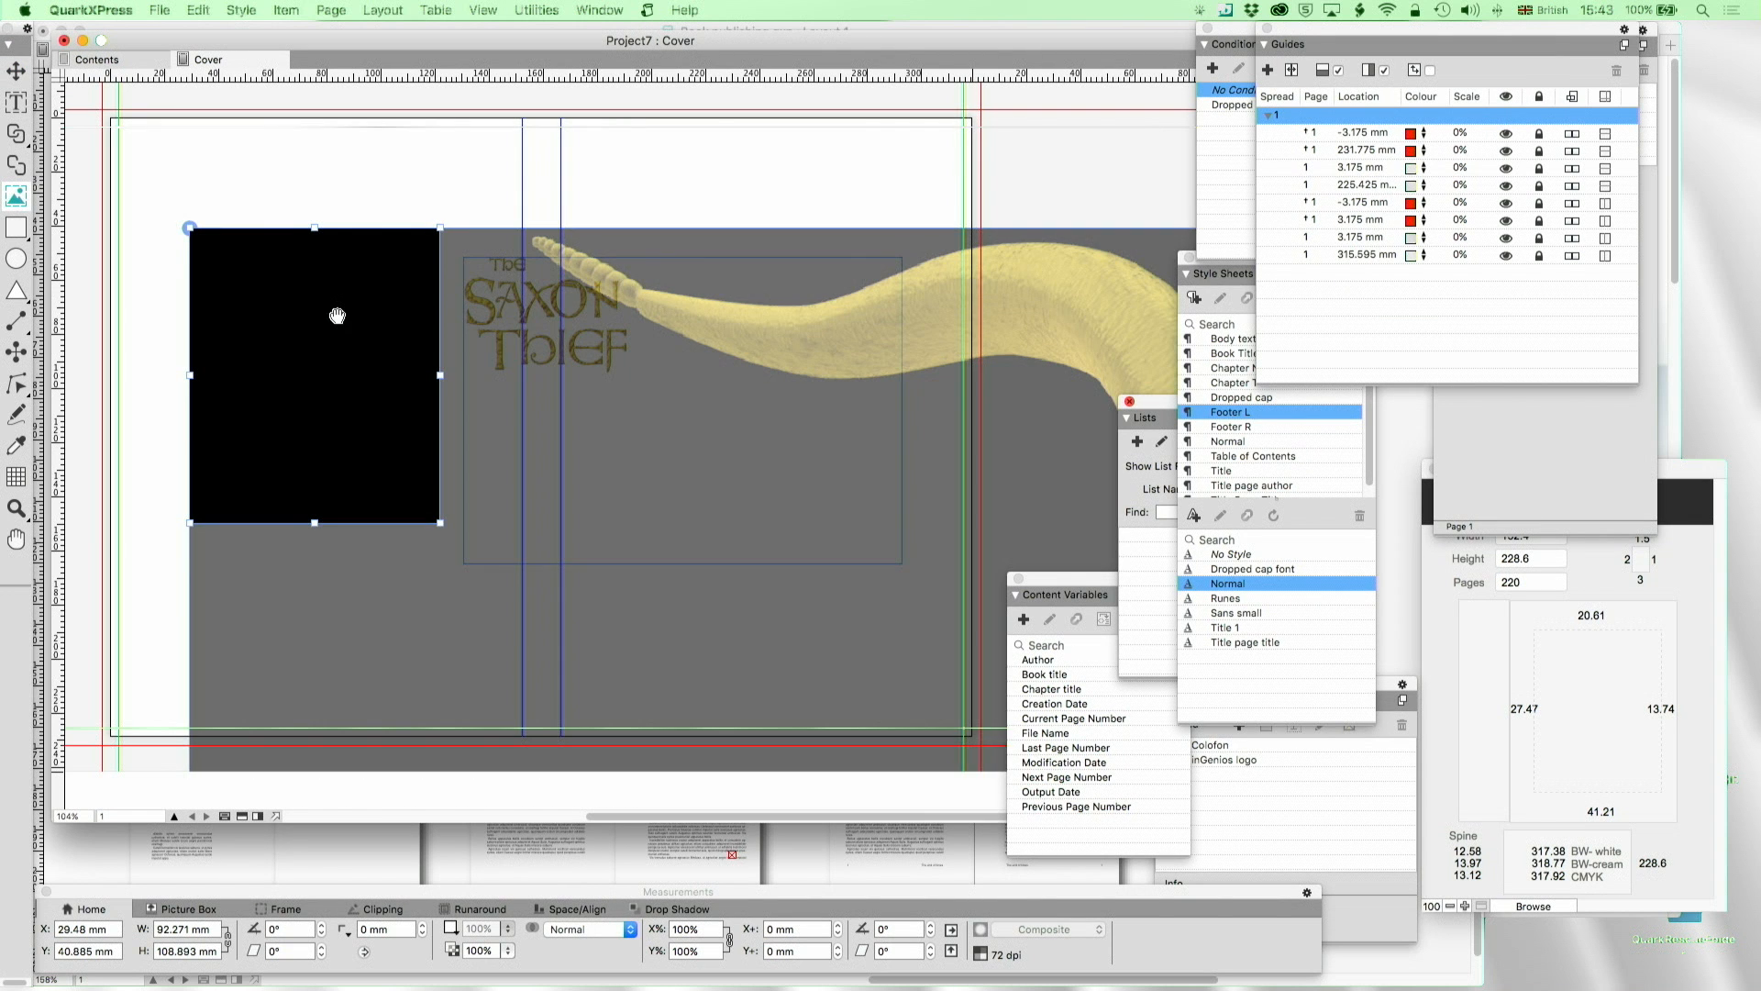
Scale the snake picture proportionally to fit its box and rotate it within the box to about -52°
key(super+alt+shift+f)
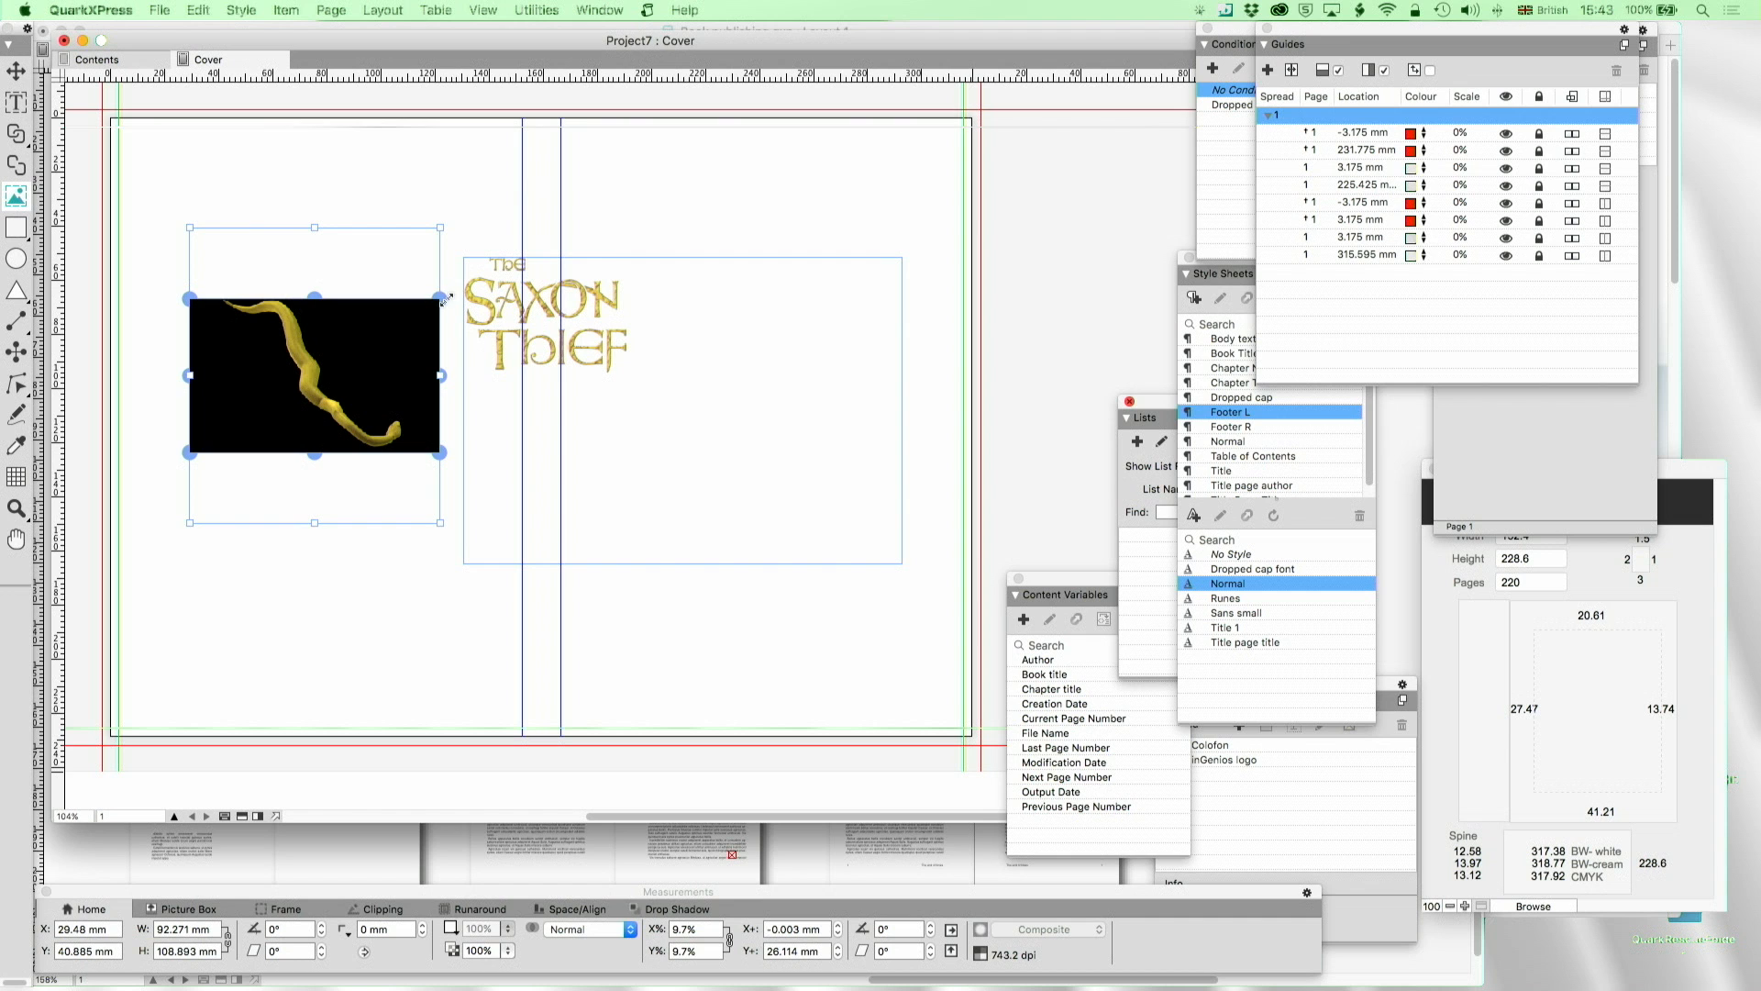
drag(447, 284, 456, 422)
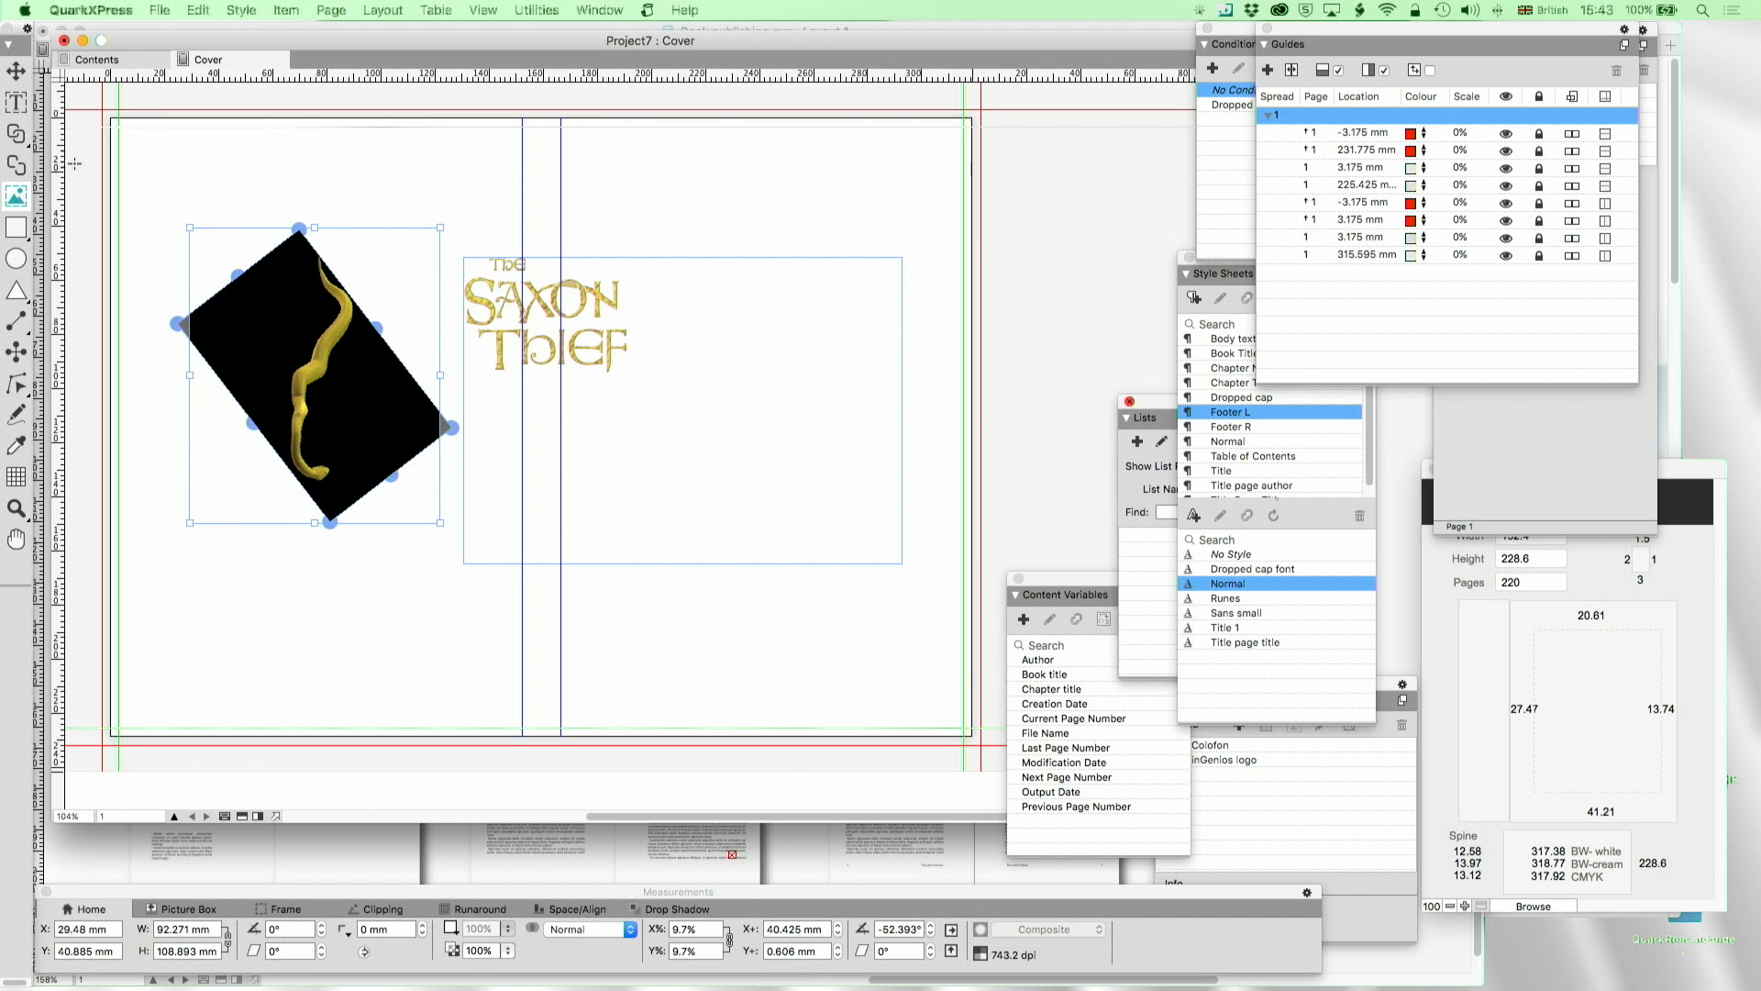
Move the snake picture box toward the spine and the title picture box to the lower front cover
click(16, 74)
drag(317, 335, 449, 325)
drag(702, 390, 856, 554)
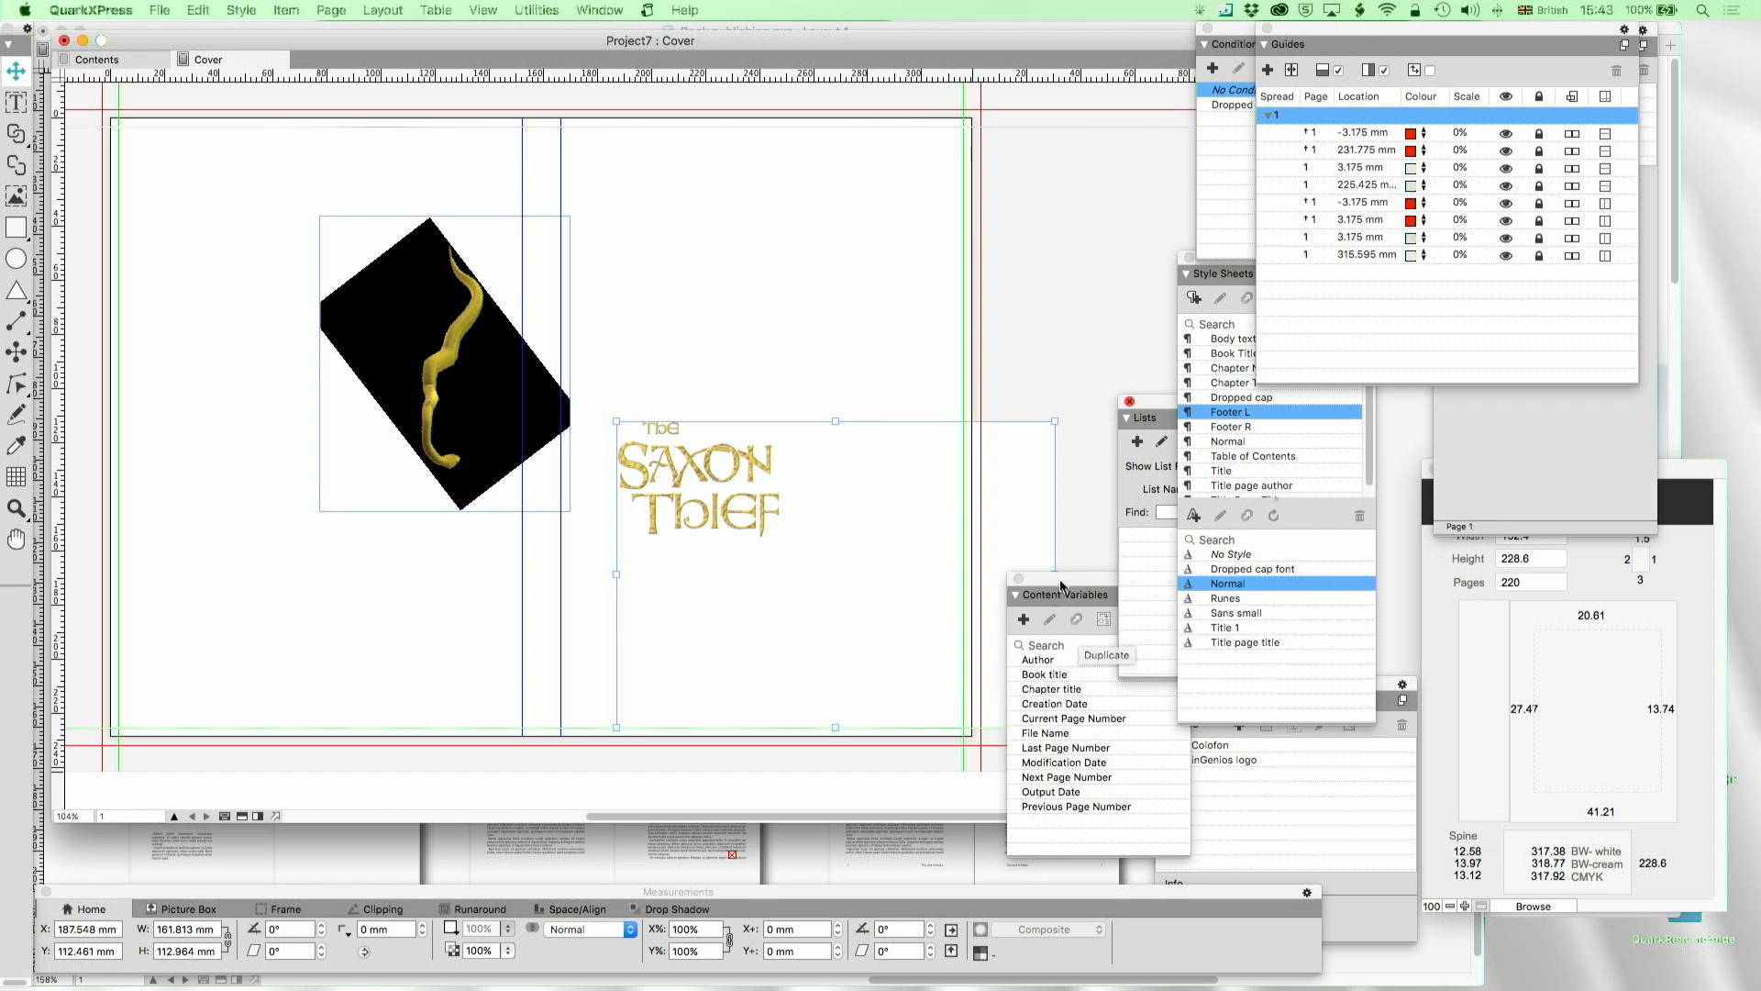
Scale the title picture together with its box to about 115 x 73 mm and place it low on the front cover
drag(1061, 585, 1143, 591)
drag(1054, 728, 809, 547)
key(super+d)
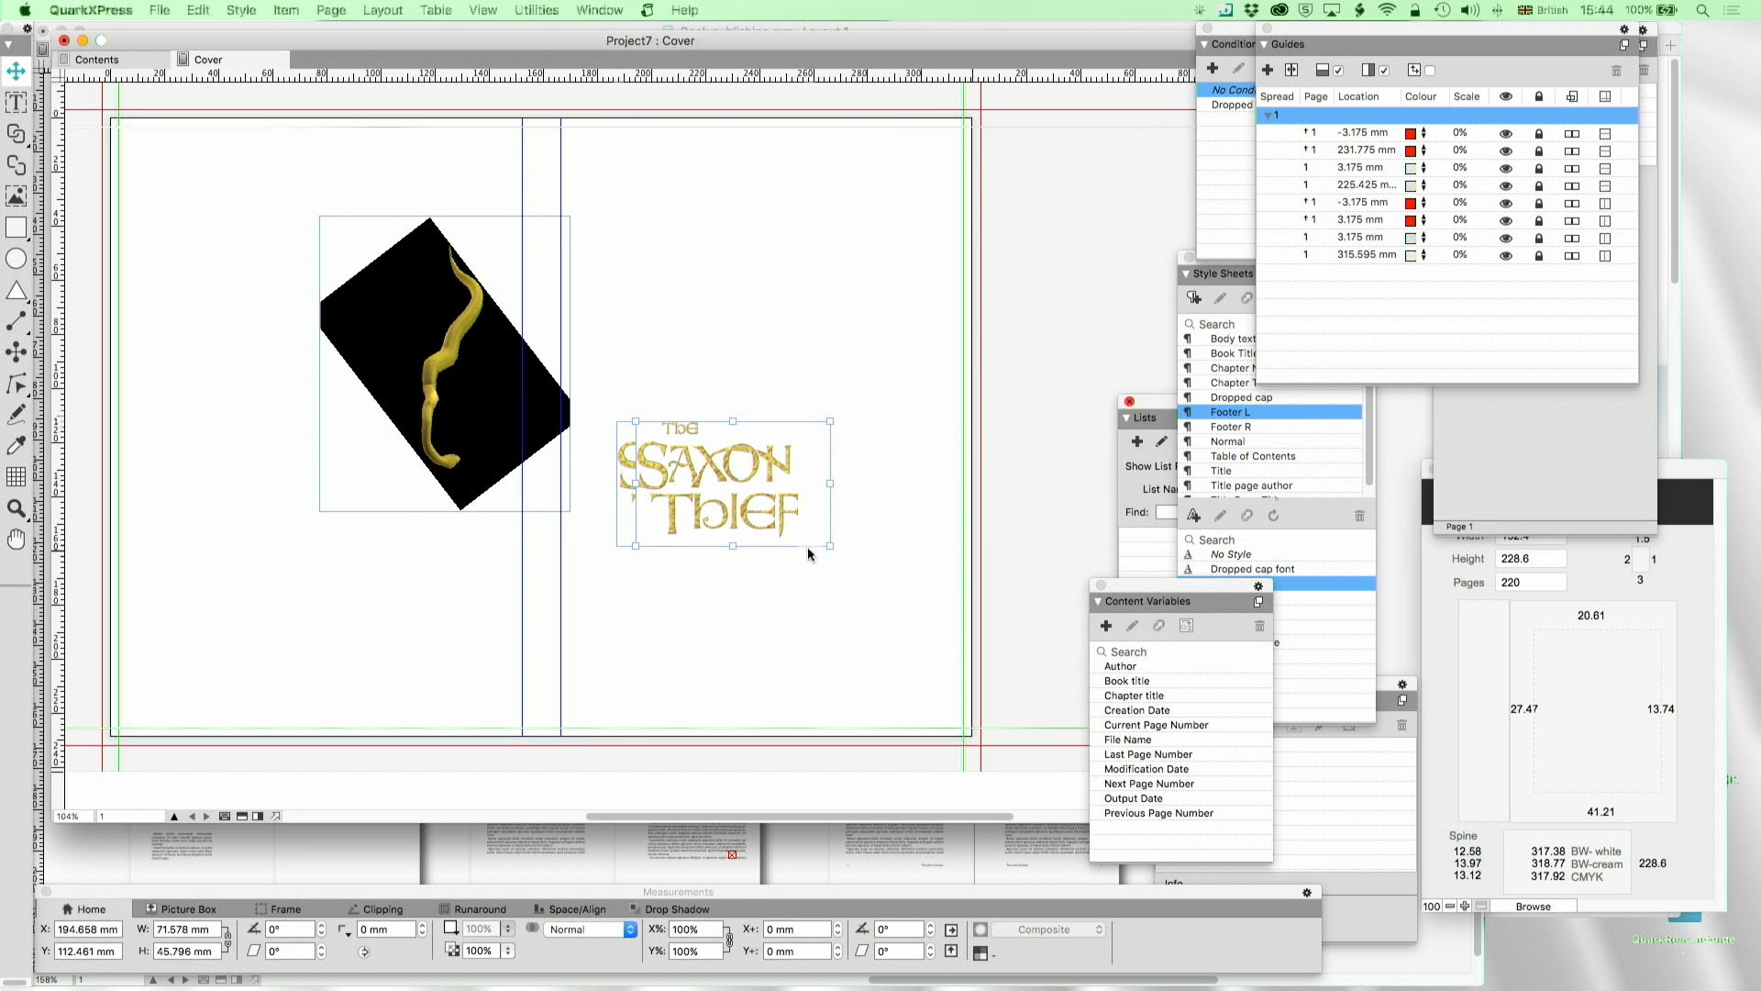
key(super+z)
drag(811, 545, 870, 583)
drag(747, 547, 834, 629)
Scale the snake picture with its box to about 164 x 193 mm over the front cover and send it to the back
drag(438, 399, 579, 514)
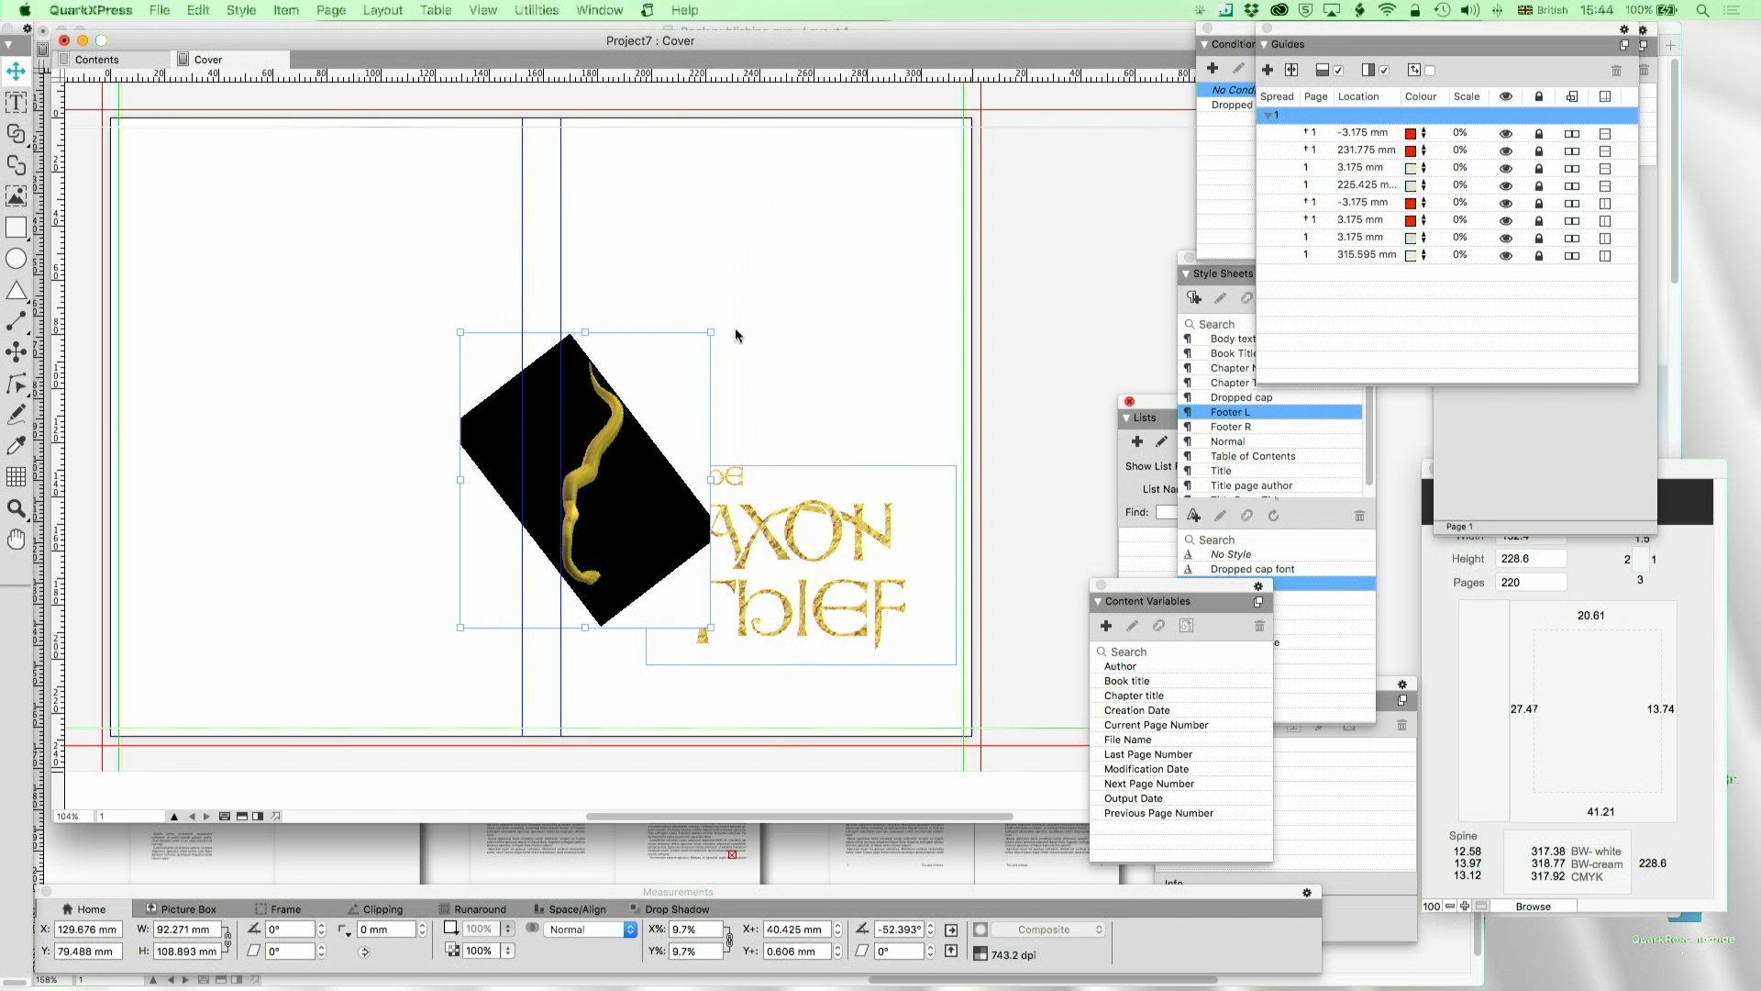
drag(709, 333, 902, 196)
click(286, 10)
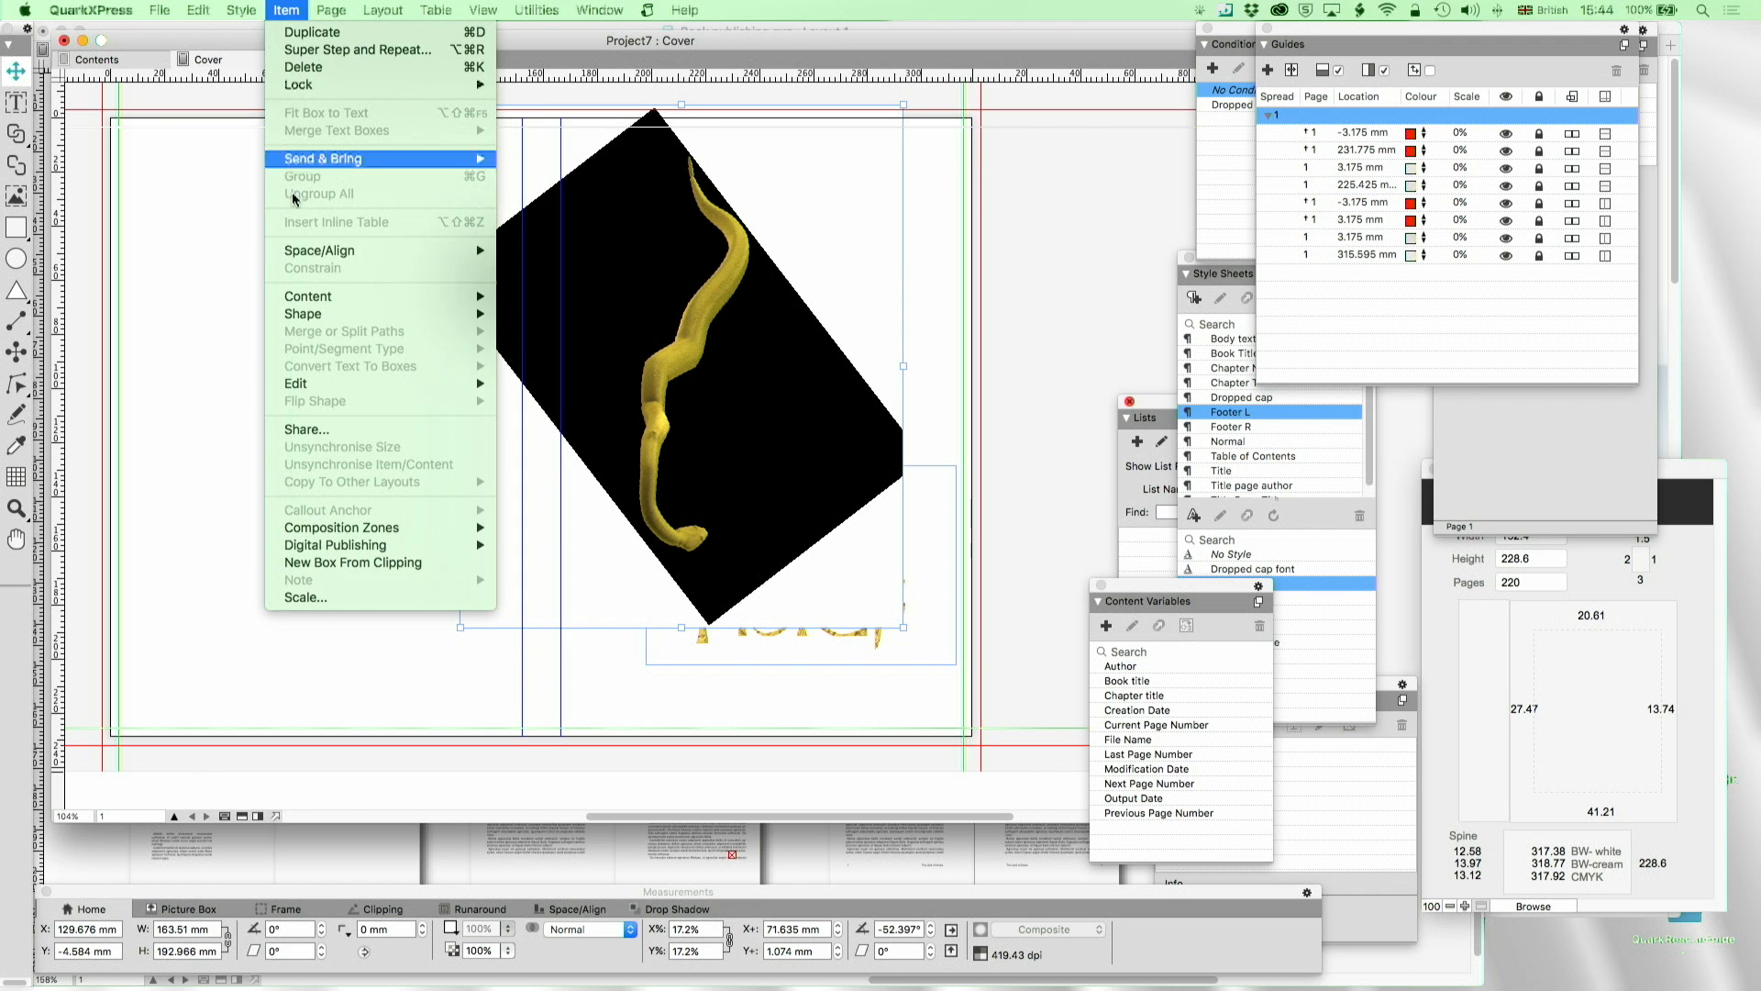
mouse_move(397, 166)
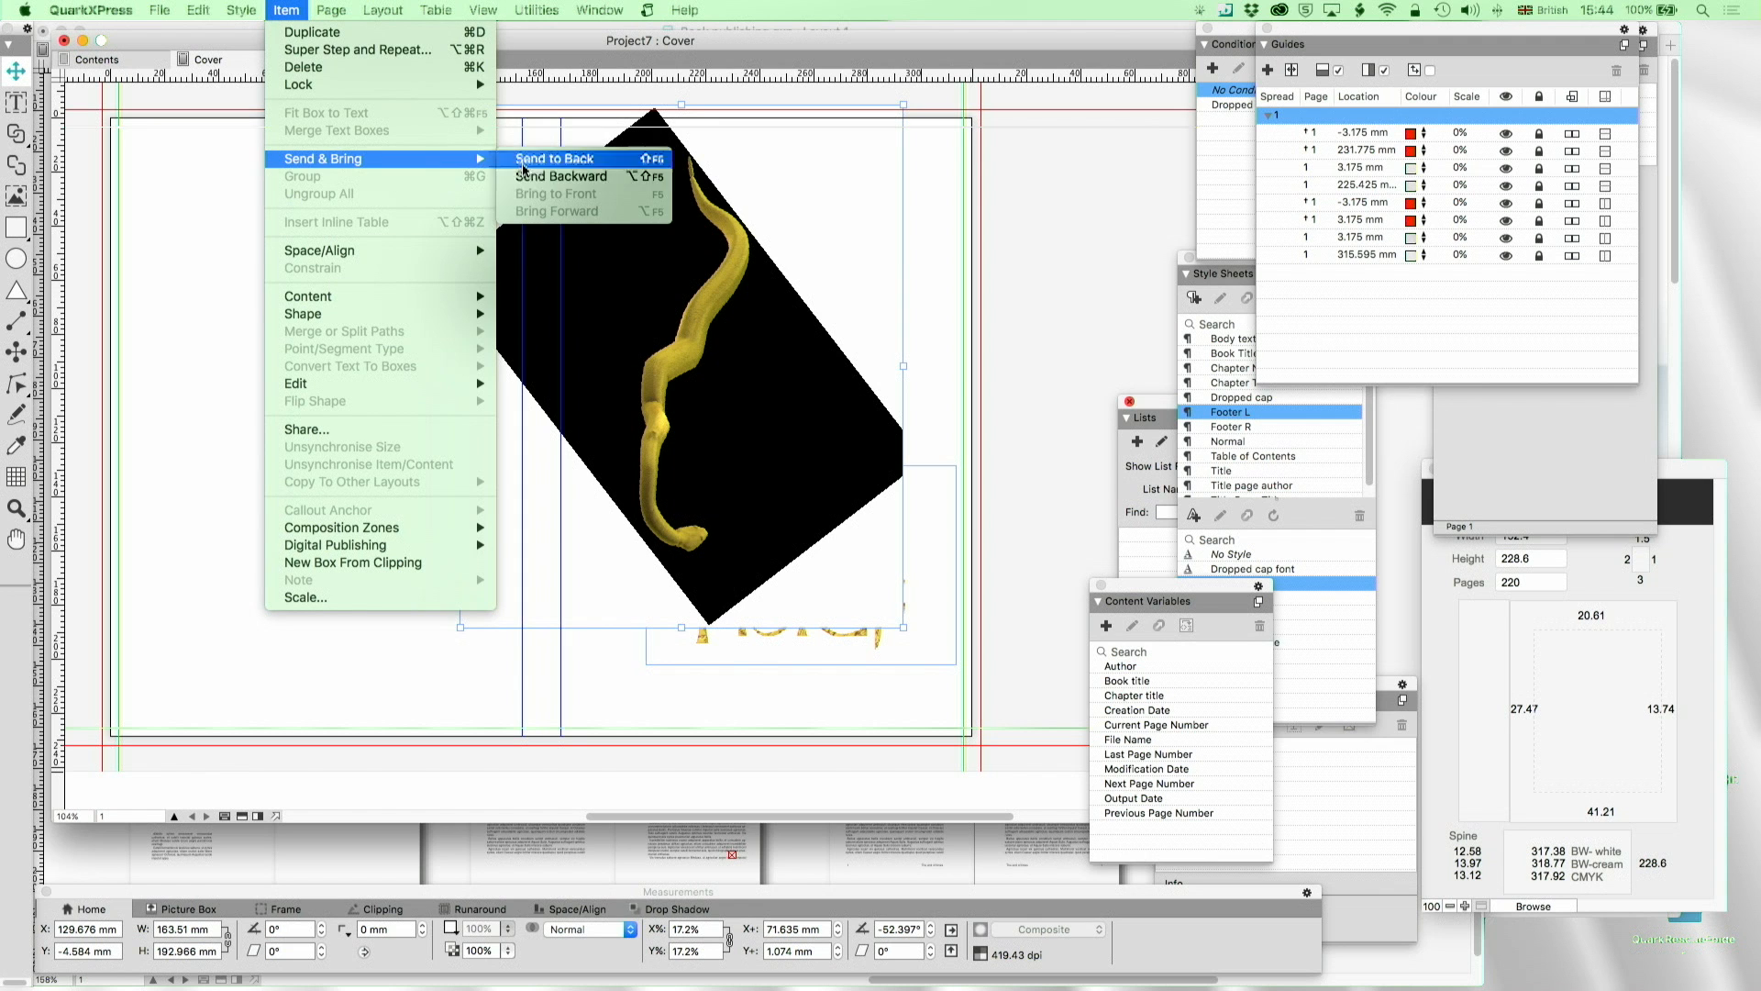
click(551, 161)
Set the title box's background blend mode to Darken and its background colour to None
click(856, 509)
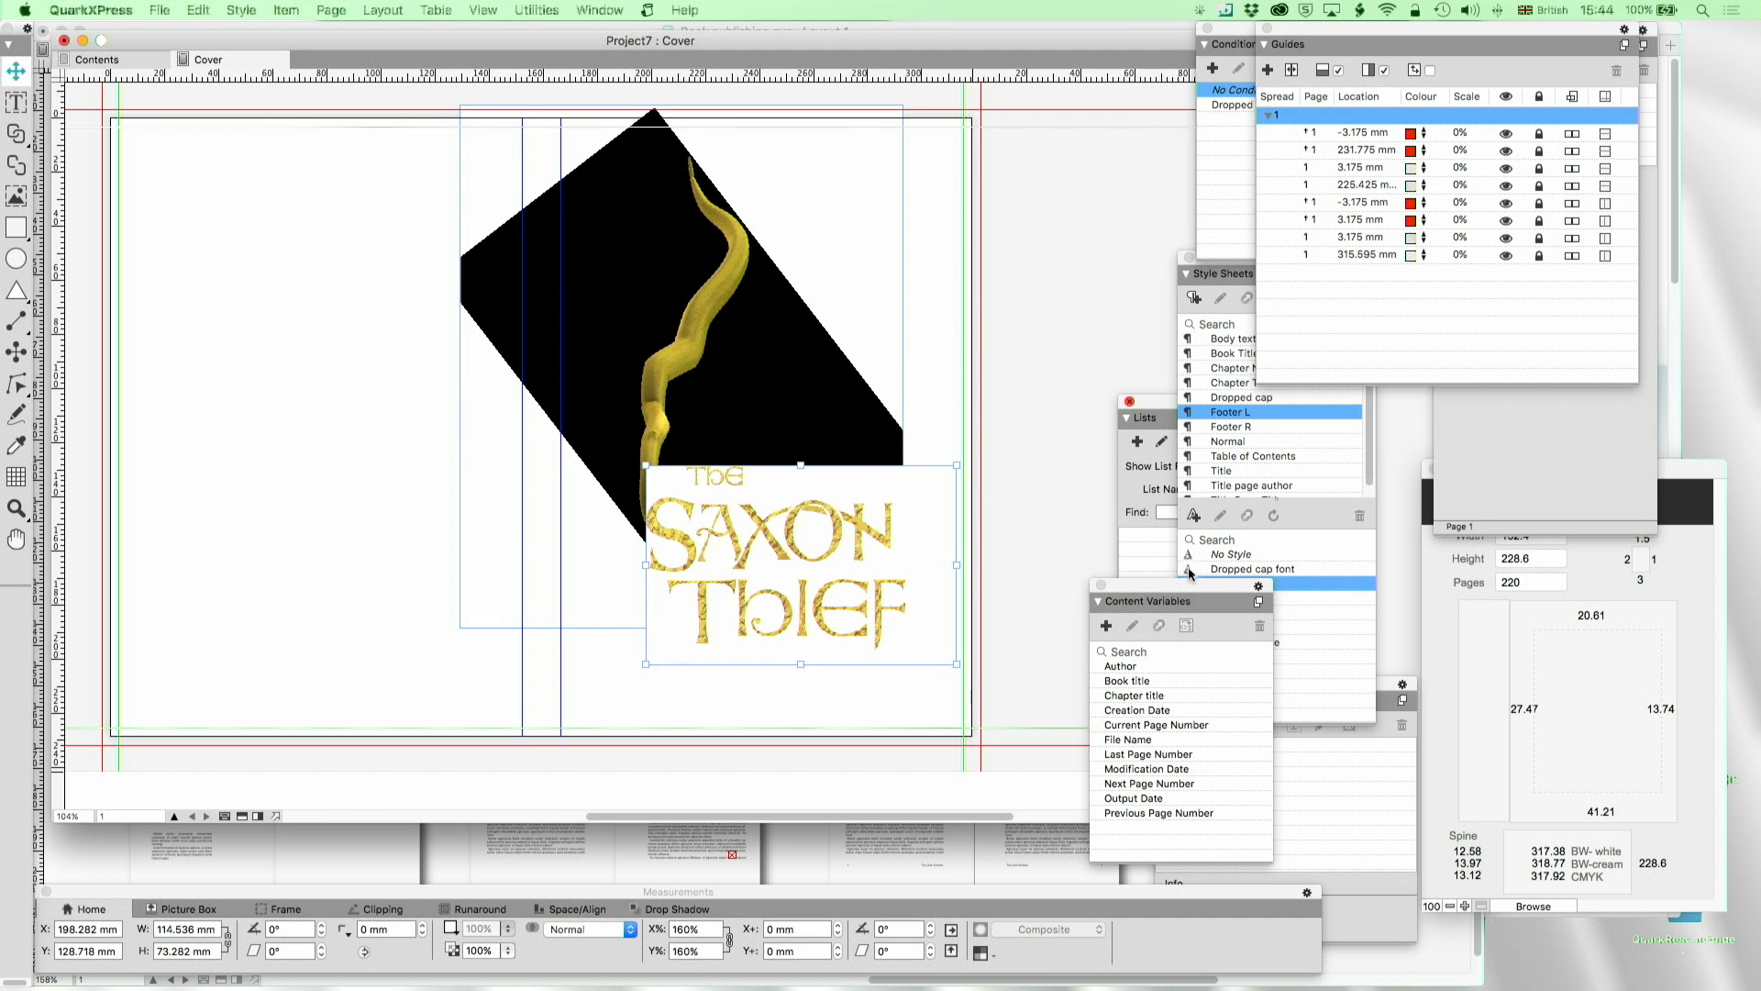
click(605, 9)
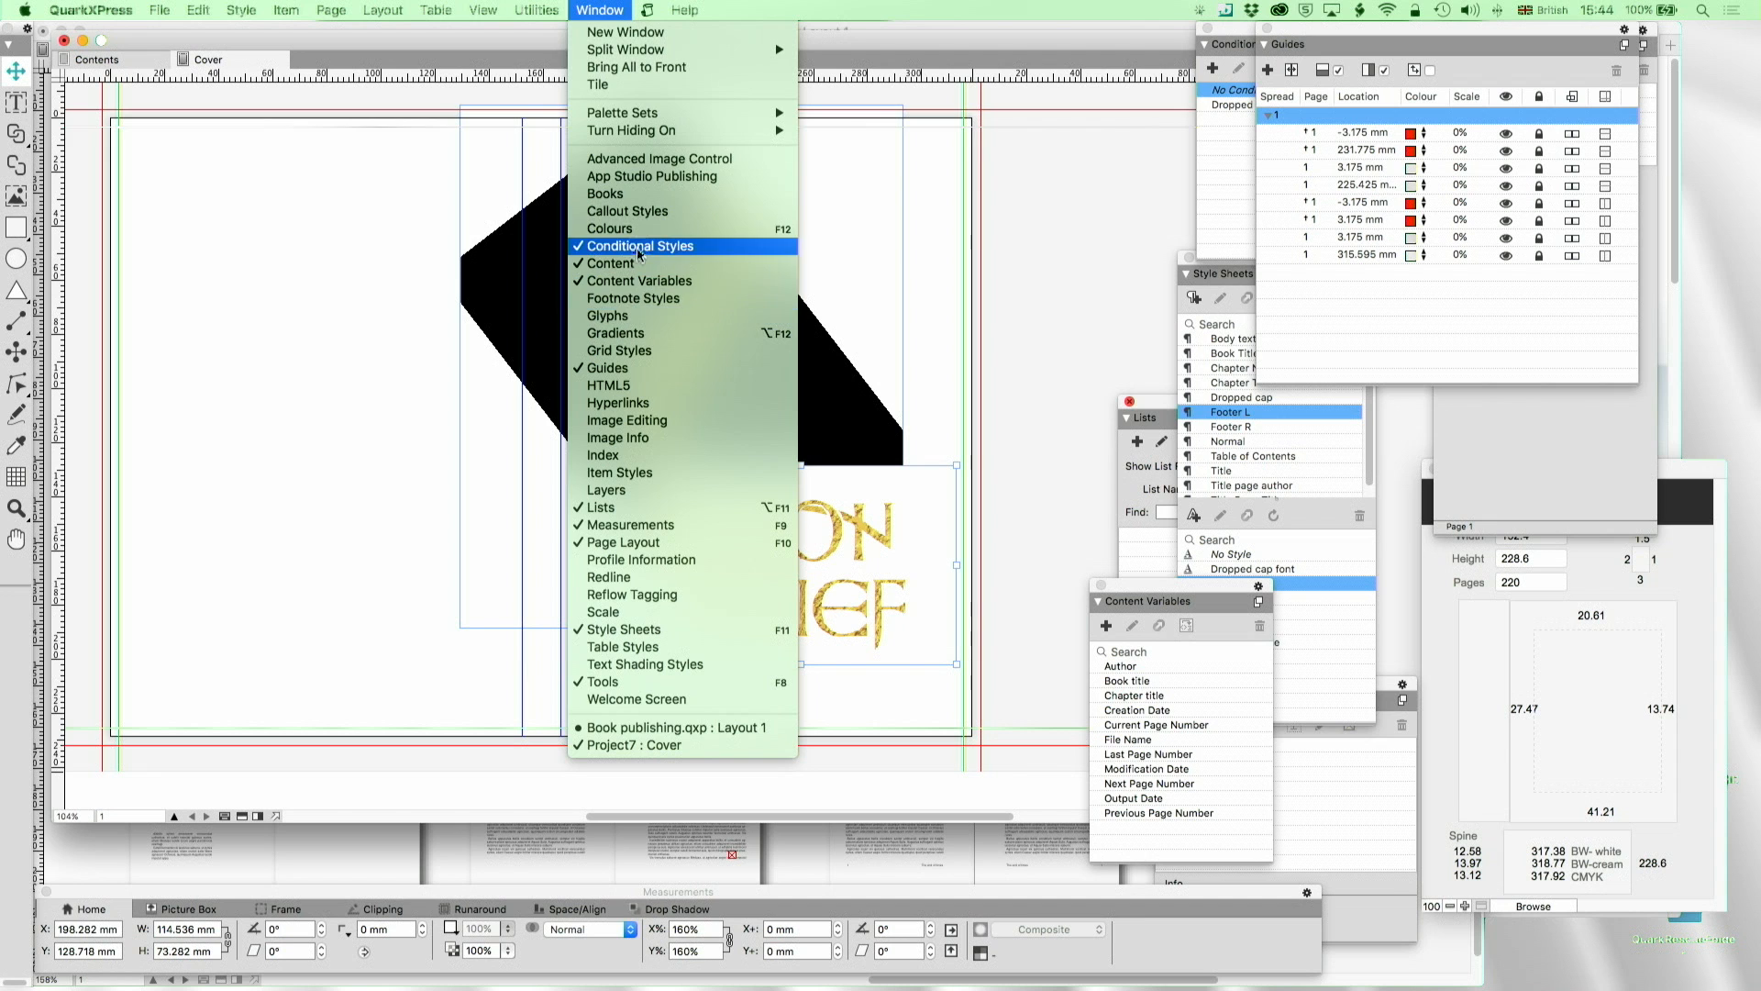
click(617, 229)
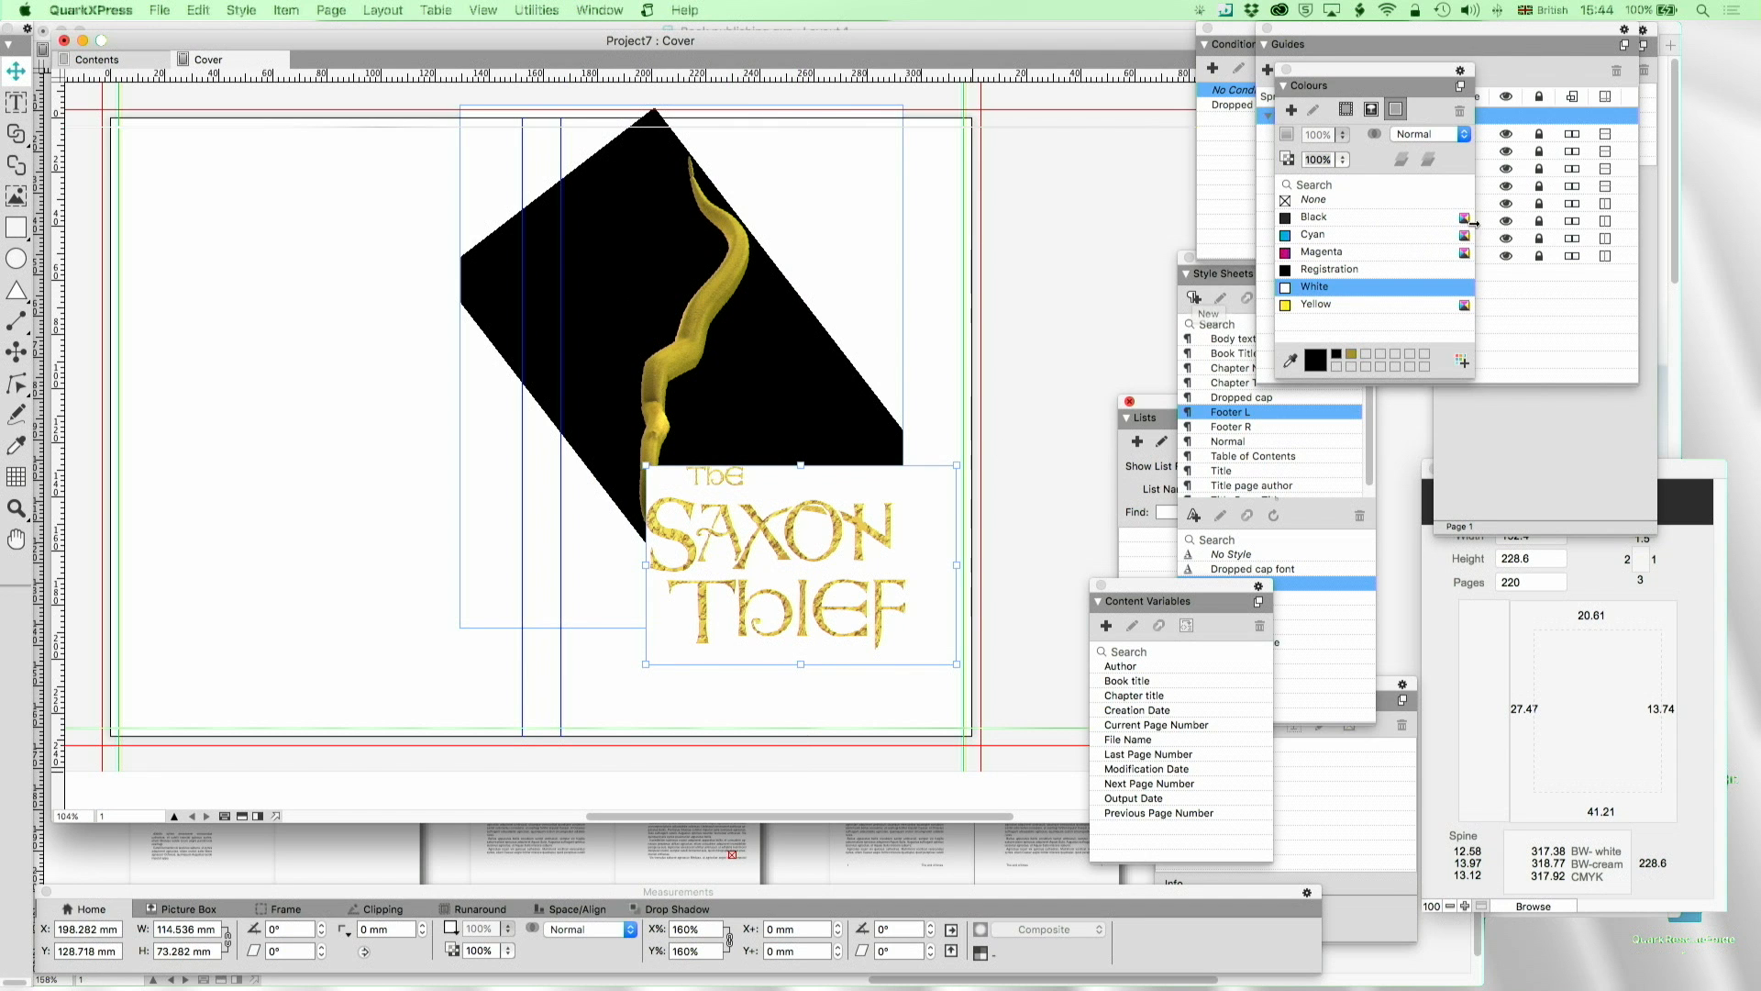
click(1429, 136)
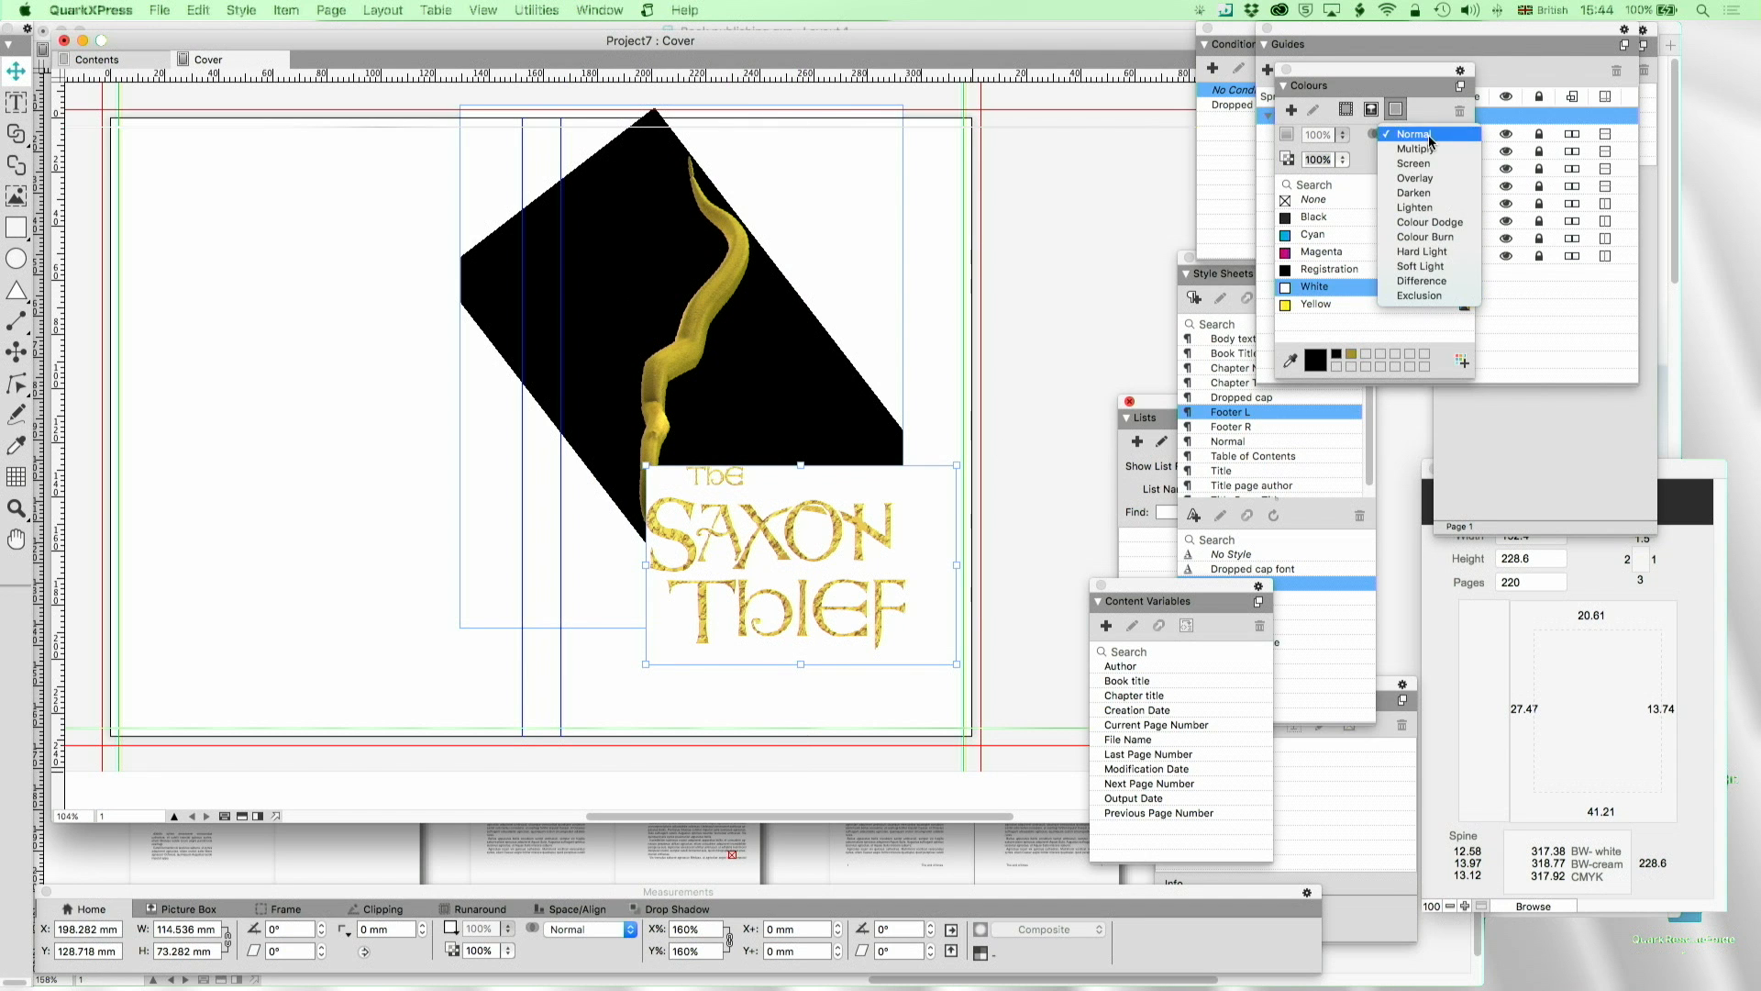
click(1412, 193)
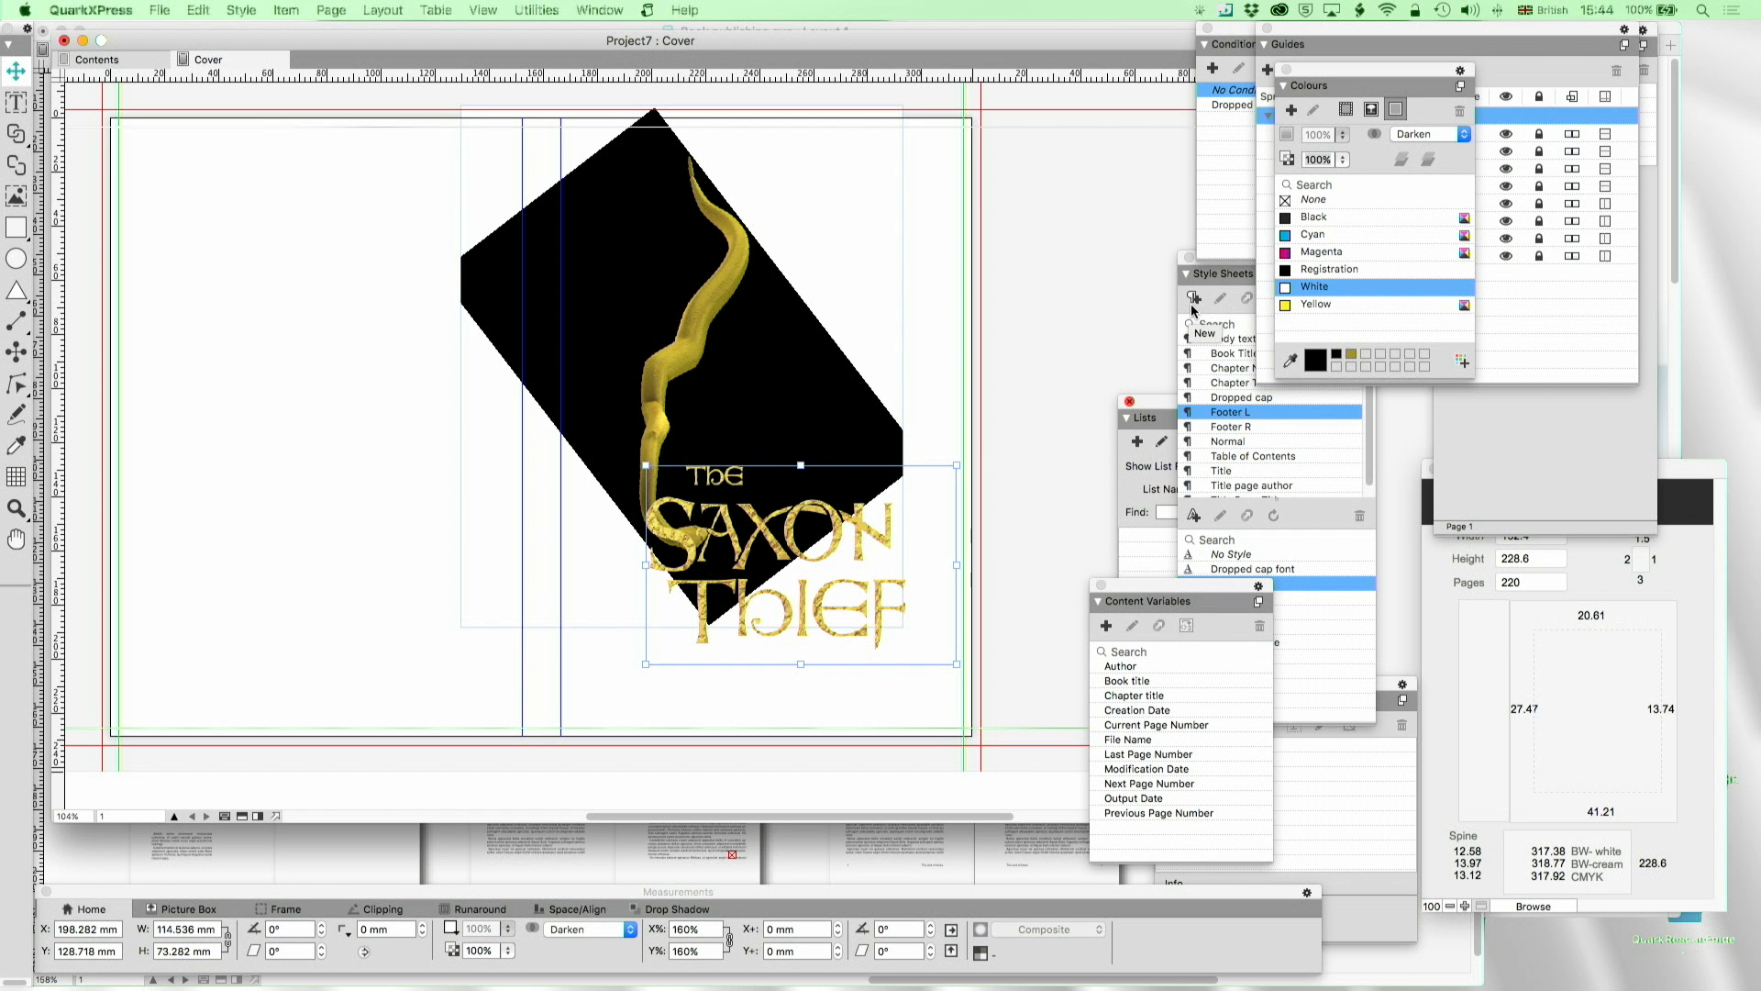
click(1312, 201)
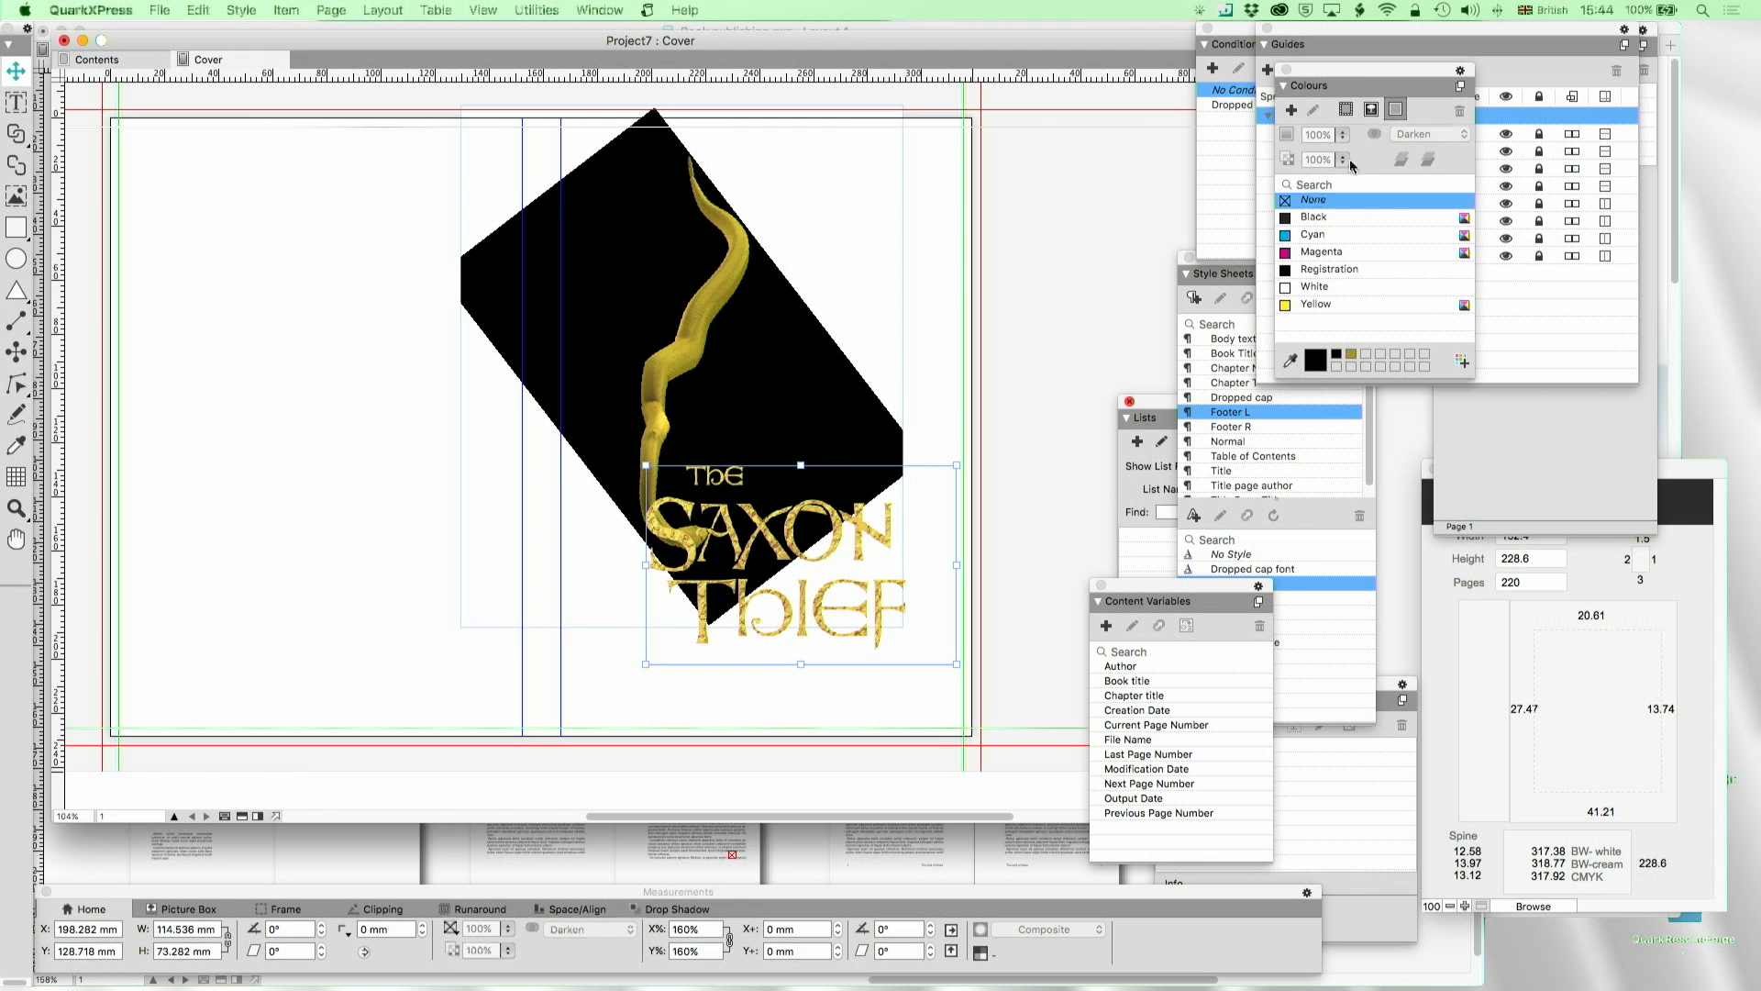
Try Darken as the title picture's blend mode and settle on Lighten
click(1371, 109)
click(1421, 134)
click(1413, 192)
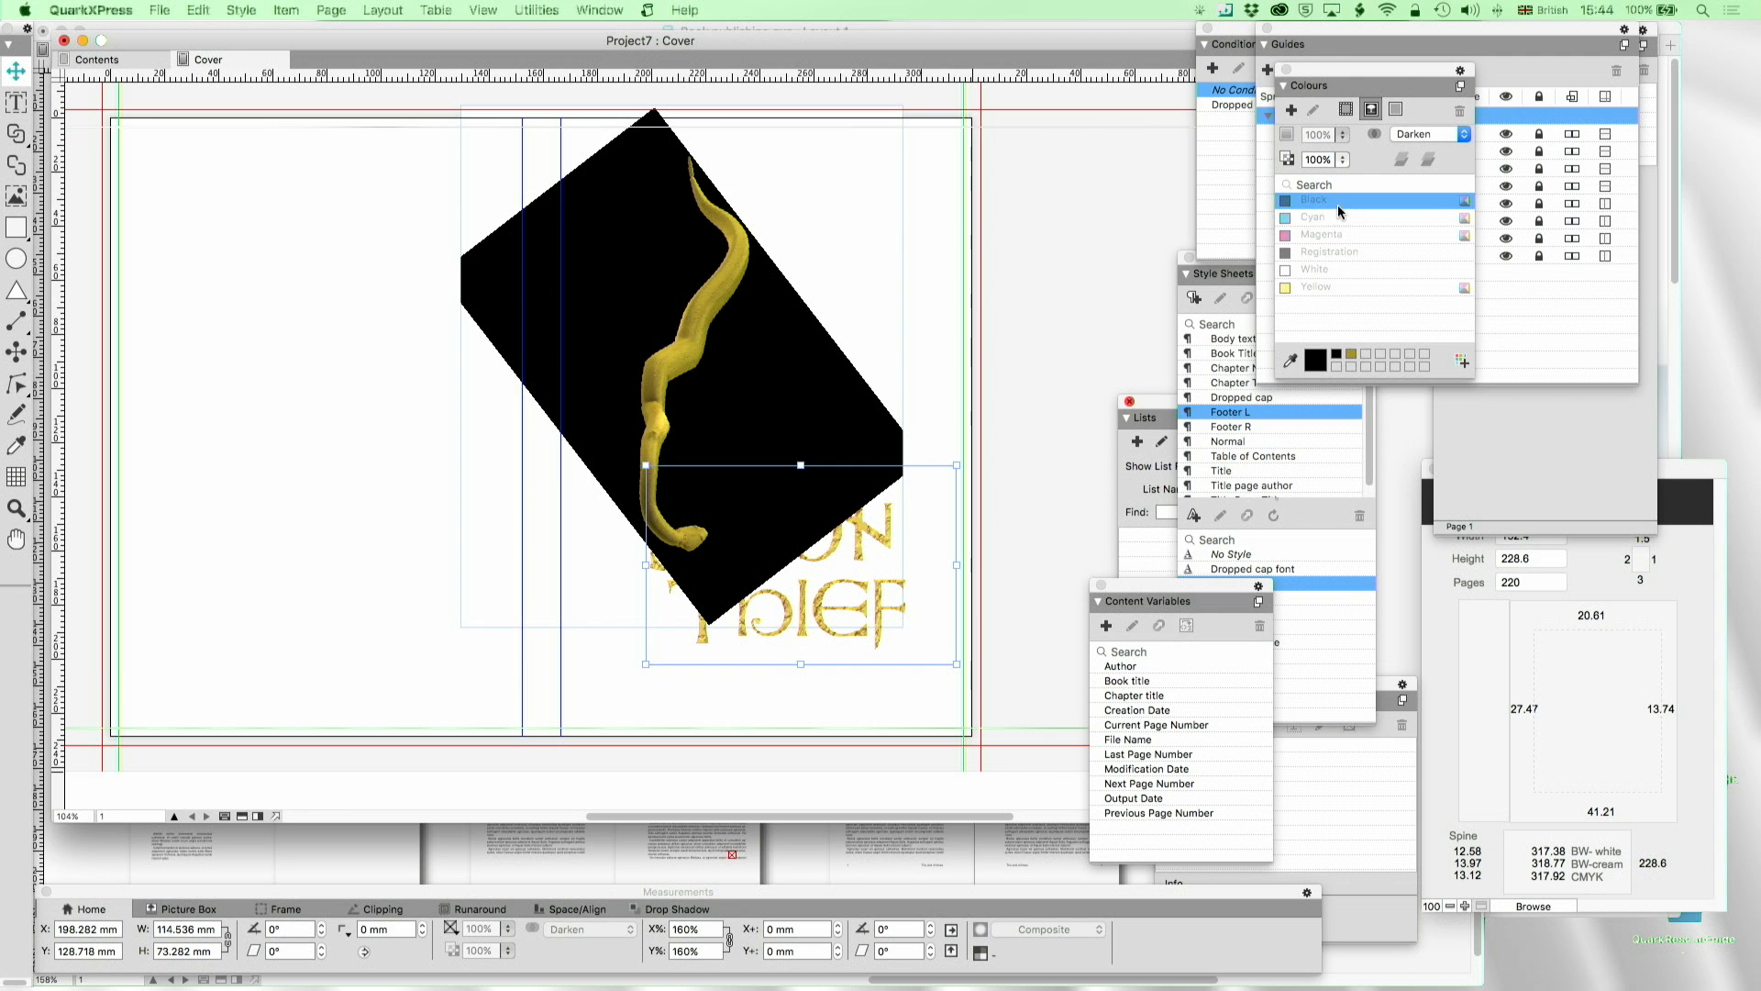
click(1429, 134)
click(1426, 149)
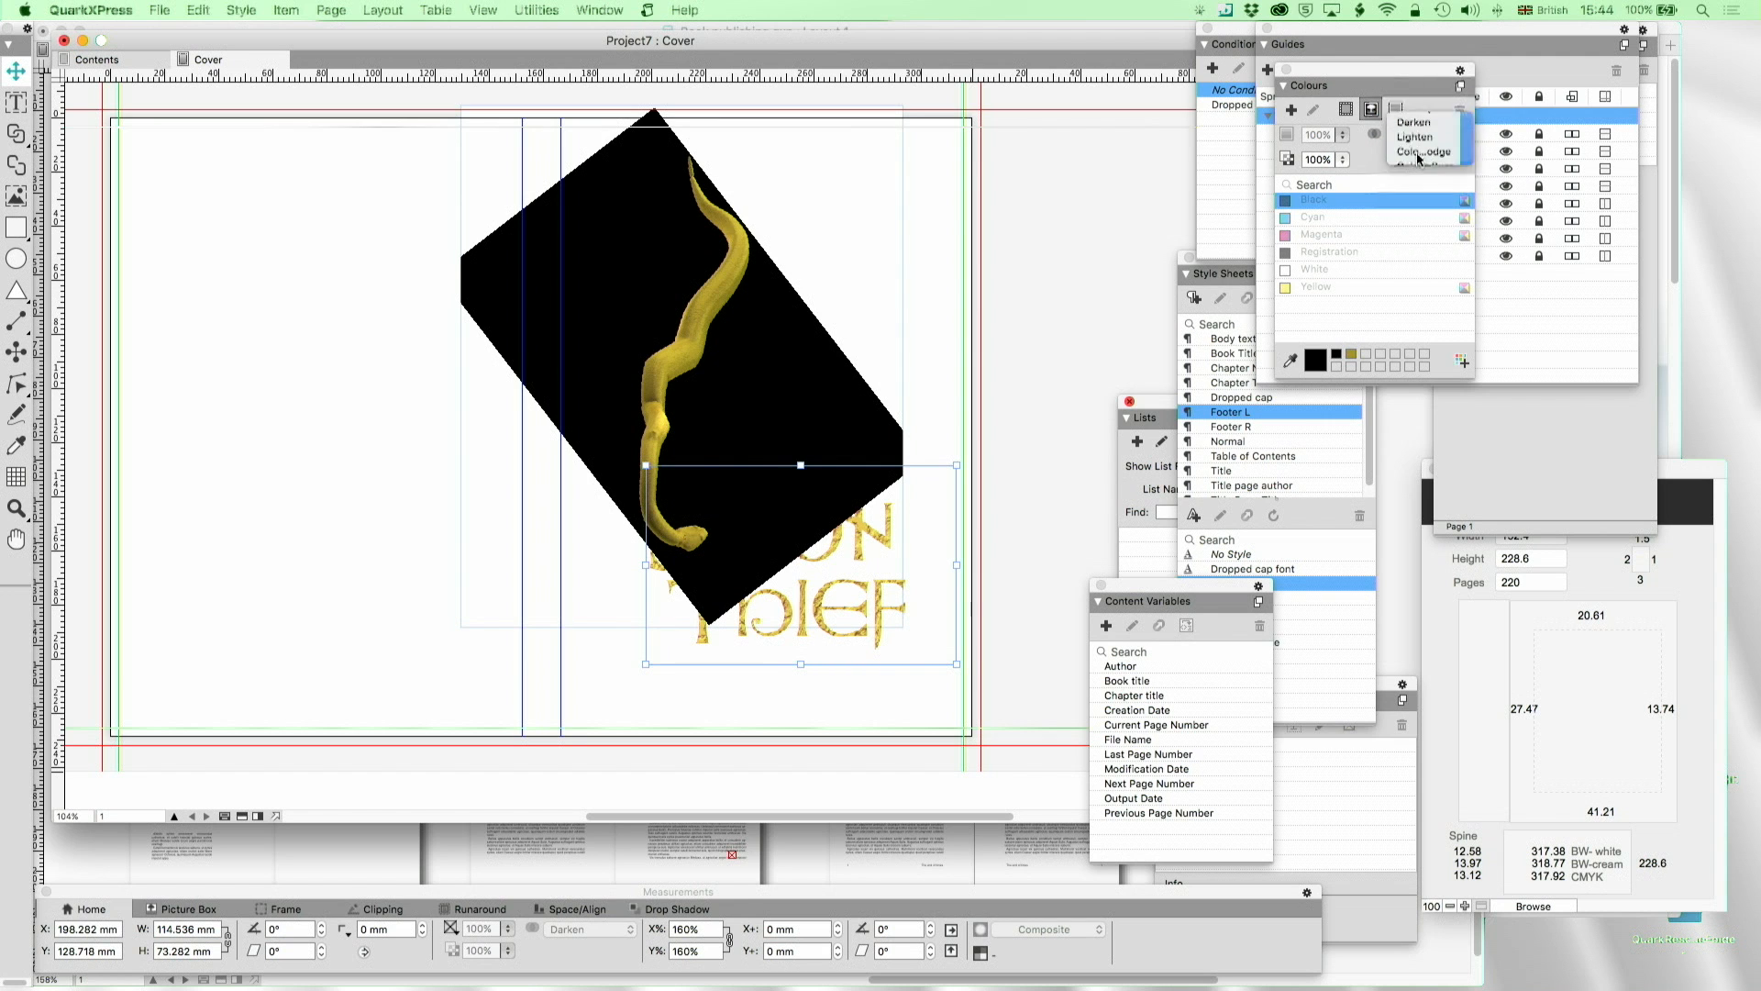
Create a new RGB colour named Black cover with values 0, 0, 0 from the snake picture's black
double_click(648, 326)
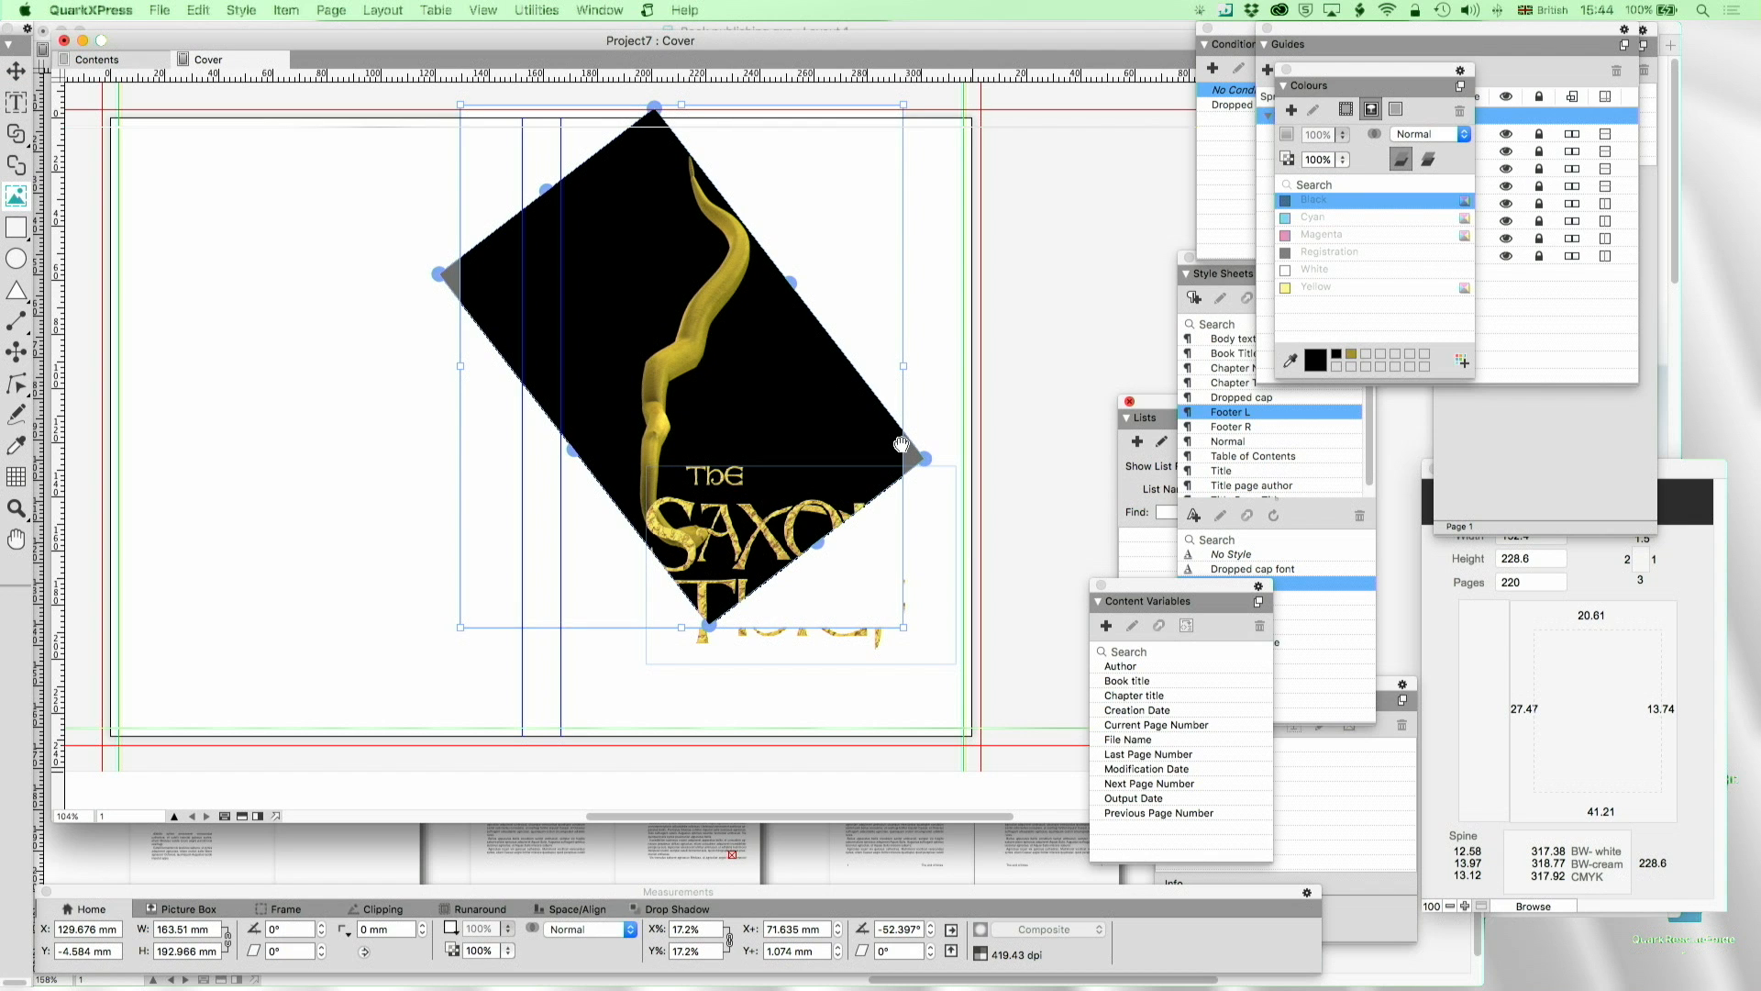
click(1290, 361)
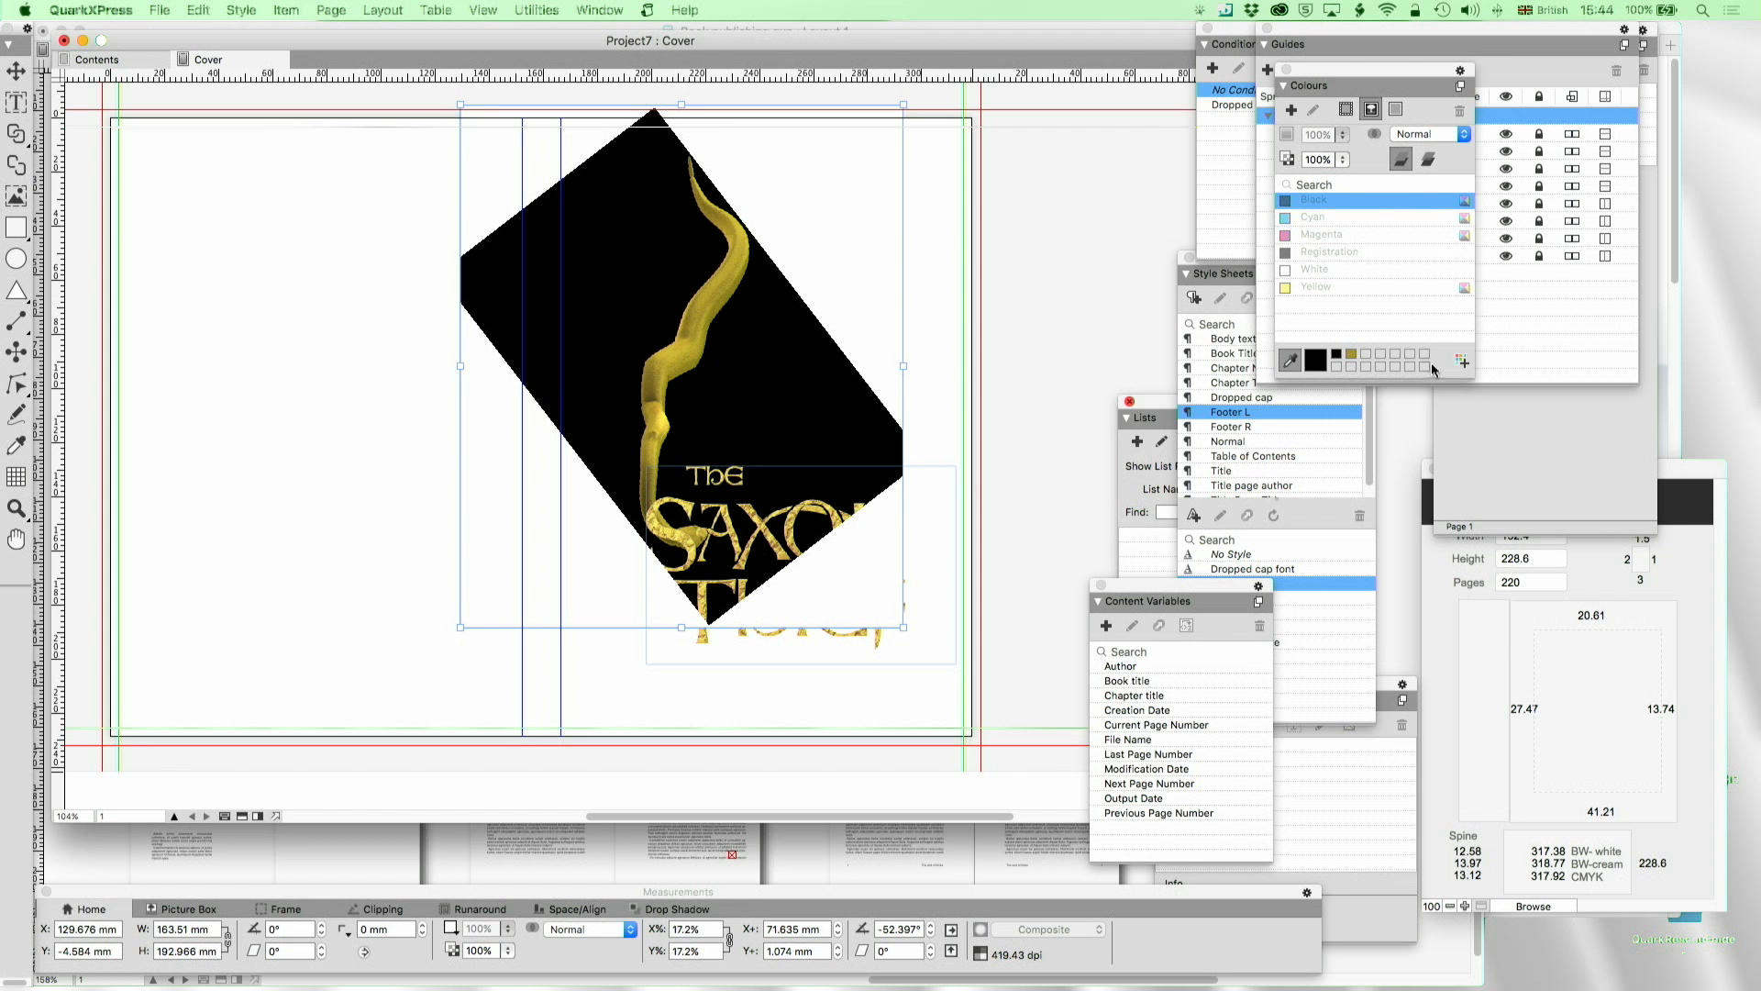
click(1462, 361)
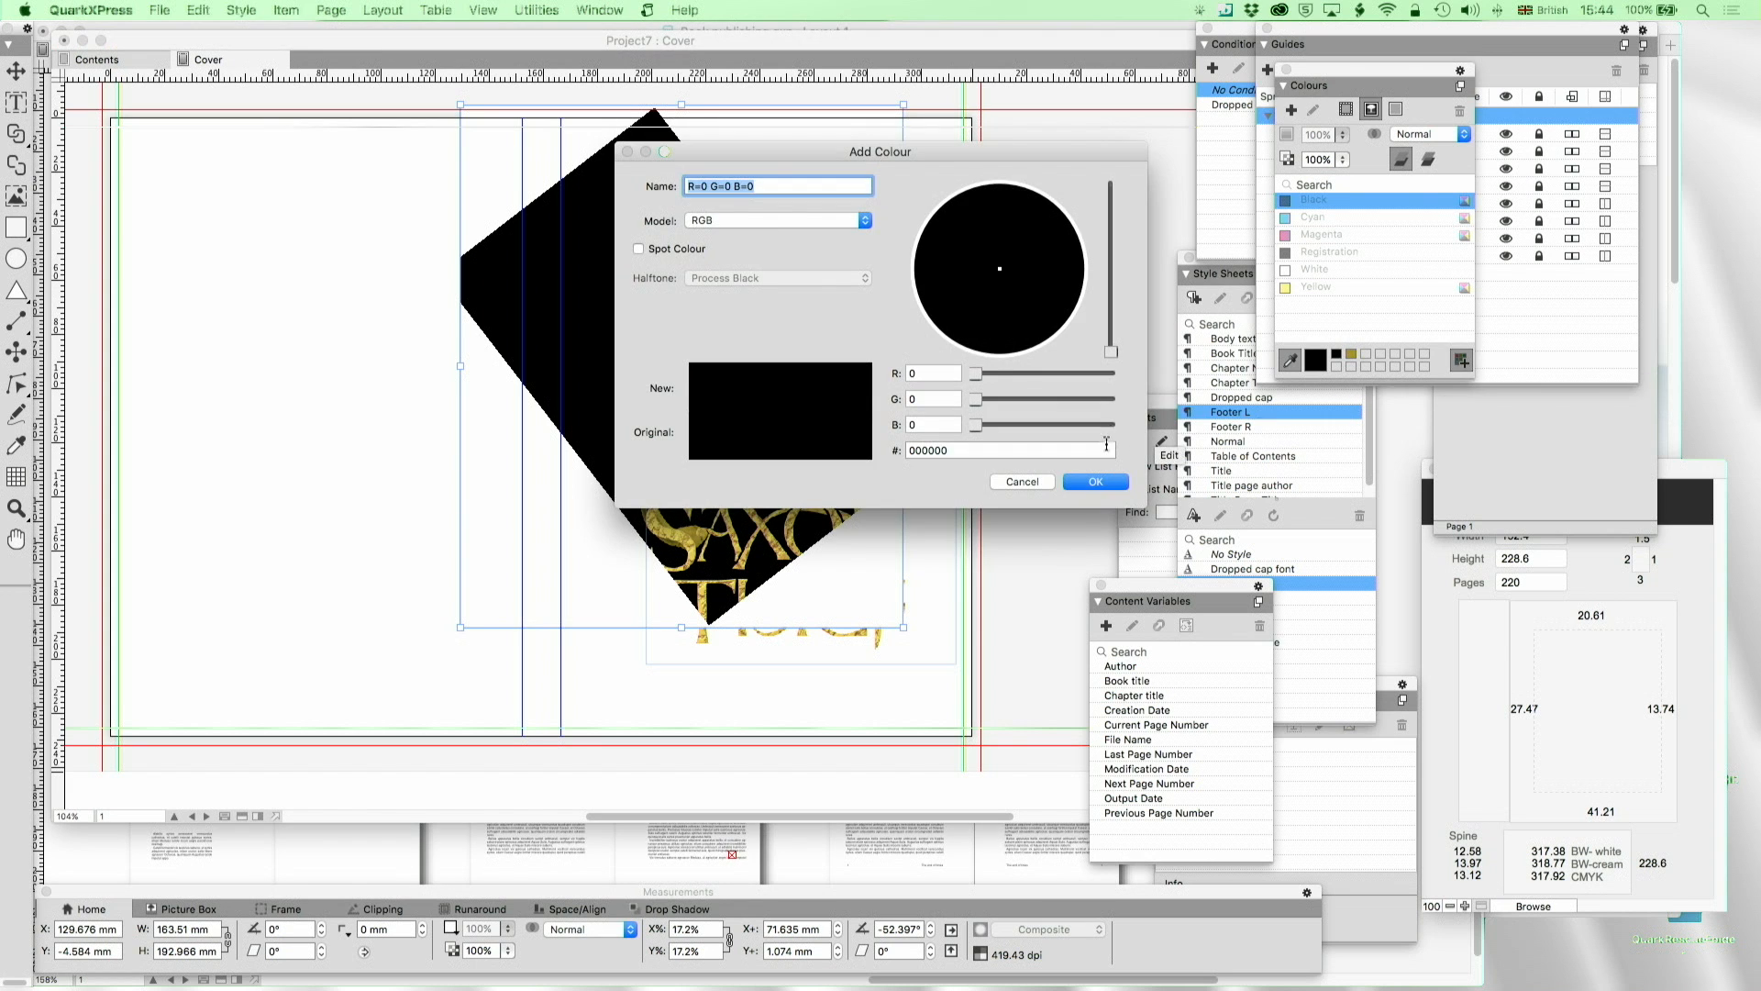
text(b)
click(1096, 482)
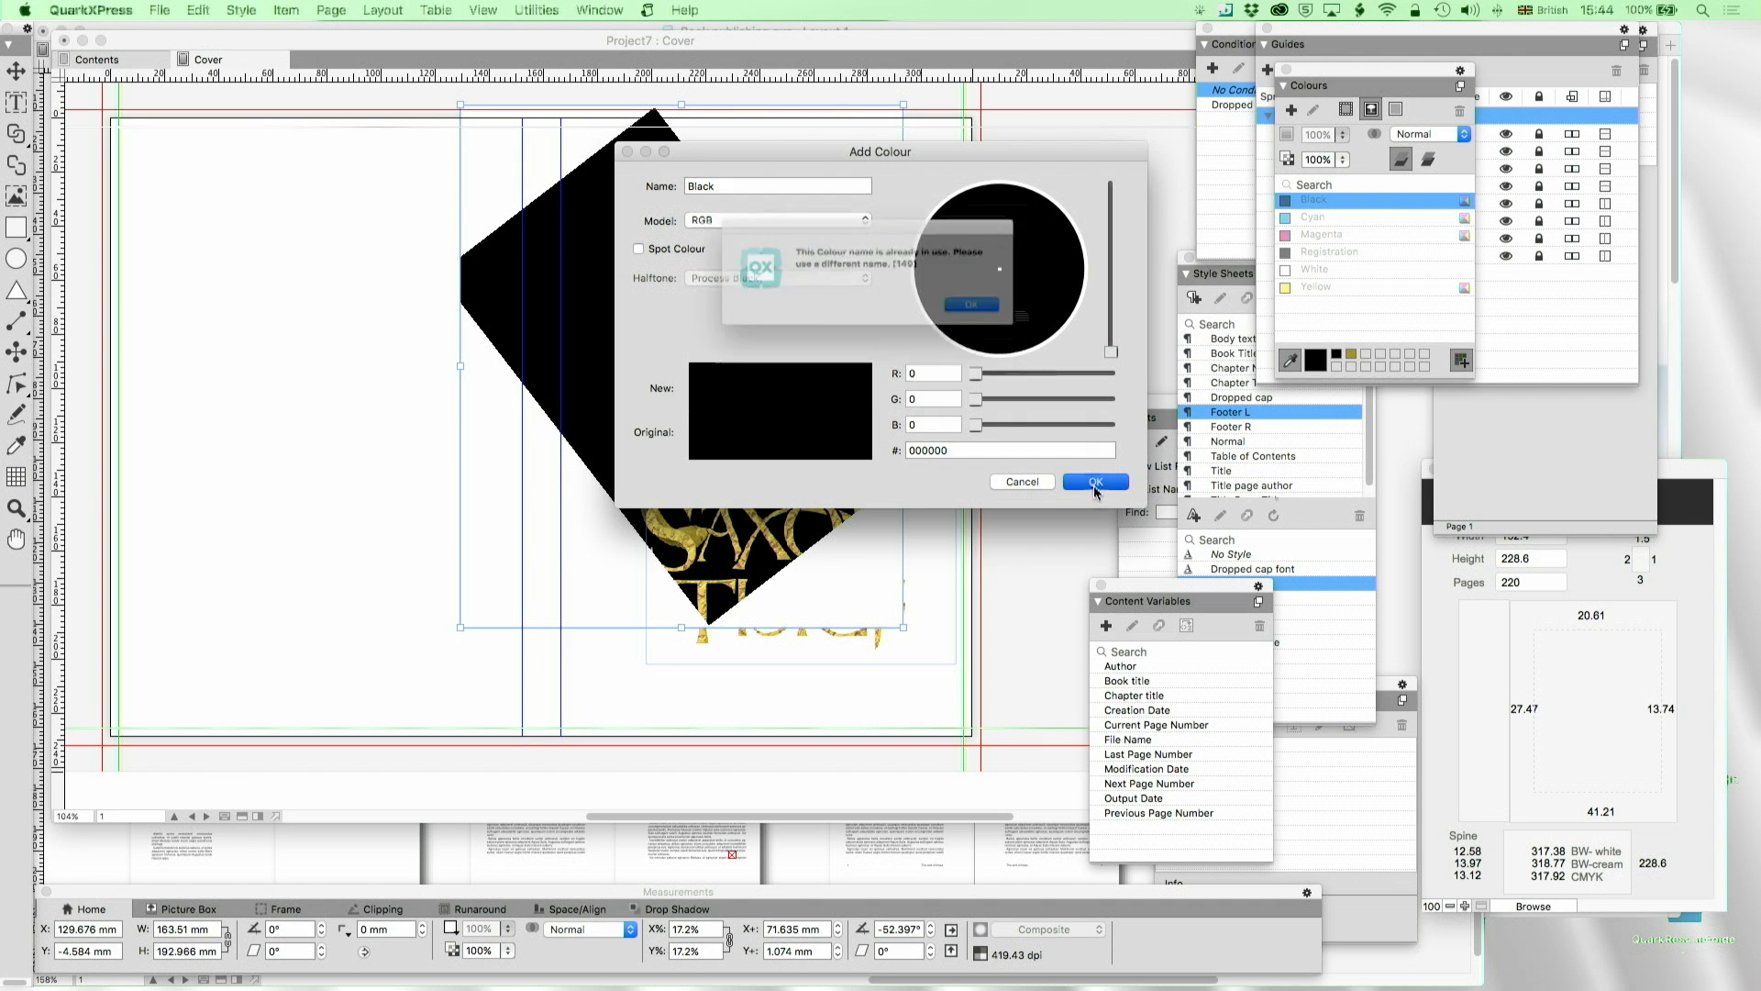
click(998, 314)
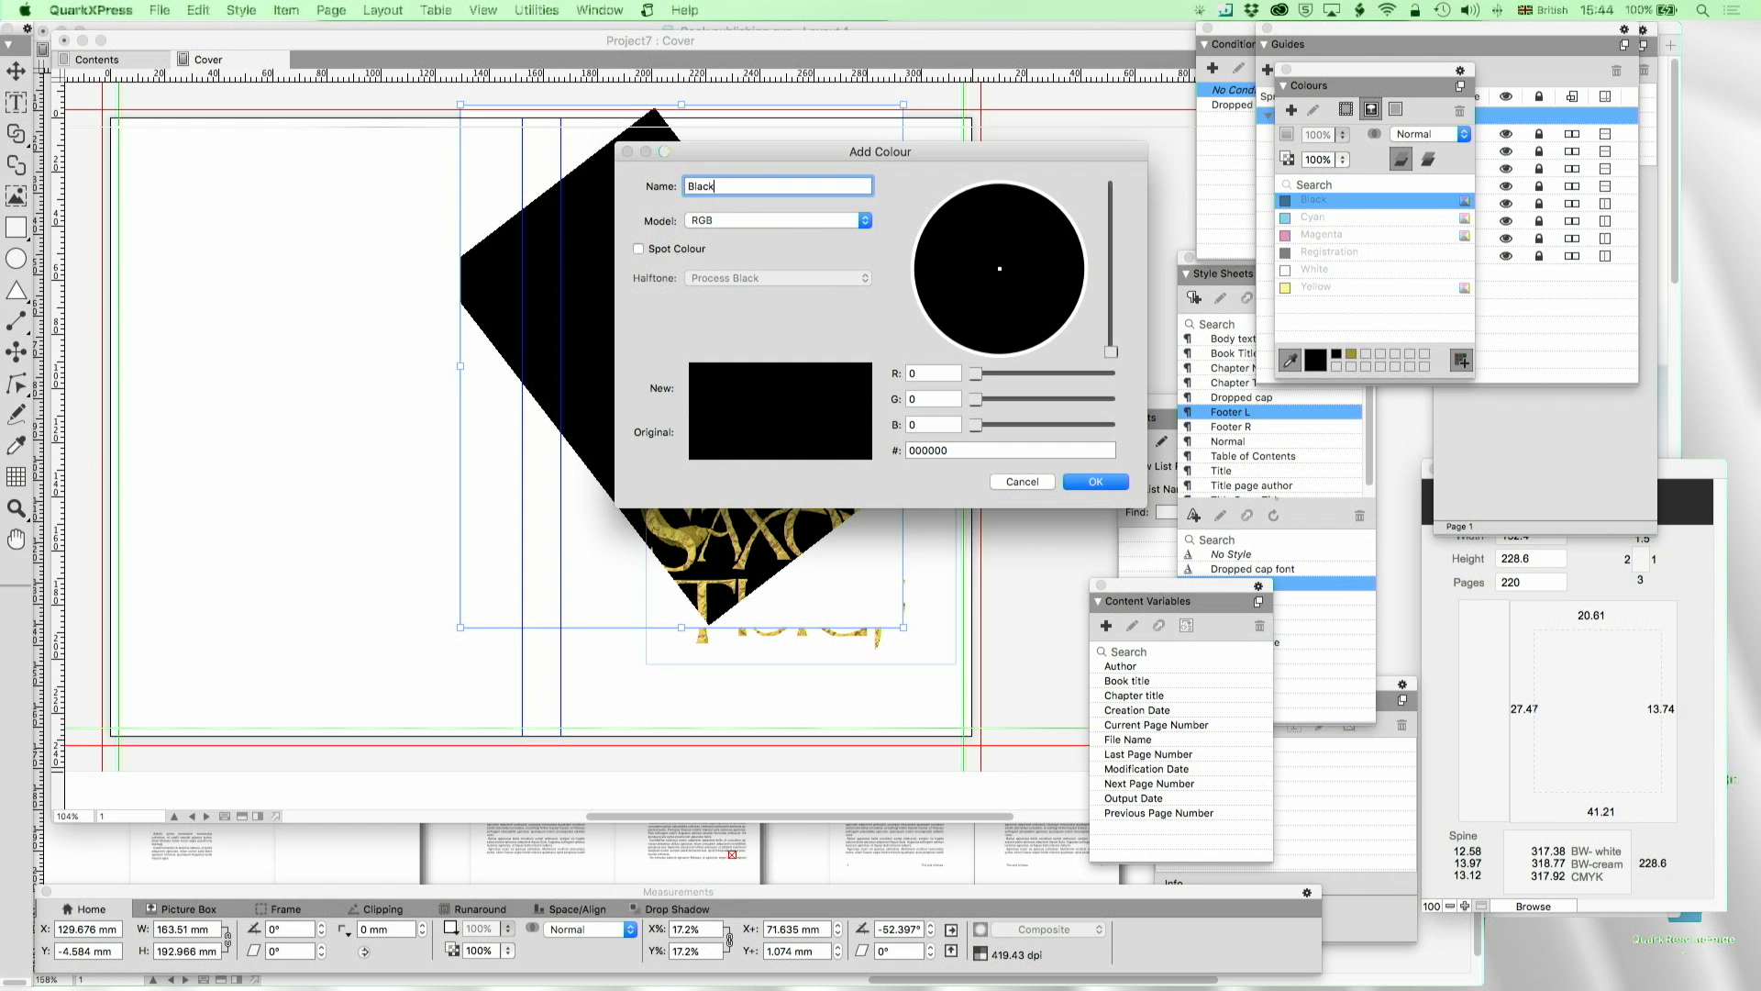
click(1099, 486)
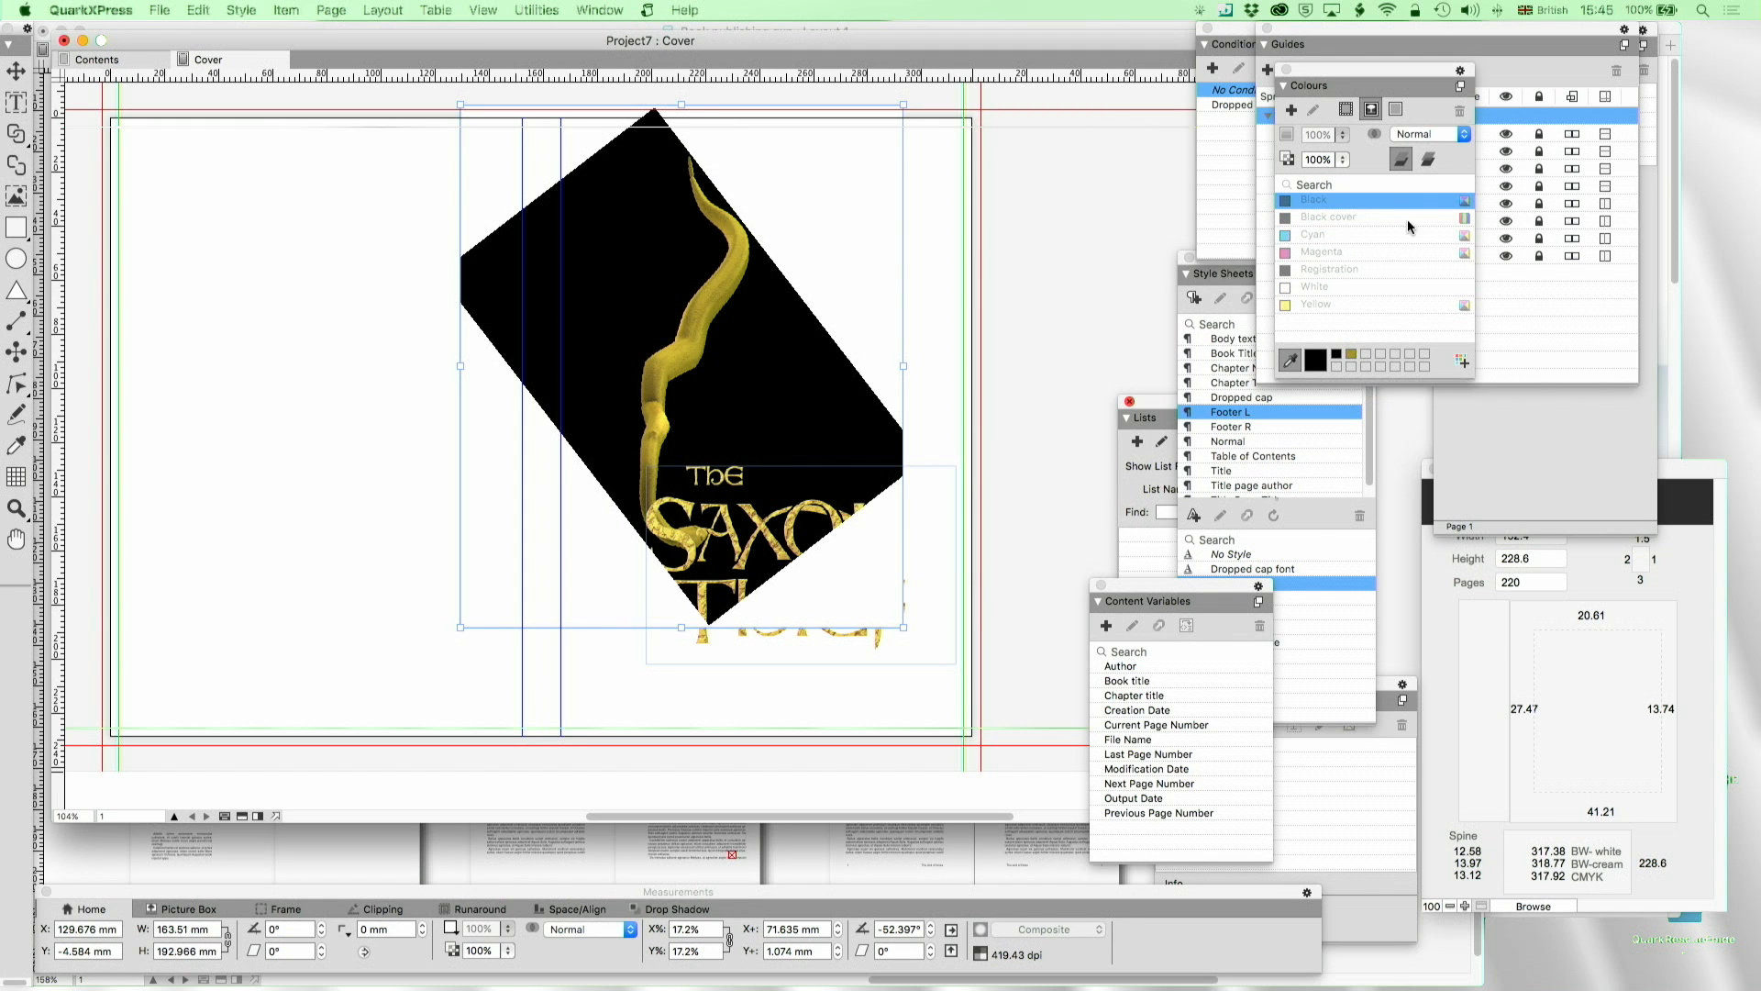
Fill the snake box's background with Black cover and extend the box to the bleed guides around the whole cover, about 326 x 235 mm
click(1403, 109)
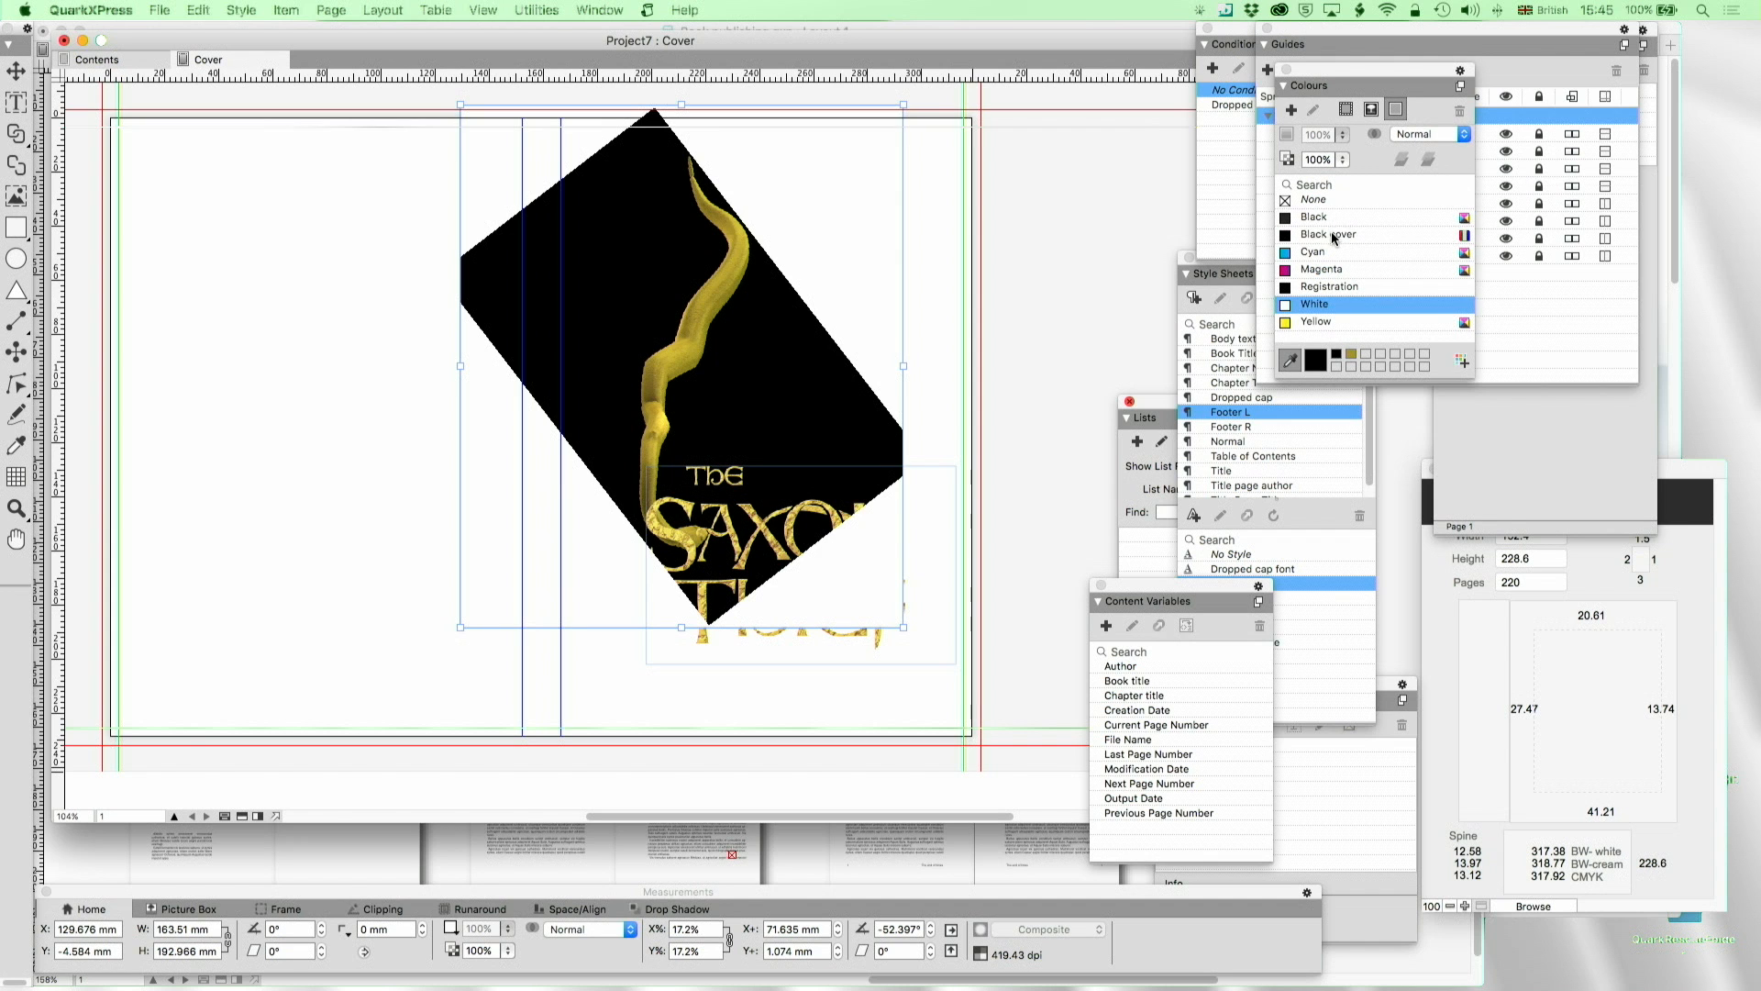
click(1330, 235)
click(15, 71)
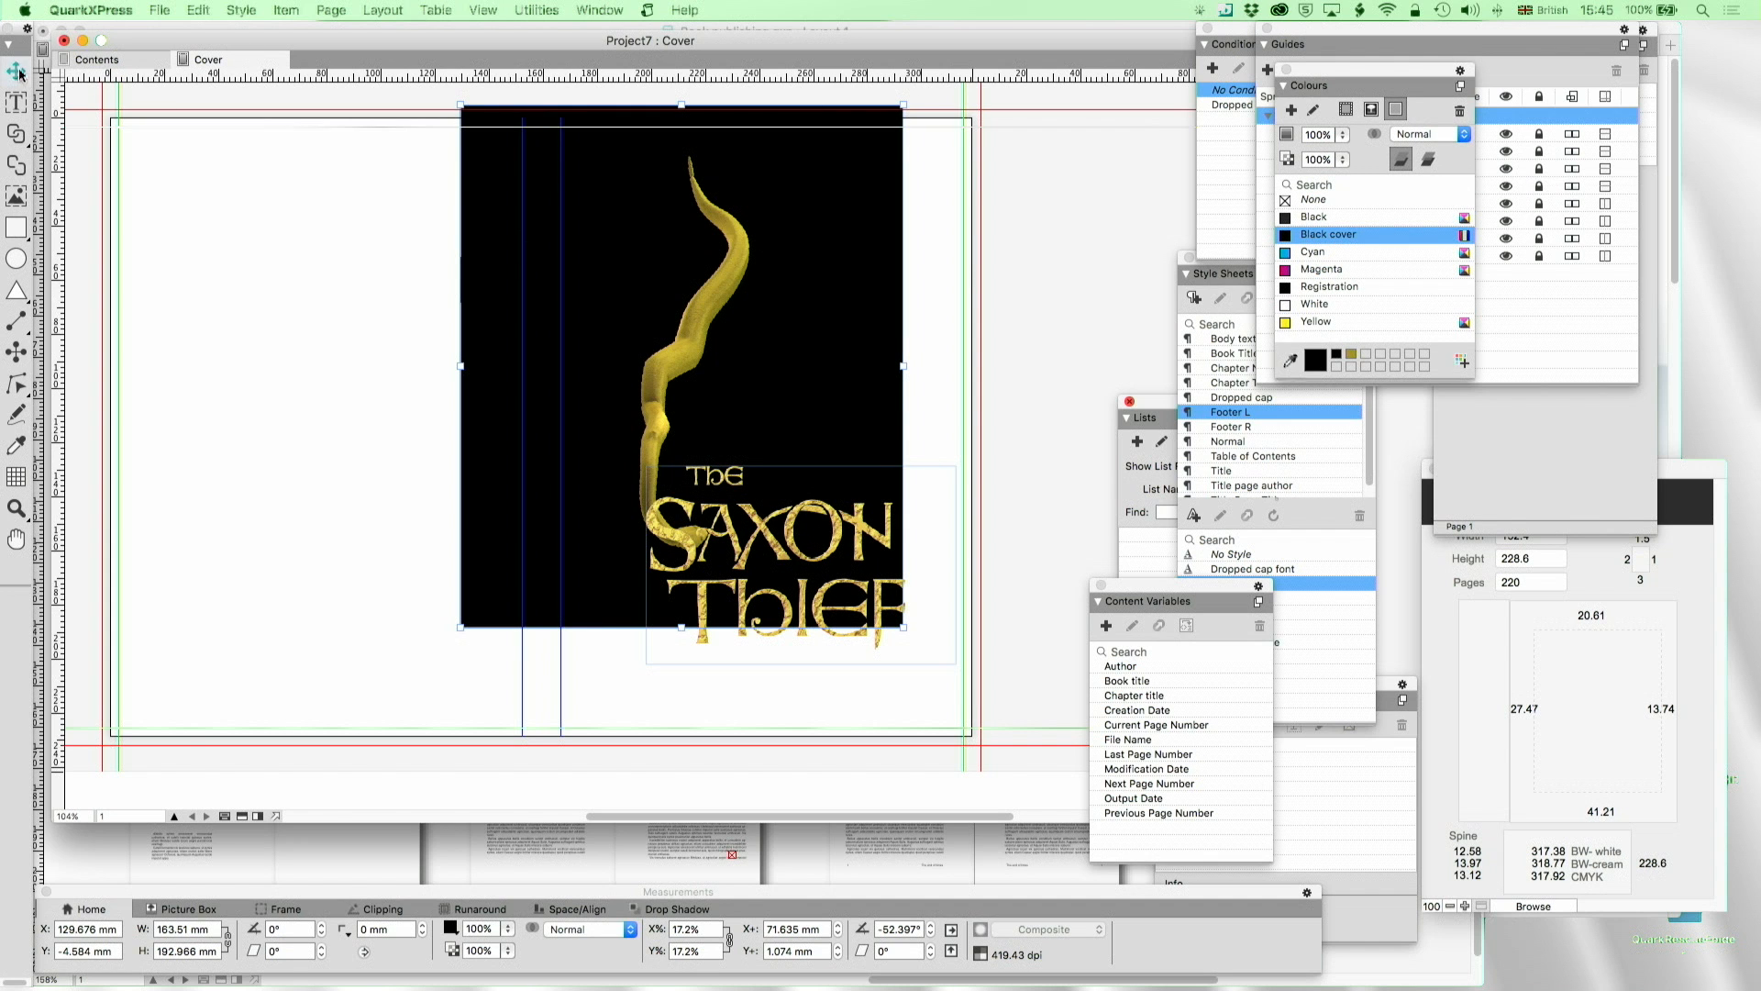
drag(756, 304, 829, 303)
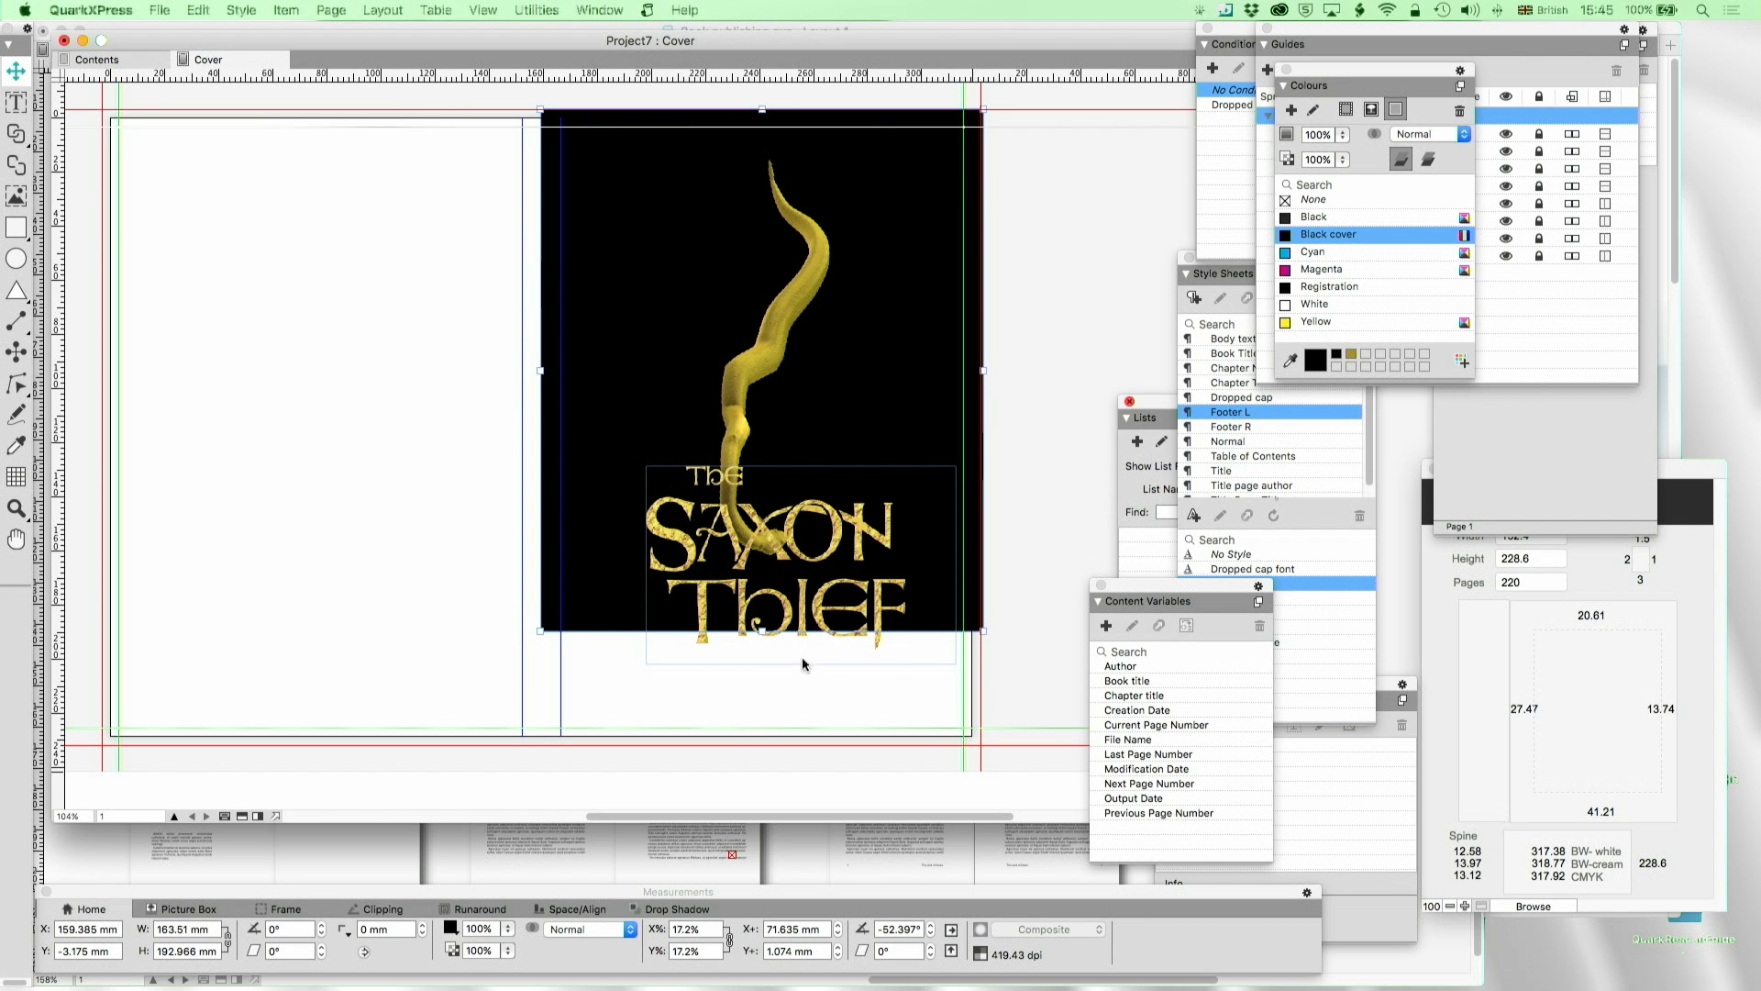
drag(763, 631, 754, 745)
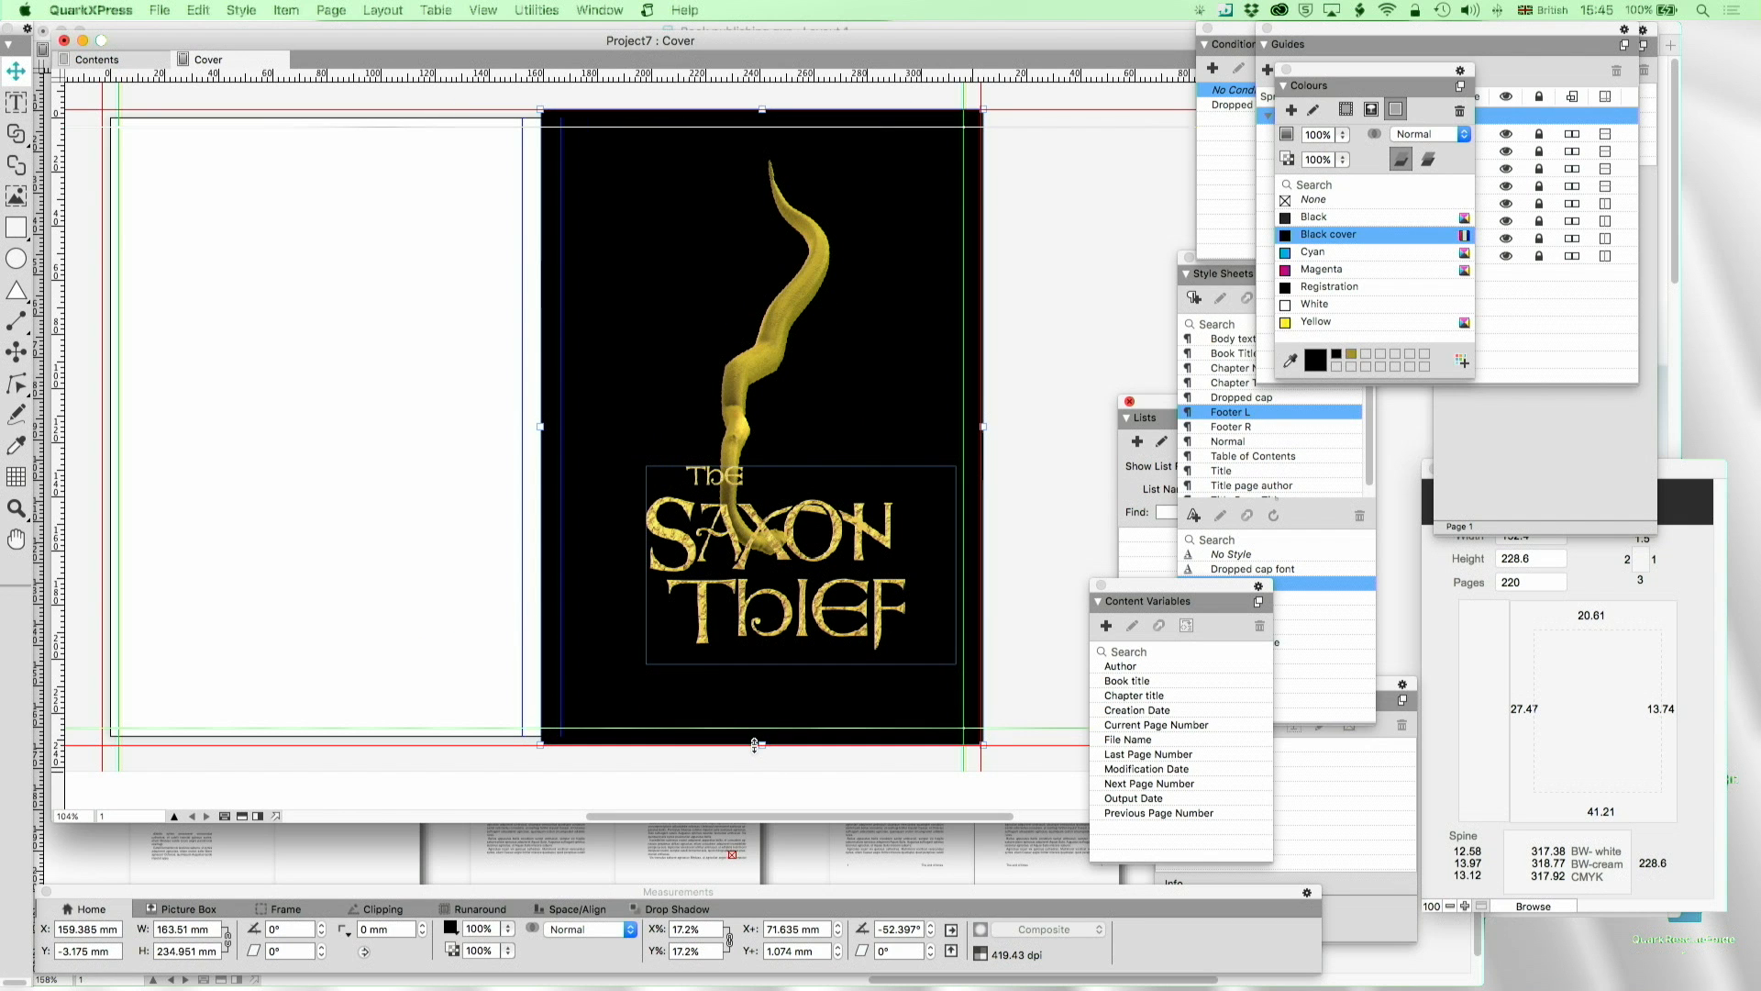
drag(542, 426, 101, 426)
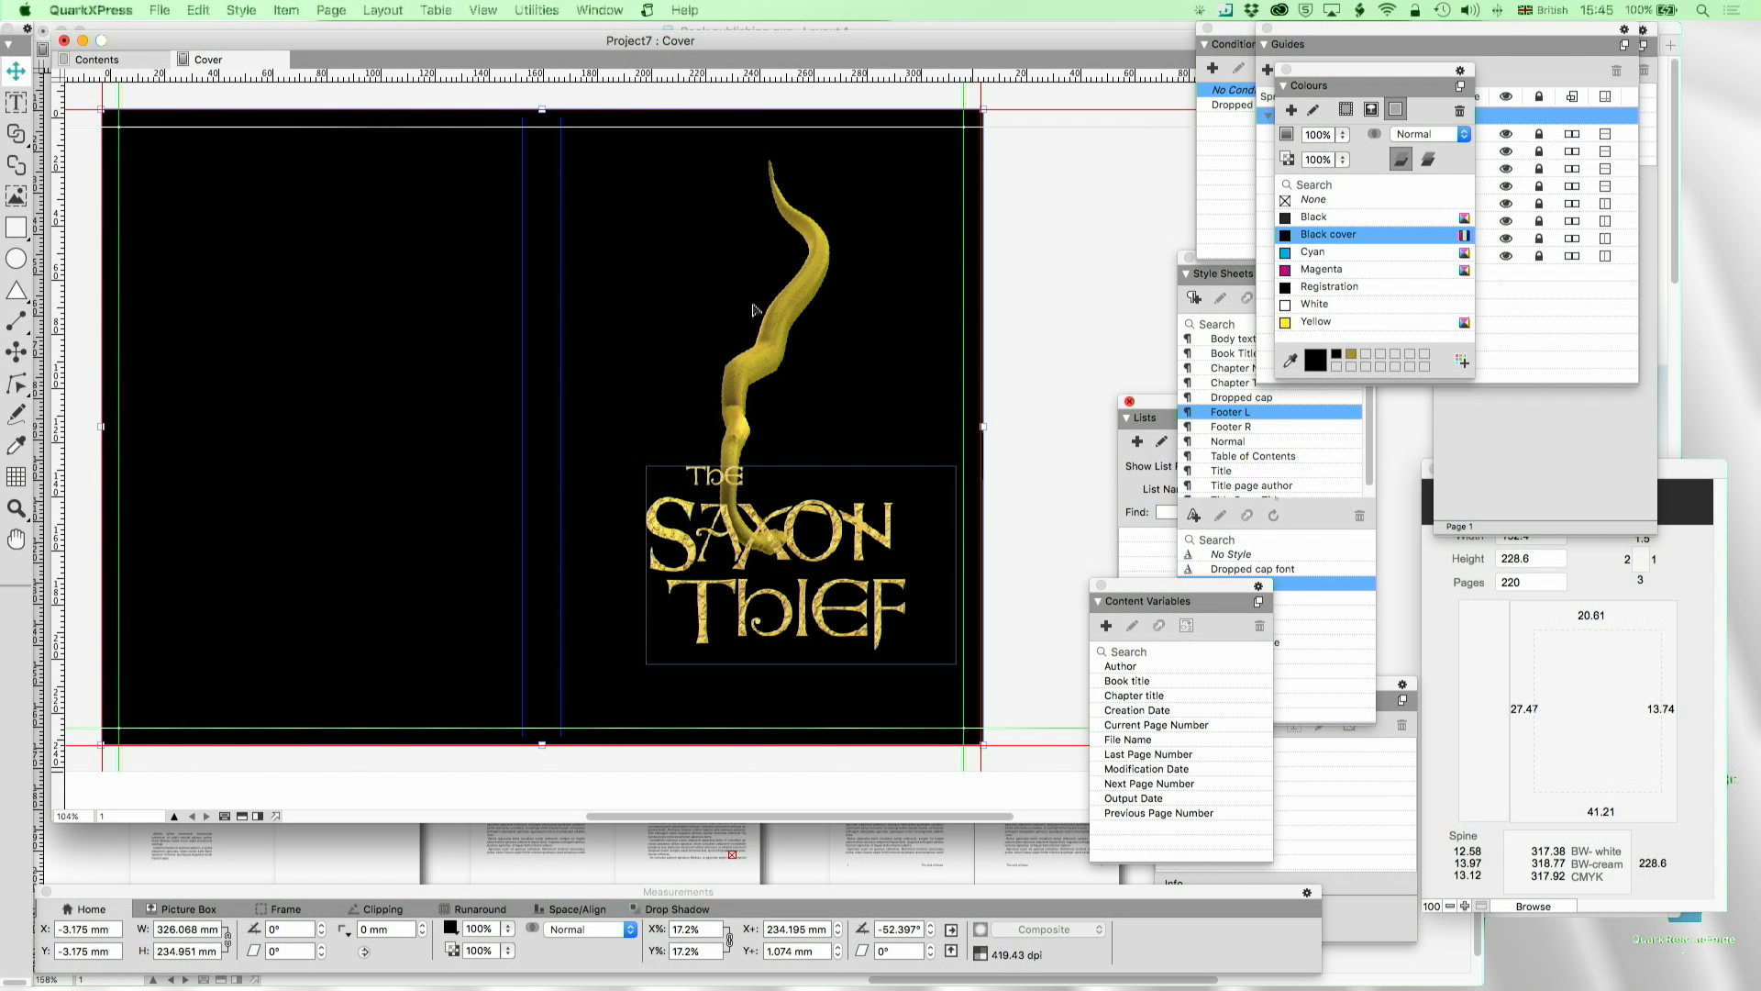
Shift the snake image within its box toward the spine and move the title picture slightly up and toward the outer edge
double_click(791, 319)
drag(791, 319, 677, 340)
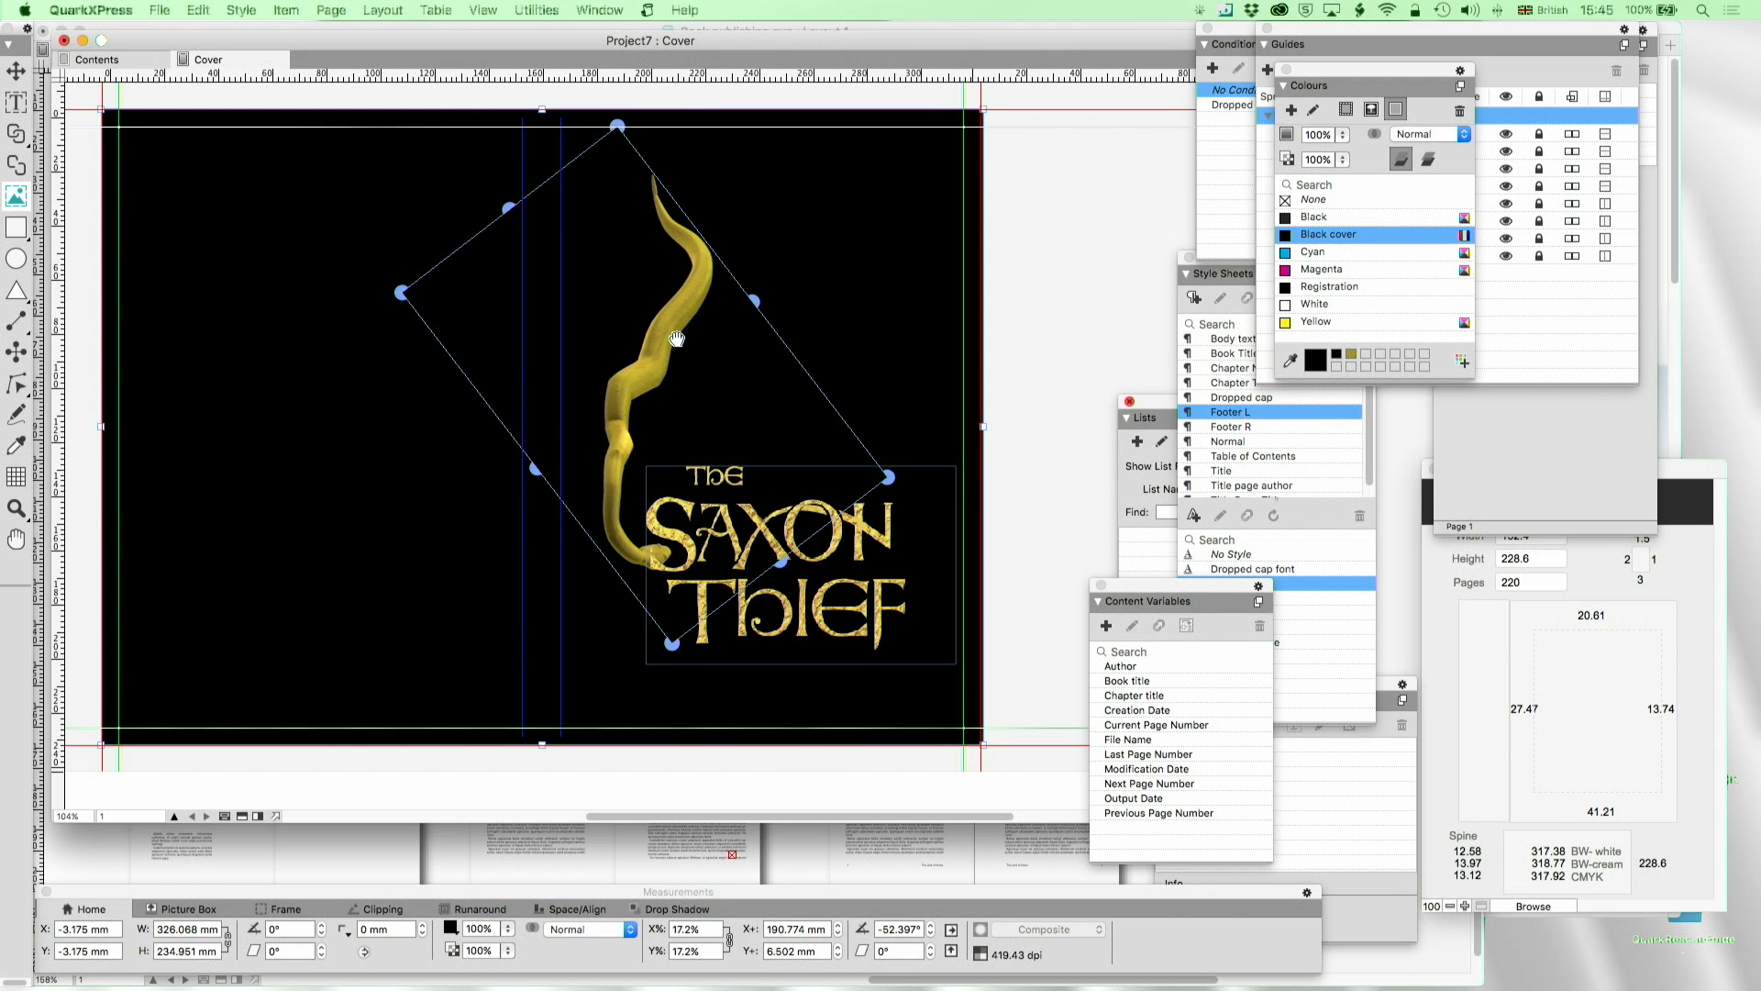
click(16, 71)
drag(875, 552, 903, 540)
Enlarge the snake image within its box to about 24% and reposition it so the tail reaches the cover's top edge
double_click(708, 399)
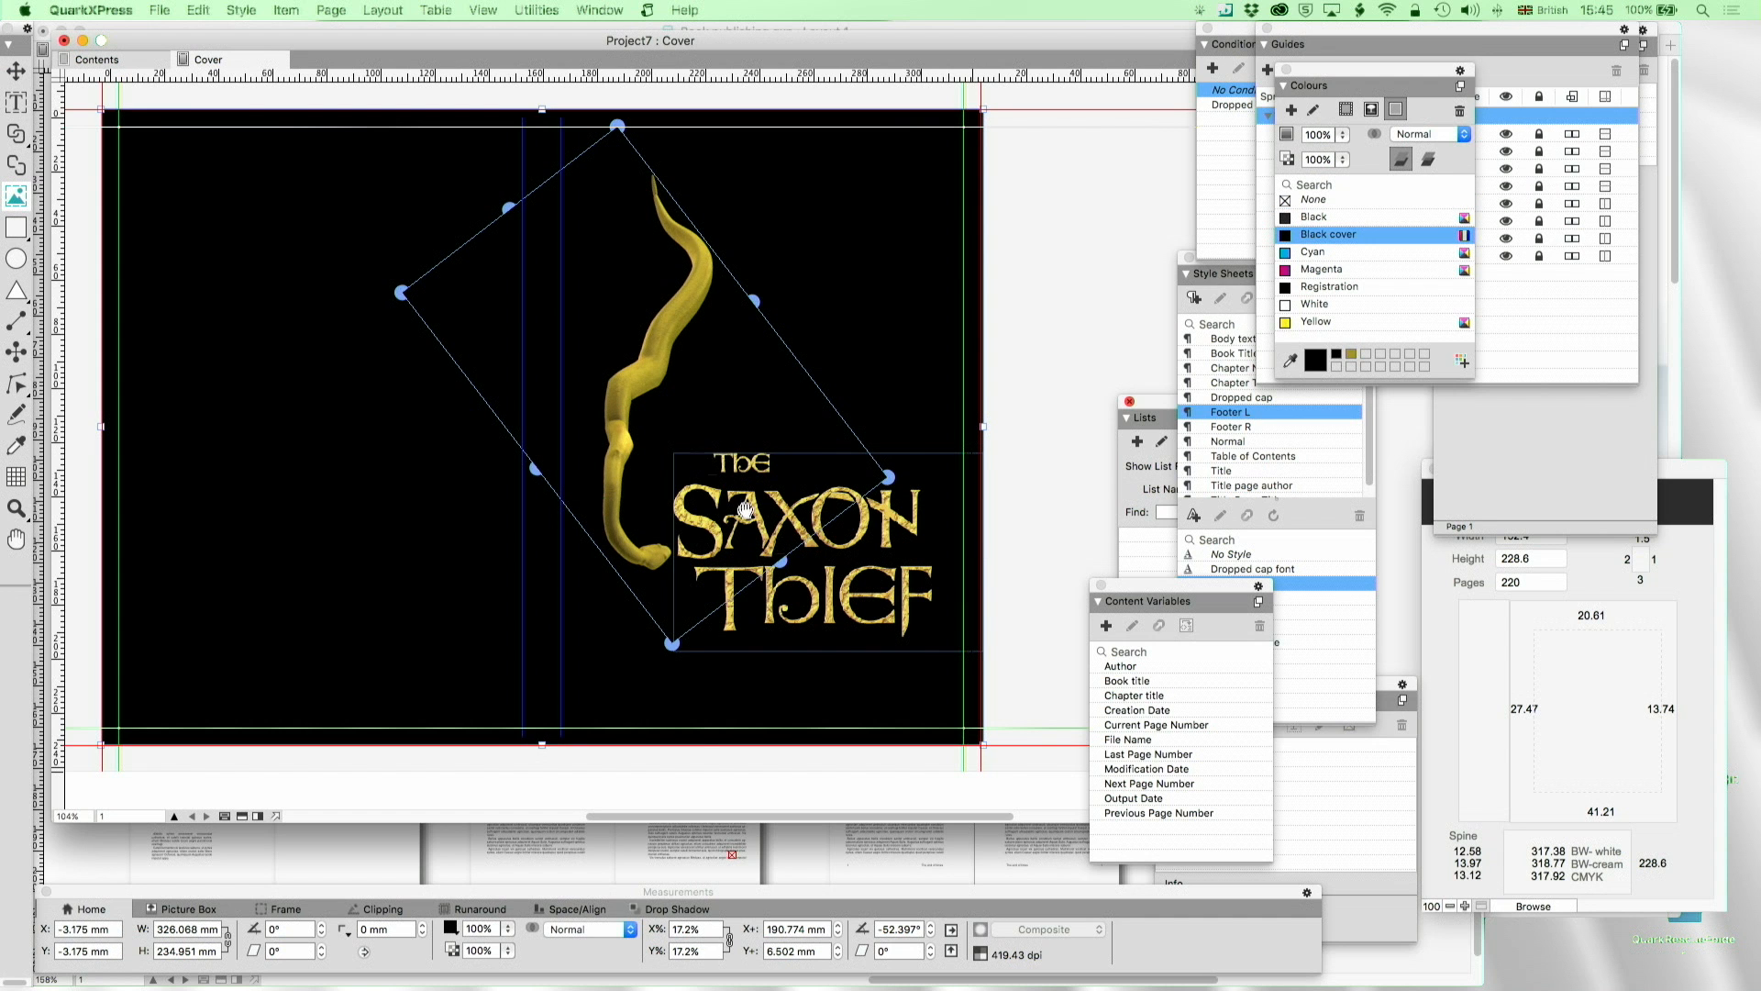
drag(671, 643, 684, 752)
drag(723, 456, 675, 393)
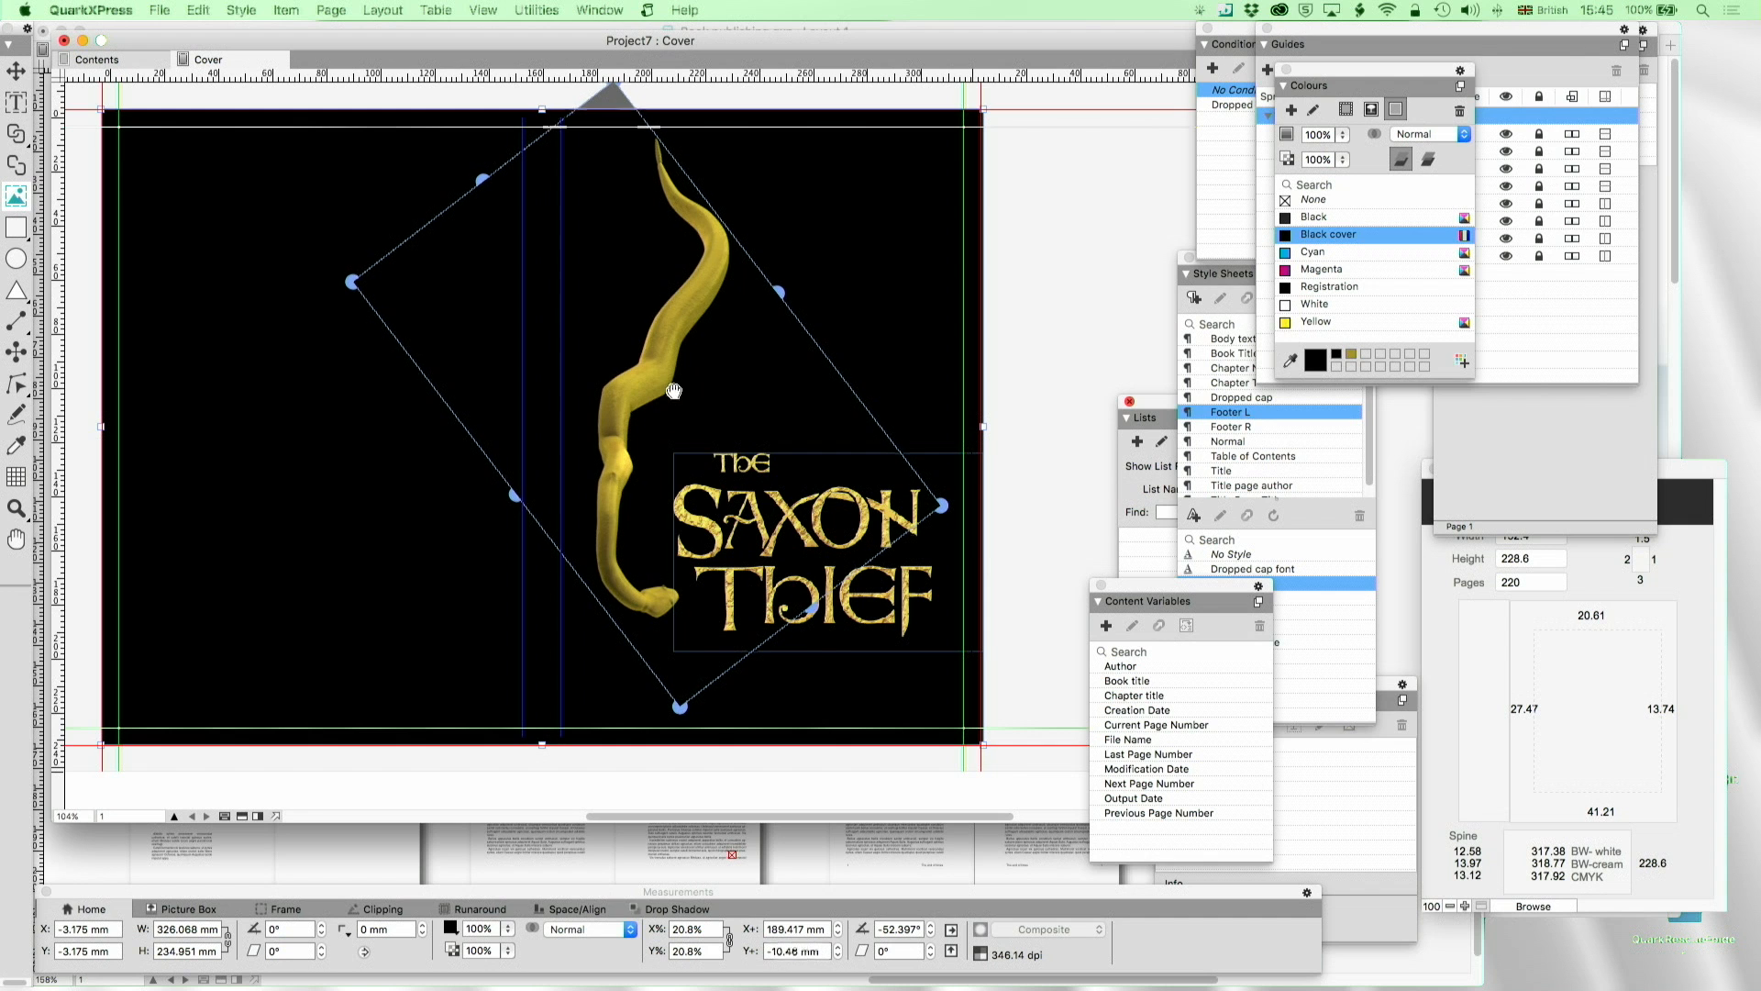
drag(779, 292, 814, 261)
drag(705, 308, 691, 293)
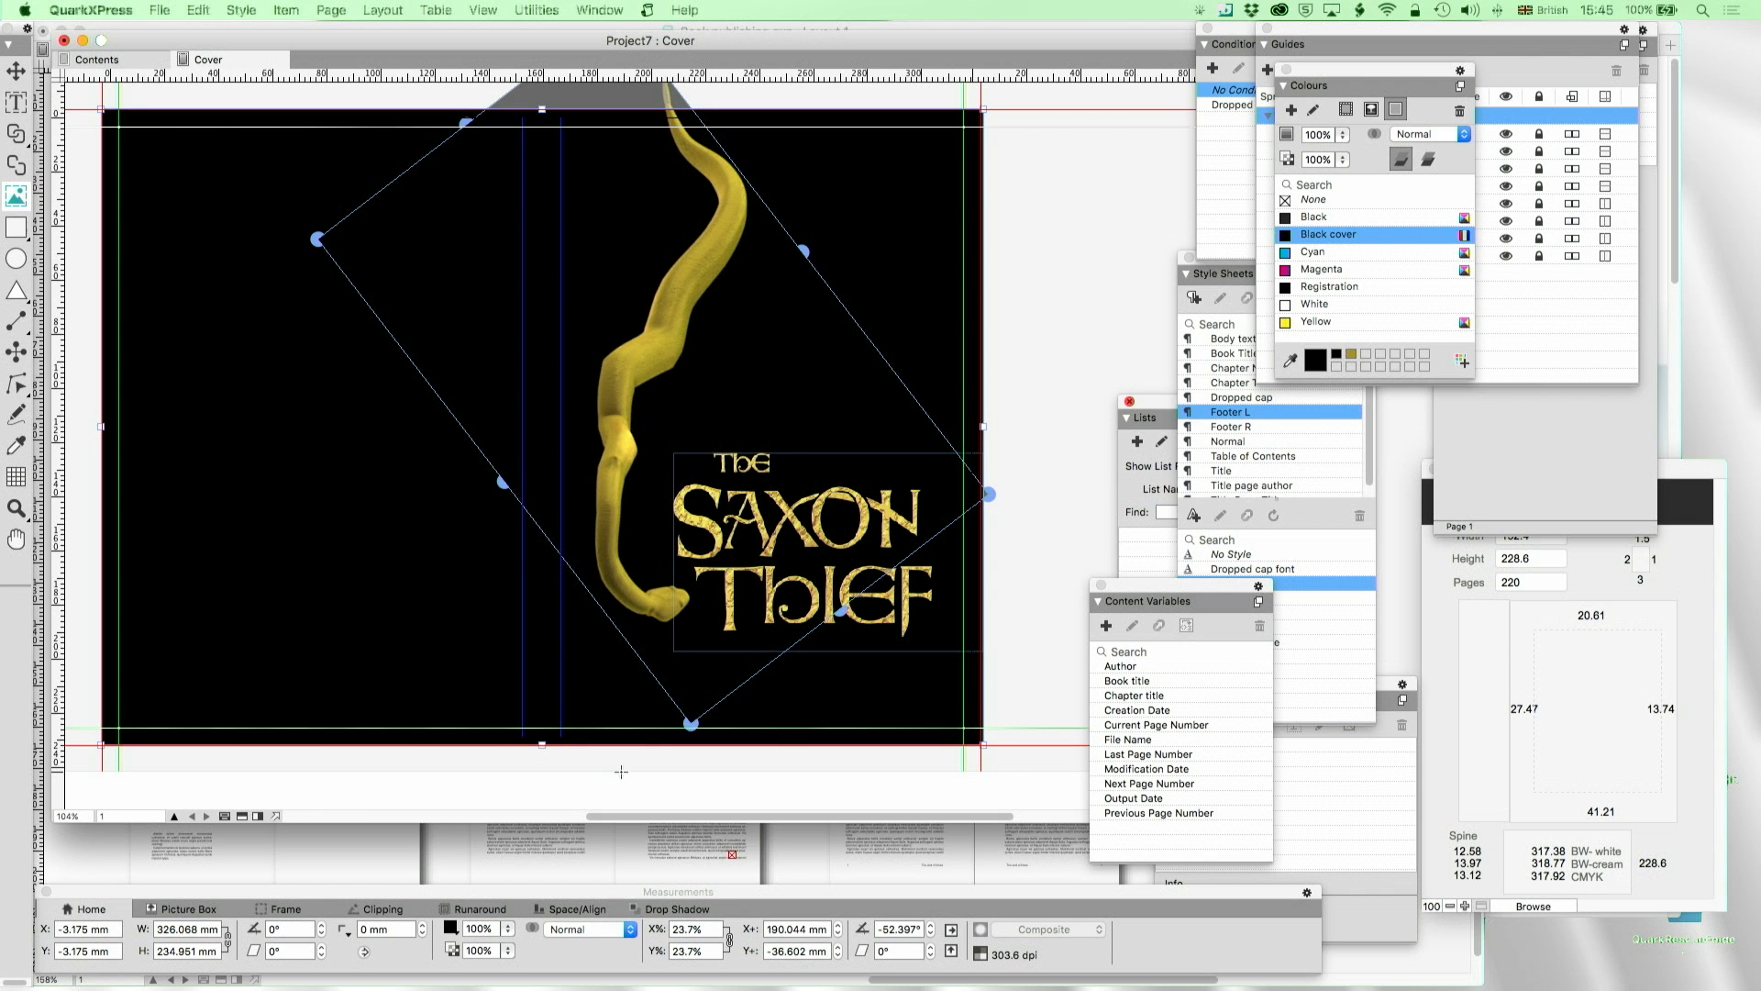
drag(689, 726, 691, 739)
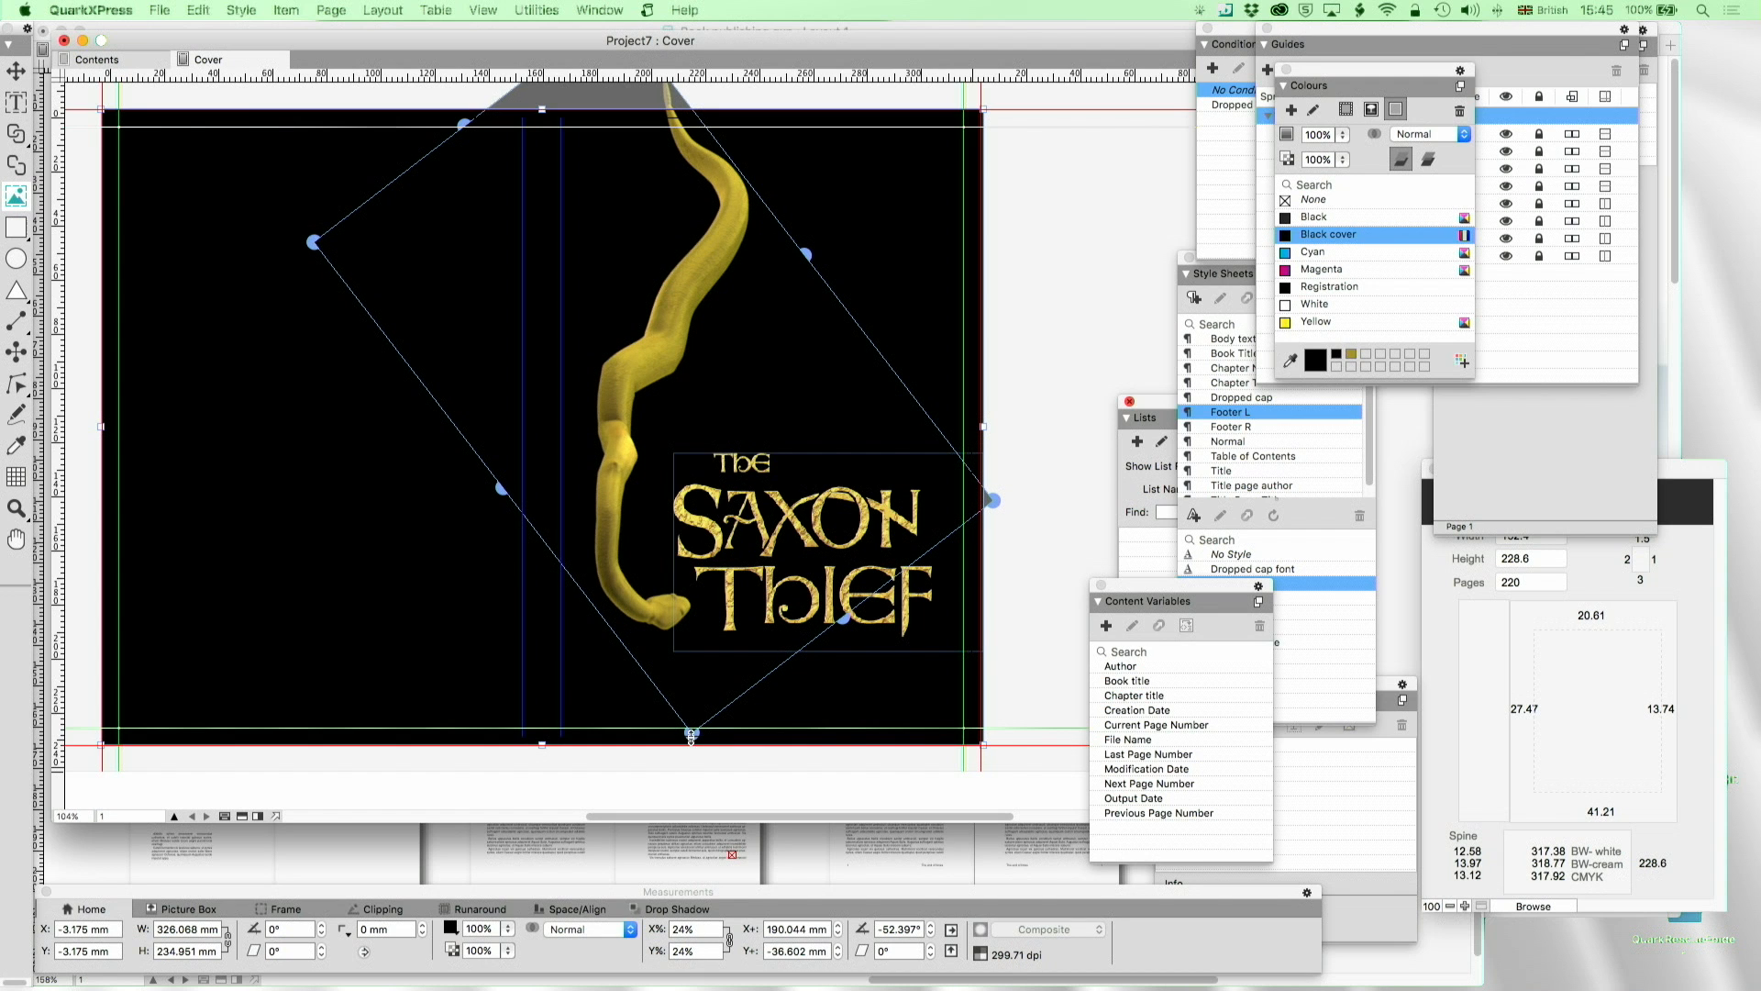
Try a 25% scale for the snake image
double_click(698, 929)
text(25)
key(Return)
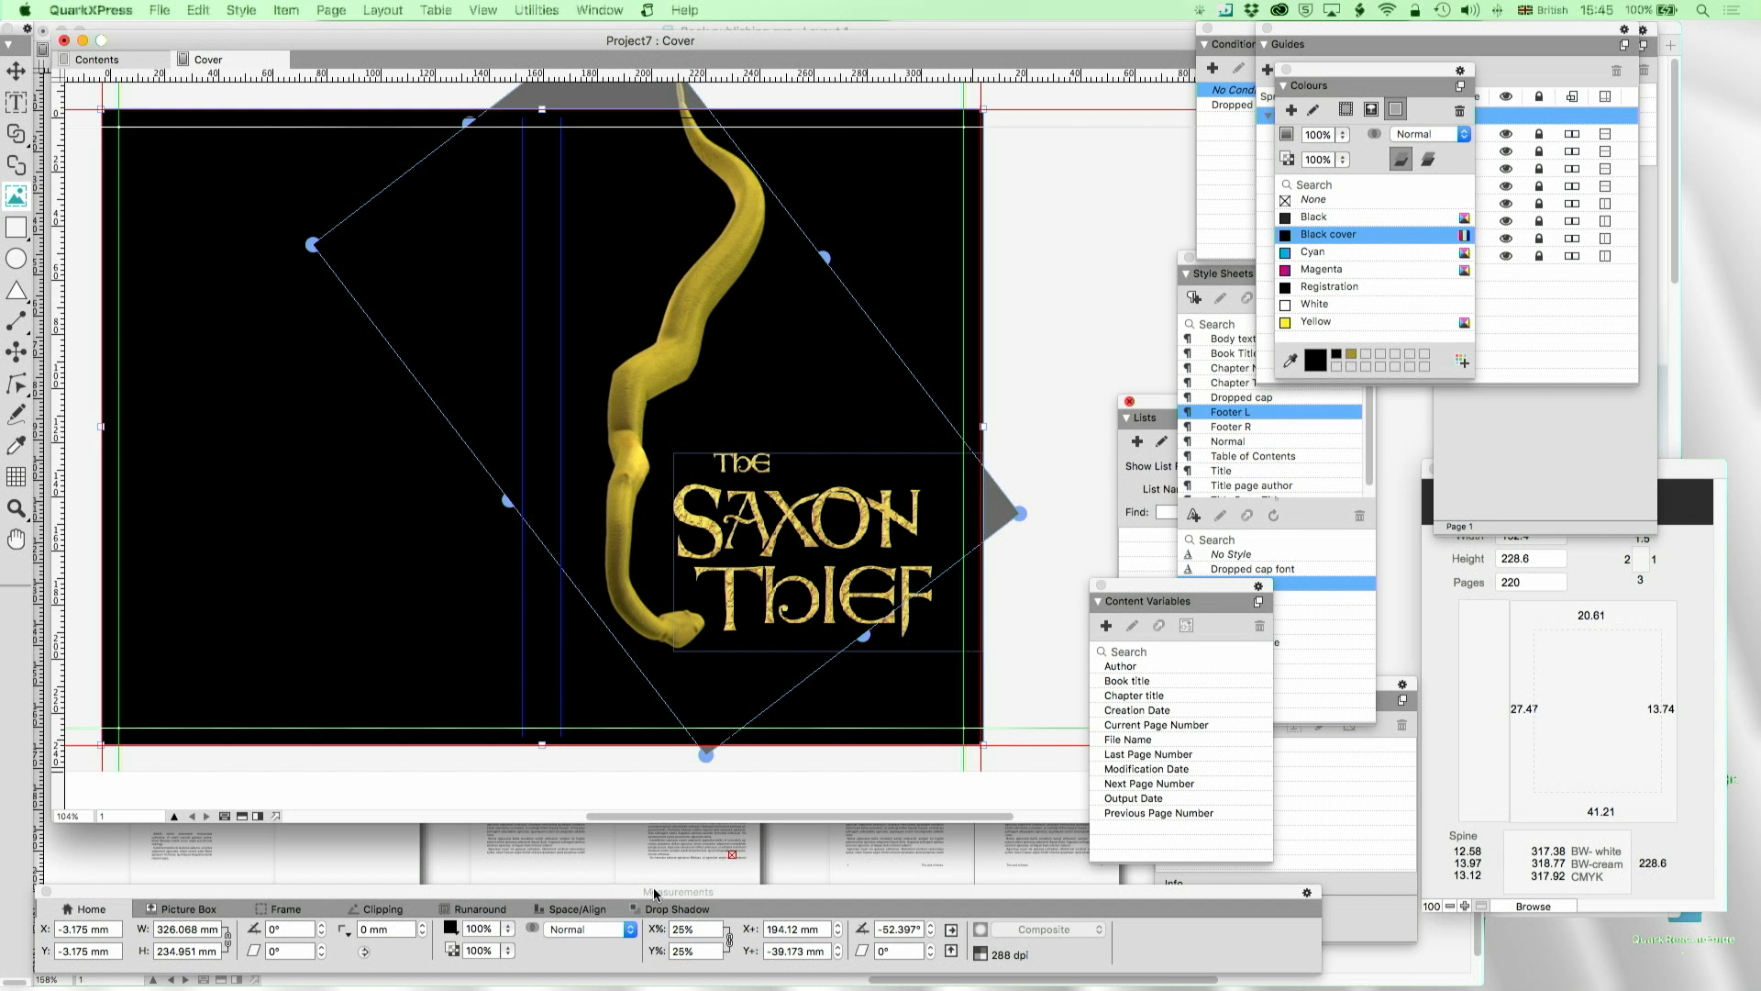
Set the snake image's scale to 24% horizontally and vertically
double_click(698, 930)
text(24)
key(Return)
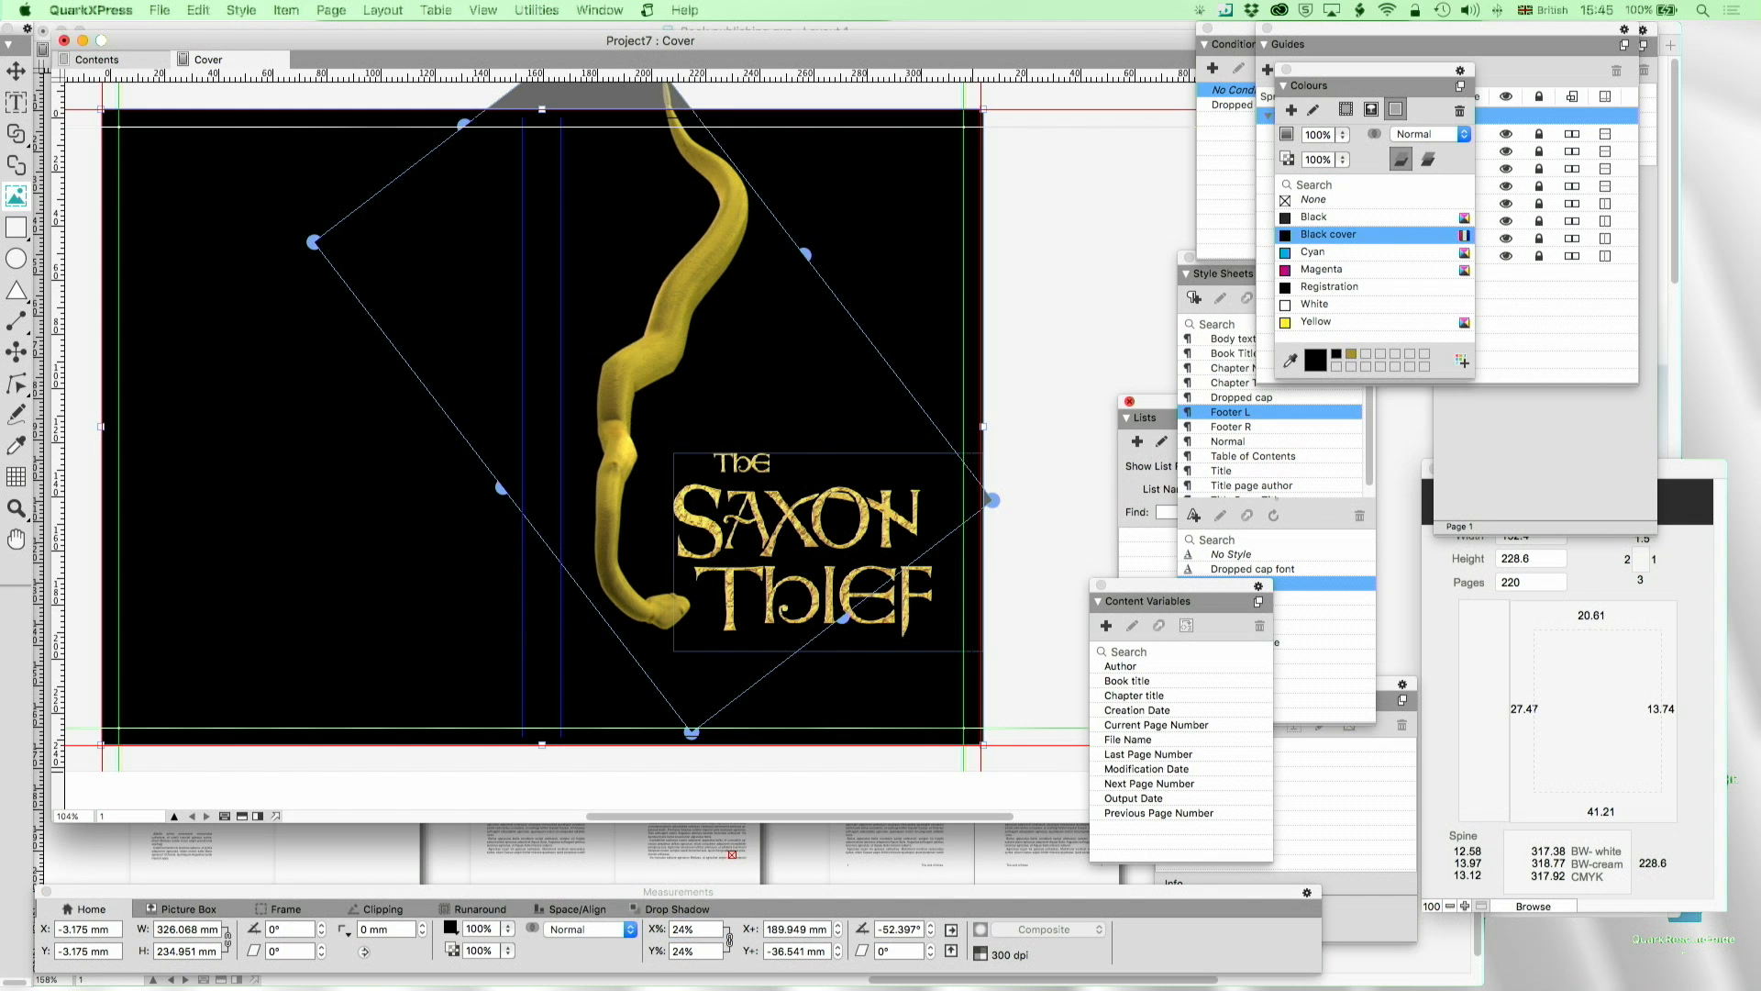
Apply a Curves adjustment to the snake image, raising the highlights and lowering the shadows to output 45 at input 75
click(15, 70)
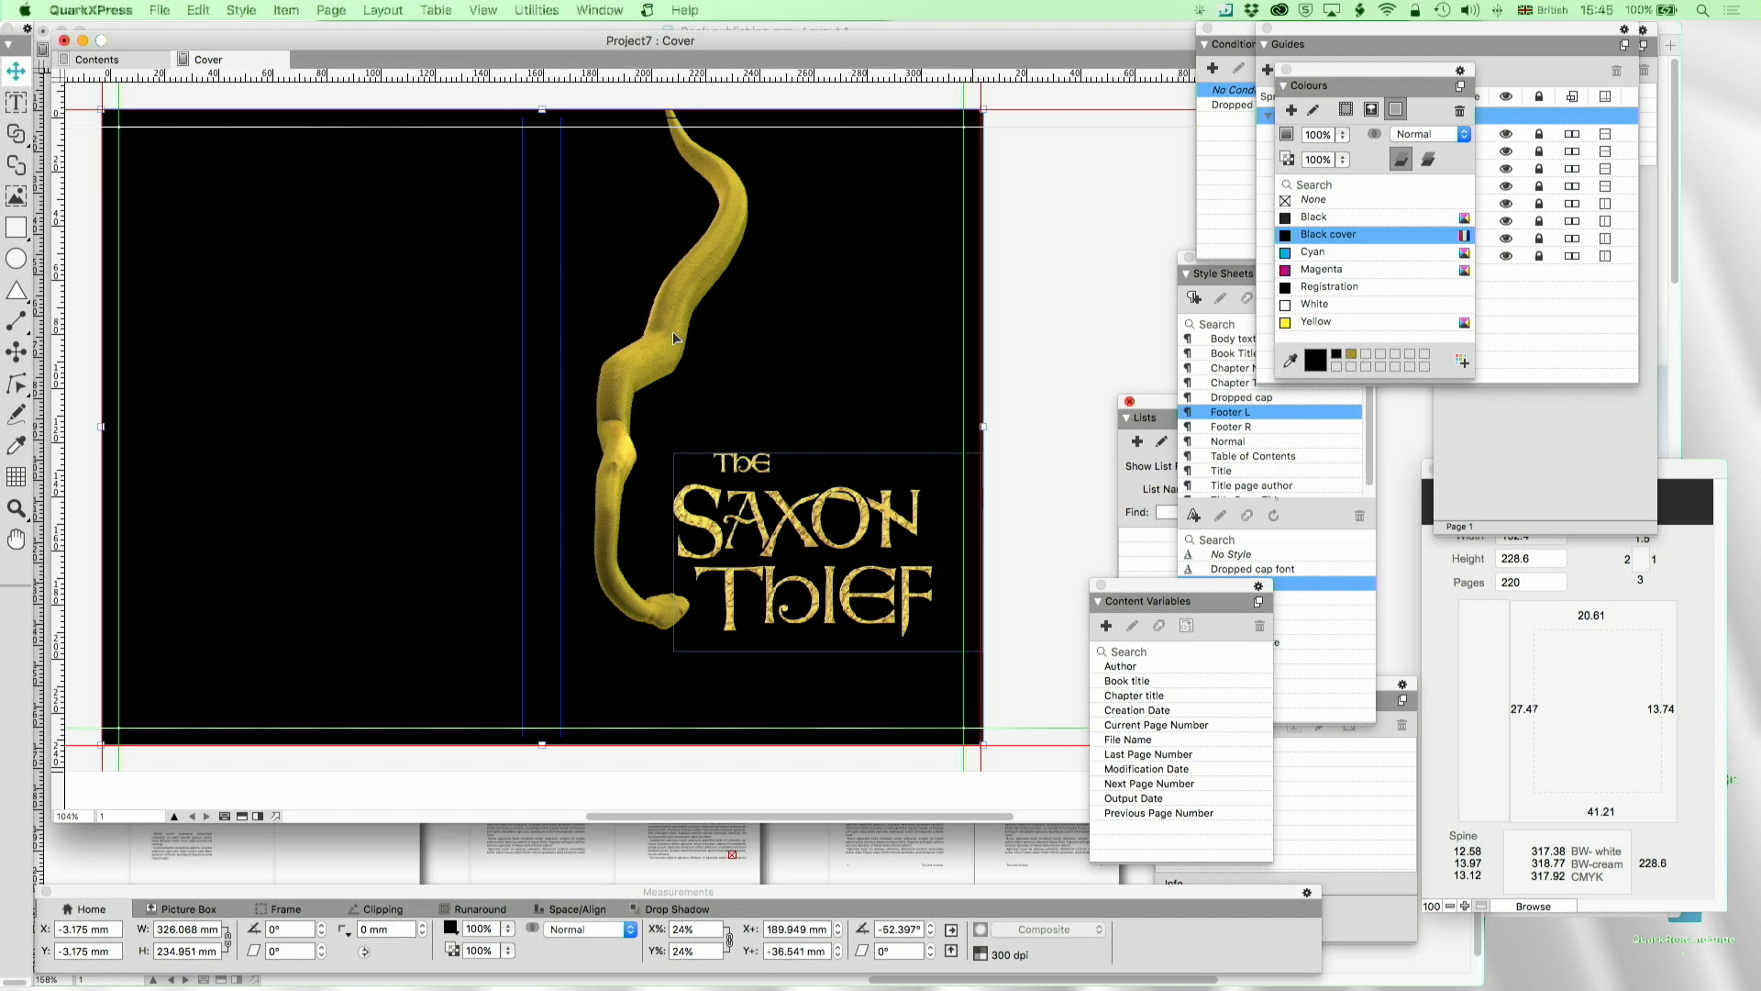
double_click(674, 338)
double_click(674, 337)
click(764, 321)
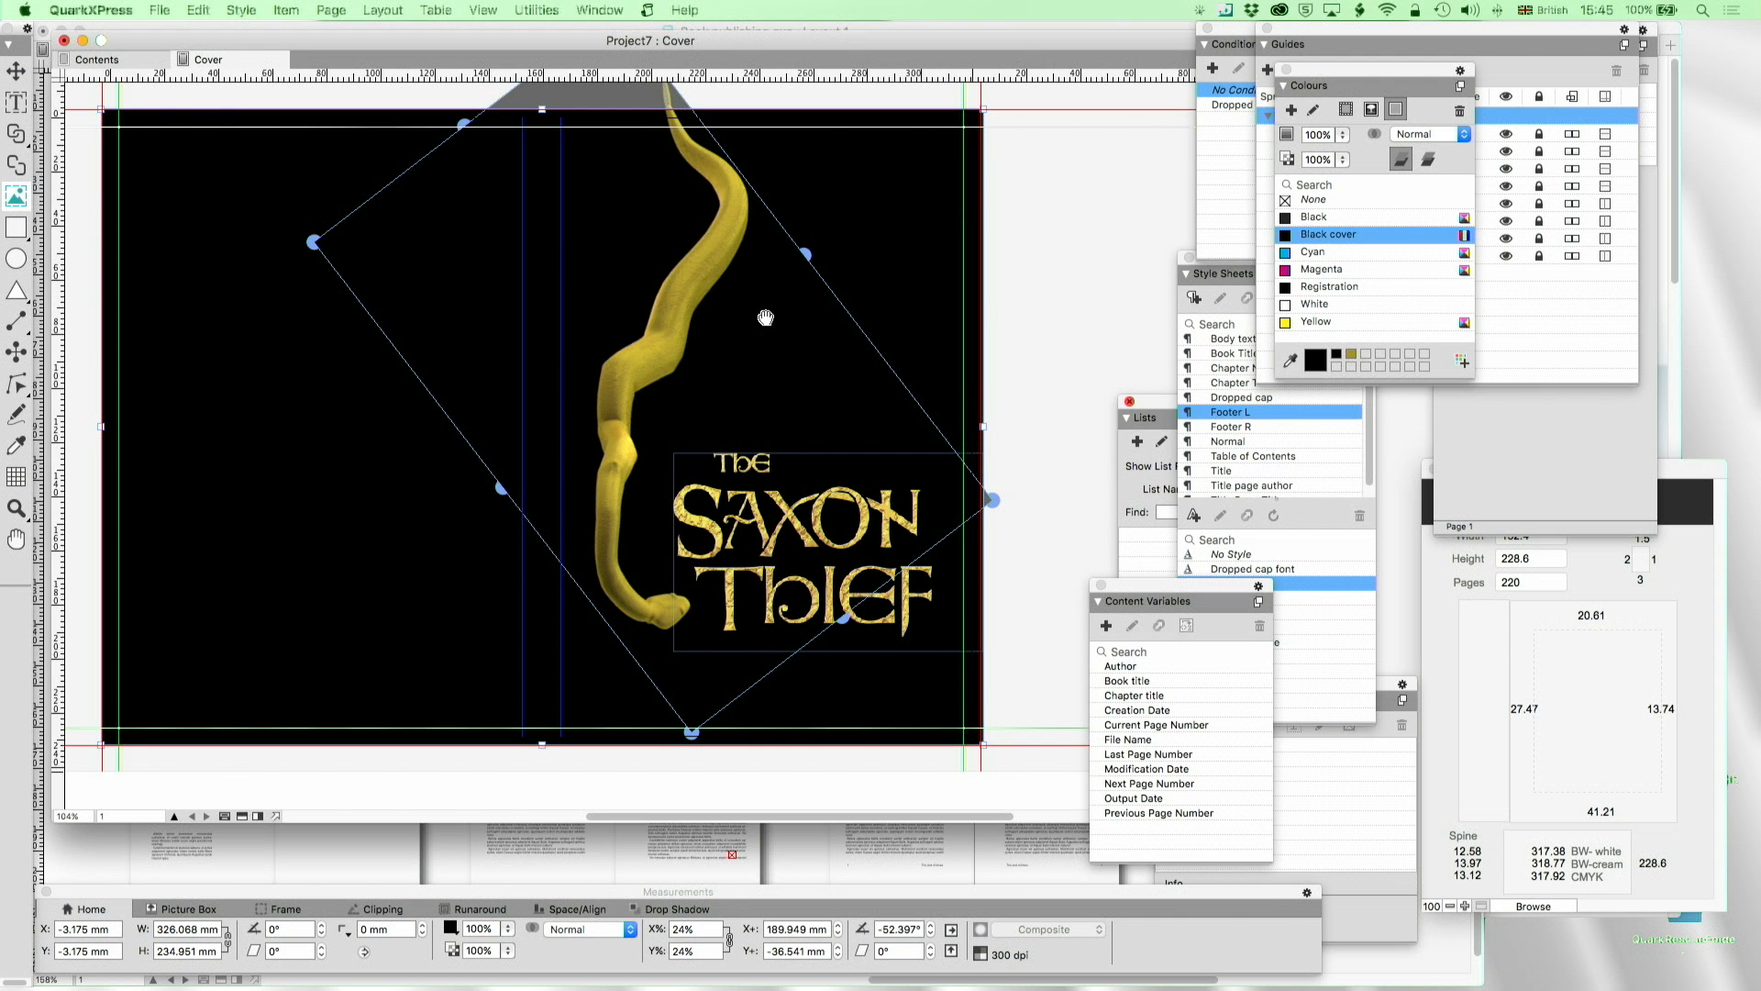
click(600, 10)
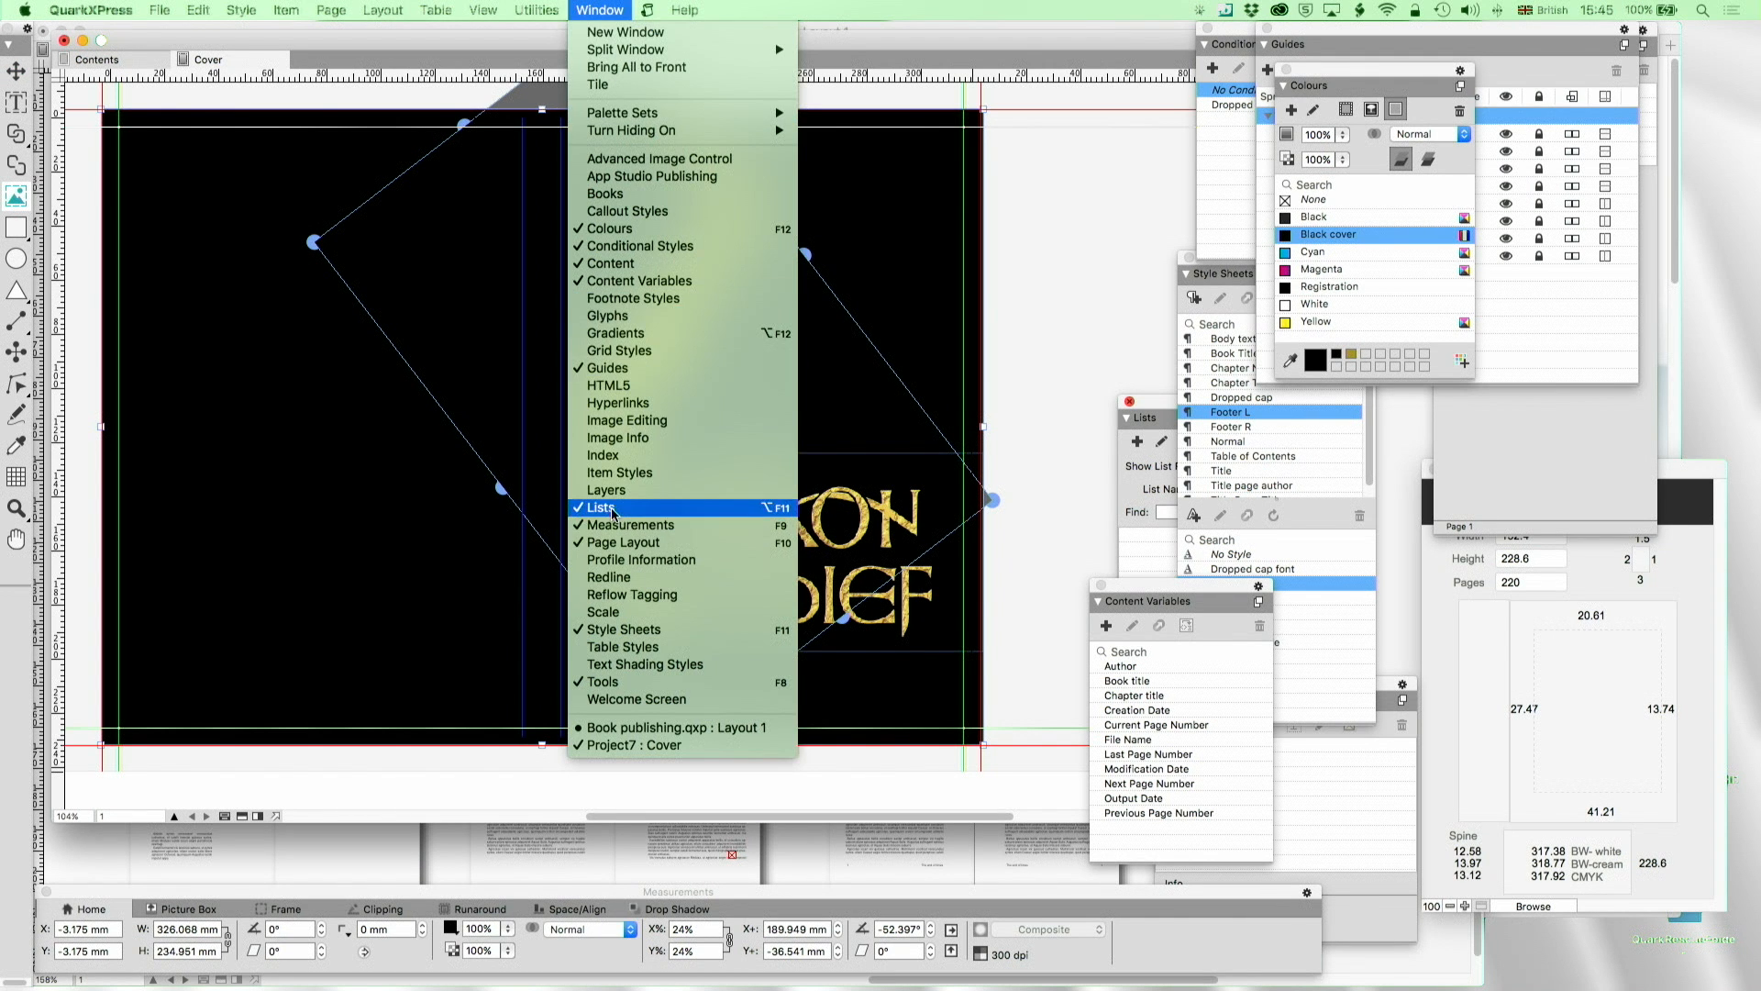
click(645, 424)
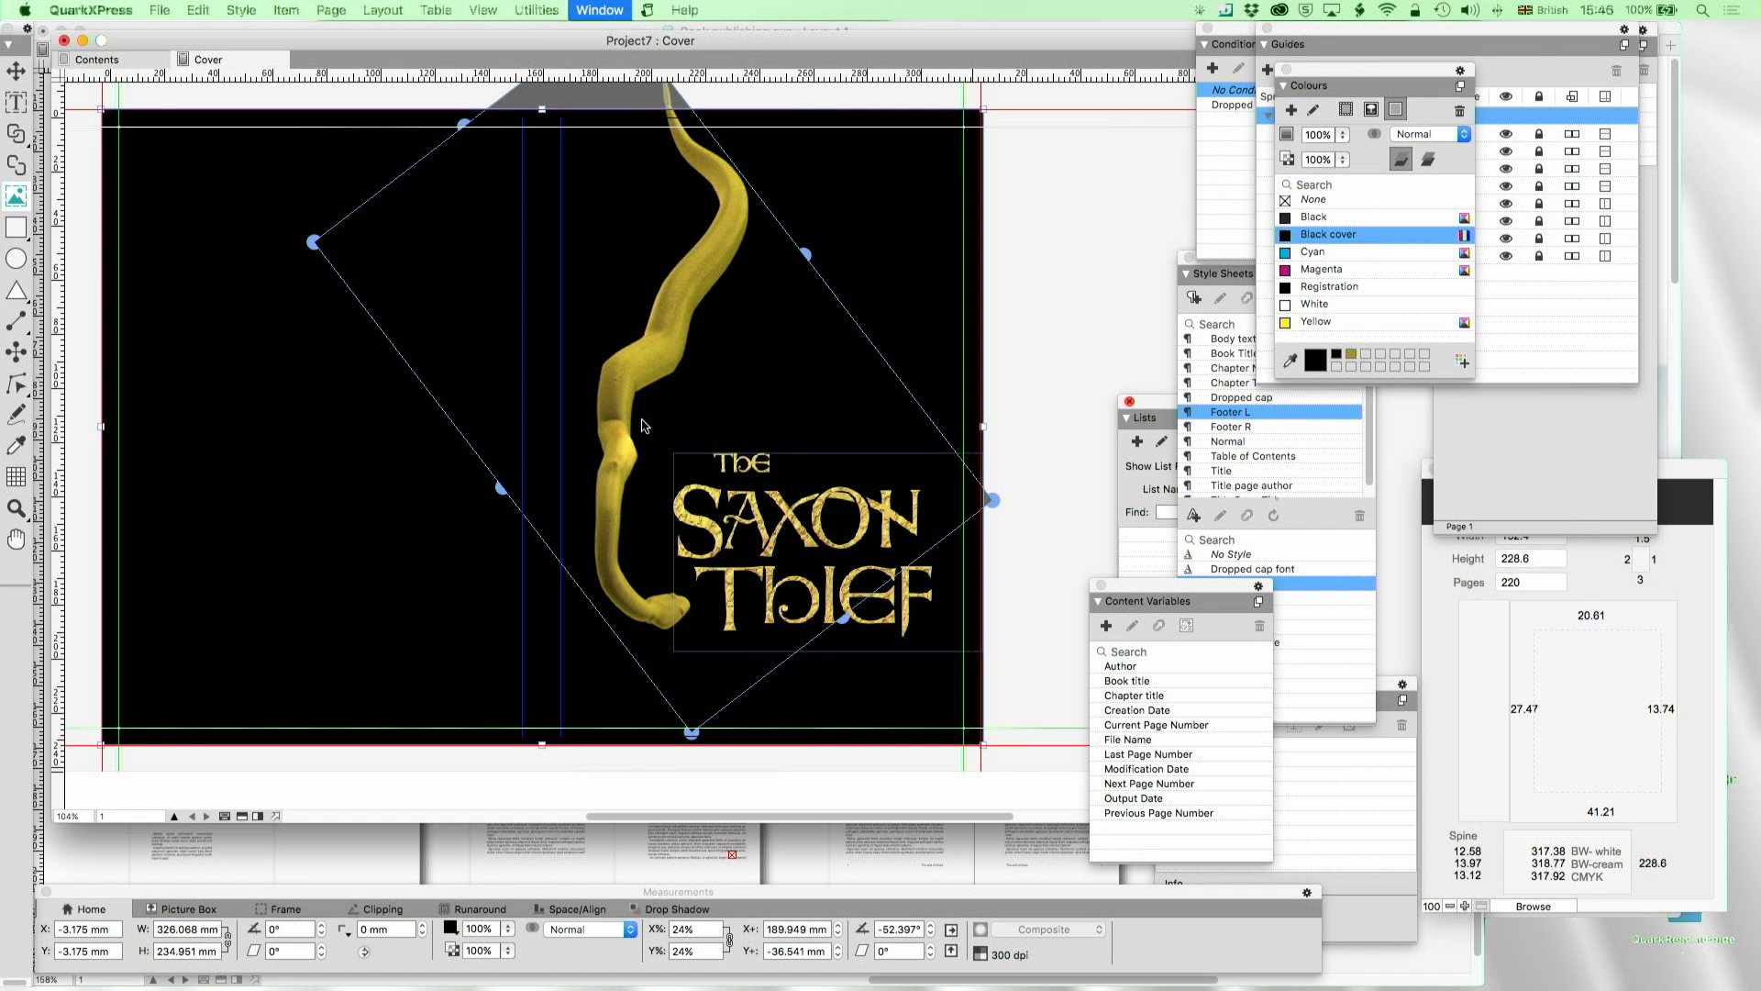
click(1361, 137)
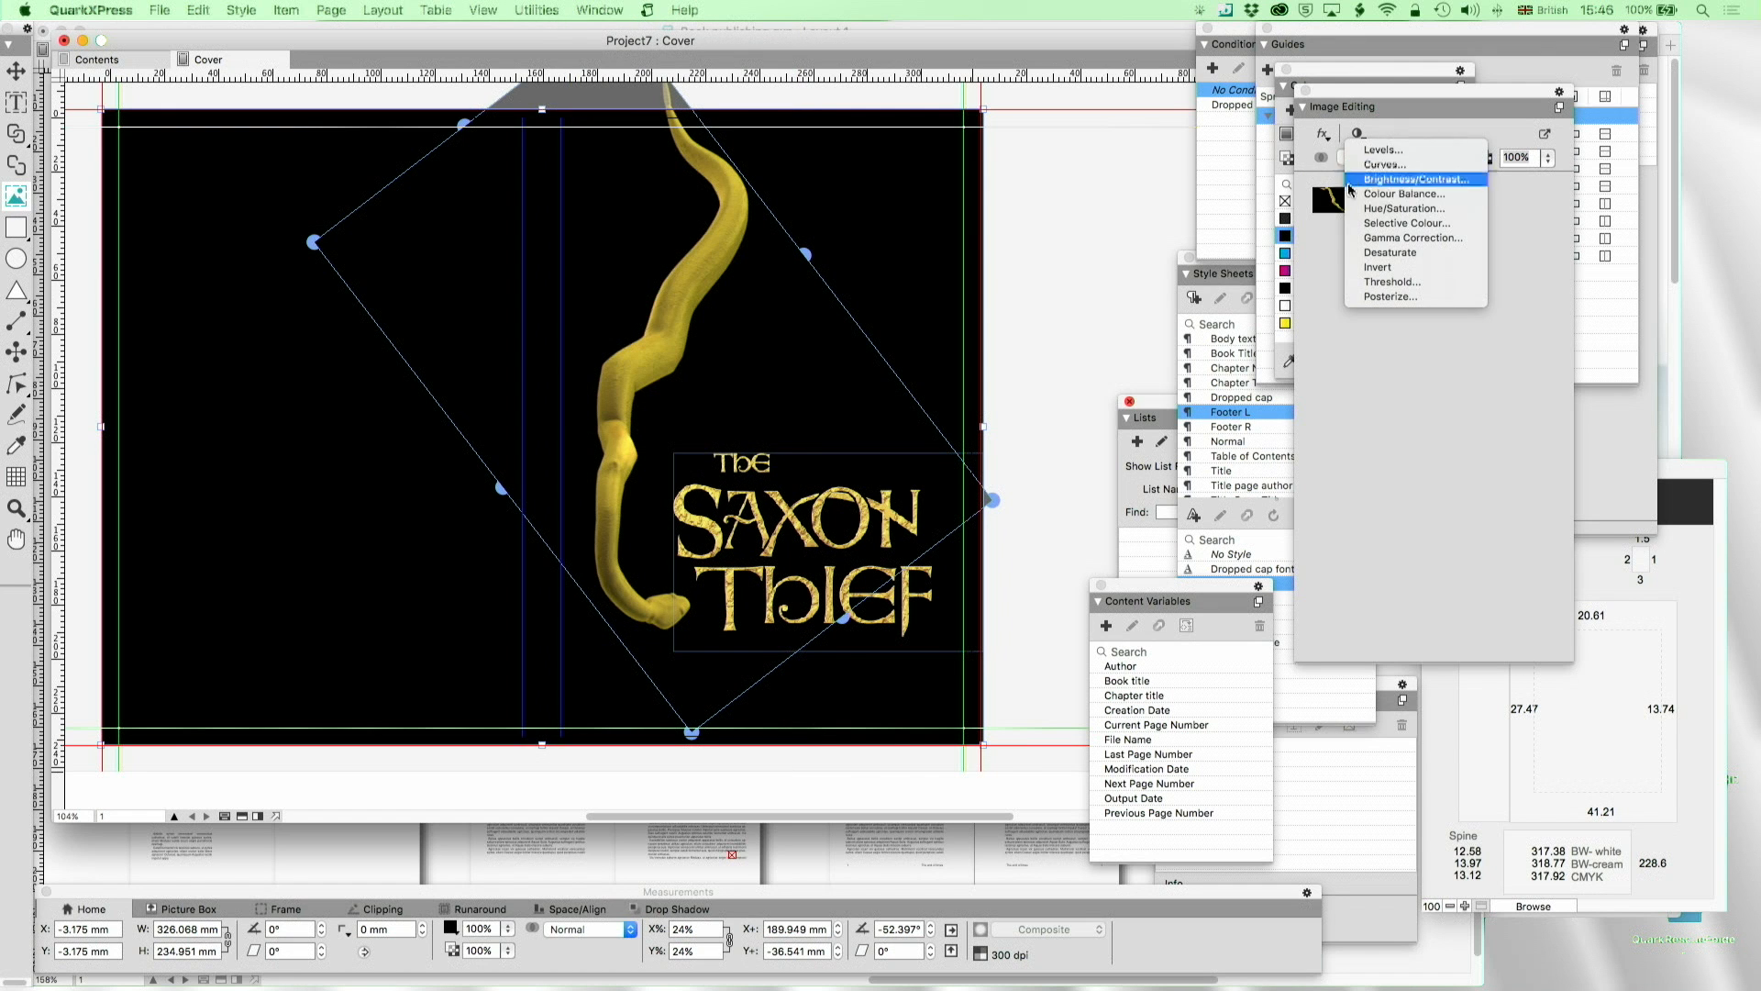
click(1378, 170)
drag(1467, 403, 1466, 375)
drag(1368, 483, 1385, 513)
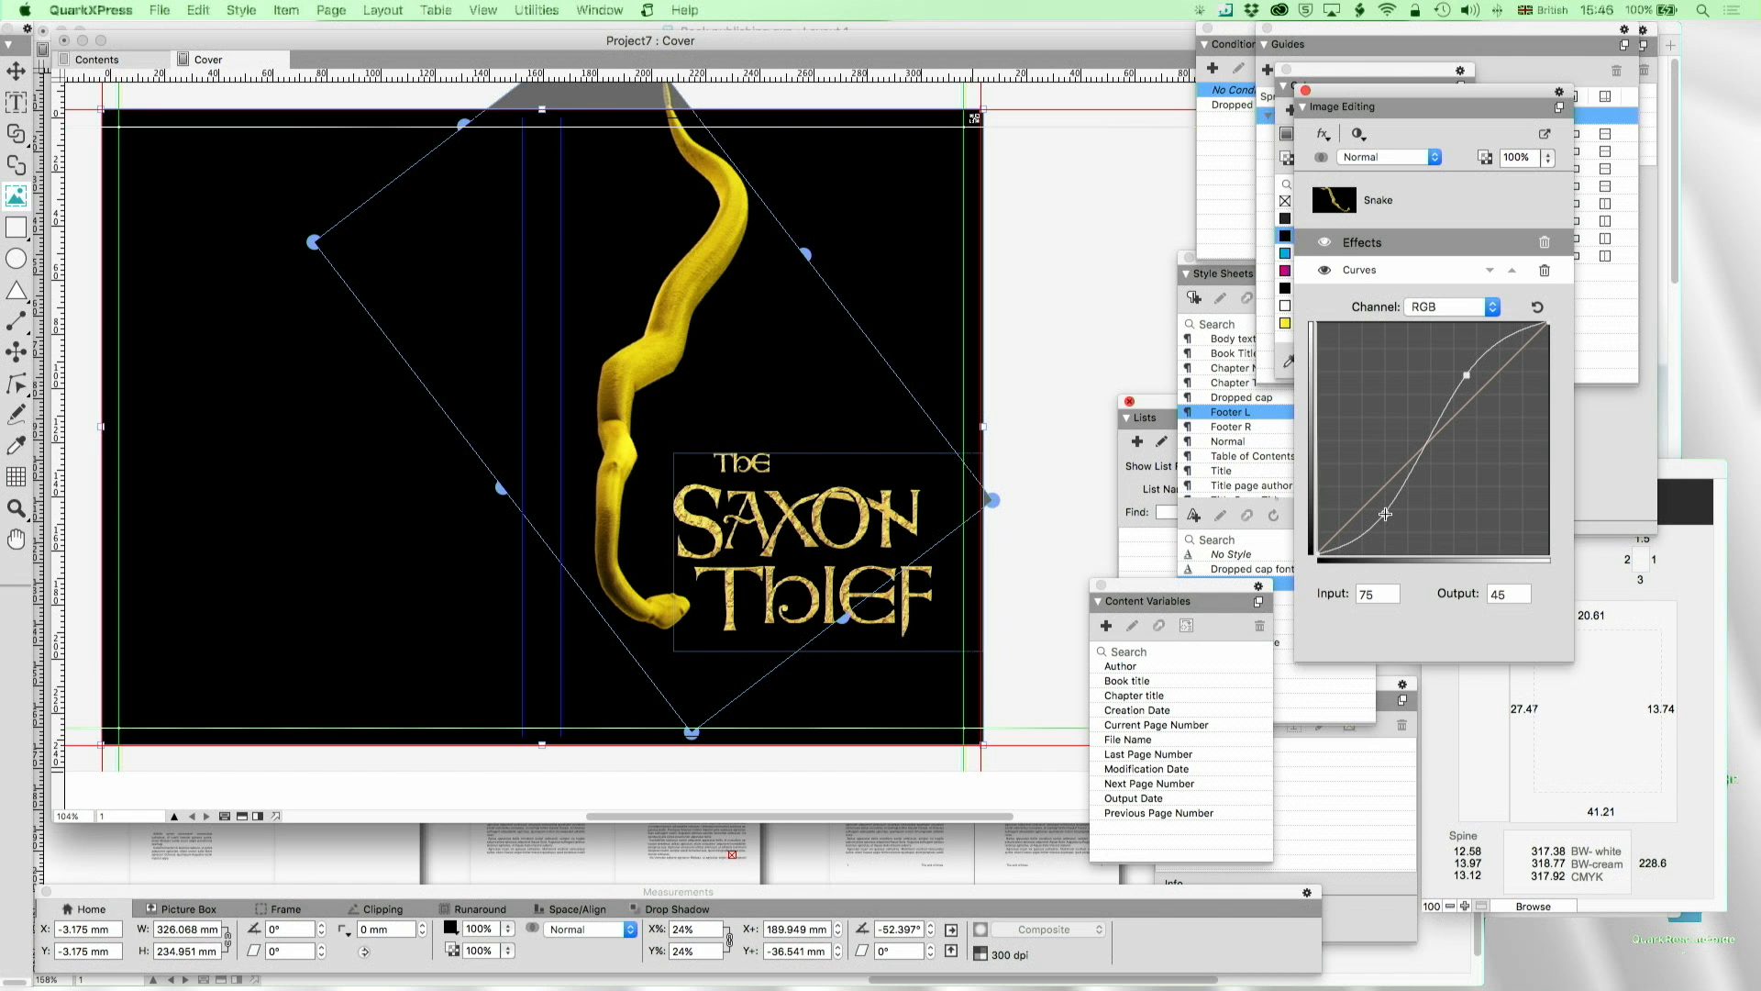
Add a Hue/Saturation adjustment shifting the snake slightly toward orange, and nudge the image within its box up and toward the spine
click(1358, 134)
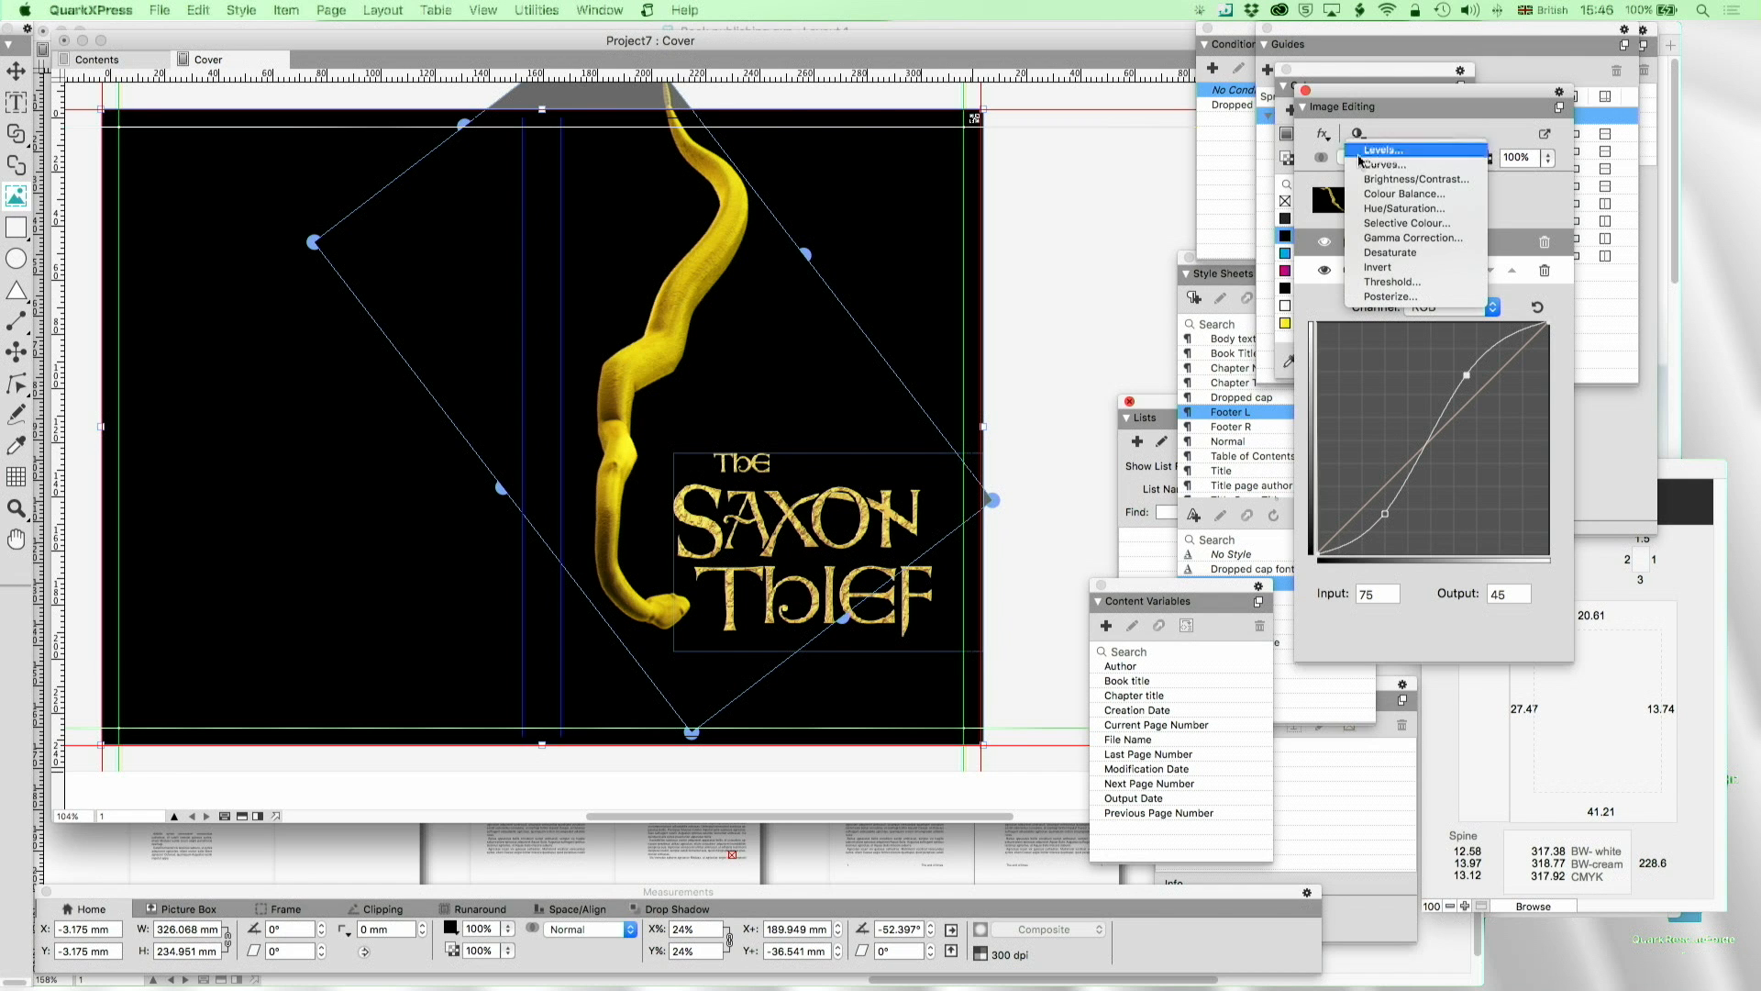
click(1401, 208)
drag(1434, 555, 1428, 555)
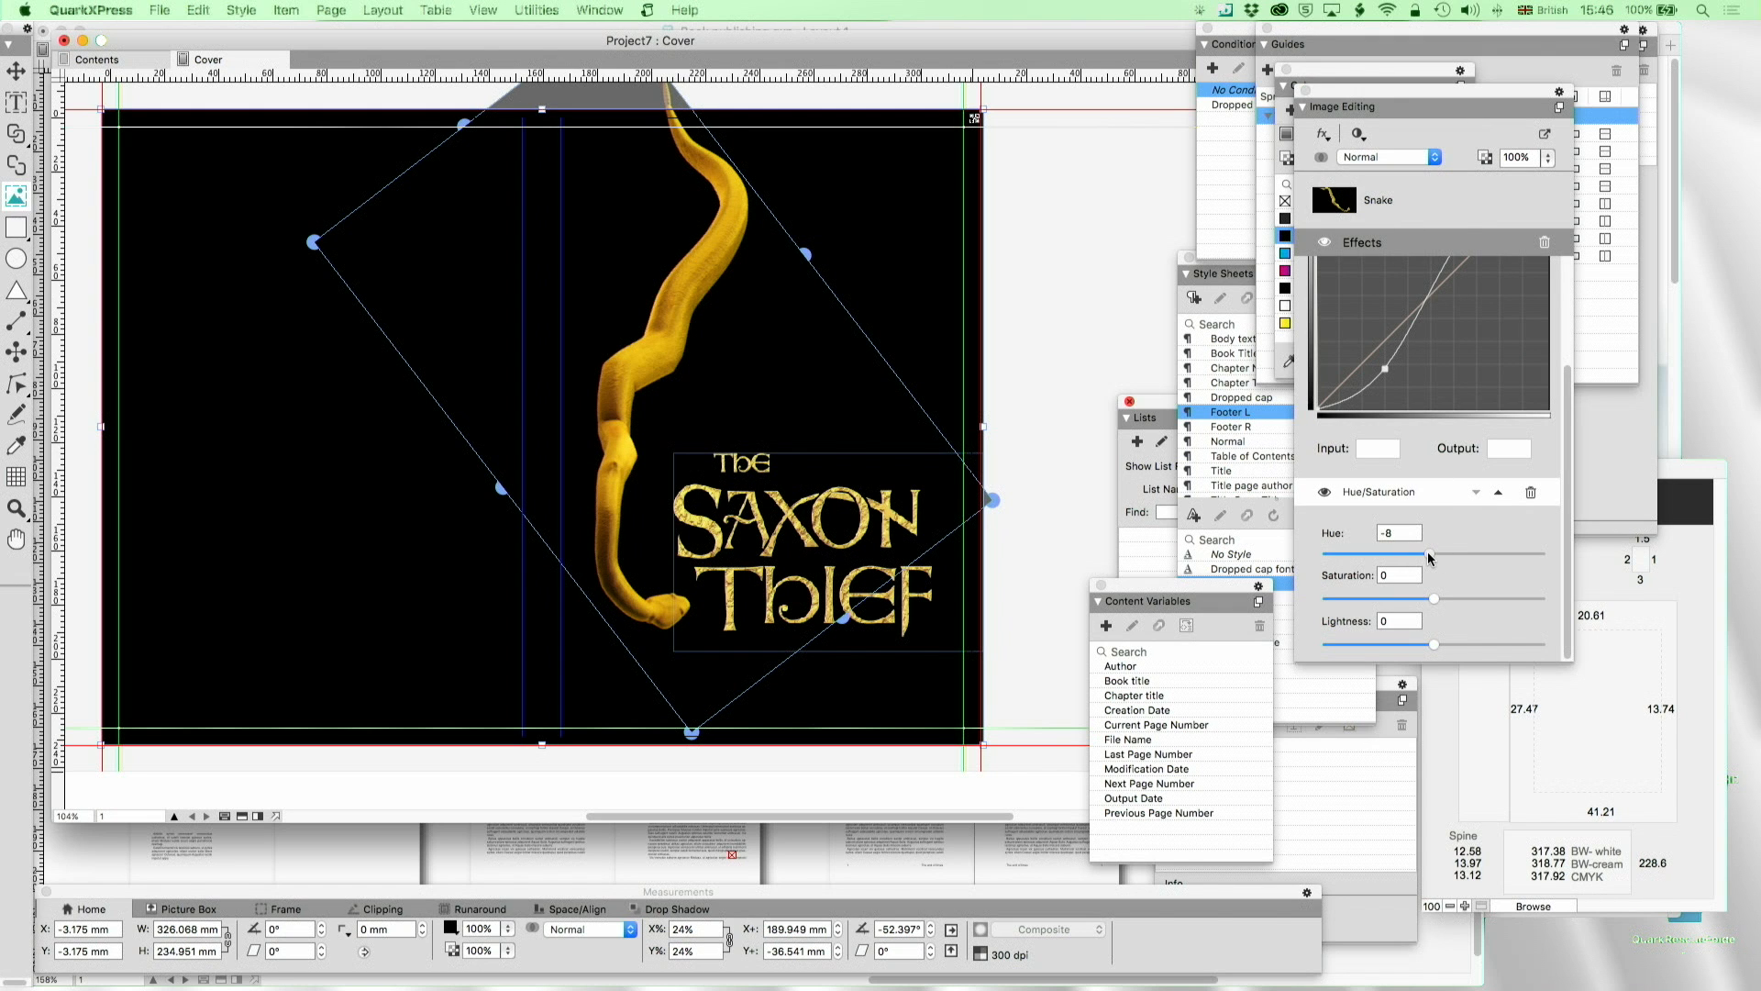
drag(1429, 556, 1436, 556)
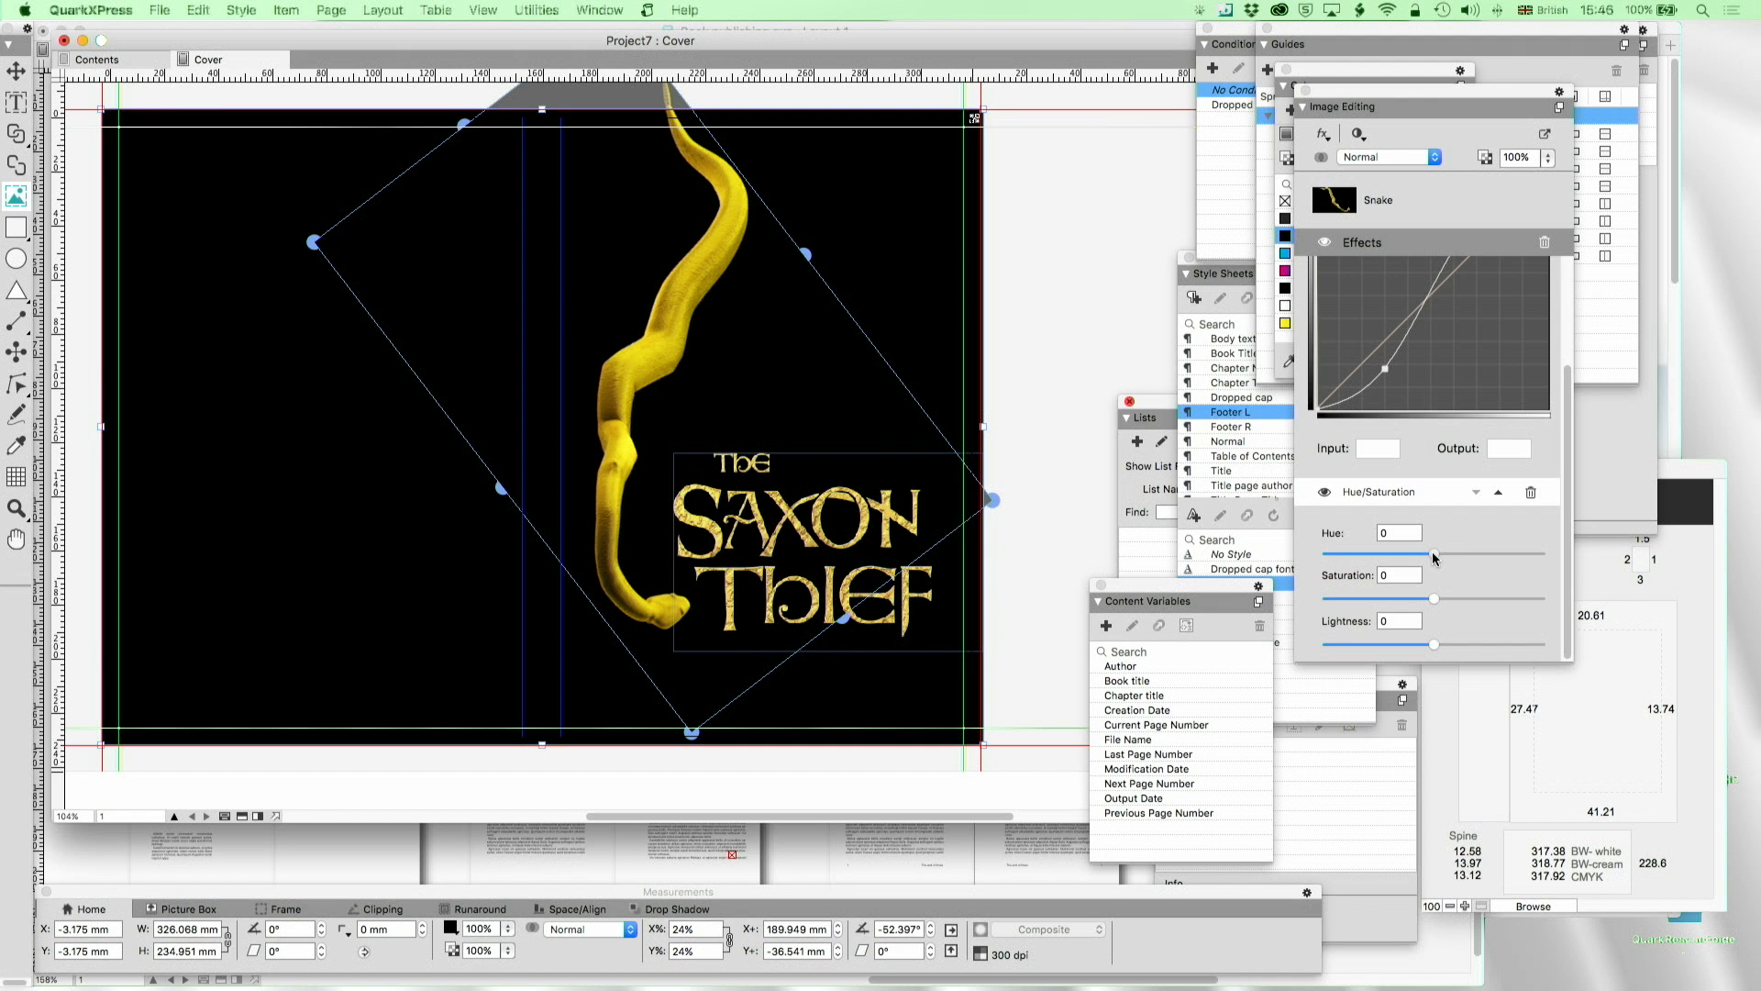
drag(1434, 557, 1432, 556)
mouse_move(938, 580)
mouse_down()
mouse_move(761, 496)
mouse_move(945, 529)
mouse_move(951, 566)
mouse_move(932, 576)
mouse_up()
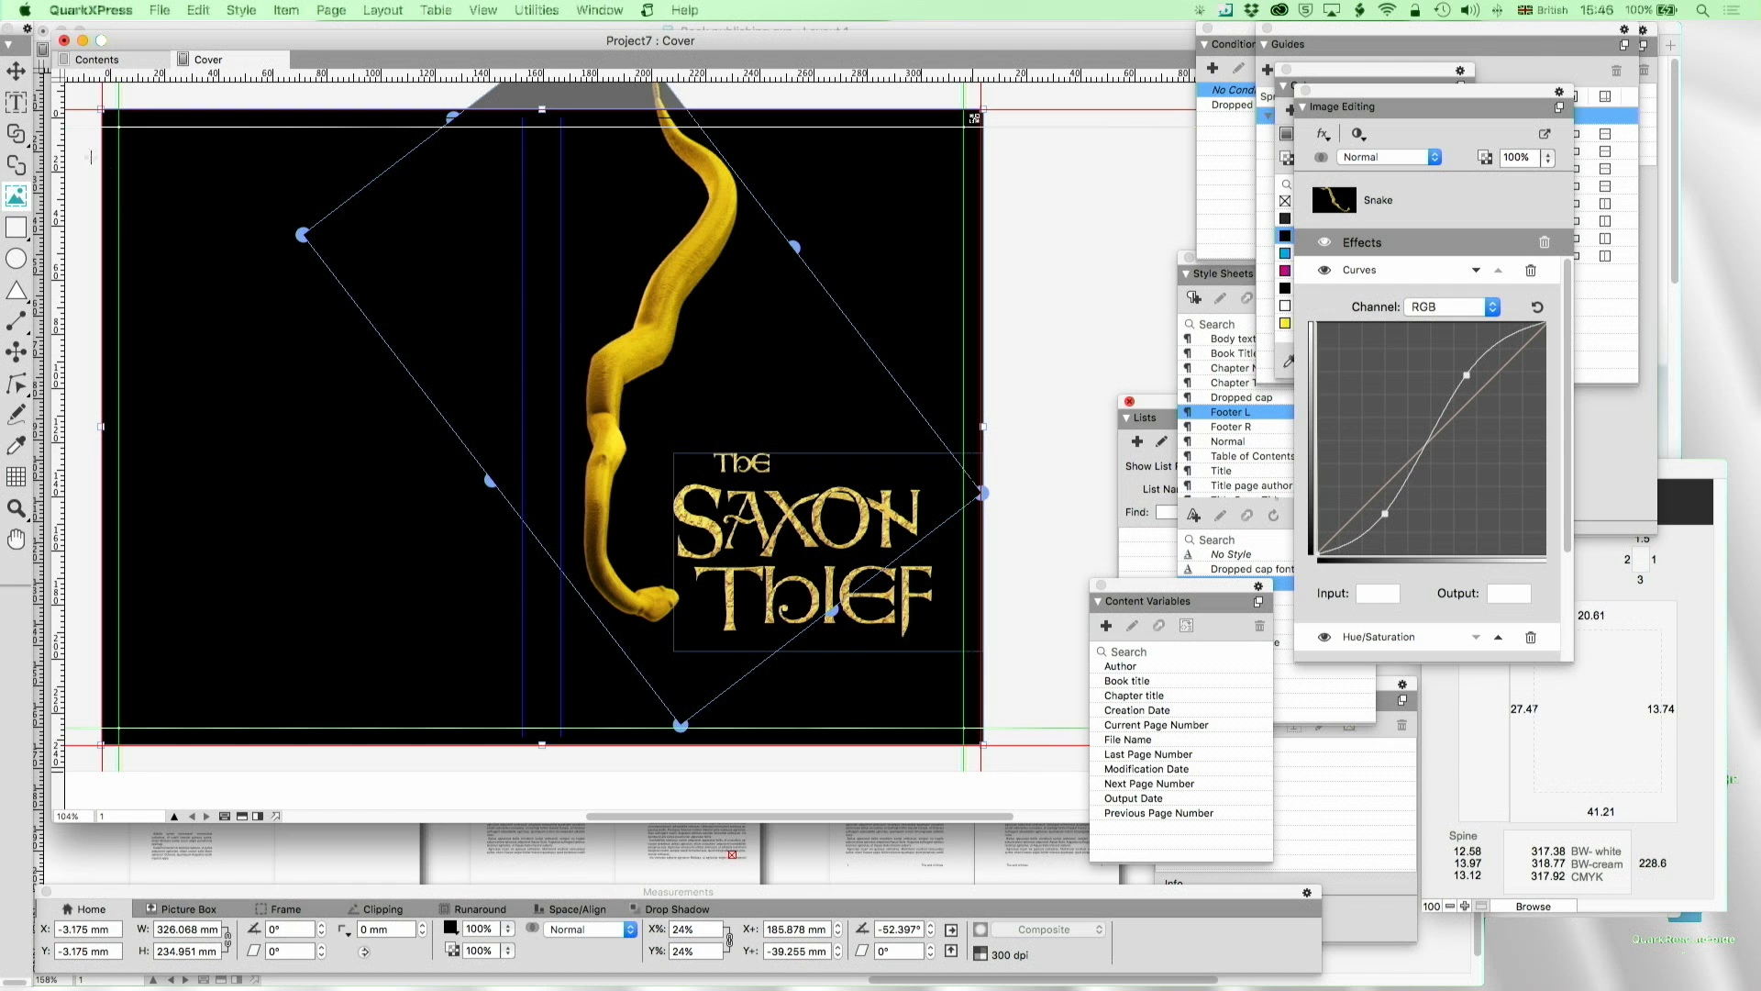
Add a Hue/Saturation adjustment to the title picture with hue -5 and saturation 100
click(16, 71)
click(925, 621)
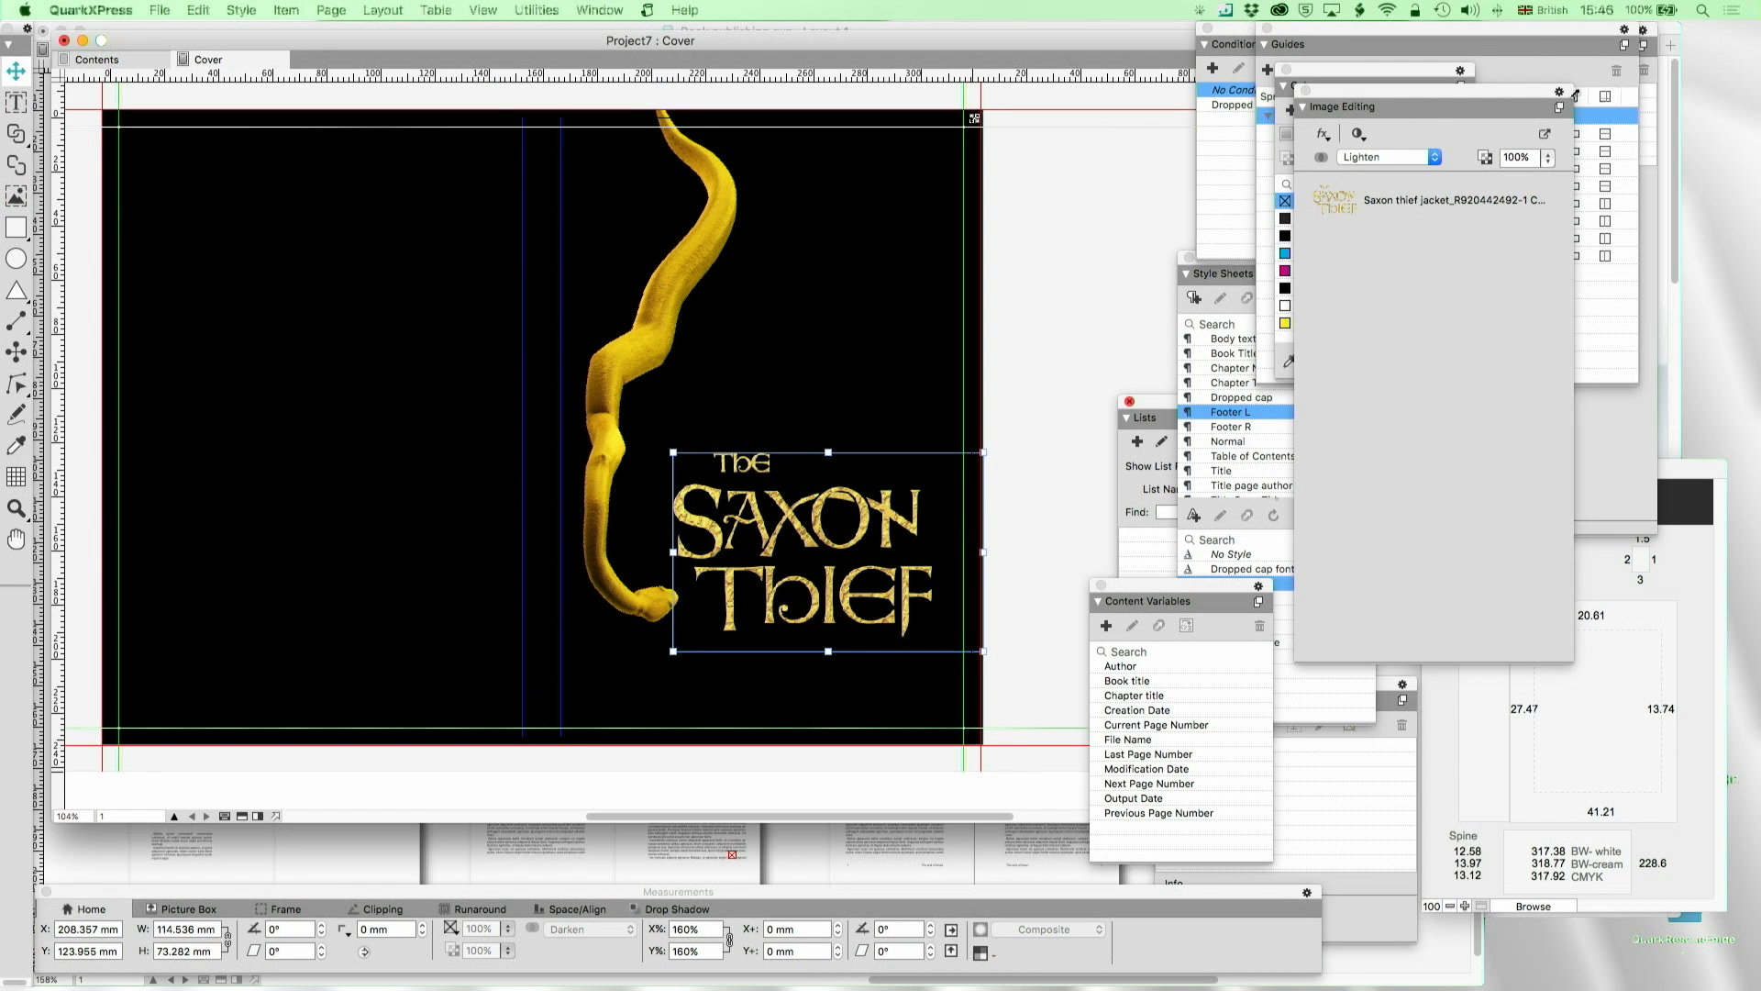
click(1369, 137)
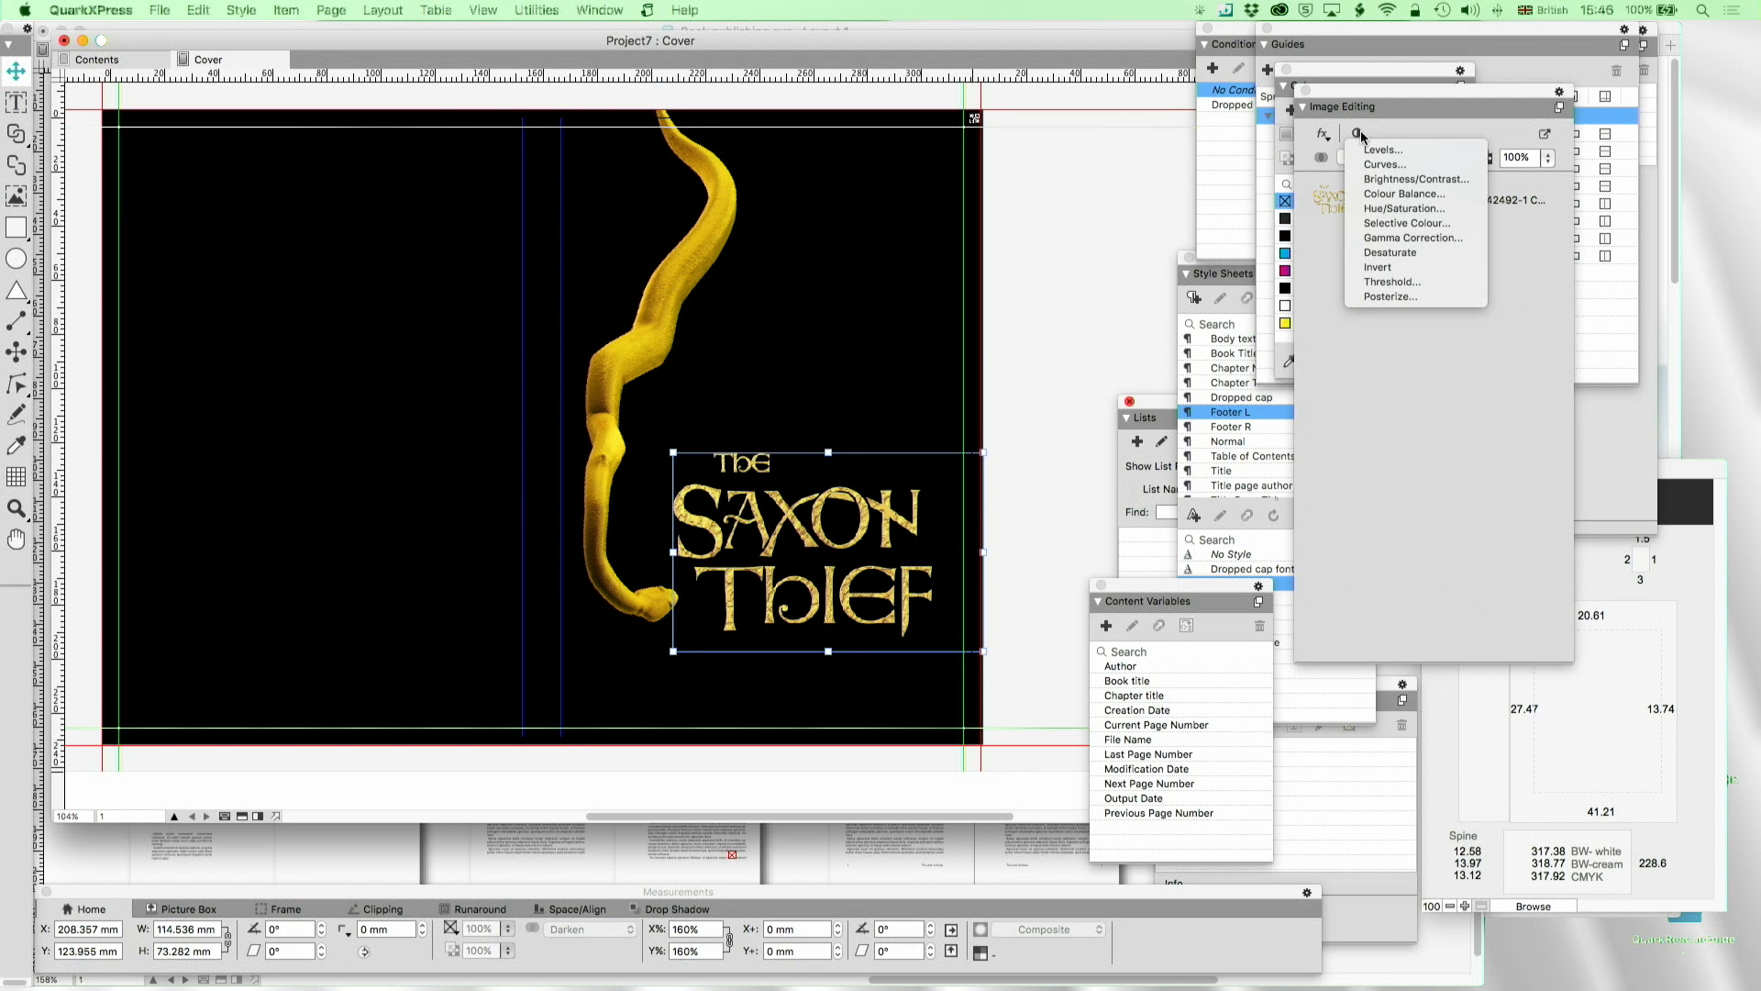
click(1425, 213)
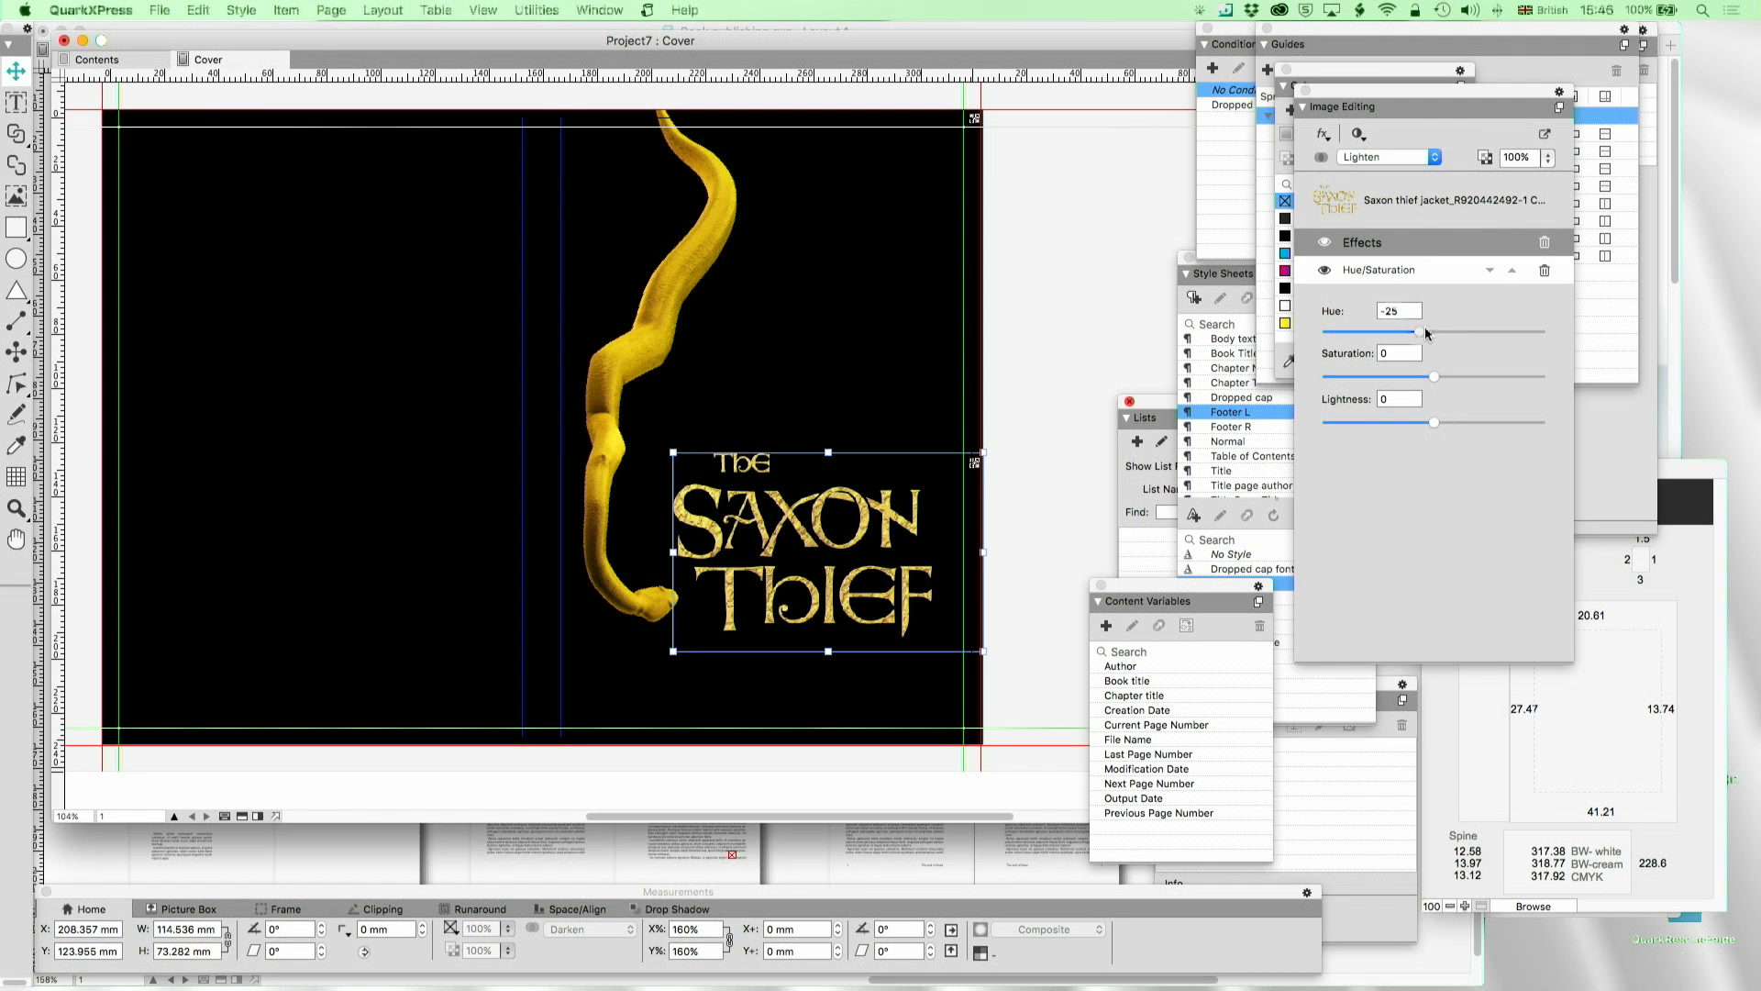
drag(1433, 329, 1543, 378)
drag(1434, 335, 1438, 325)
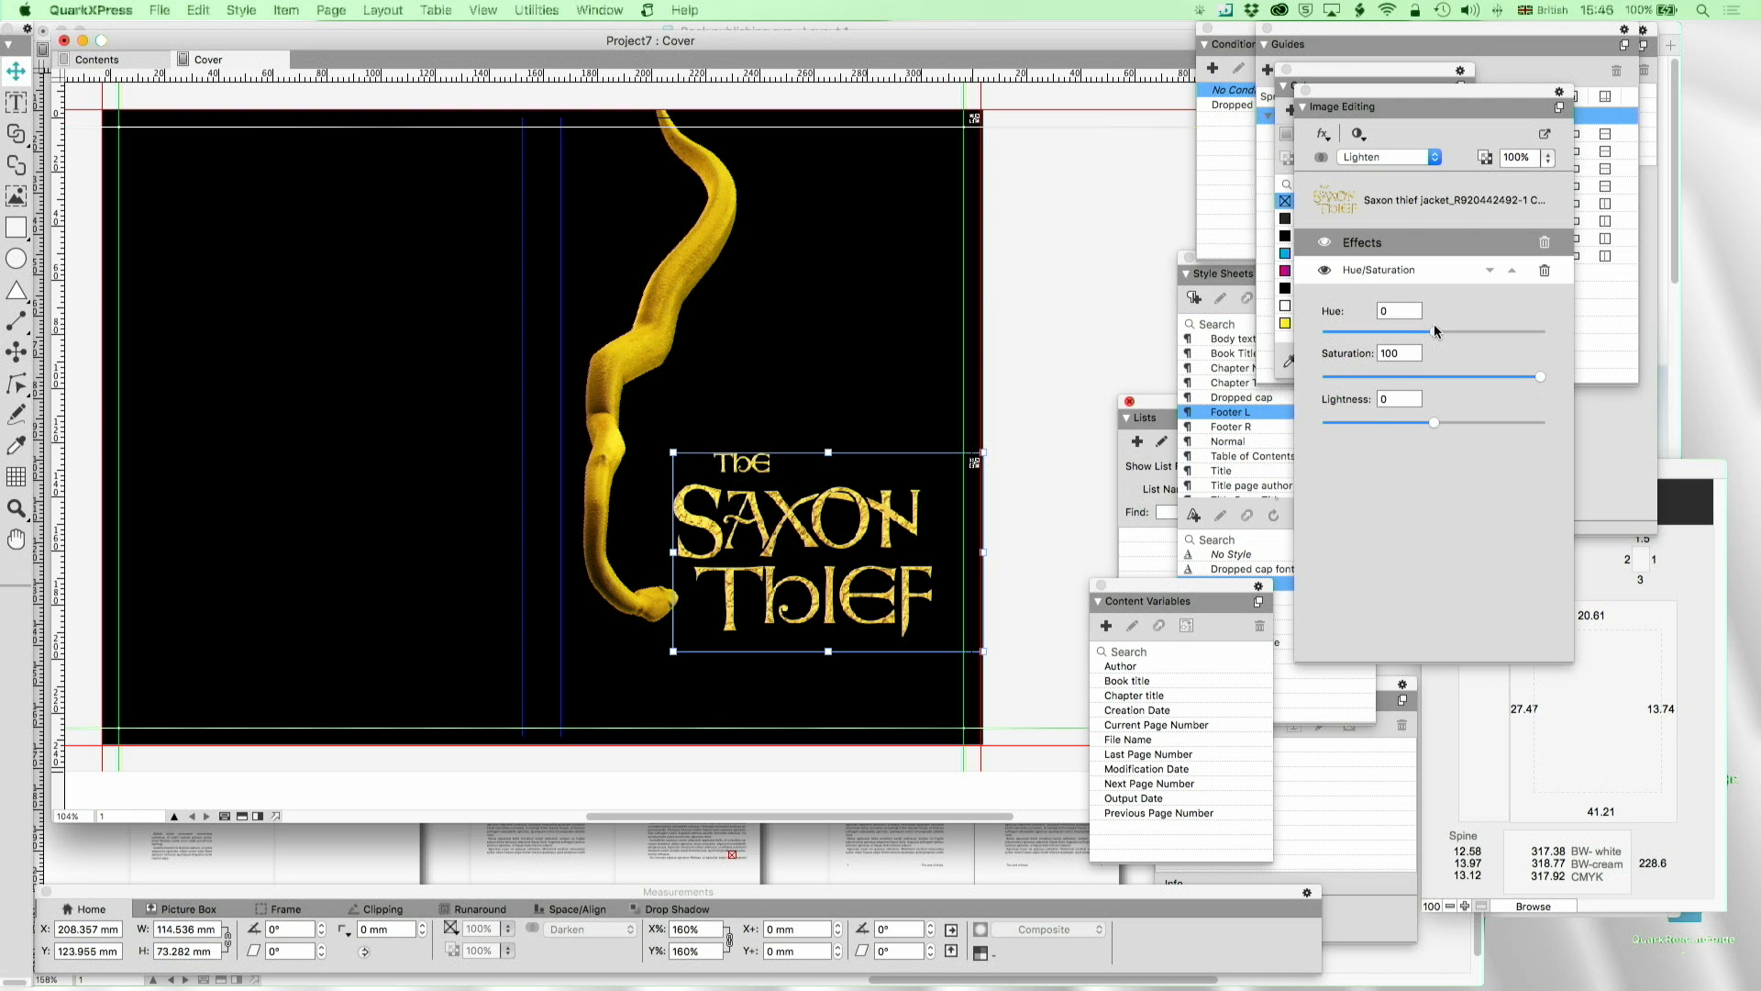
drag(1436, 332, 1438, 332)
click(1401, 310)
text(0)
key(Down)
key(Down)
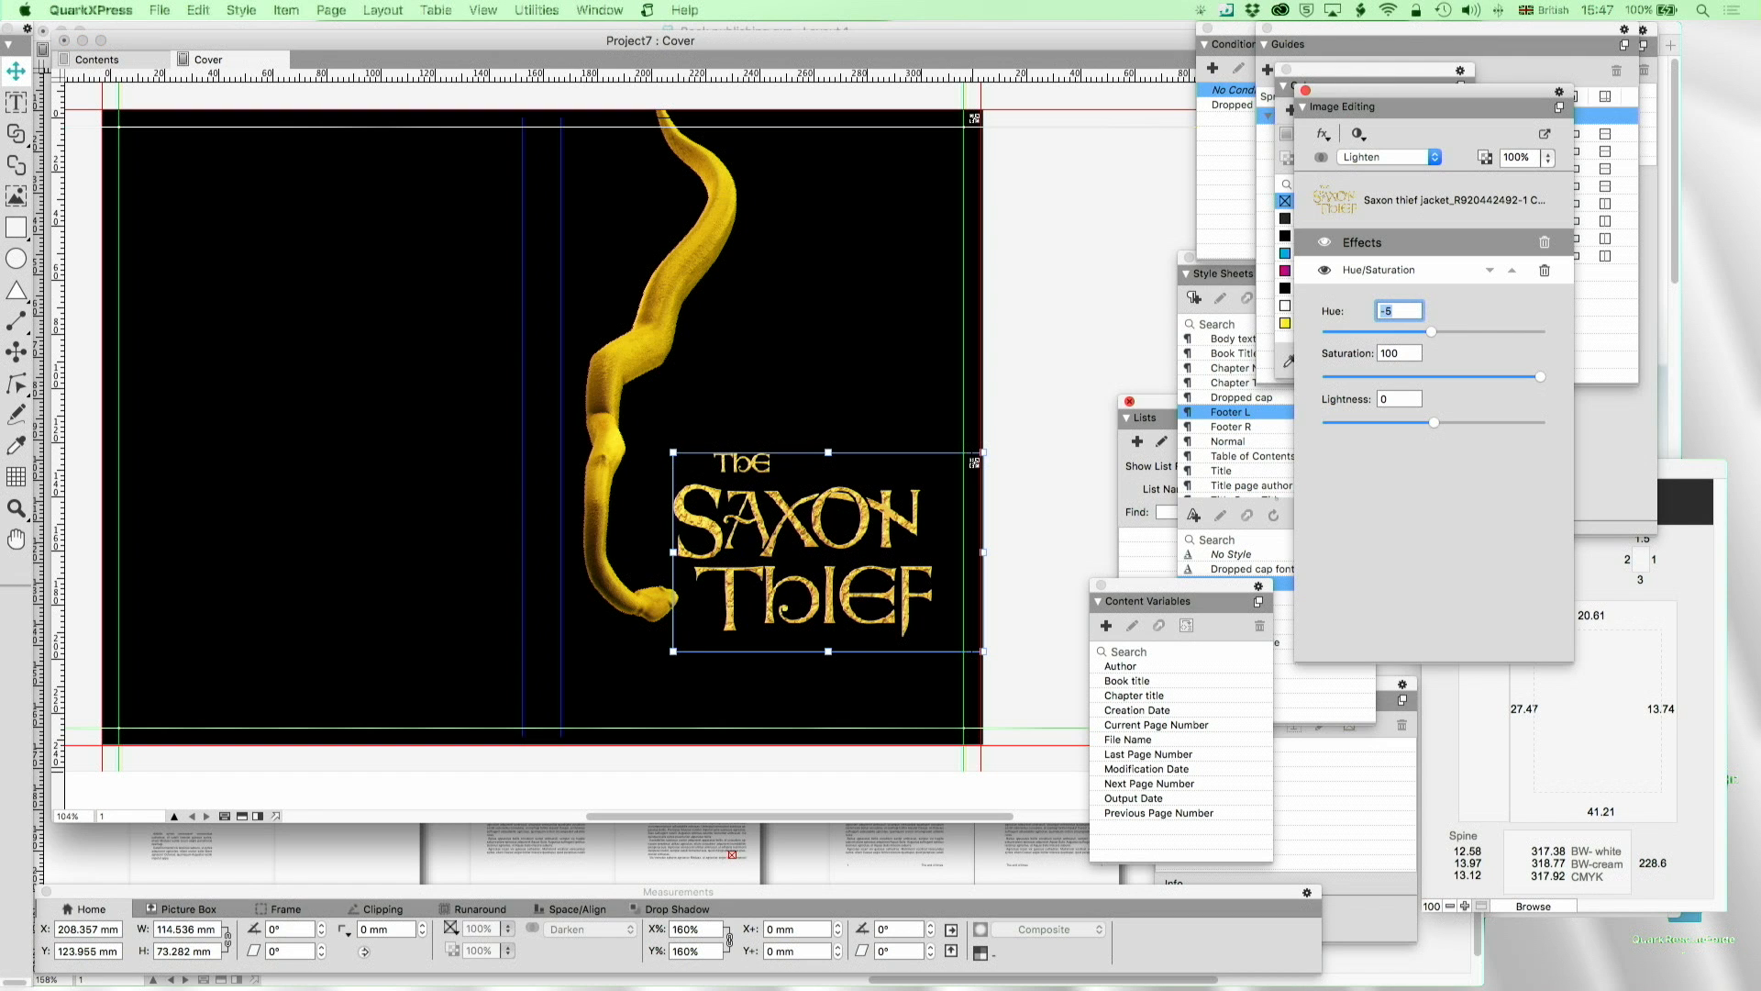
Open the Novel QX library and place its last item, the black spine text box, on the cover's spine
click(9, 73)
click(160, 10)
mouse_move(250, 73)
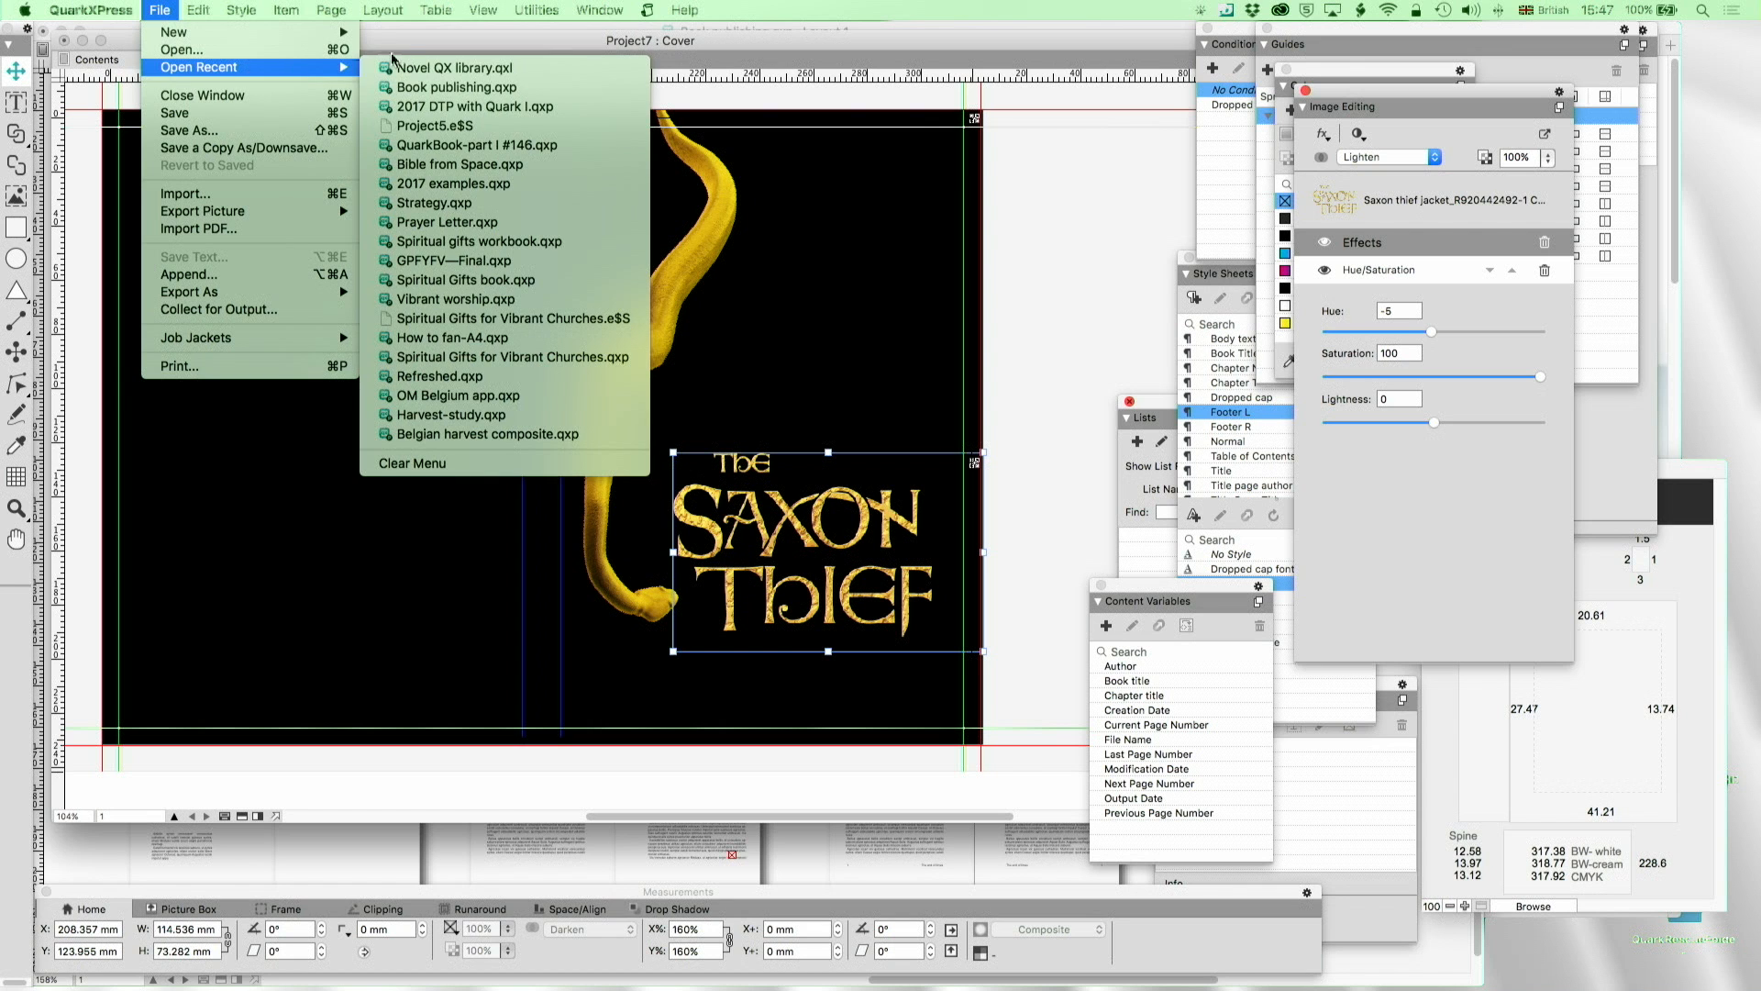
click(408, 68)
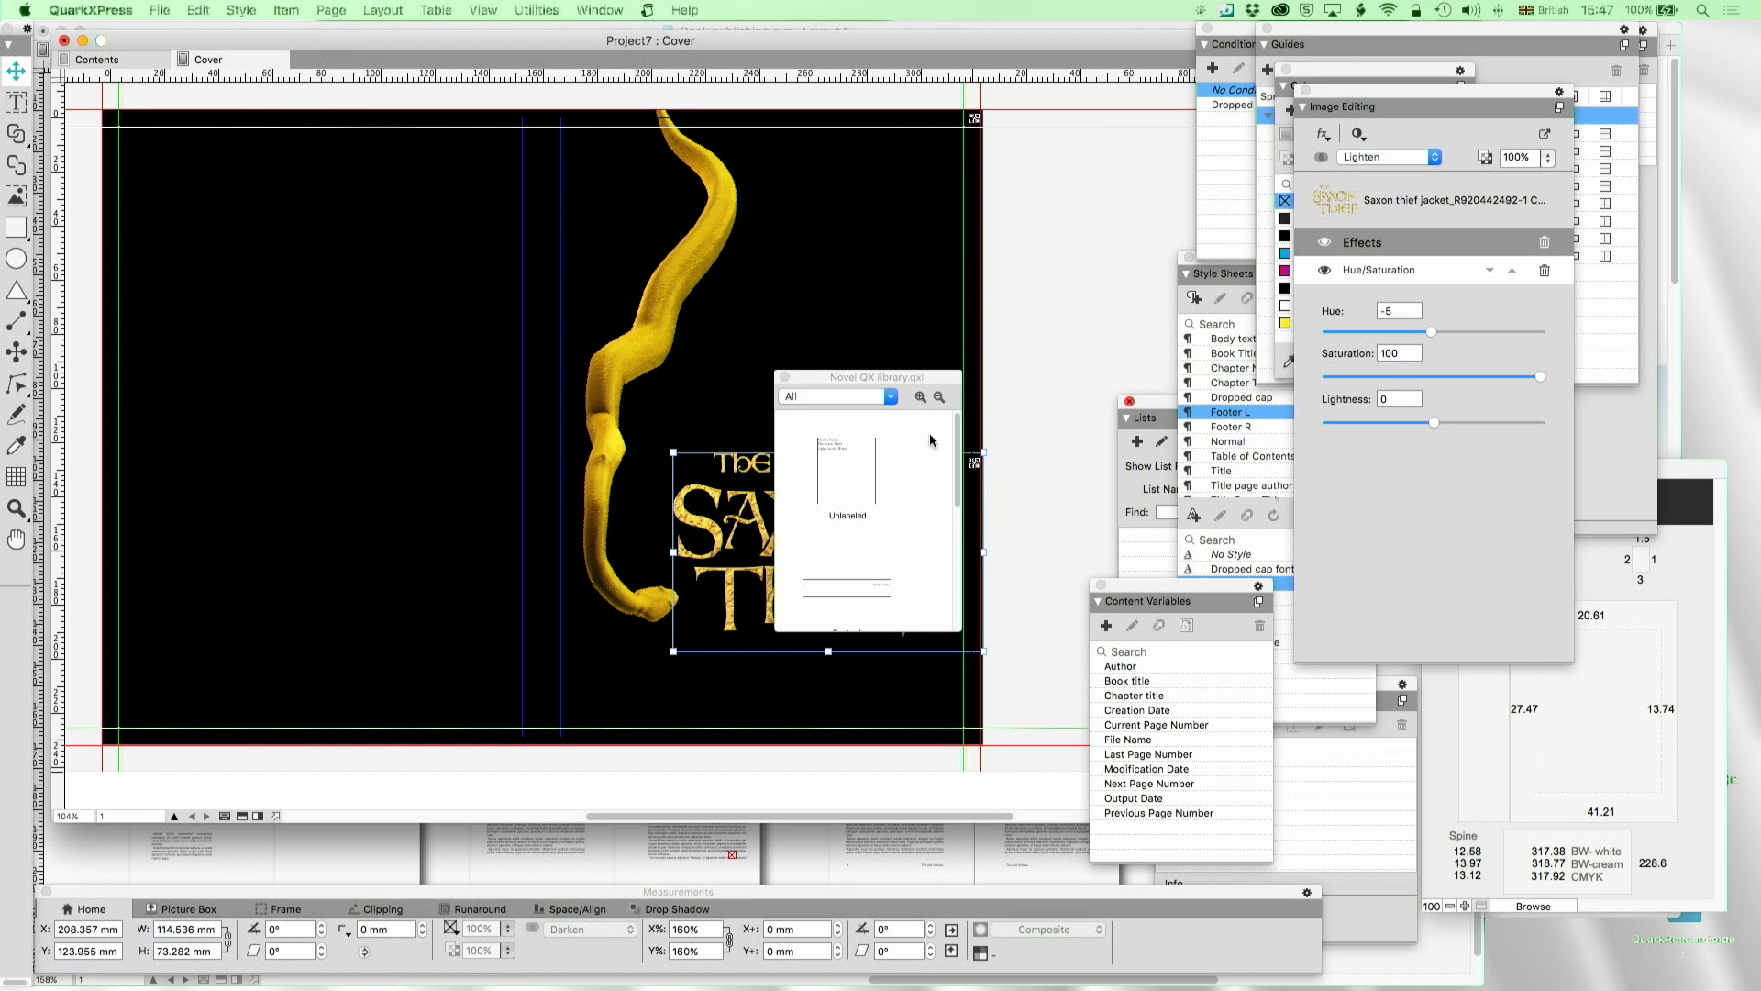
drag(957, 498, 957, 598)
scroll(846, 576, down, 3)
drag(845, 576, 537, 142)
Enlarge the book title in the spine text by a few points and increase the author's name to 14 pt
double_click(543, 452)
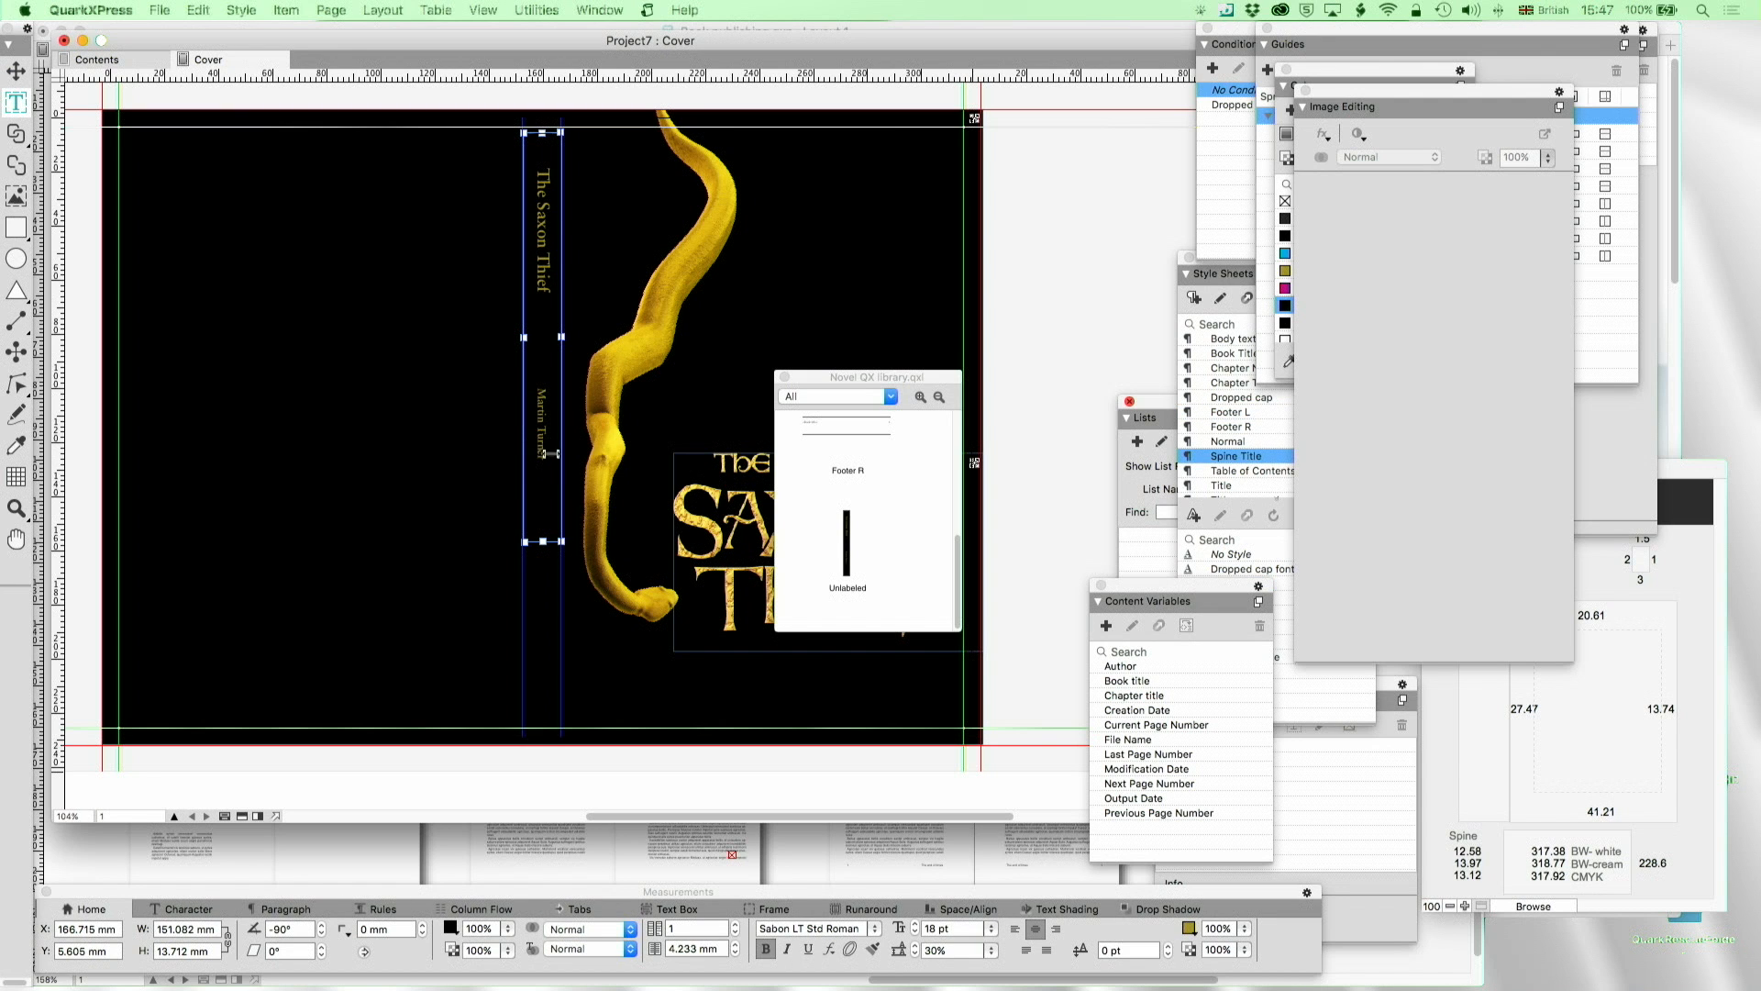
drag(543, 295, 543, 170)
key(alt+shift+super+period)
key(alt+shift+super+period)
key(alt+shift+super+period)
key(alt+shift+super+period)
key(alt+shift+super+period)
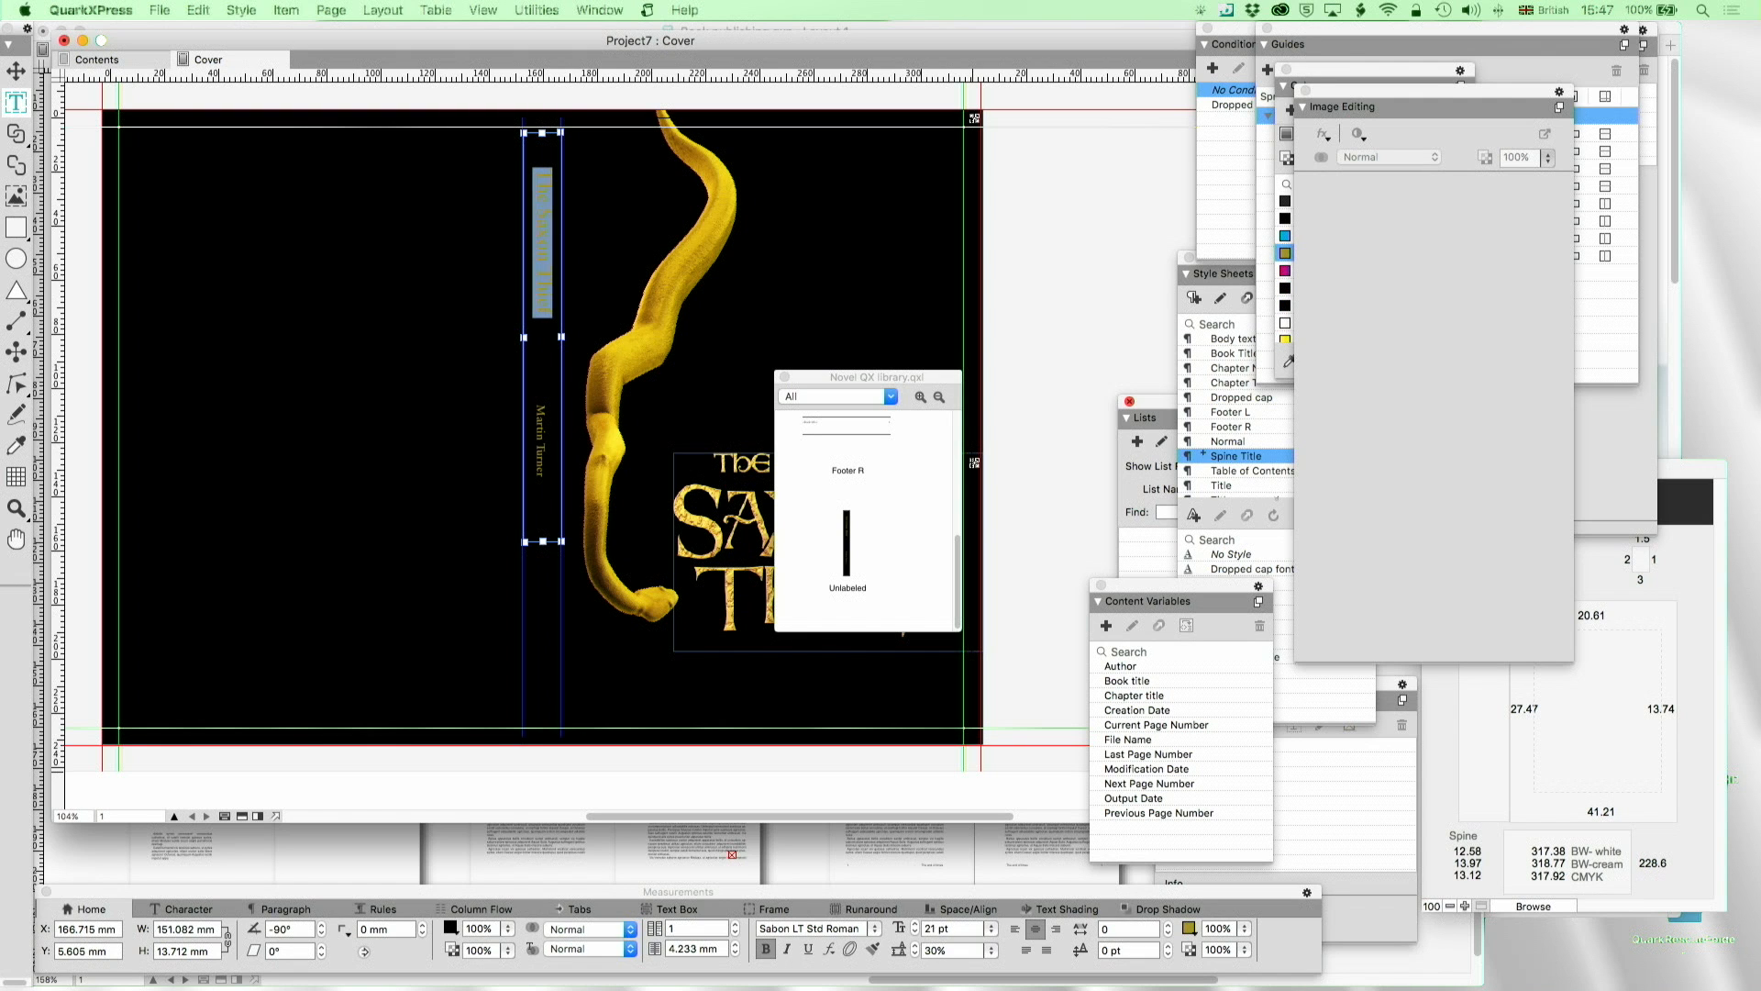
drag(542, 479, 543, 402)
key(alt+shift+super+period)
key(alt+shift+super+period)
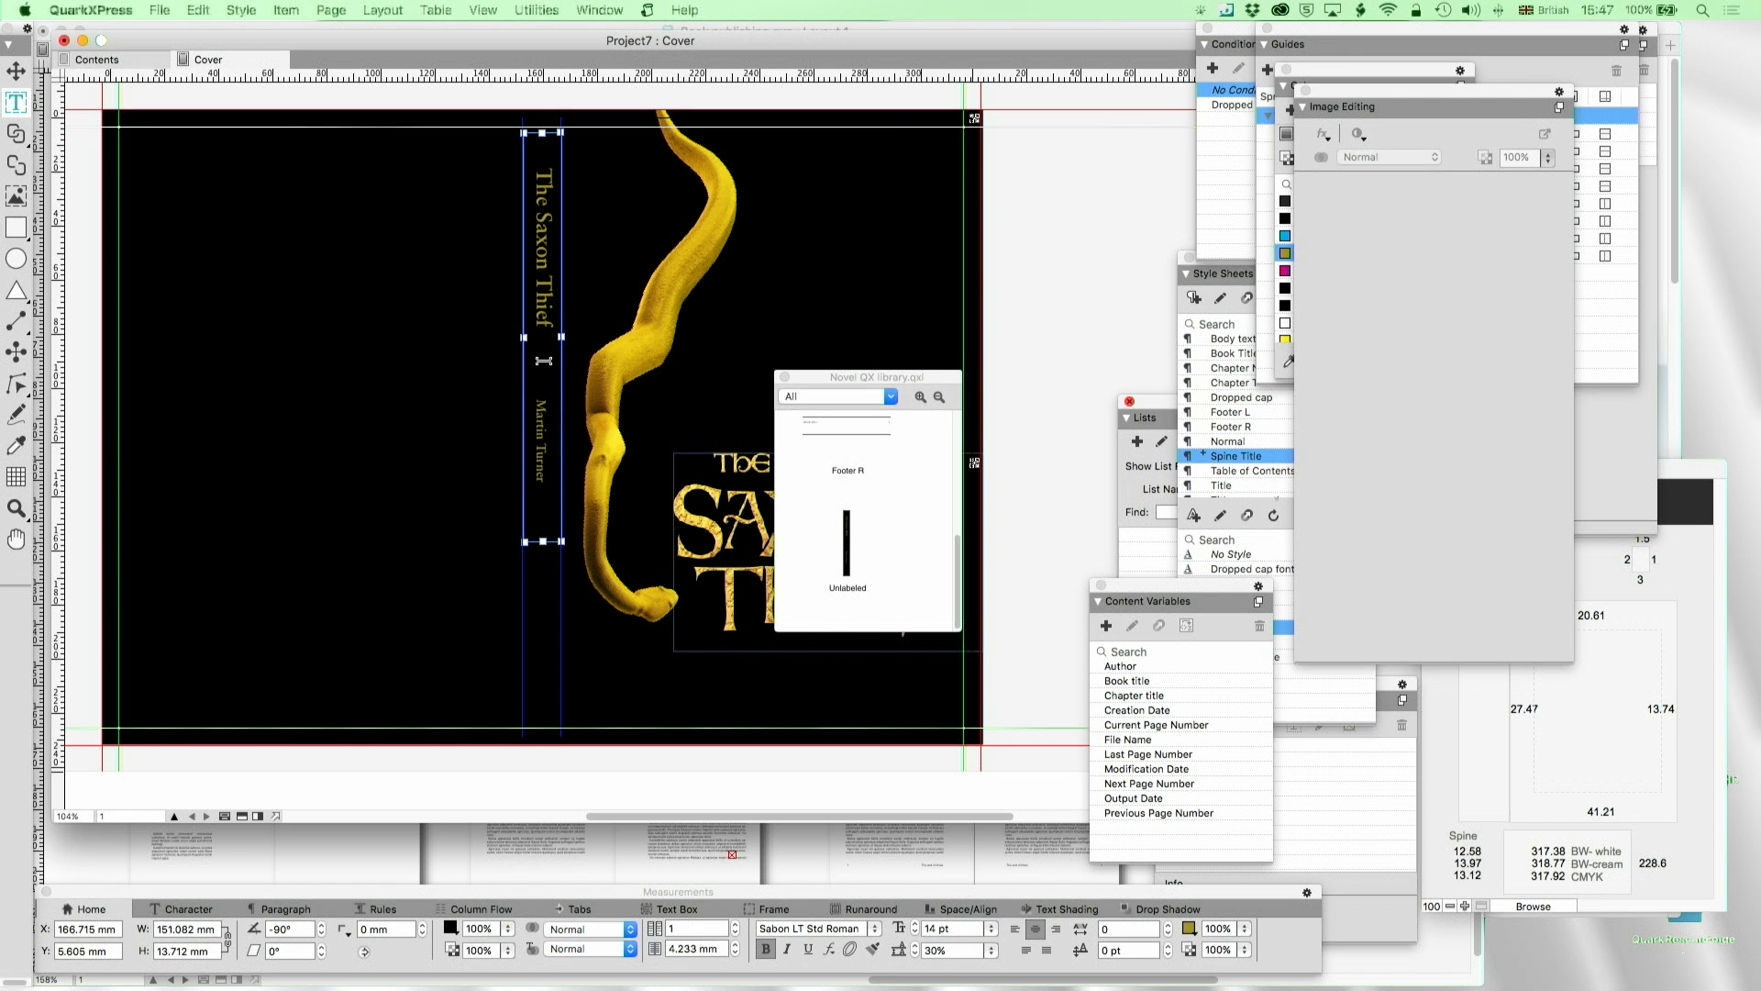
Set the character alignment of all the spine text to Centre
key(super+a)
click(280, 909)
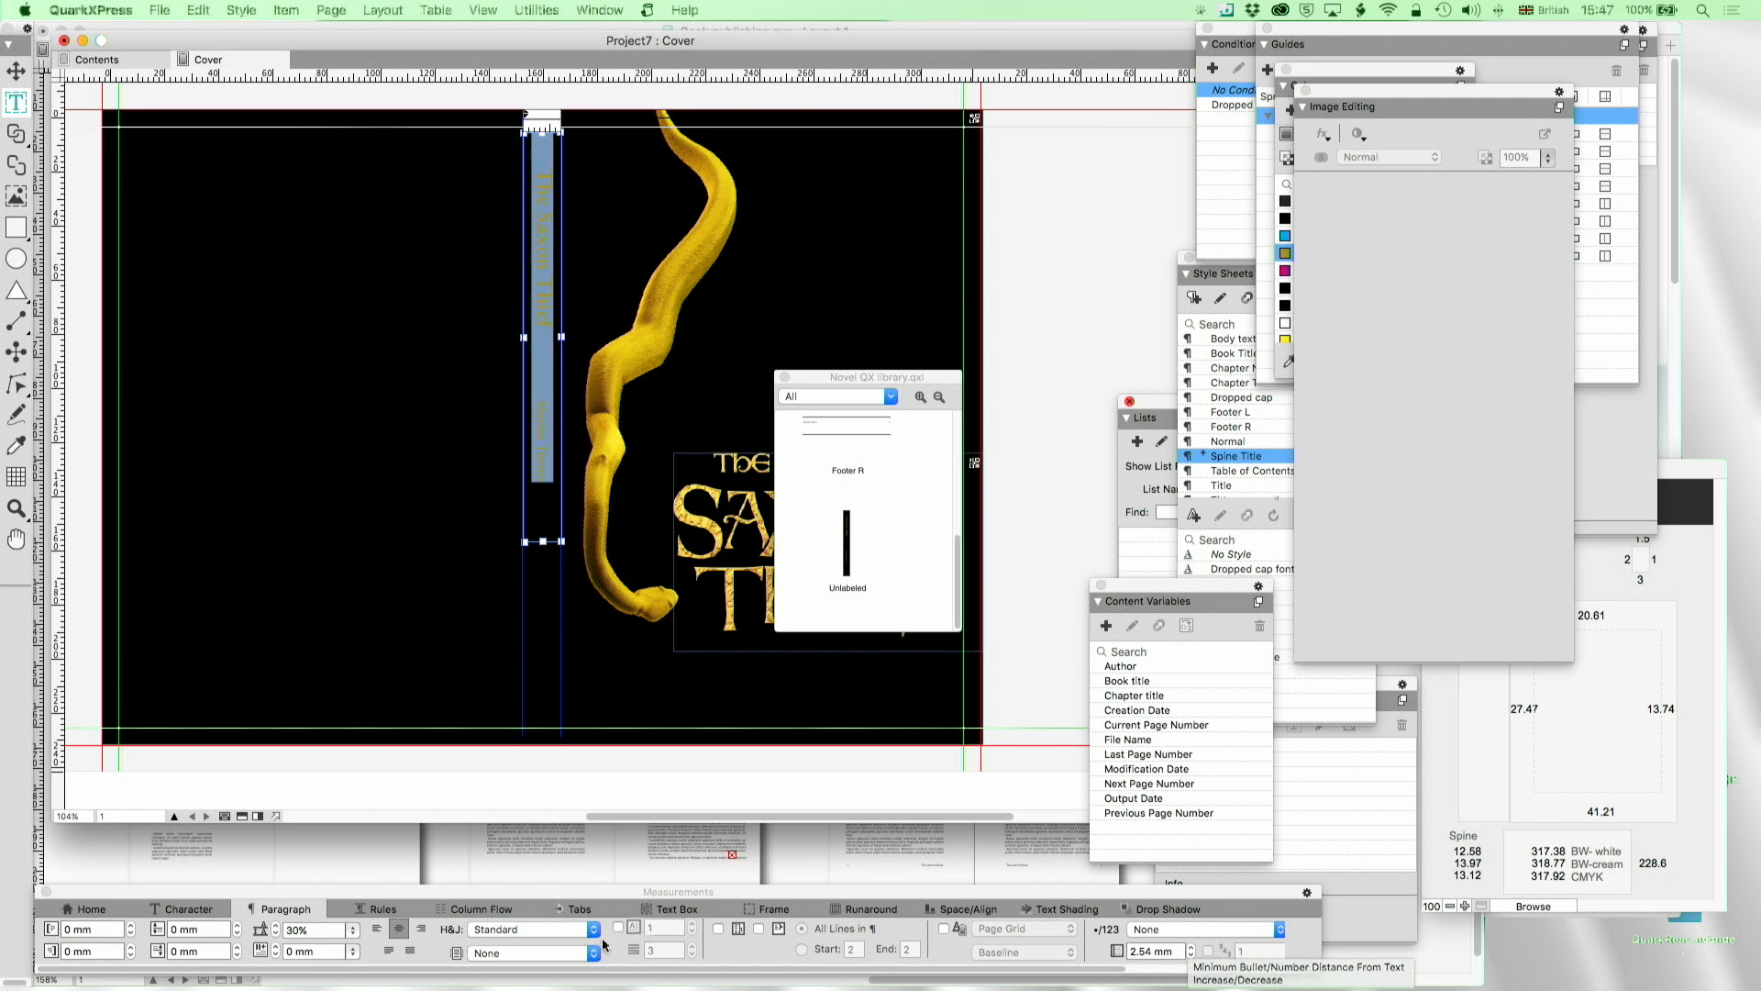
drag(1319, 967, 1747, 969)
click(1360, 929)
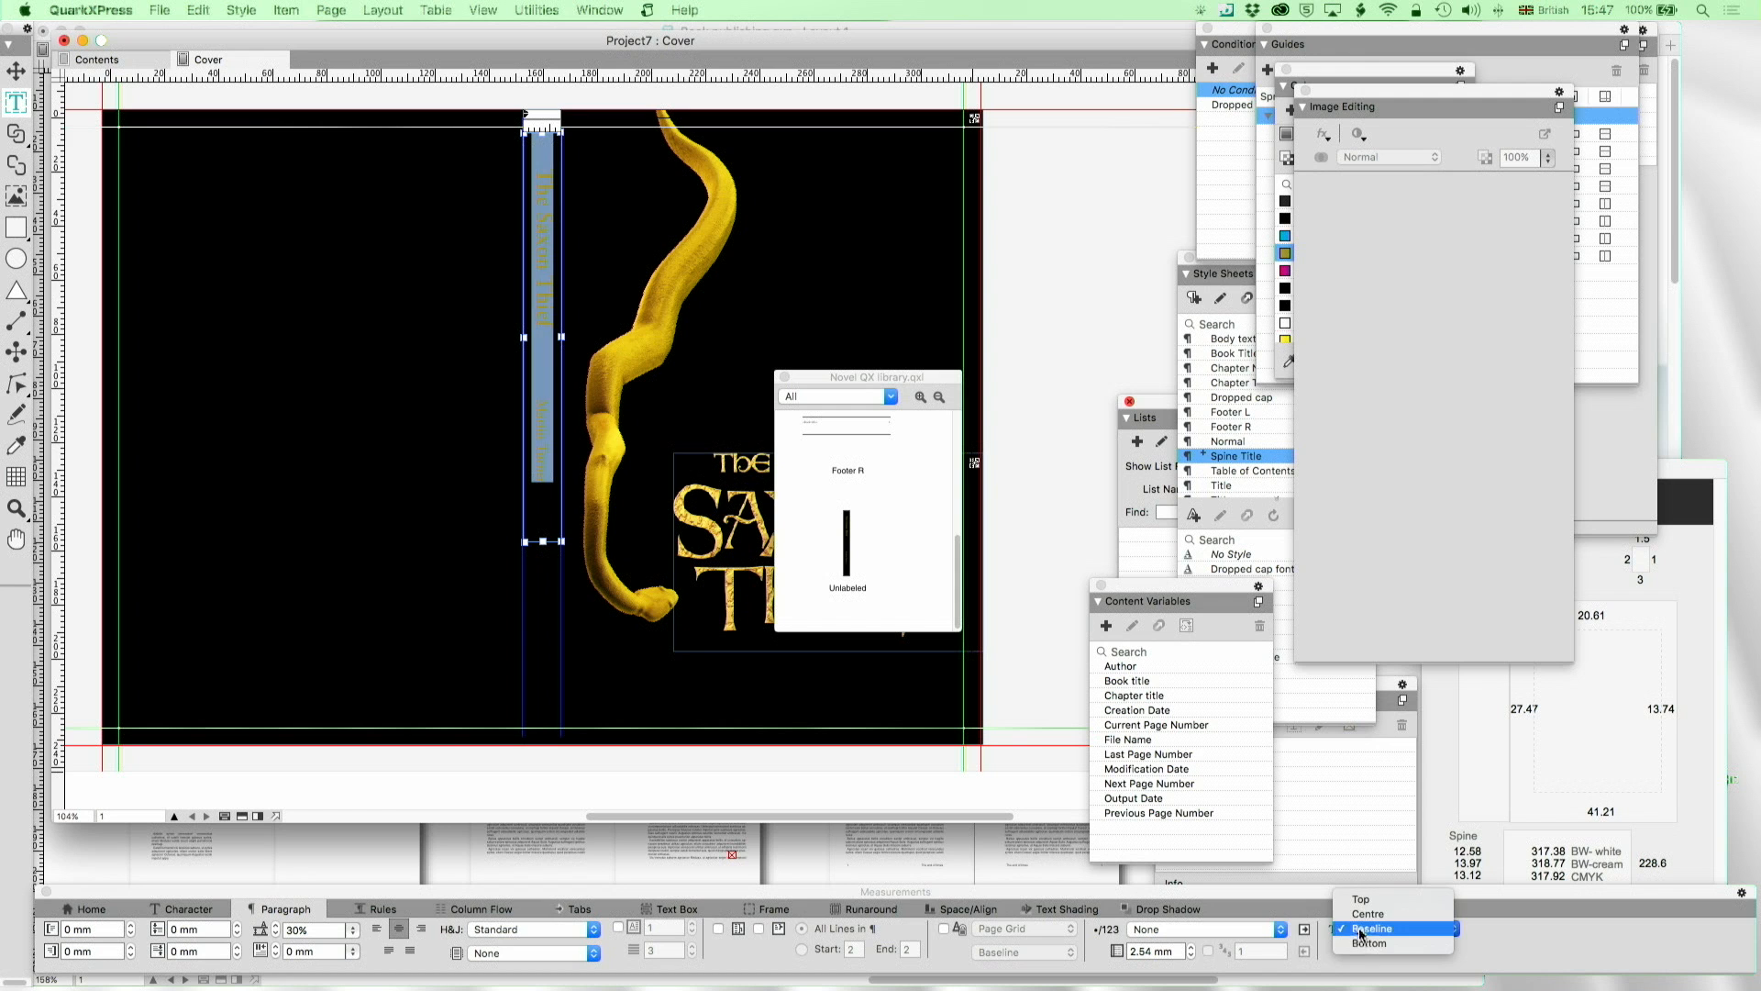
click(1370, 914)
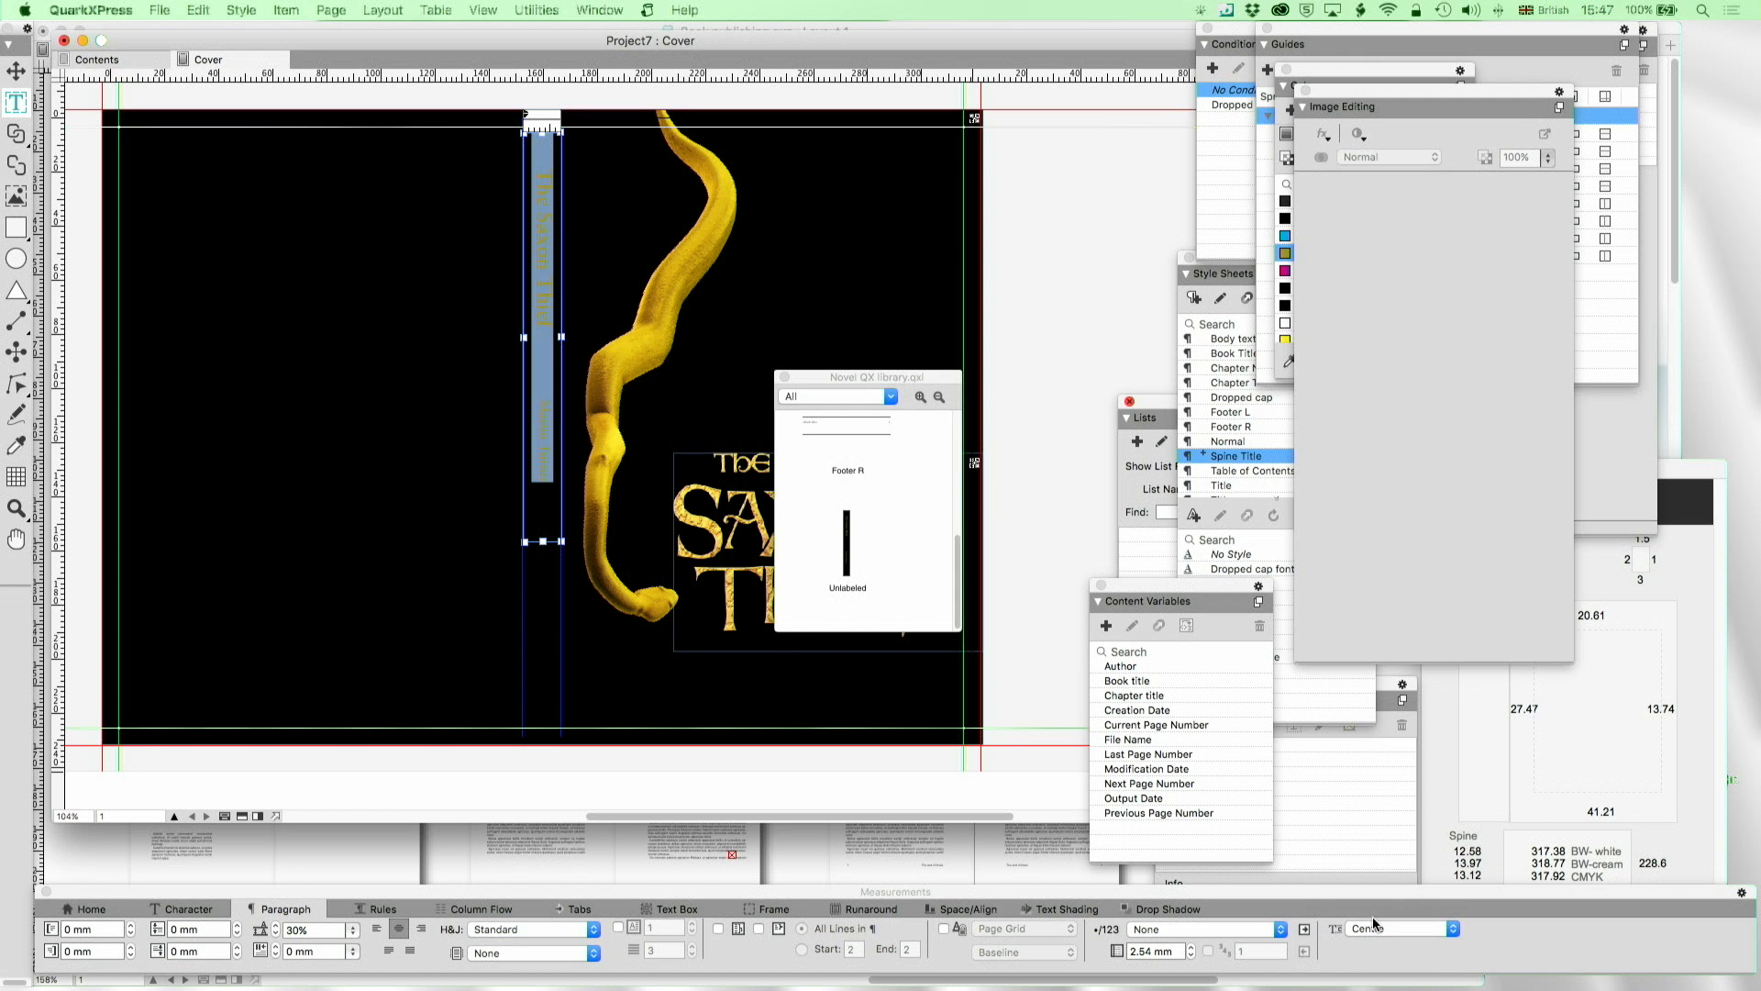
click(577, 385)
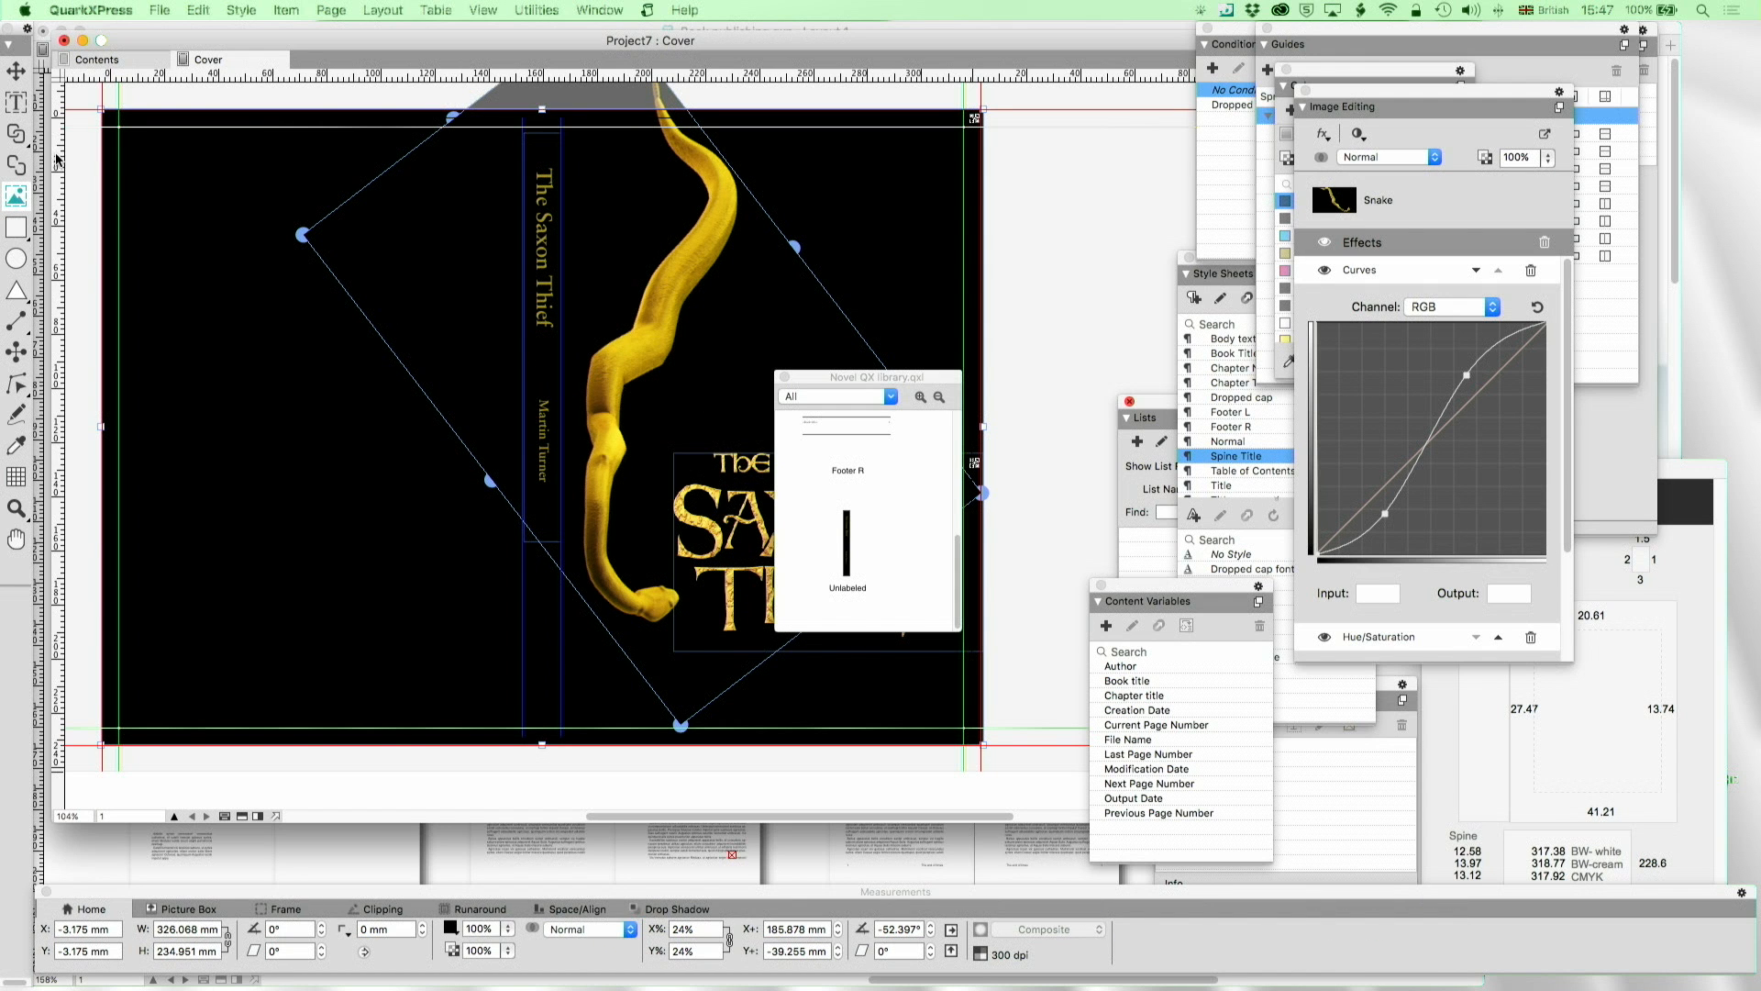
Stretch the spine text box at both ends so it runs nearly the full height of the spine
click(16, 71)
click(548, 457)
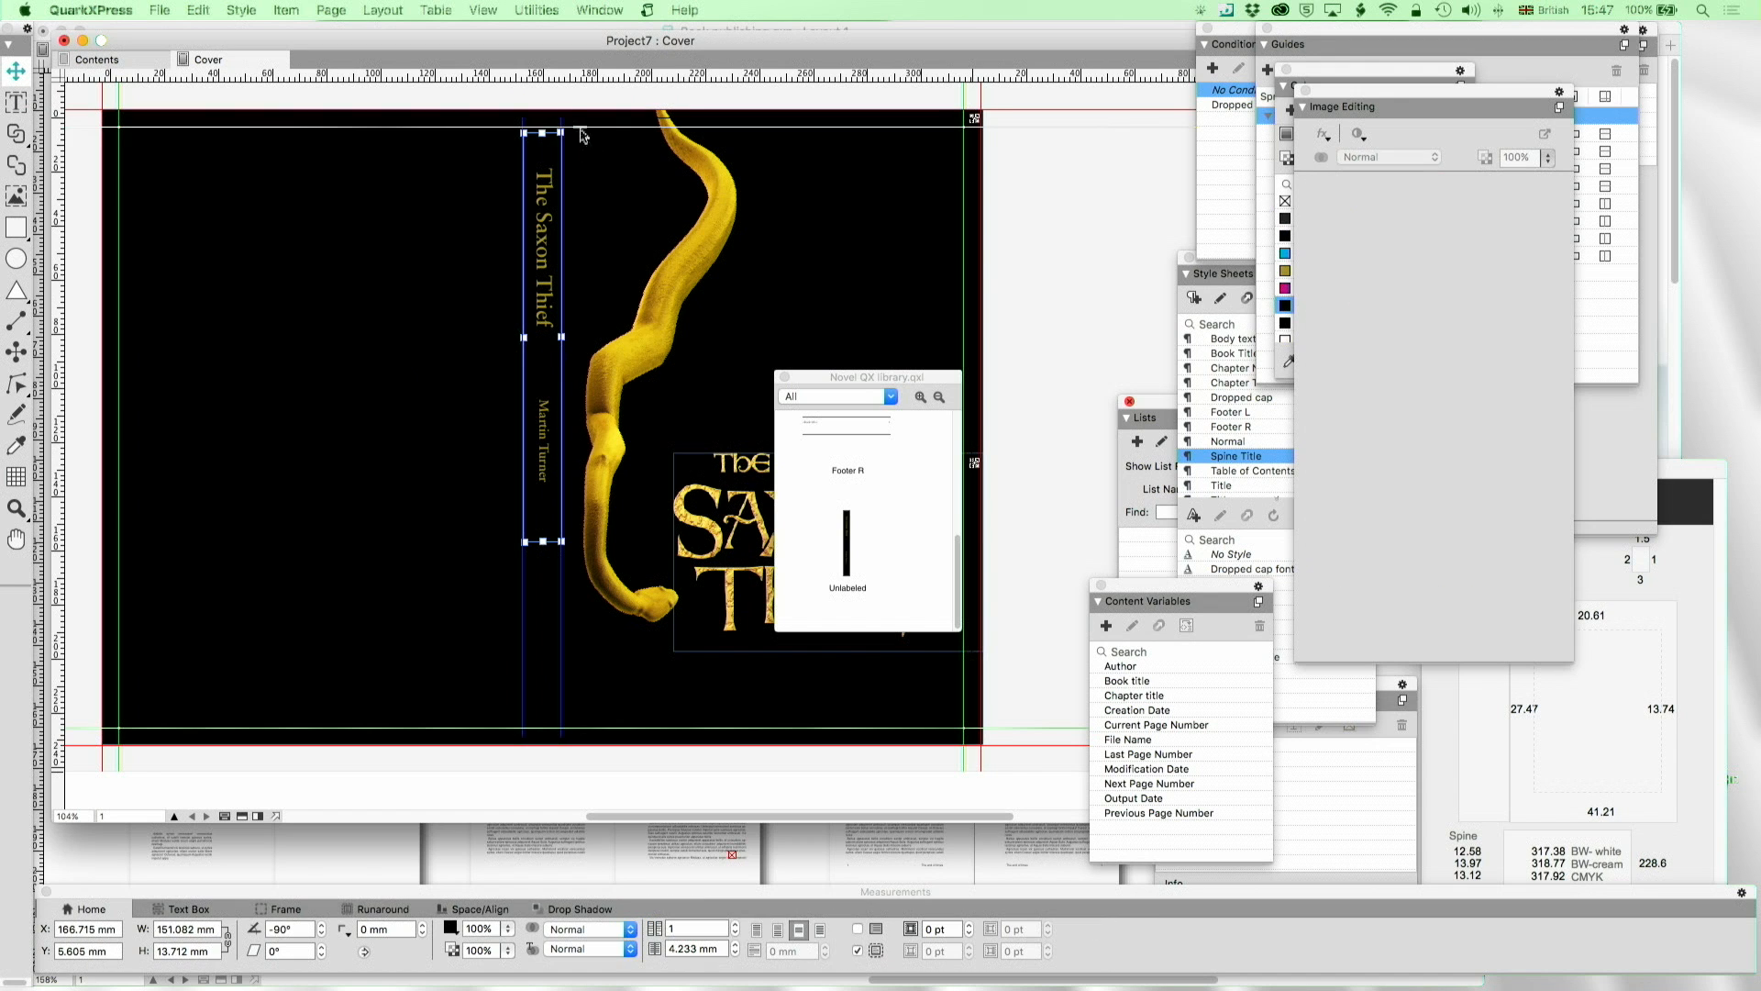
drag(542, 130, 542, 170)
drag(545, 545, 542, 717)
drag(547, 173, 547, 152)
drag(592, 208, 651, 229)
key(super+z)
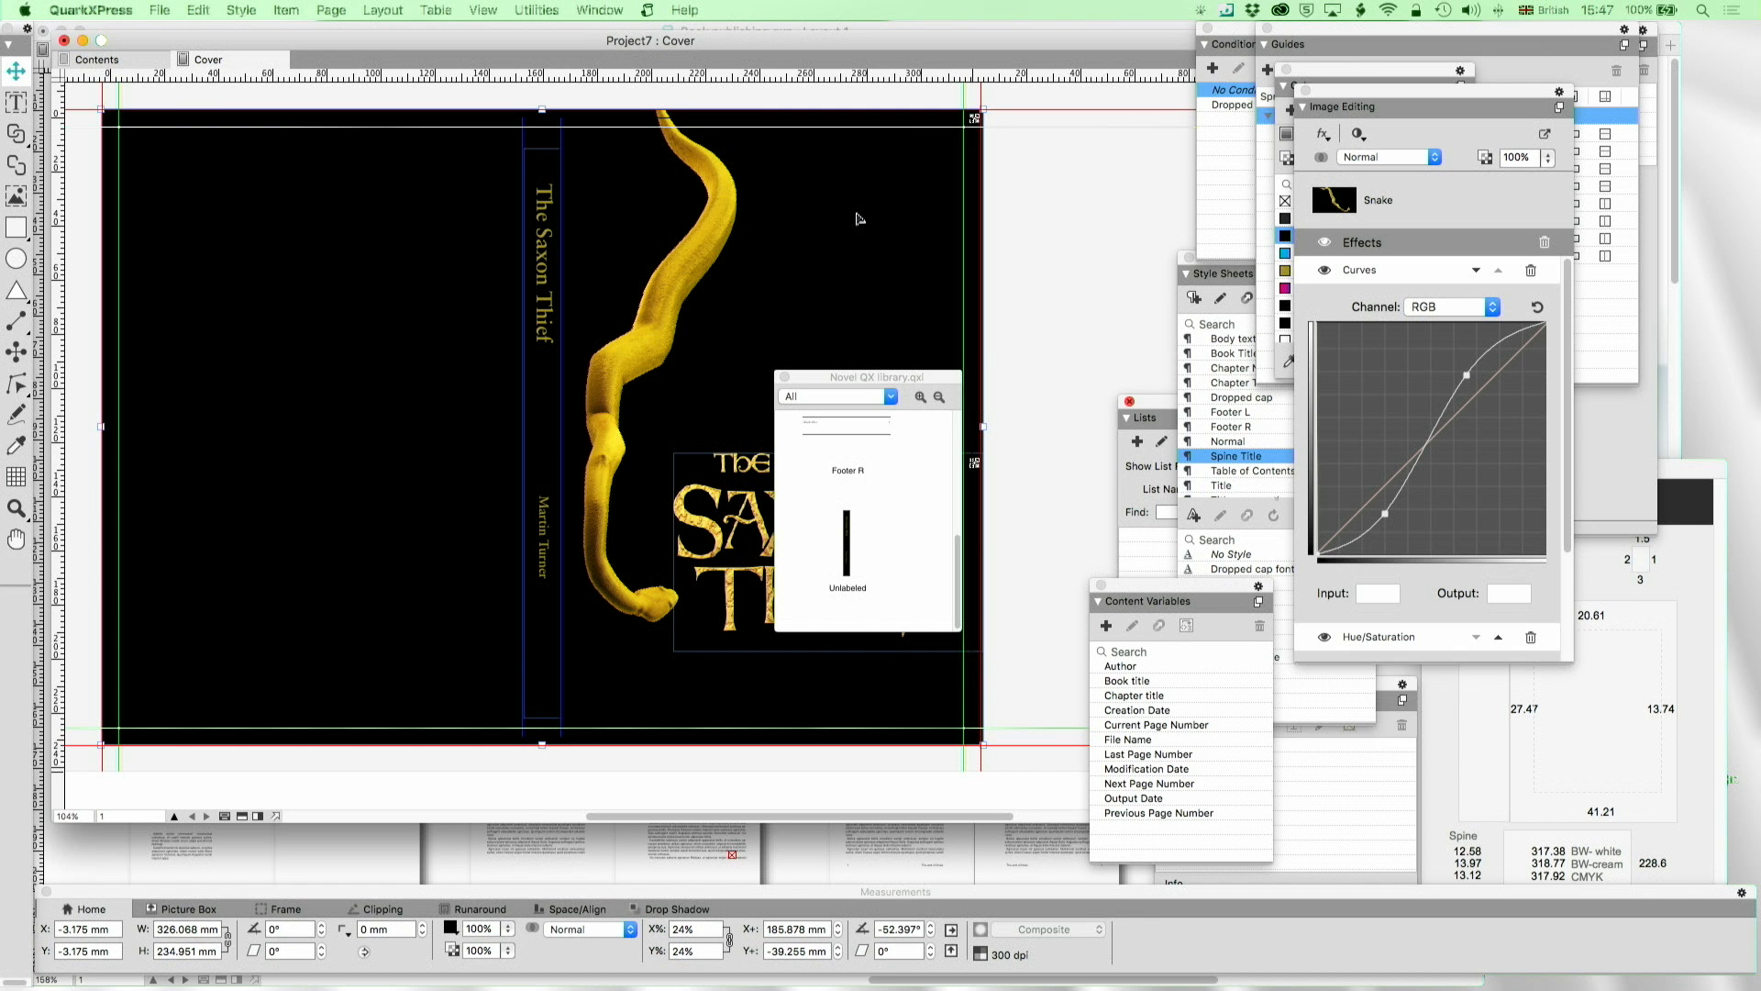
Duplicate the snake picture box and scale the copy with its image down to about 77 × 55 mm
scroll(876, 218, left, 3)
scroll(849, 210, right, 4)
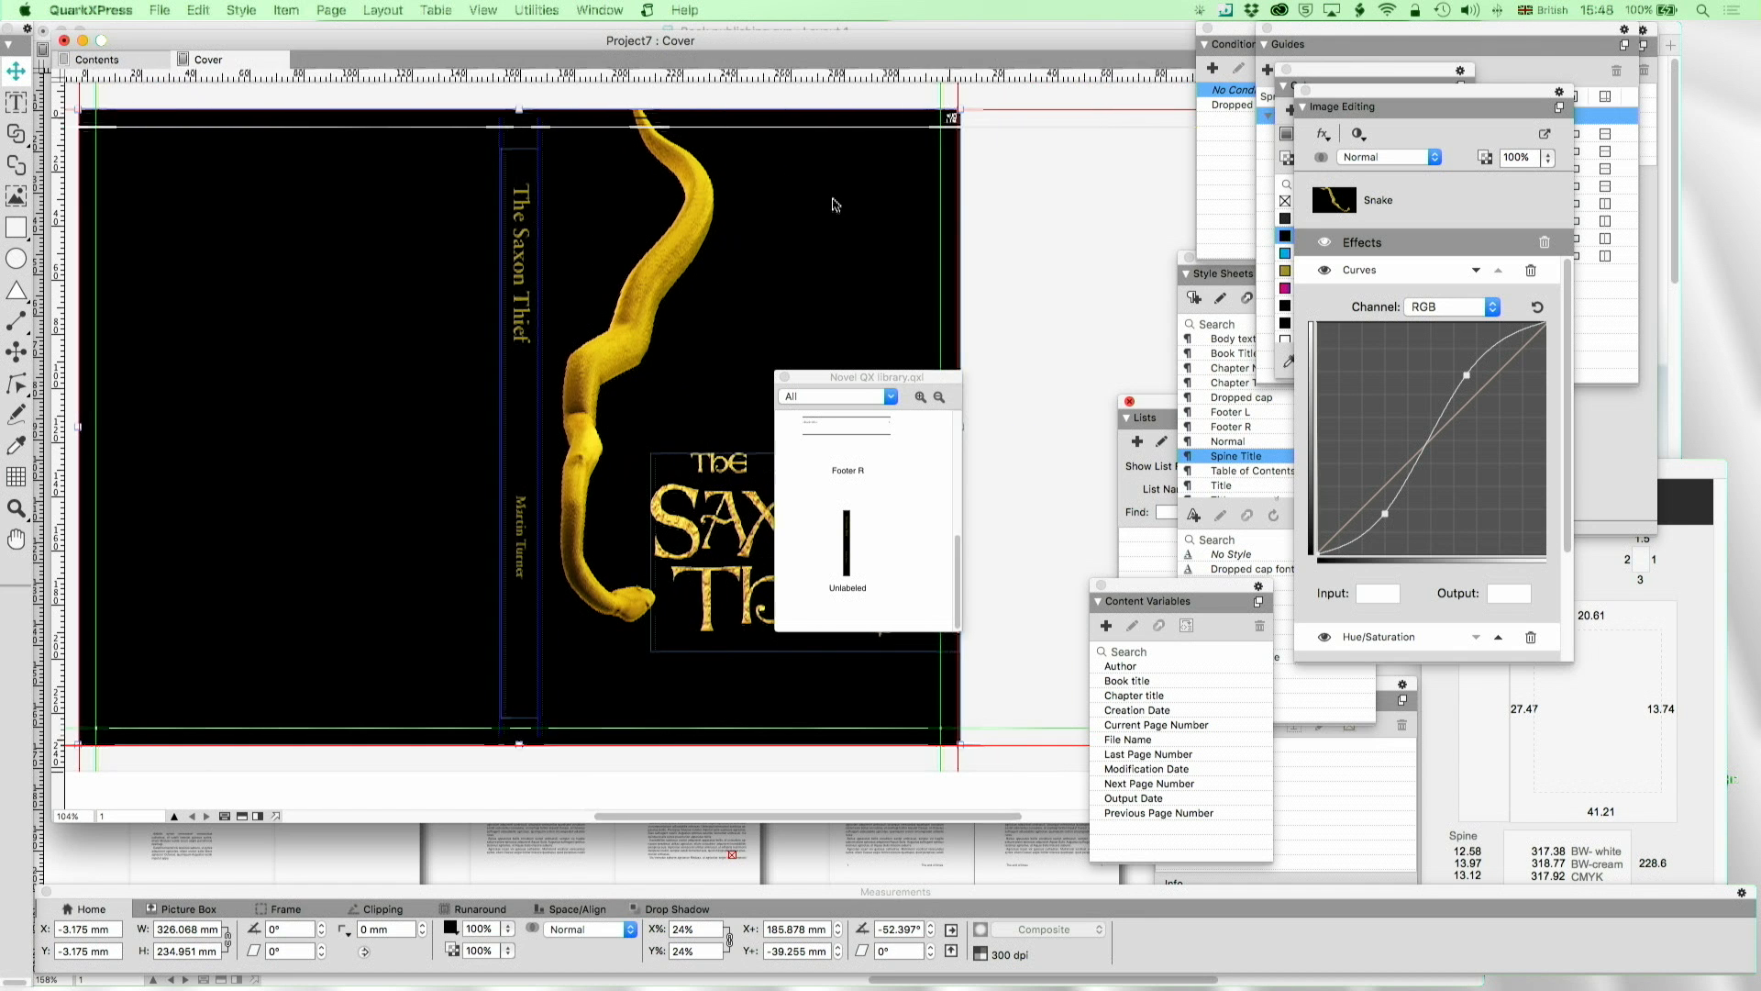
drag(853, 216, 960, 232)
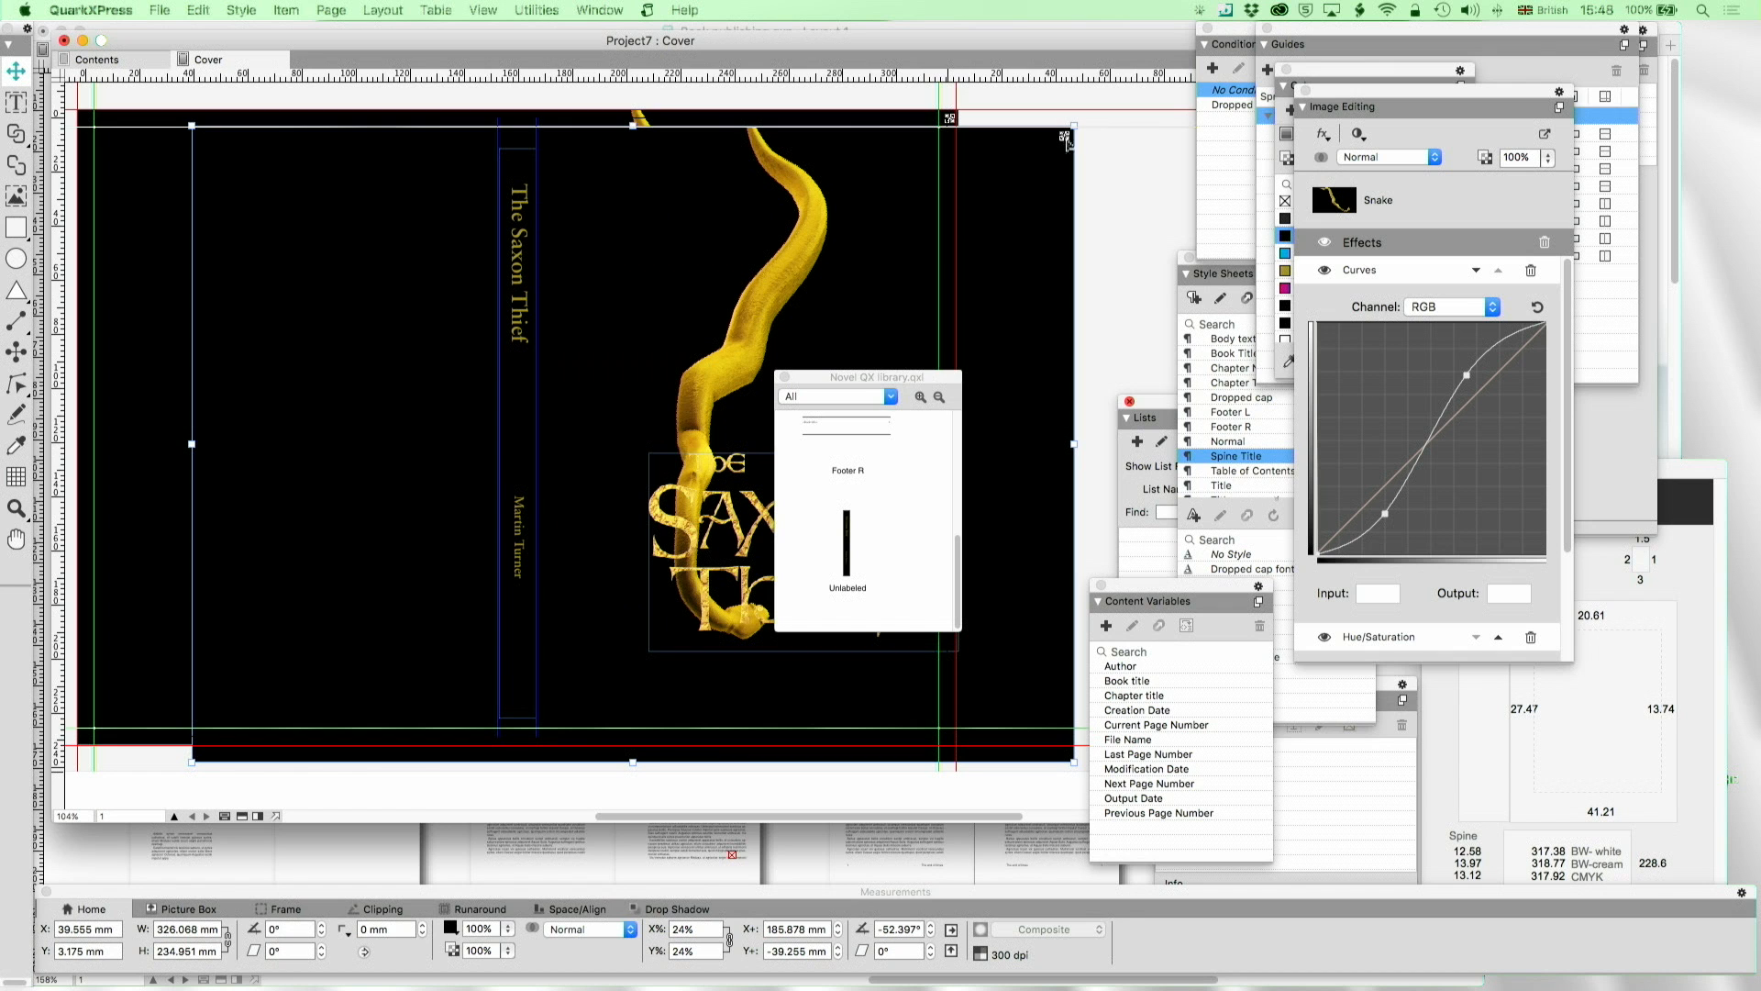
drag(1066, 134, 727, 379)
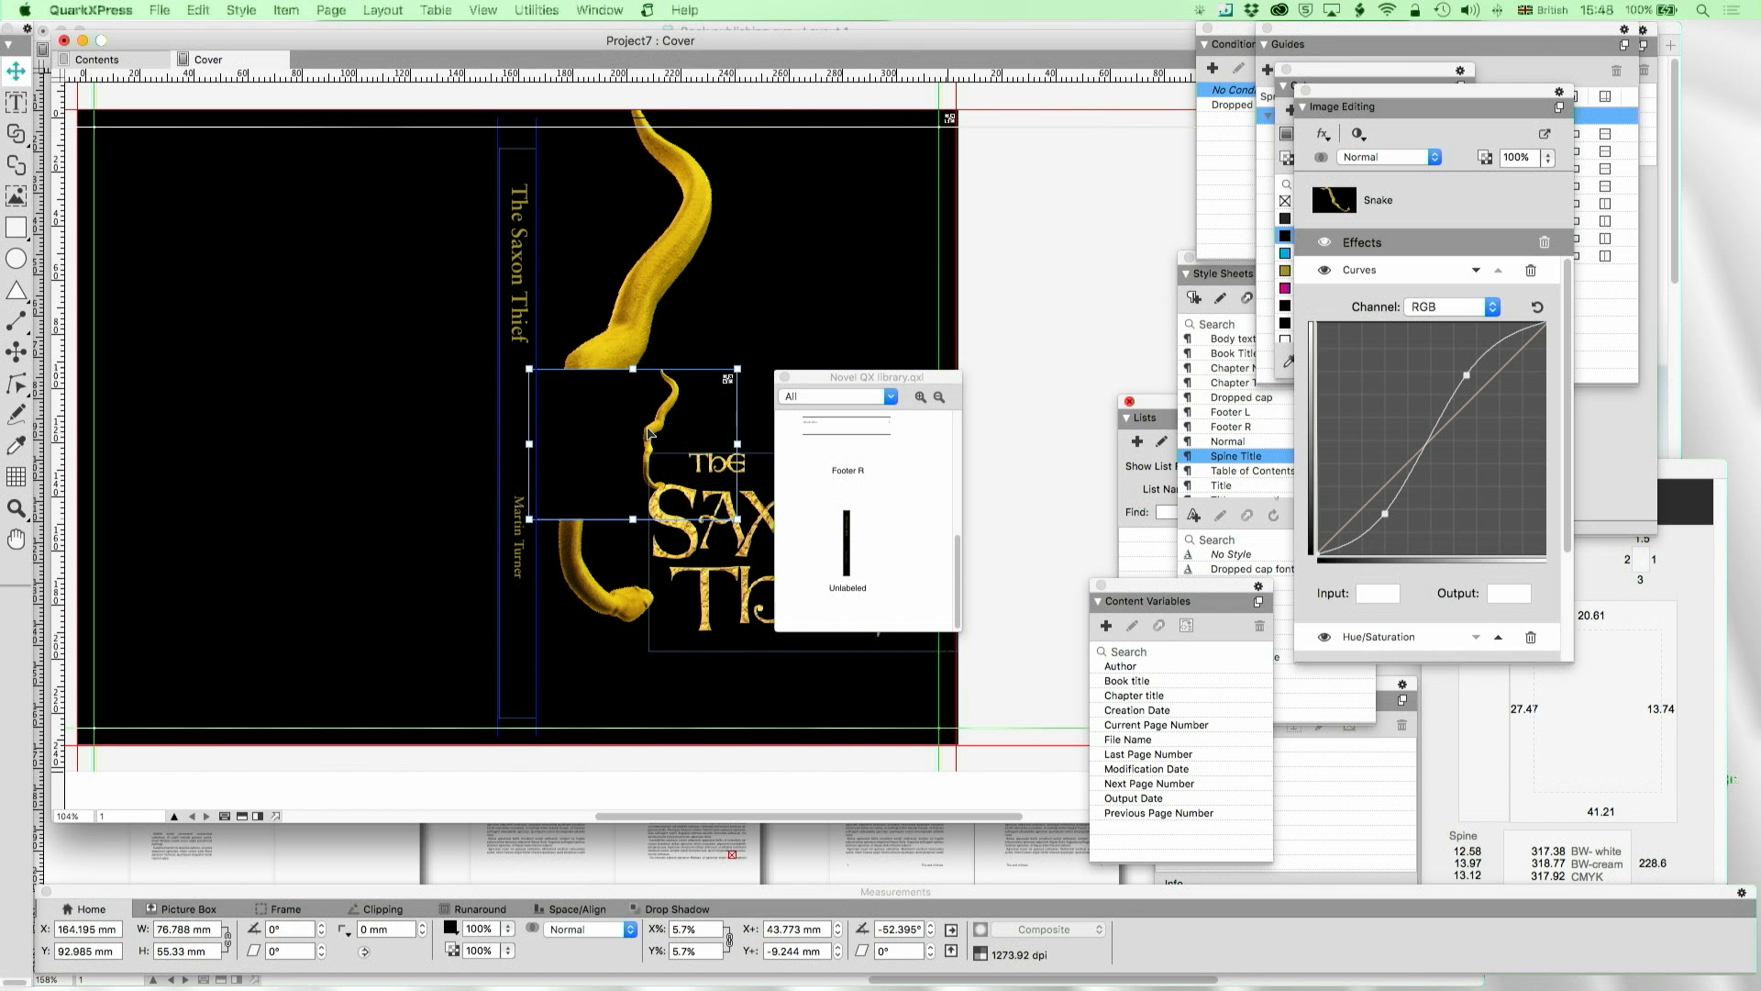
Set the small snake copy's runaround to None and bring it to the front
click(486, 909)
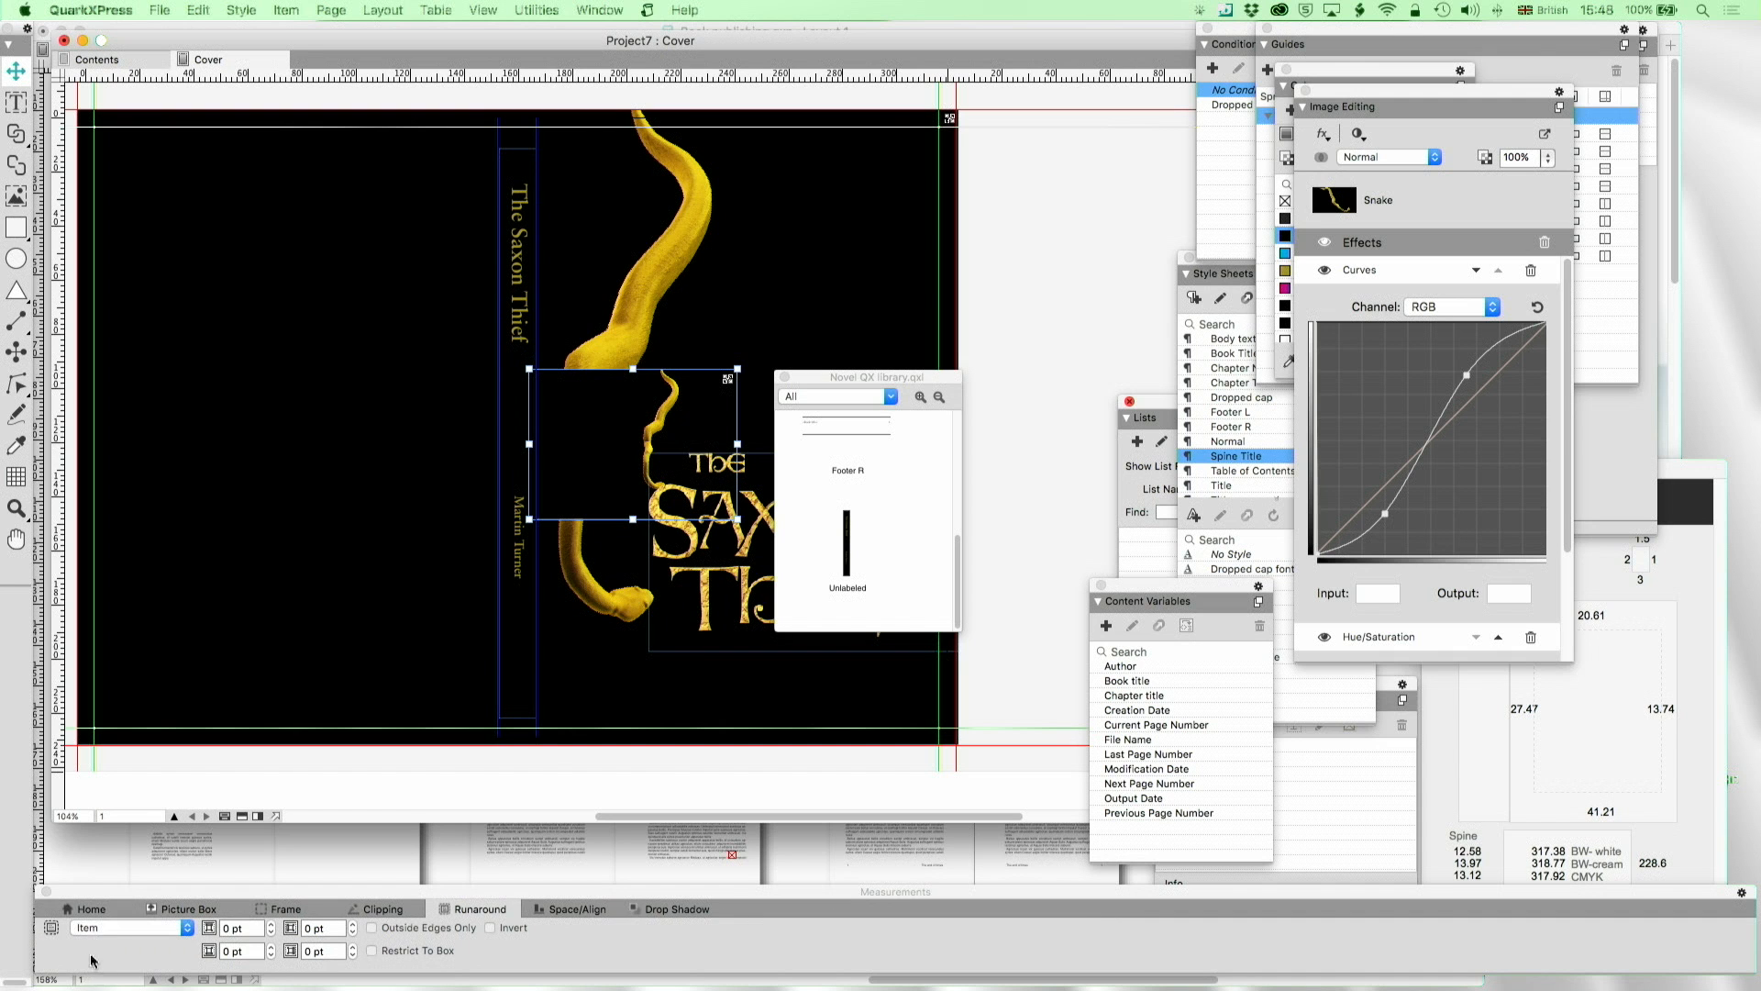
click(108, 929)
click(92, 913)
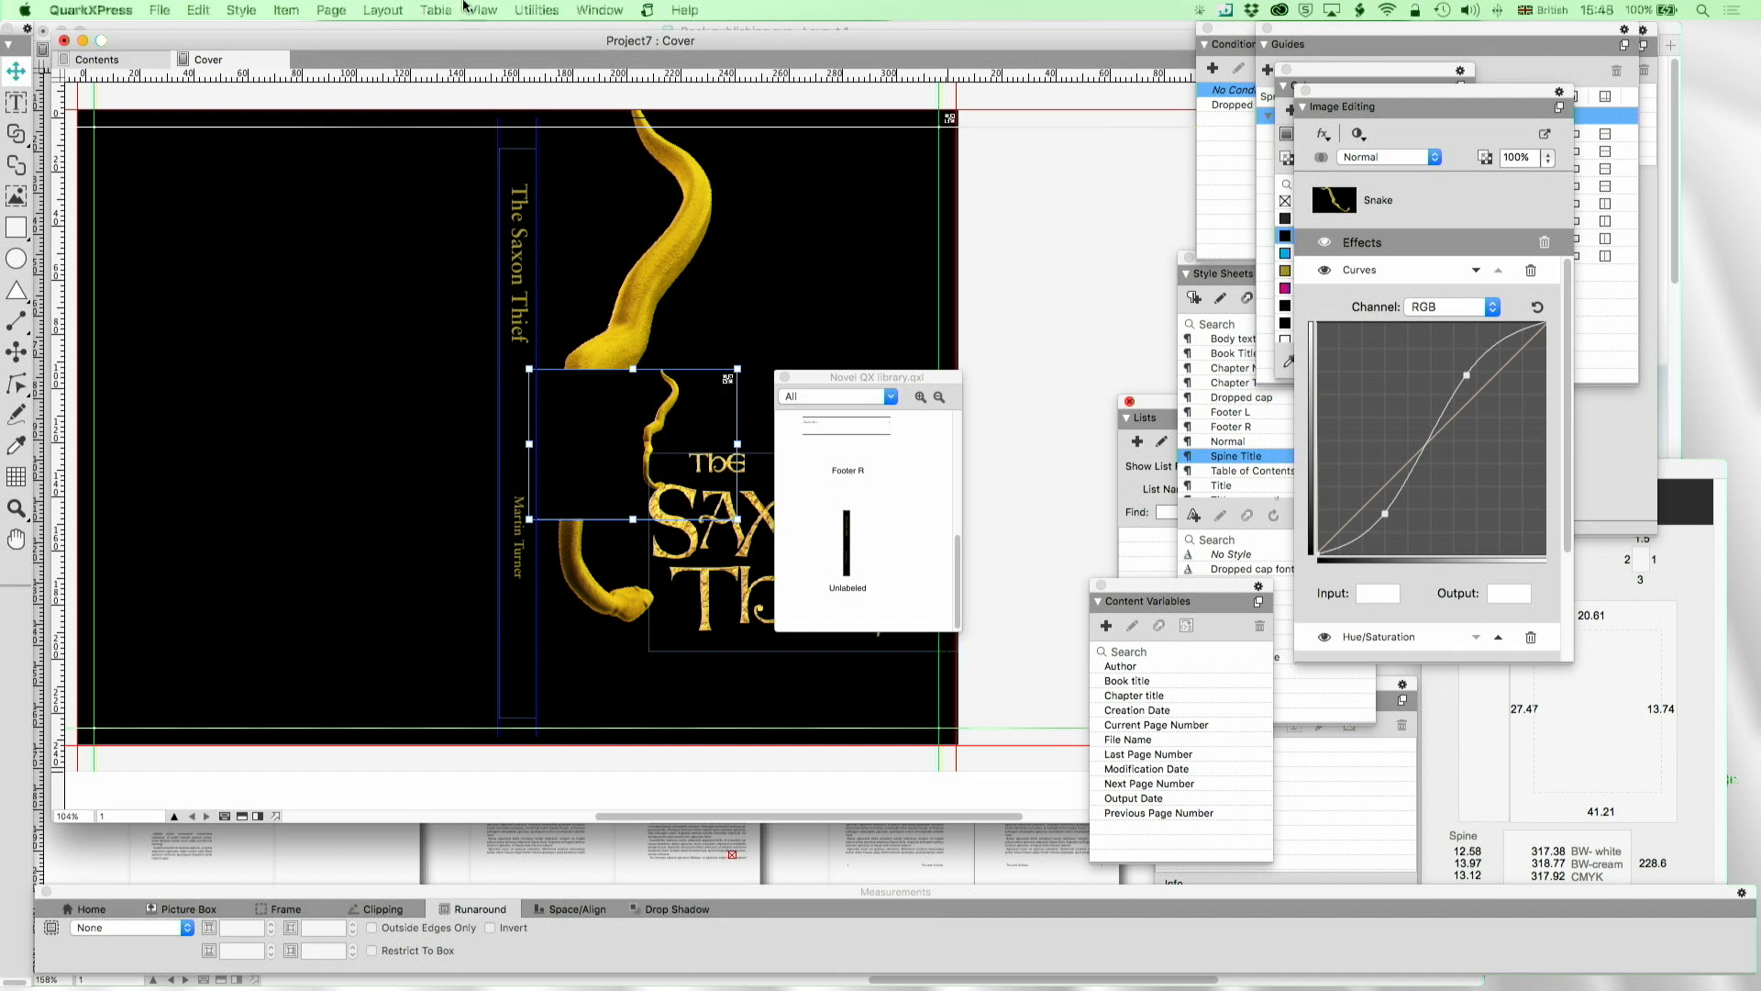
click(286, 10)
mouse_move(351, 162)
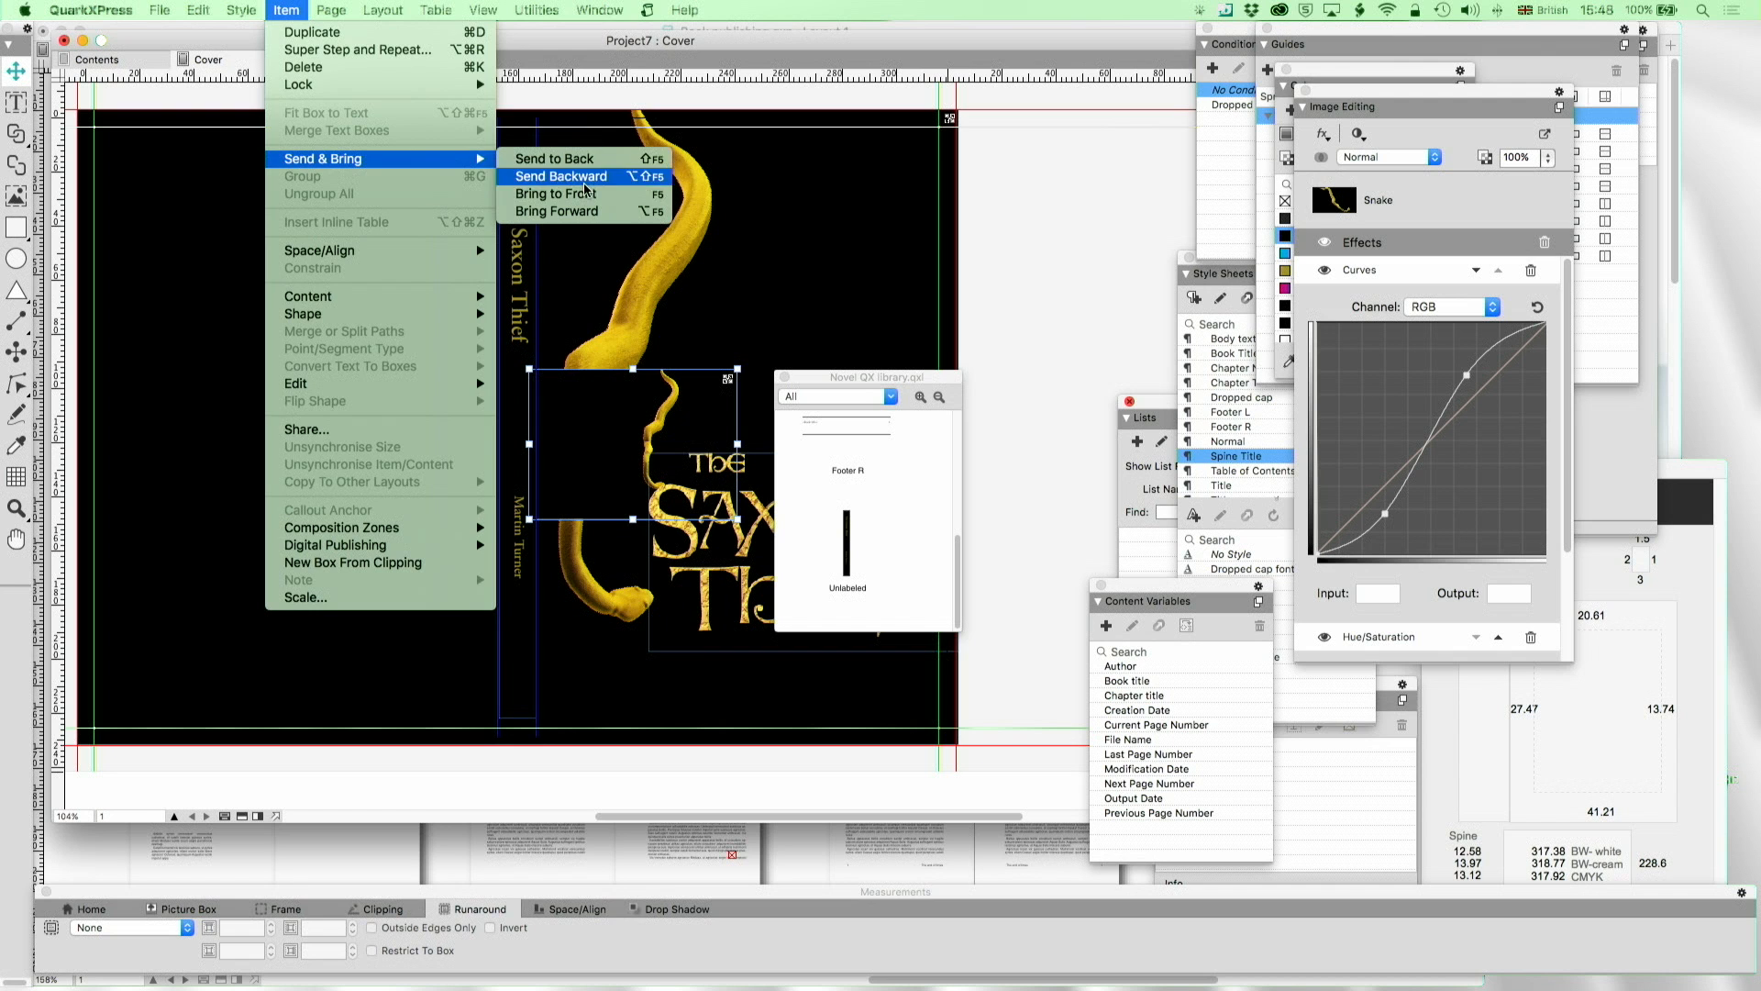
click(551, 200)
Fit the small snake between the title and author's name on the spine, reducing its box and rotating it slightly
drag(654, 465, 487, 488)
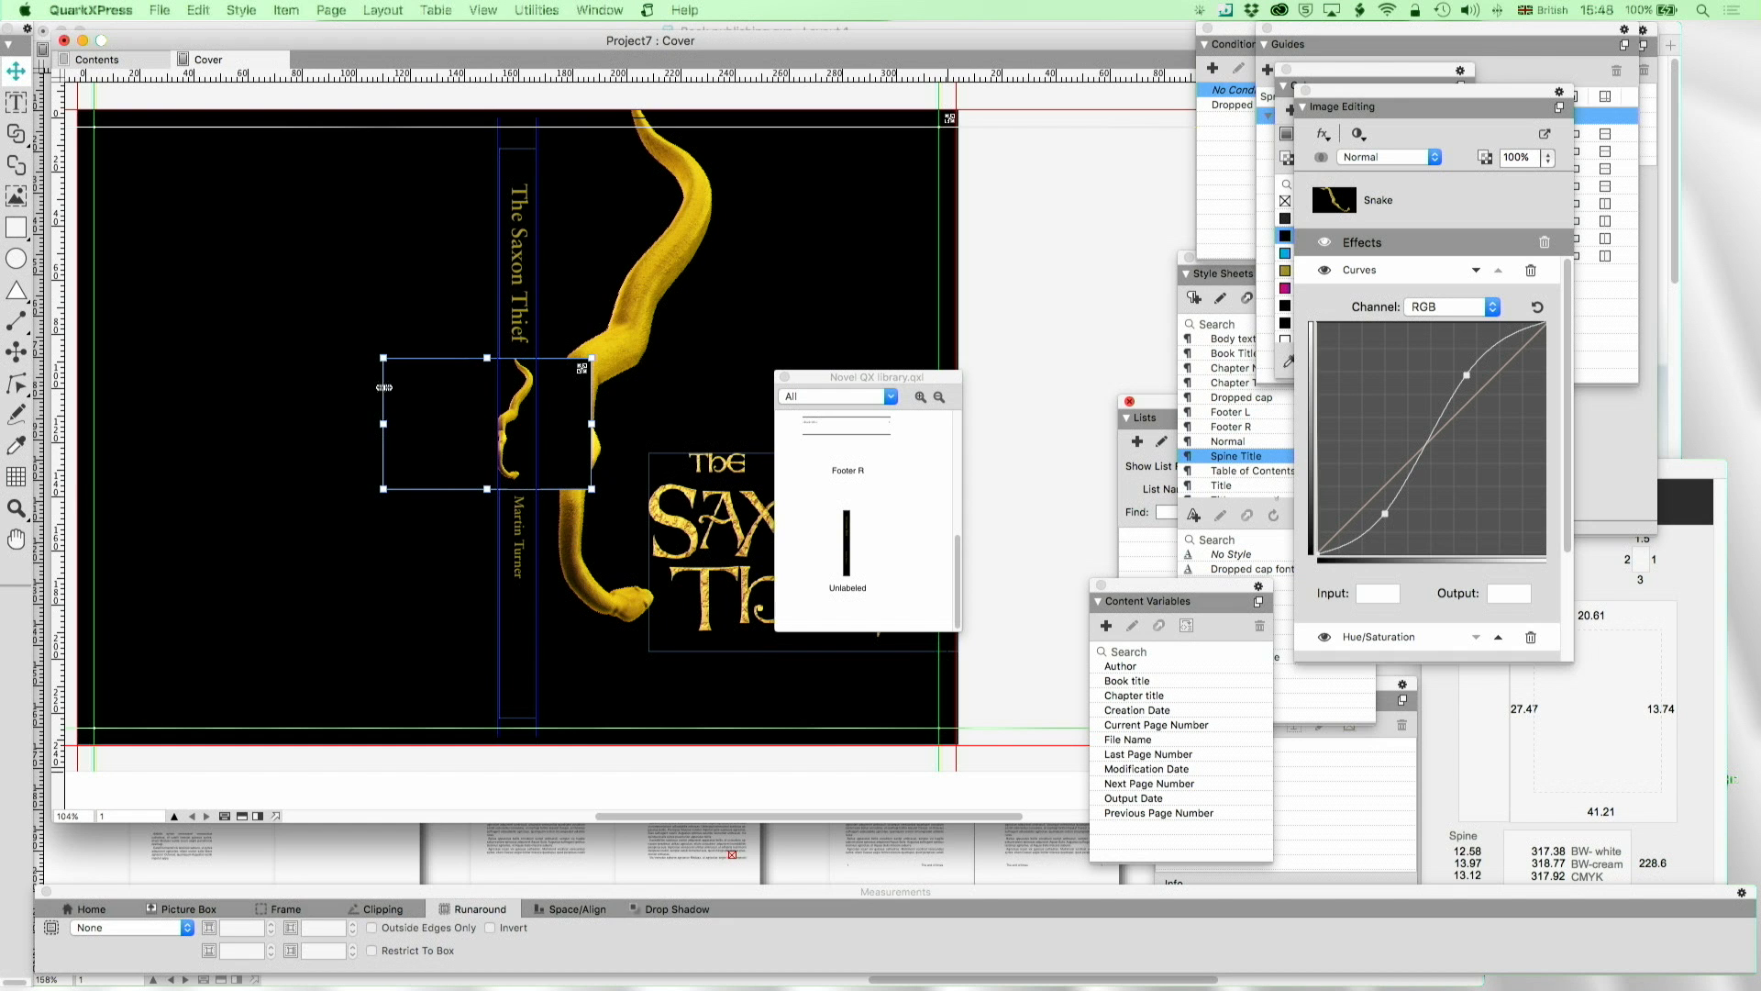
drag(379, 357, 413, 377)
drag(519, 416, 578, 358)
drag(513, 429, 513, 425)
drag(427, 472, 438, 464)
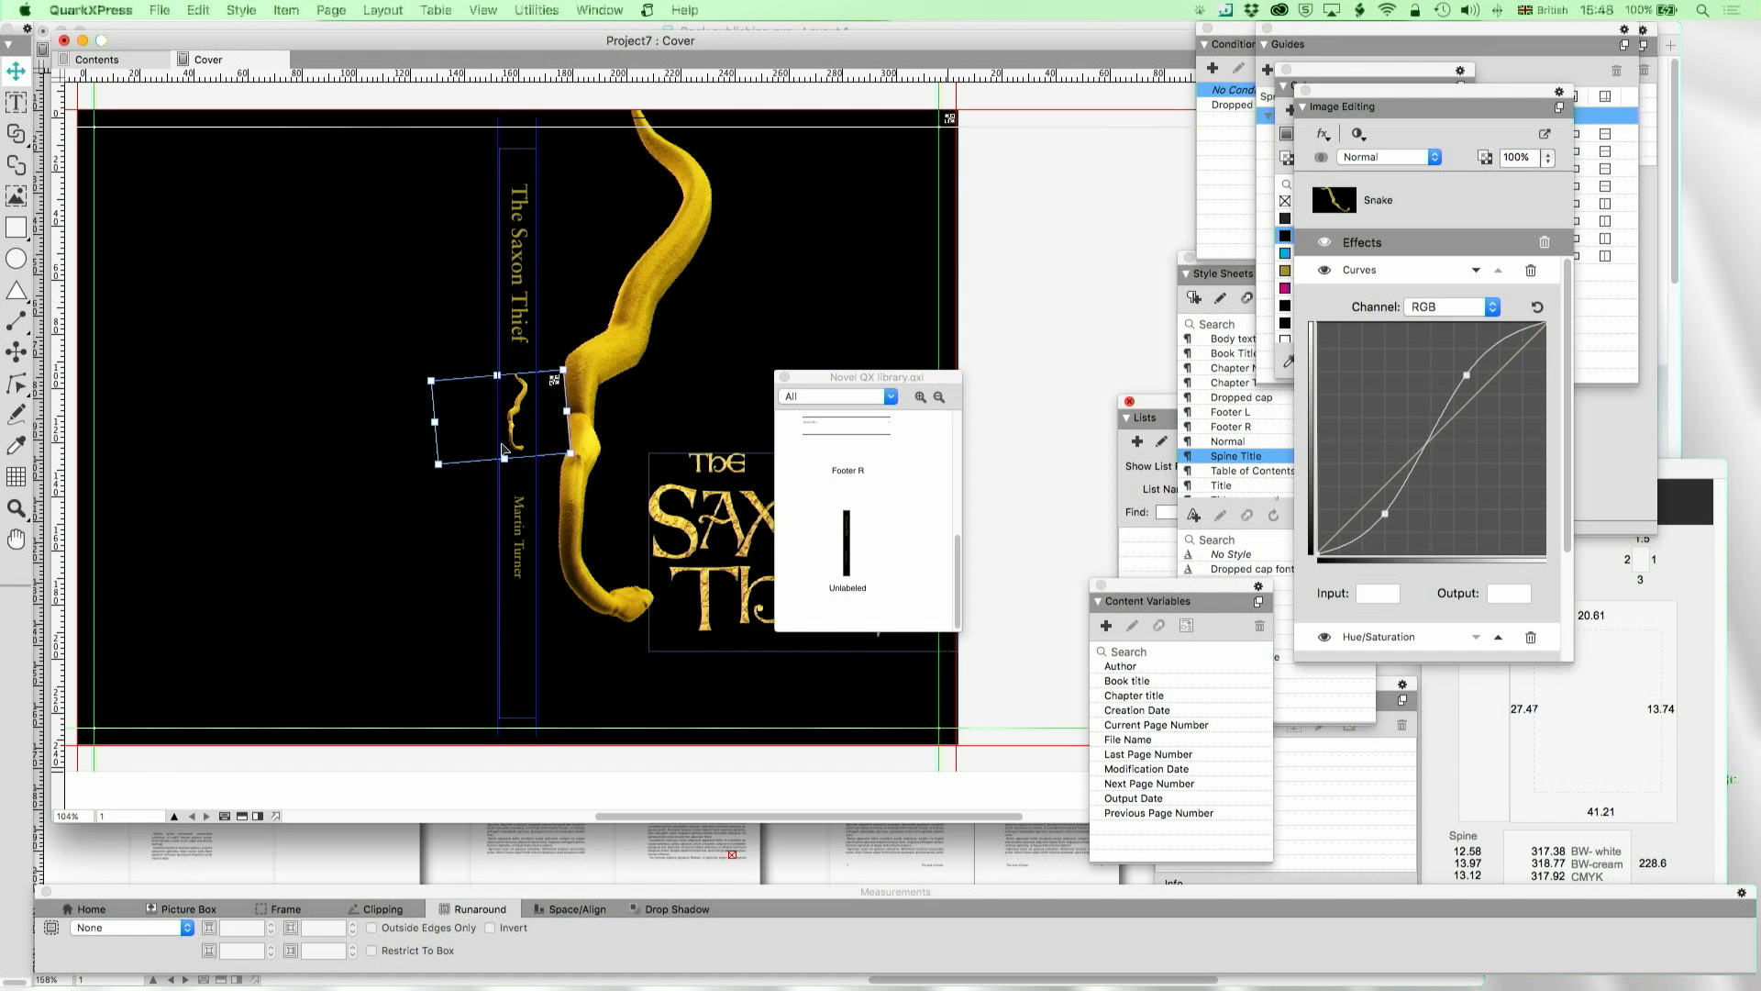
click(1103, 287)
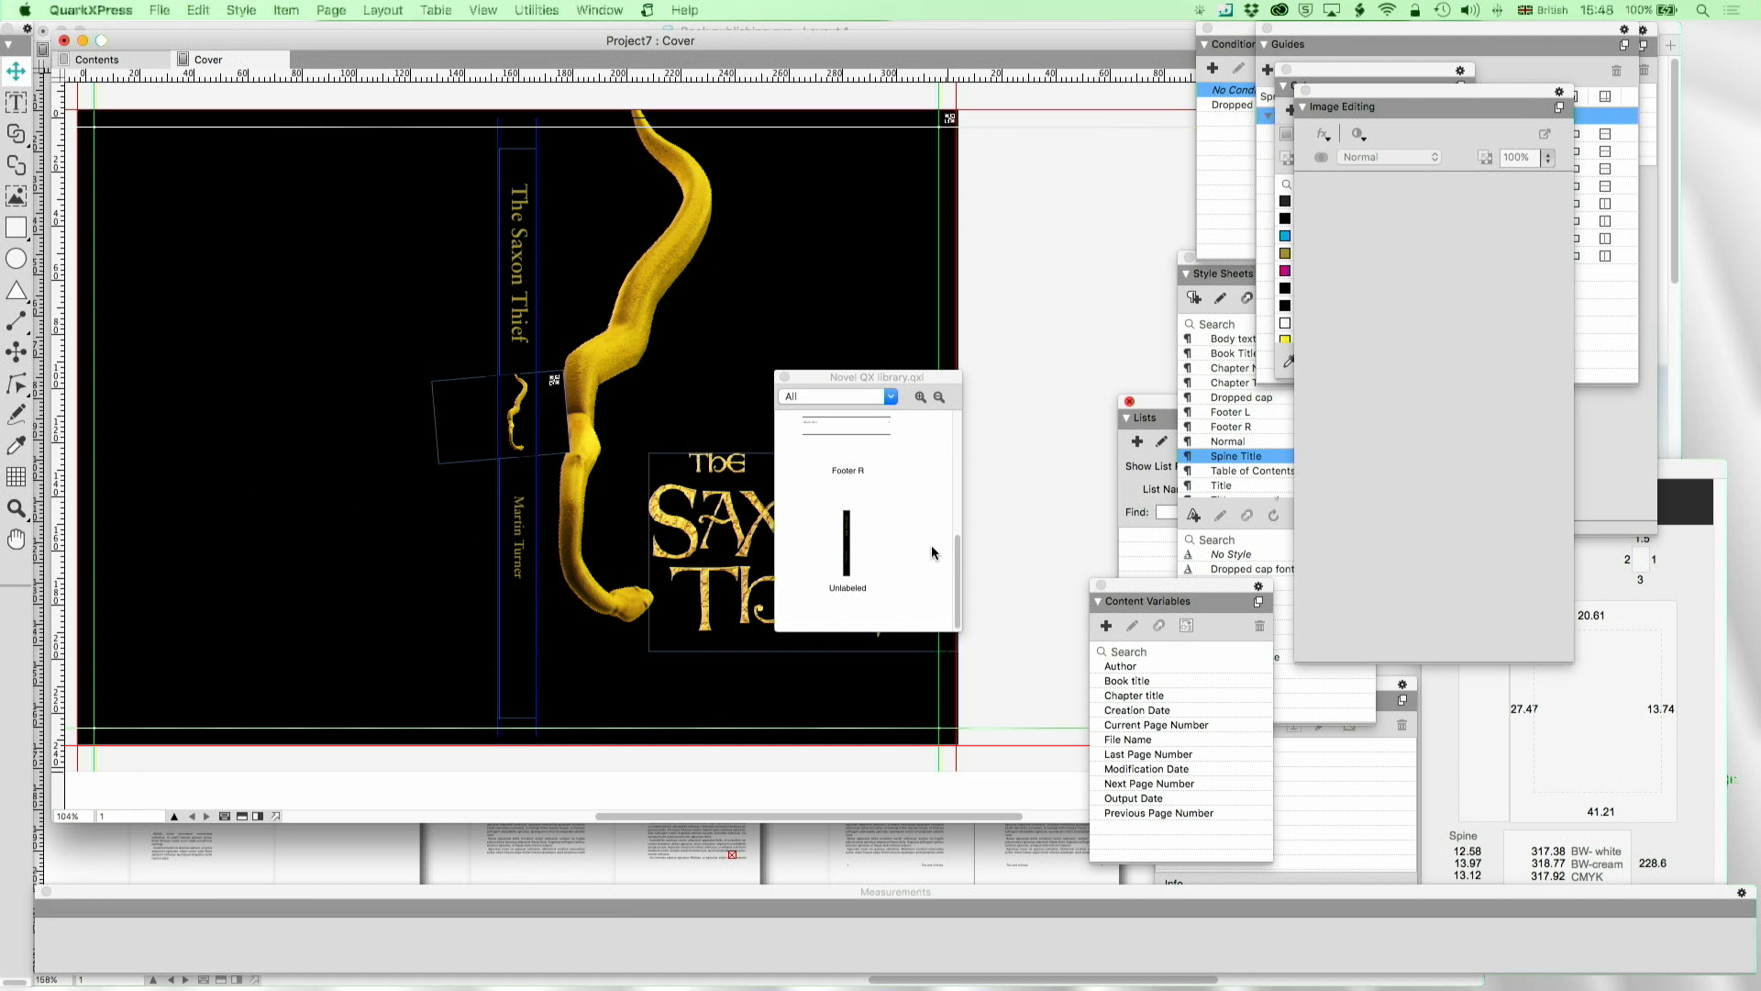
Draw a picture box about 60 × 32 mm beside the cover and fill it with the shared inGenios logo, scaled to fit
click(599, 10)
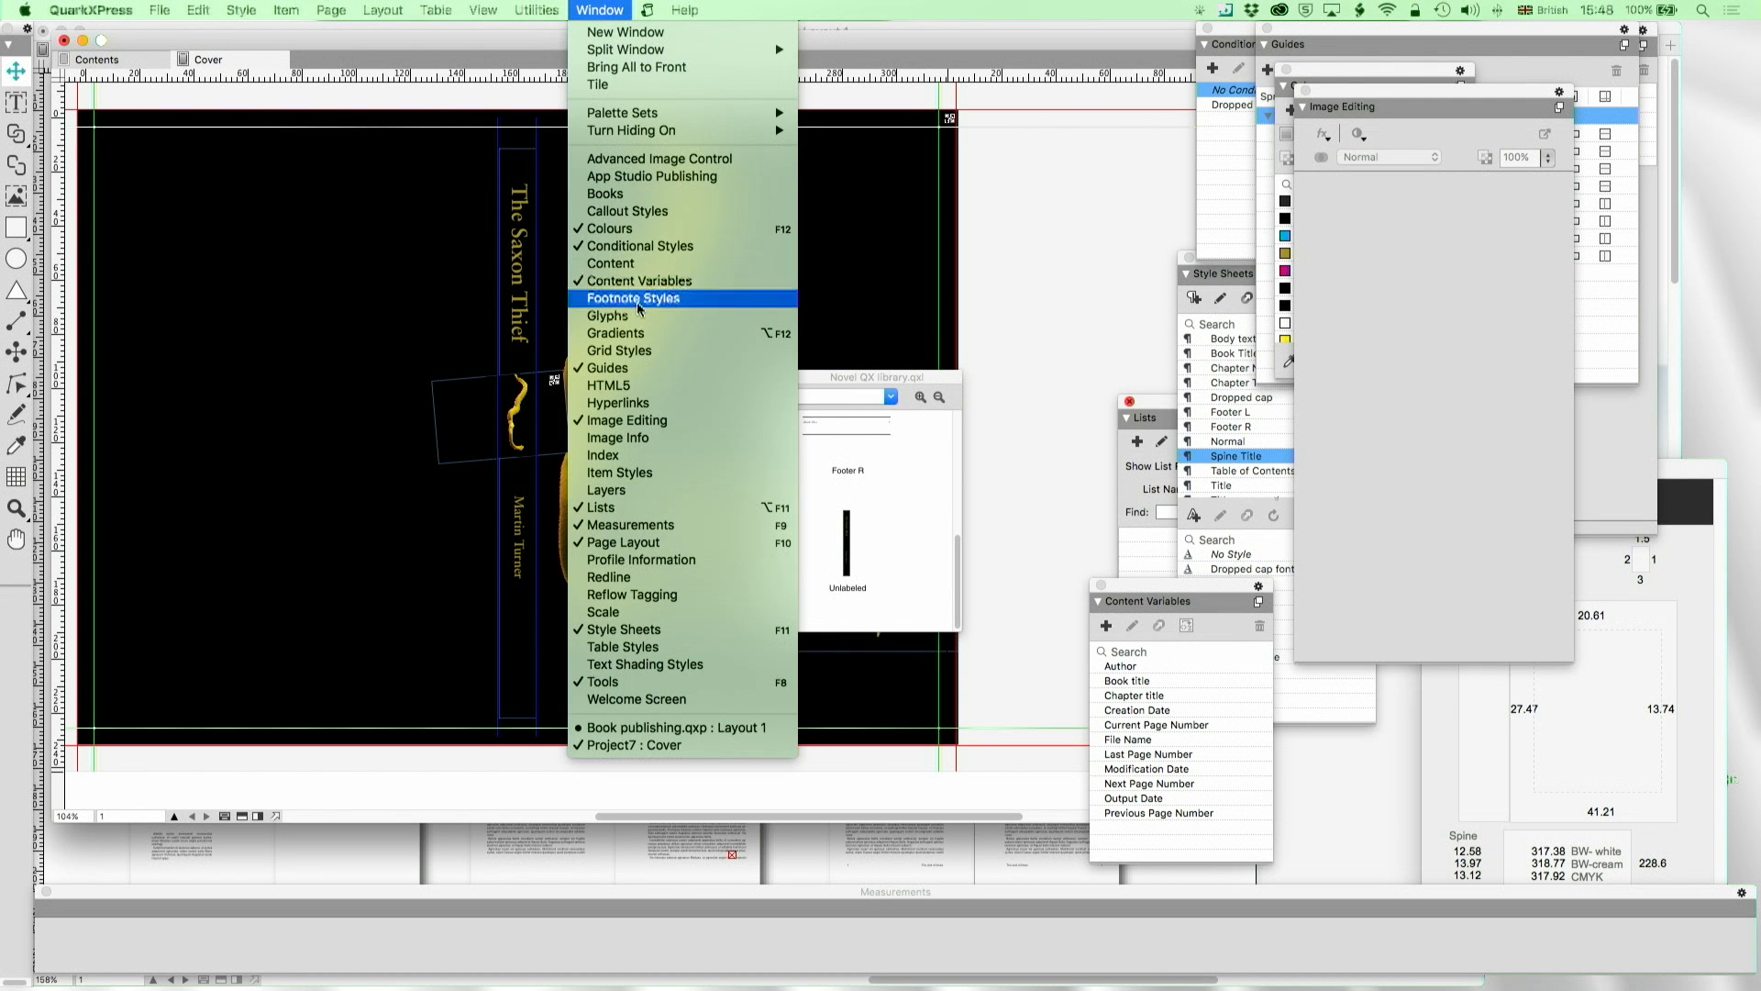
click(638, 265)
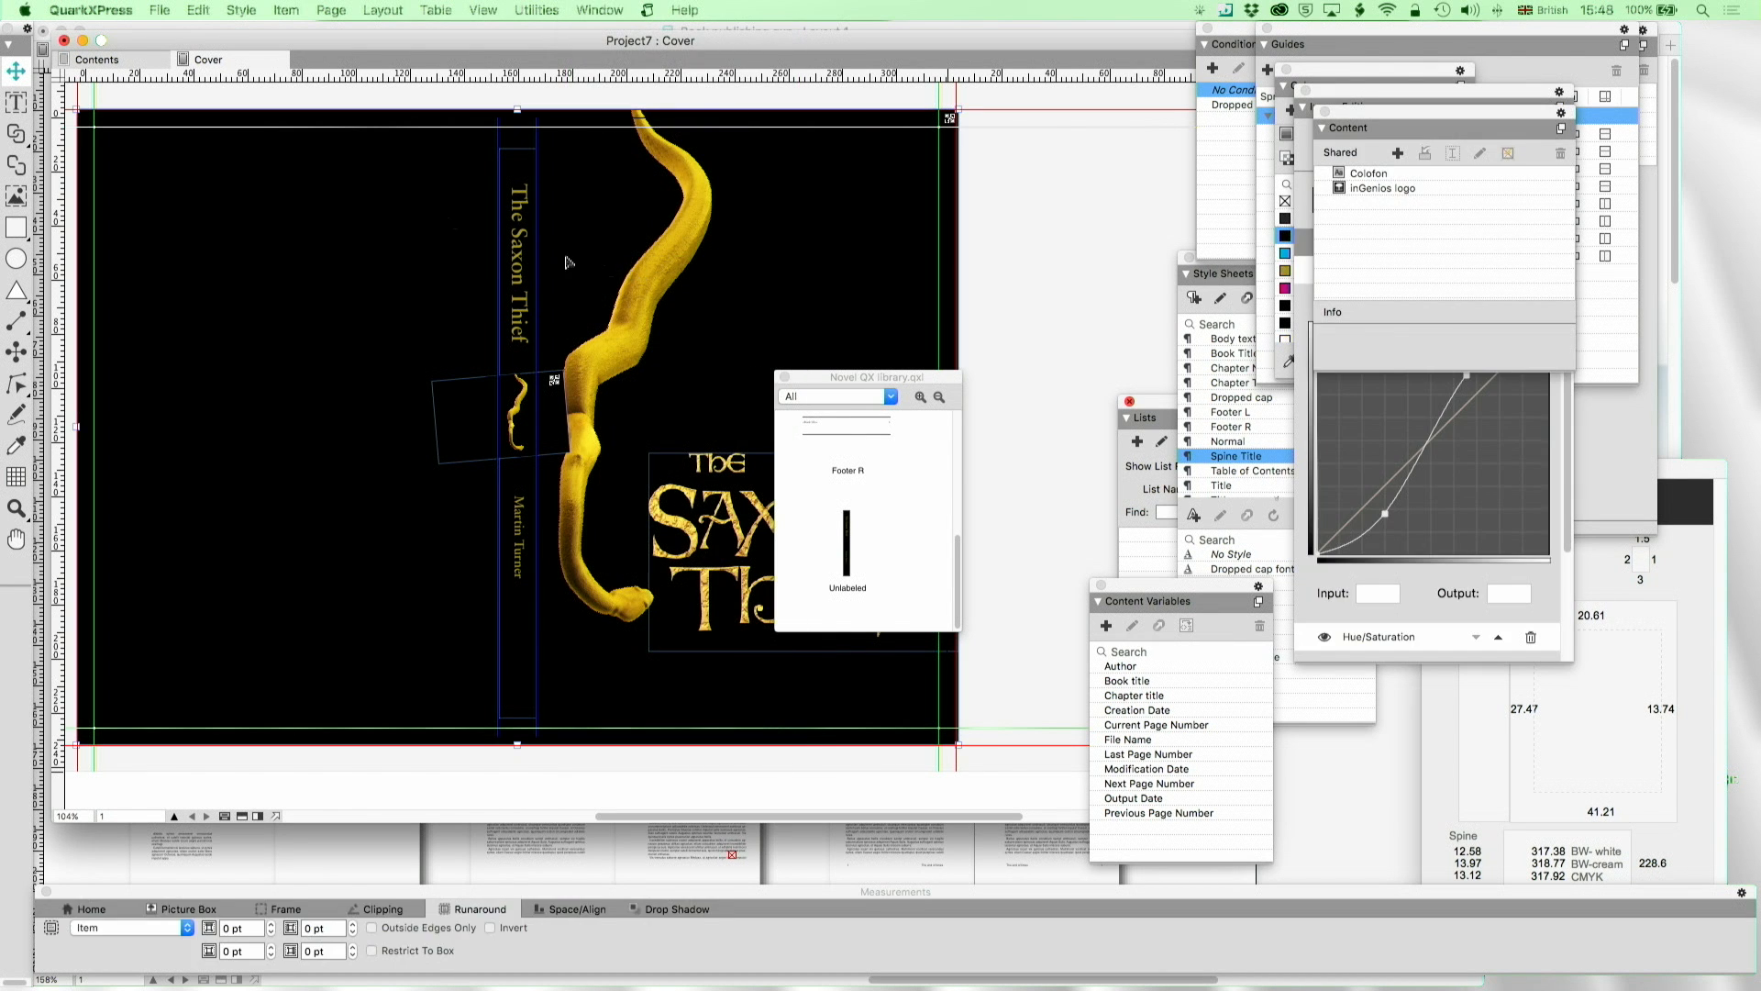
click(16, 195)
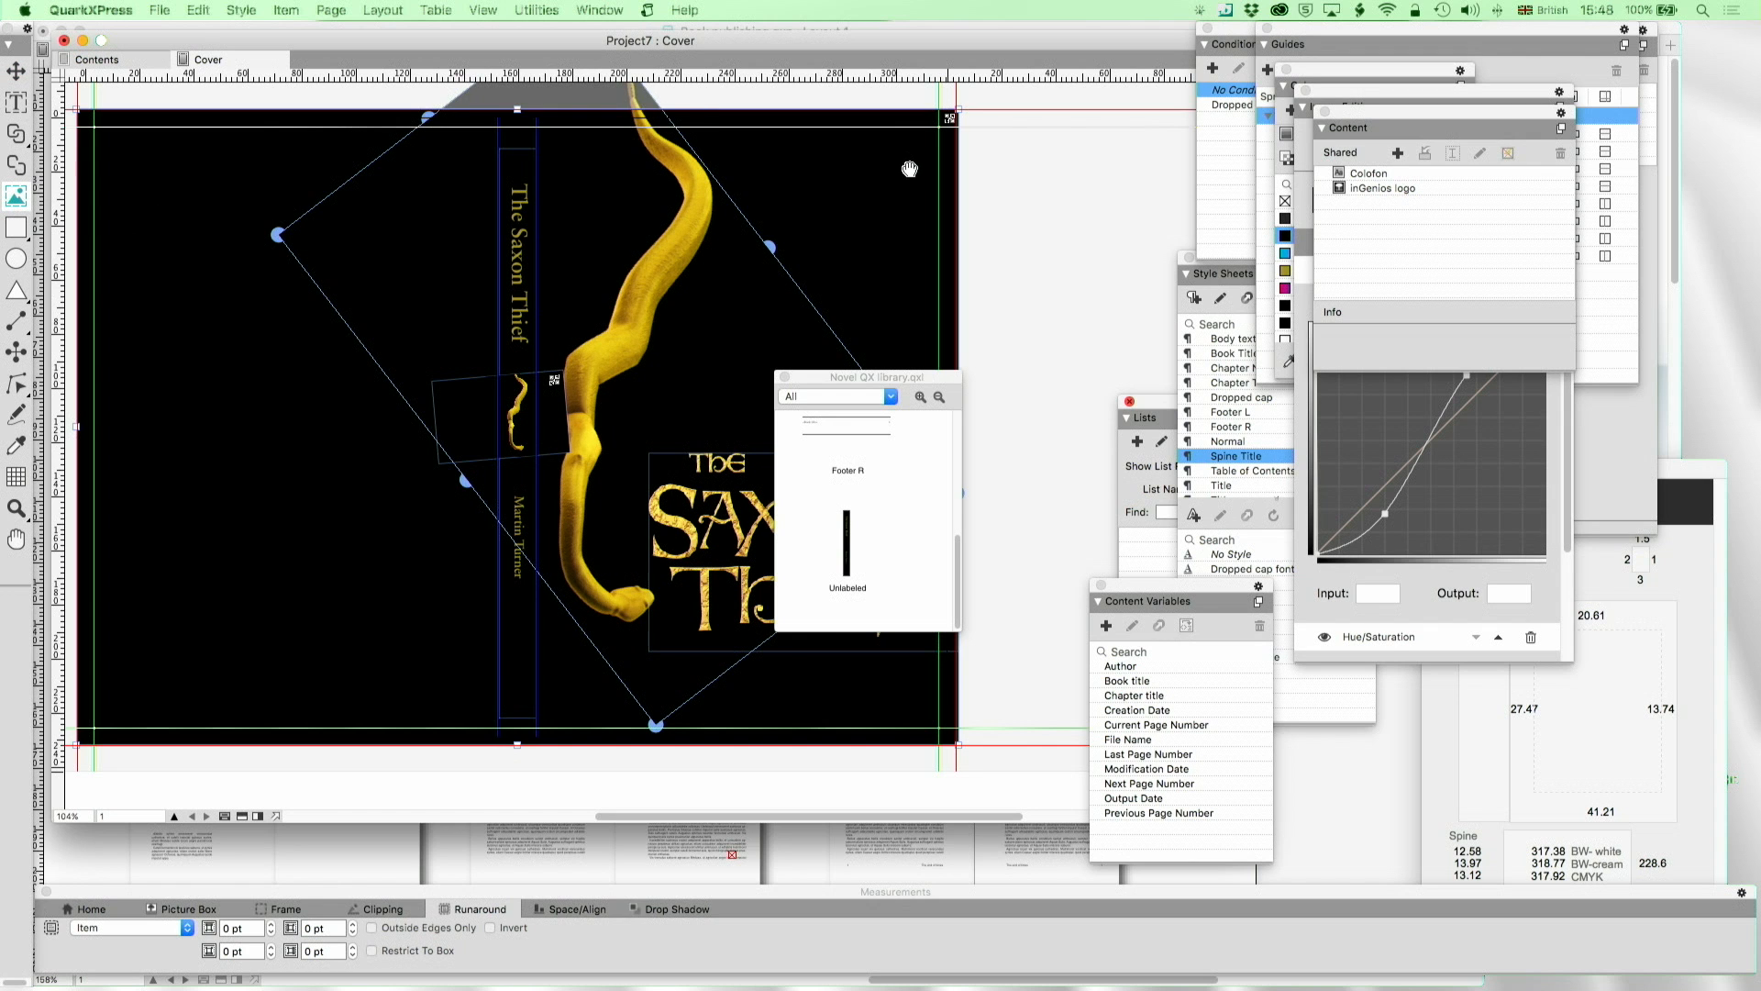
drag(1133, 170, 966, 256)
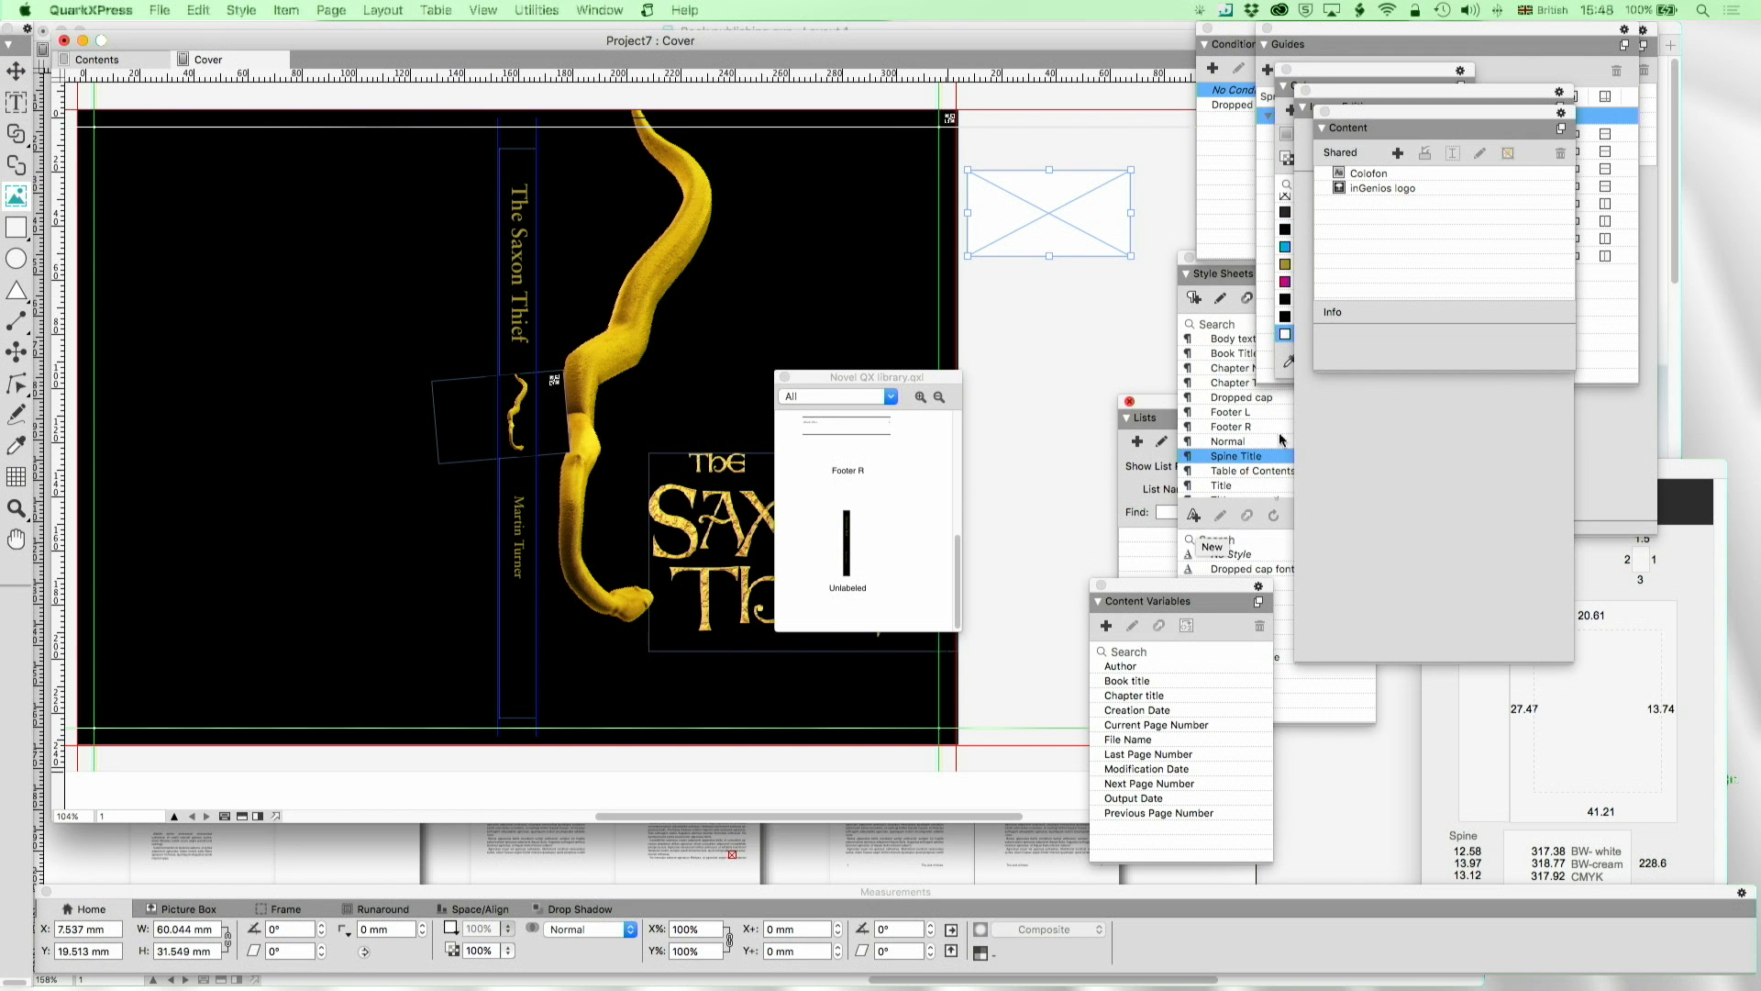
drag(1351, 190, 1078, 223)
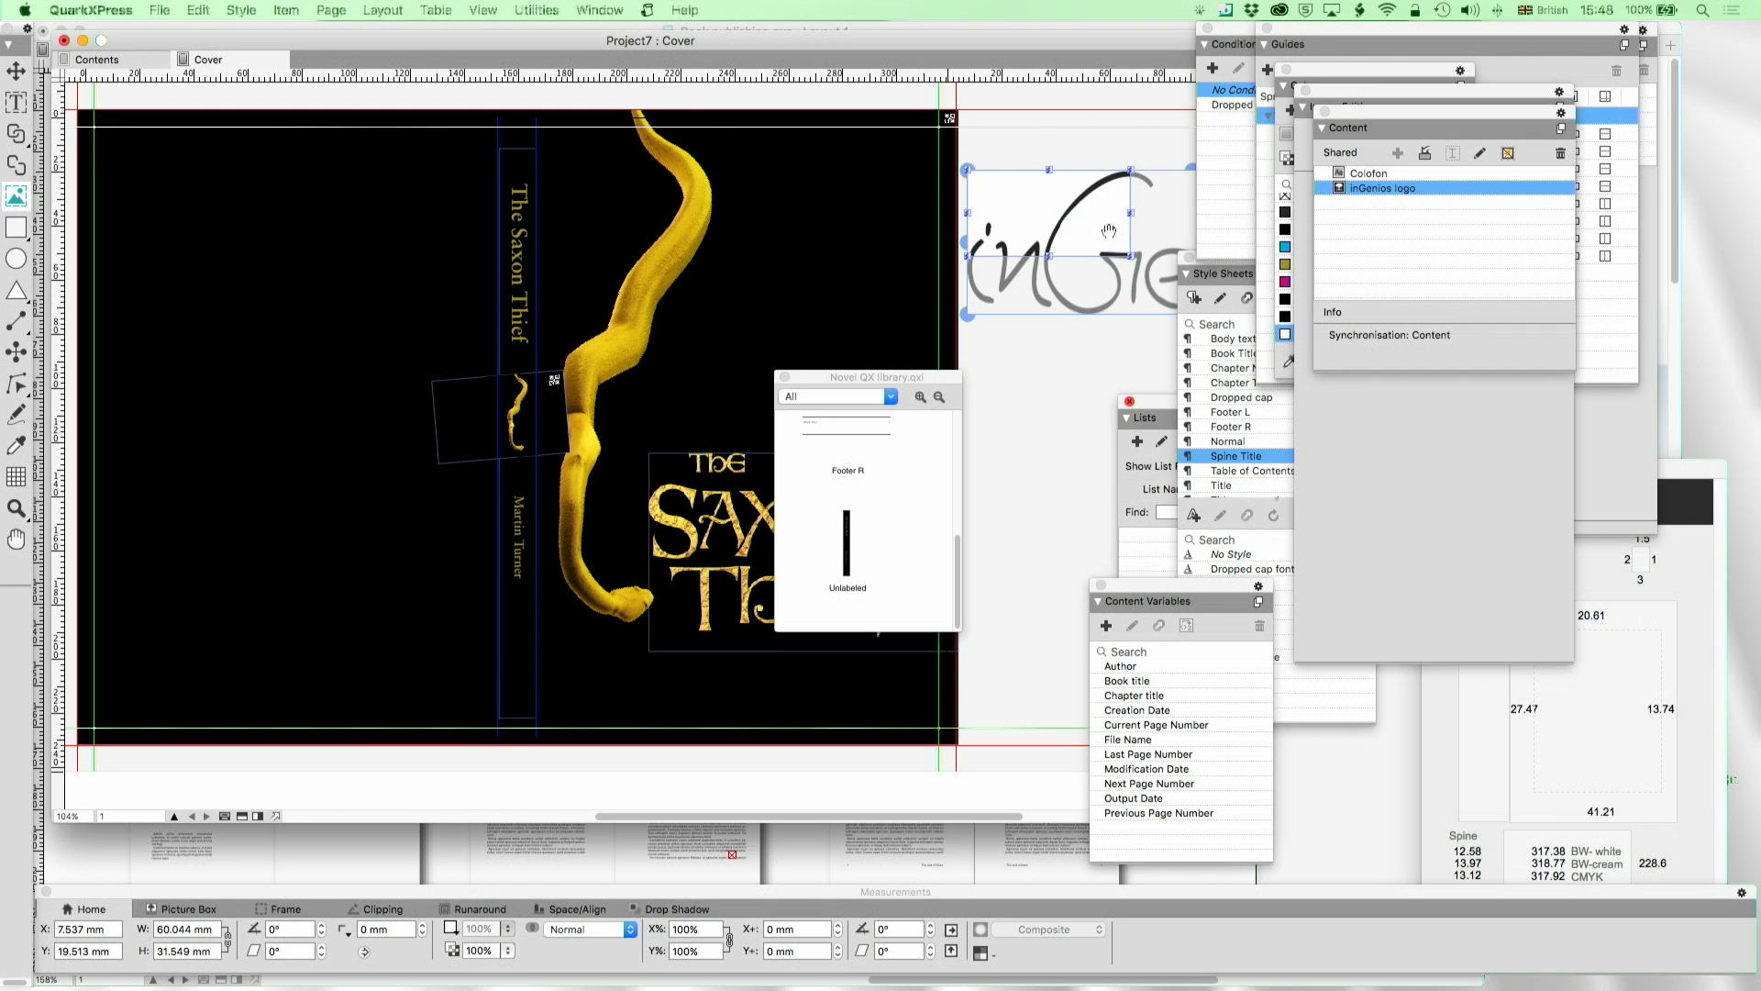
key(super+alt+shift+f)
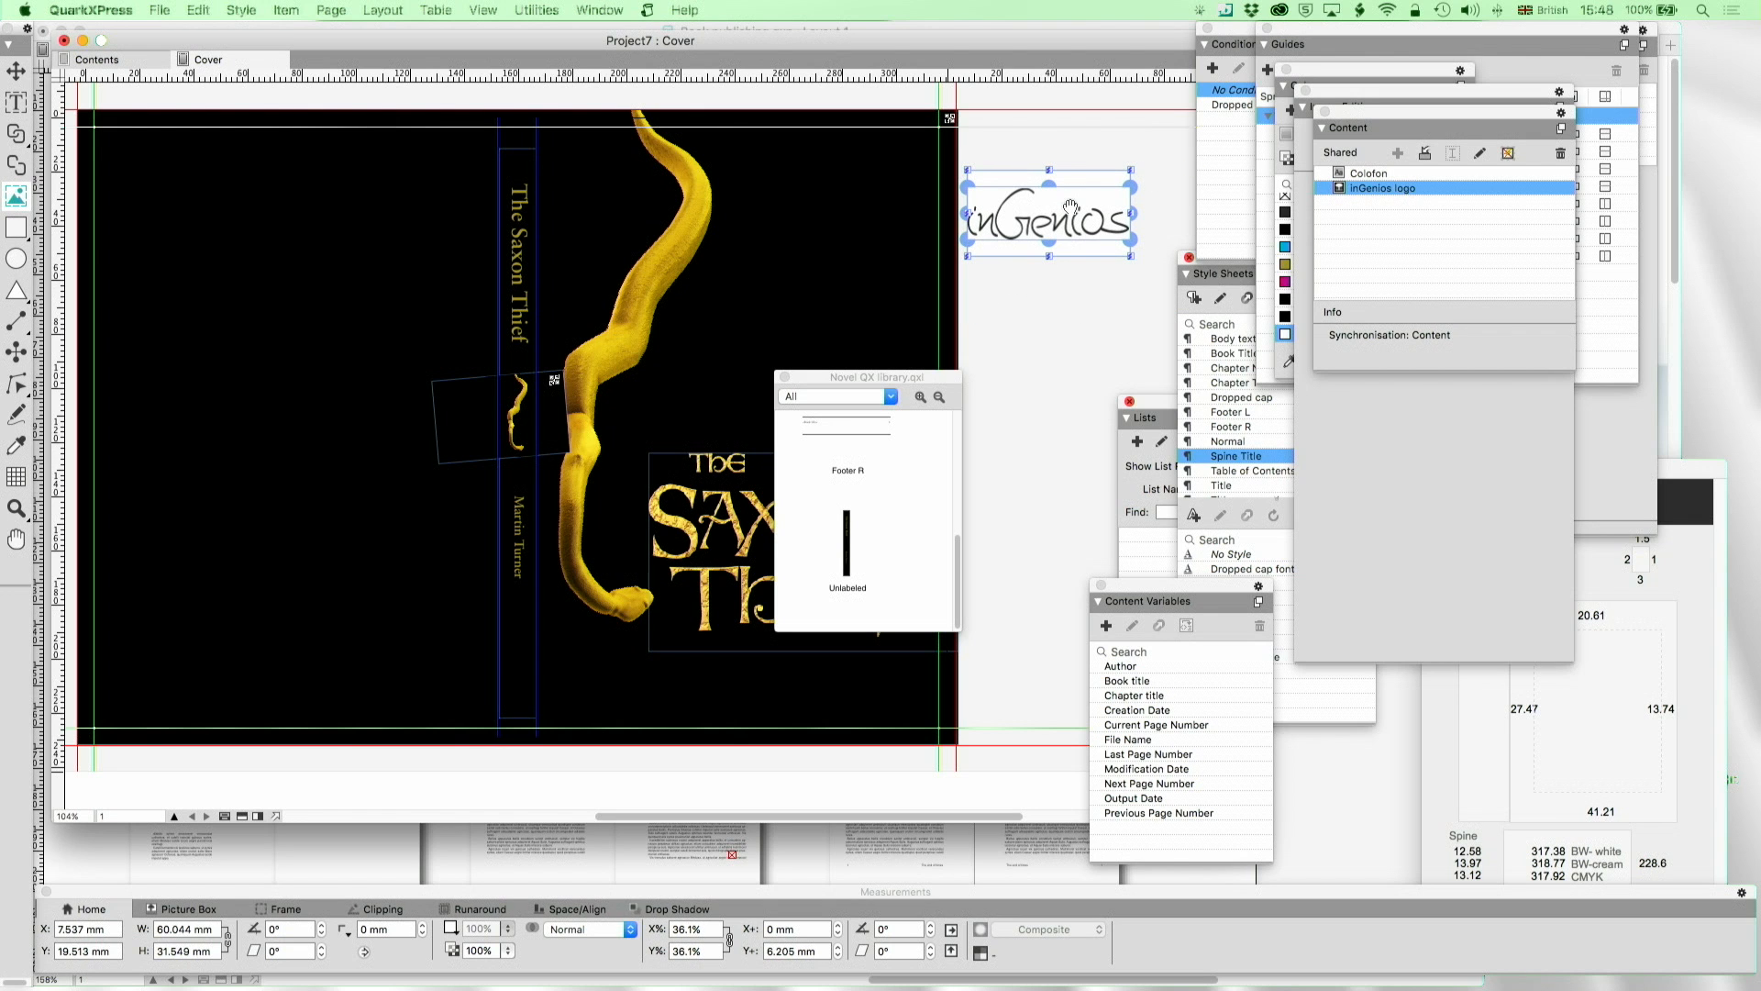
Convert the inGenios logo to native objects and colour the converted artwork White
right_click(1071, 208)
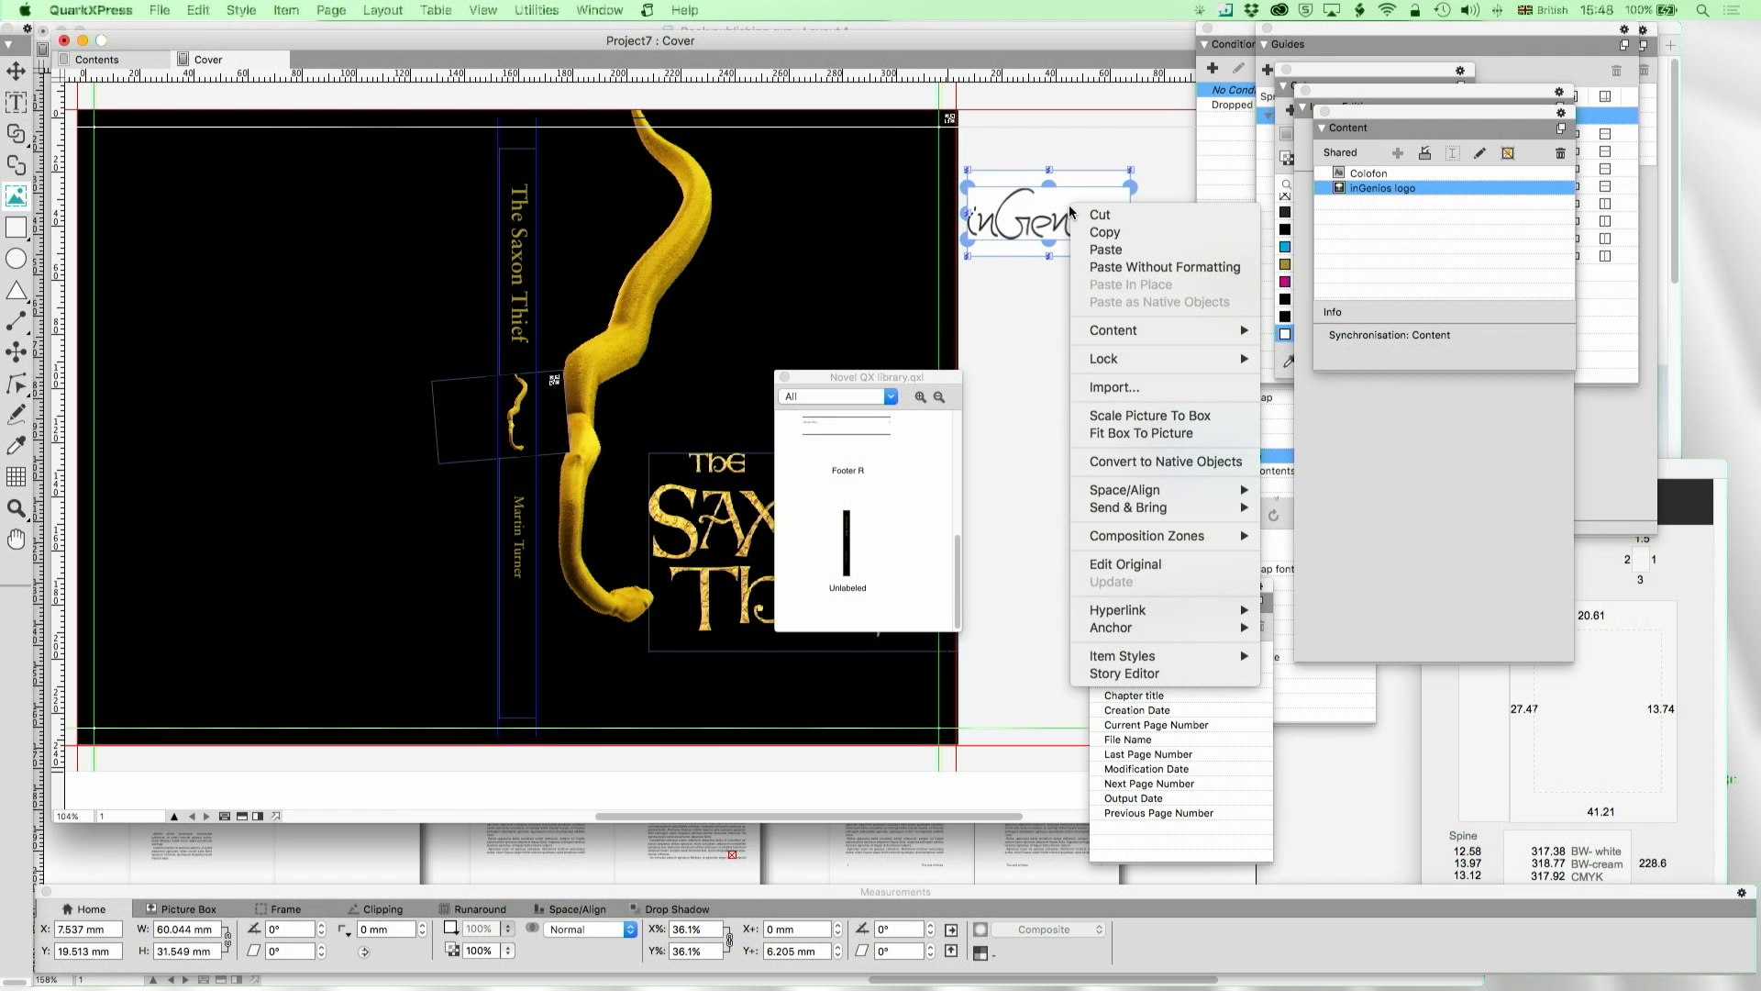
click(1165, 462)
click(994, 380)
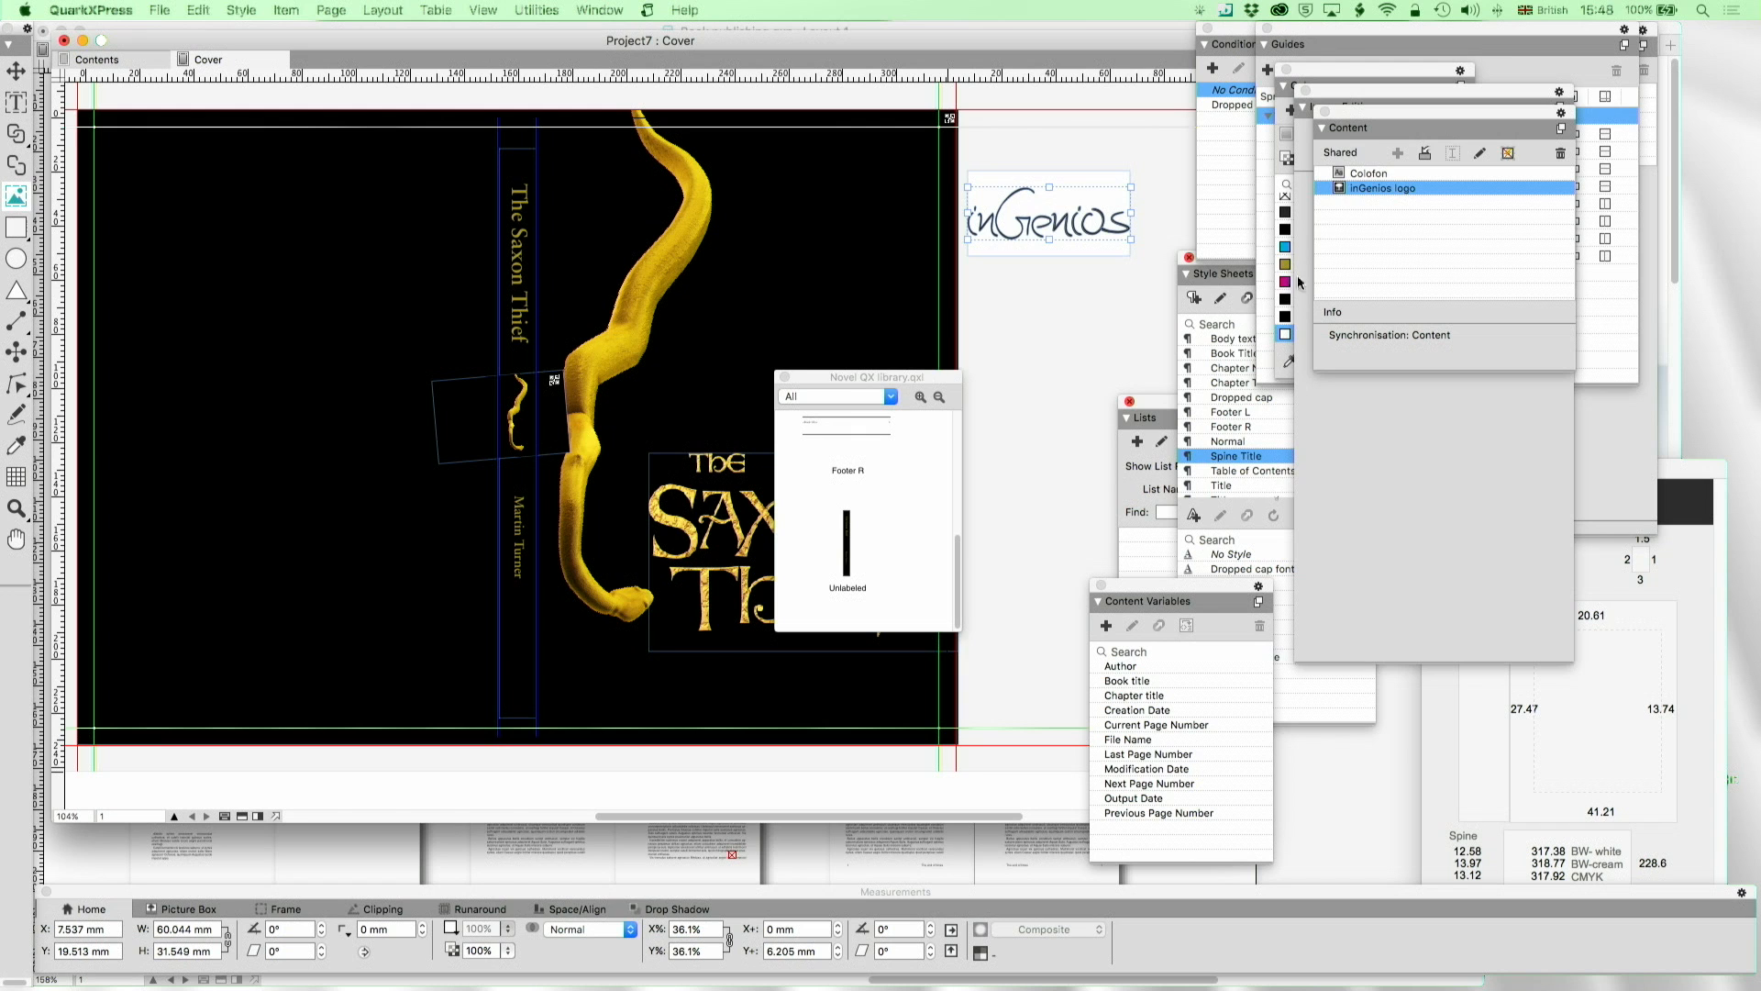
click(1353, 73)
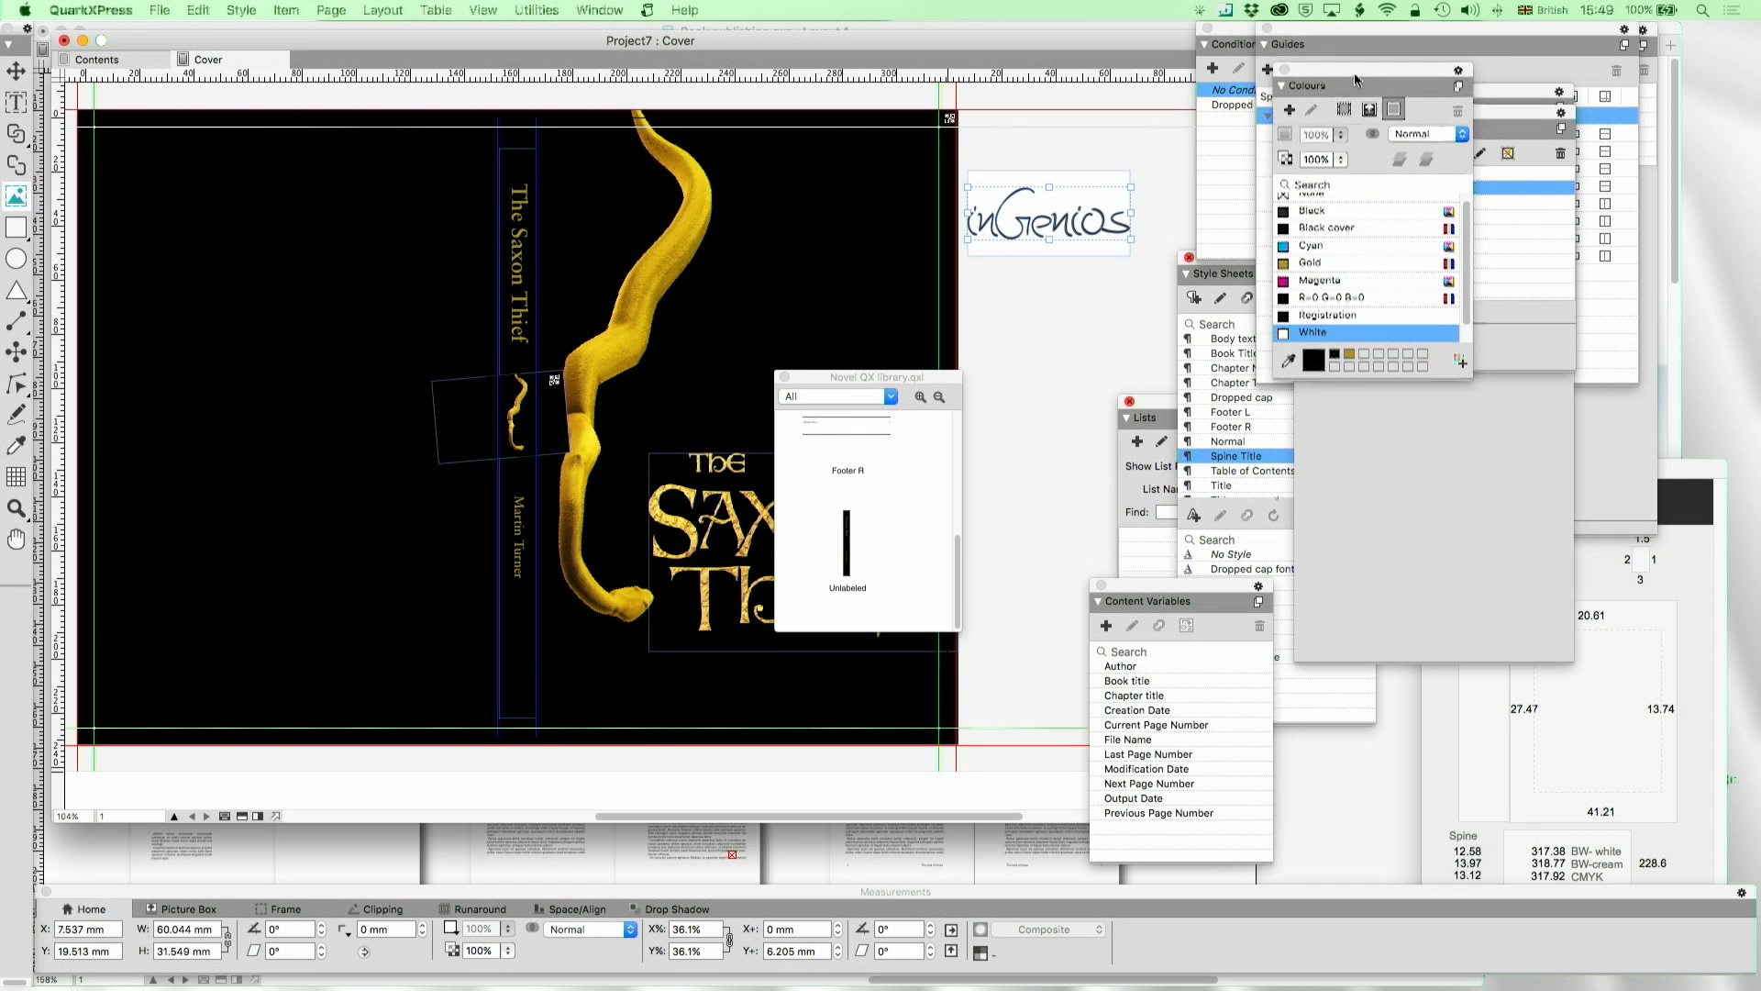
click(1266, 329)
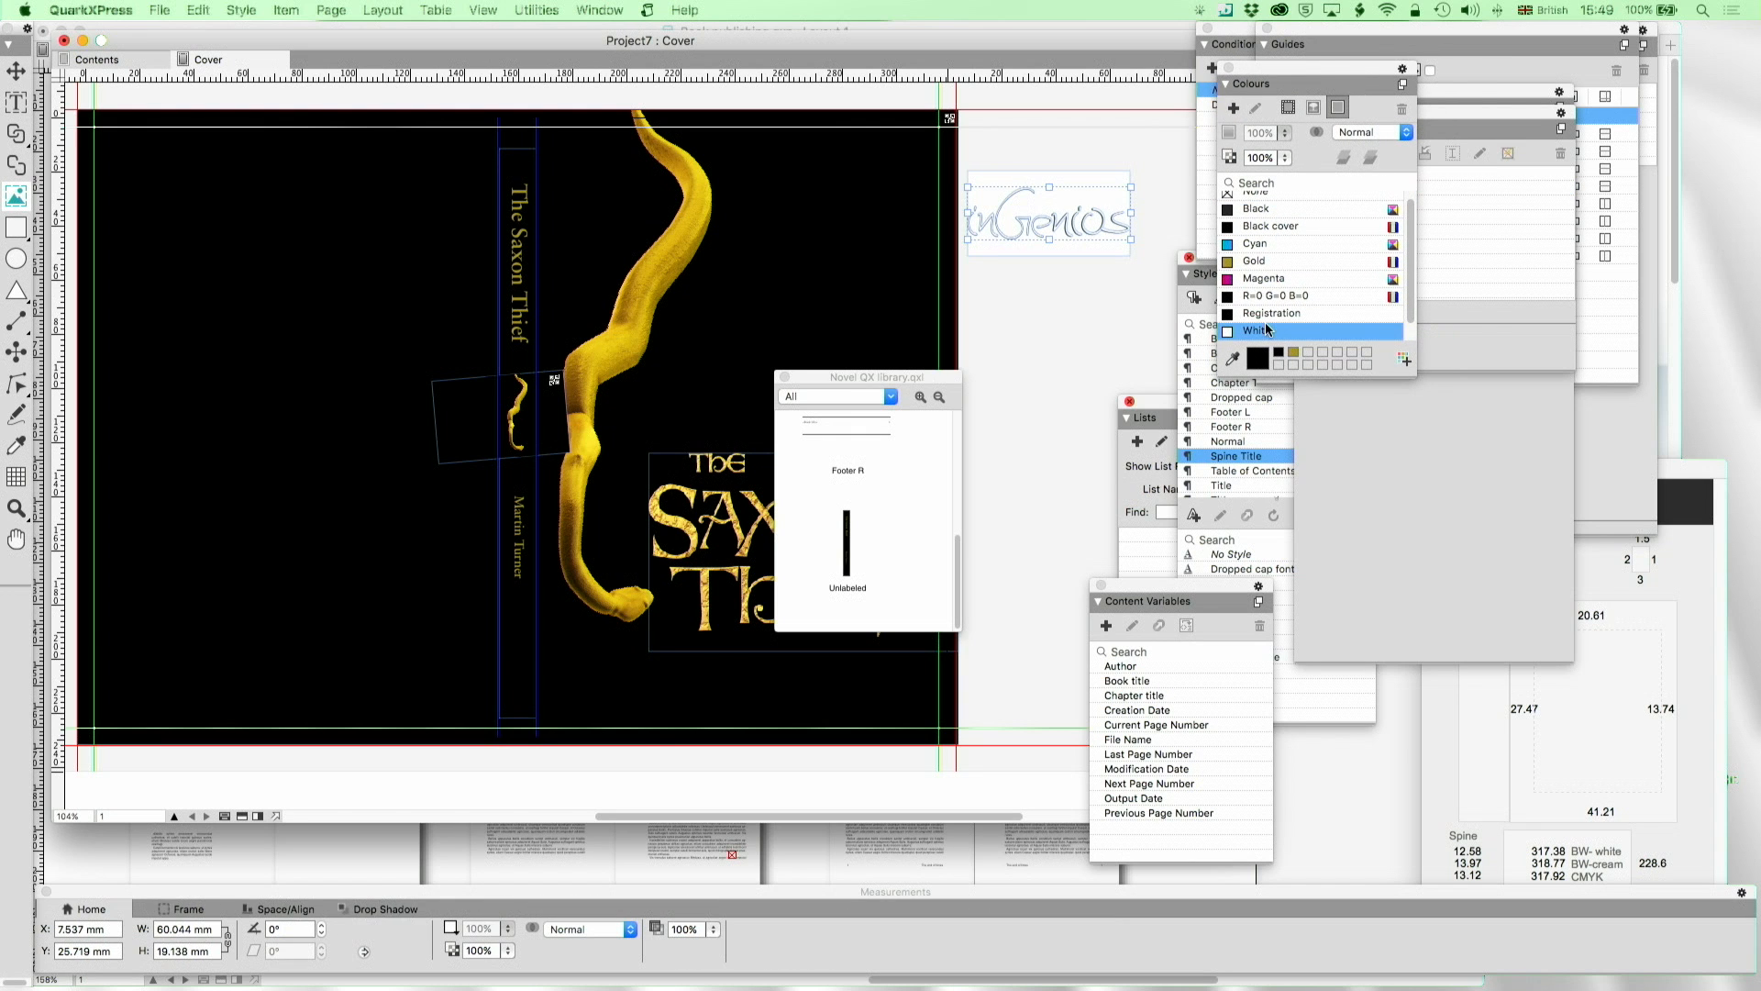
Scale down the converted white logo and delete the original logo picture box
key(v)
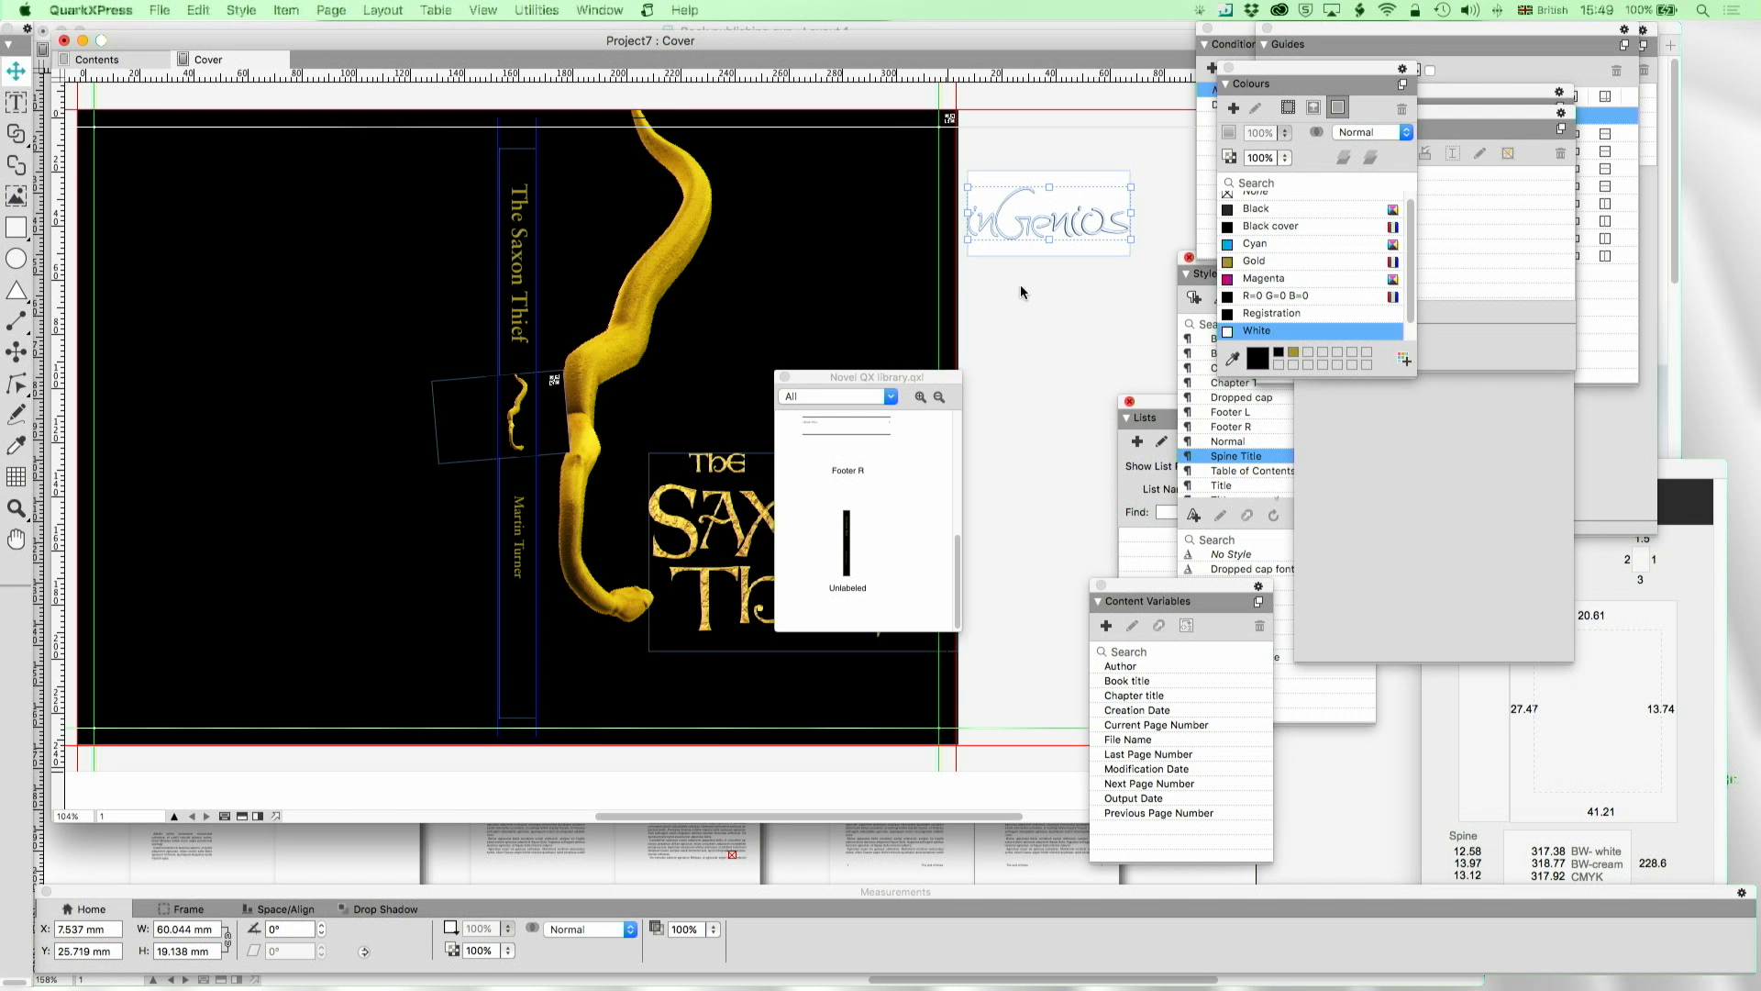
drag(1130, 240, 1055, 349)
click(1099, 274)
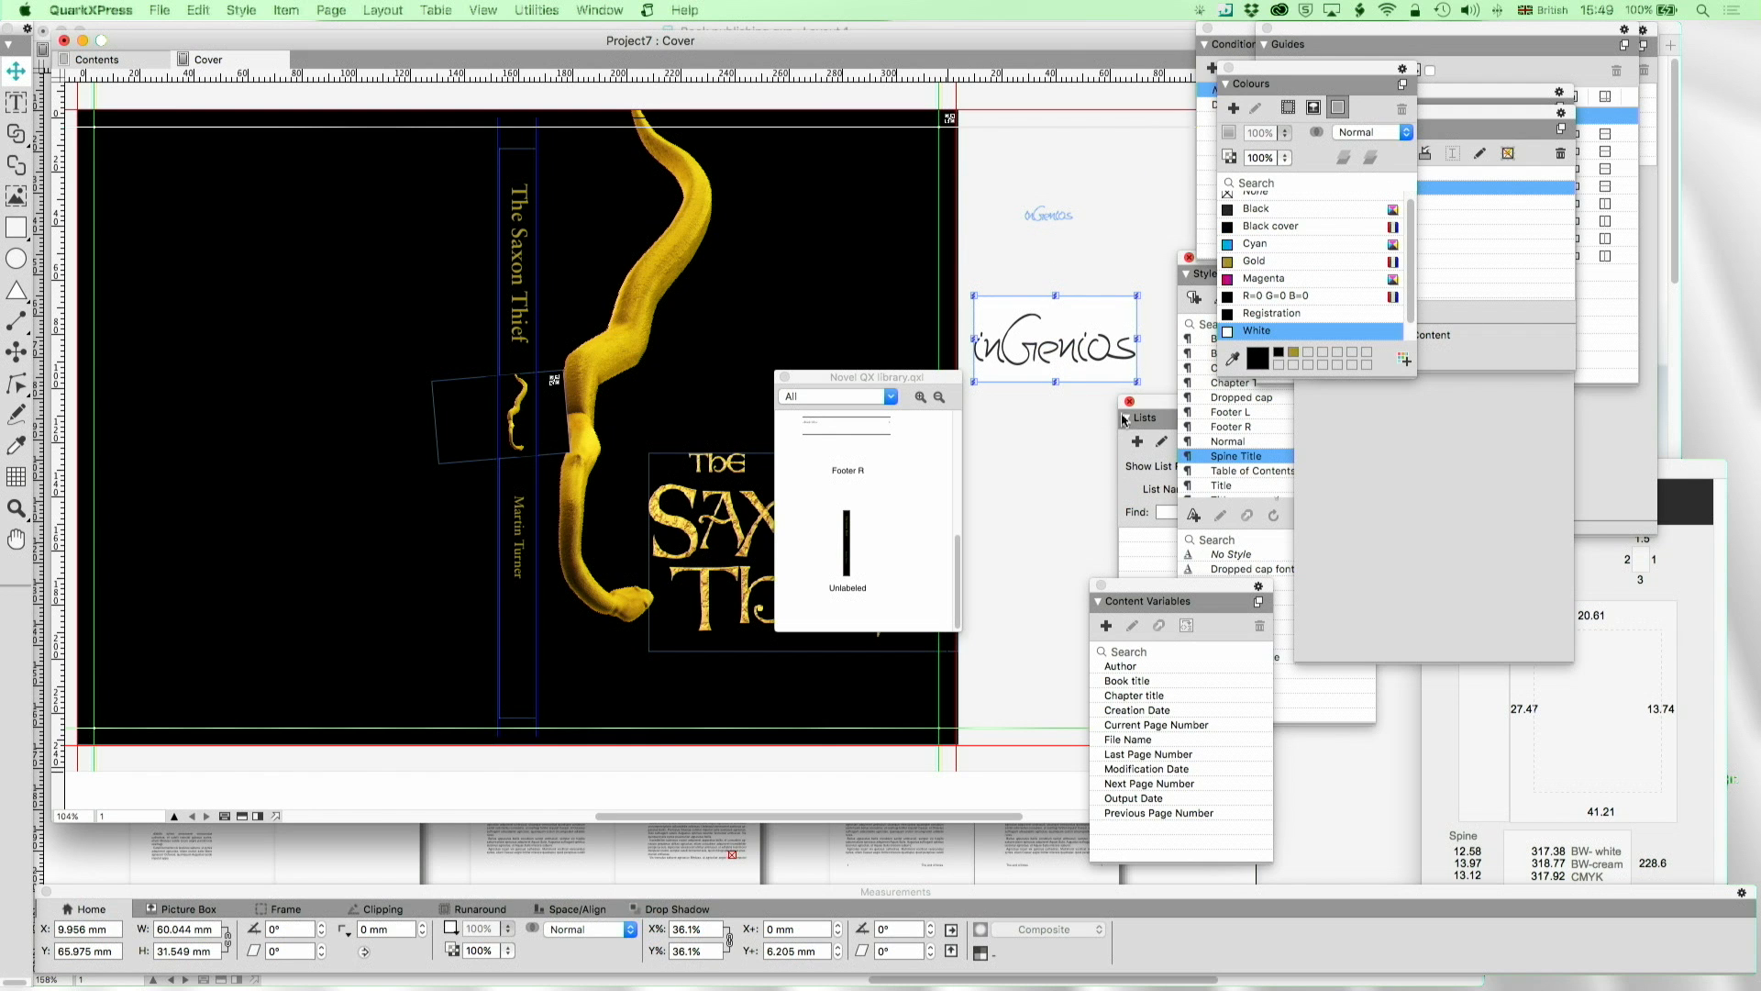
key(BackSpace)
Place a copy of the white logo, about 10.5 × 3.3 mm, at the foot of the spine
drag(1051, 222, 1044, 277)
click(1044, 276)
drag(1057, 216, 505, 697)
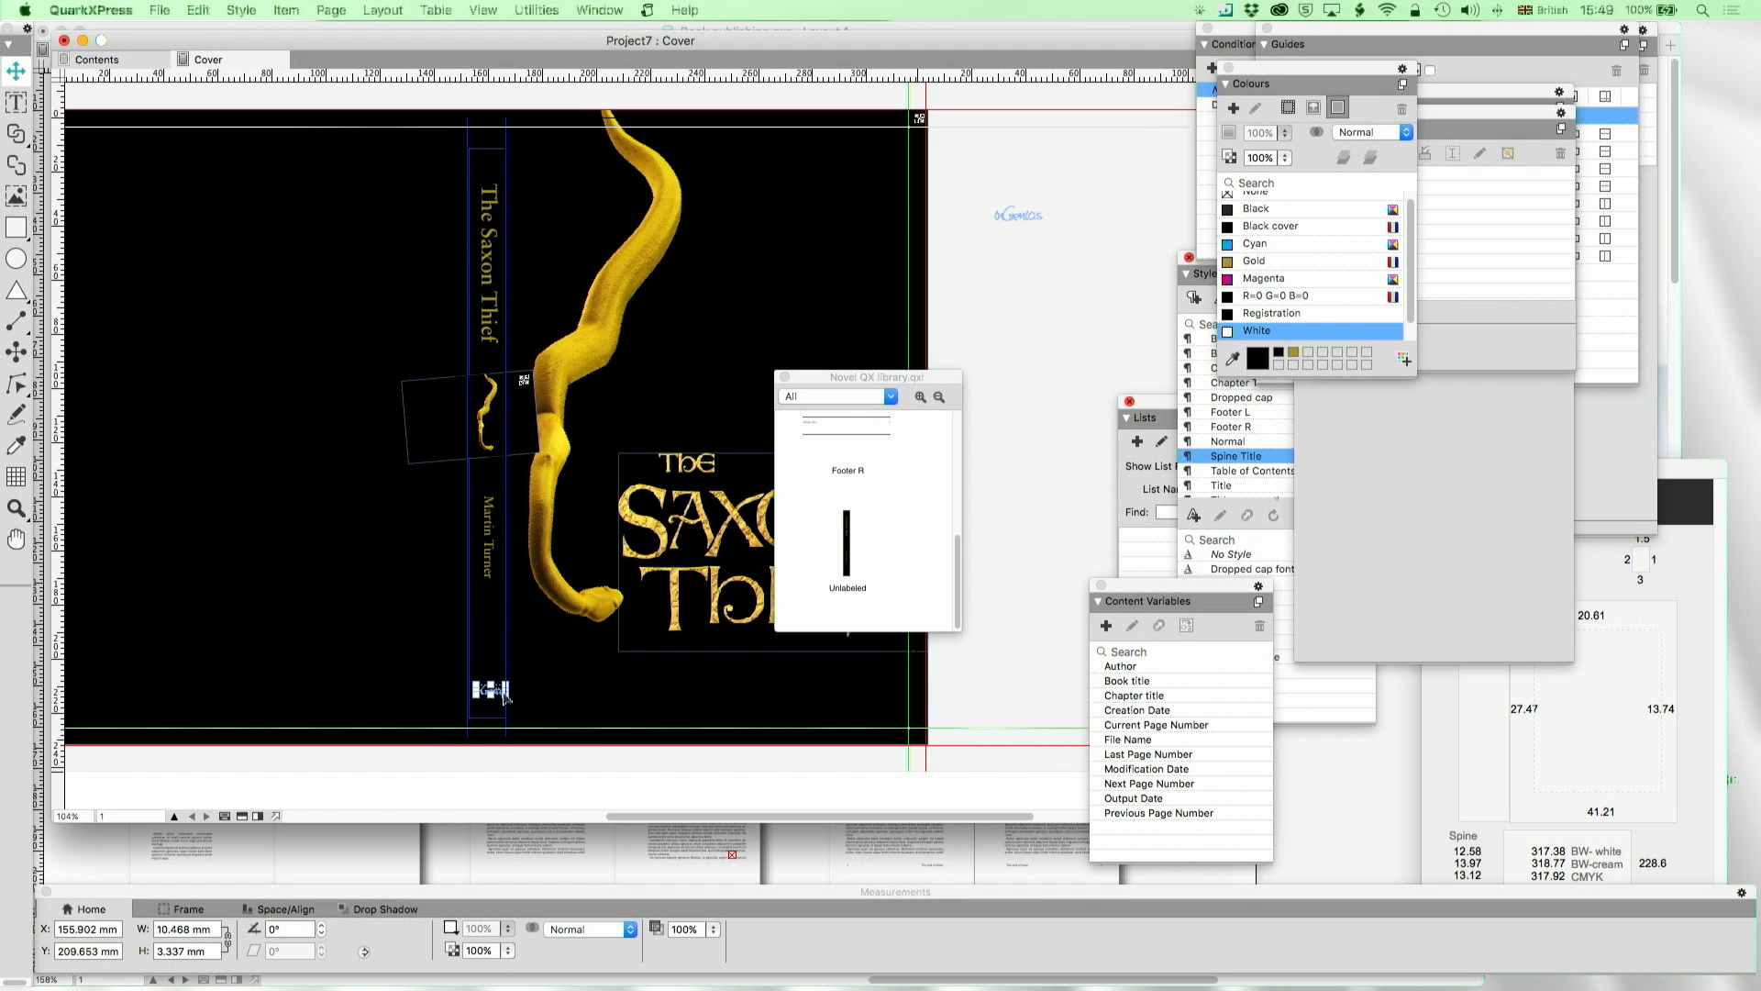
click(1007, 591)
click(501, 690)
double_click(484, 694)
key(super+a)
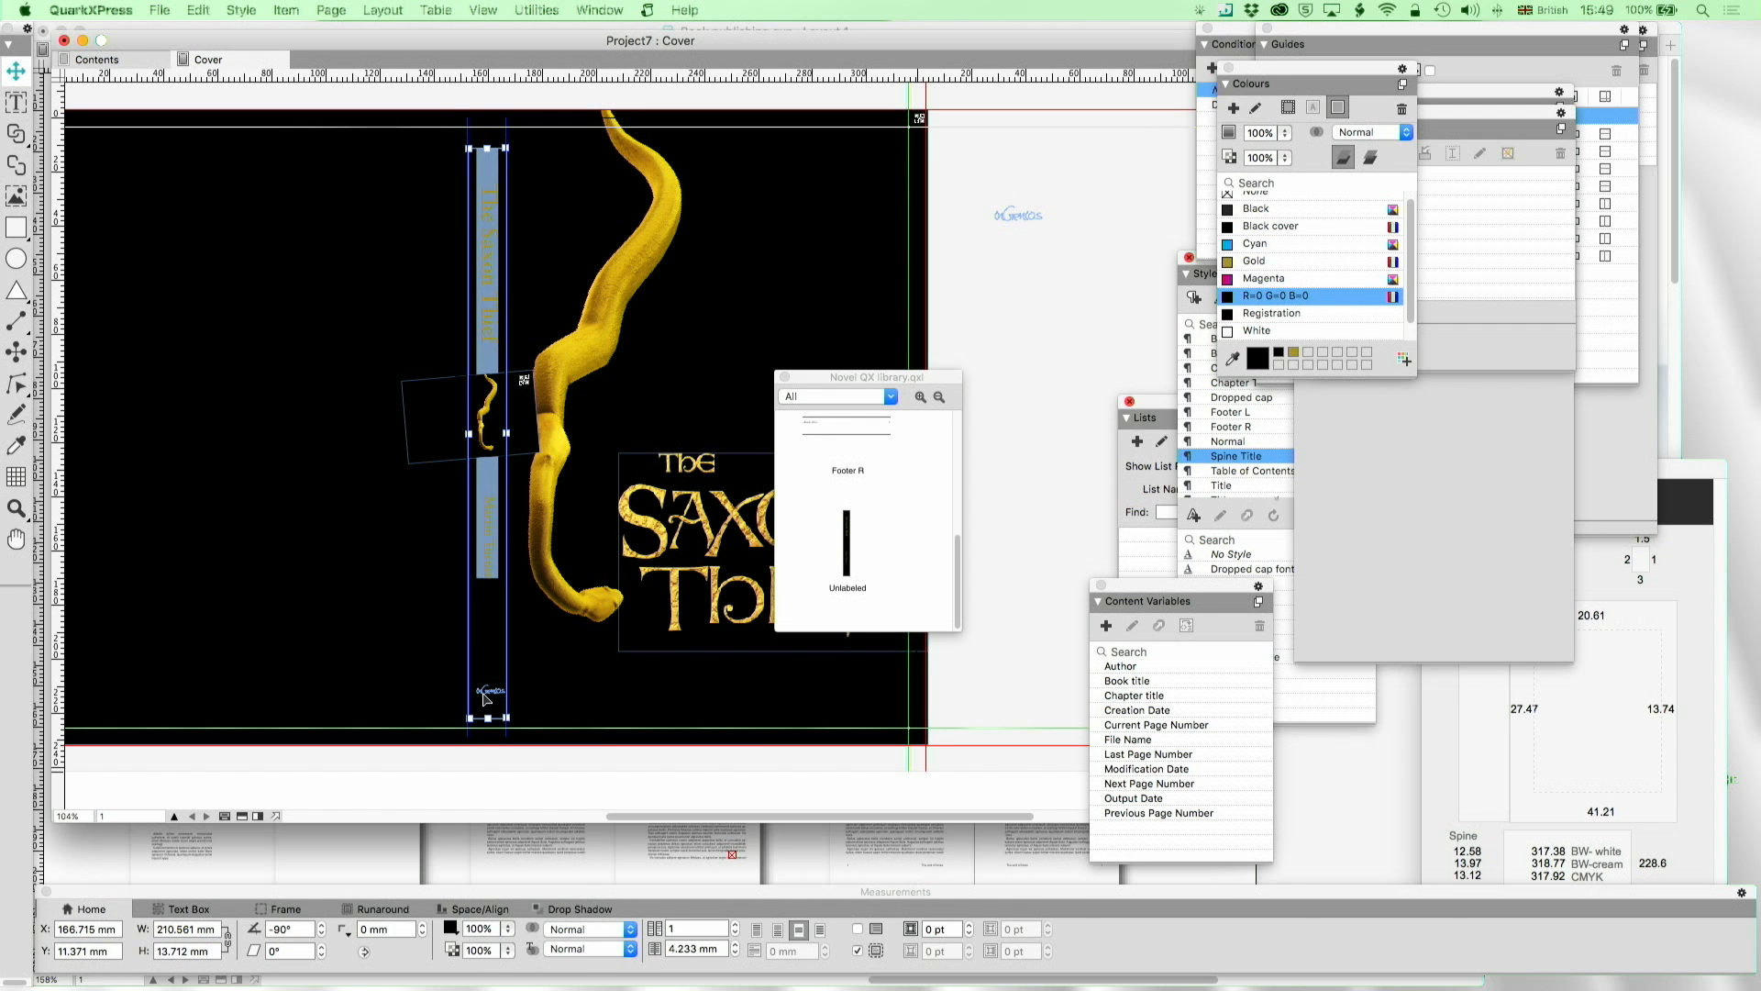
click(1052, 267)
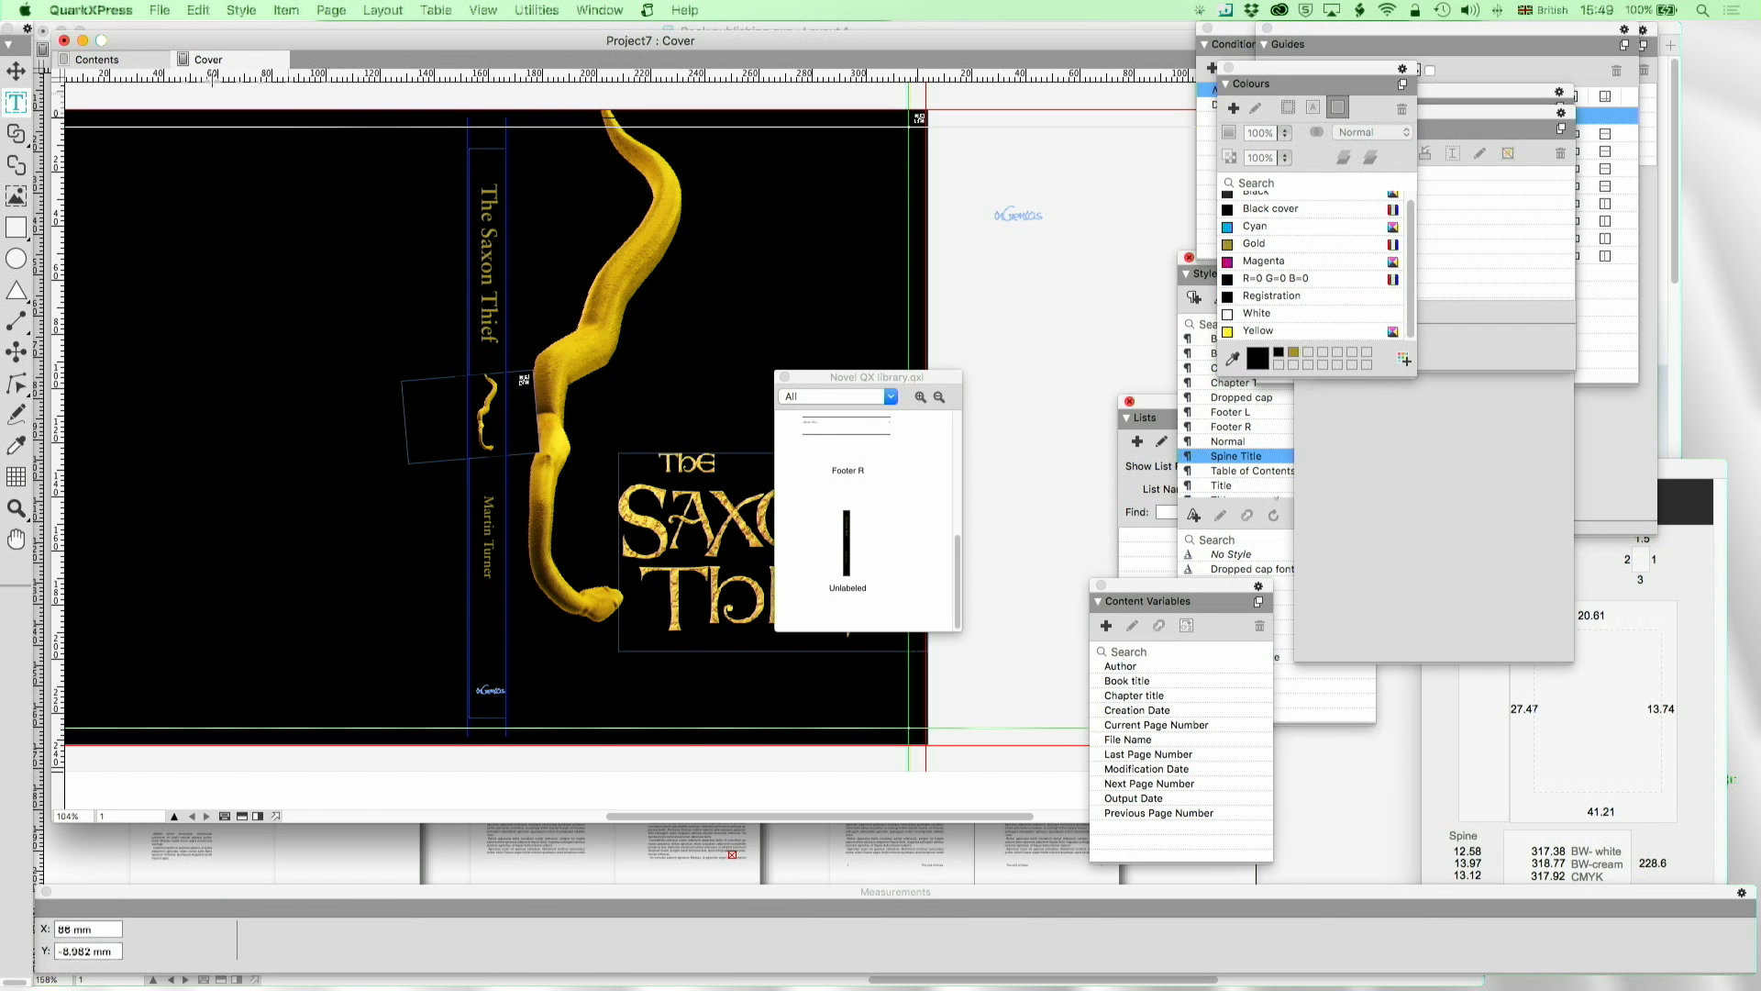
click(22, 75)
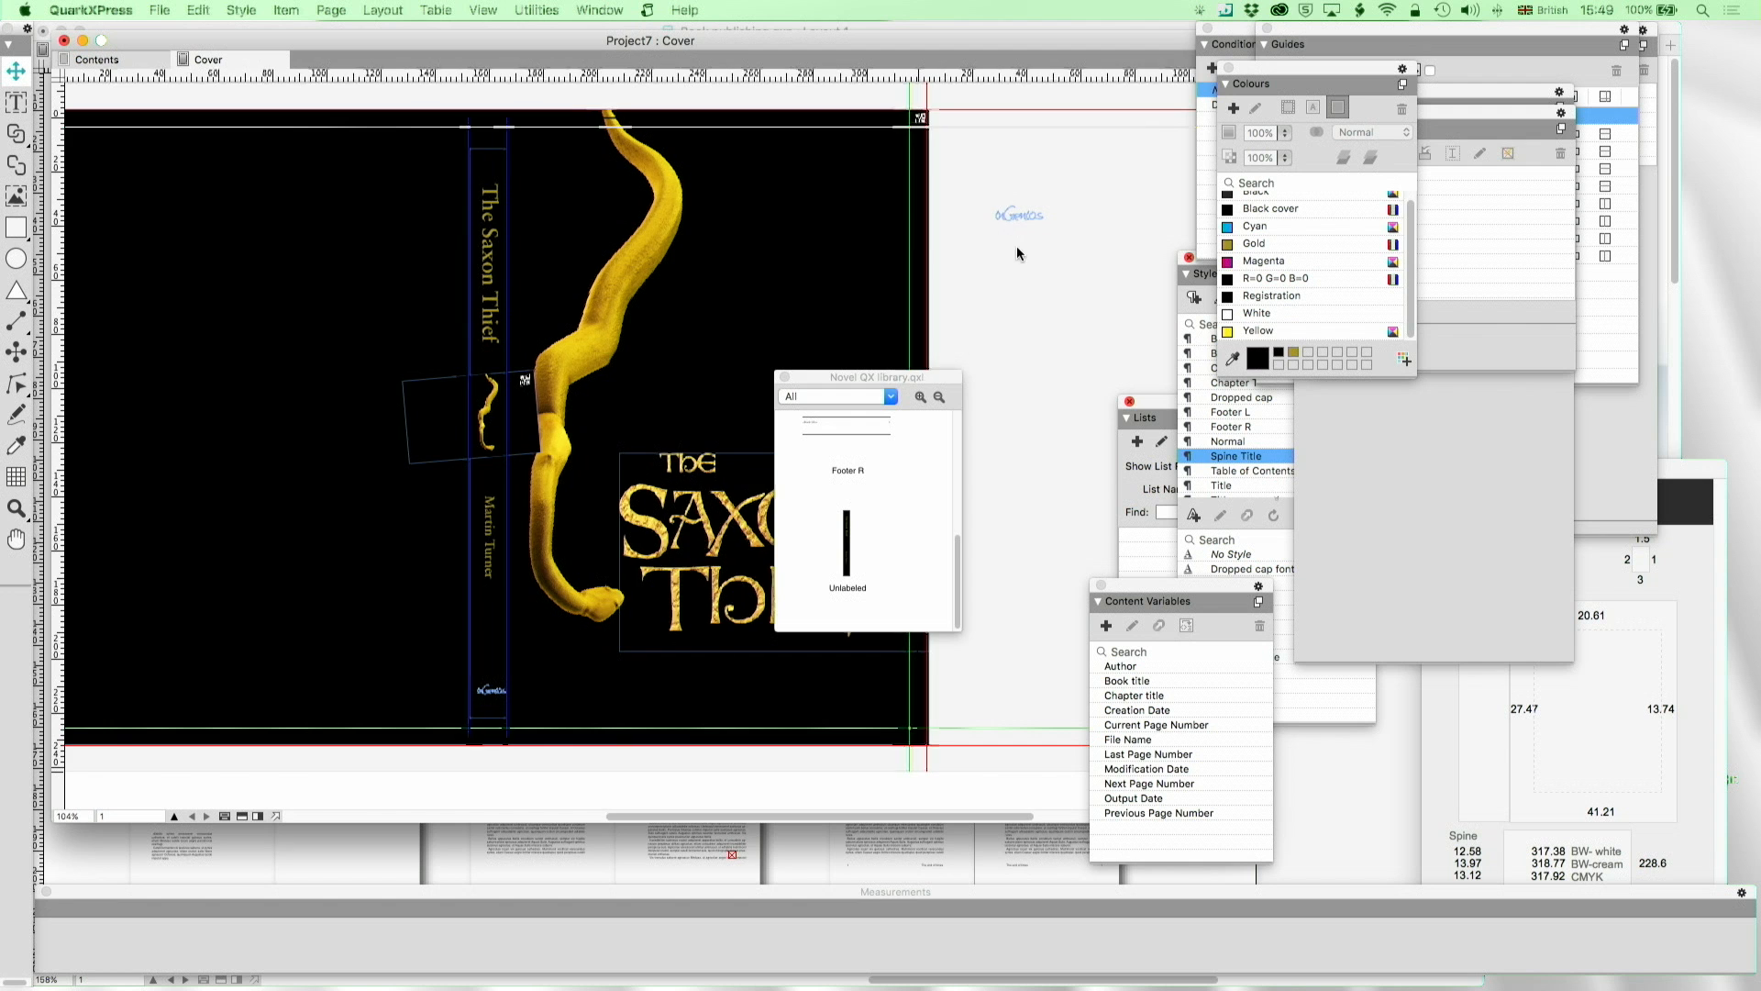
Place the other white logo, enlarged to about 36.6 × 11.7 mm, in the back cover's lower outer corner
scroll(1016, 245, left, 3)
drag(1085, 221, 223, 686)
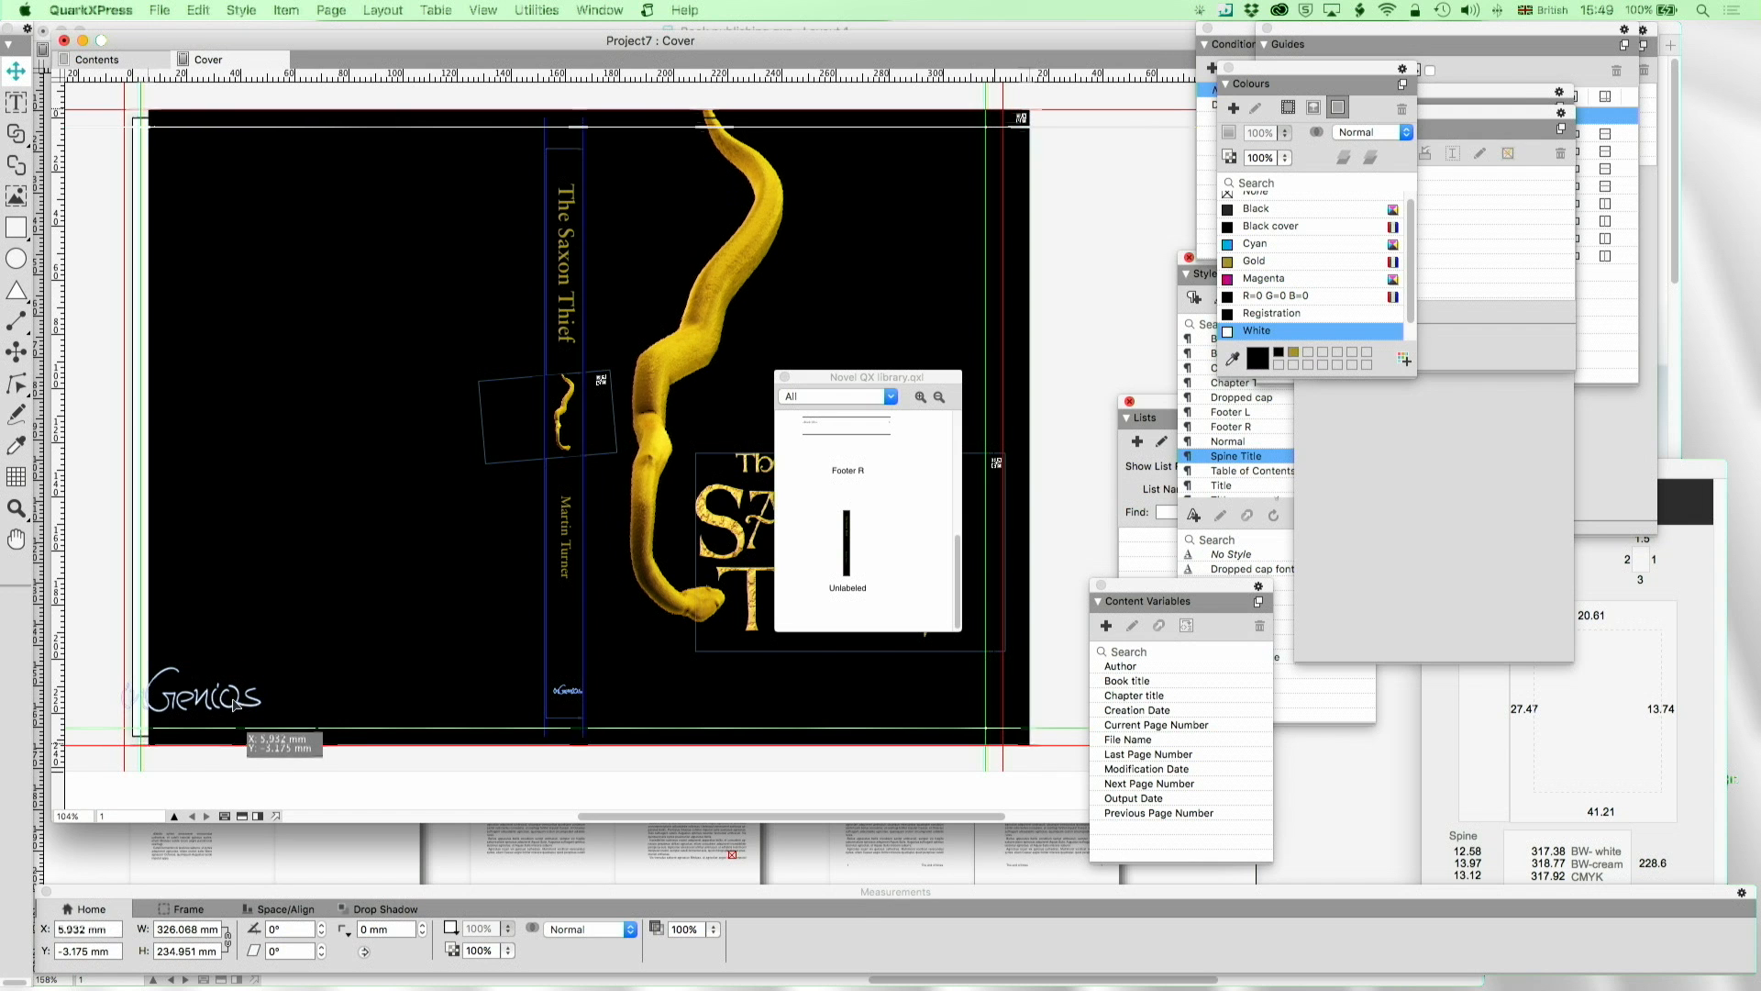
click(167, 699)
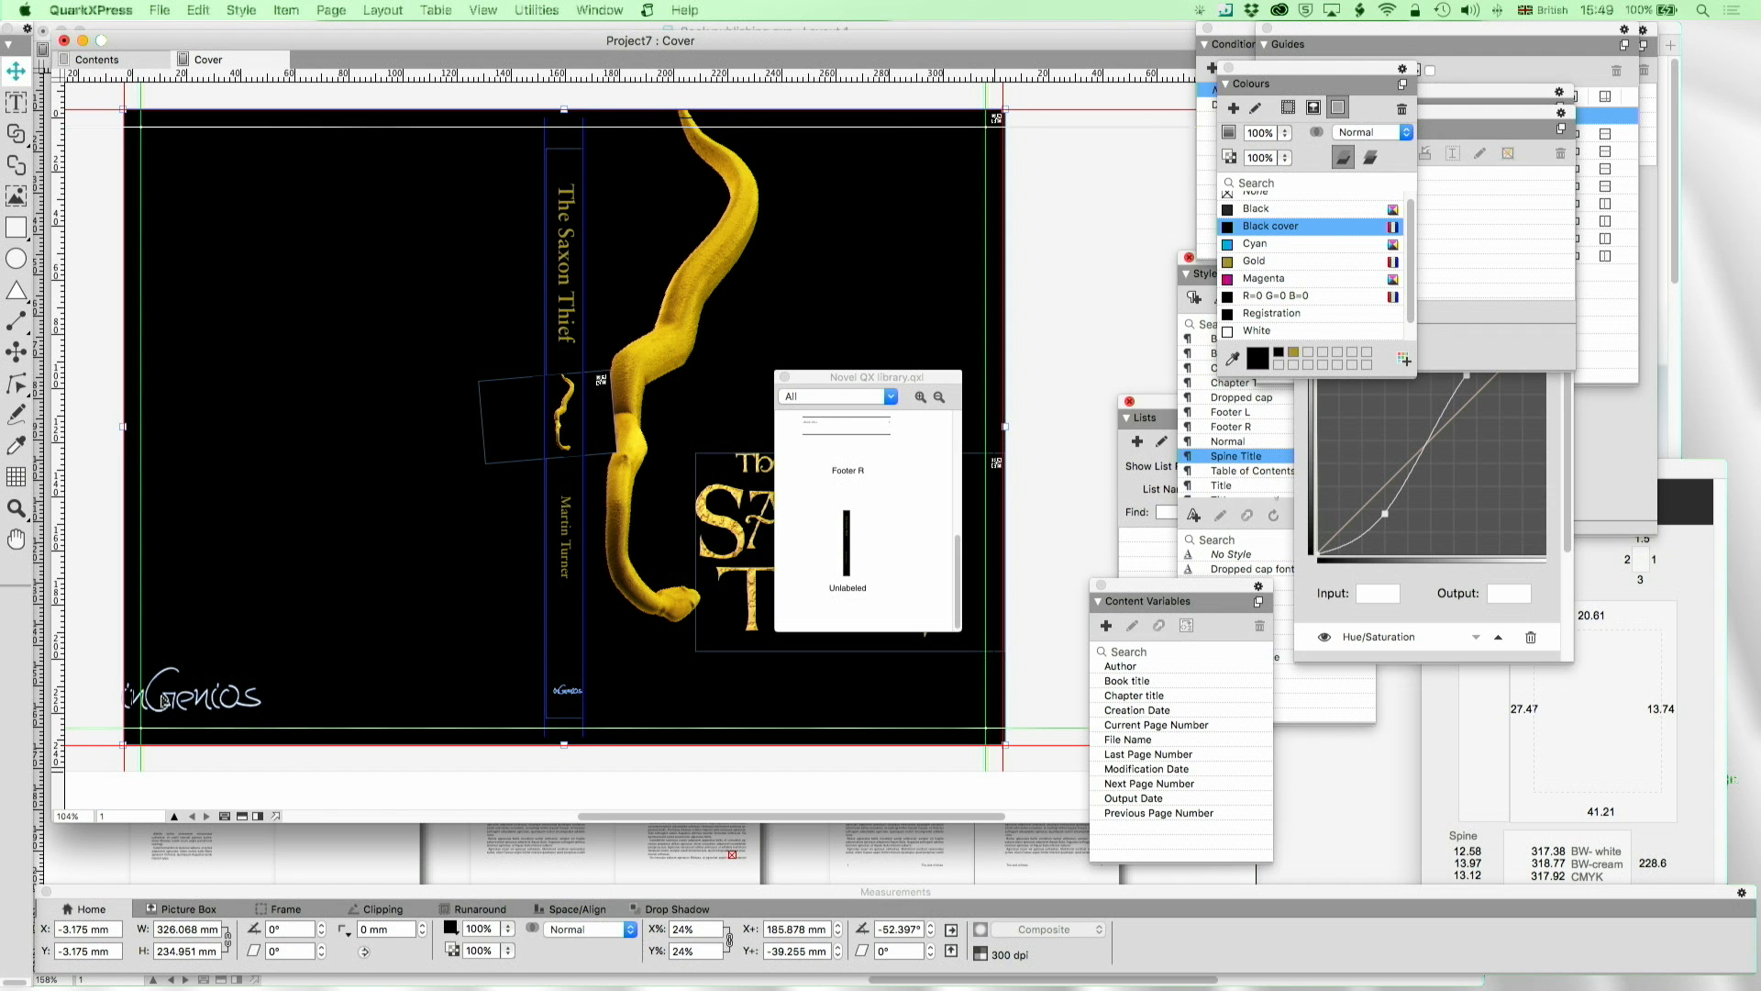
drag(172, 676, 279, 673)
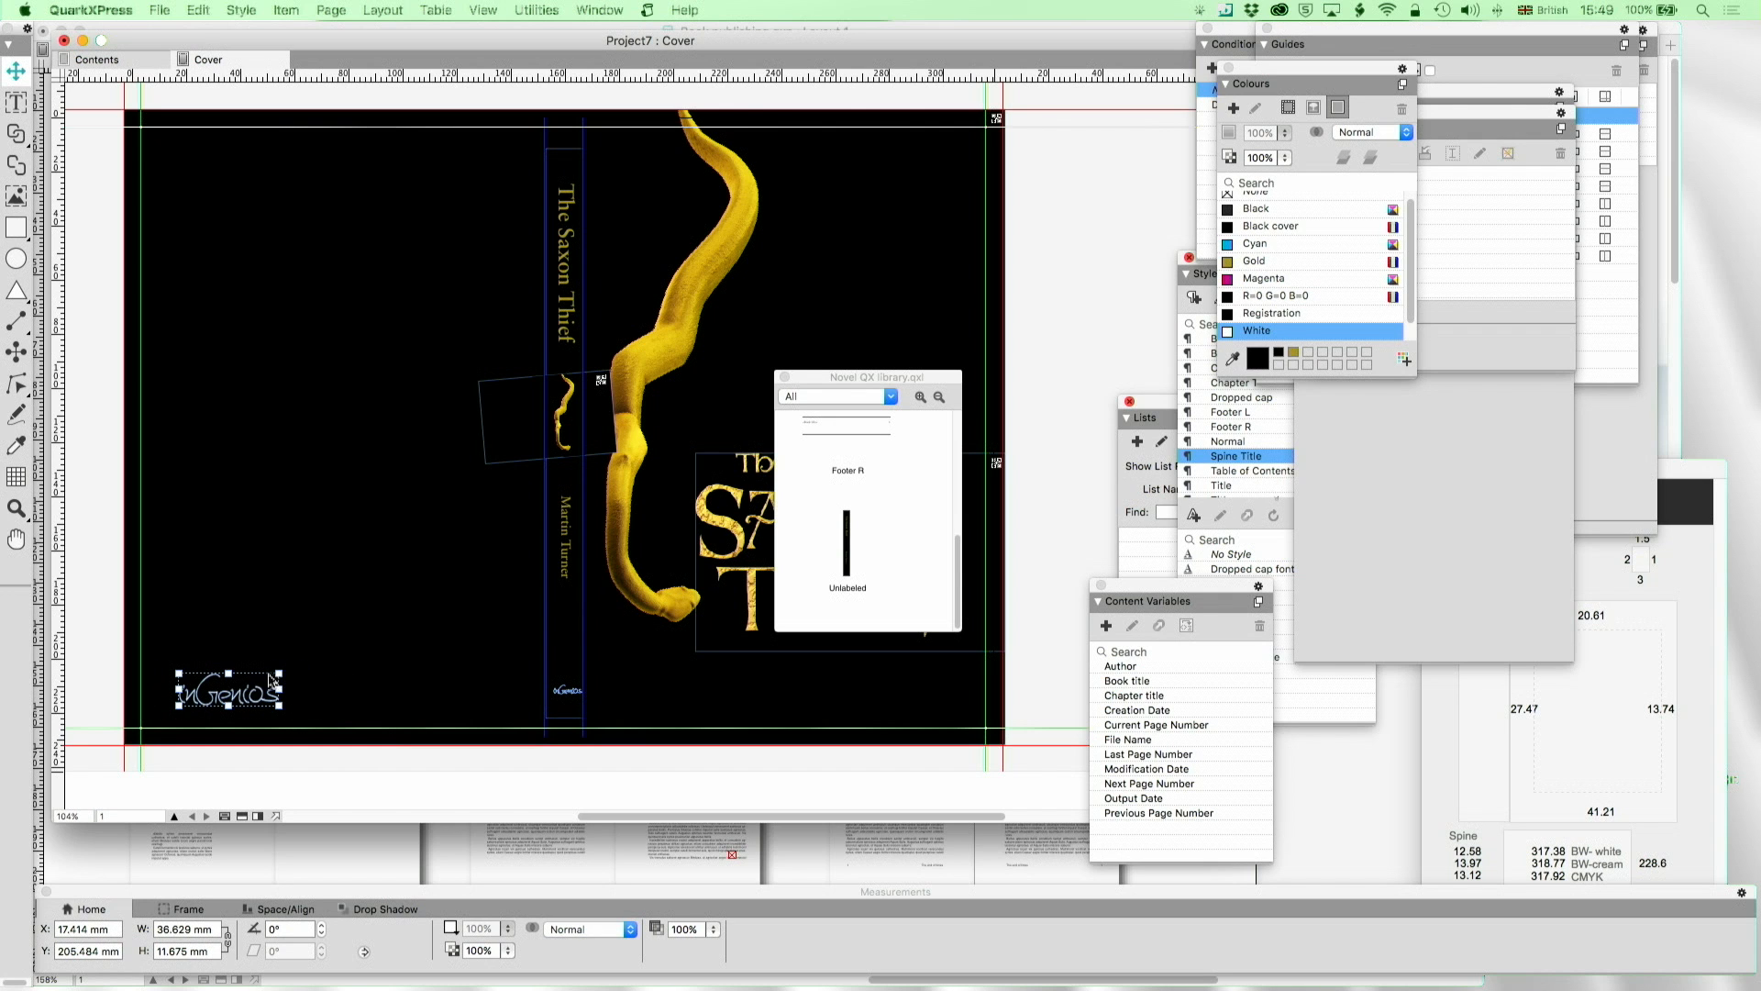
click(201, 697)
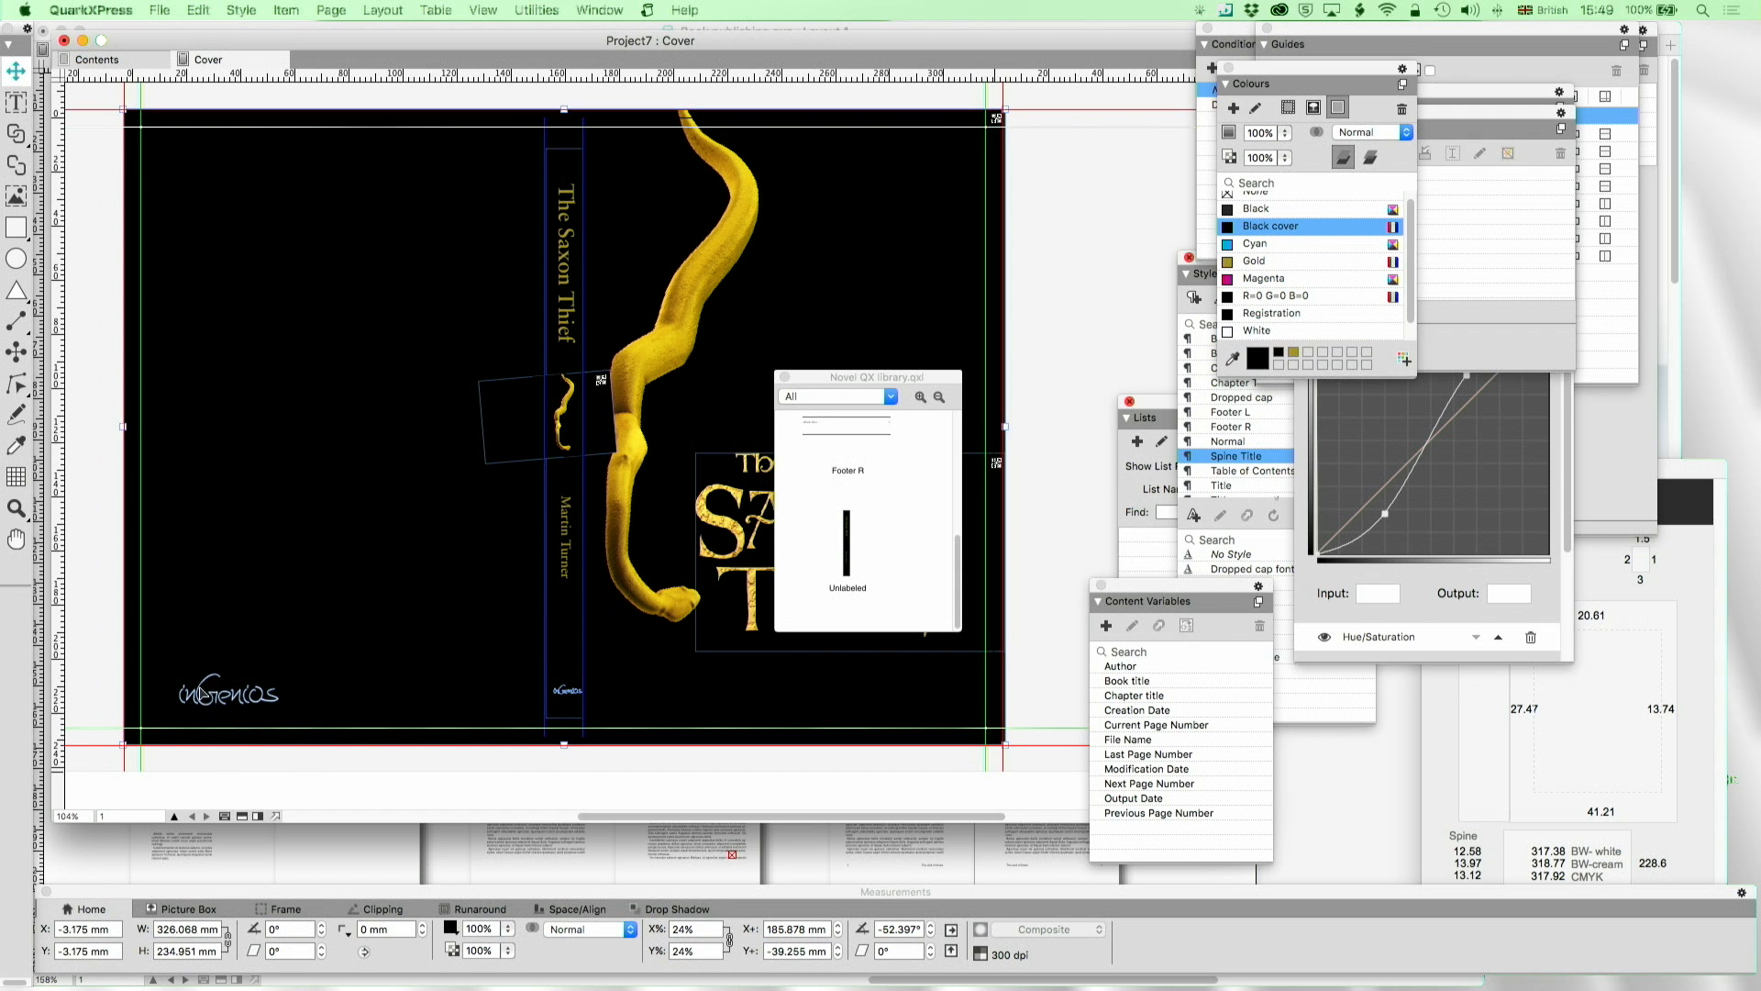
click(197, 702)
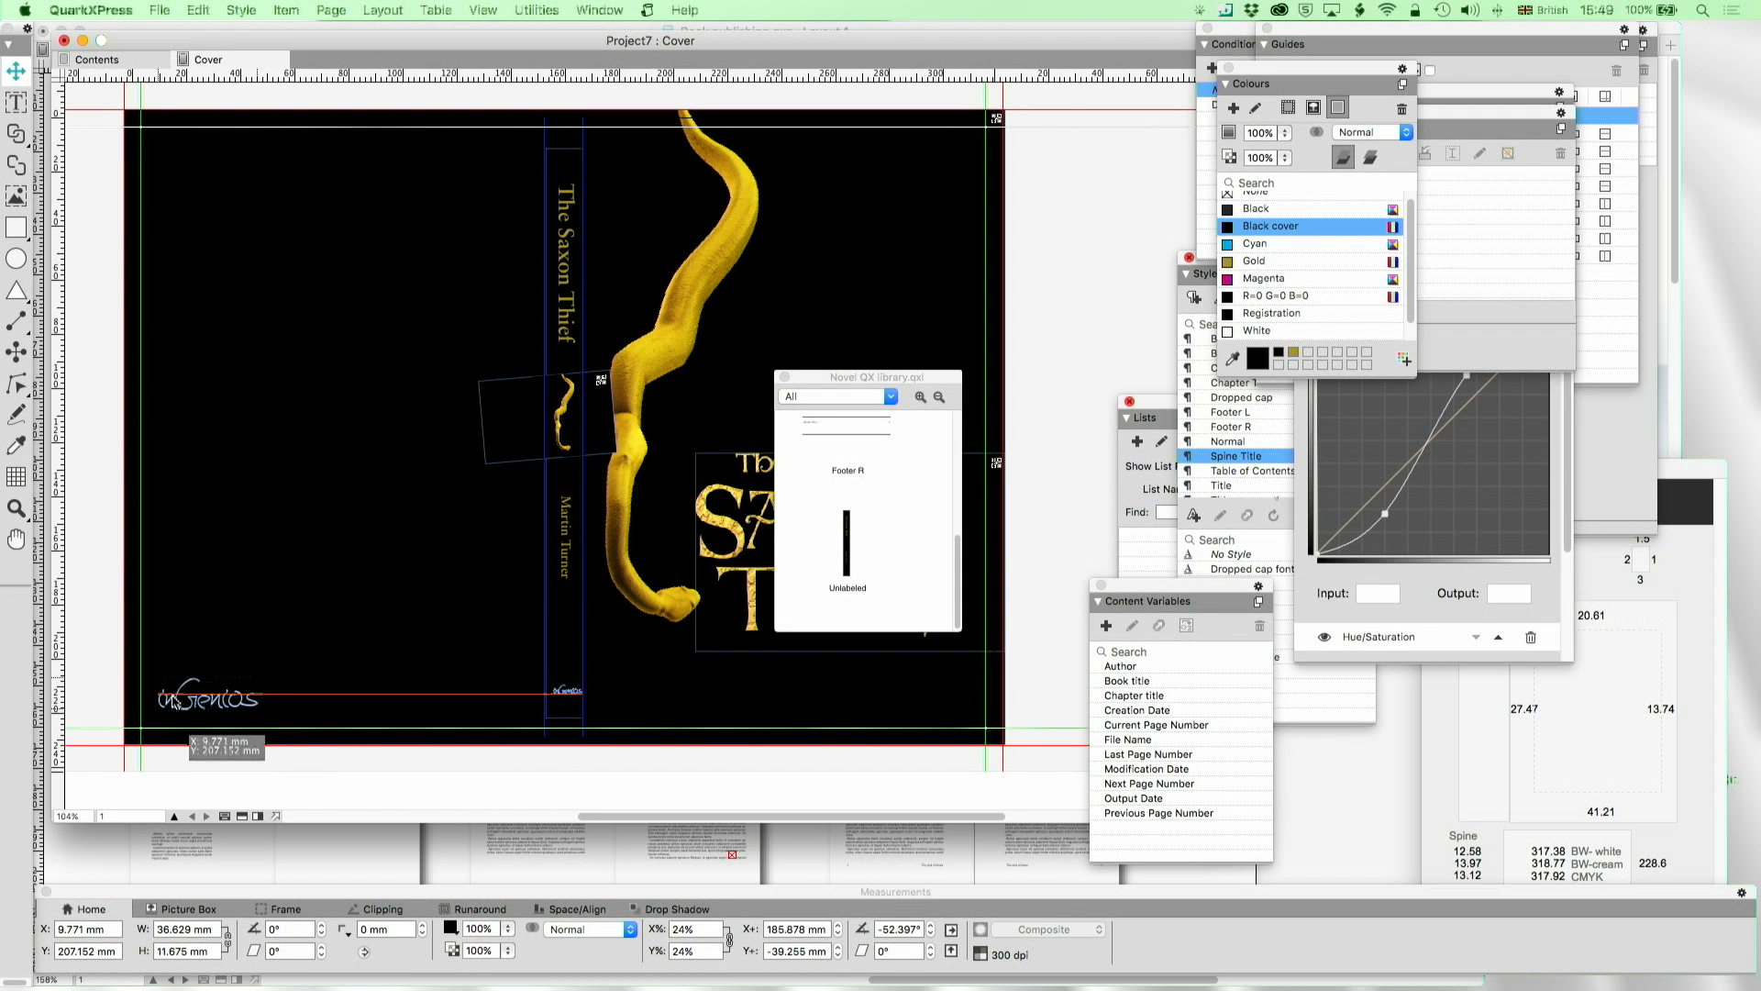
Draw a text box about 96 × 107 mm on the upper part of the back cover
click(16, 102)
mouse_move(166, 143)
mouse_down()
mouse_move(294, 345)
mouse_move(427, 433)
mouse_up()
key(super+e)
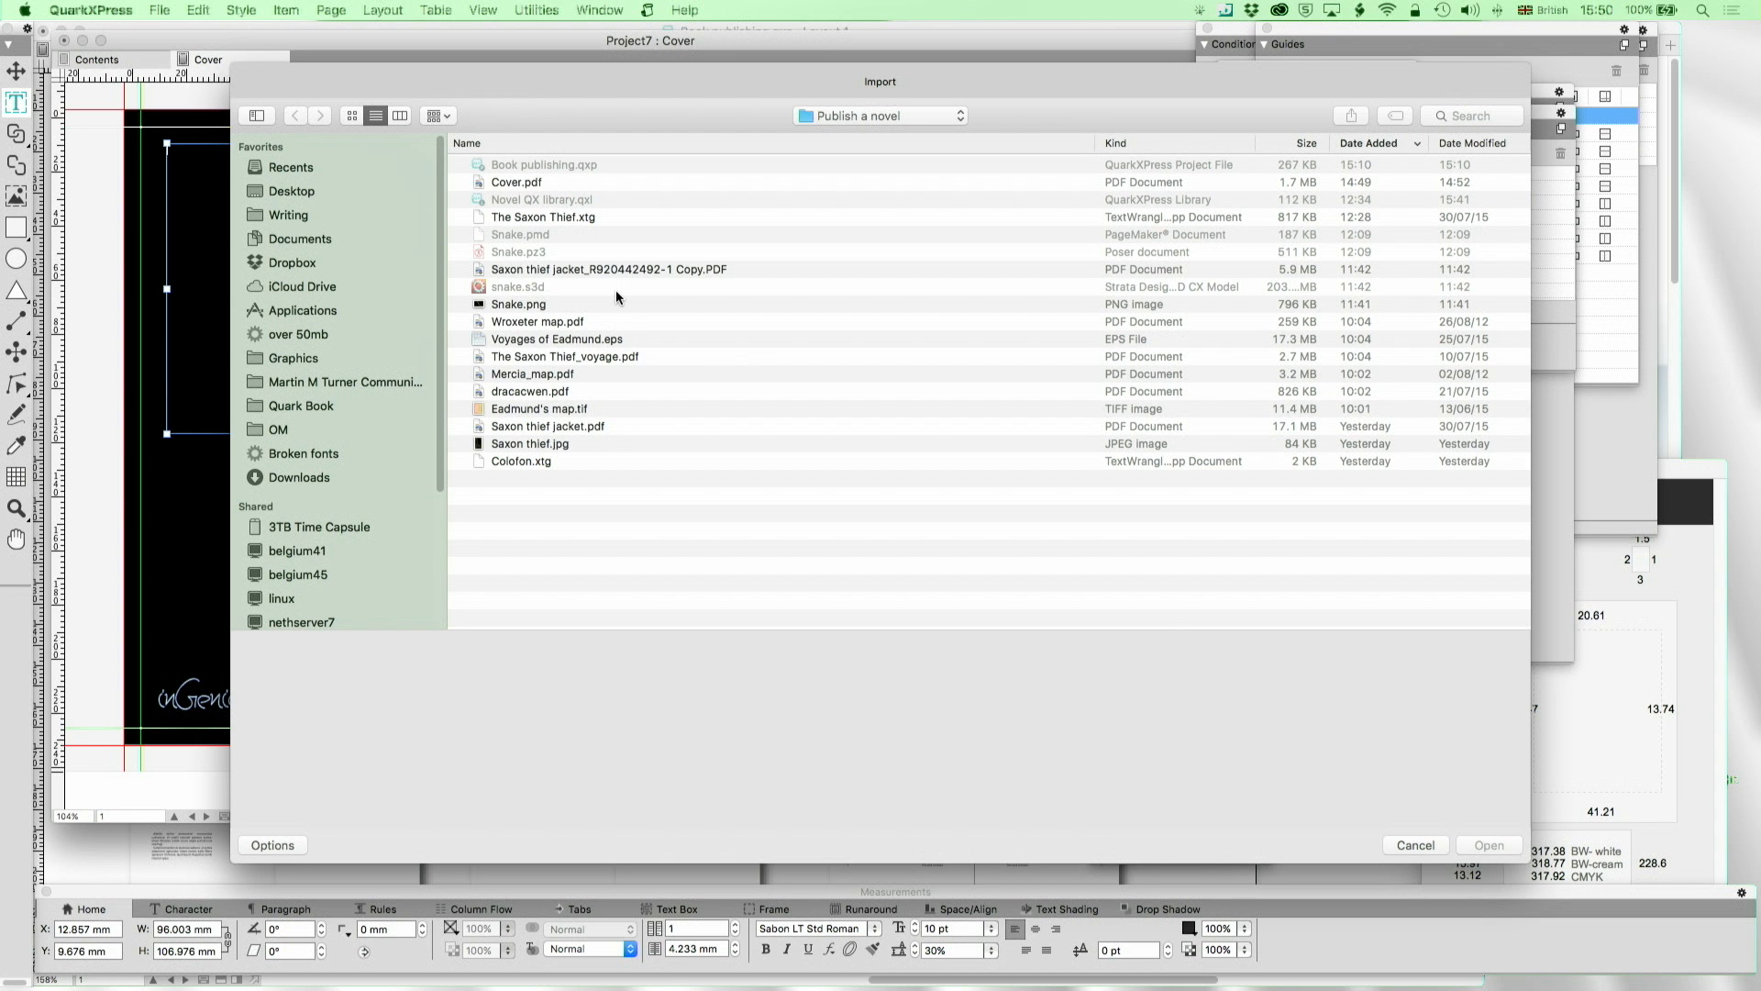
click(1415, 845)
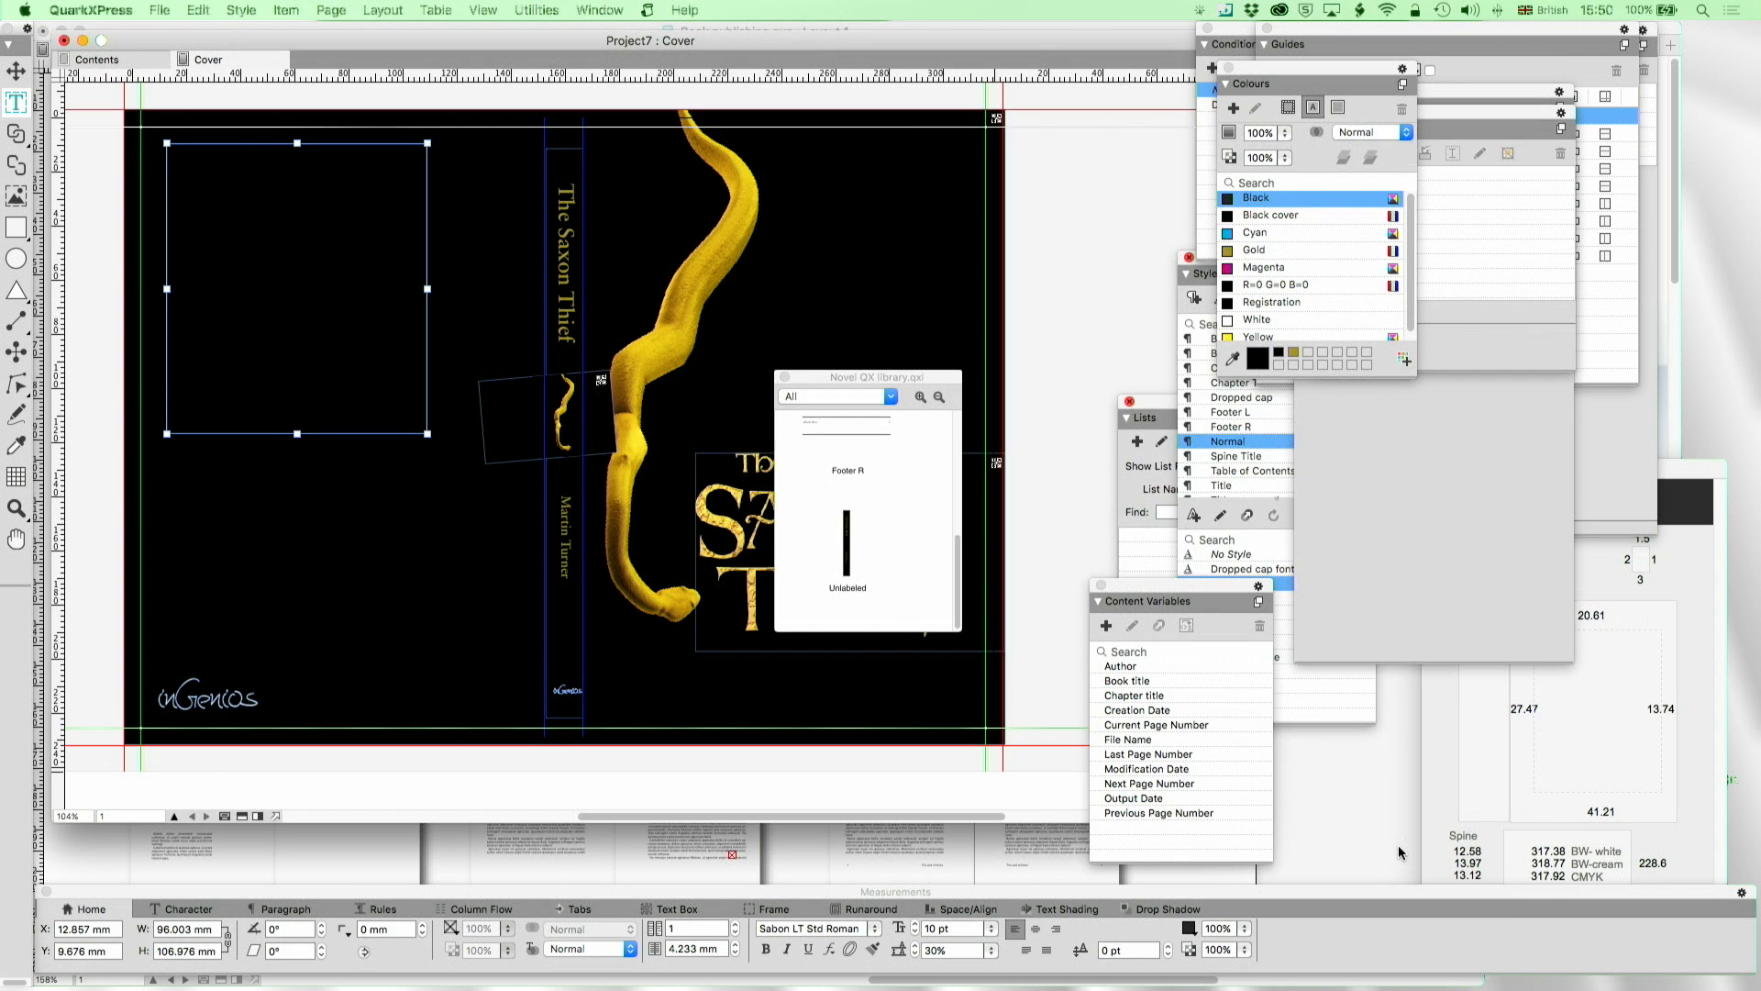
Copy the opening sentences of the synopsis from FileMaker Pro and paste them into the back-cover text box in QuarkXPress
key(super+shift+Tab)
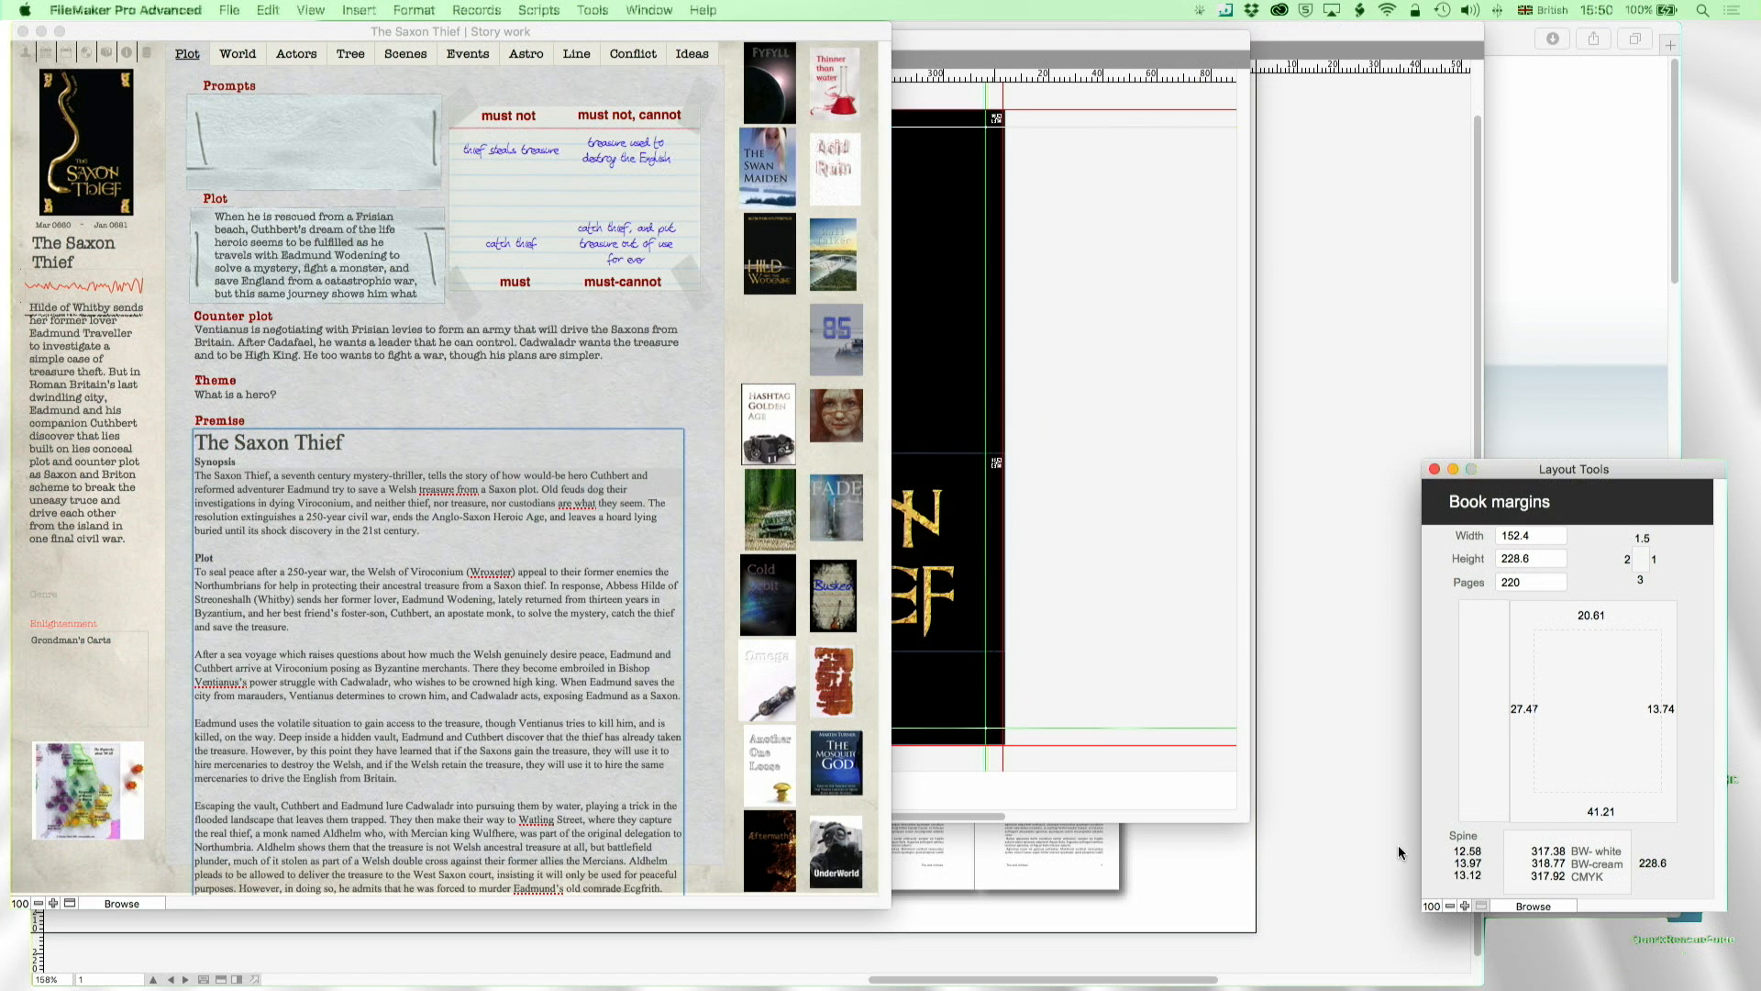
click(346, 548)
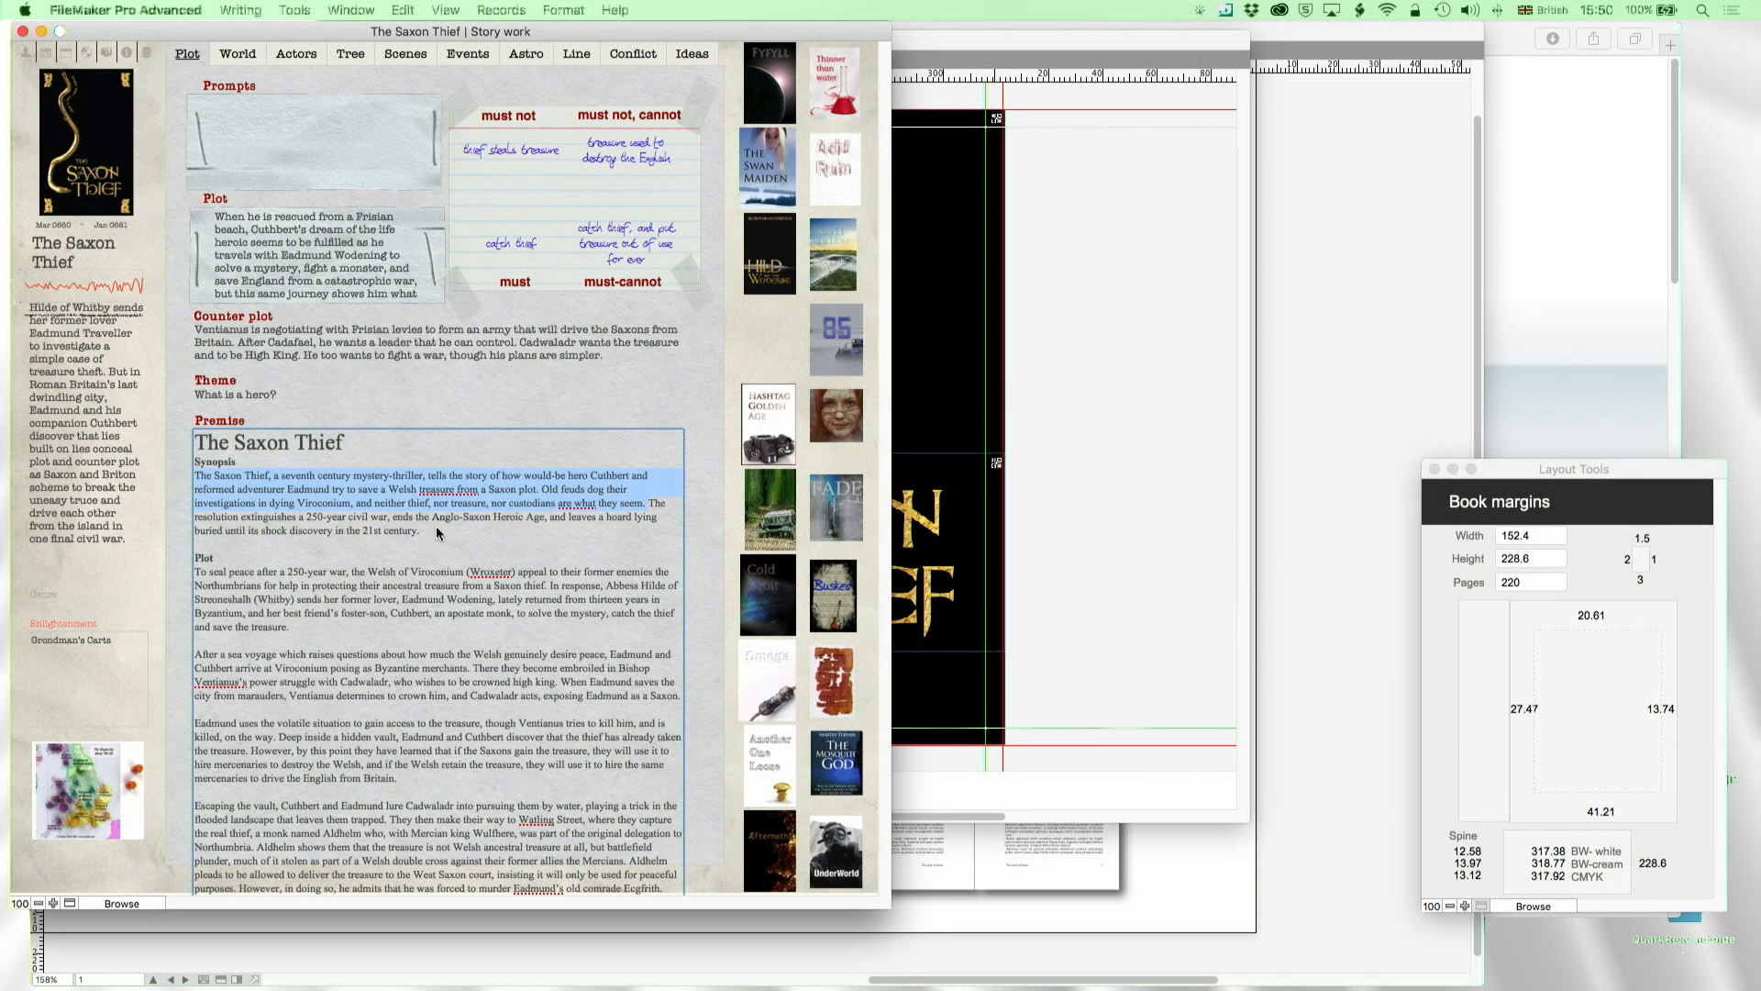
key(super+c)
key(super+Tab)
key(super+v)
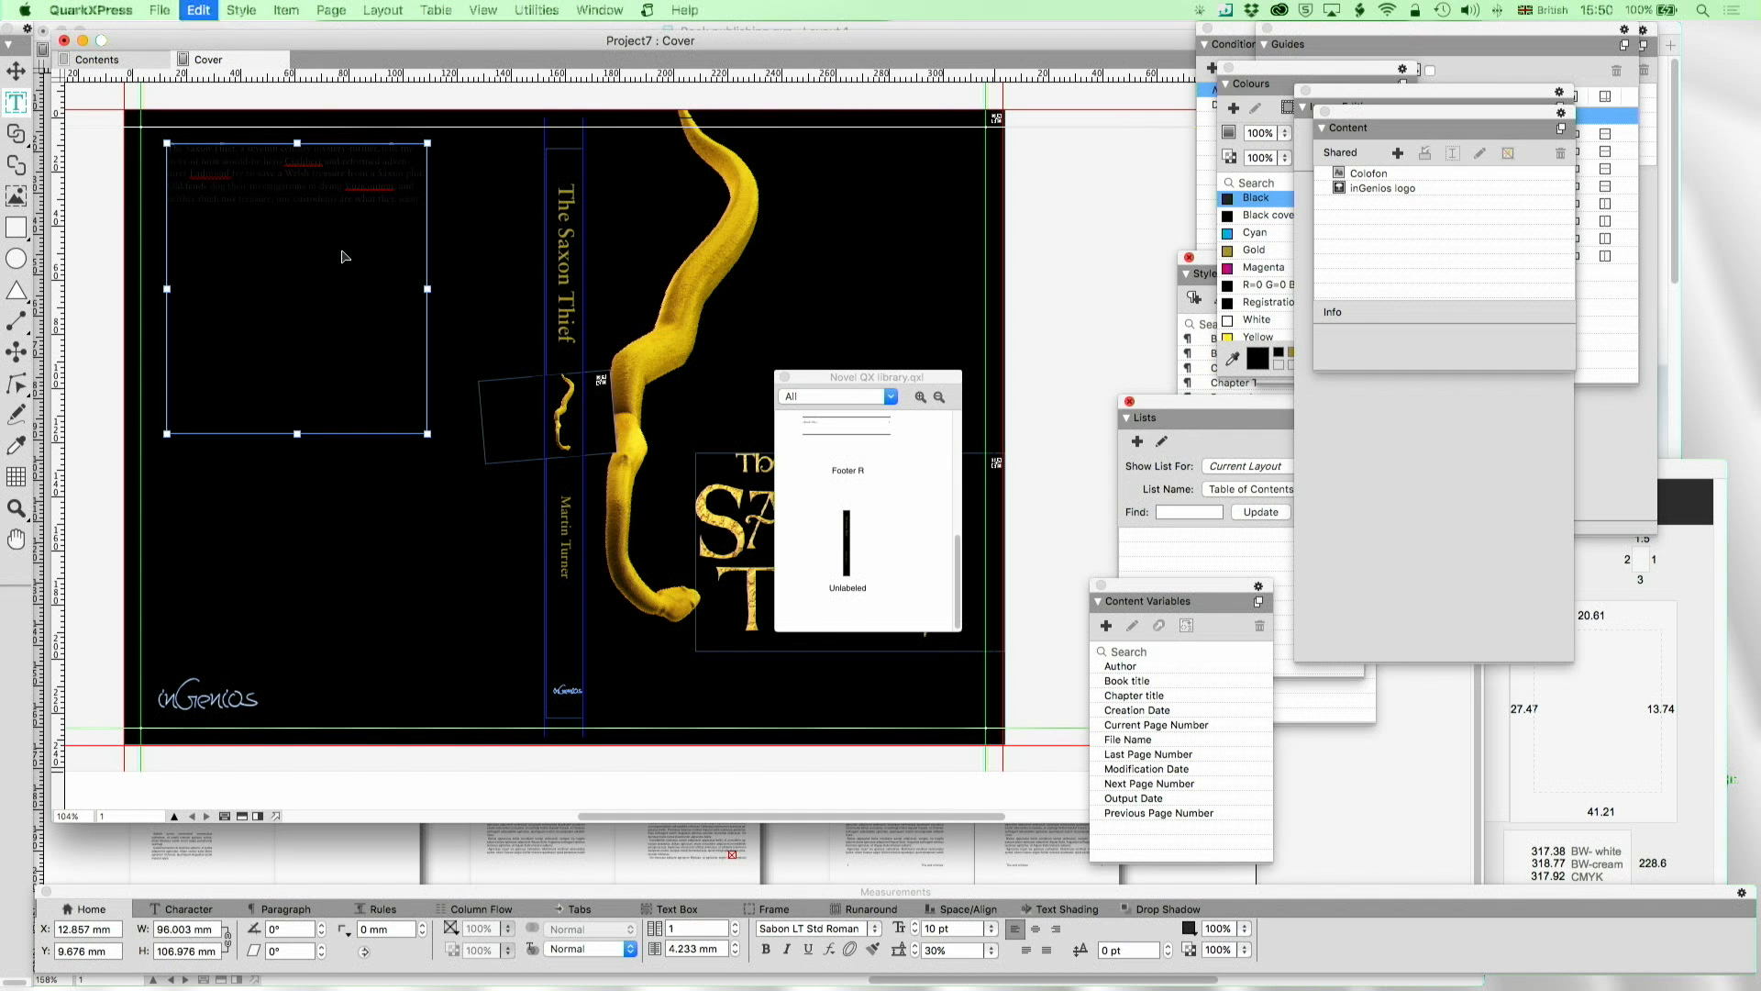
Colour all the back-cover blurb text White and set its size to 11 pt
key(super+a)
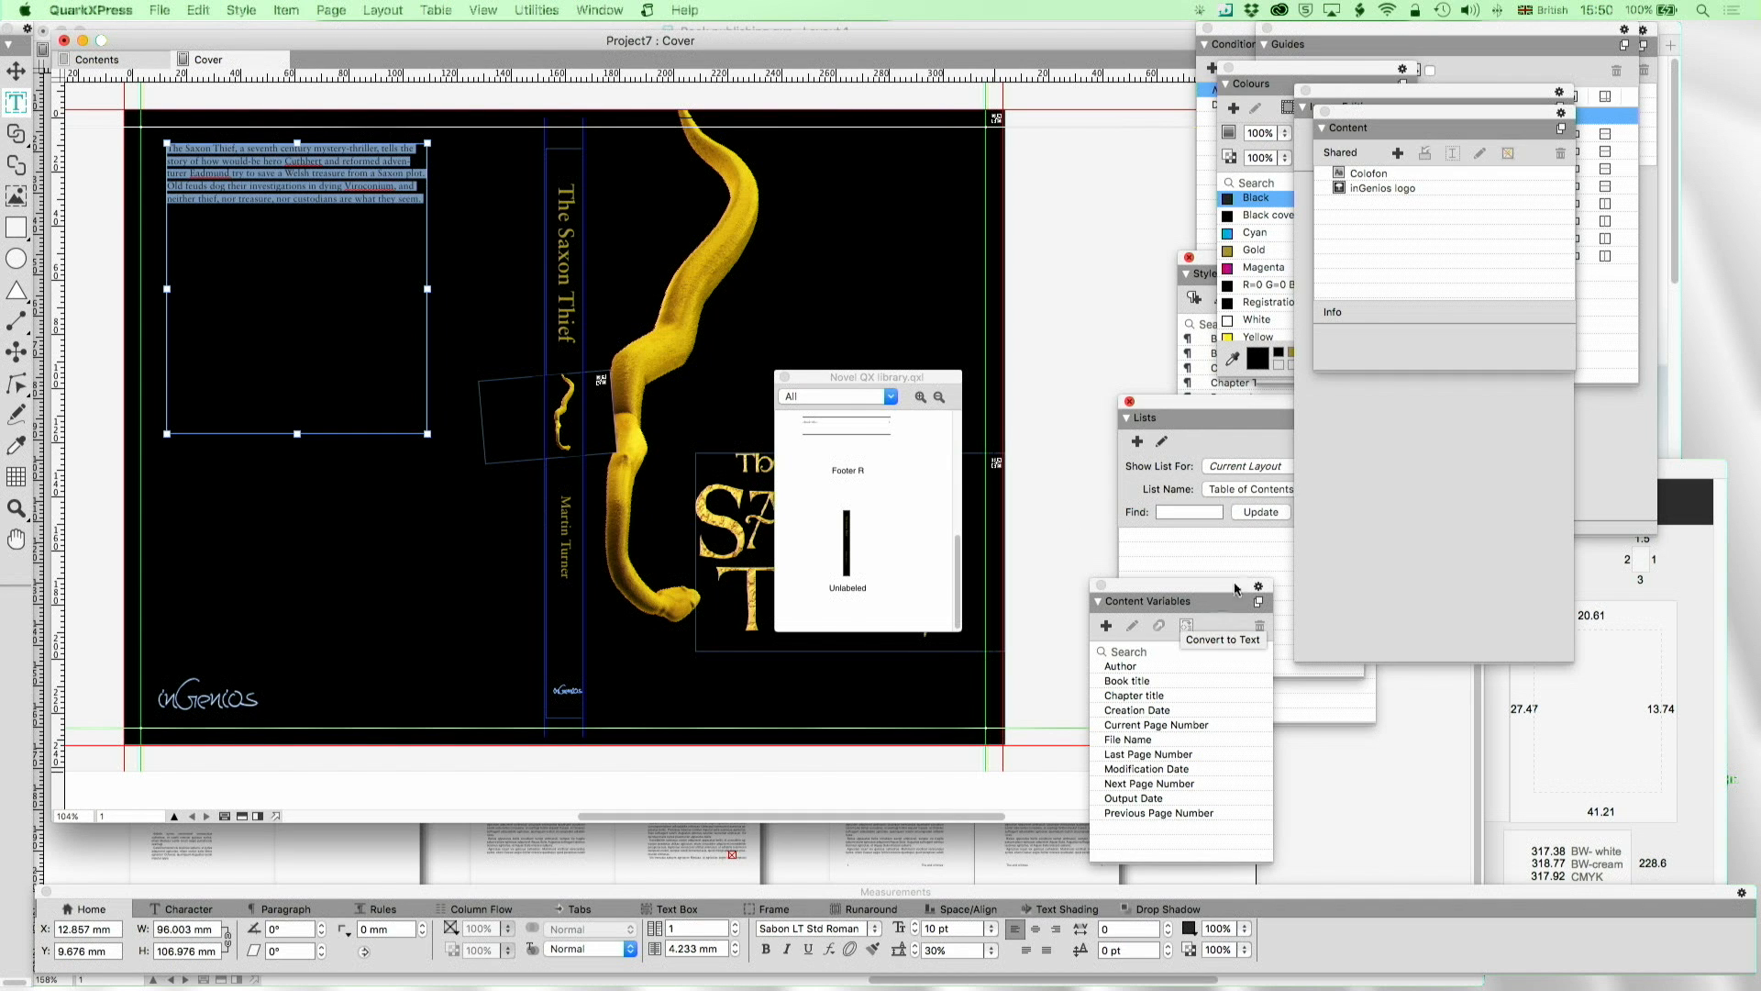
click(1249, 320)
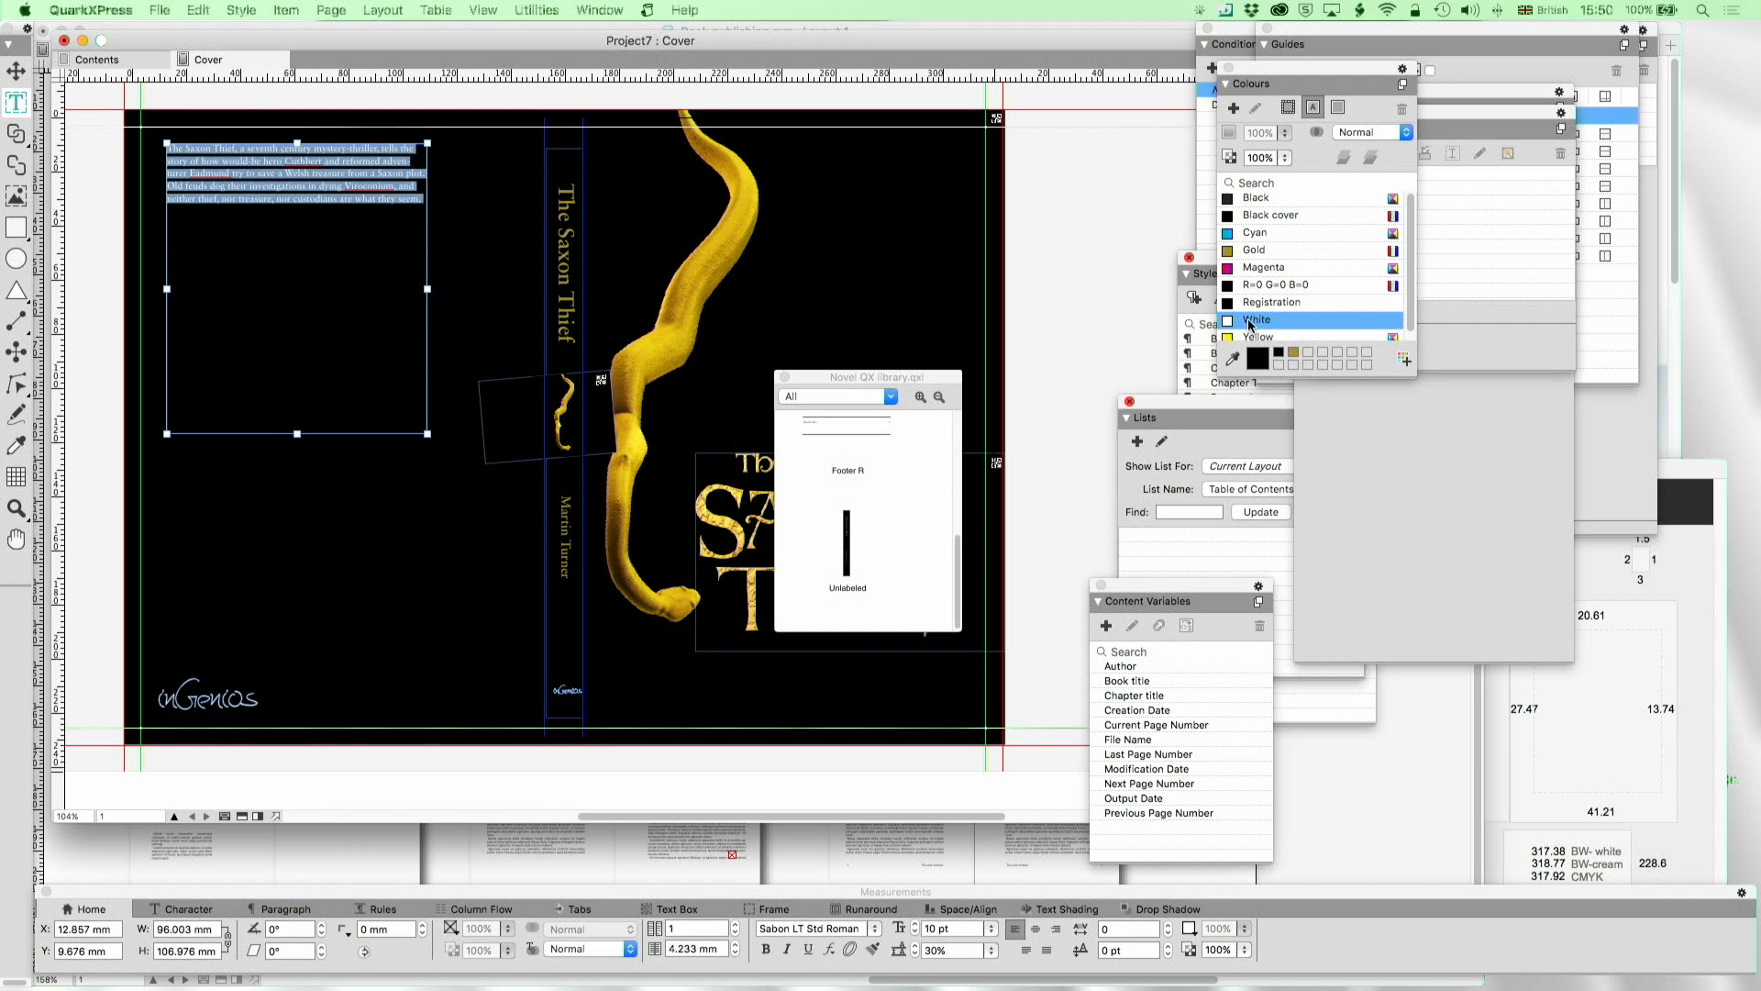
drag(952, 928, 907, 928)
text(11)
key(Return)
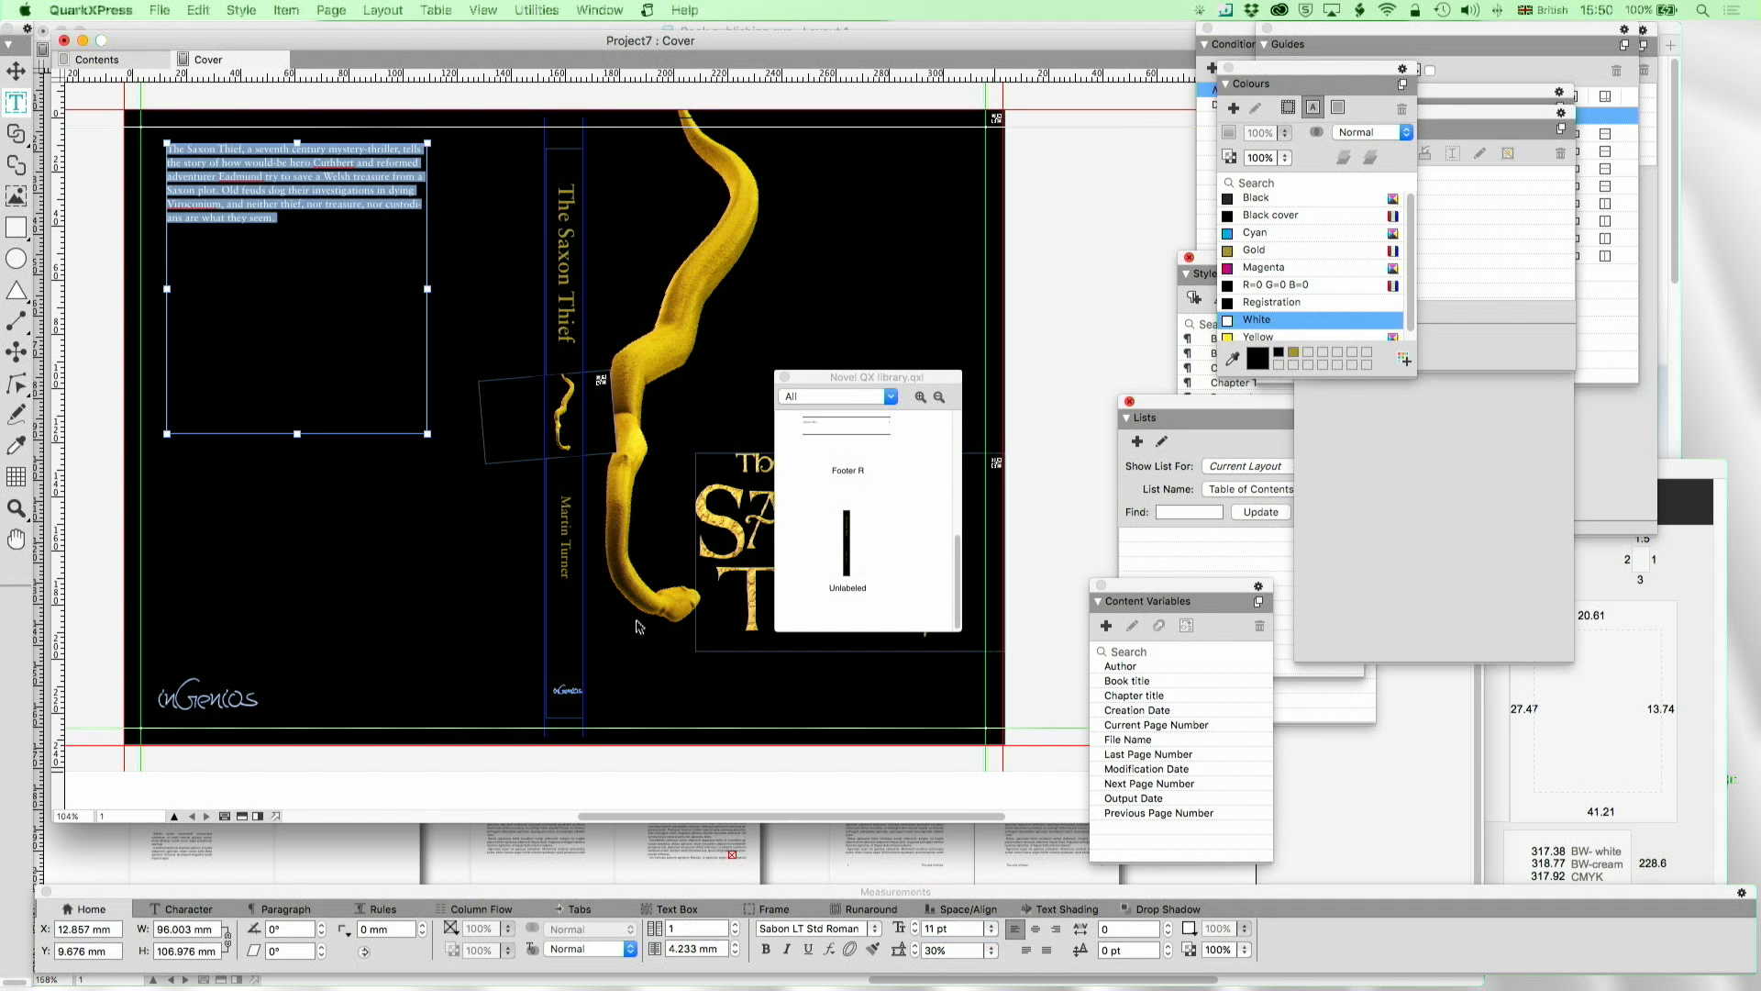
Deselect the blurb, hide the guides, and move the Novel QX library clear of the front-cover title
drag(197, 183, 496, 359)
scroll(531, 369, right, 10)
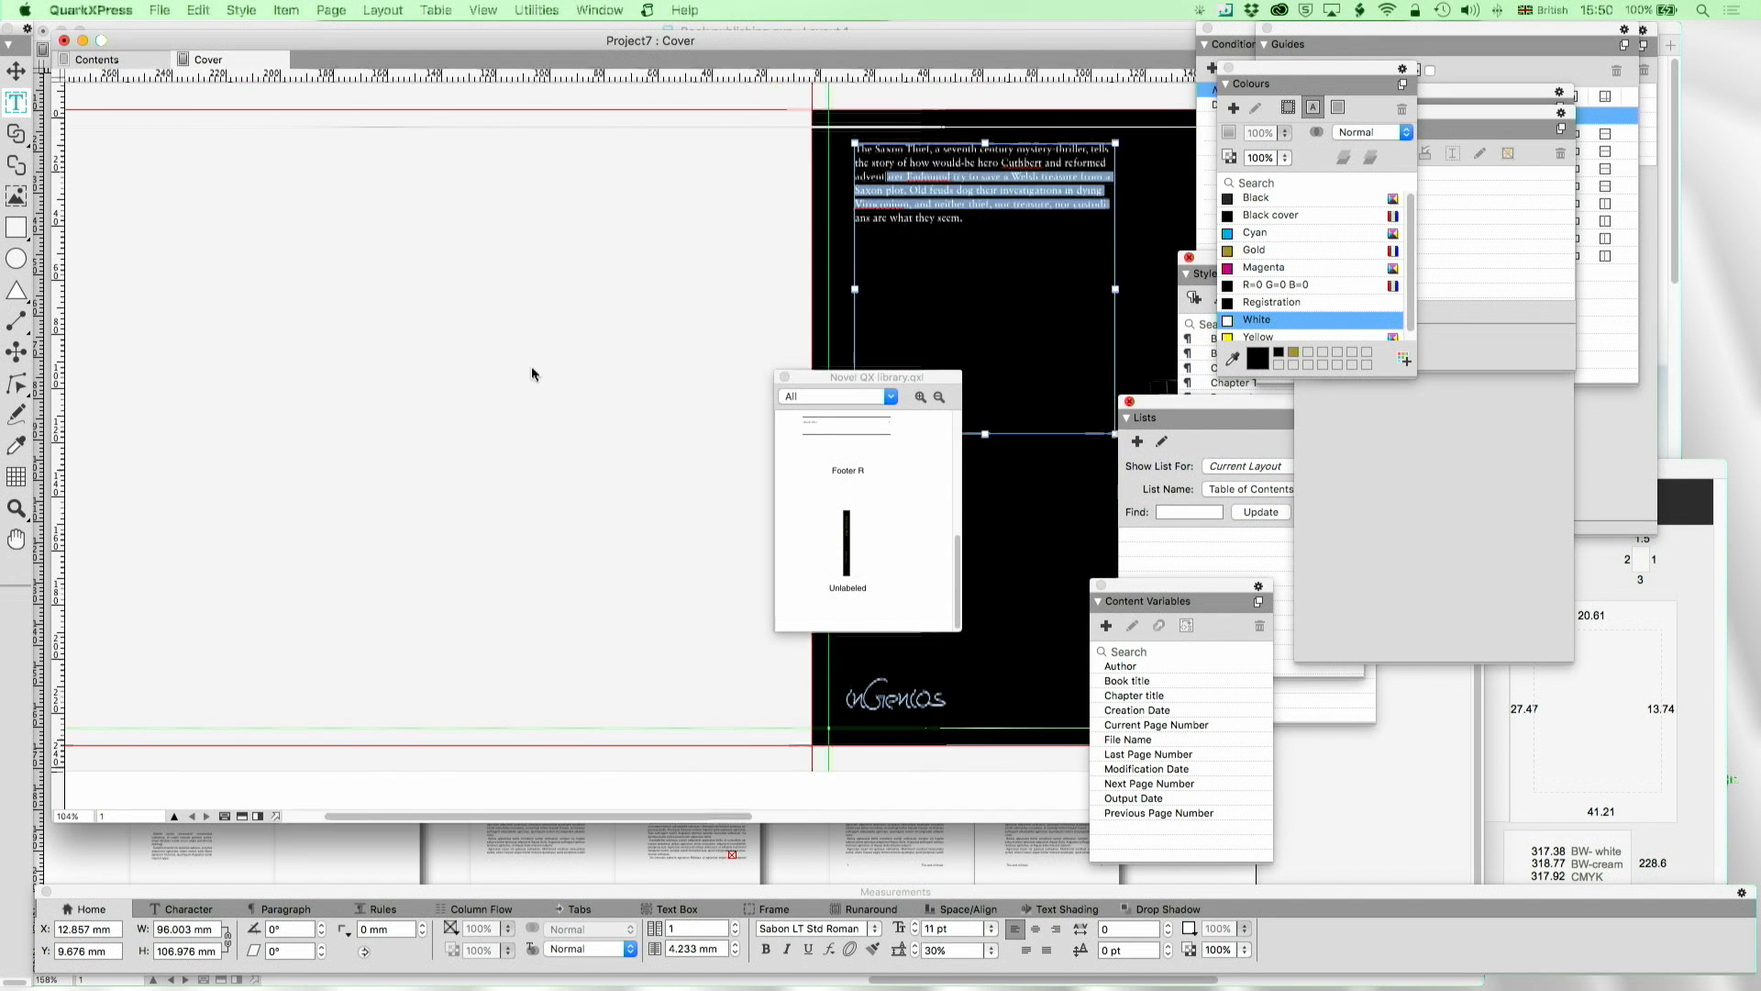
scroll(529, 373, right, 3)
click(17, 71)
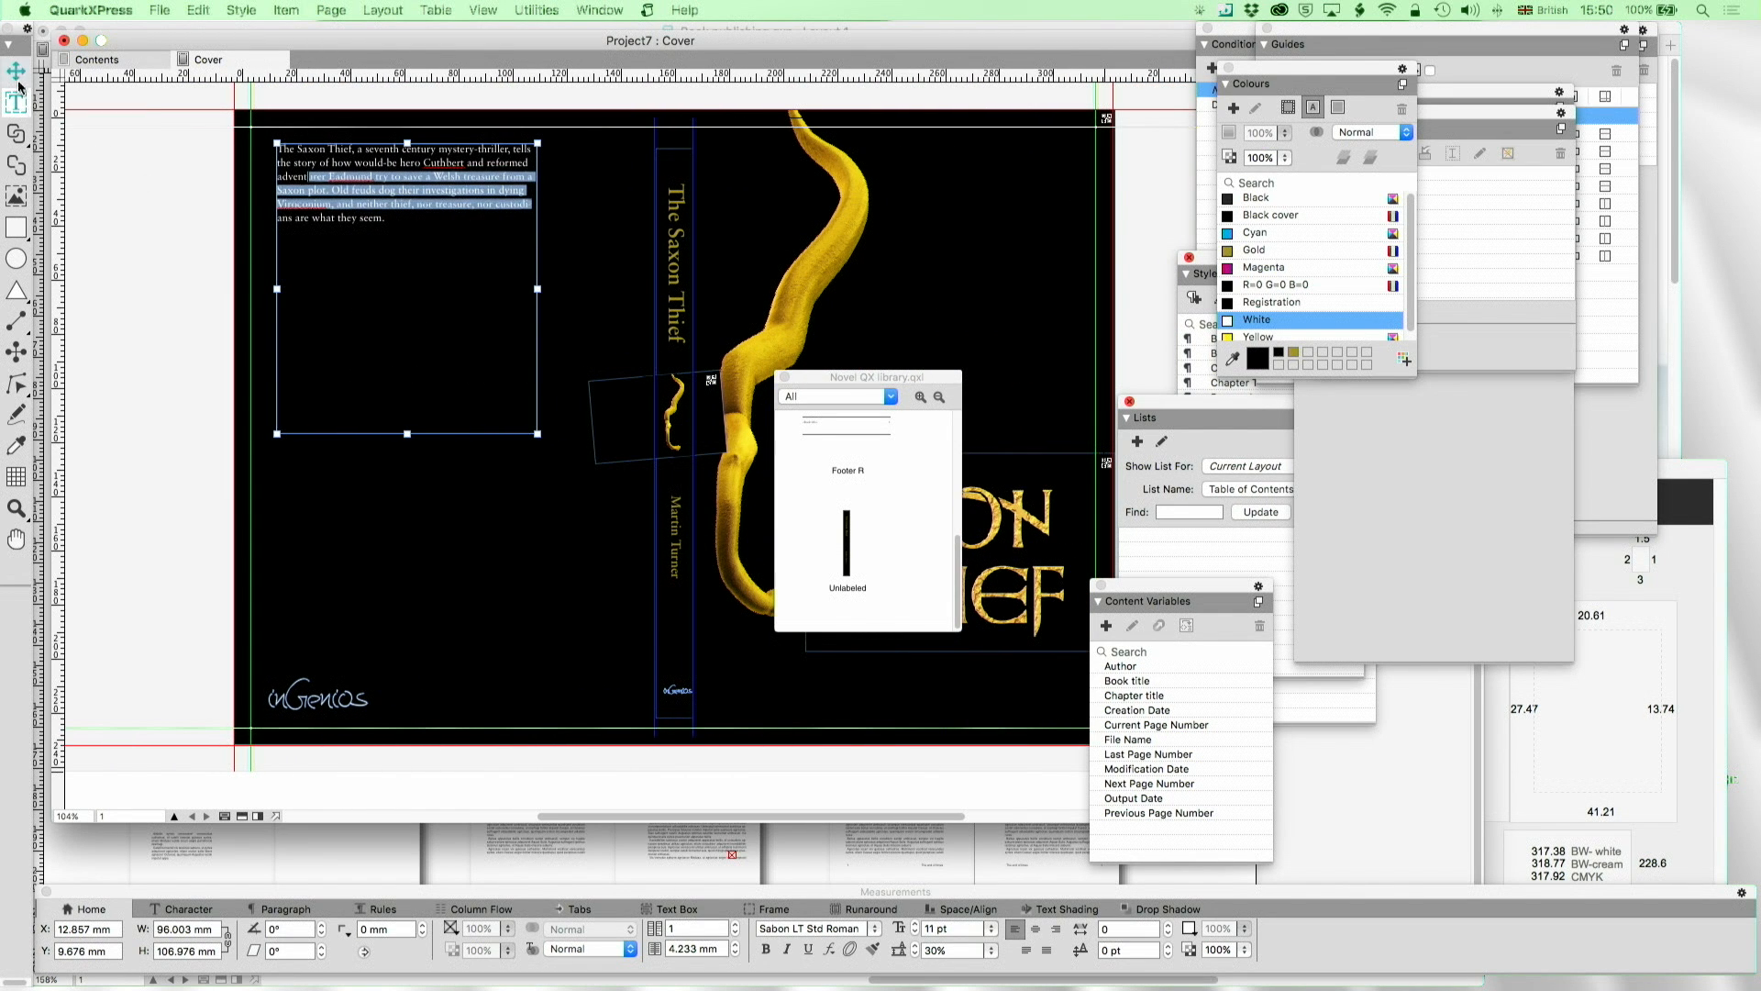
click(208, 325)
scroll(395, 303, right, 2)
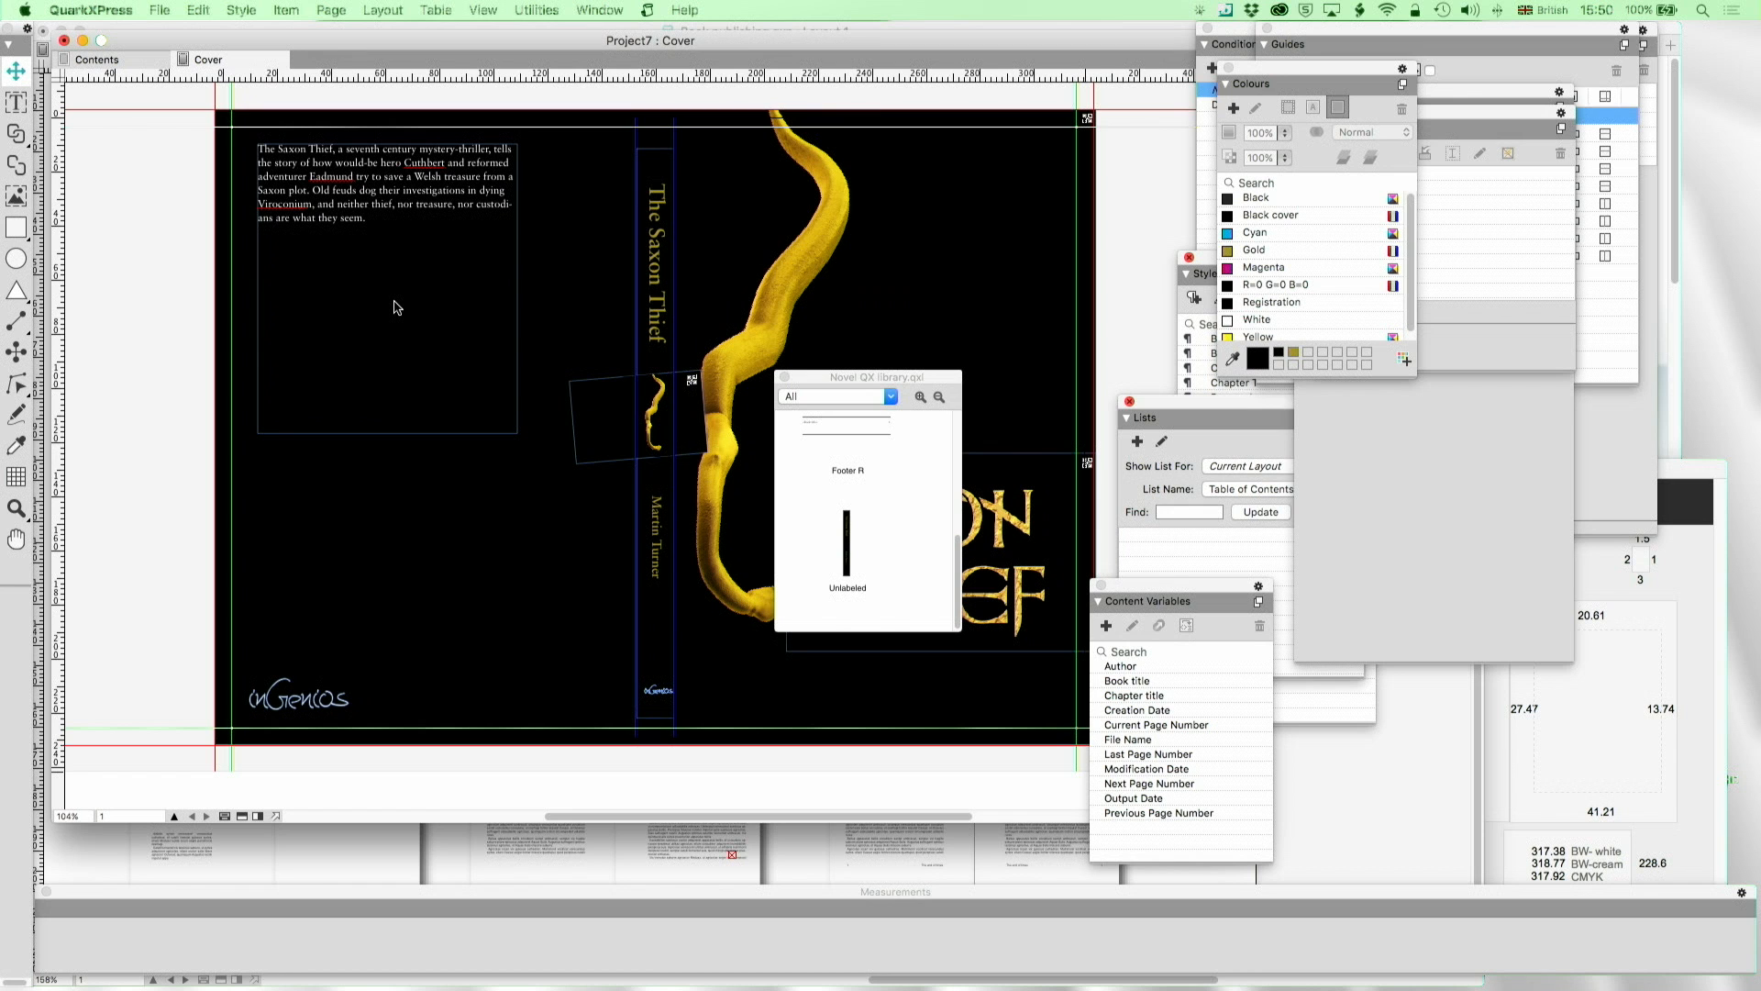
key(F7)
scroll(396, 308, right, 3)
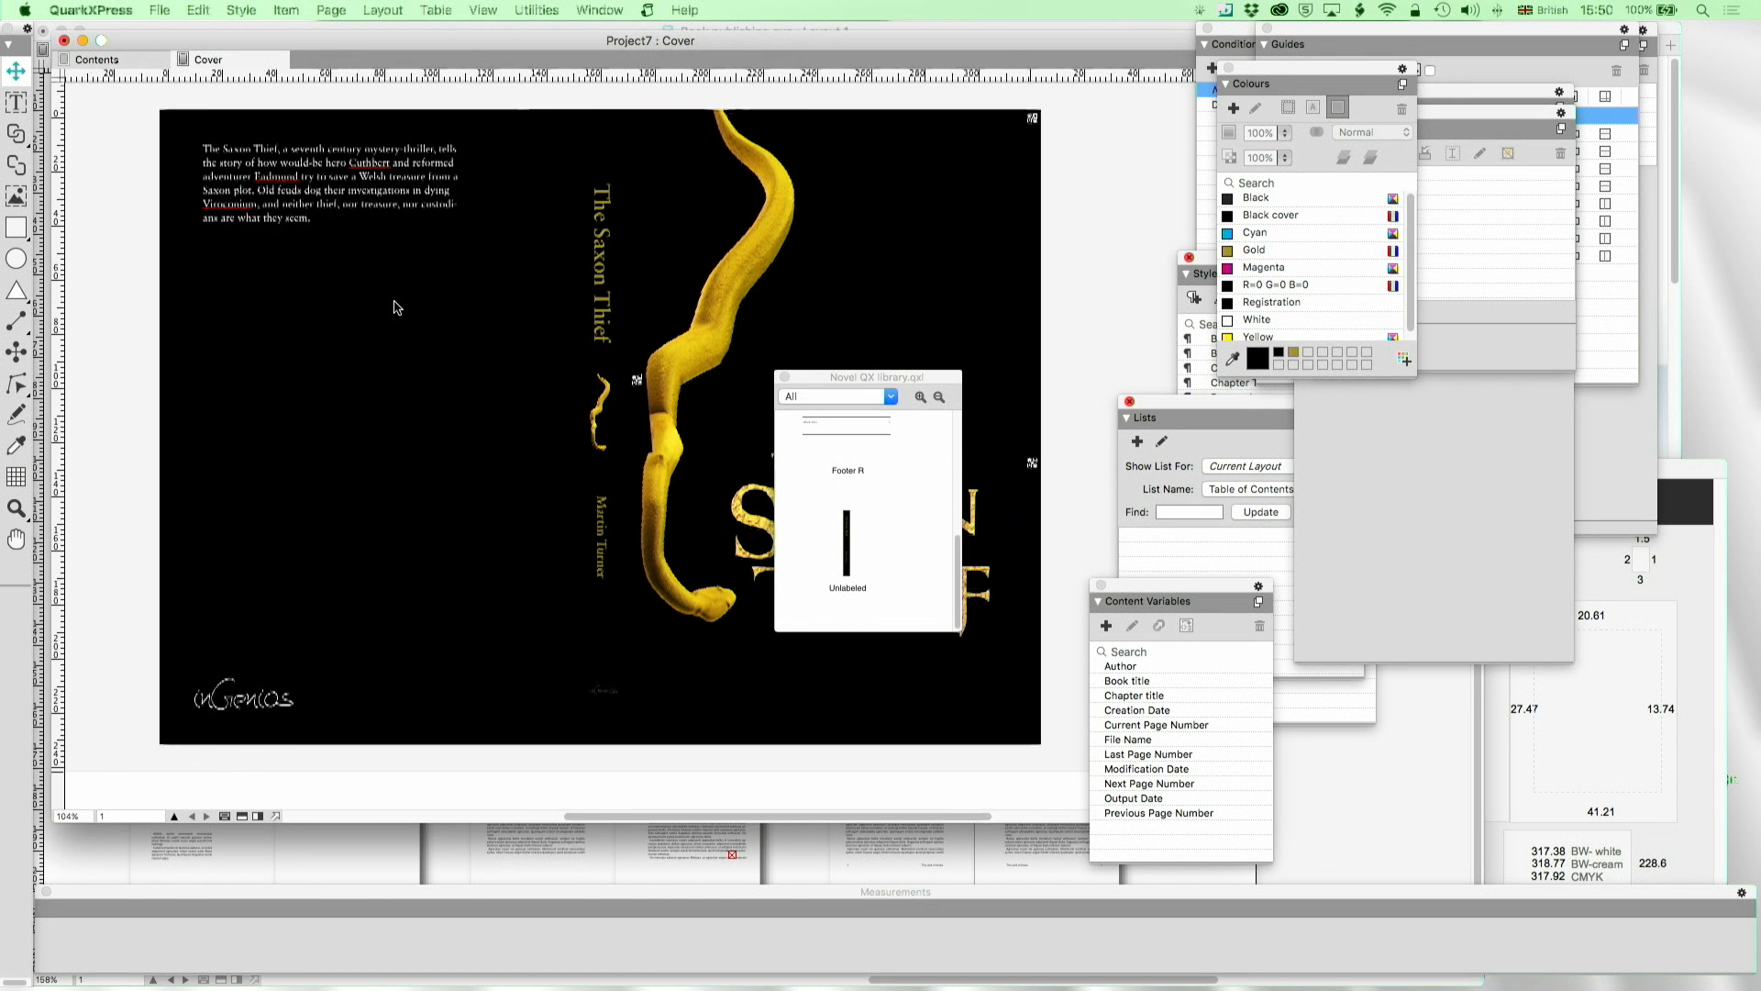
drag(867, 376, 1454, 420)
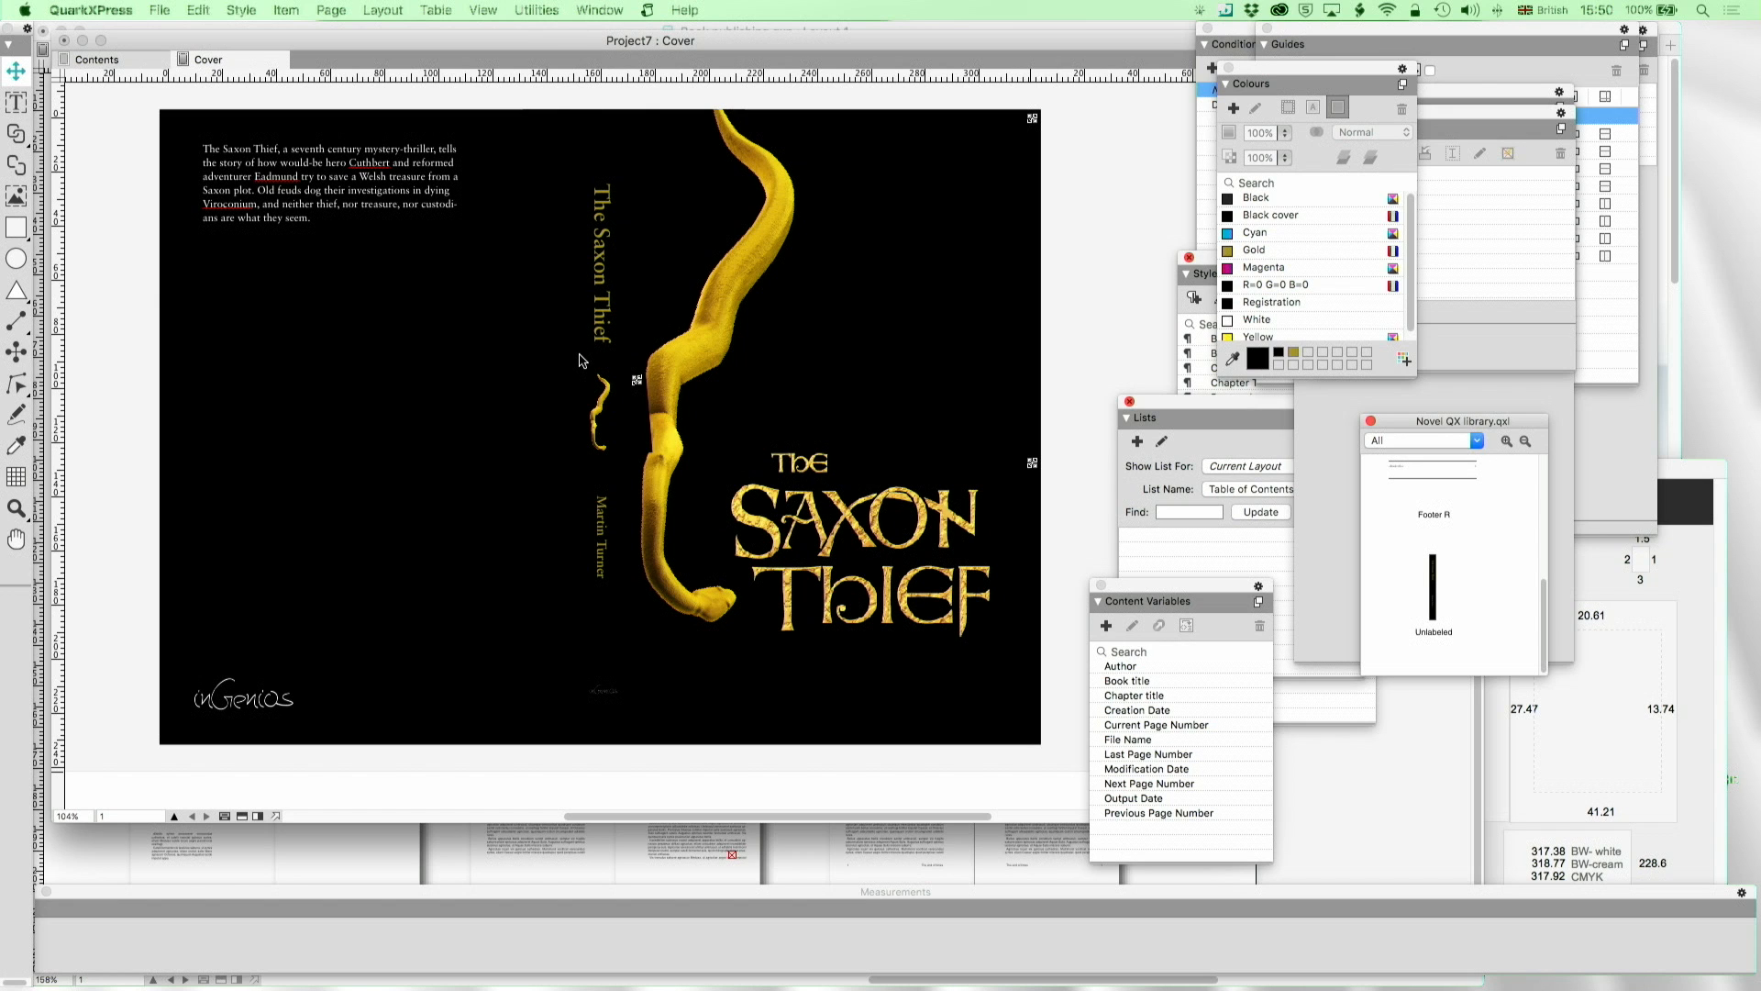
click(16, 103)
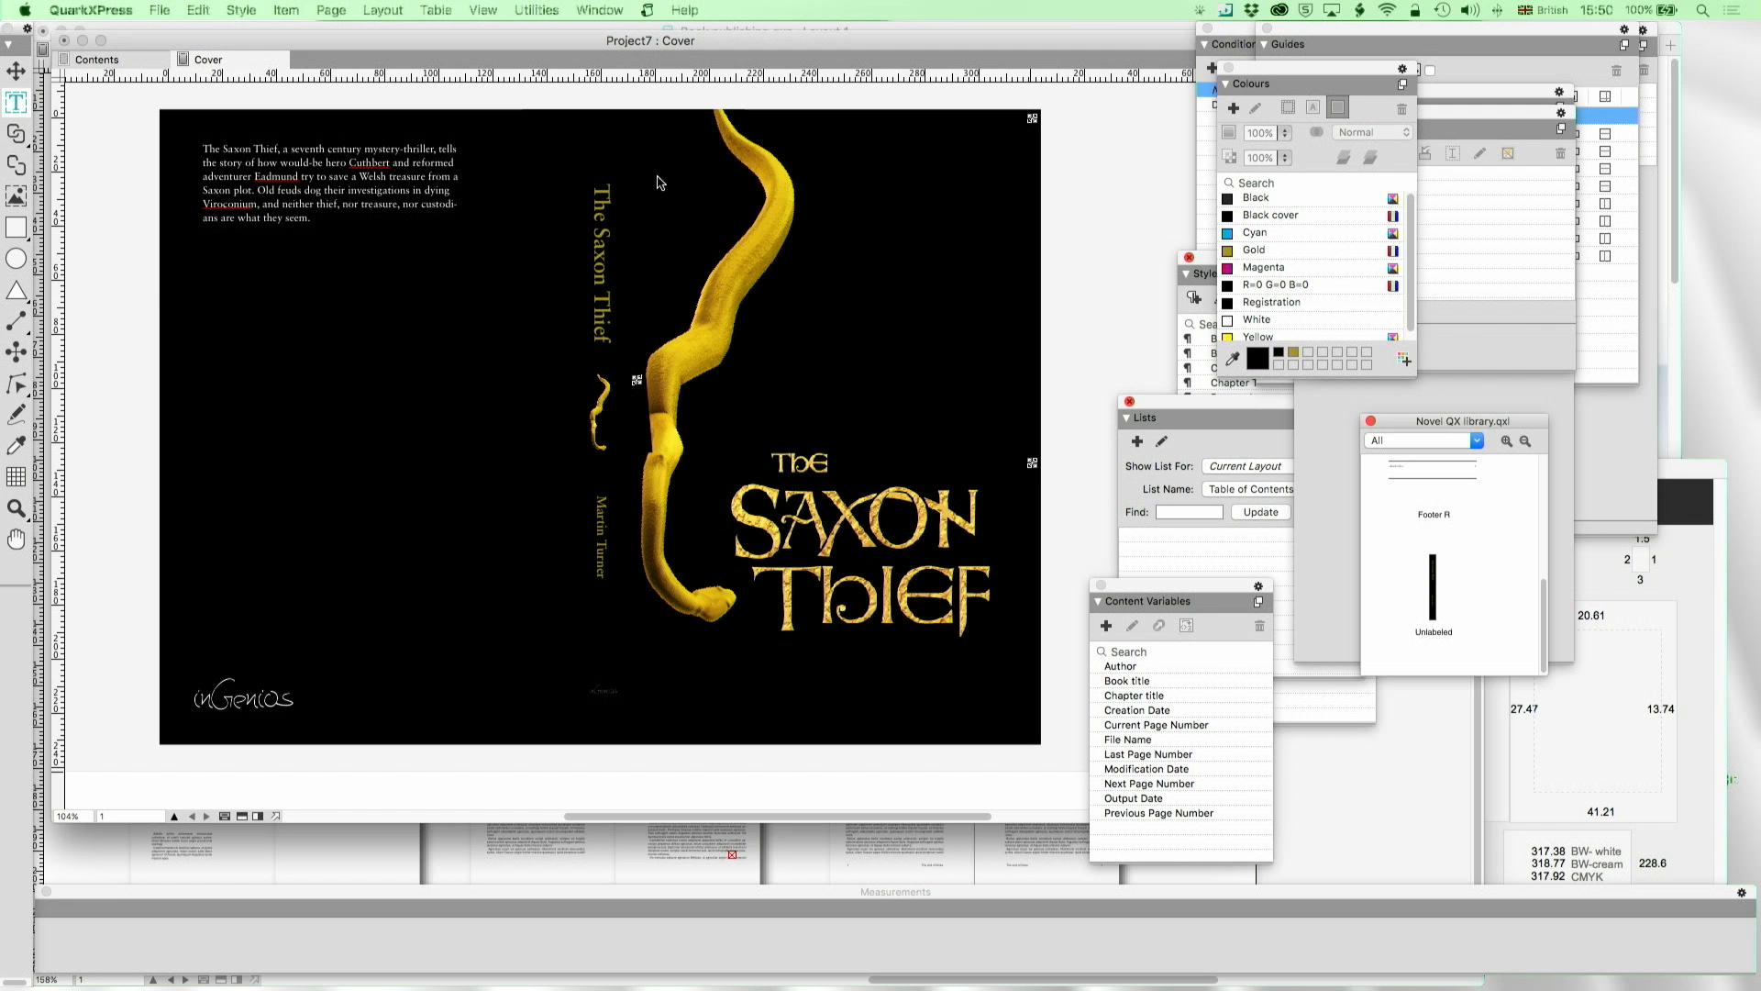
Draw a text box about 98 × 14 mm across the front cover's outer edge, enter the author's name, and colour it Gold
drag(865, 223, 1133, 261)
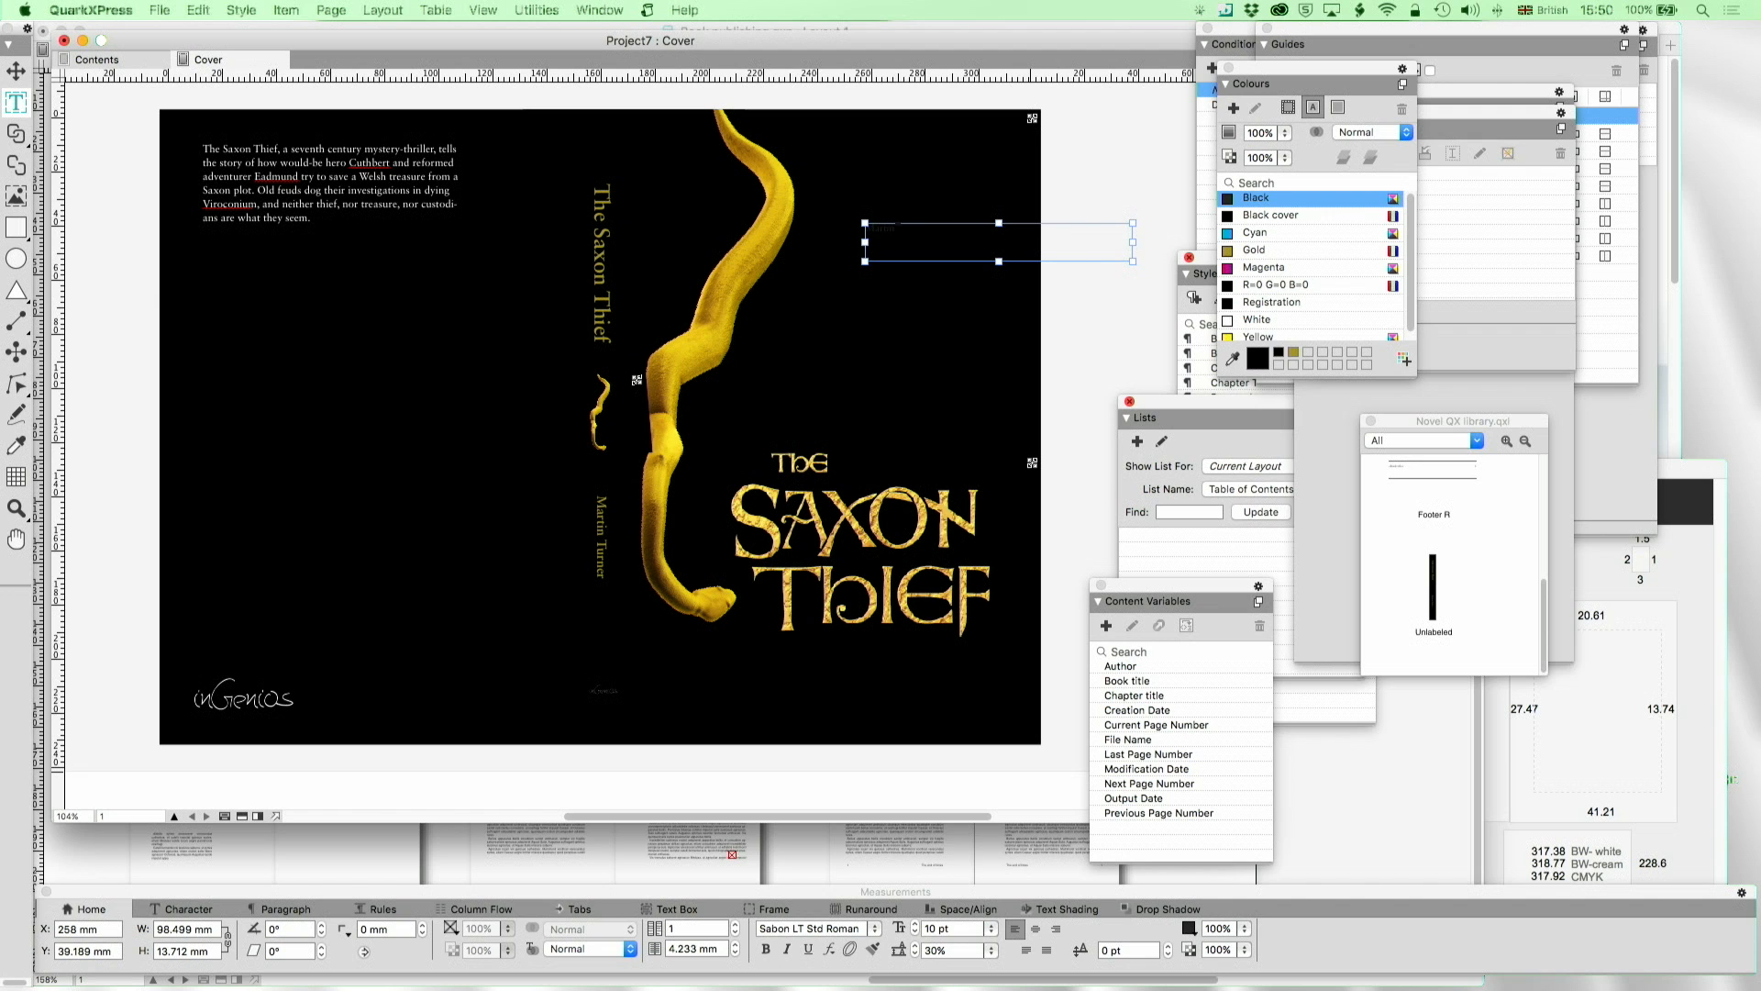
key(super+a)
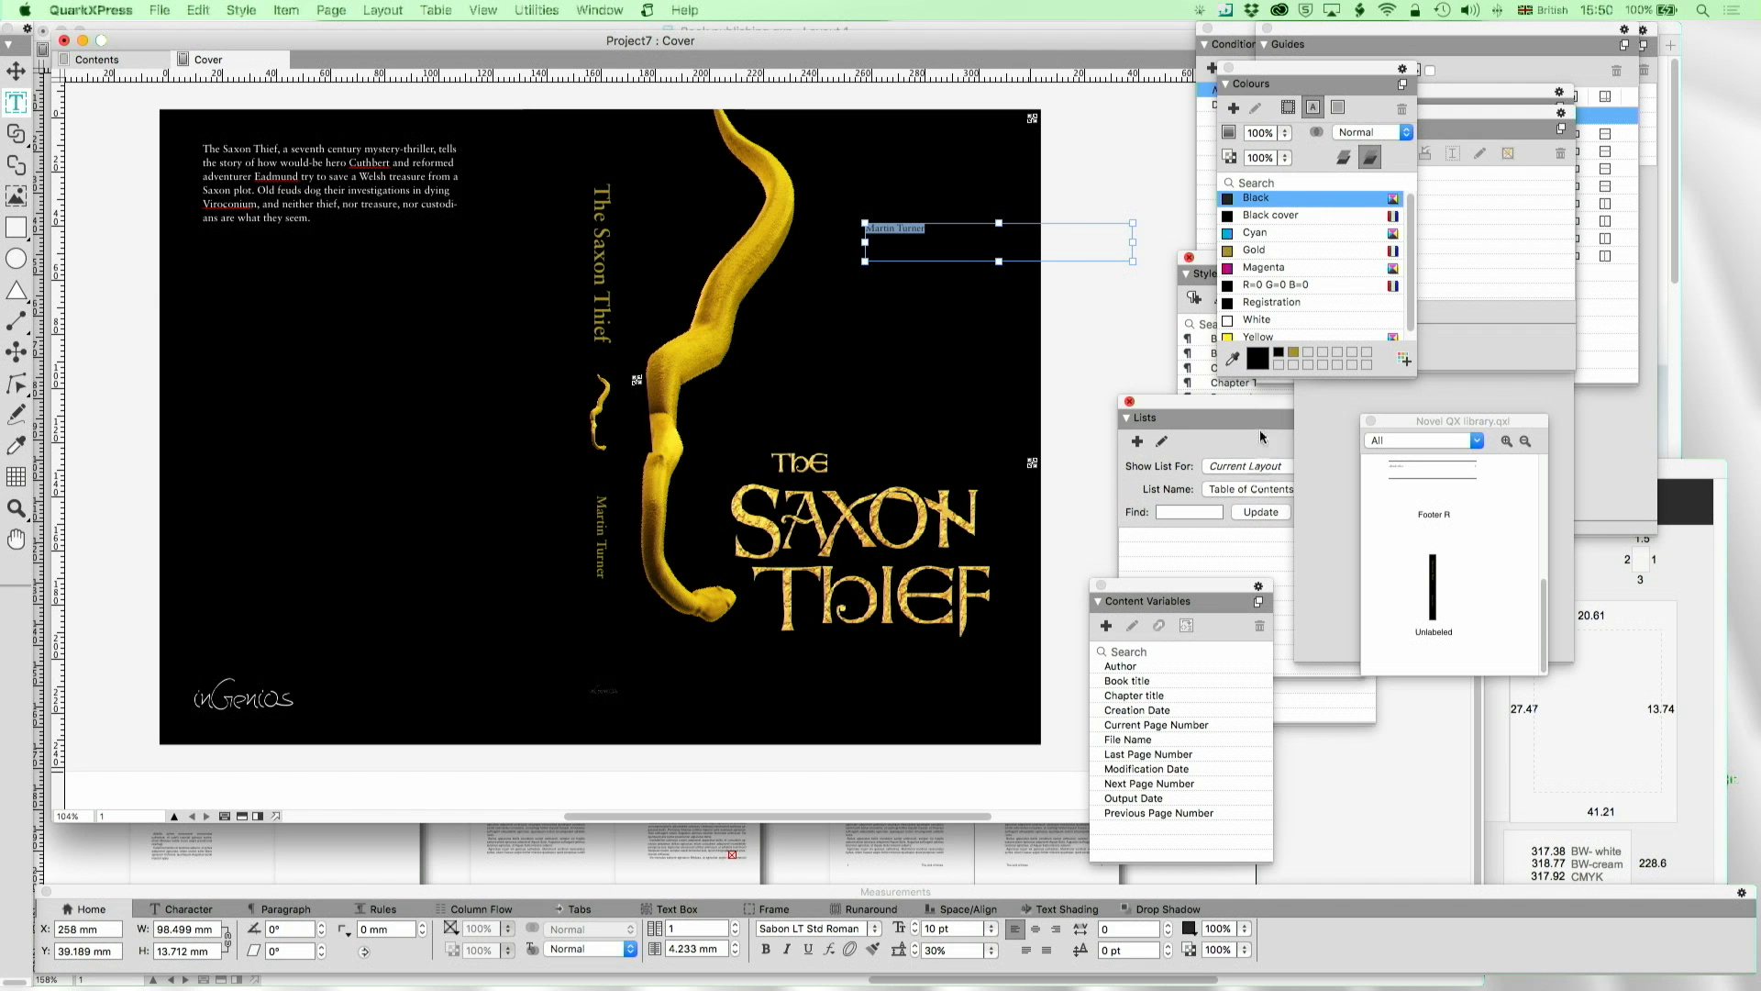
click(1252, 250)
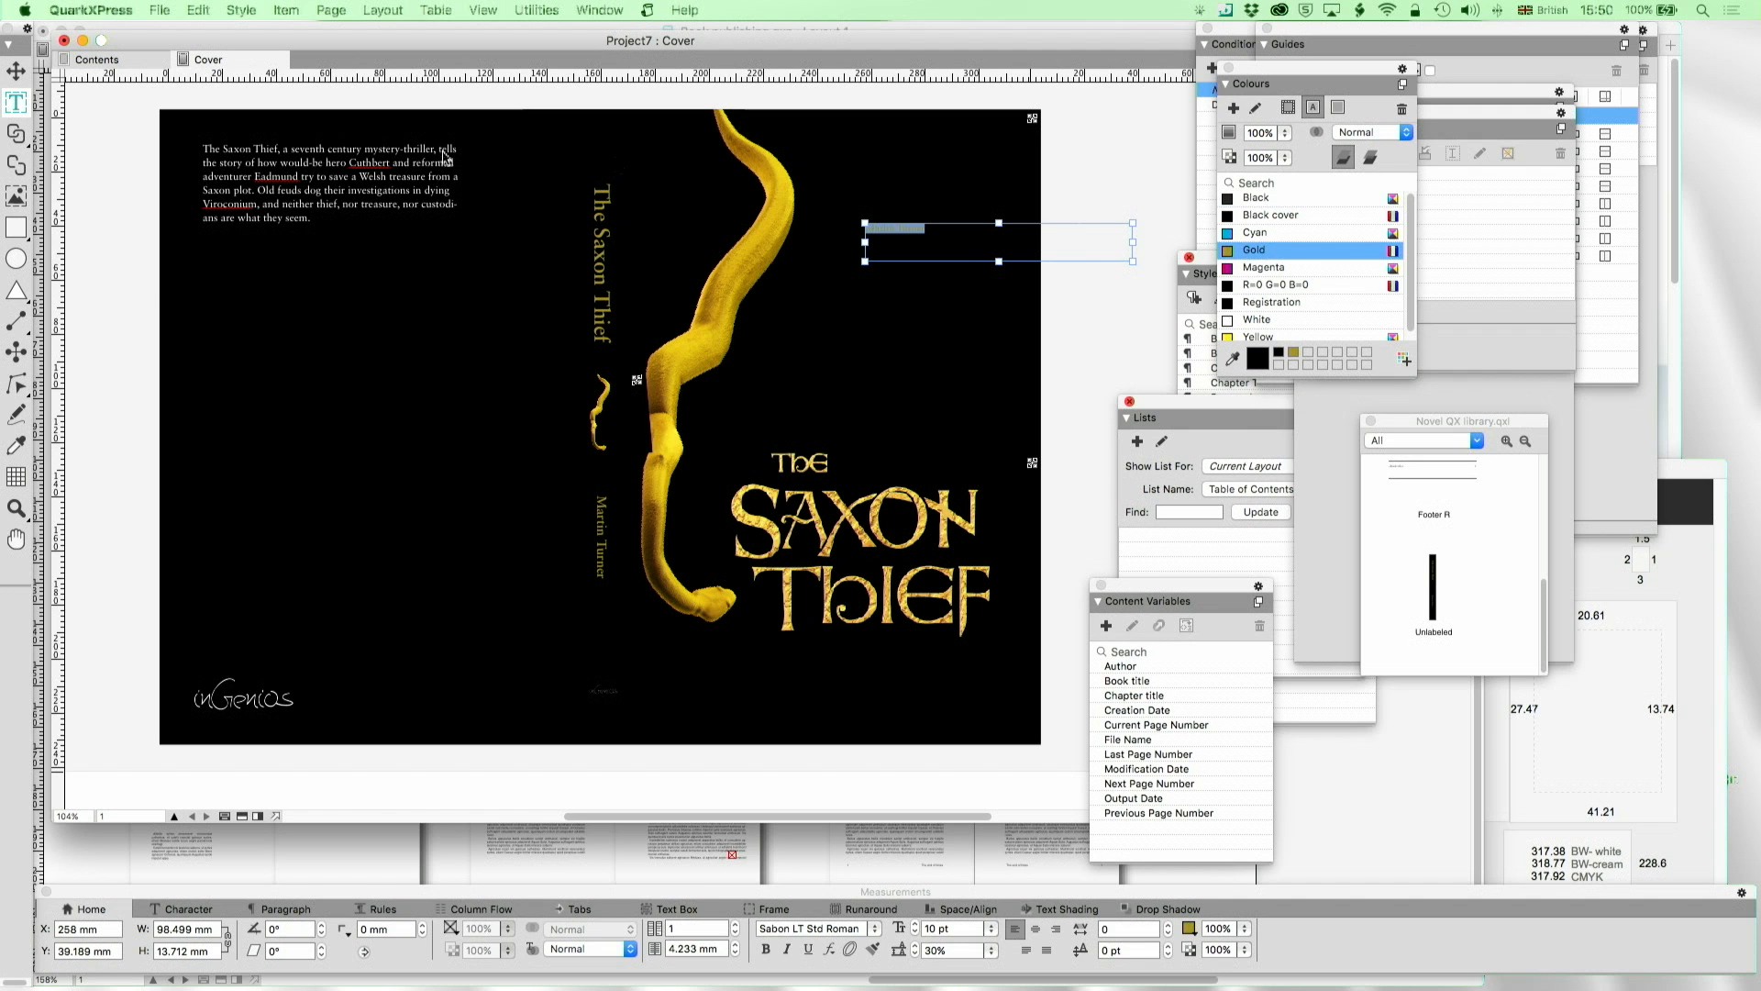
Scale the author's name box with its text to about 74 × 29 mm and place it beside the snake above the front-cover title
click(16, 70)
drag(1133, 262, 979, 279)
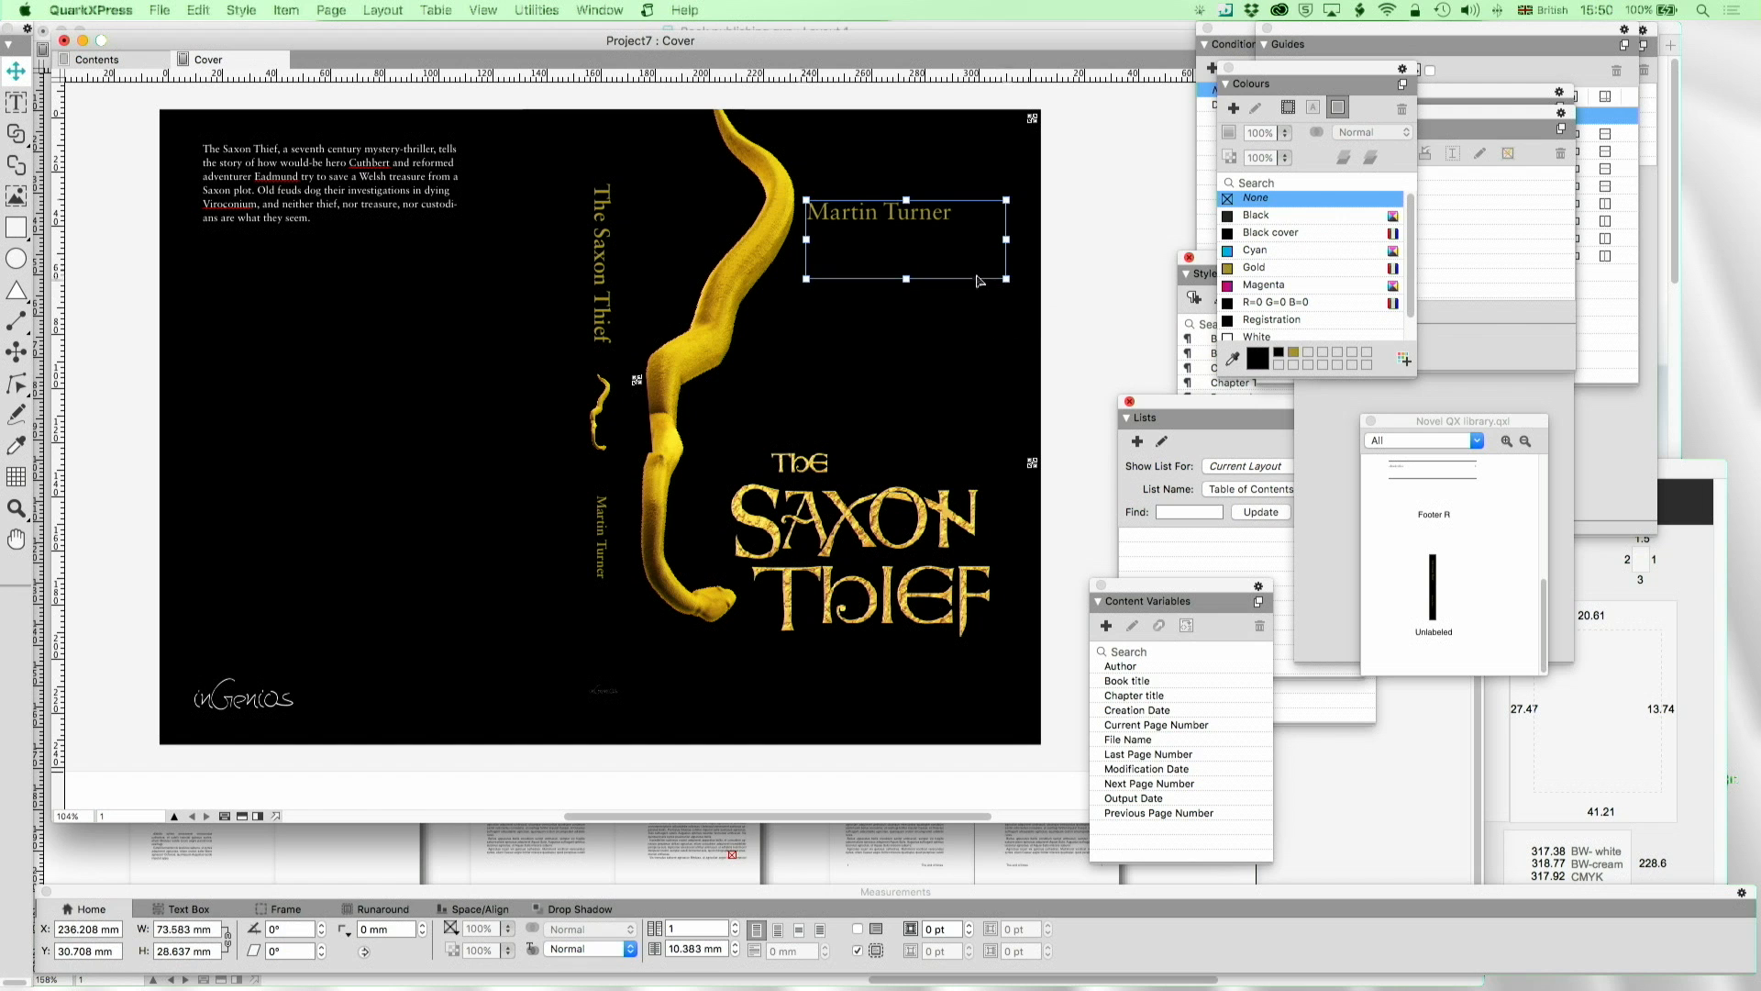
drag(924, 221, 901, 306)
click(1126, 241)
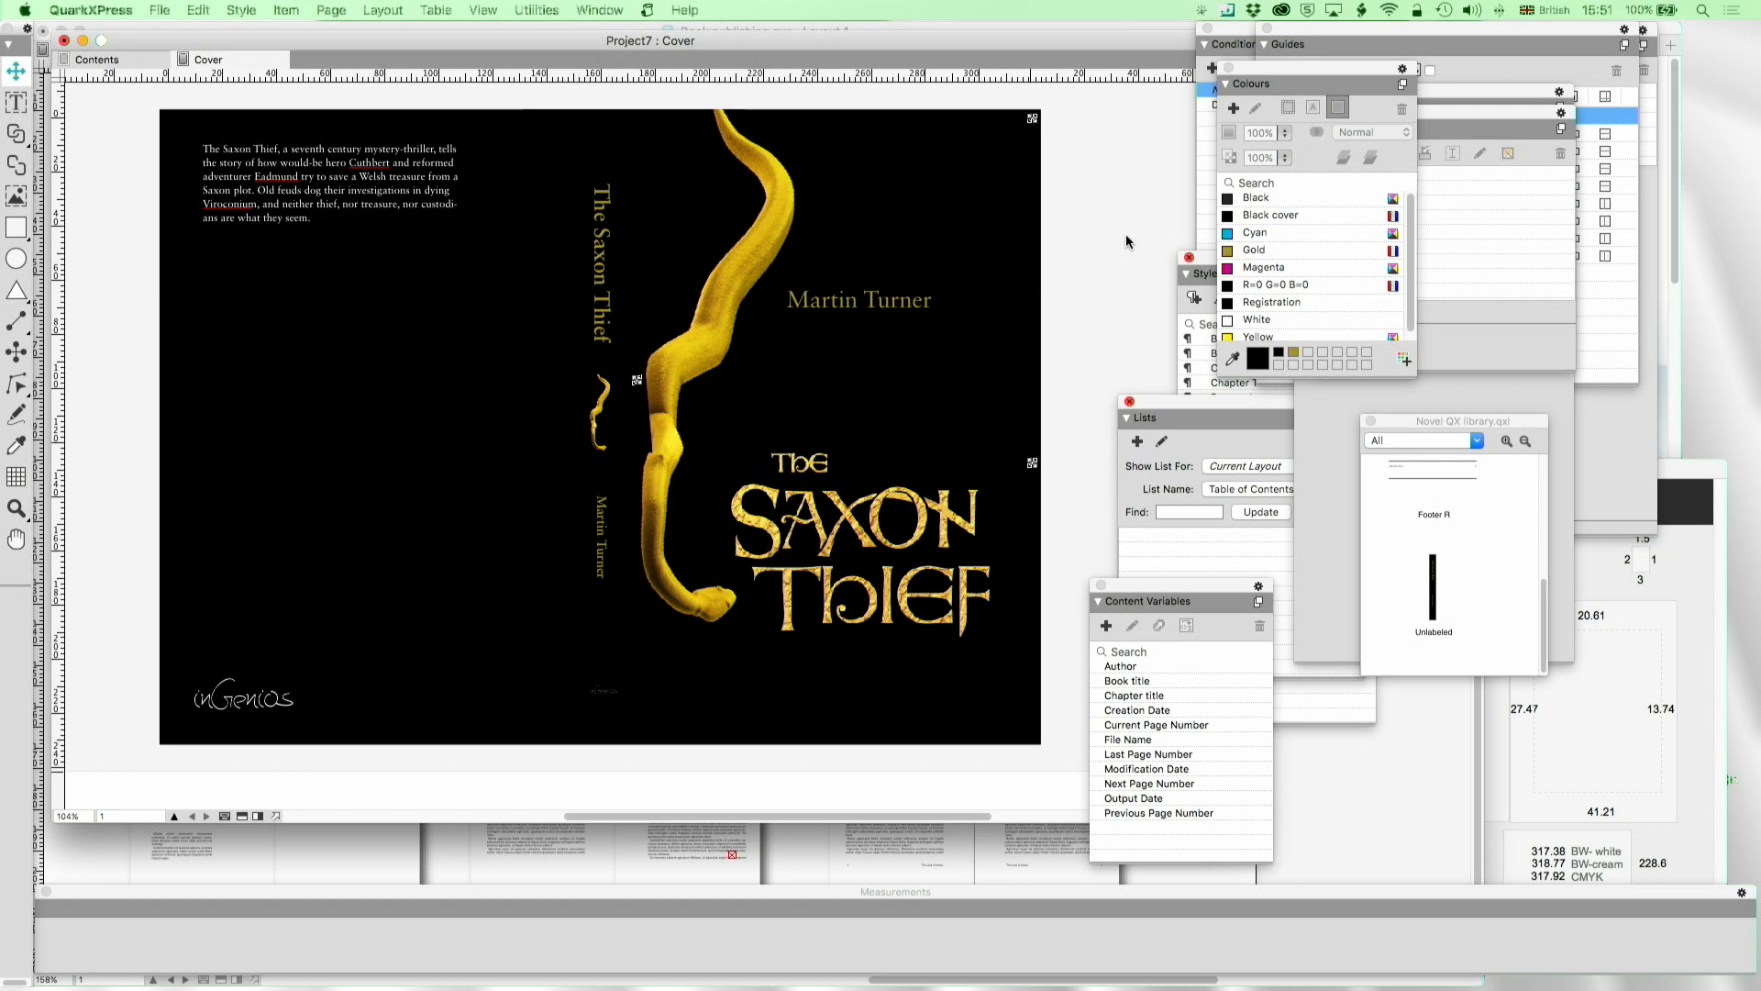
Start exporting the cover as PDF and choose the Press - High Quality/High Resolution style in the export options
click(149, 11)
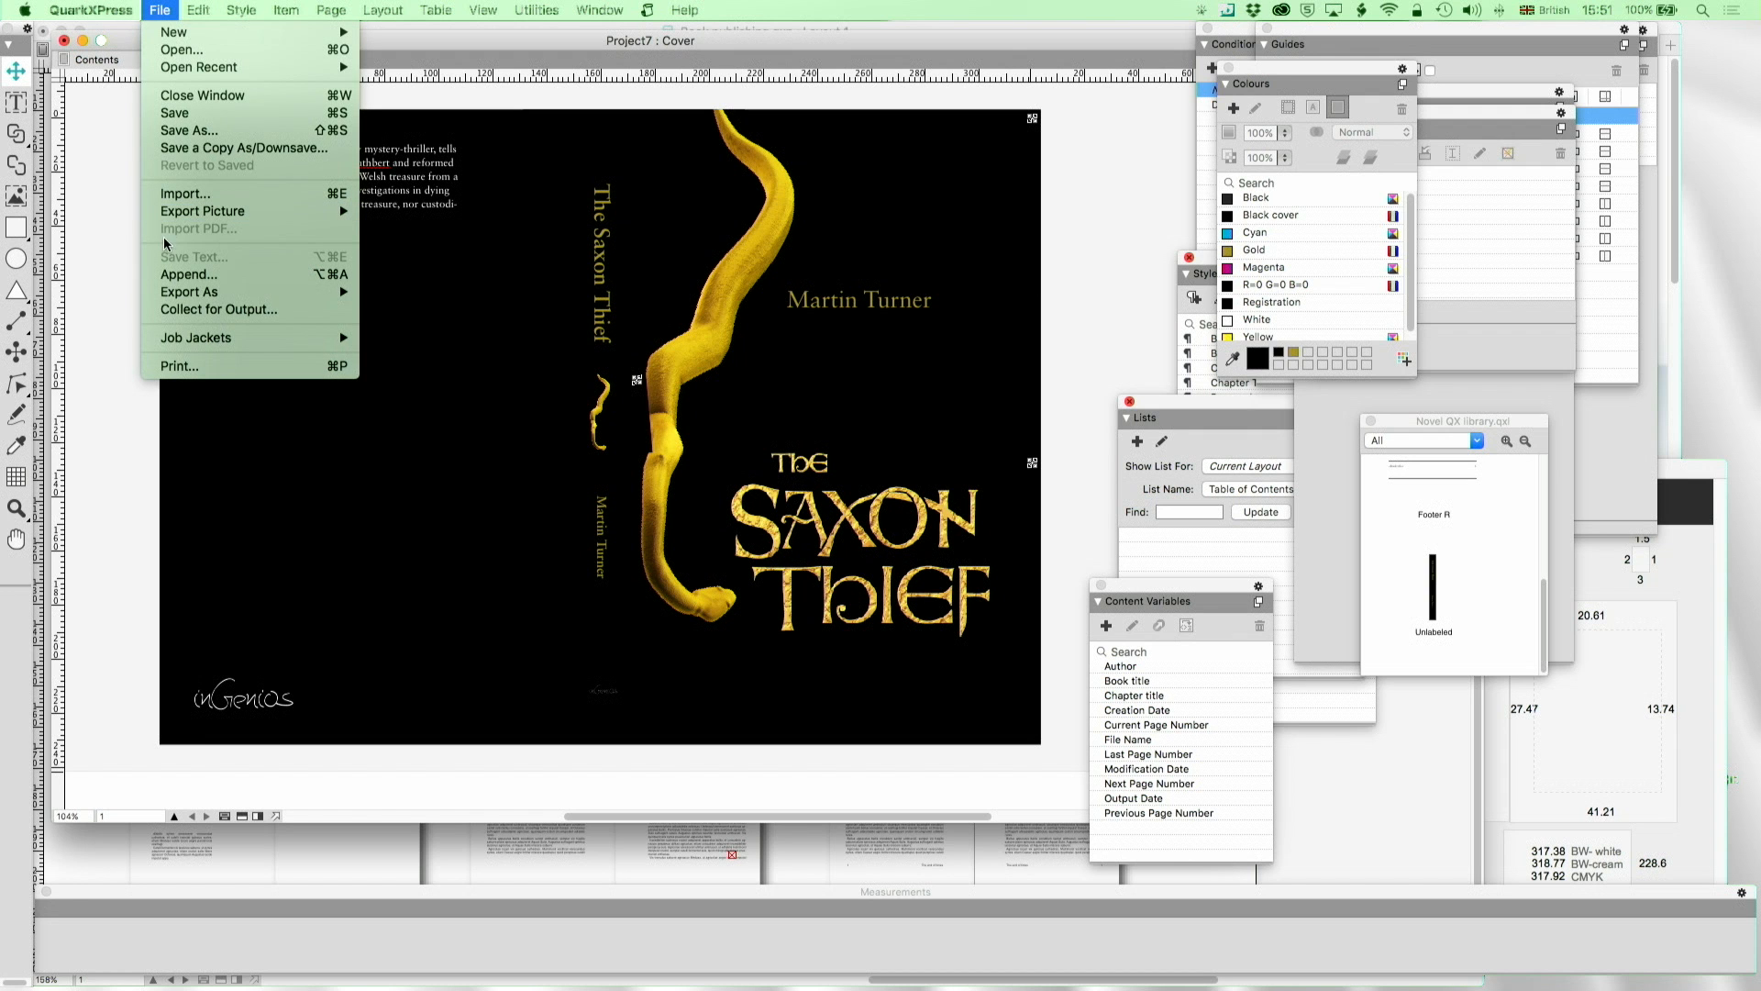
mouse_move(195, 293)
click(412, 292)
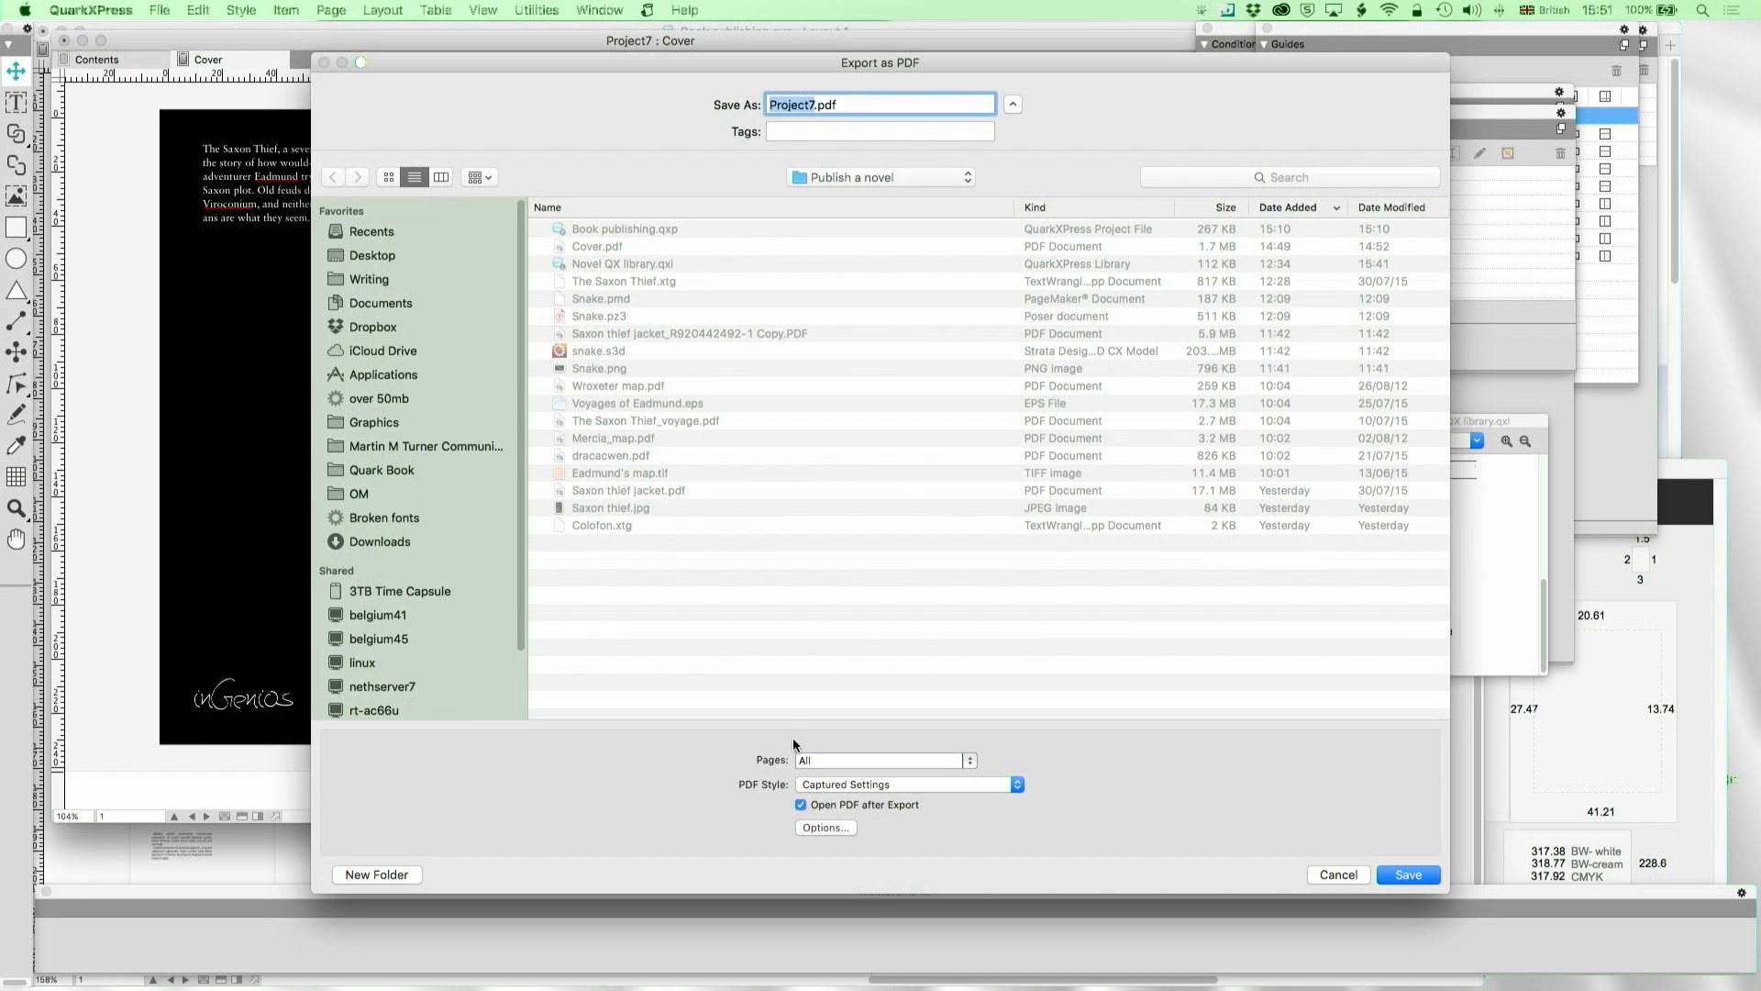
click(828, 829)
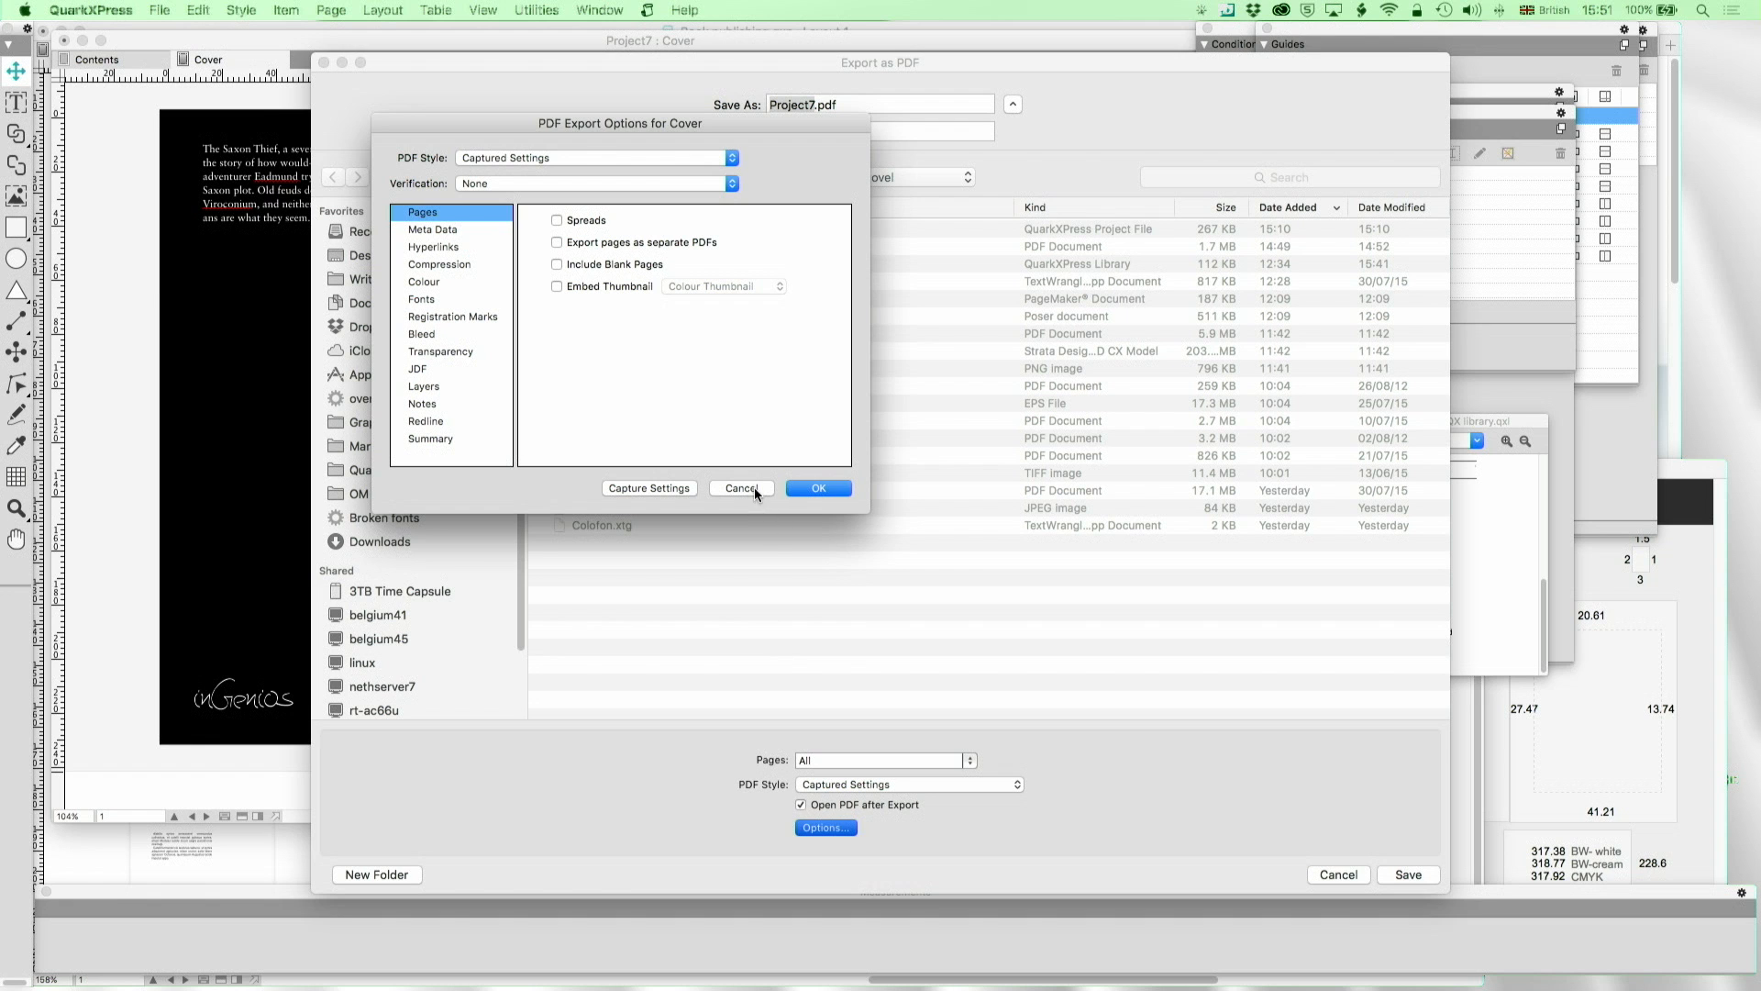
click(695, 156)
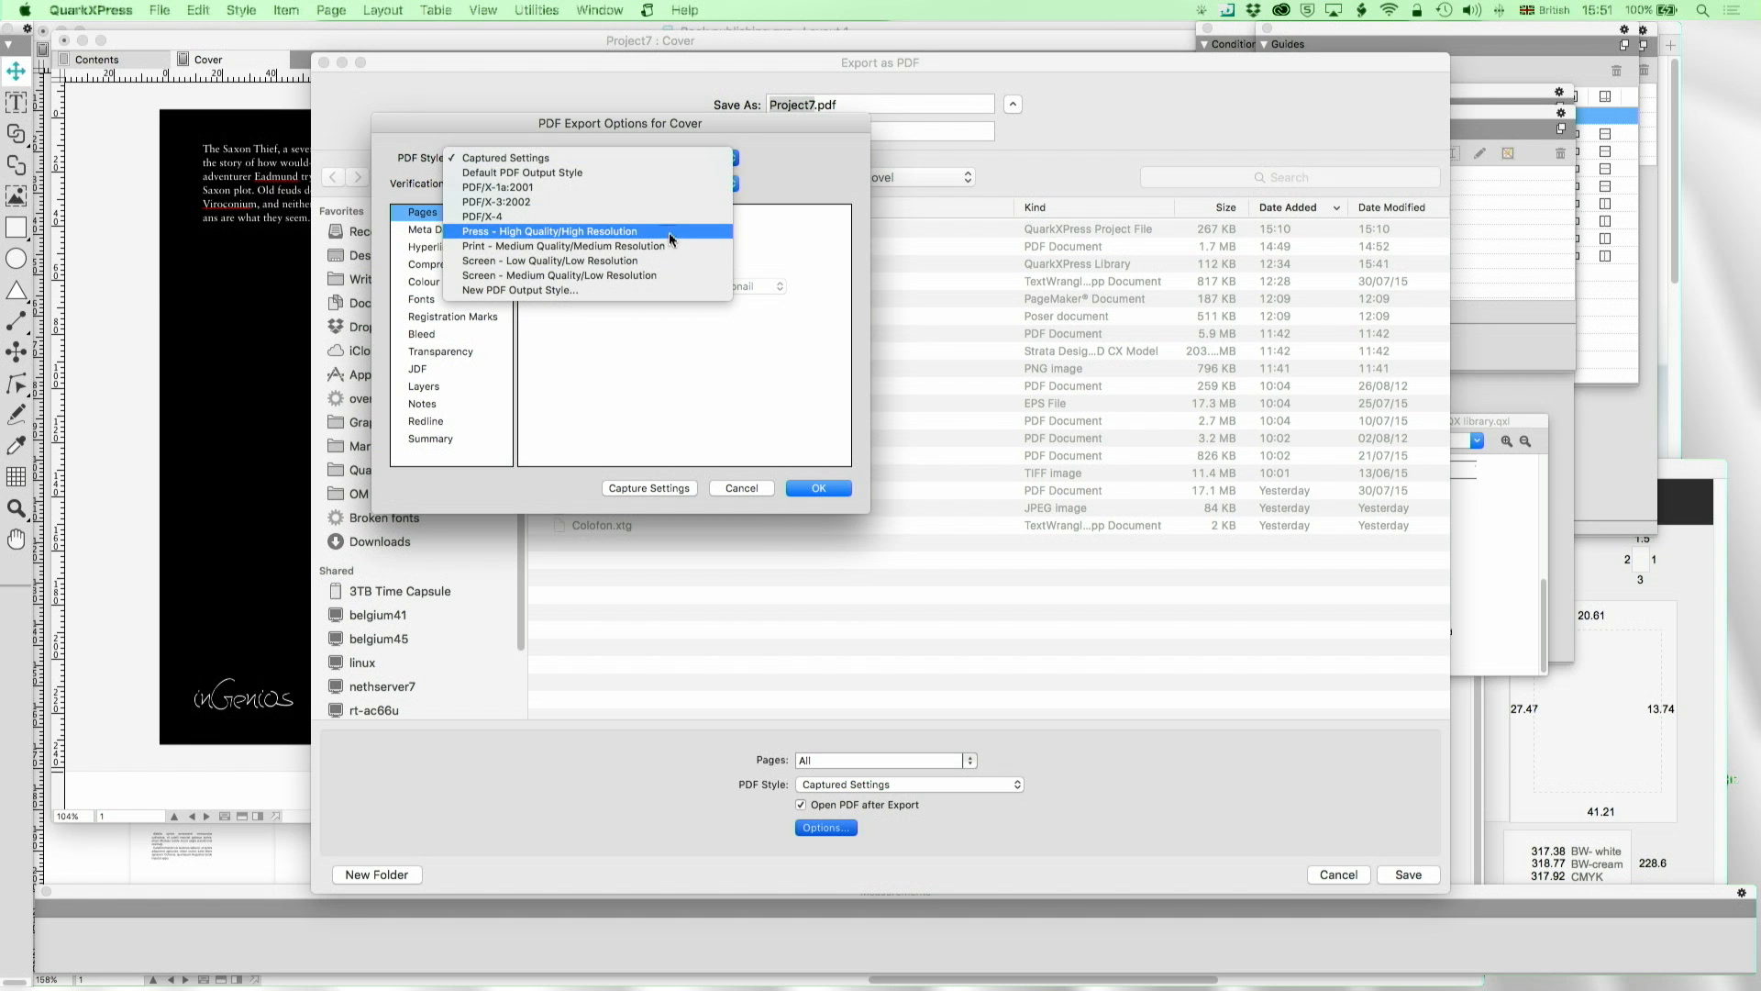
click(633, 205)
Set the symmetric bleed amount to 3.175 mm, review the transparency settings, and accept the PDF export options
click(422, 334)
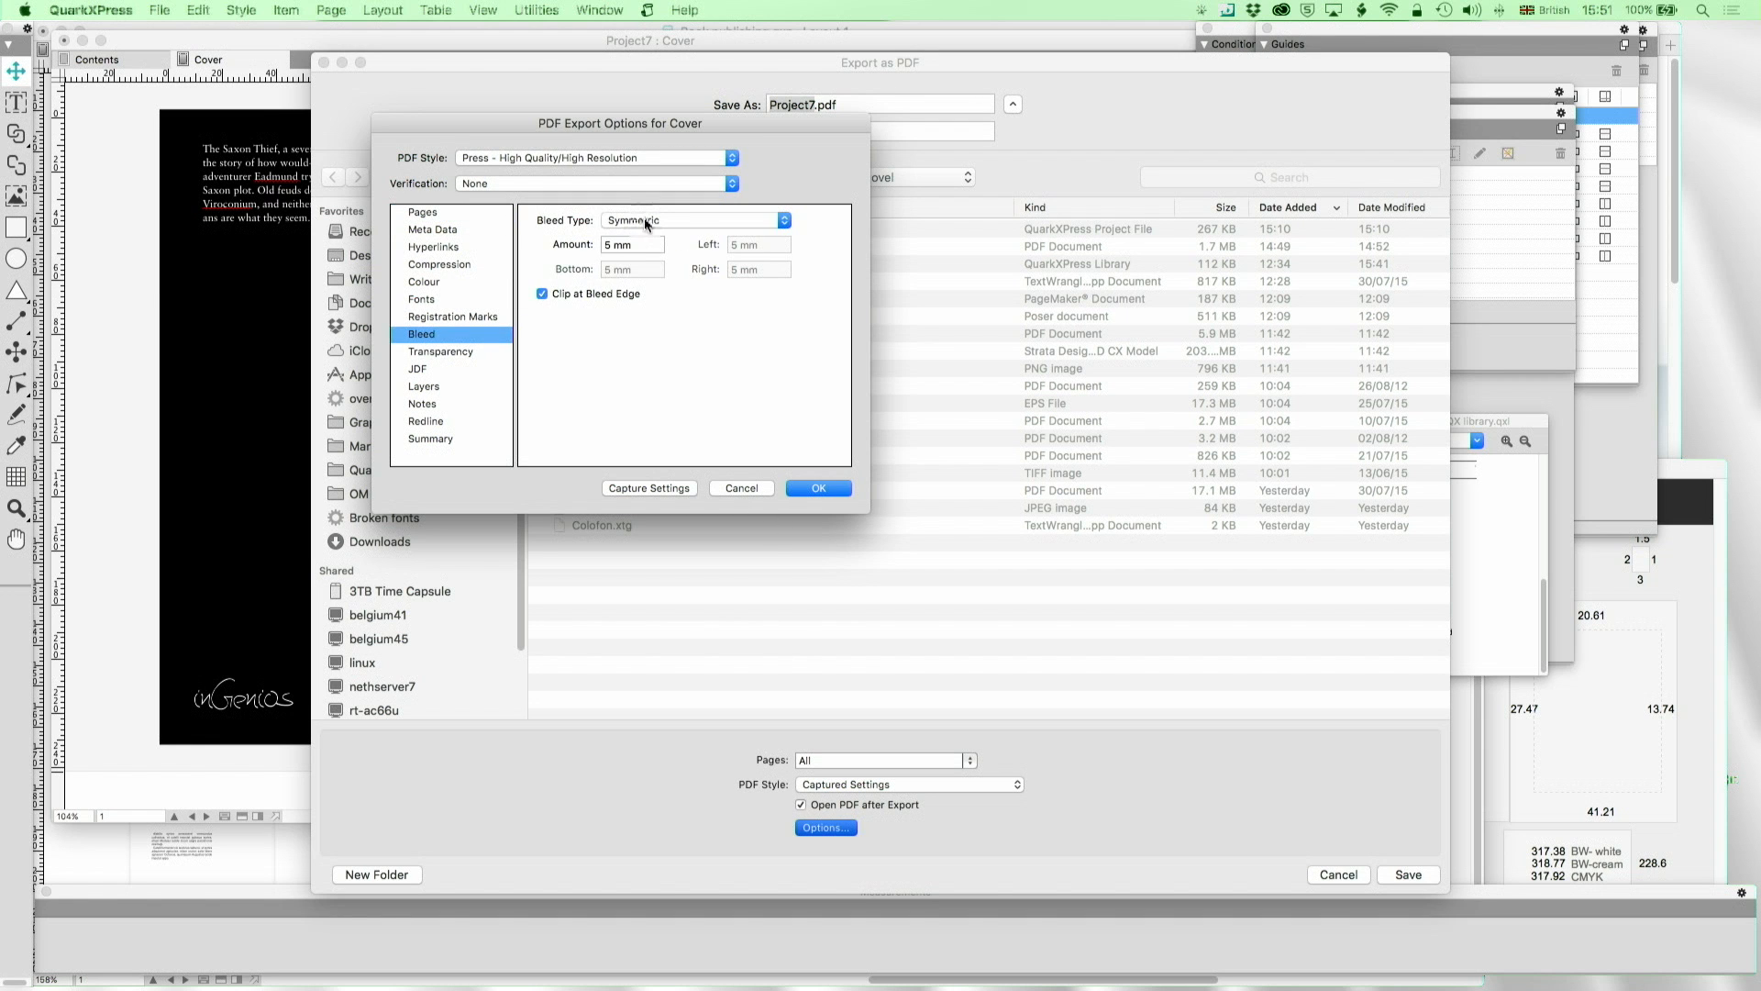
drag(644, 242, 553, 248)
text(3.175)
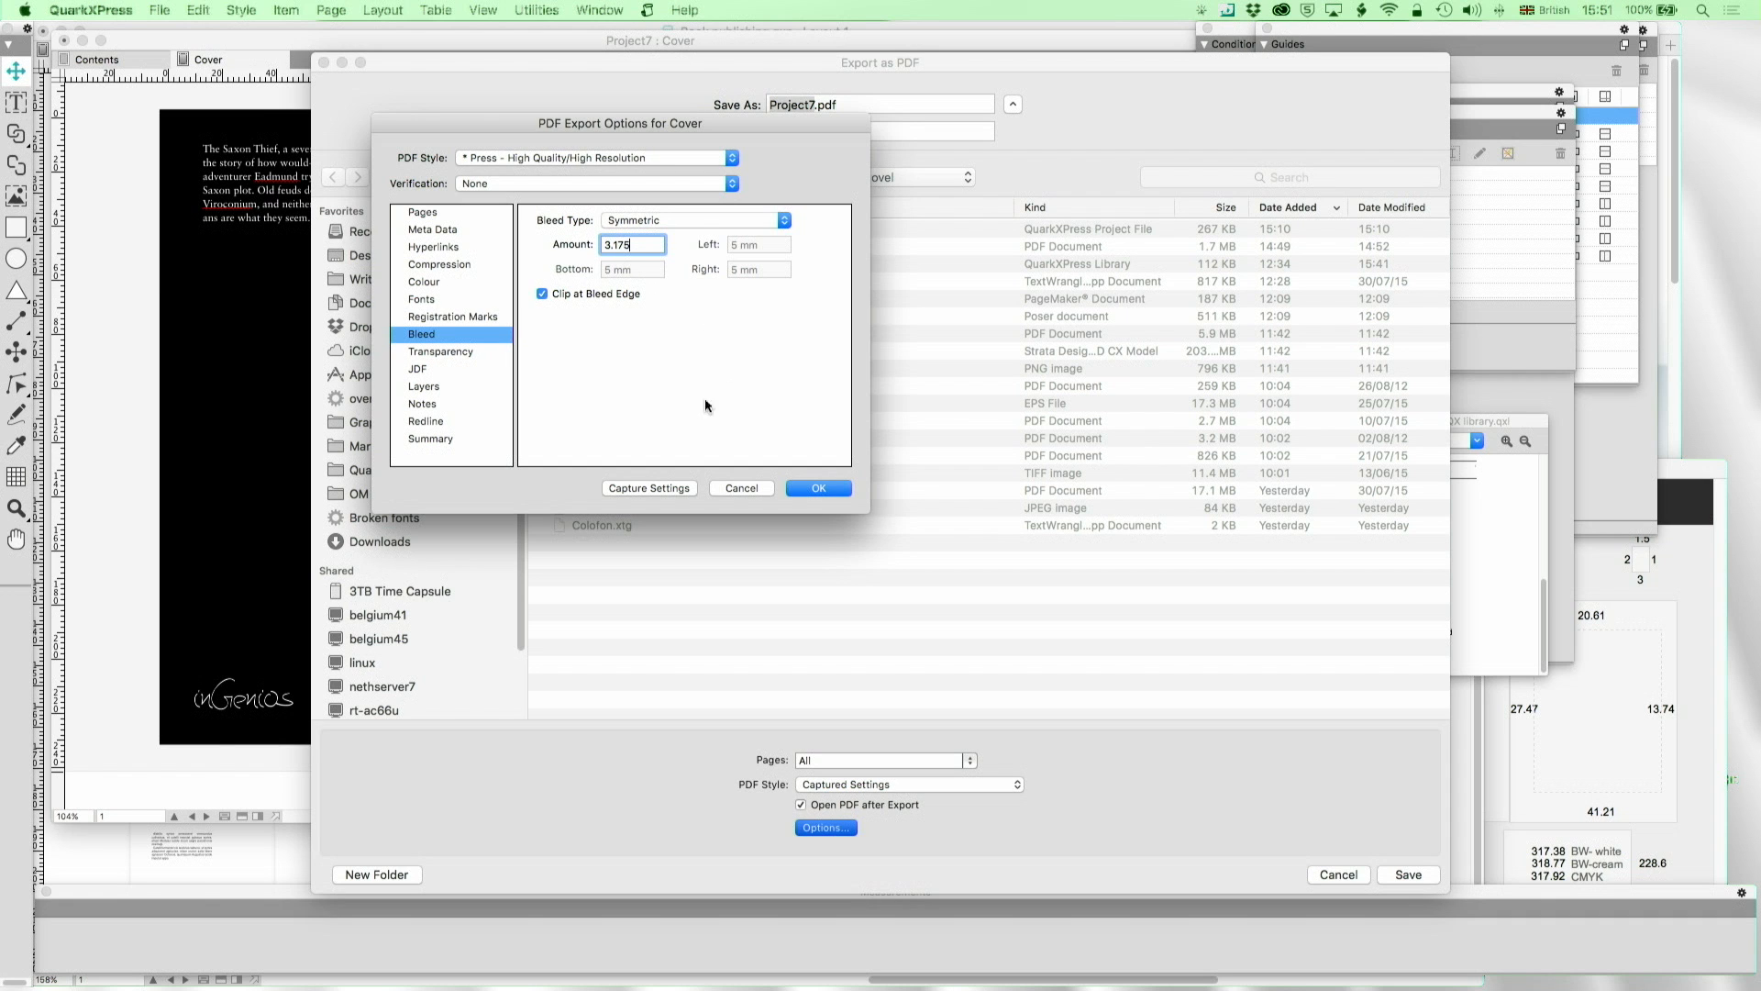
key(Tab)
click(818, 487)
click(442, 352)
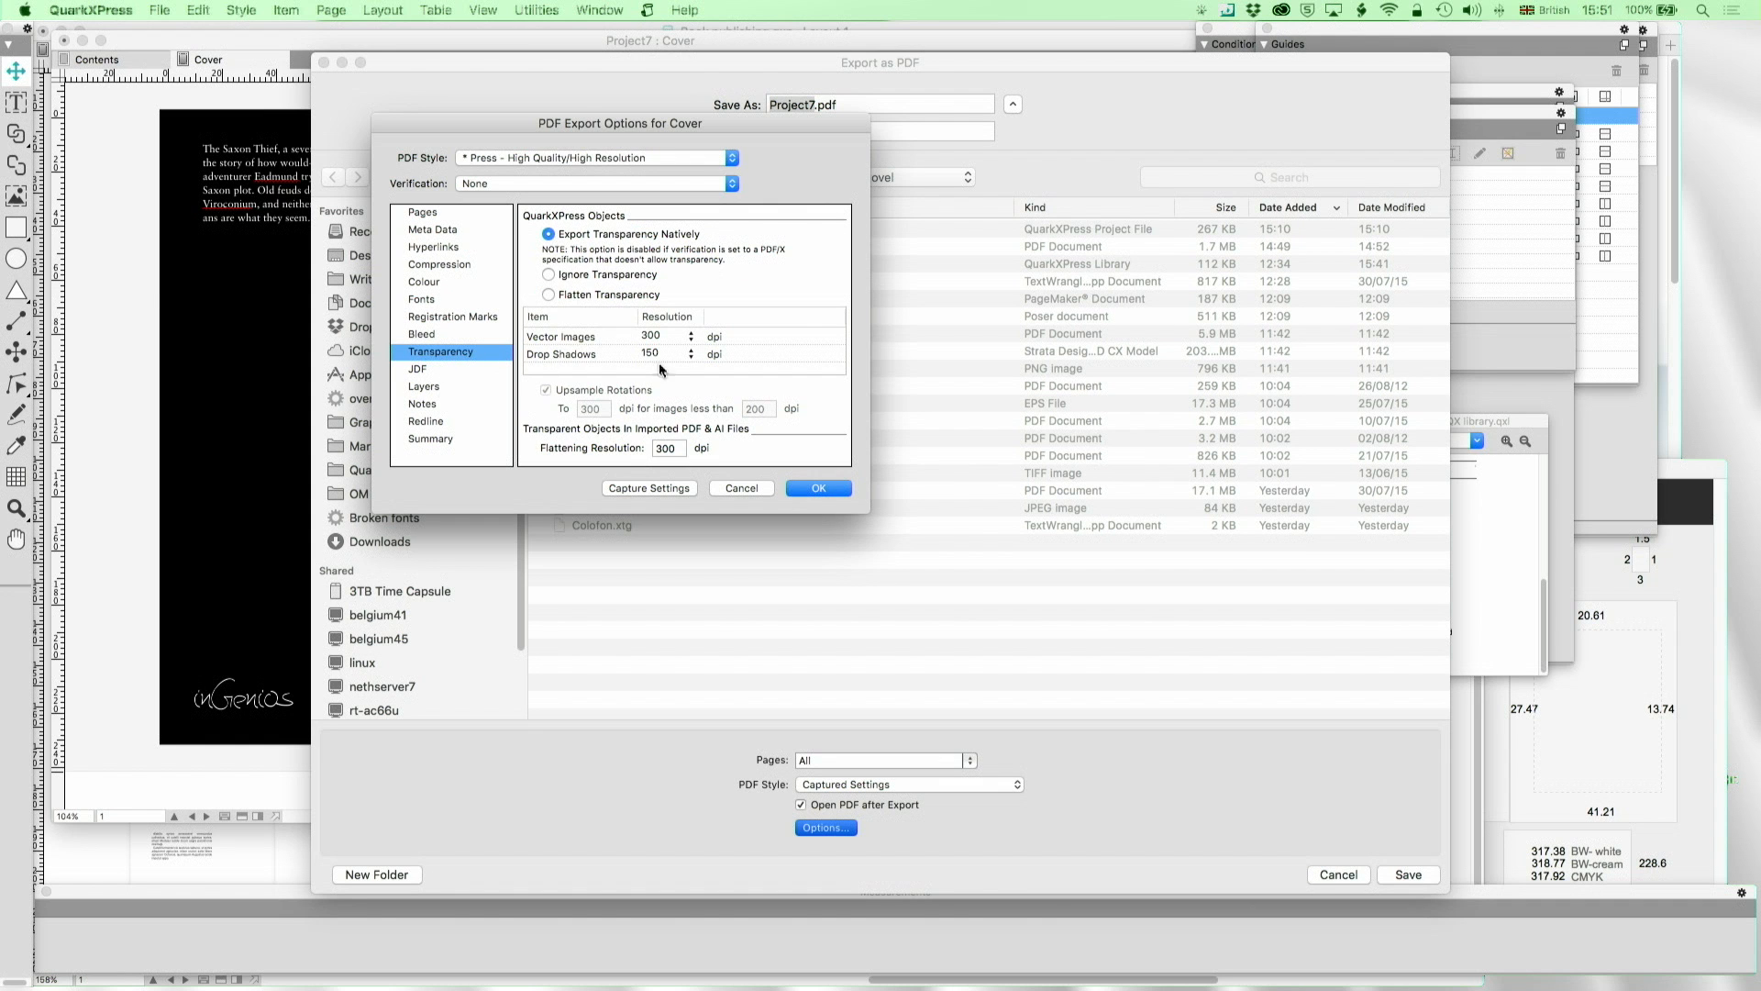
click(819, 488)
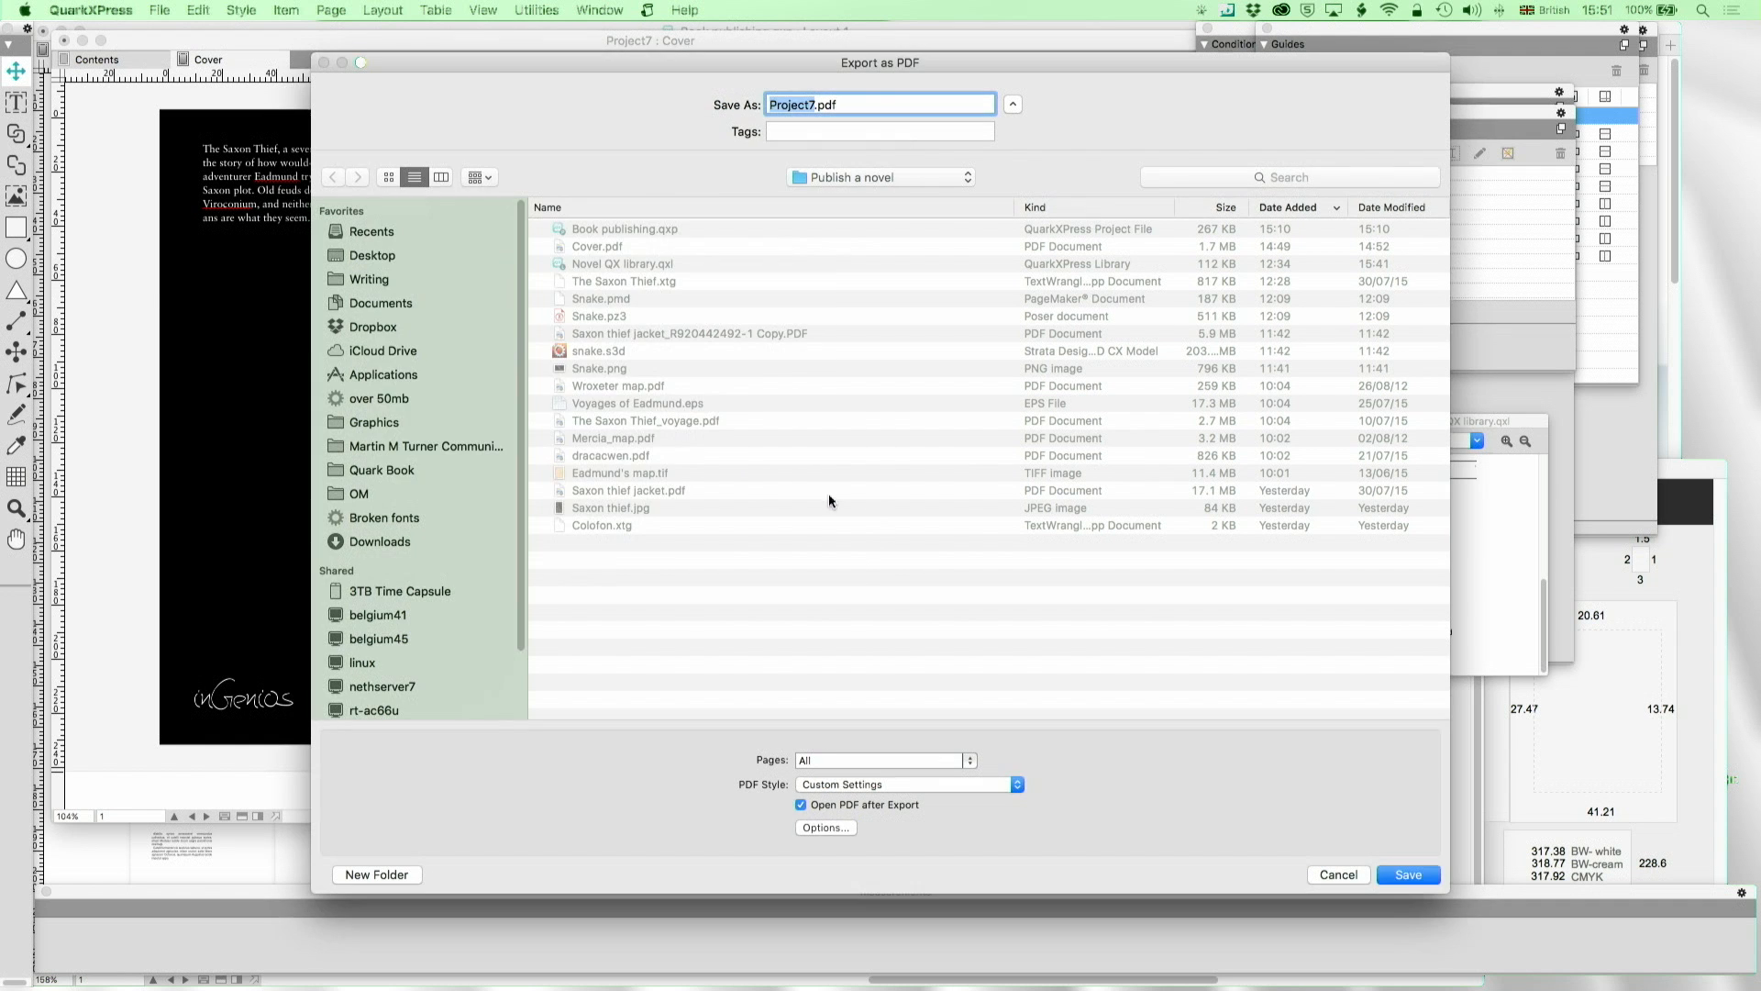
Save the PDF as Cover.pdf, replacing the existing file, then check the exported cover in Preview and close it
click(602, 245)
click(1417, 876)
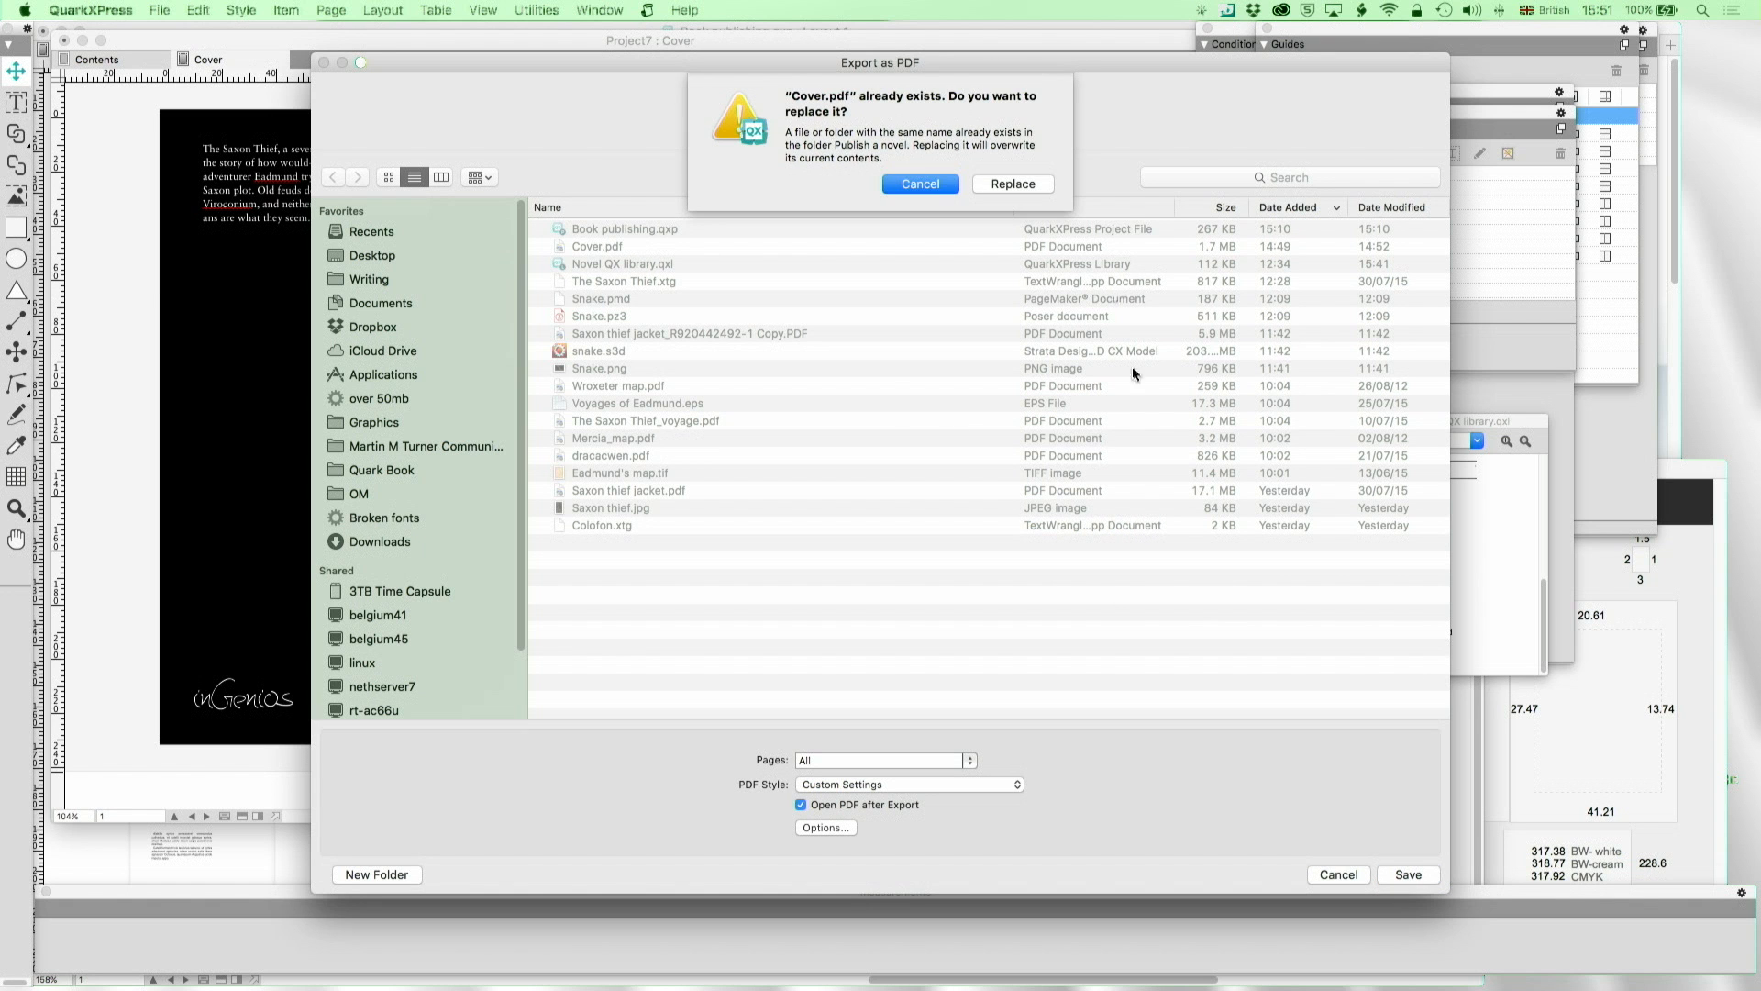
click(1013, 184)
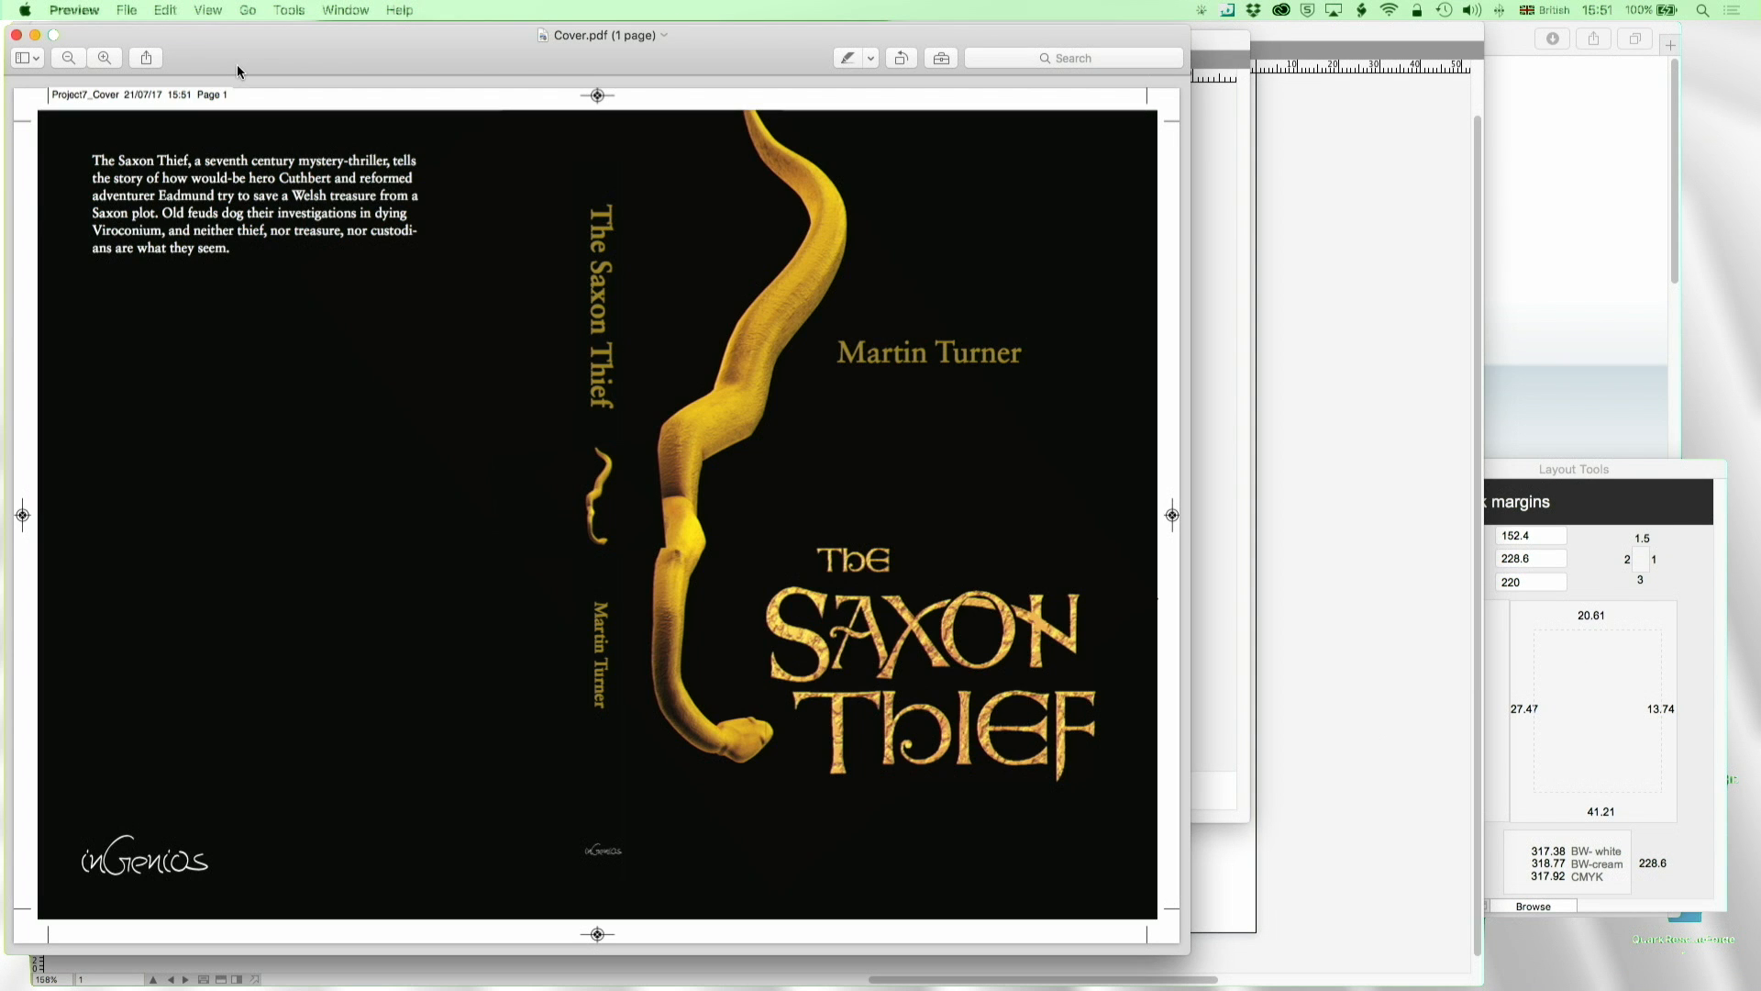
drag(257, 58, 271, 127)
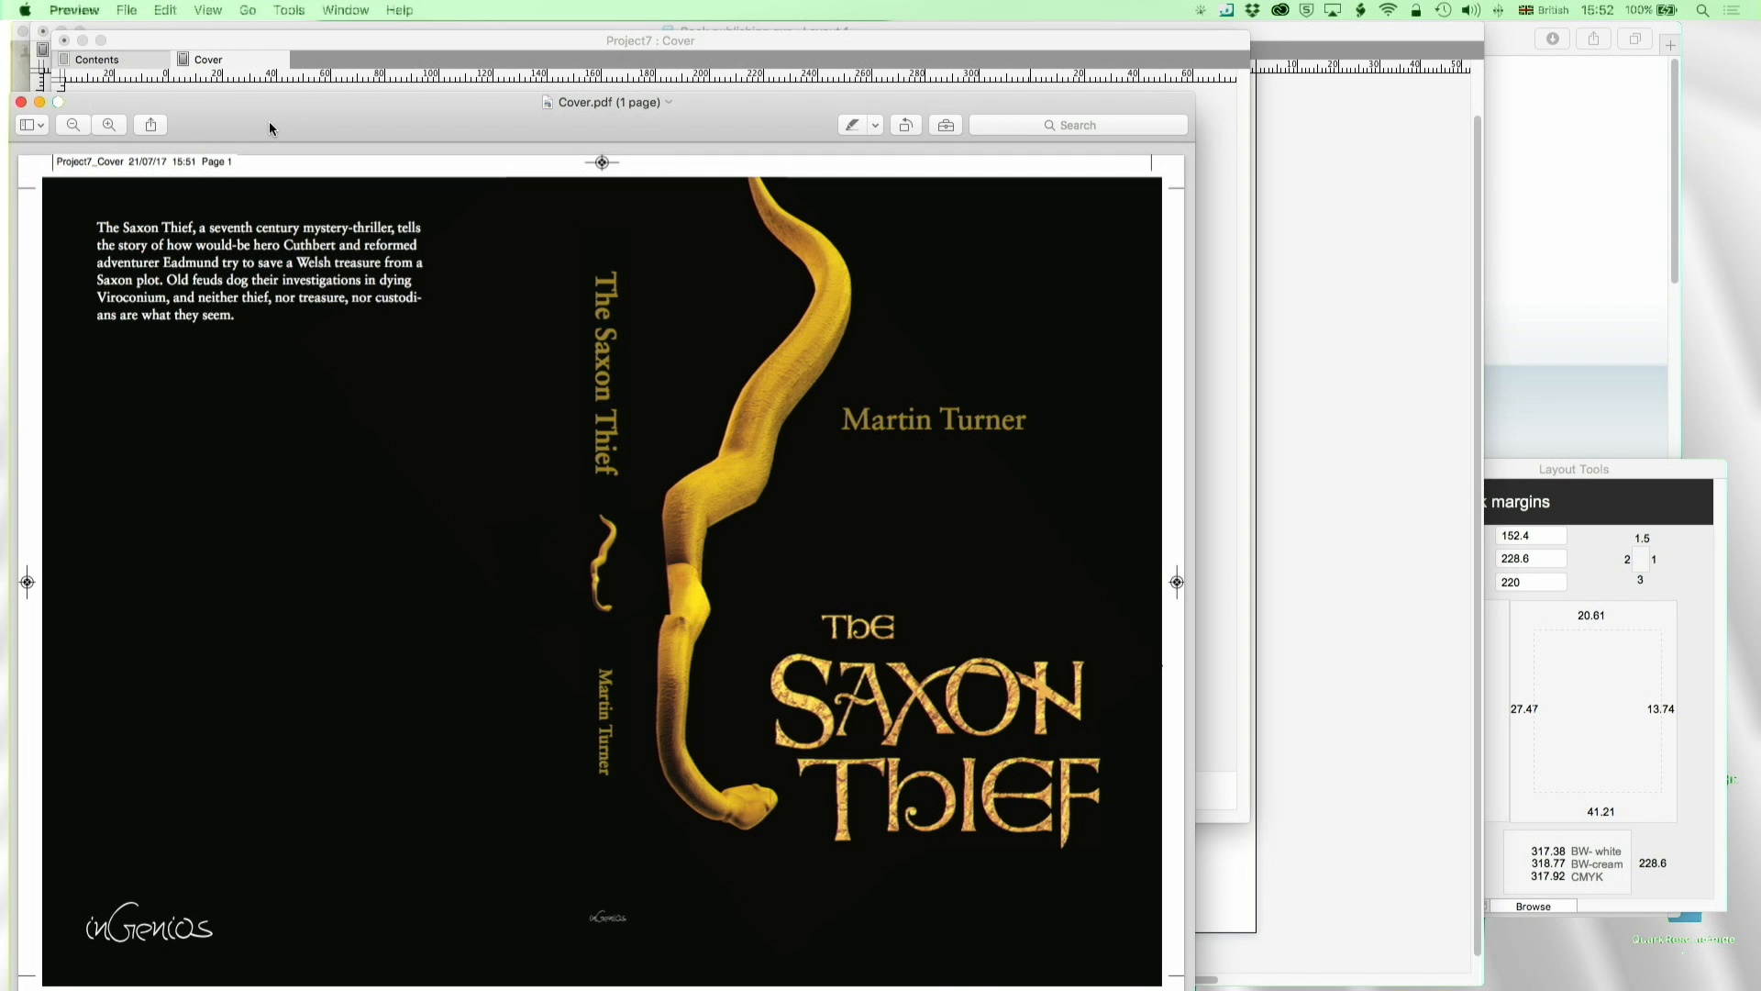
click(21, 102)
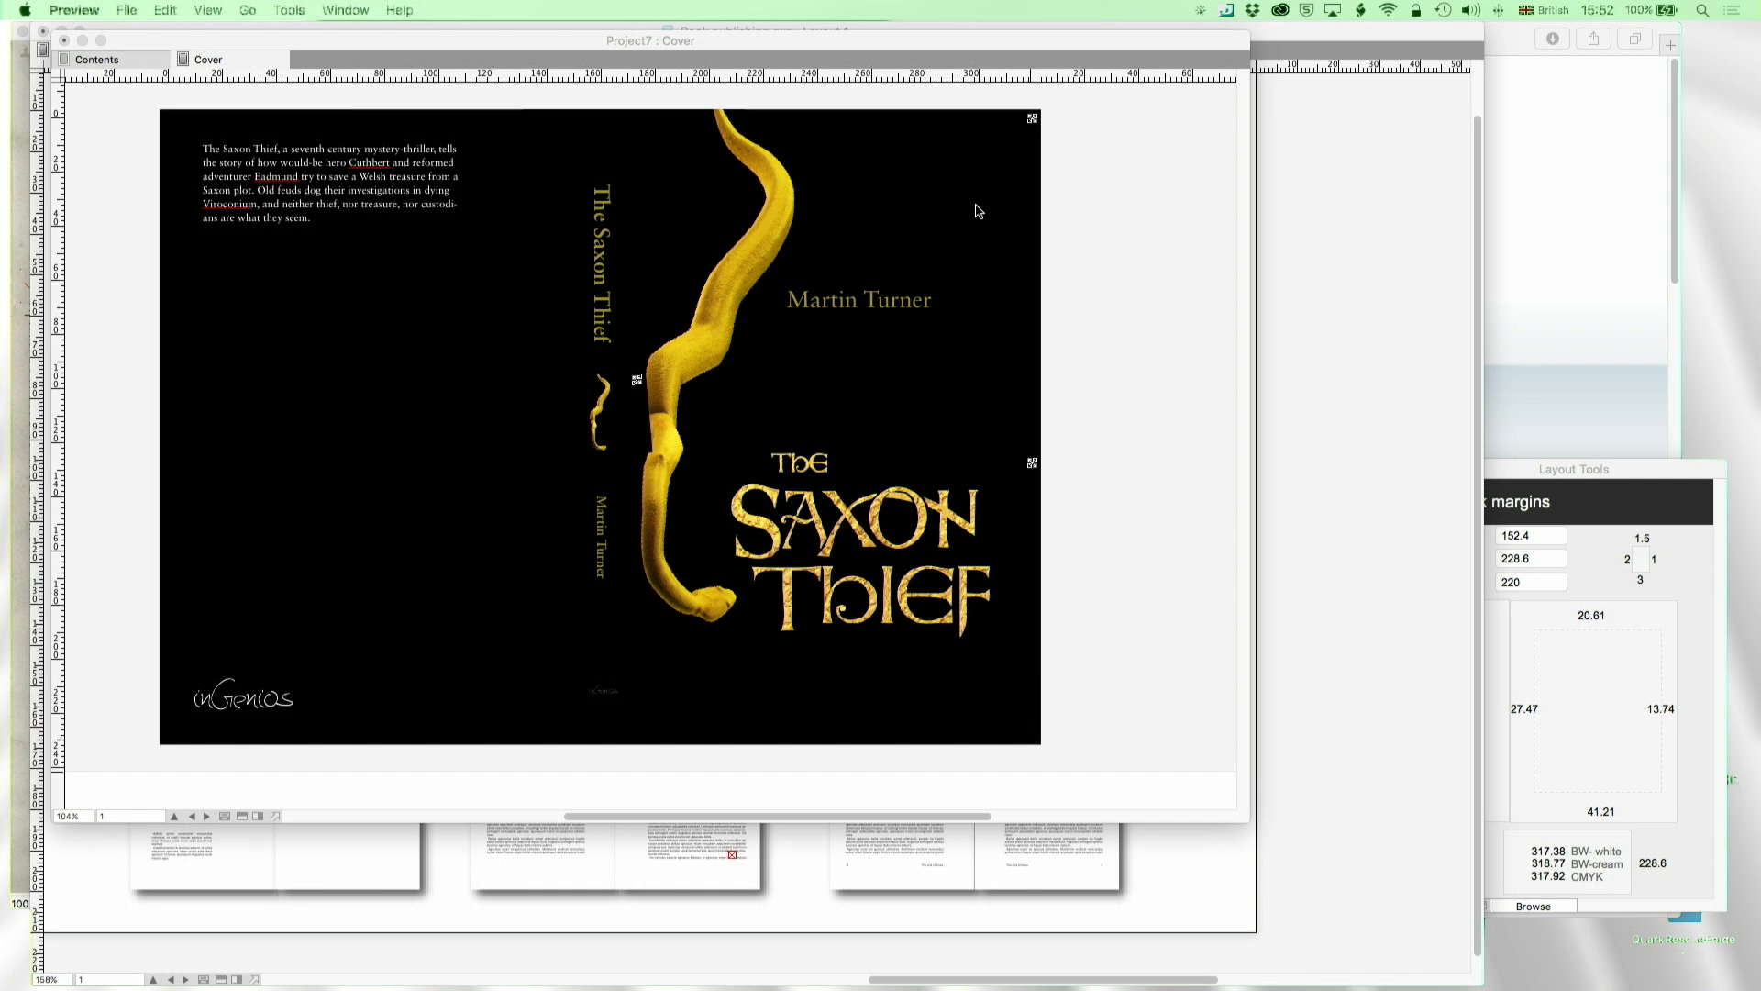